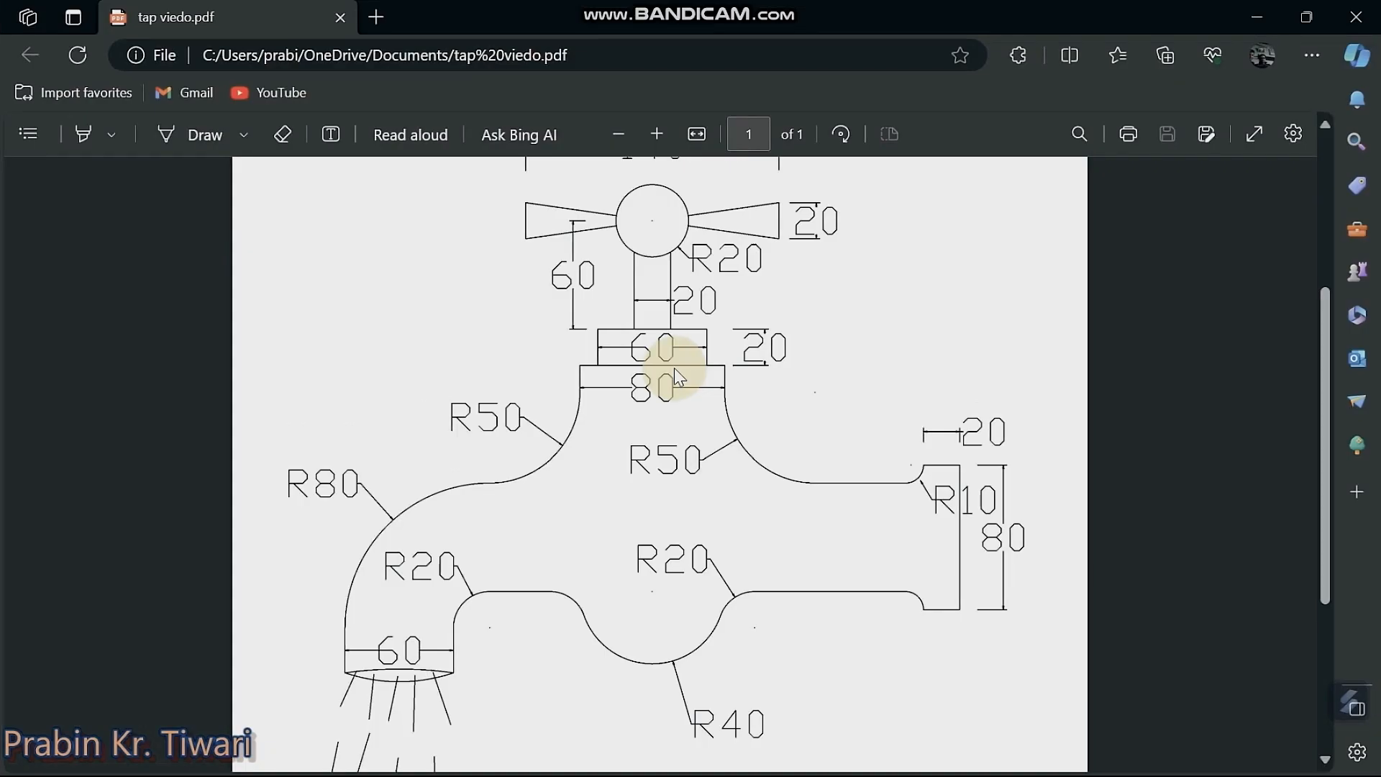
Step: Examine the shape and dimensions of the tap in the reference PDF, from the handle to the spout and water lines
scroll(675, 368, up, 3)
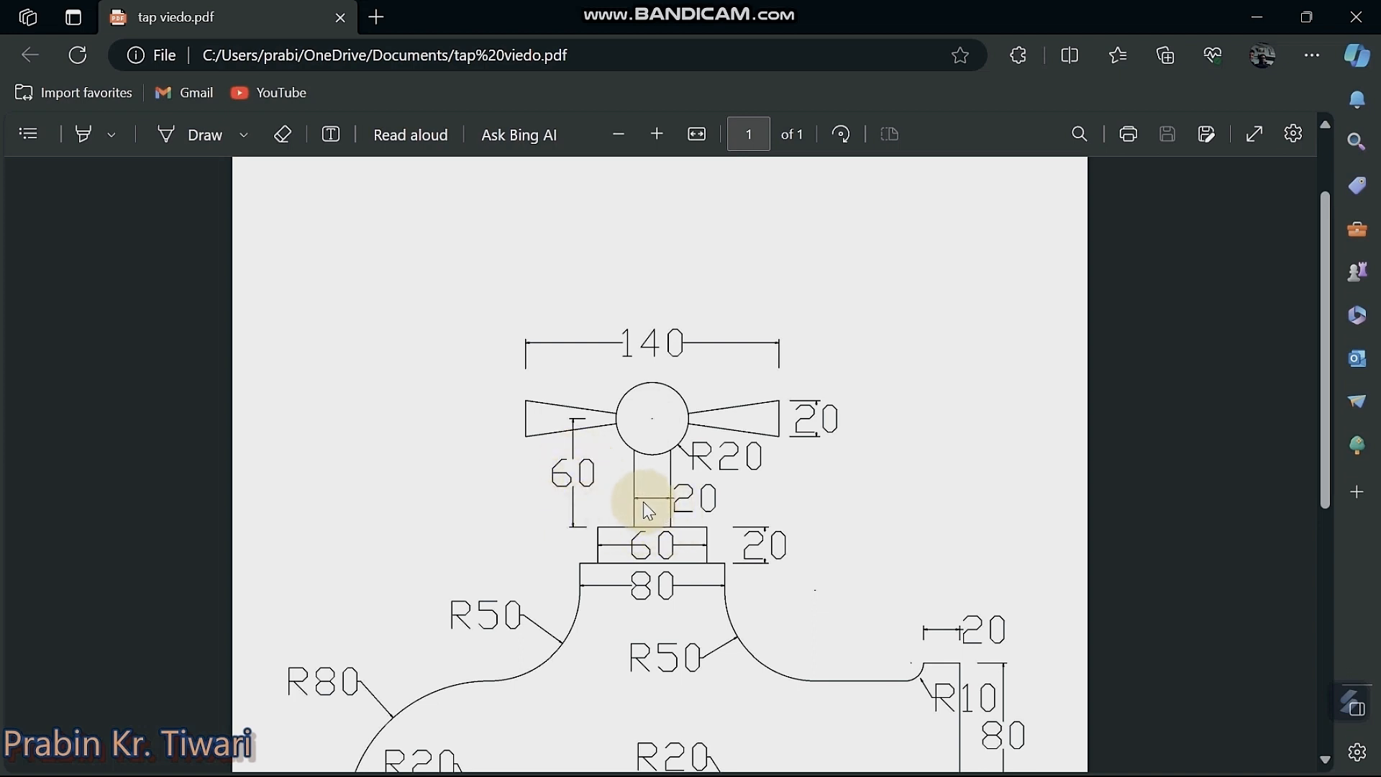
scroll(660, 505, down, 1)
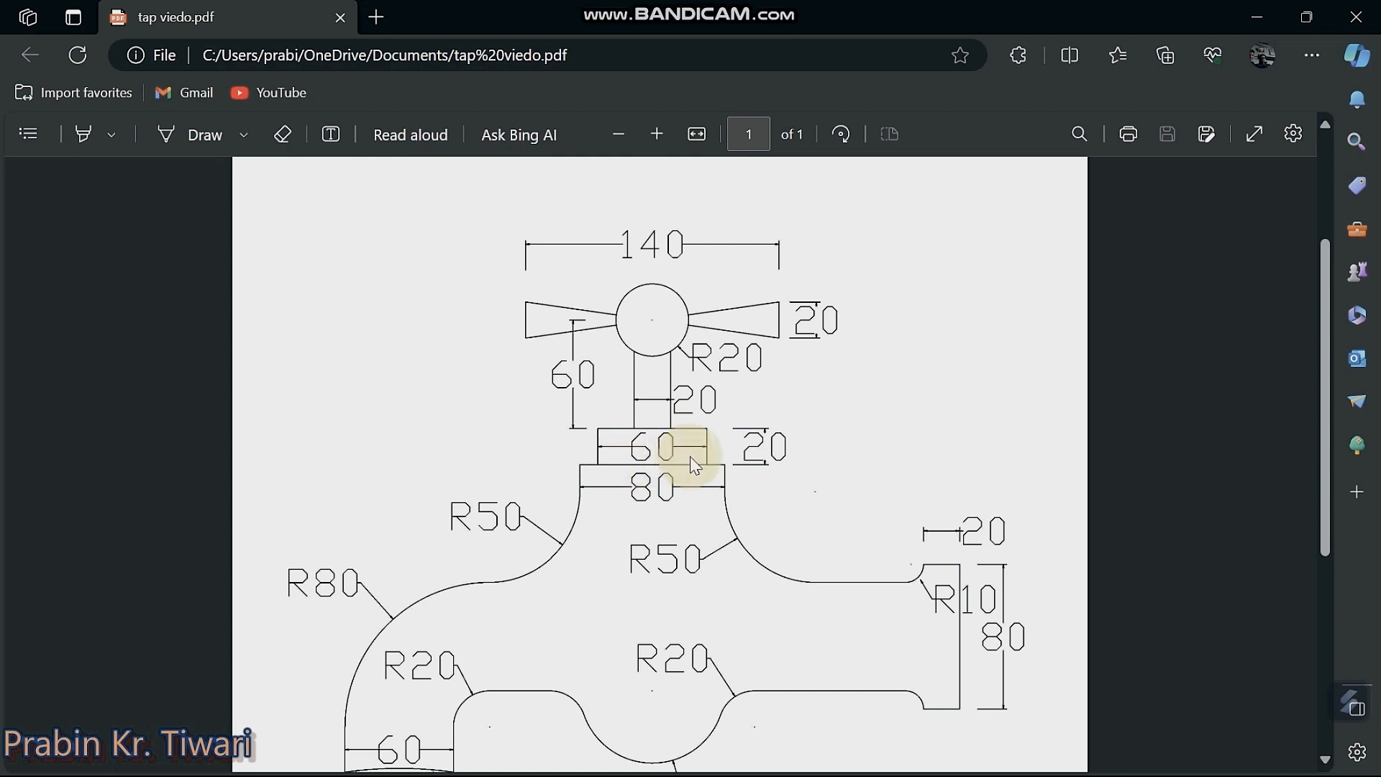
scroll(602, 364, down, 1)
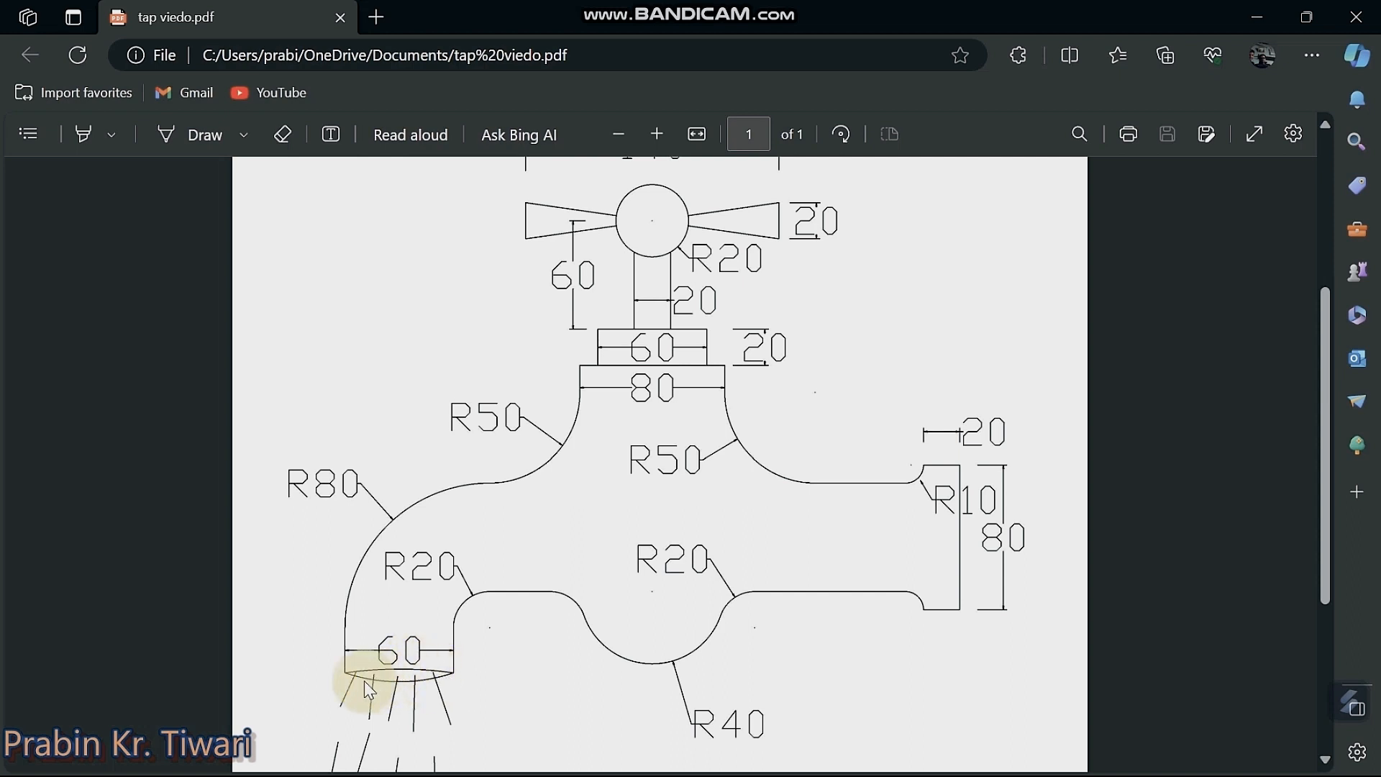
scroll(355, 684, down, 1)
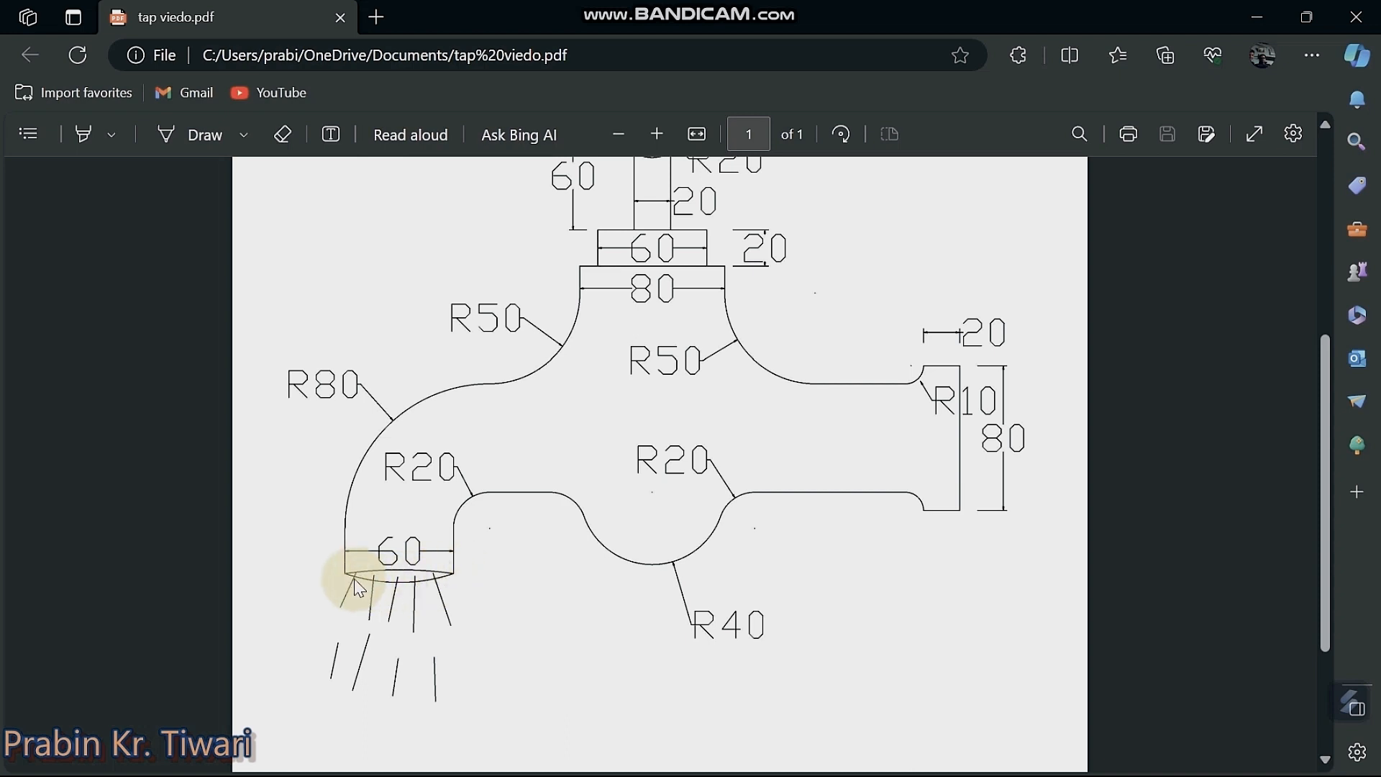
scroll(562, 518, up, 1)
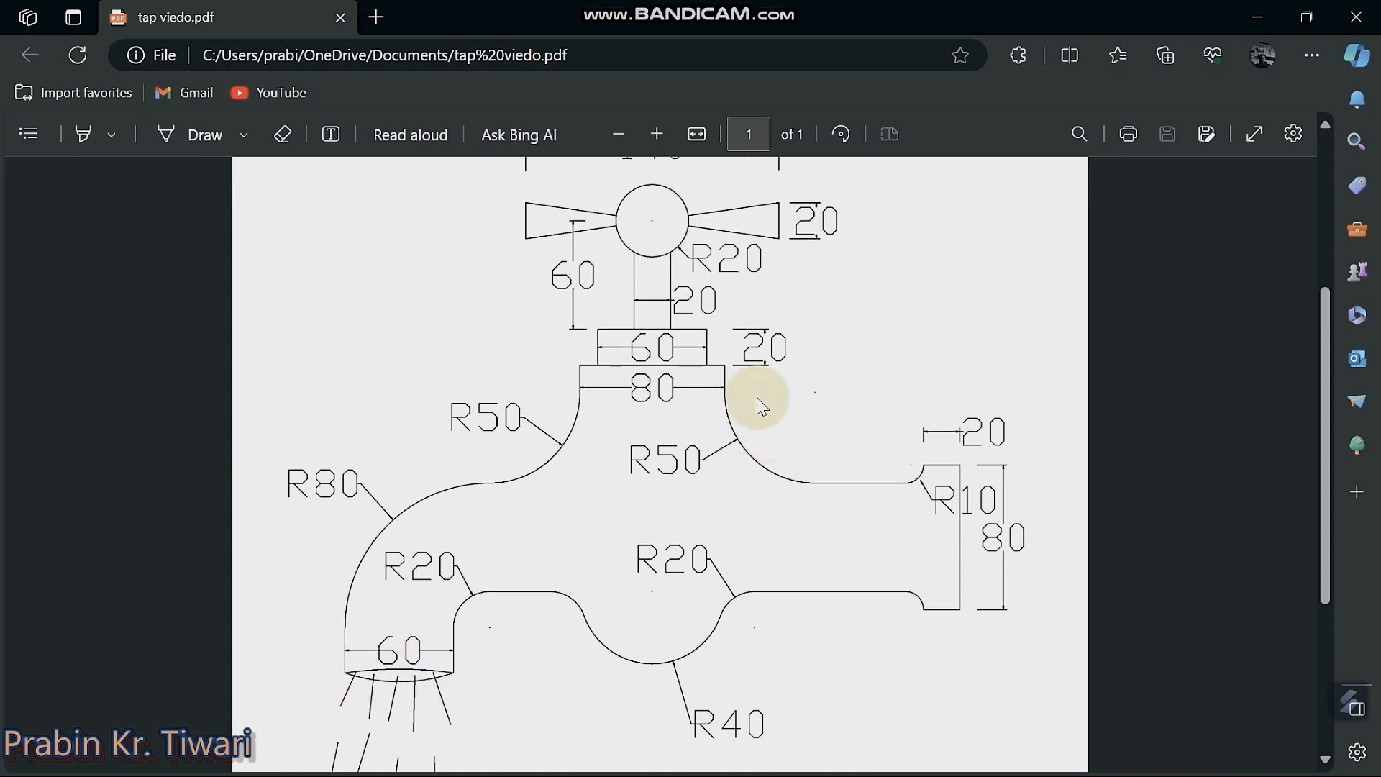
scroll(562, 385, up, 2)
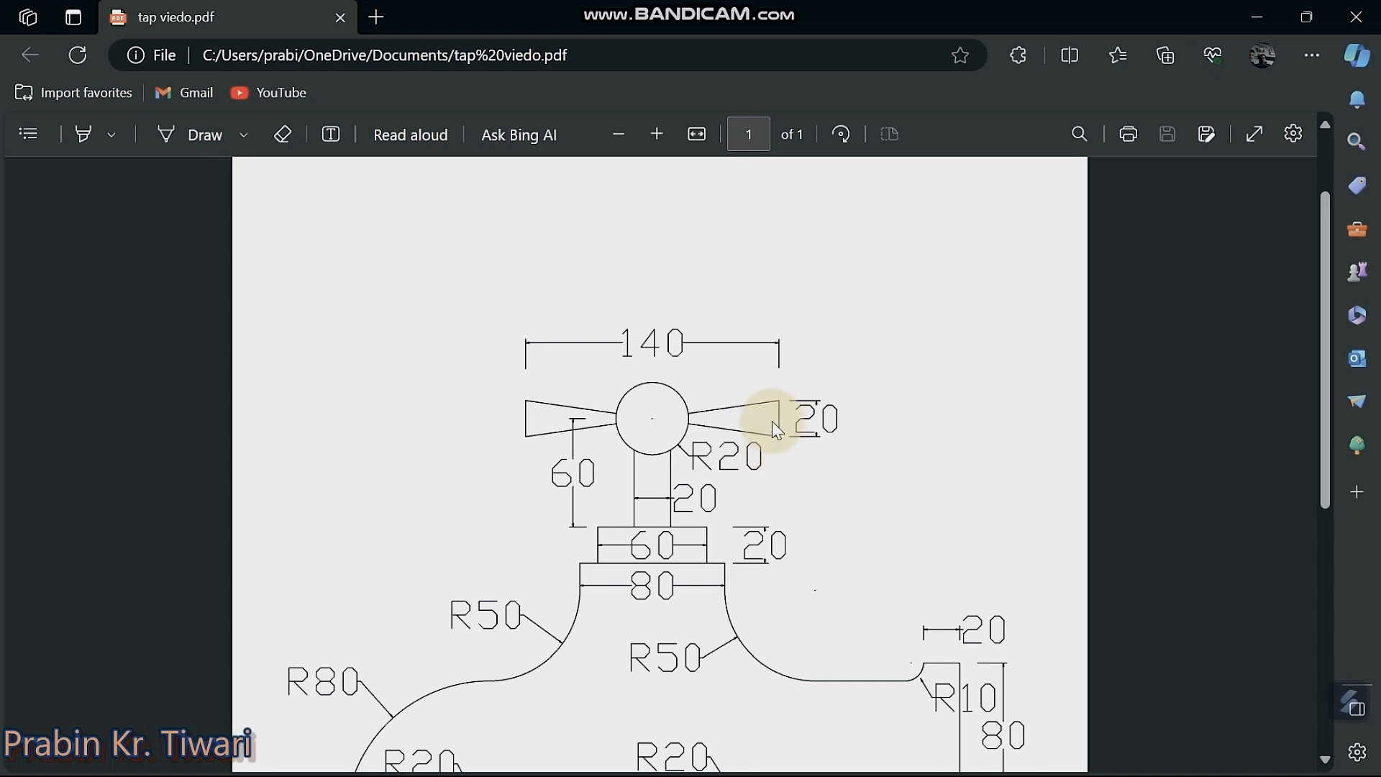
scroll(773, 439, down, 3)
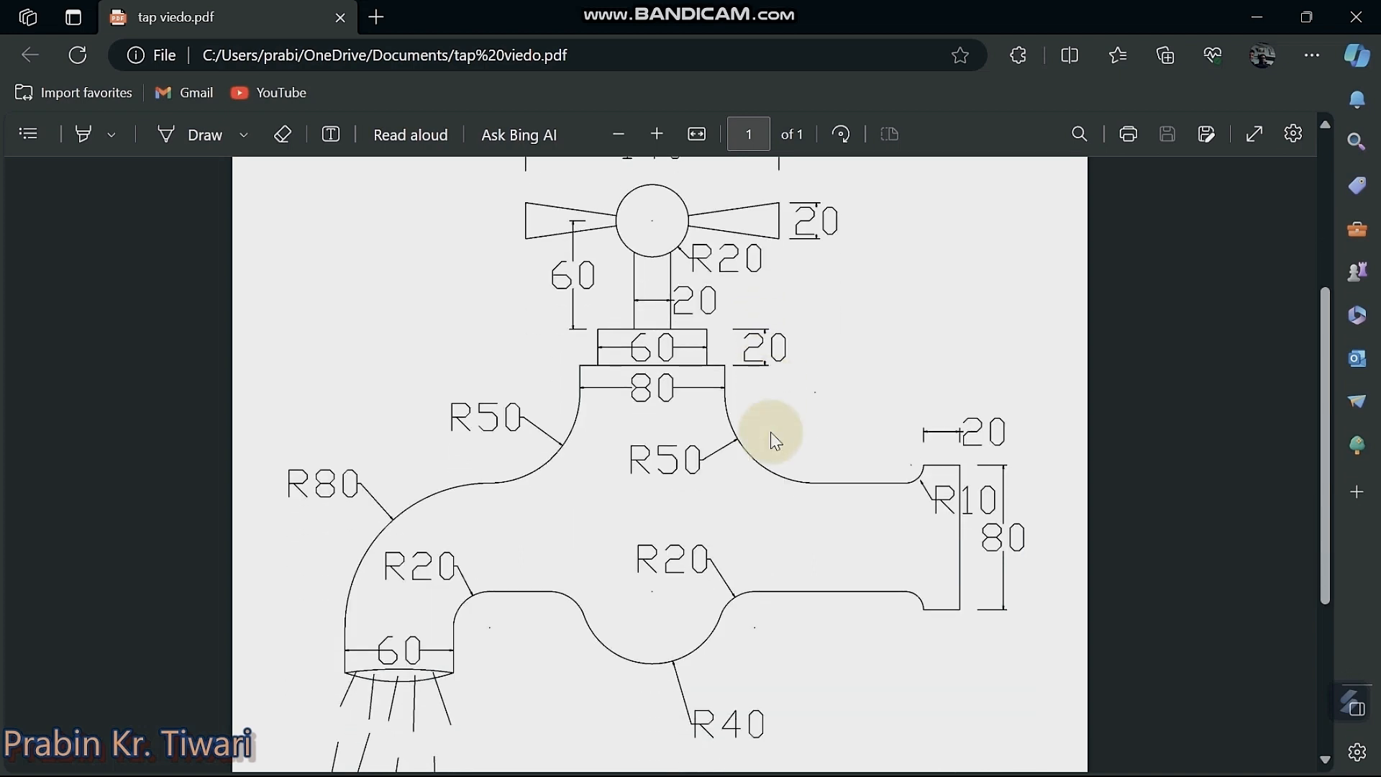
scroll(775, 441, up, 2)
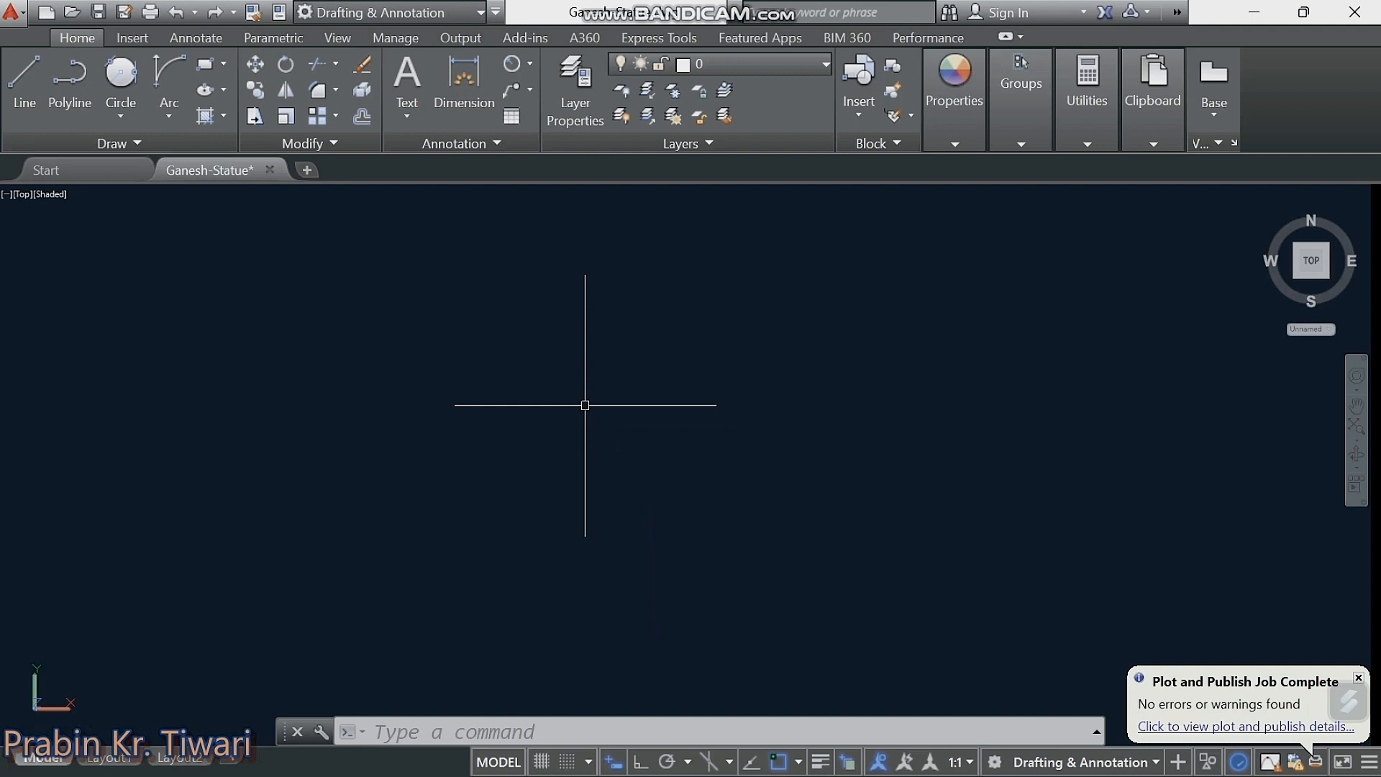
Step: In AutoCAD, configure the drawing units to decimal length with 0.0 precision and an insertion scale in millimeters
text(un)
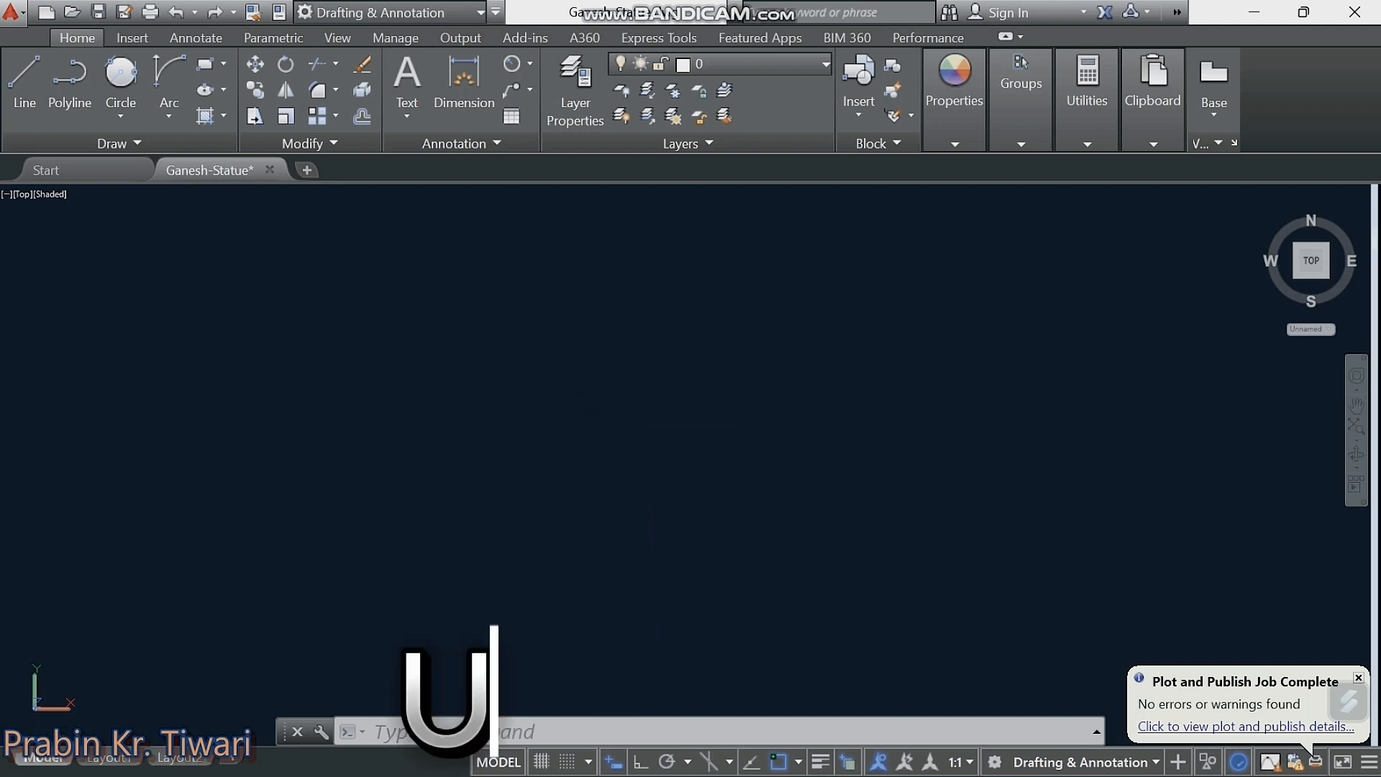
key(Return)
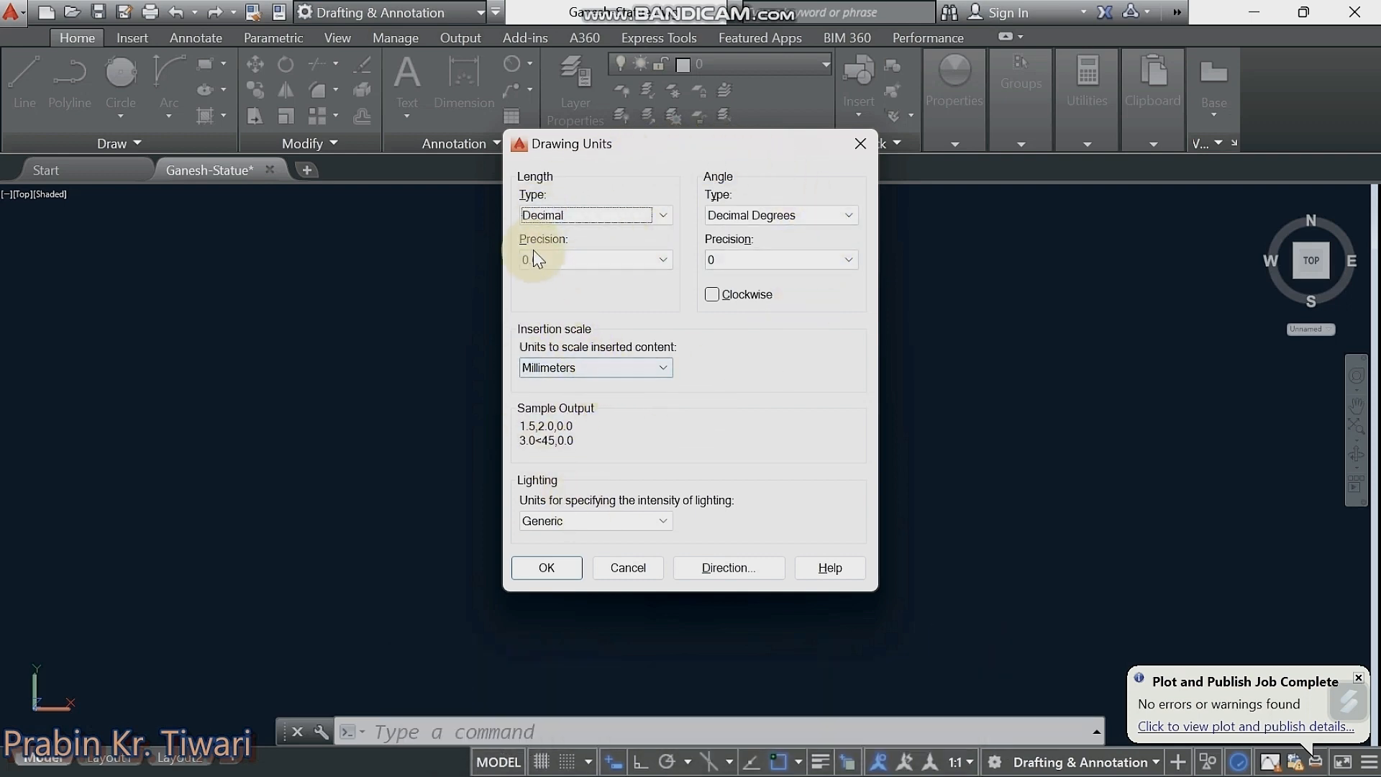
click(620, 215)
click(567, 247)
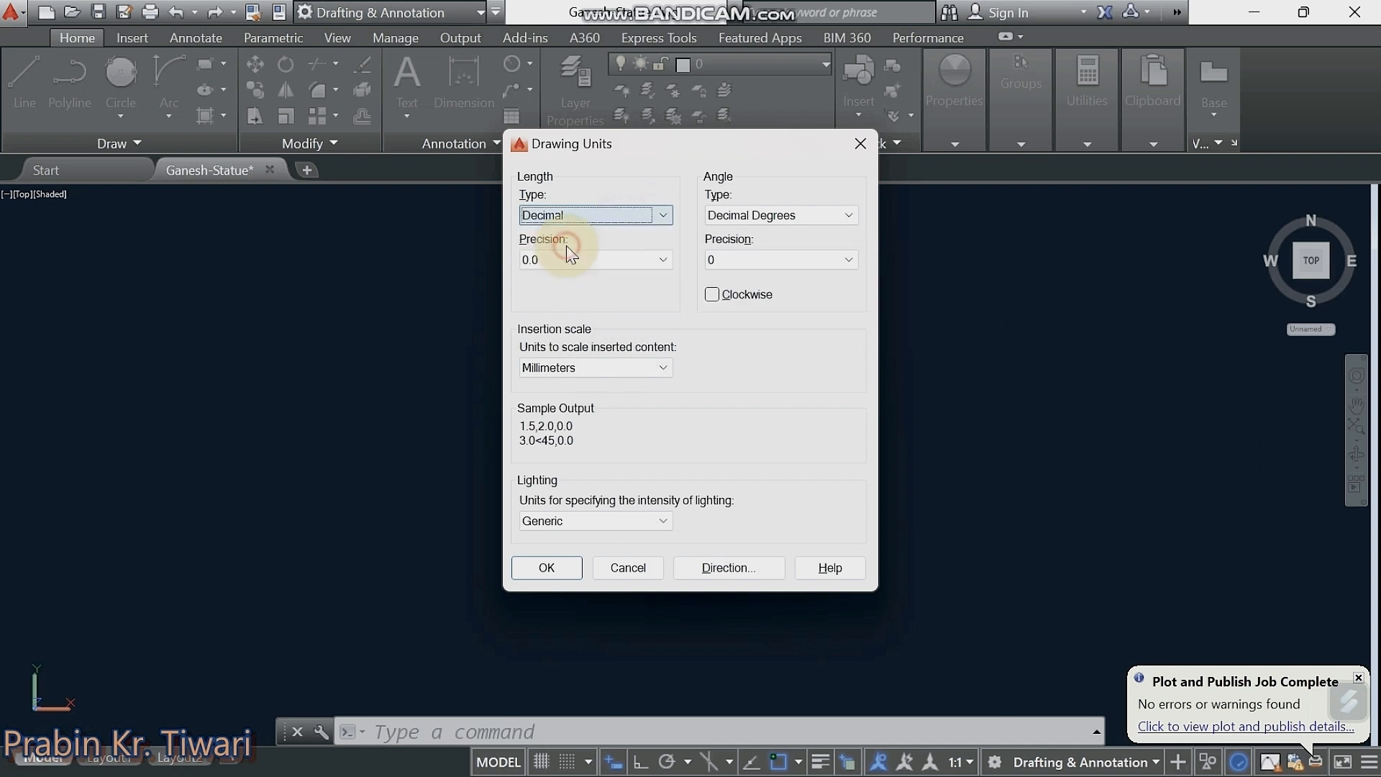
click(563, 260)
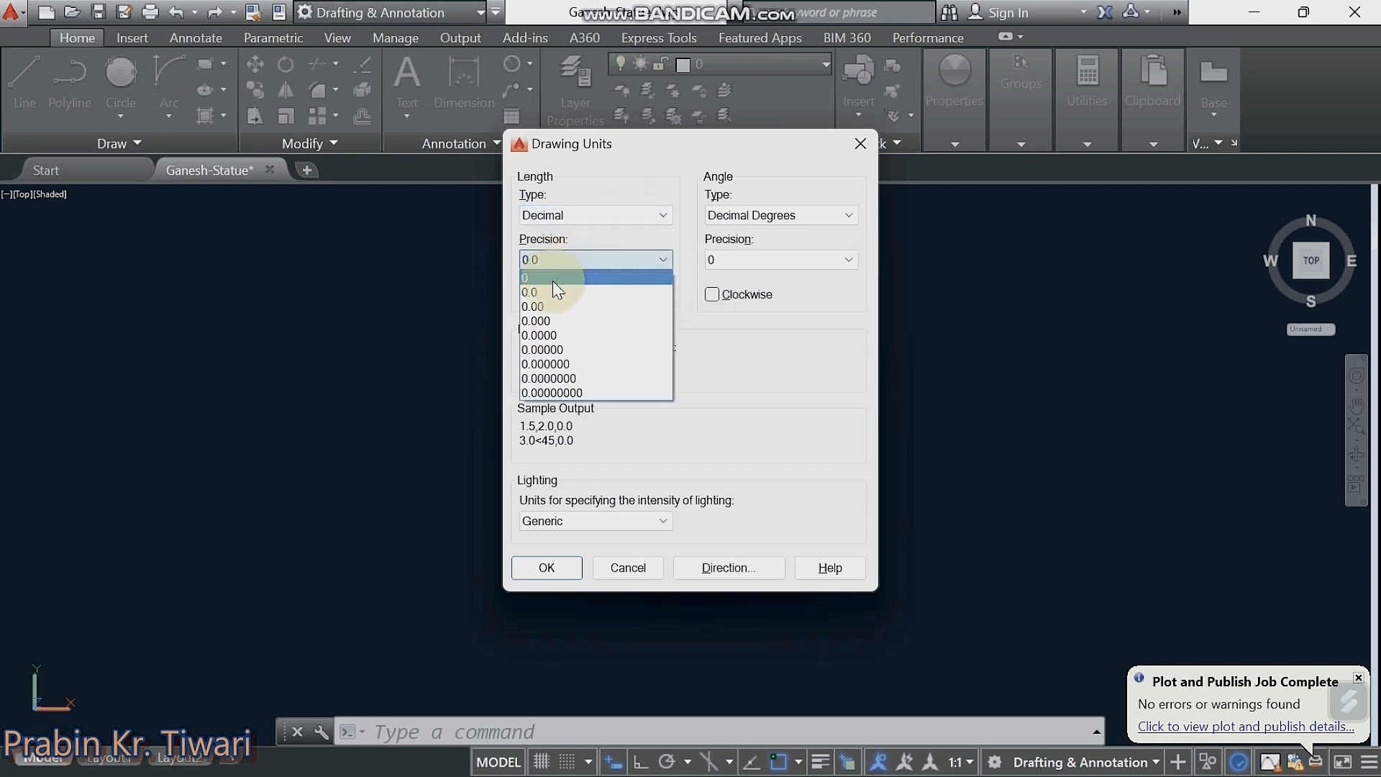
click(555, 291)
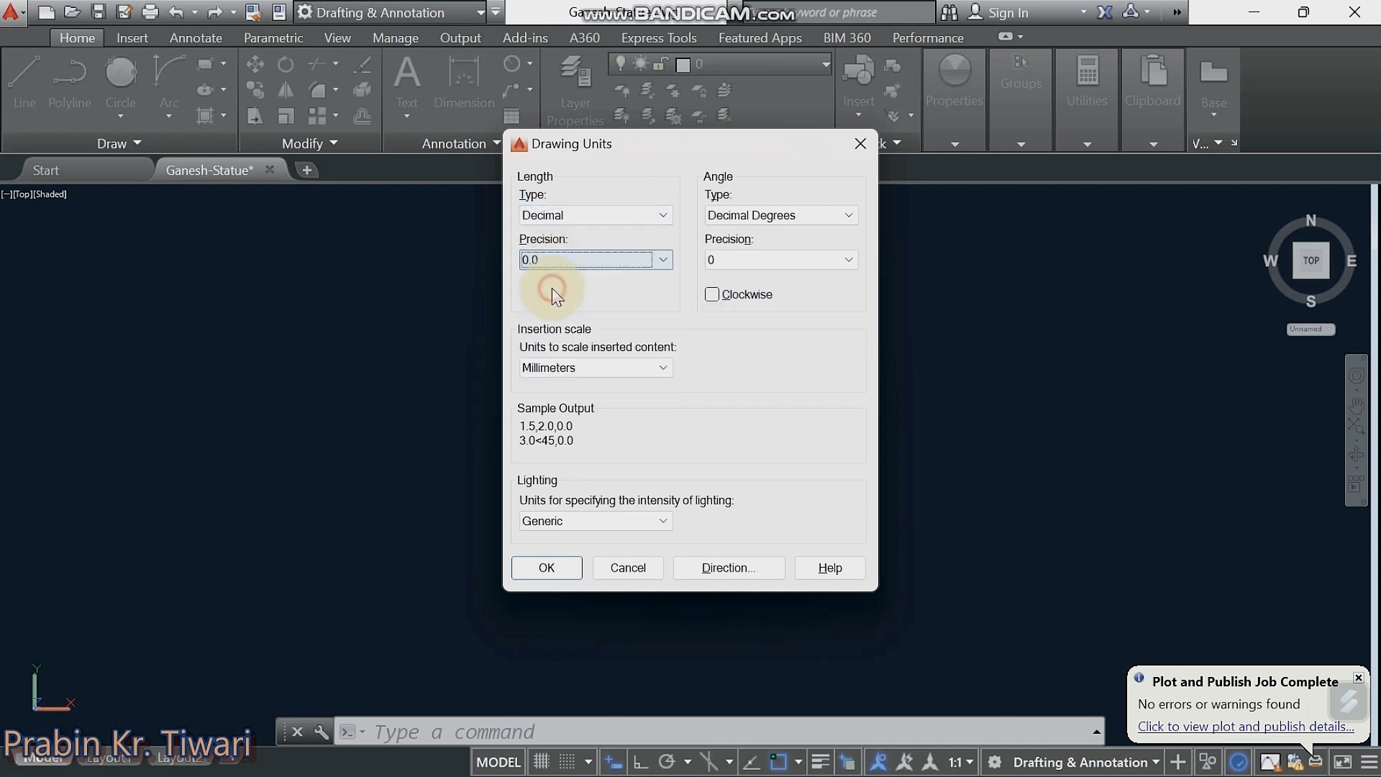
click(580, 367)
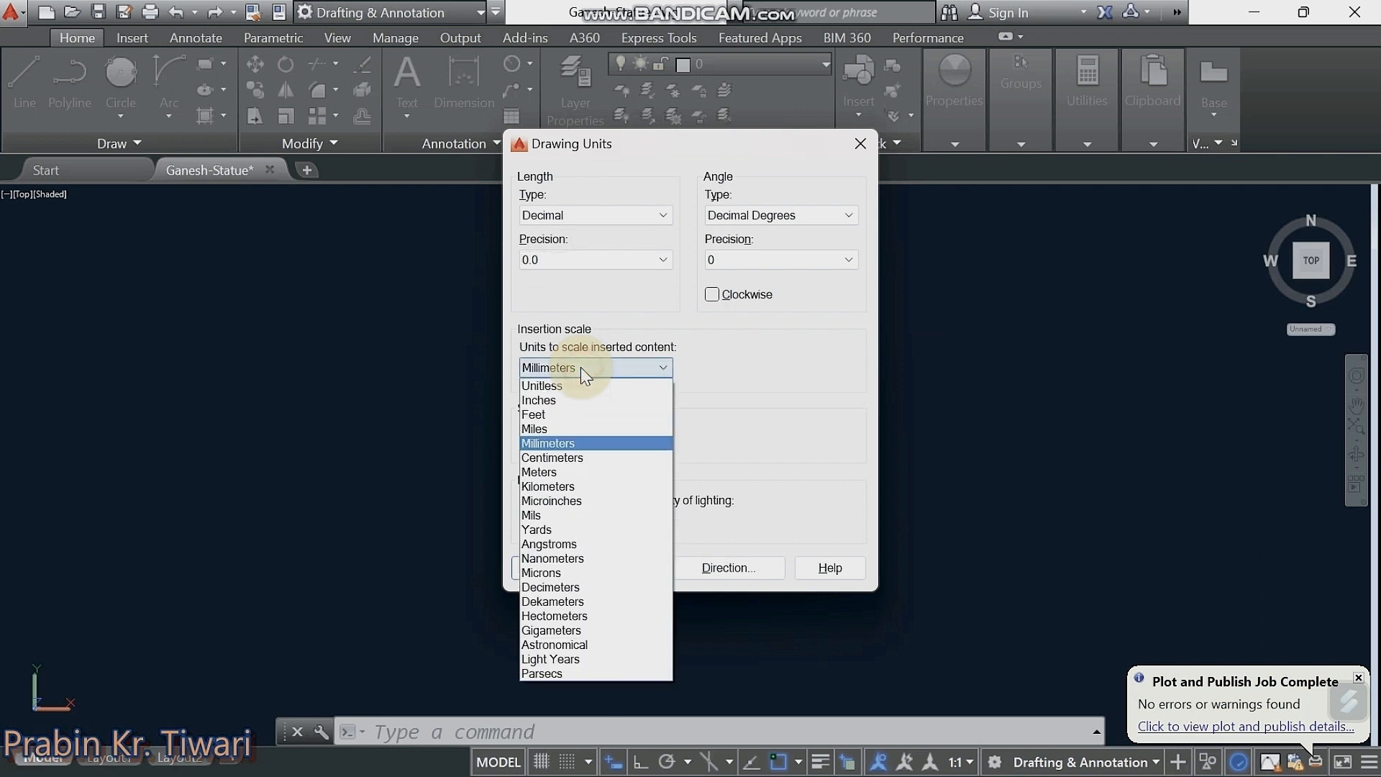
click(565, 444)
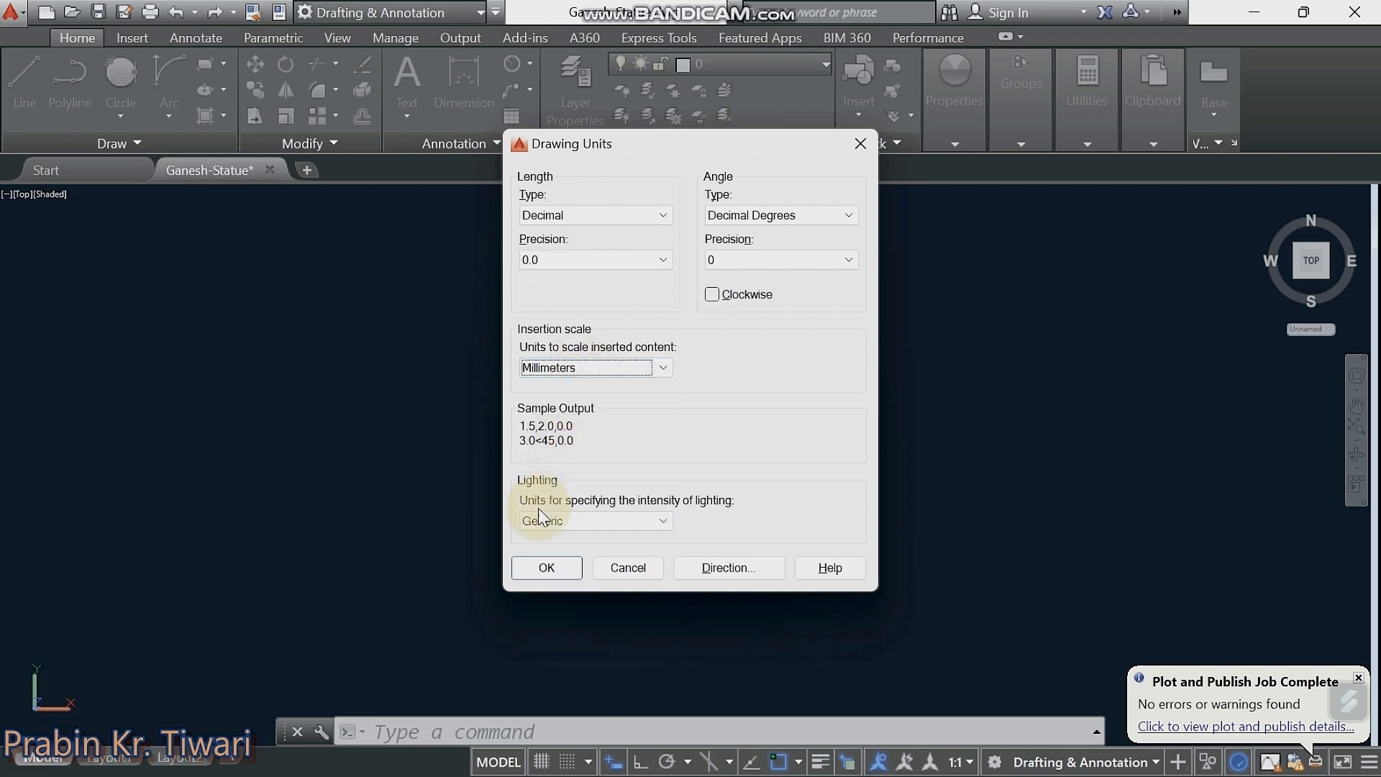
click(559, 576)
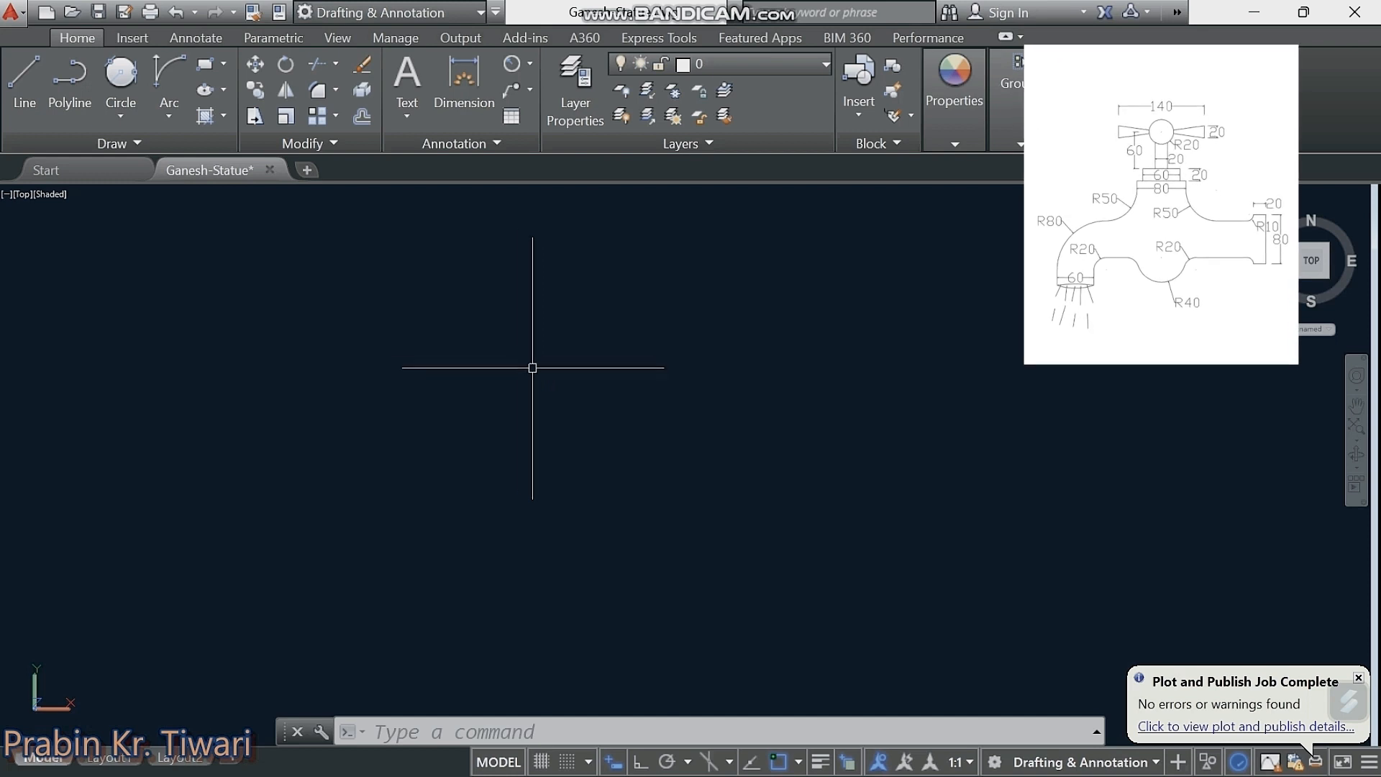
Step: Draw a 140 by 20 mm rectangle in the empty drawing area for the tap handle
click(511, 363)
text(rec)
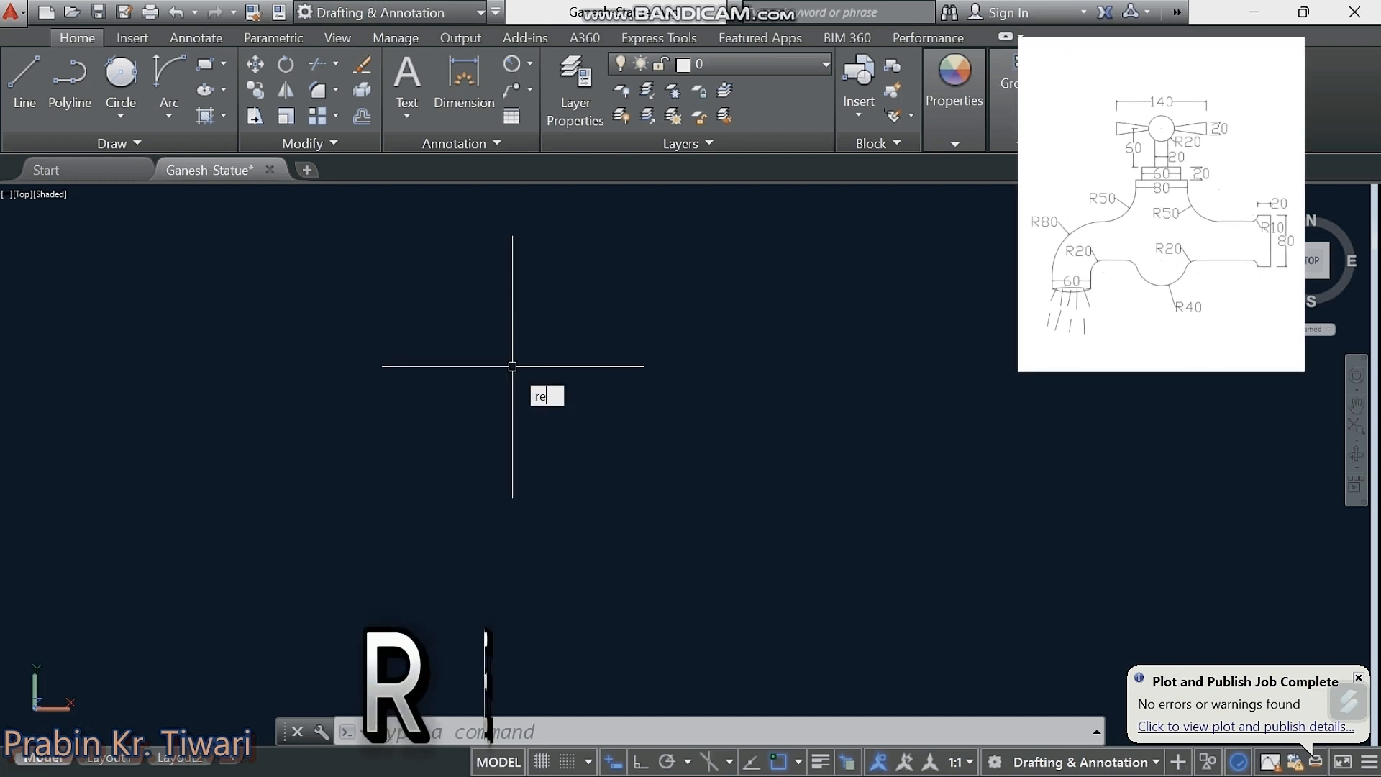
key(Return)
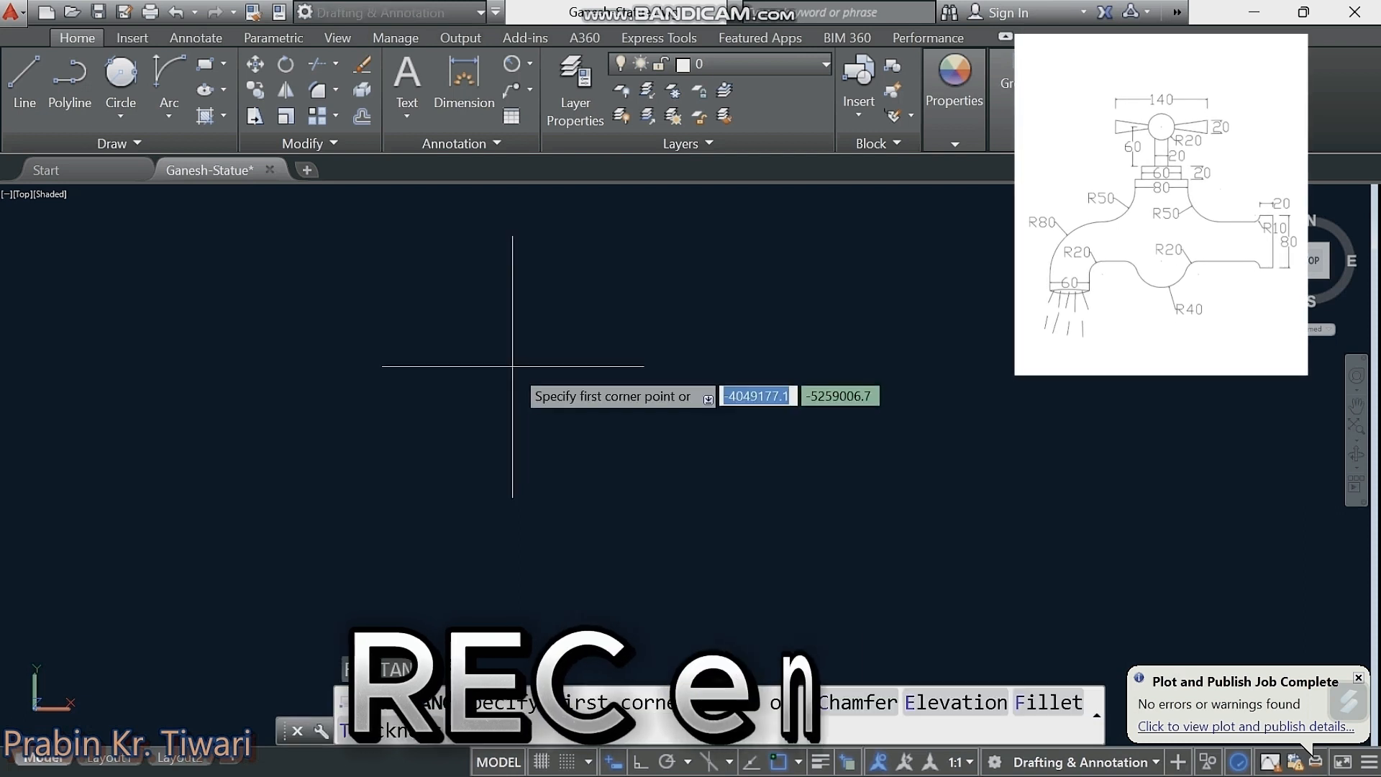
click(472, 344)
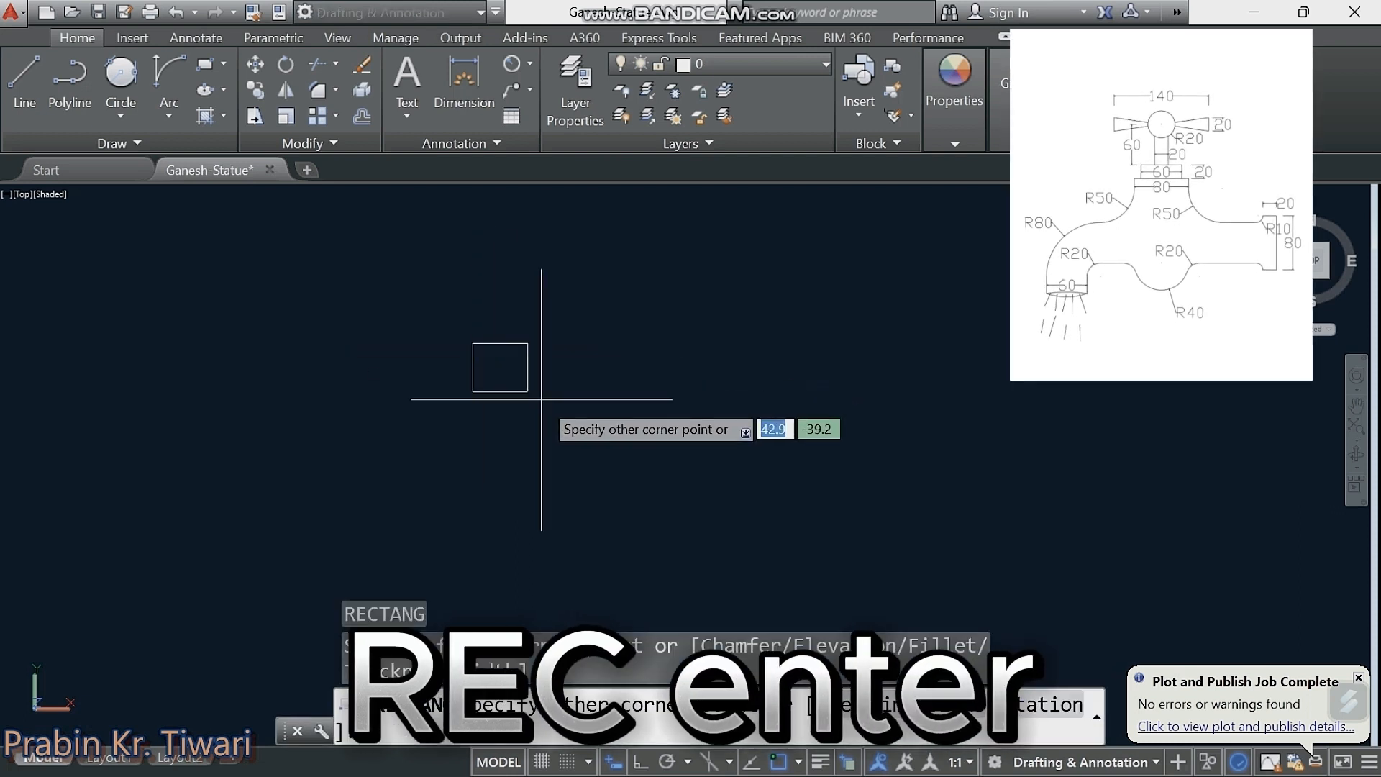
click(747, 481)
text(140)
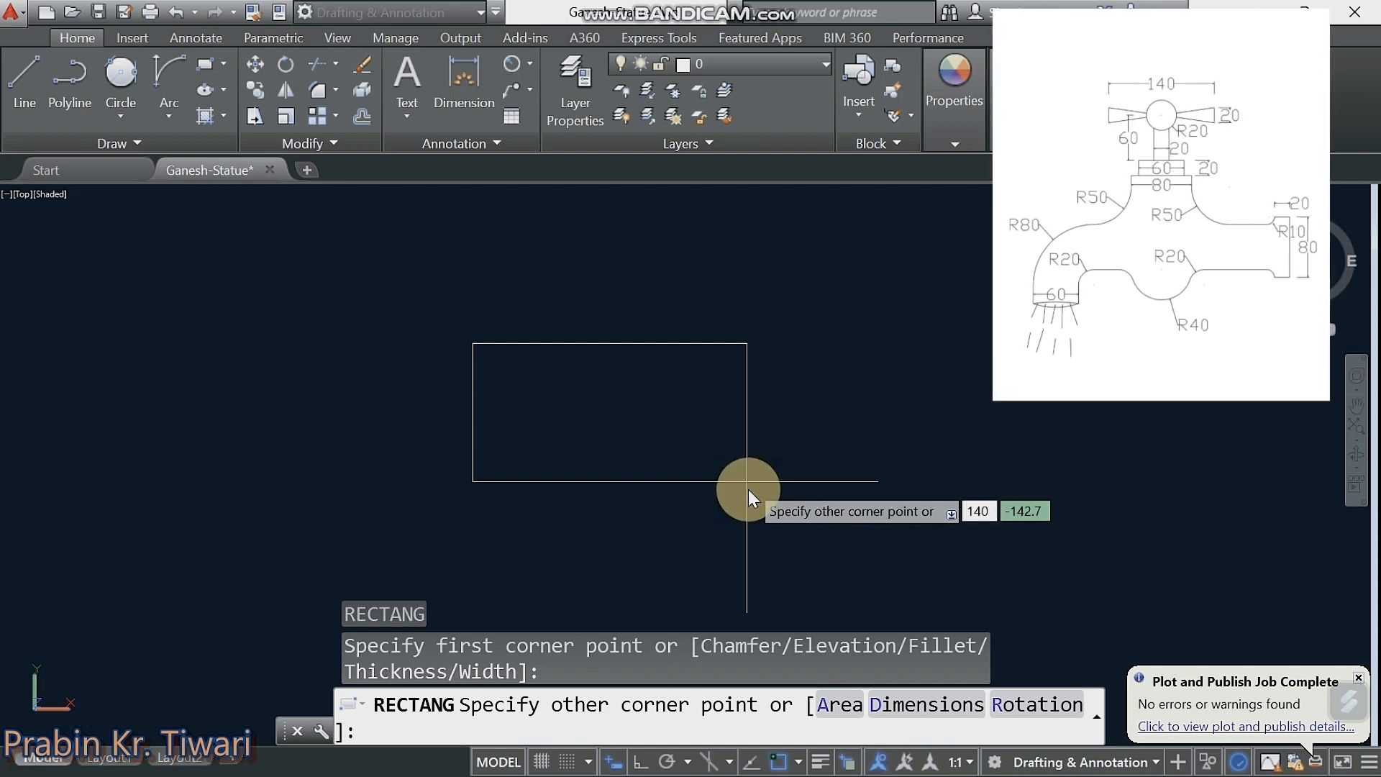
key(Tab)
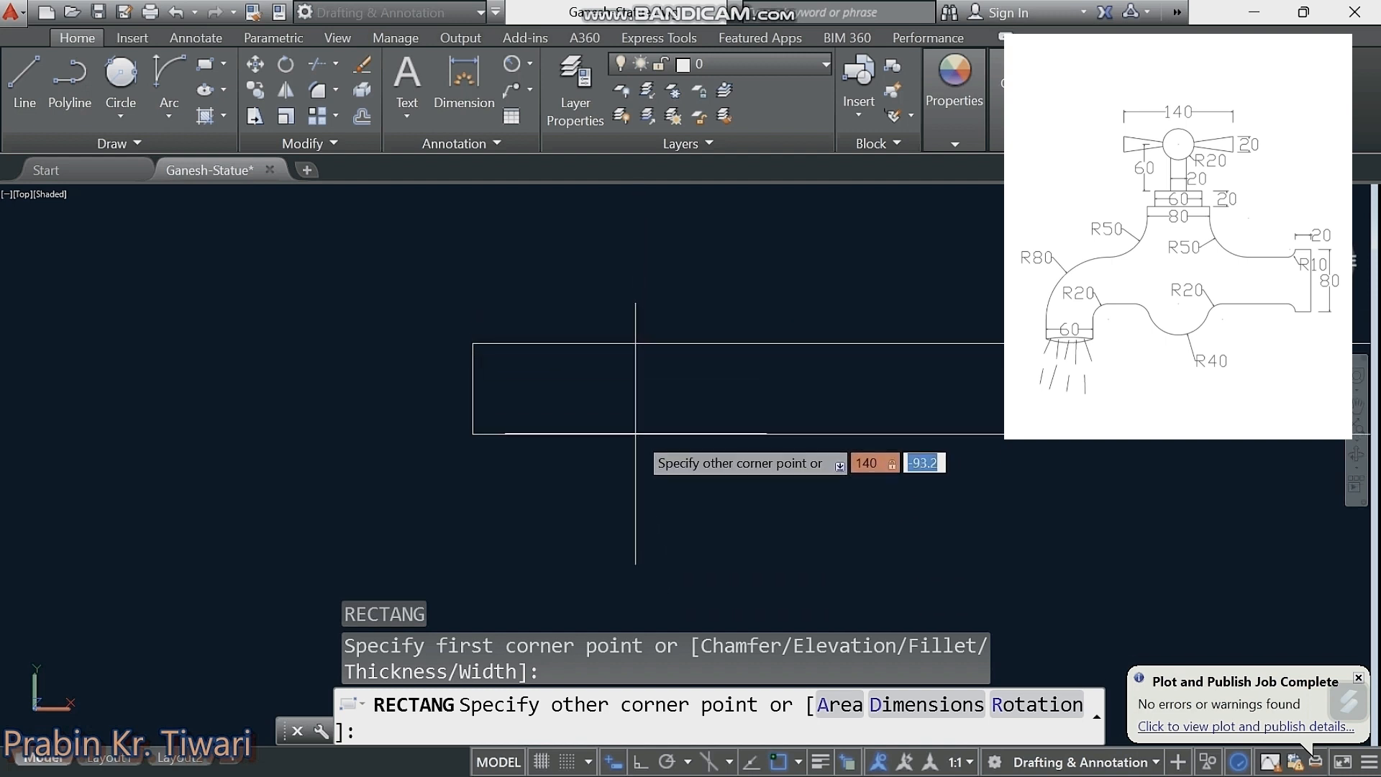
text(0)
key(Return)
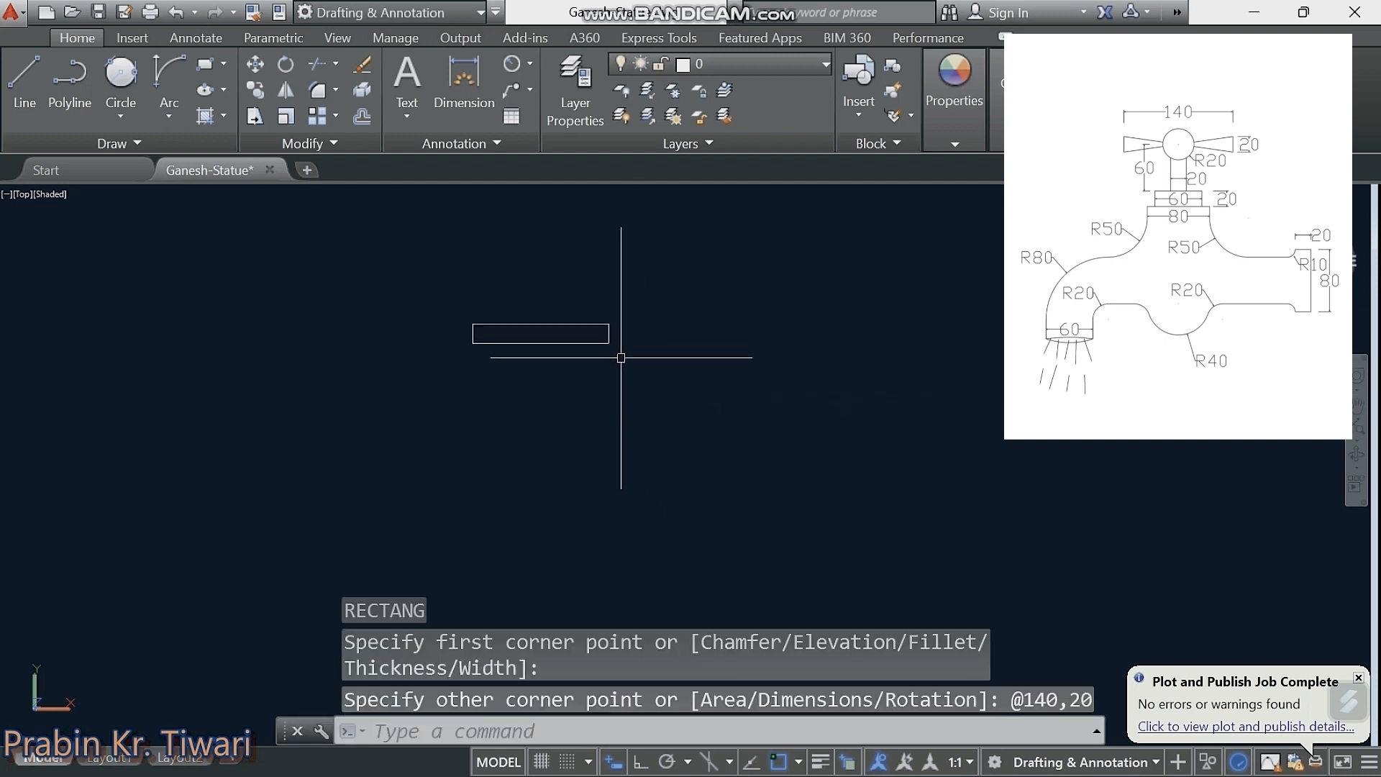
Step: Draw two diagonal lines joining the opposite corners of the handle rectangle
scroll(497, 328, up, 6)
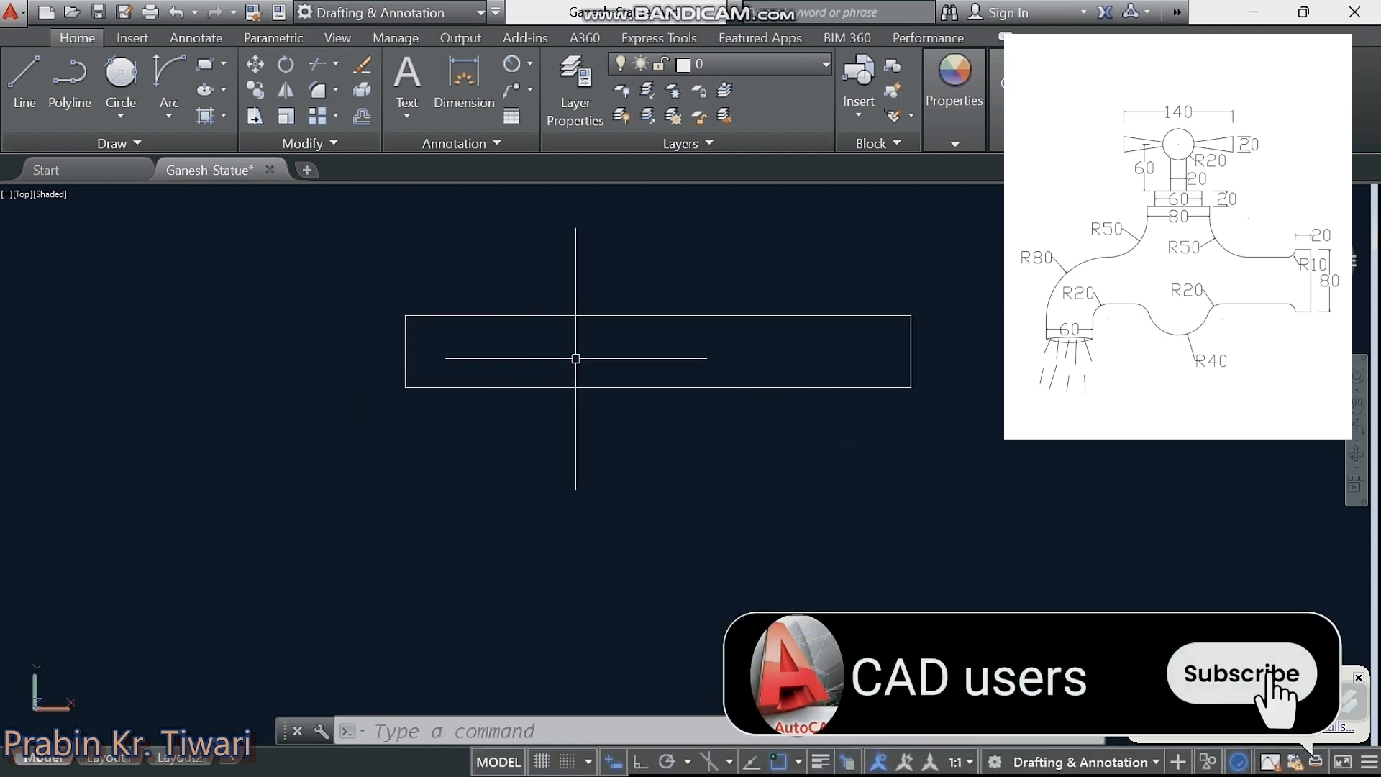
text(L)
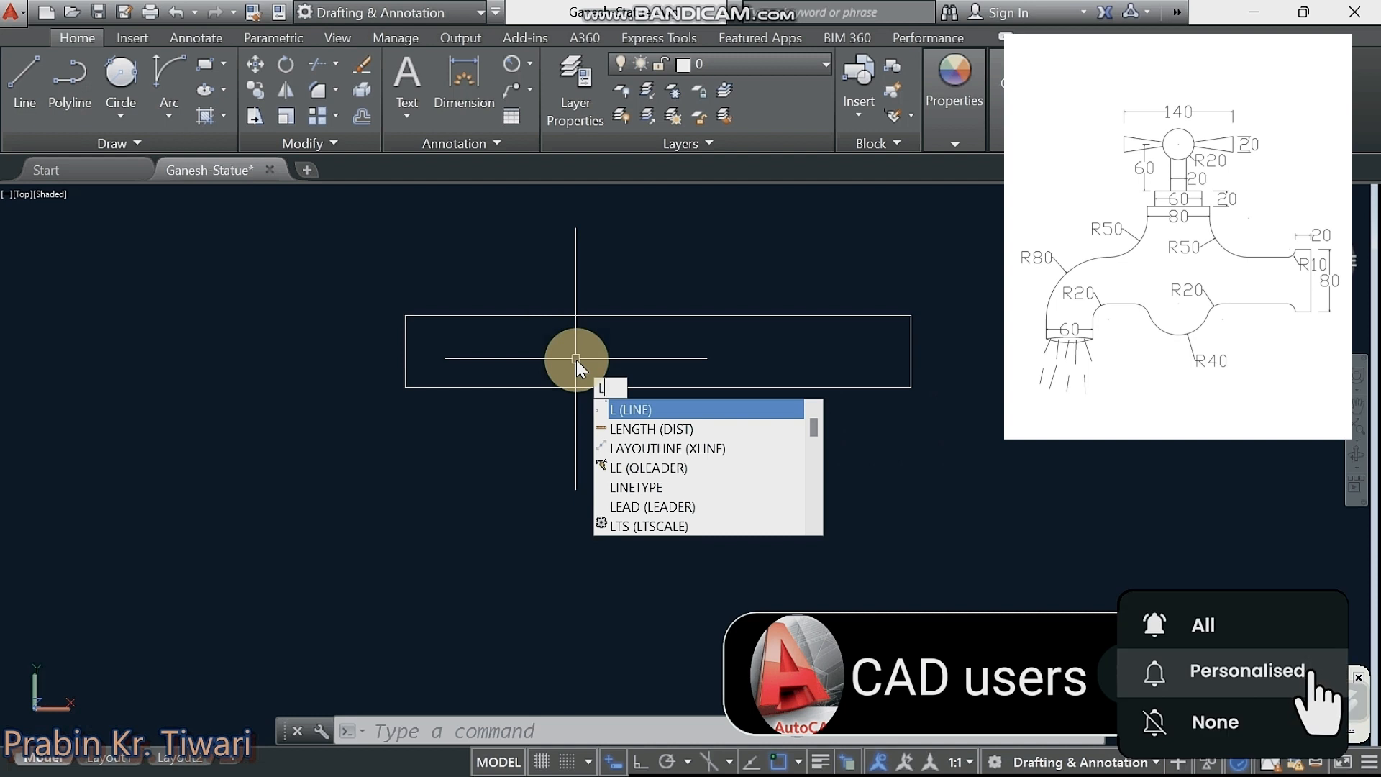
key(Return)
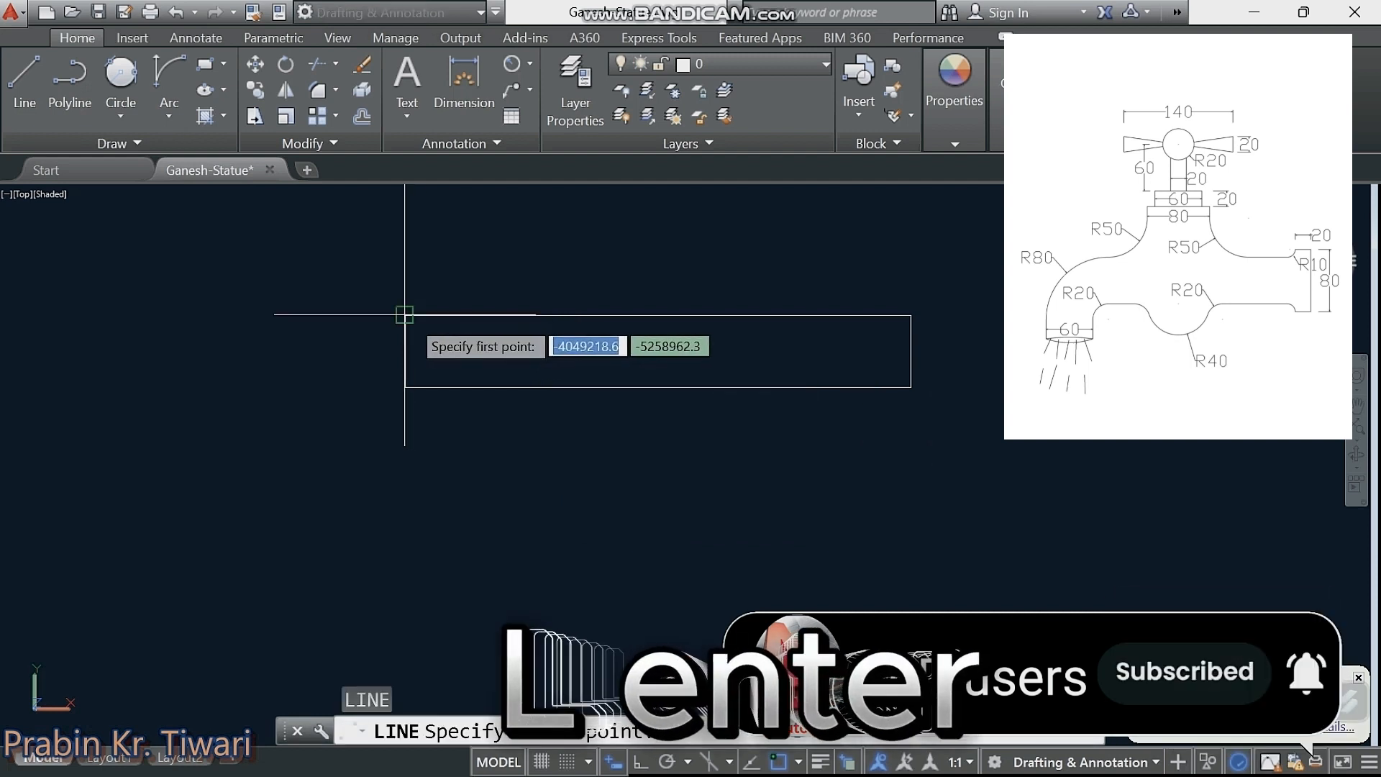
click(405, 315)
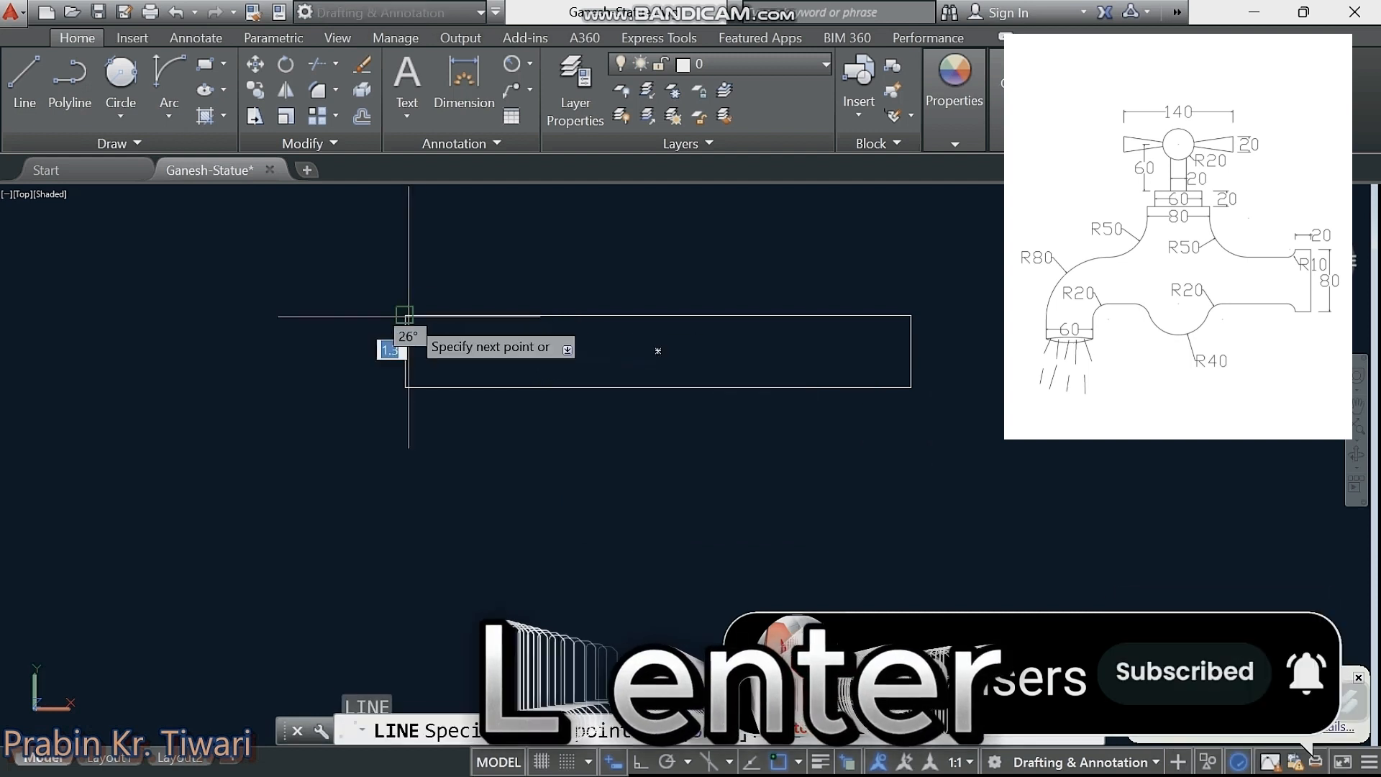
click(910, 386)
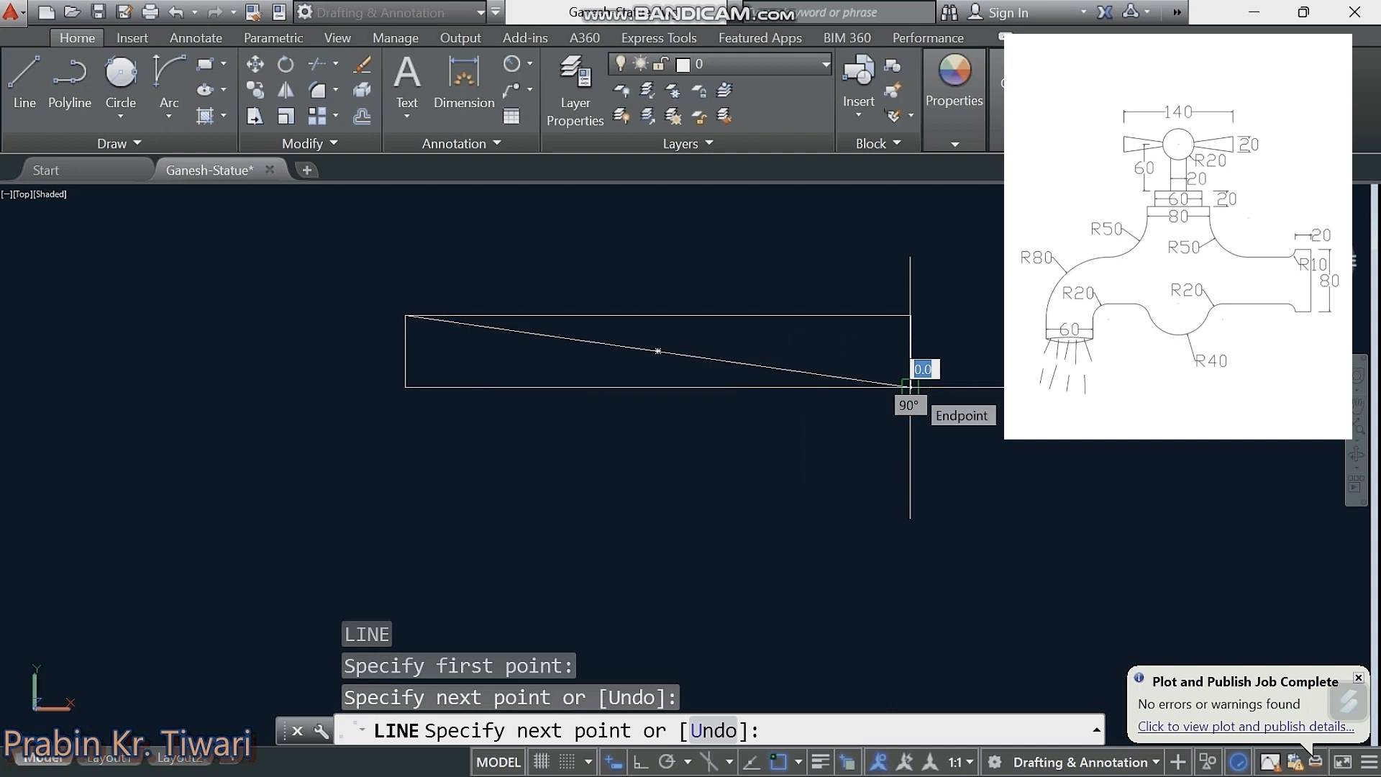
key(Escape)
key(Return)
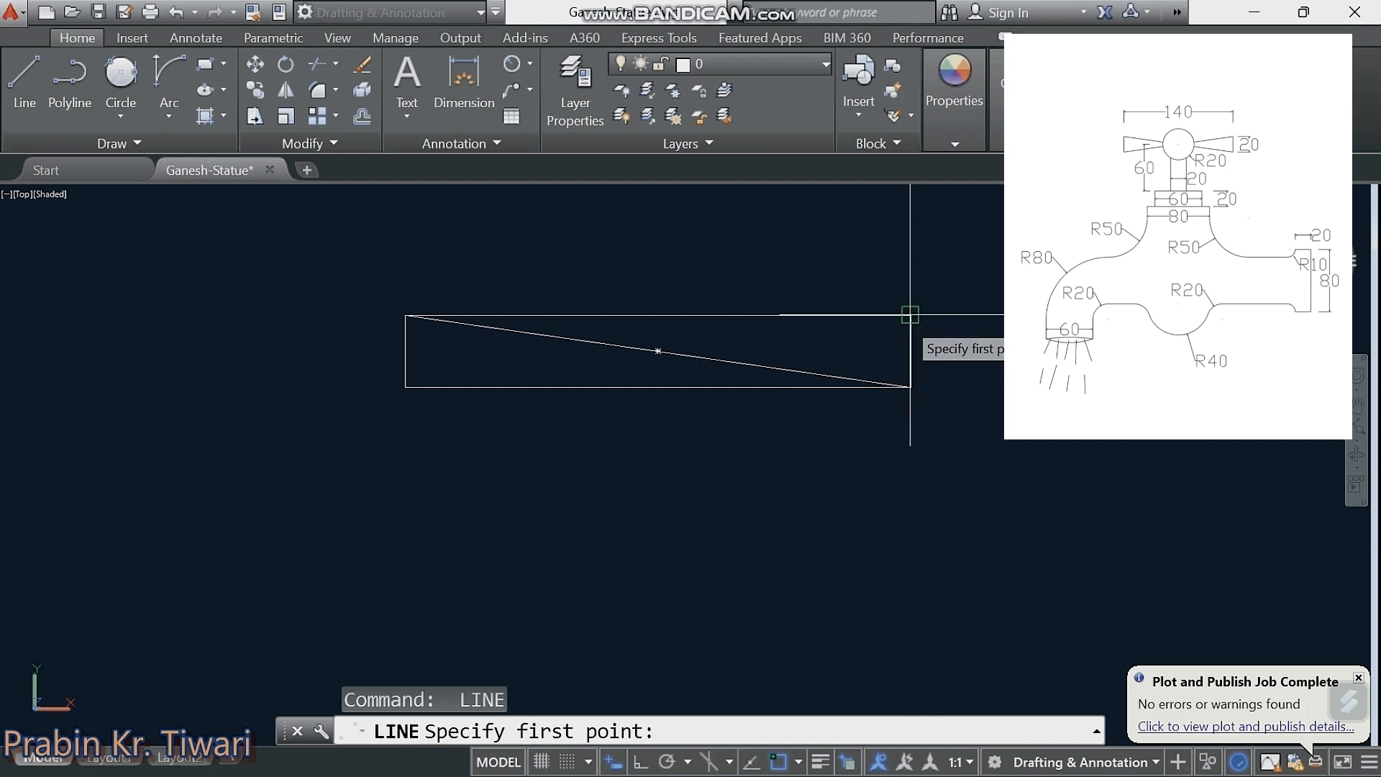
click(909, 314)
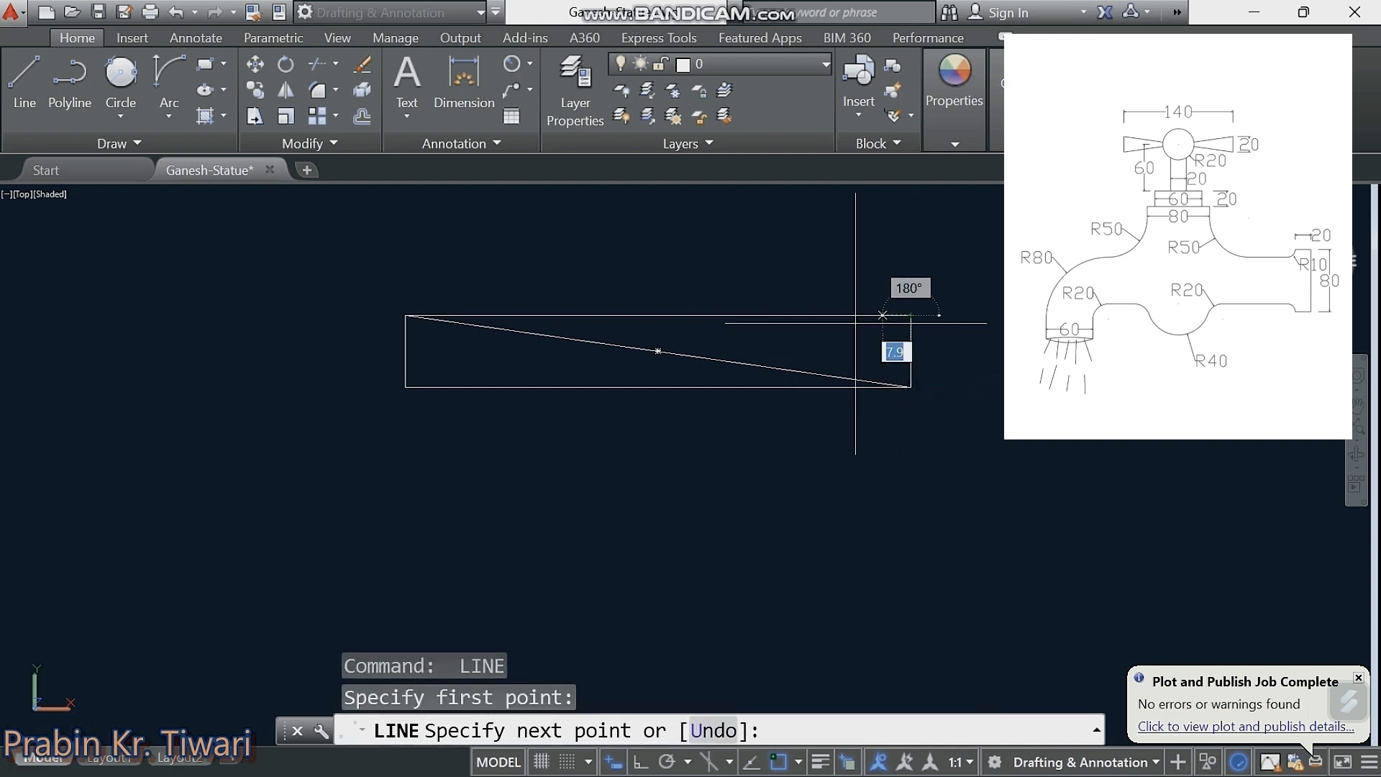
click(405, 386)
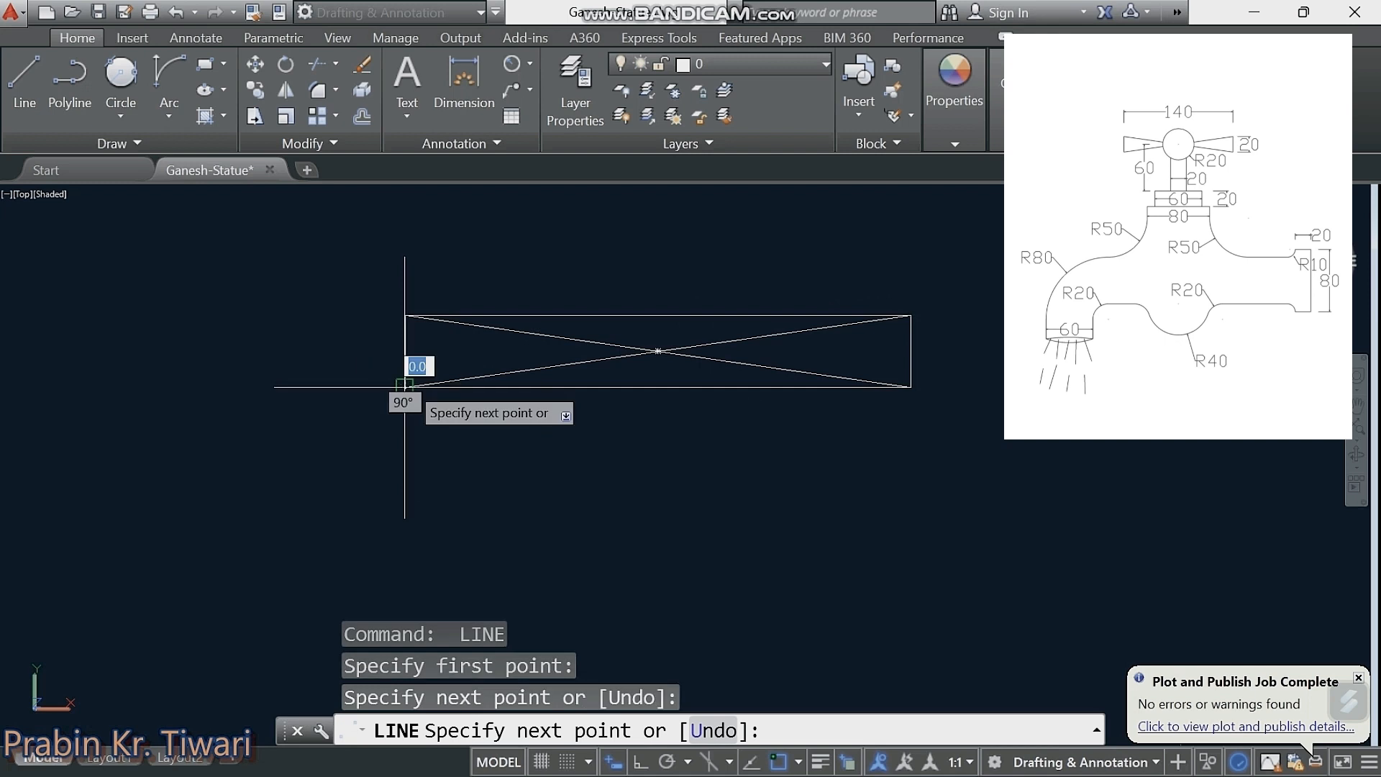
key(Escape)
Step: Draw a vertical centre line between the midpoints of the rectangle's upper and lower edges
scroll(626, 366, up, 1)
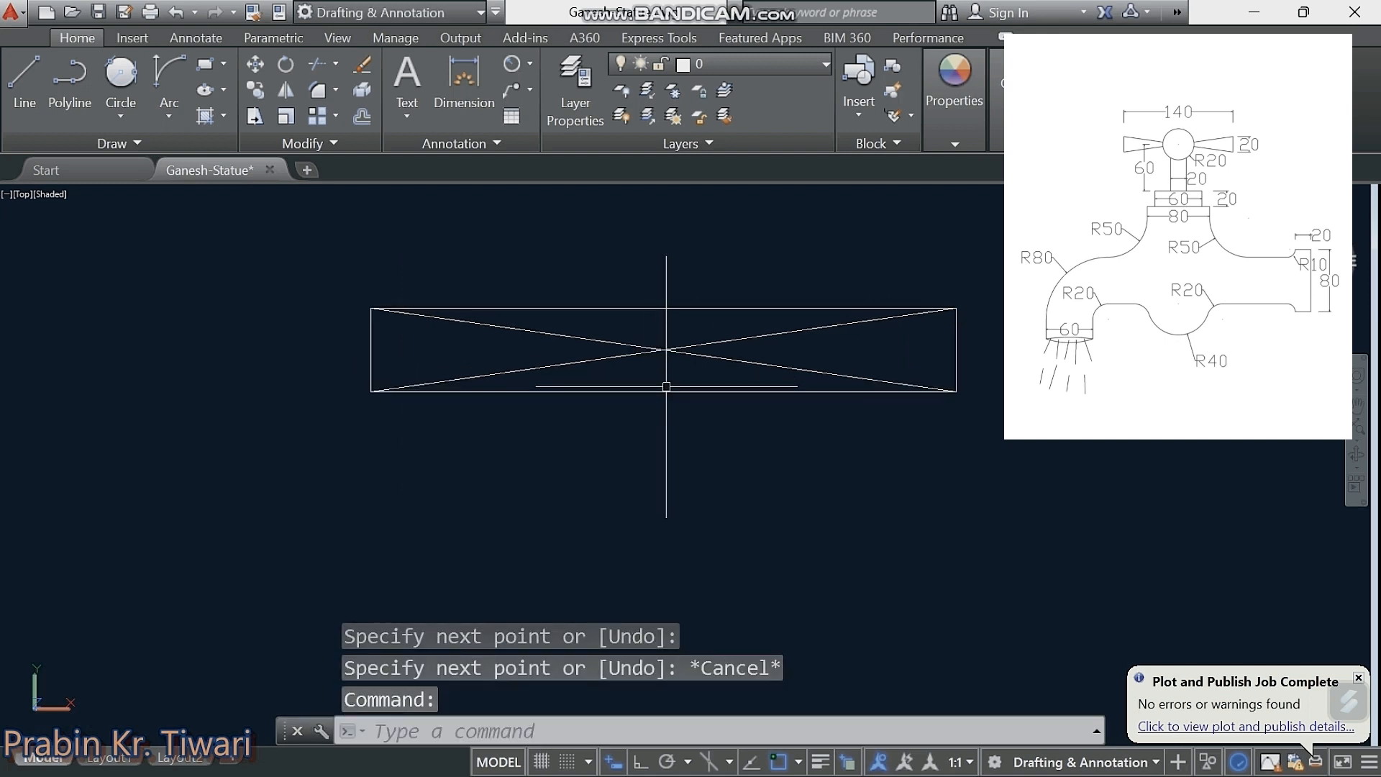
text(l)
key(Return)
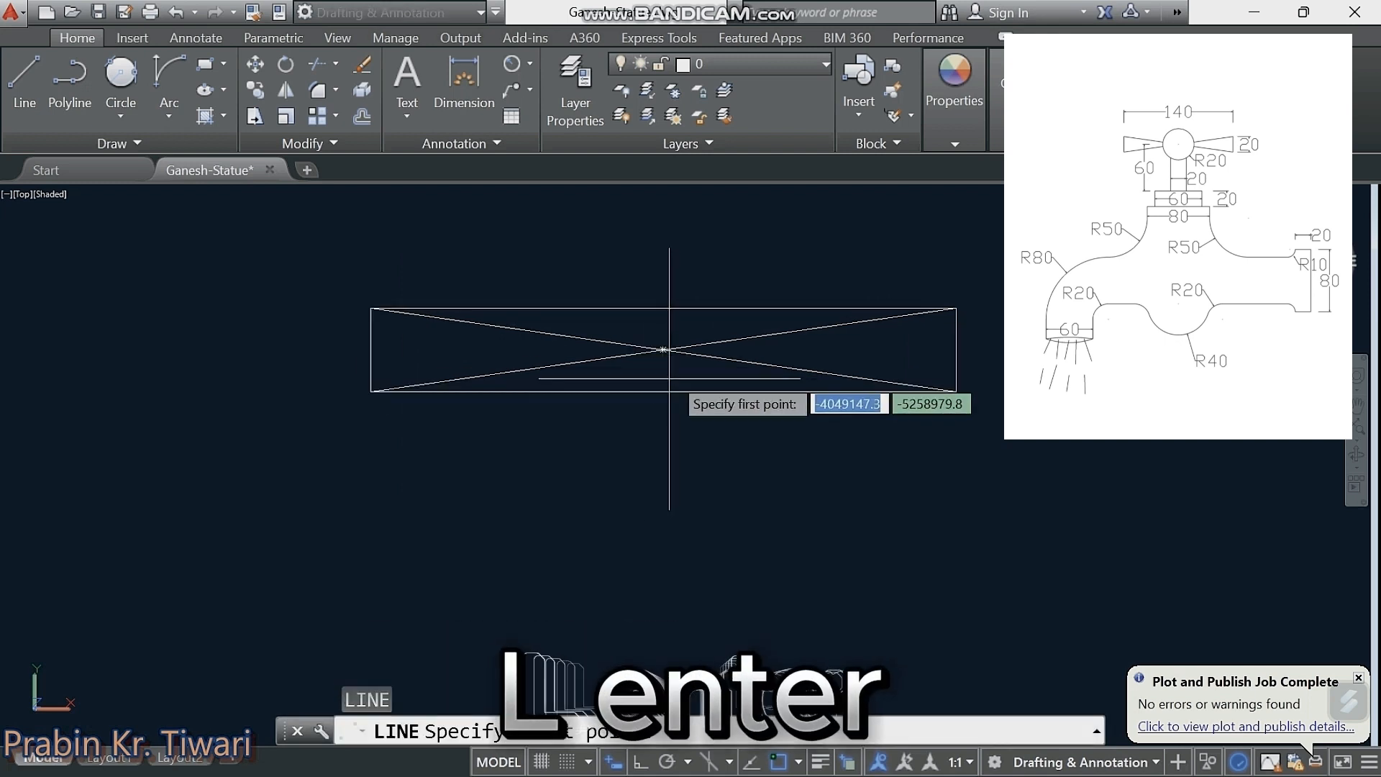
click(663, 379)
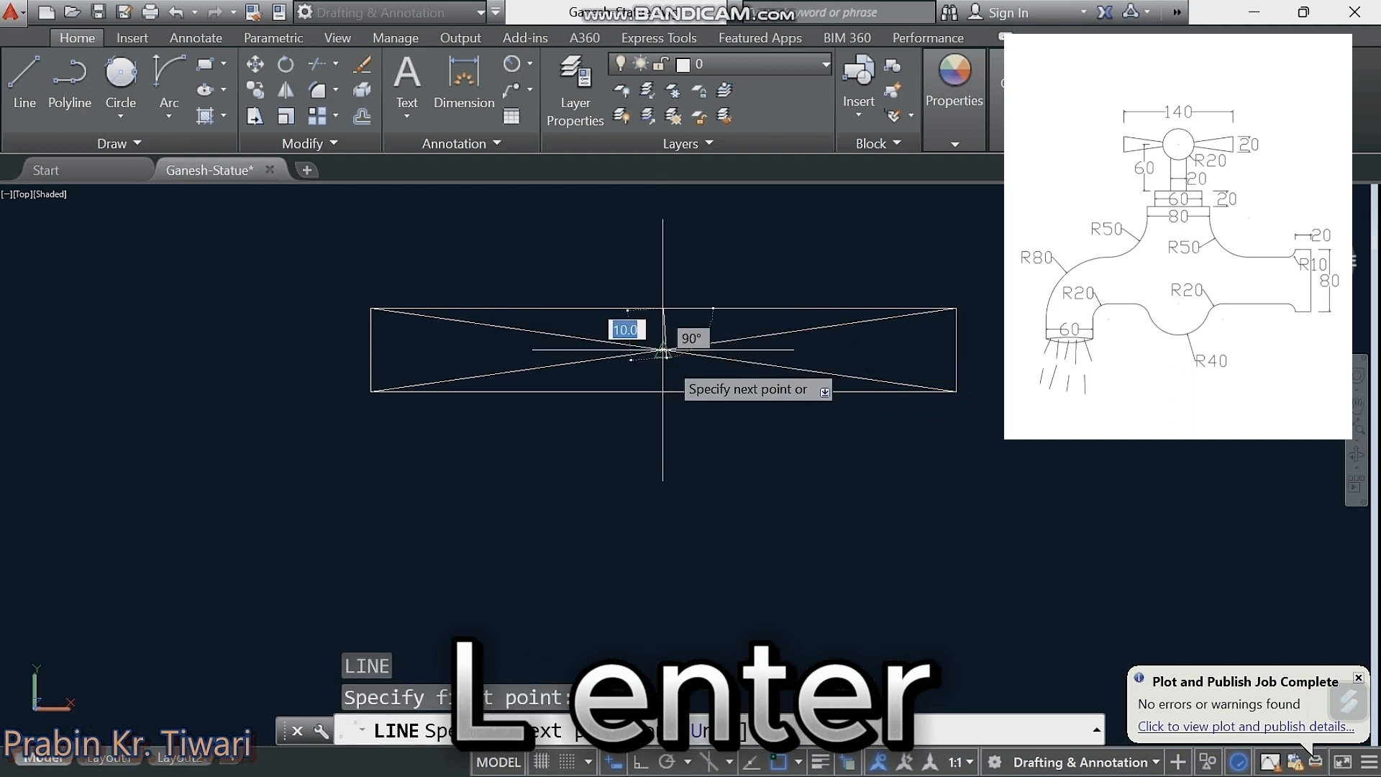
click(663, 392)
key(Escape)
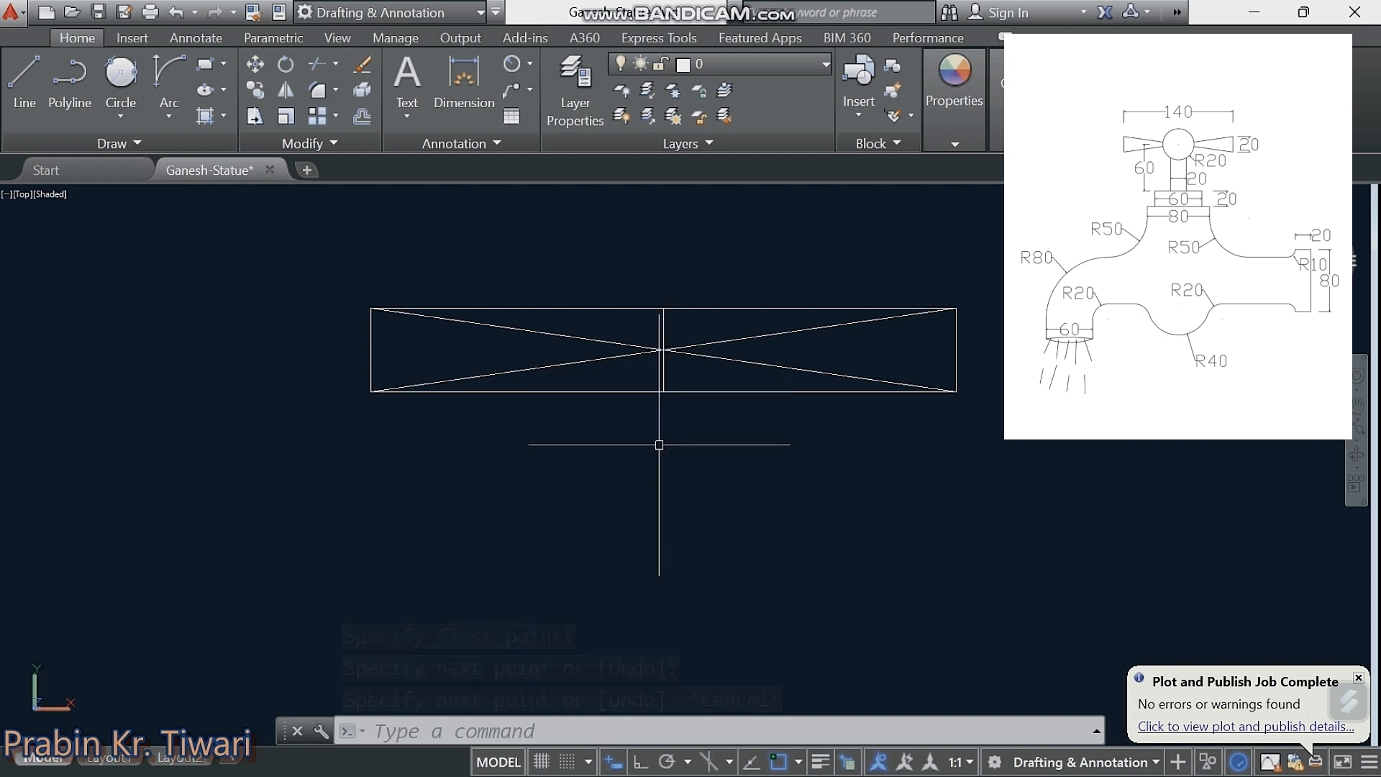
mouse_move(659, 444)
middle_down()
mouse_move(663, 425)
mouse_move(563, 416)
middle_up()
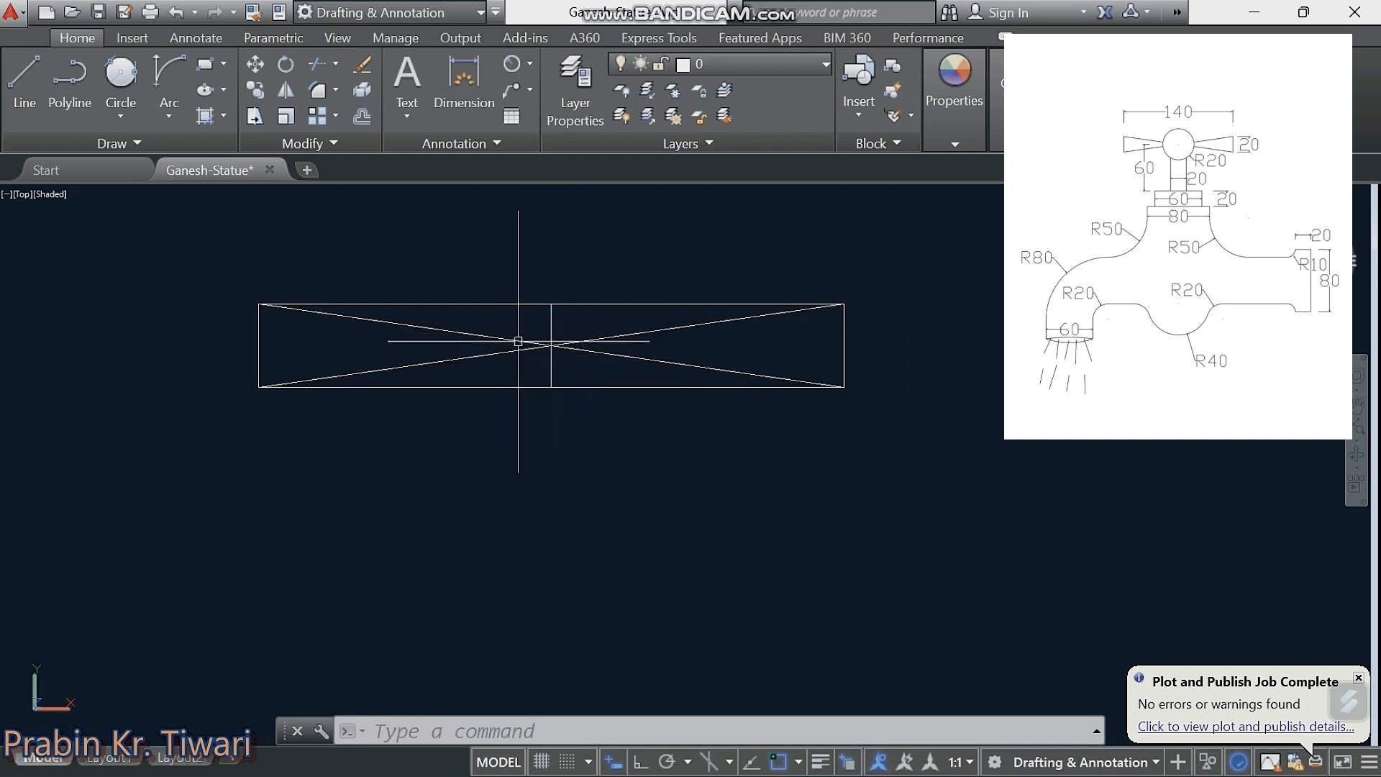
Step: Draw a circle of radius 20 mm centred where the handle's diagonals cross
text(c)
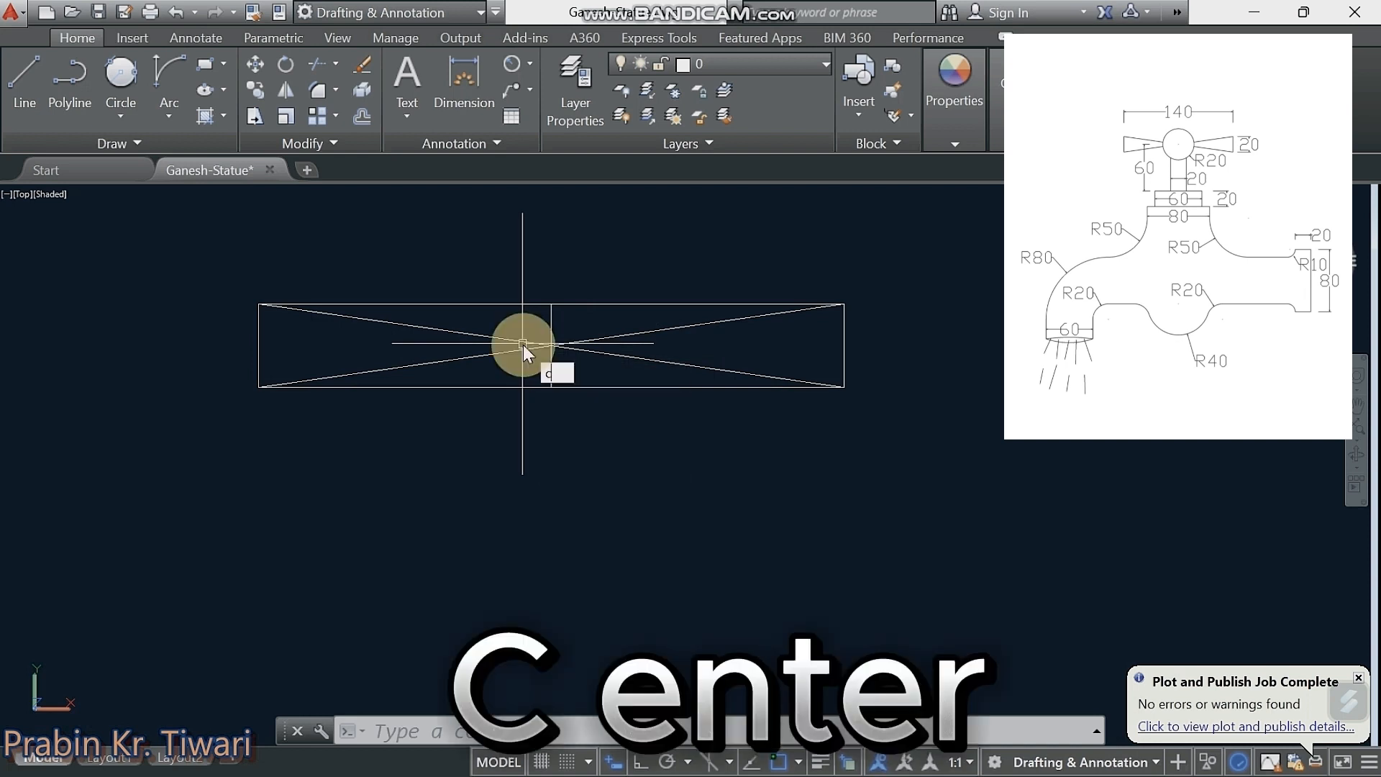
key(Return)
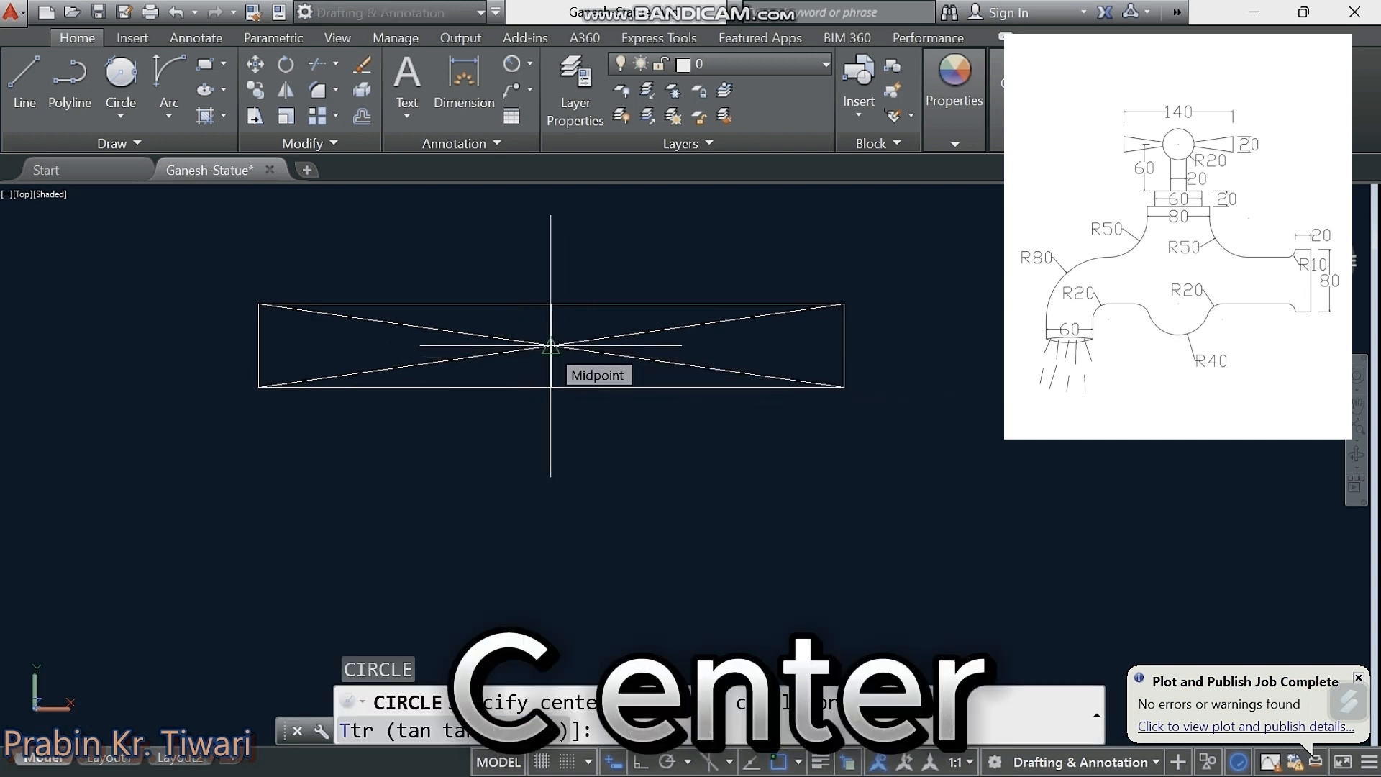
click(550, 346)
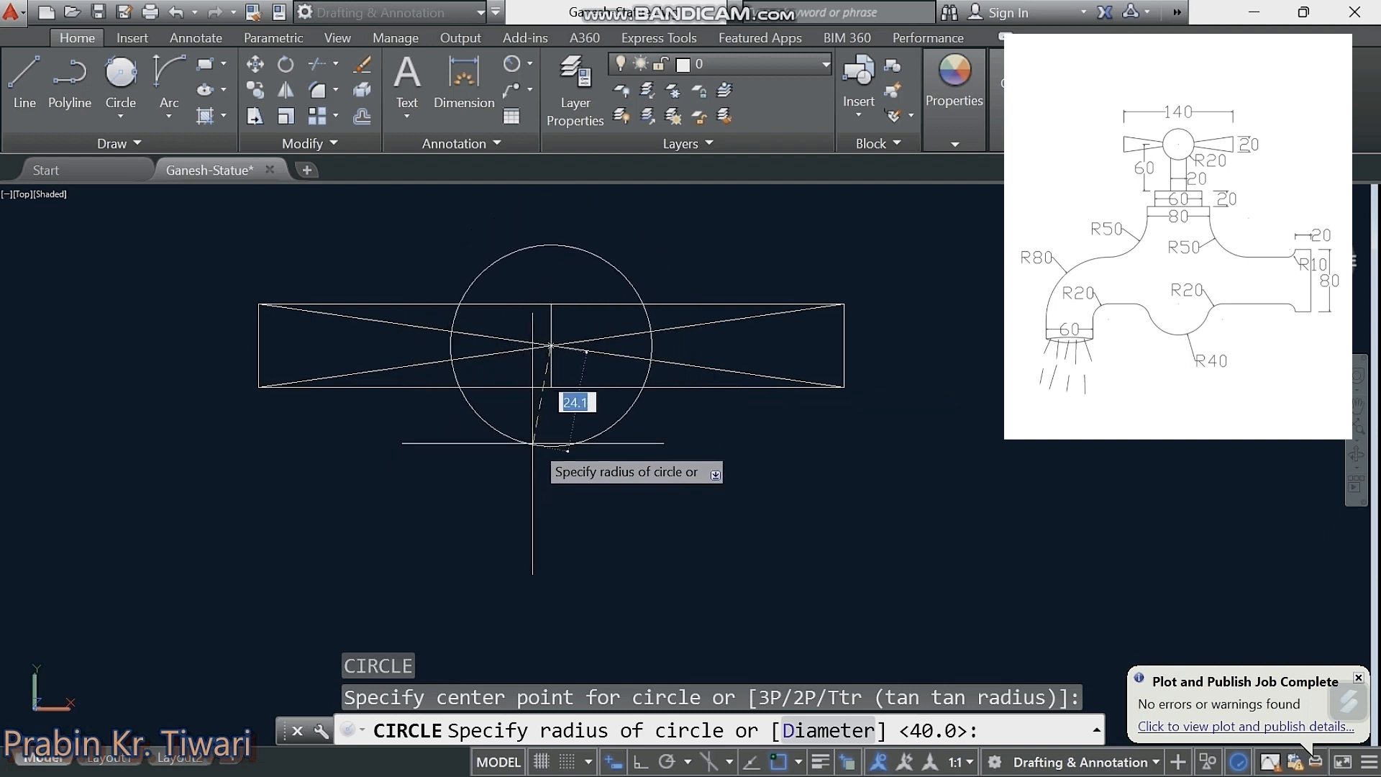
text(20)
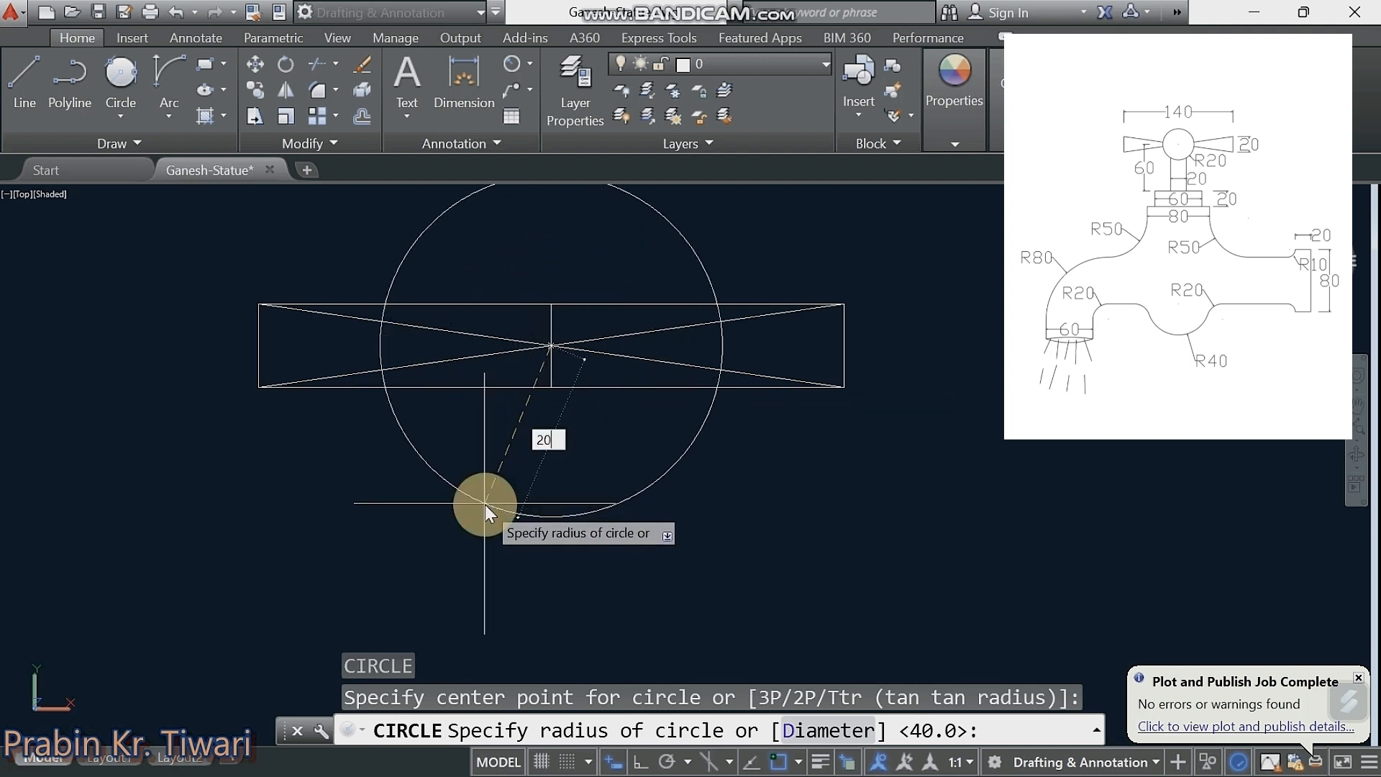
key(Return)
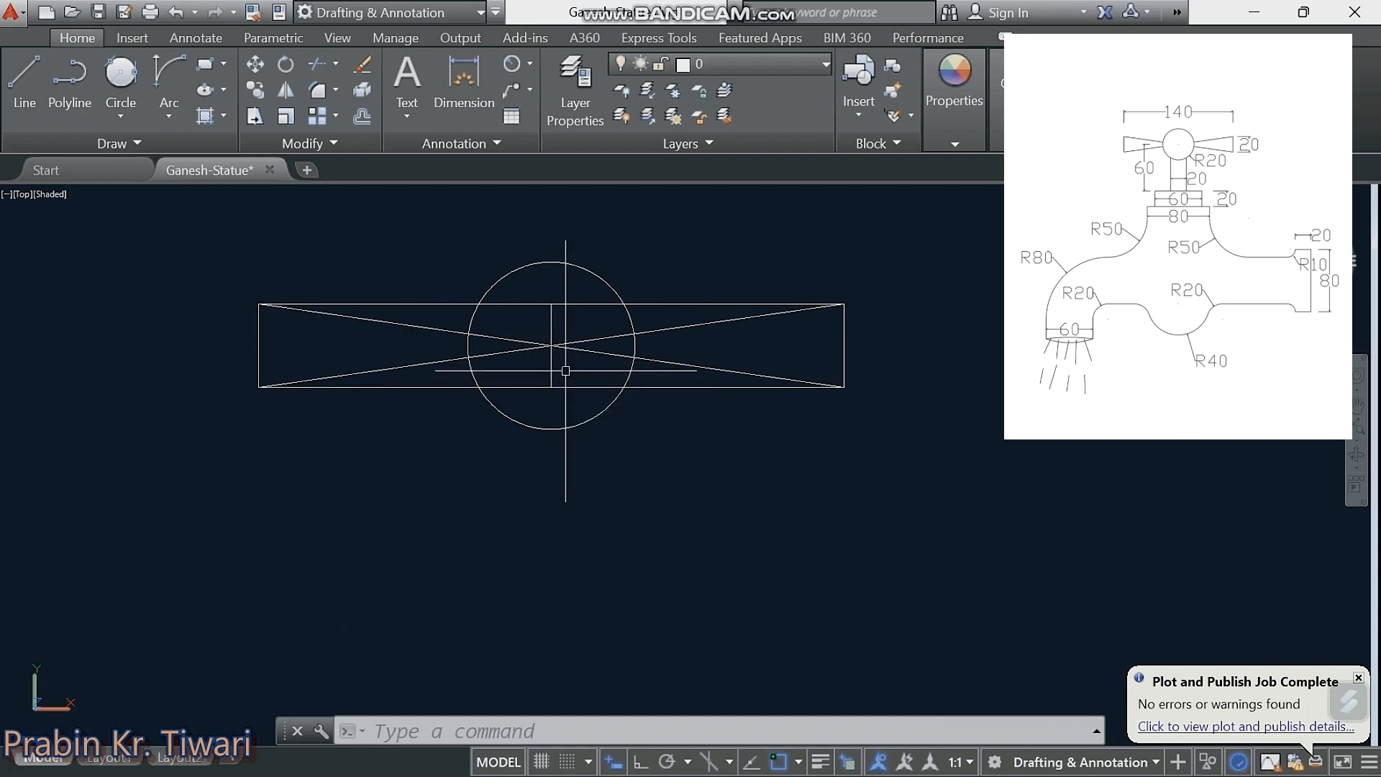
Step: Trim the diagonals, the lower half of the centre line and the rectangle's upper edge inside the circle
text(TR)
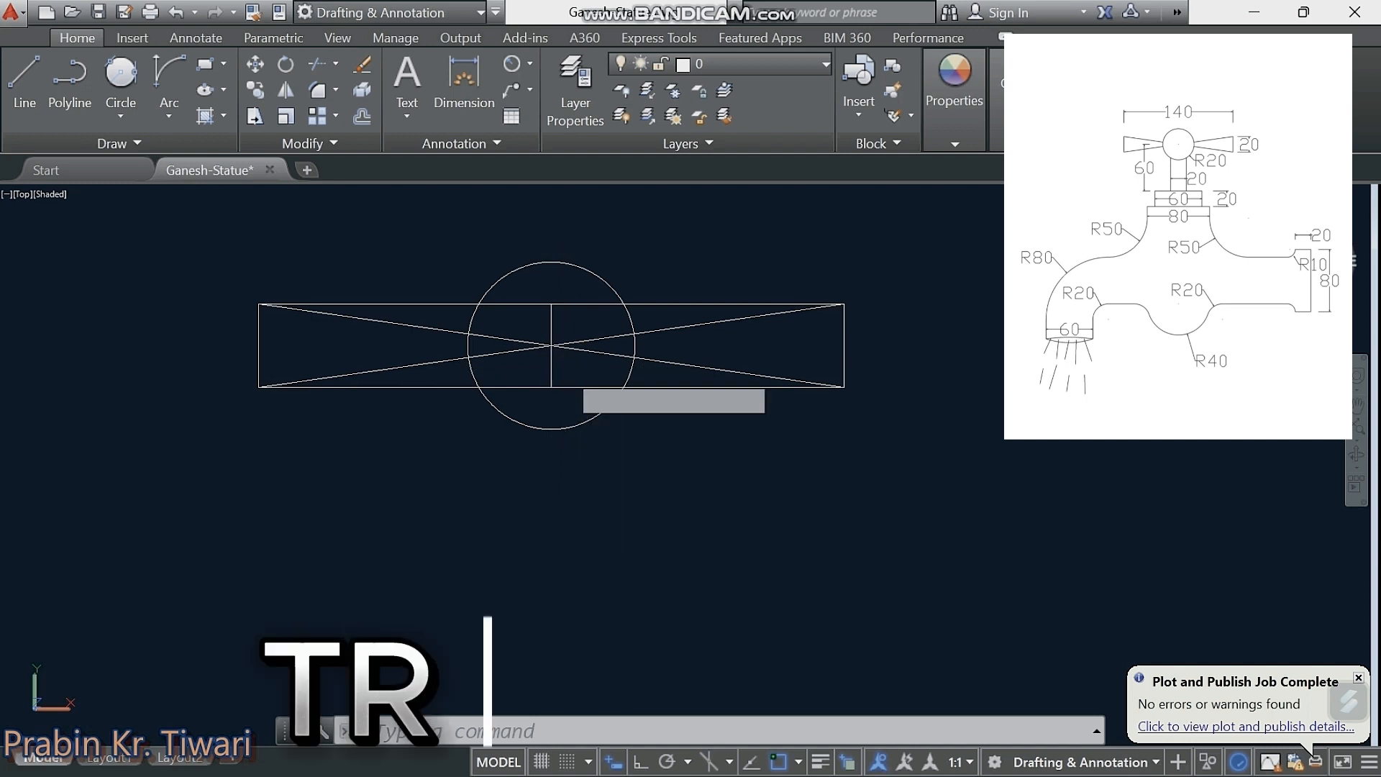
key(Return)
key(Return)
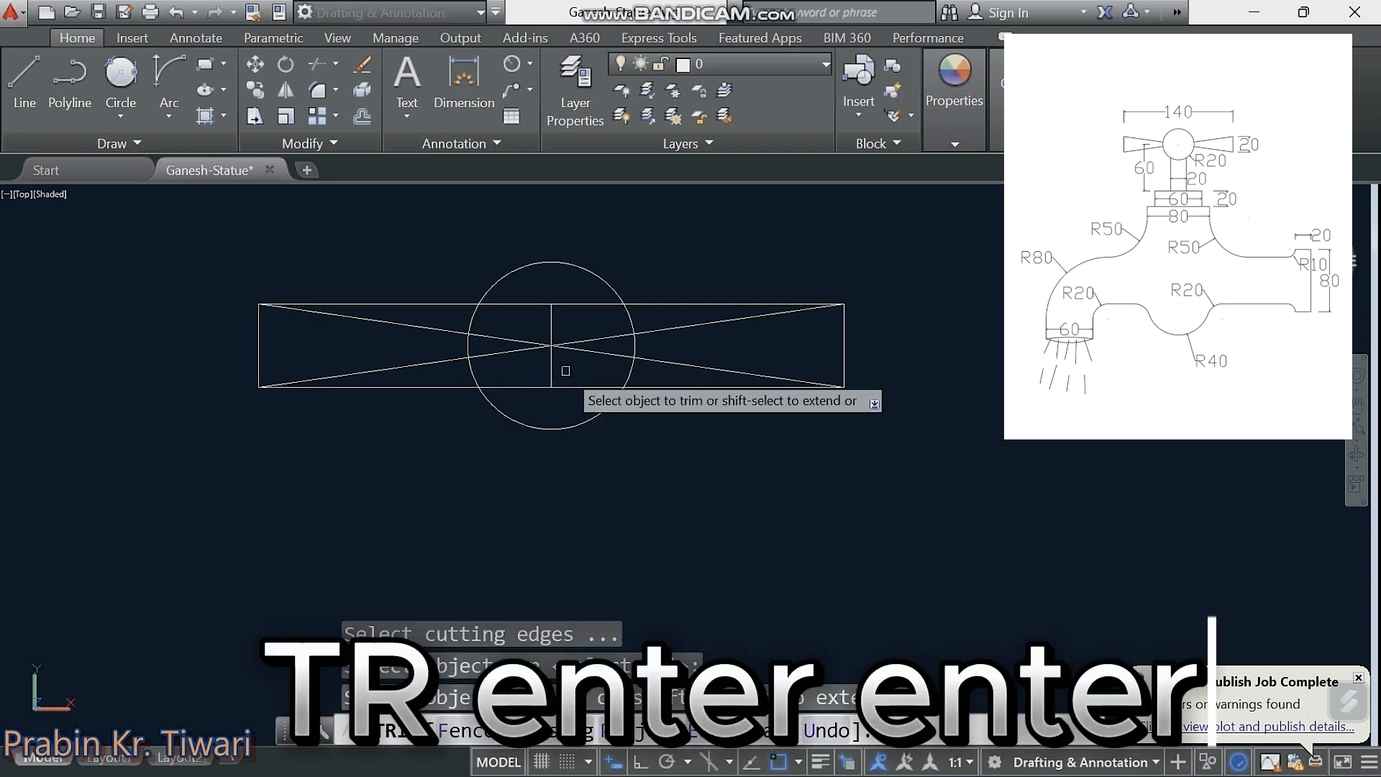
click(593, 352)
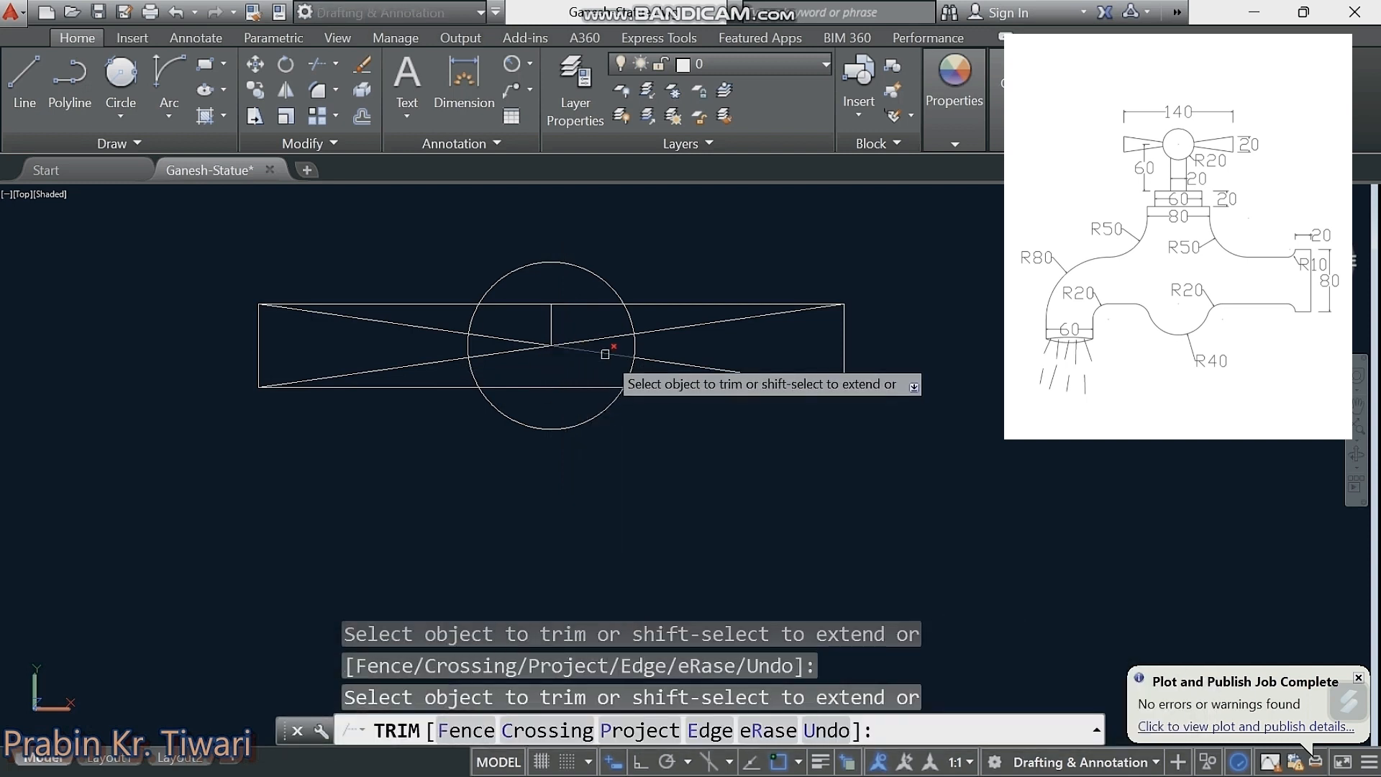
click(600, 339)
click(520, 338)
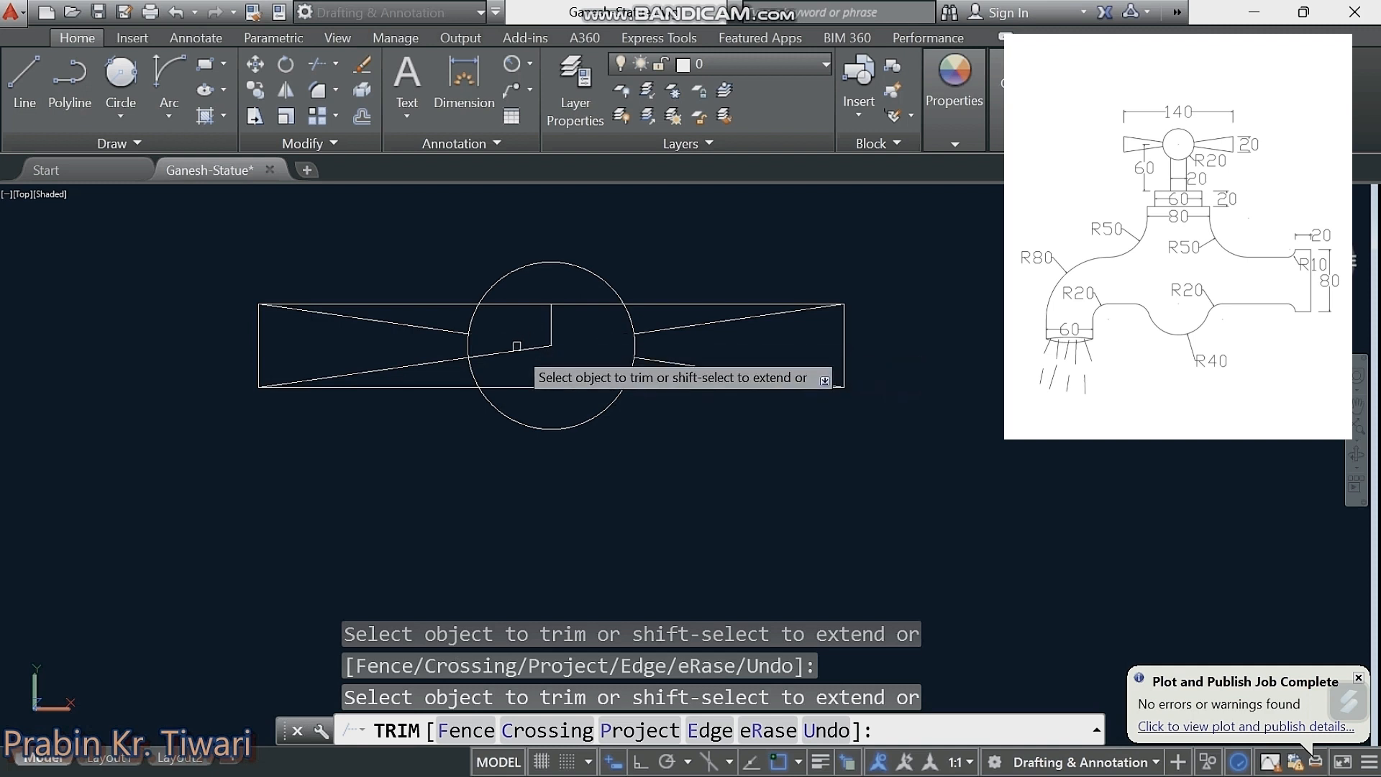
click(510, 351)
click(515, 304)
click(572, 302)
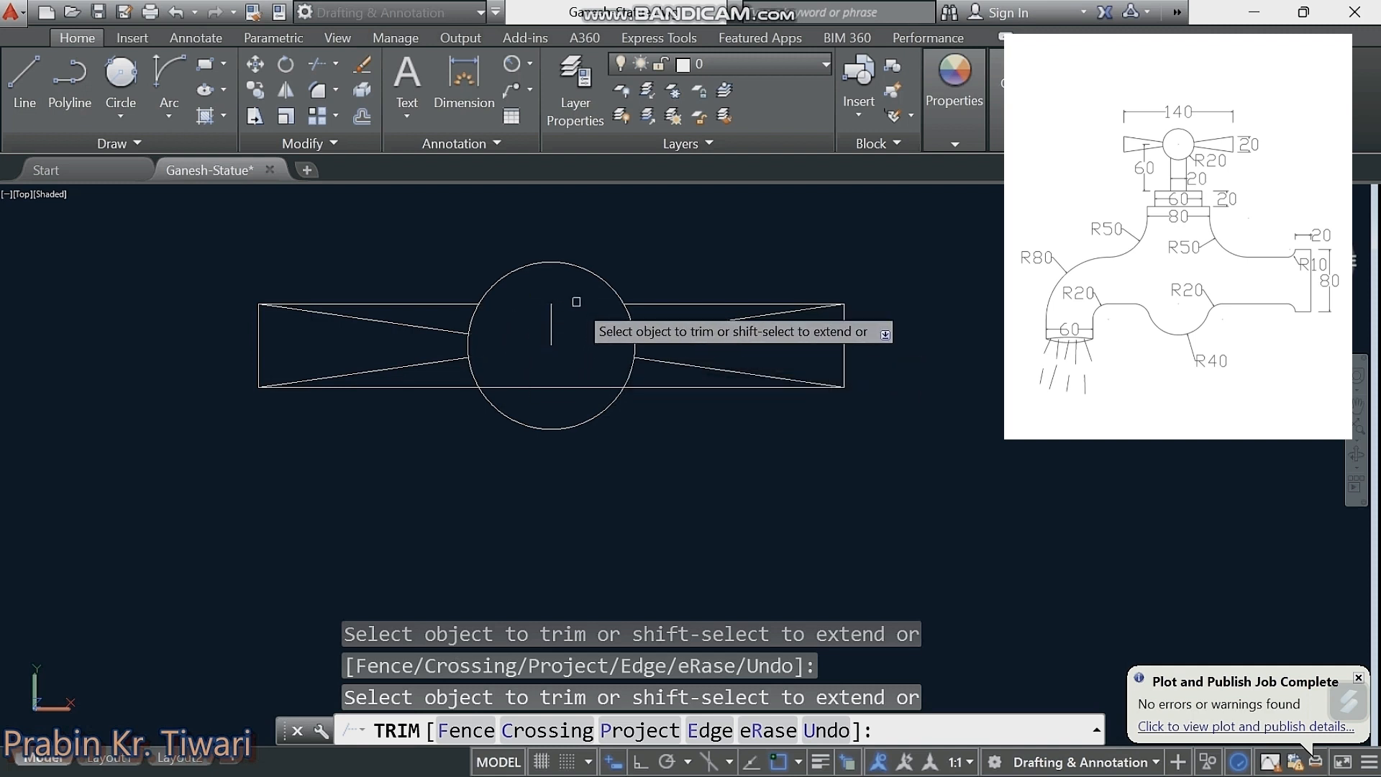
key(Escape)
Step: Delete the leftover piece of the vertical centre line inside the circle
click(573, 301)
click(511, 352)
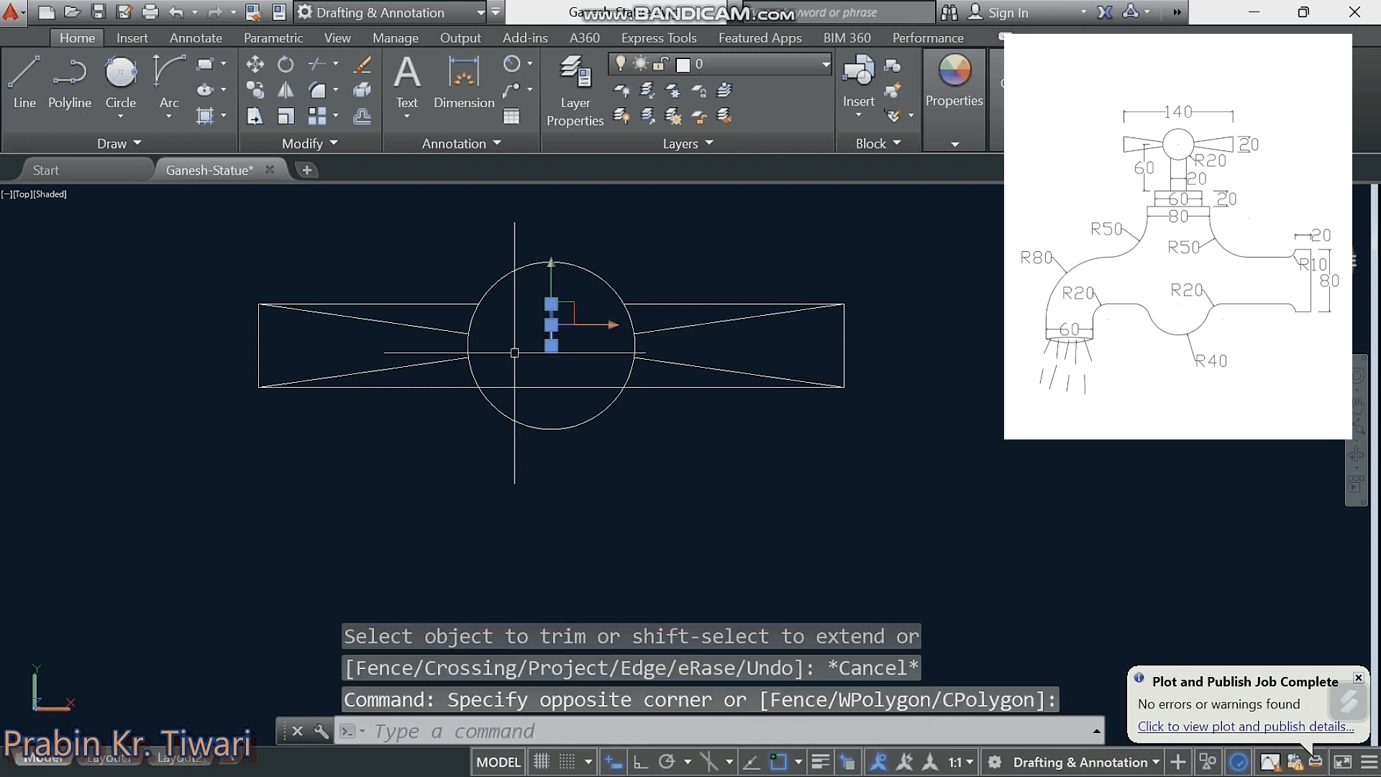
key(Delete)
Step: Trim away the rectangle's remaining upper and lower edges, leaving only the two flared handle arms beside the circle
text(tr)
key(Return)
click(649, 386)
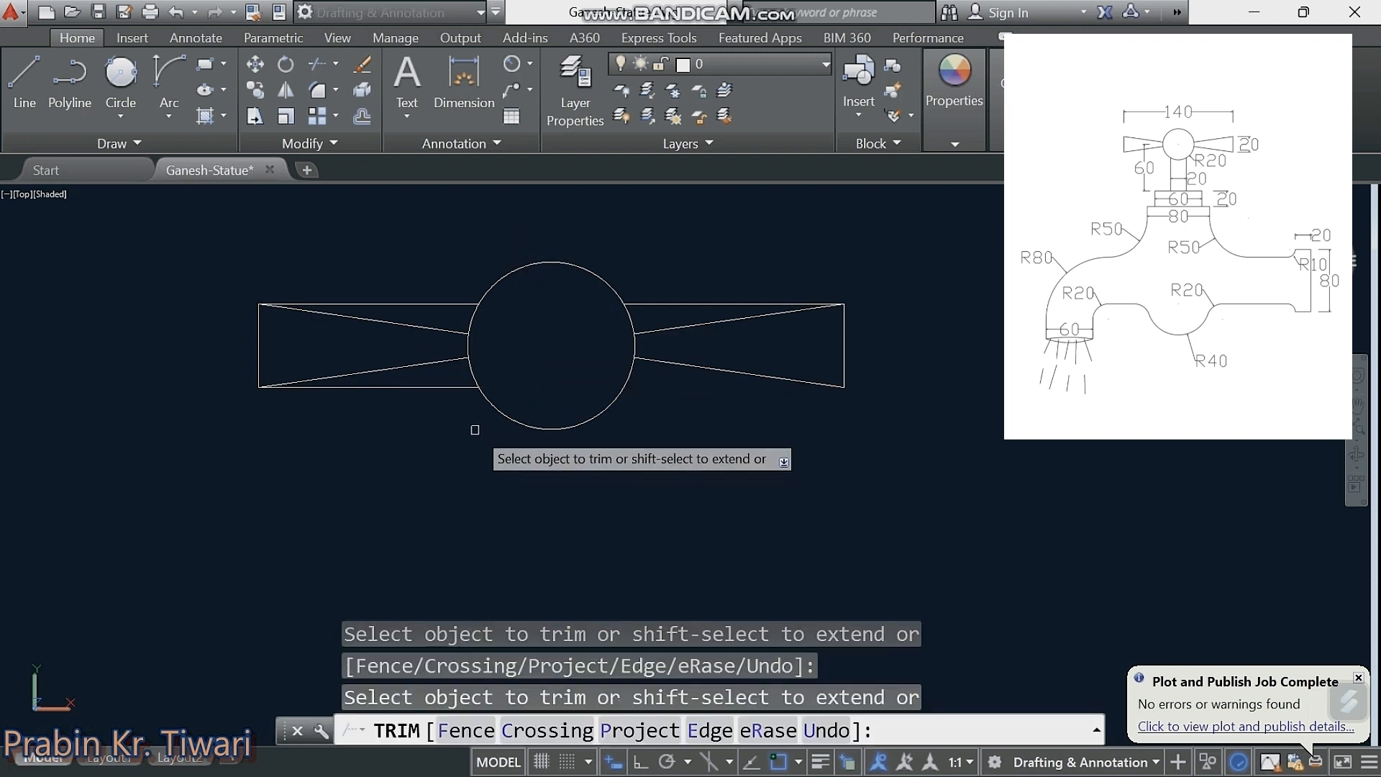
click(461, 386)
click(423, 304)
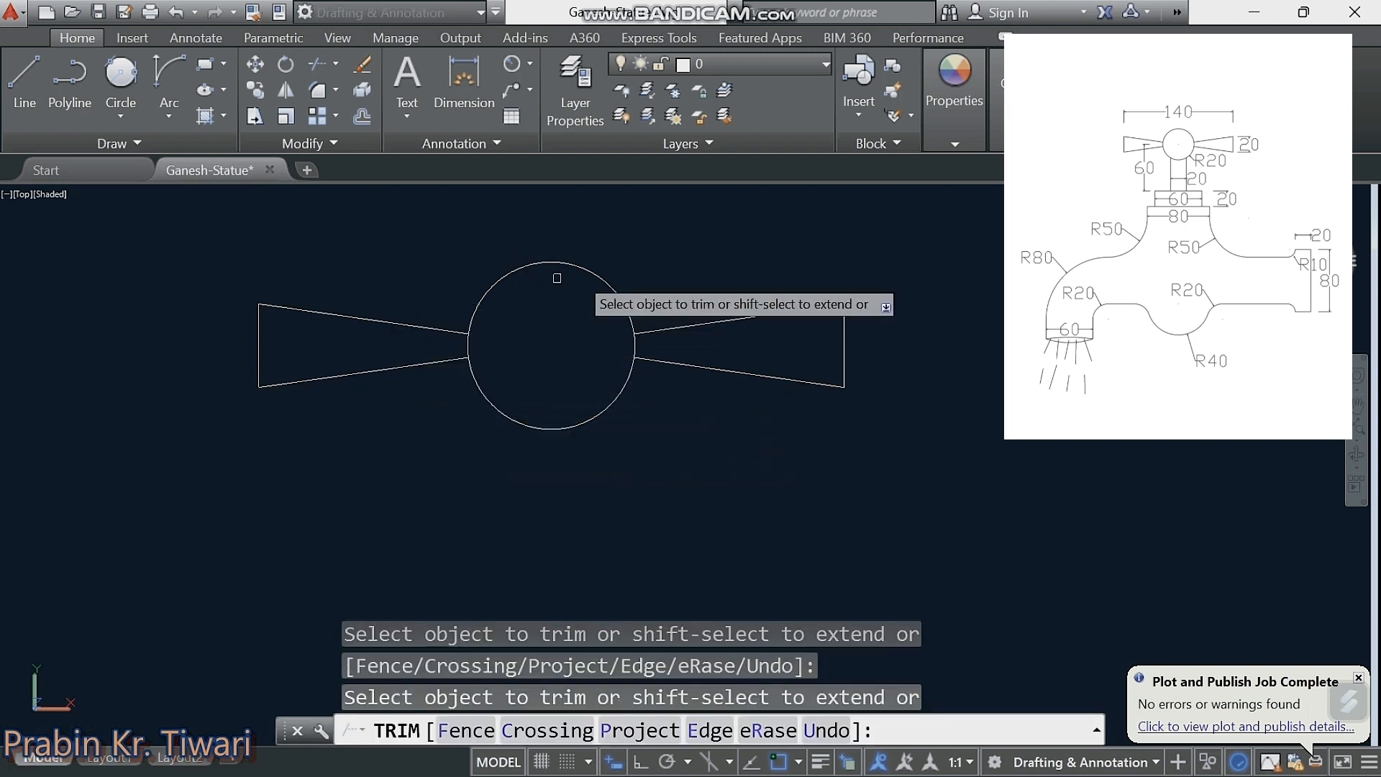
click(656, 302)
middle_drag(656, 300, 642, 301)
key(Escape)
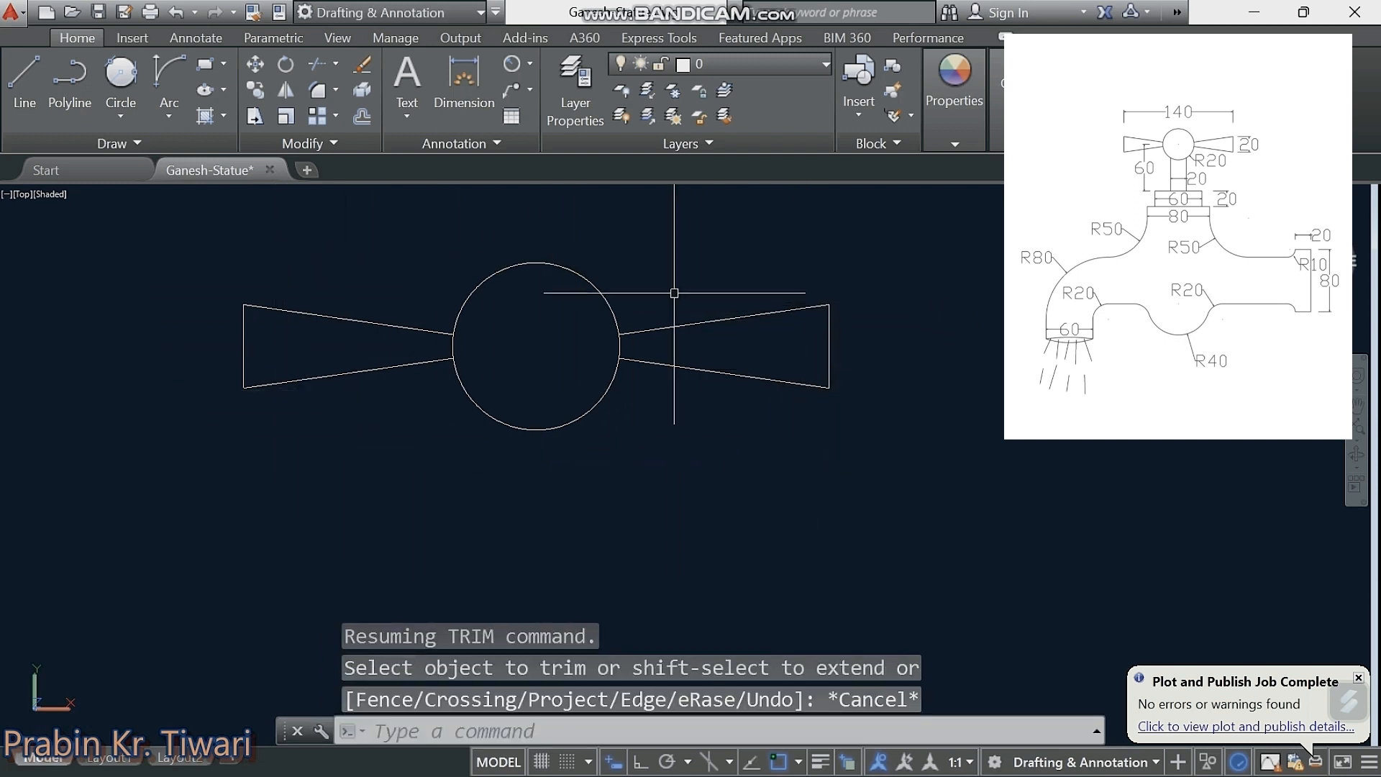
Step: With Ortho on, draw a 60 mm vertical line straight down from the circle's centre
middle_drag(614, 287, 619, 261)
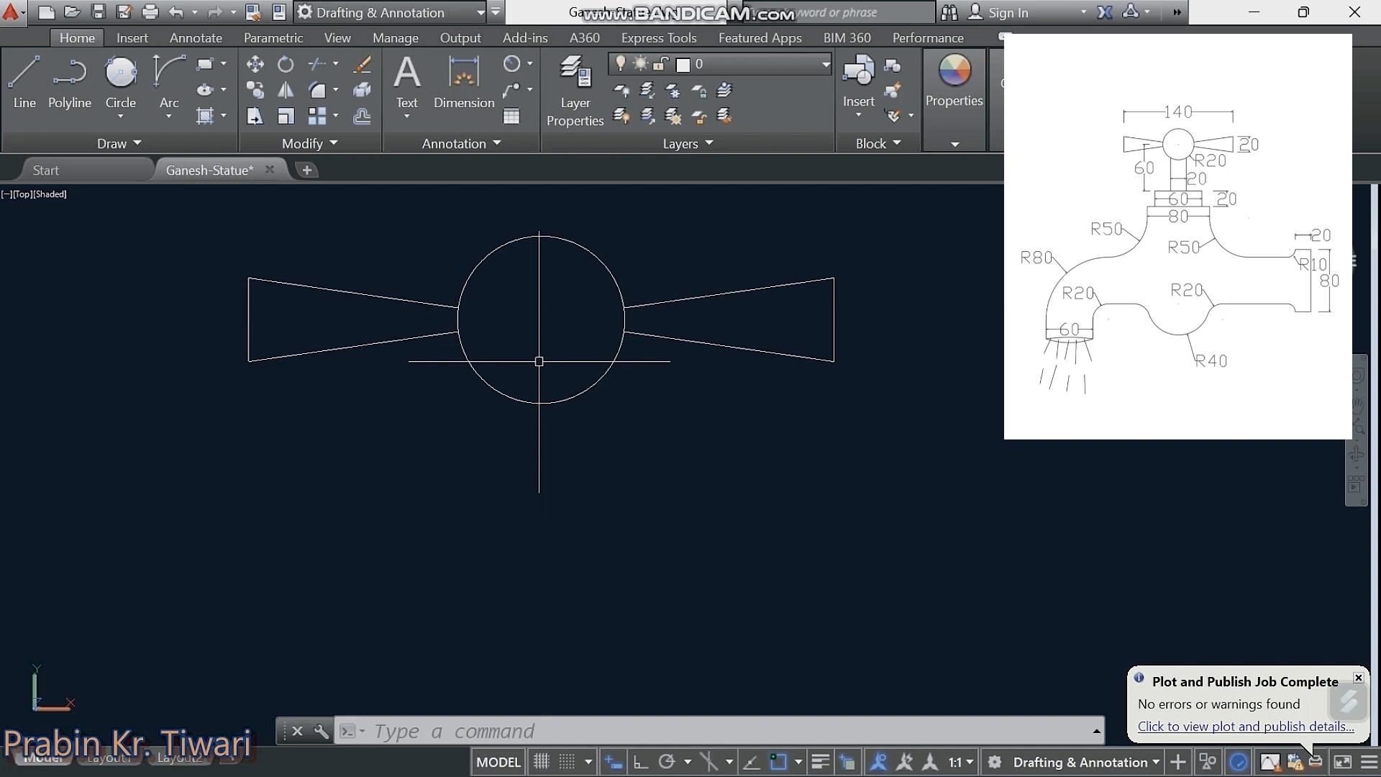
text(l)
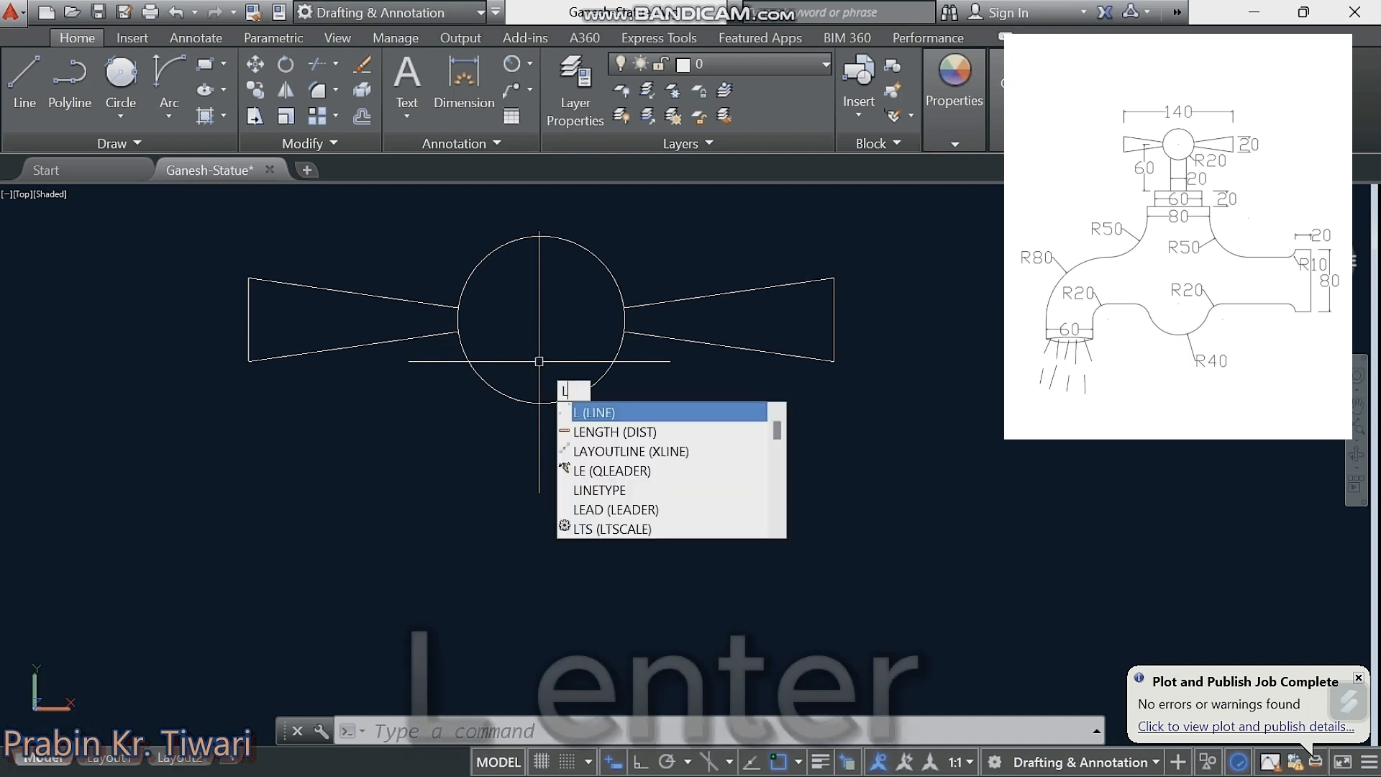
key(Return)
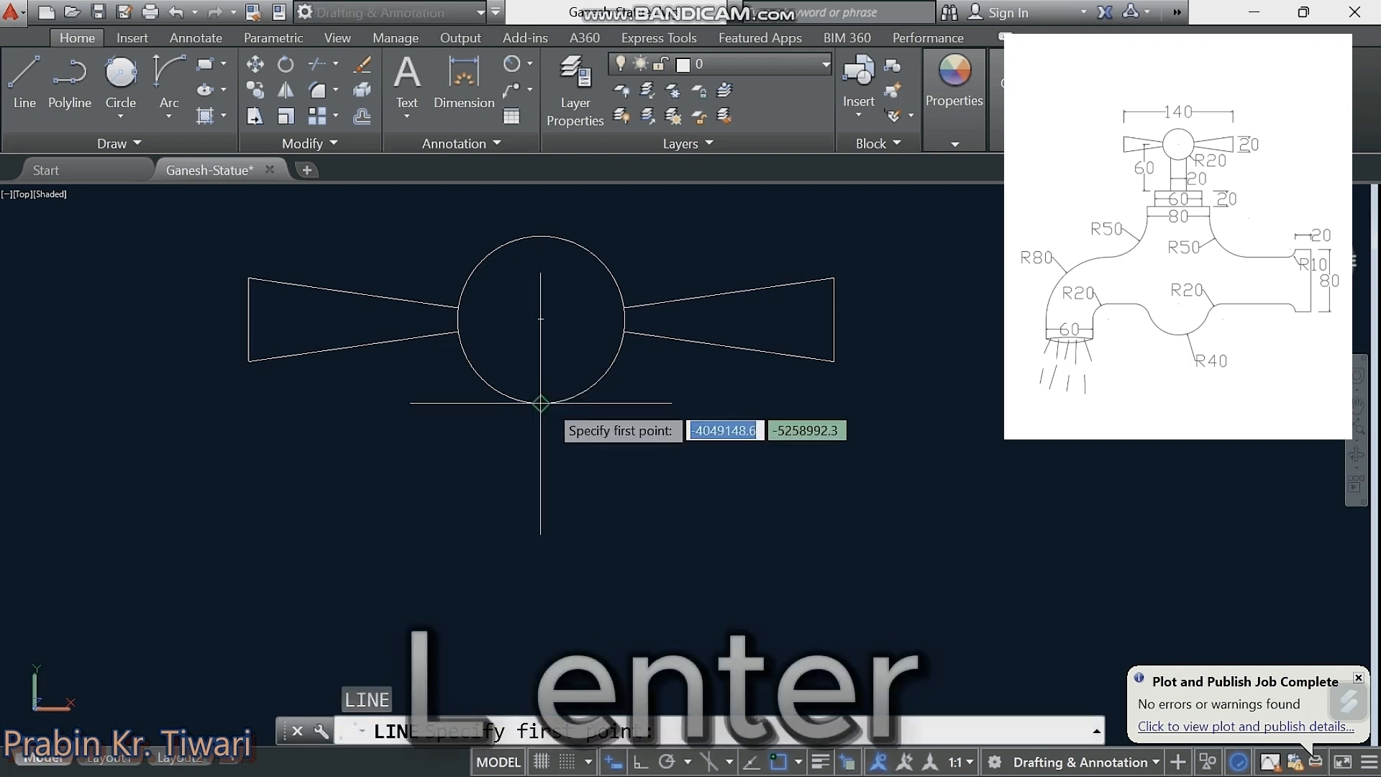
click(540, 319)
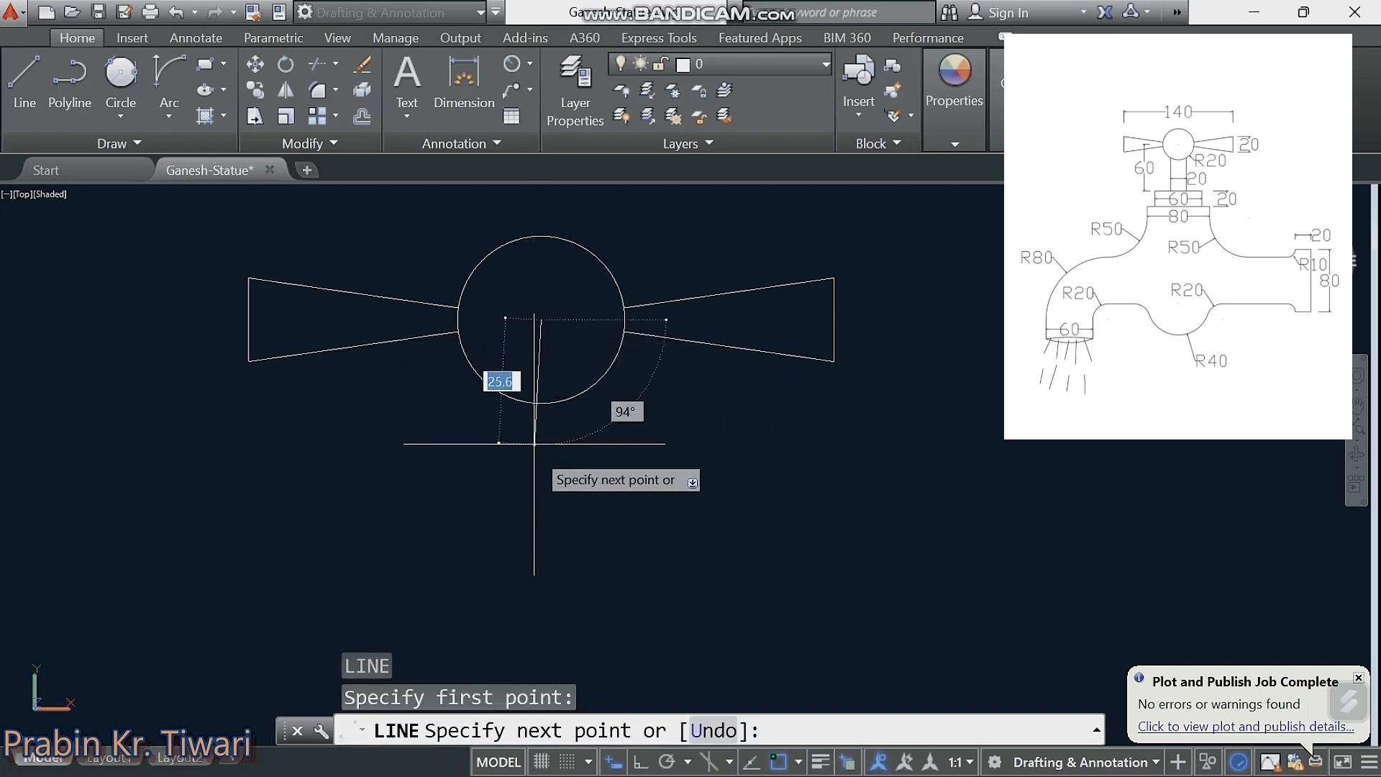
click(636, 762)
middle_drag(540, 415, 520, 375)
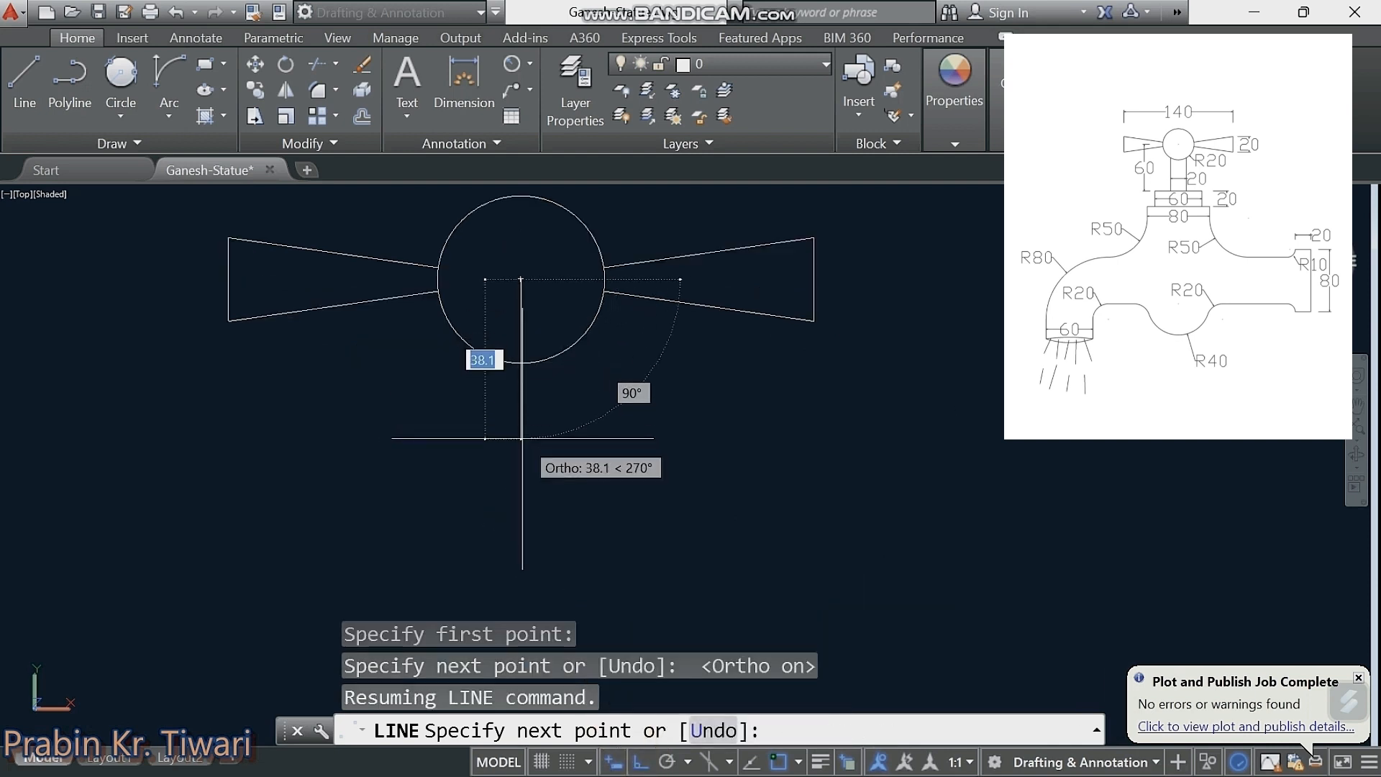
text(60)
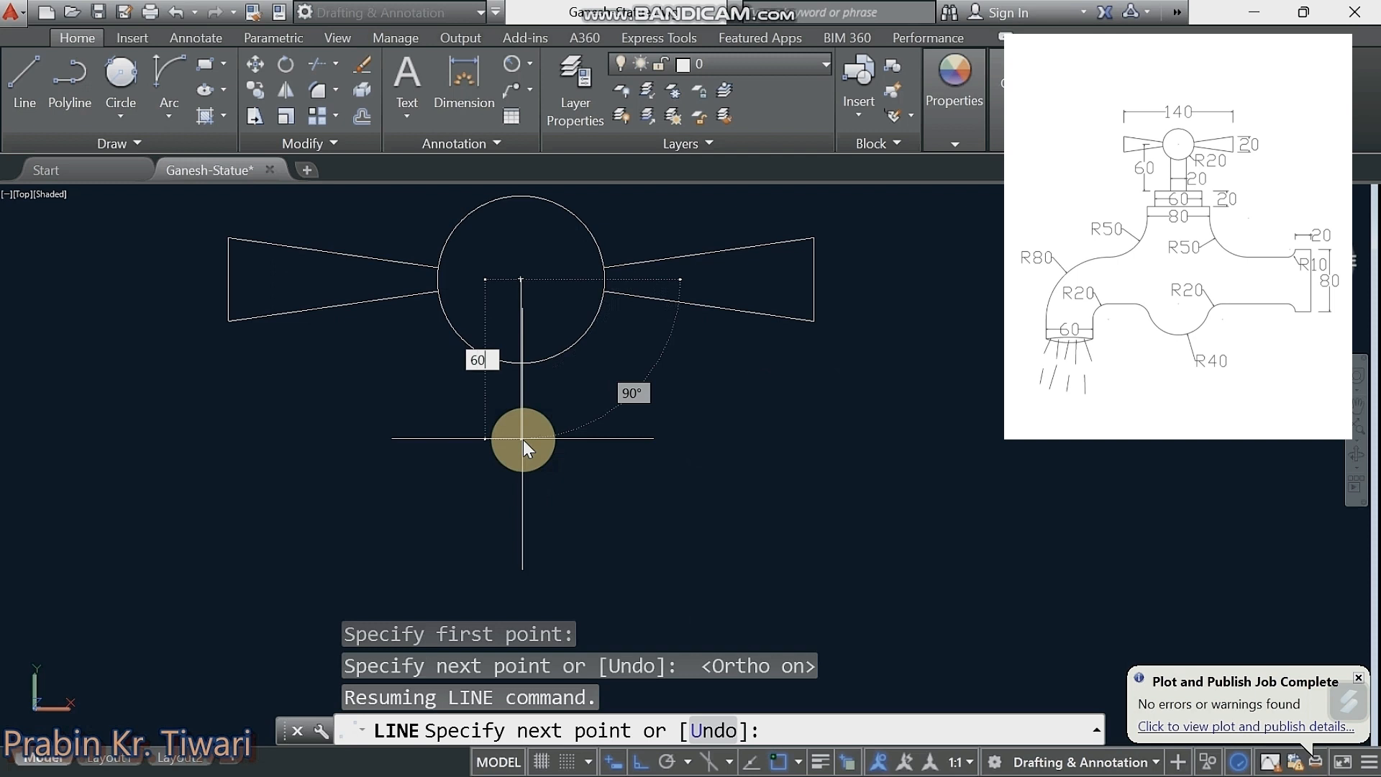
key(Return)
key(Escape)
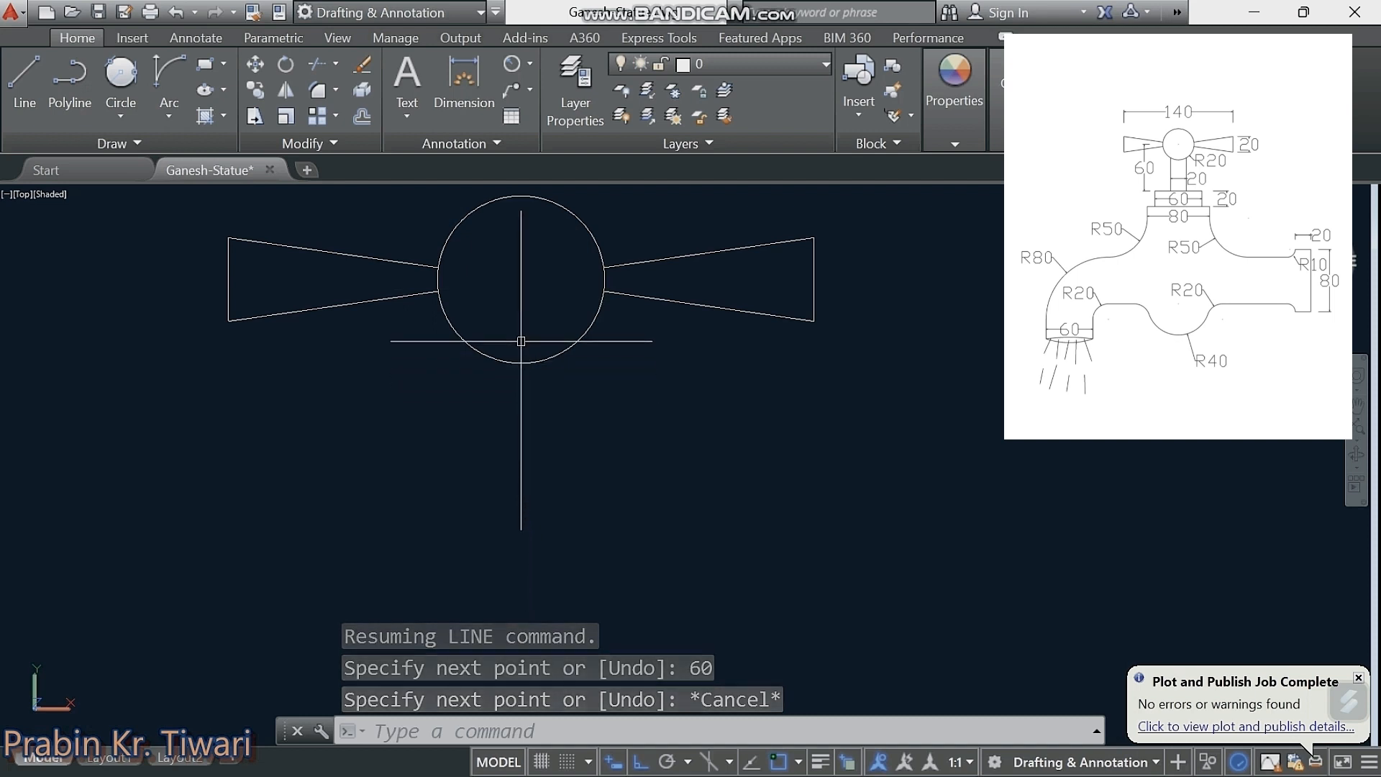
Step: Offset the vertical line by 10 mm to both sides to form the stem's edges
scroll(533, 448, down, 2)
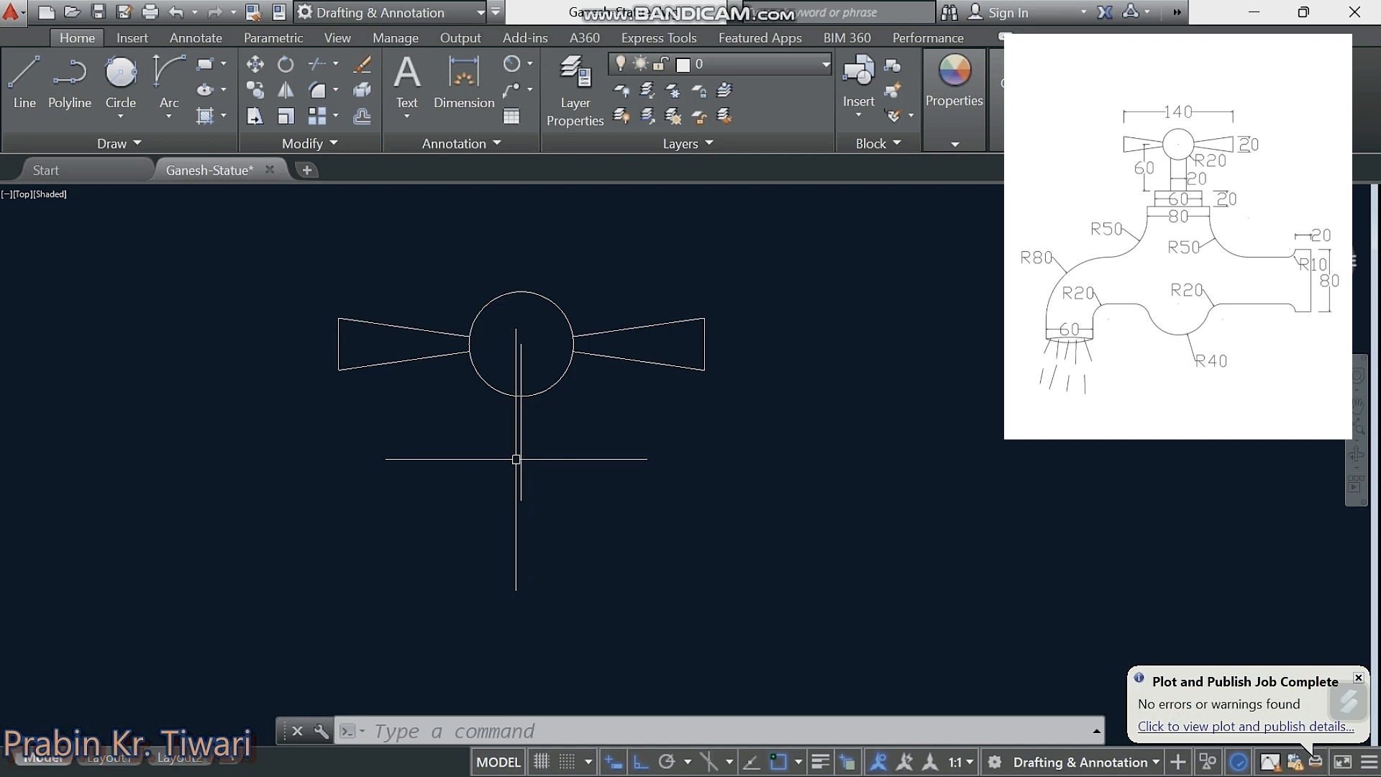
text(OF)
key(Return)
text(10)
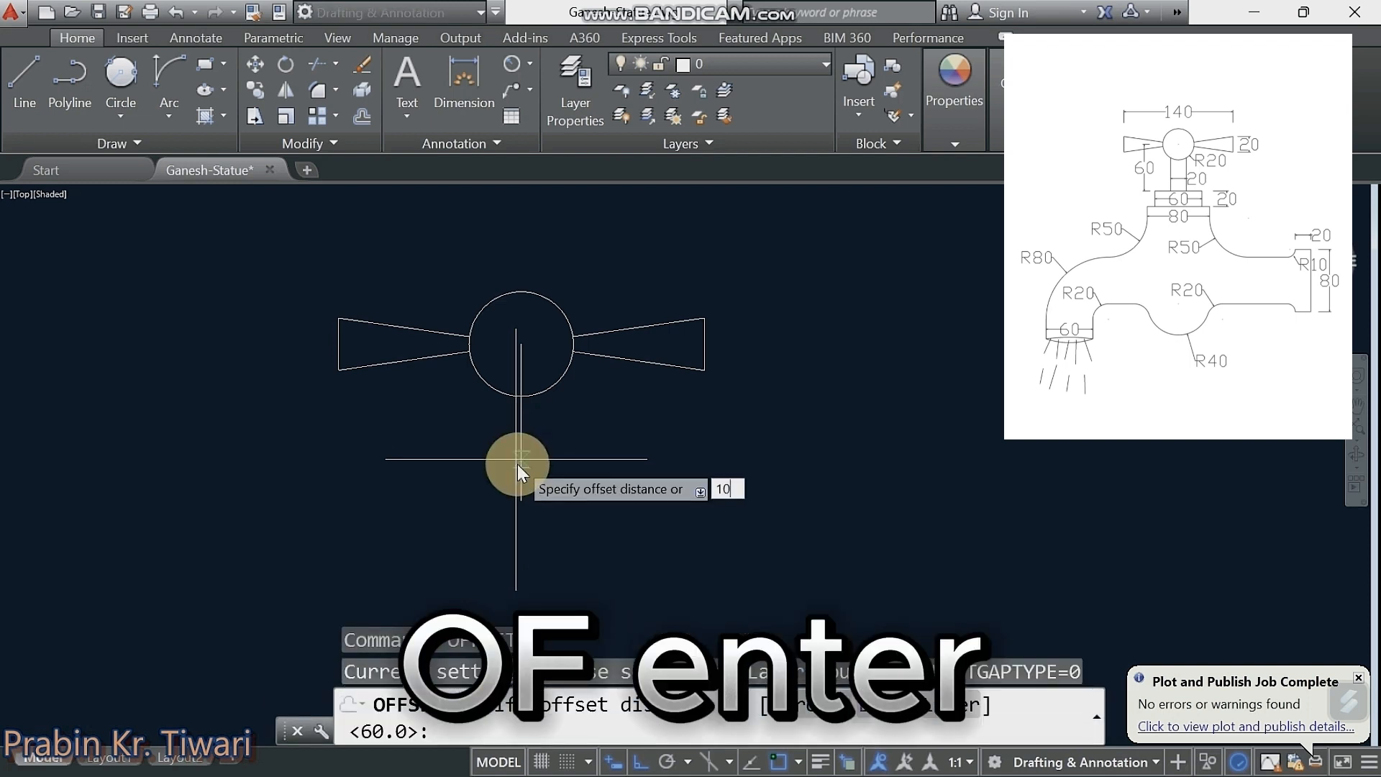
key(Return)
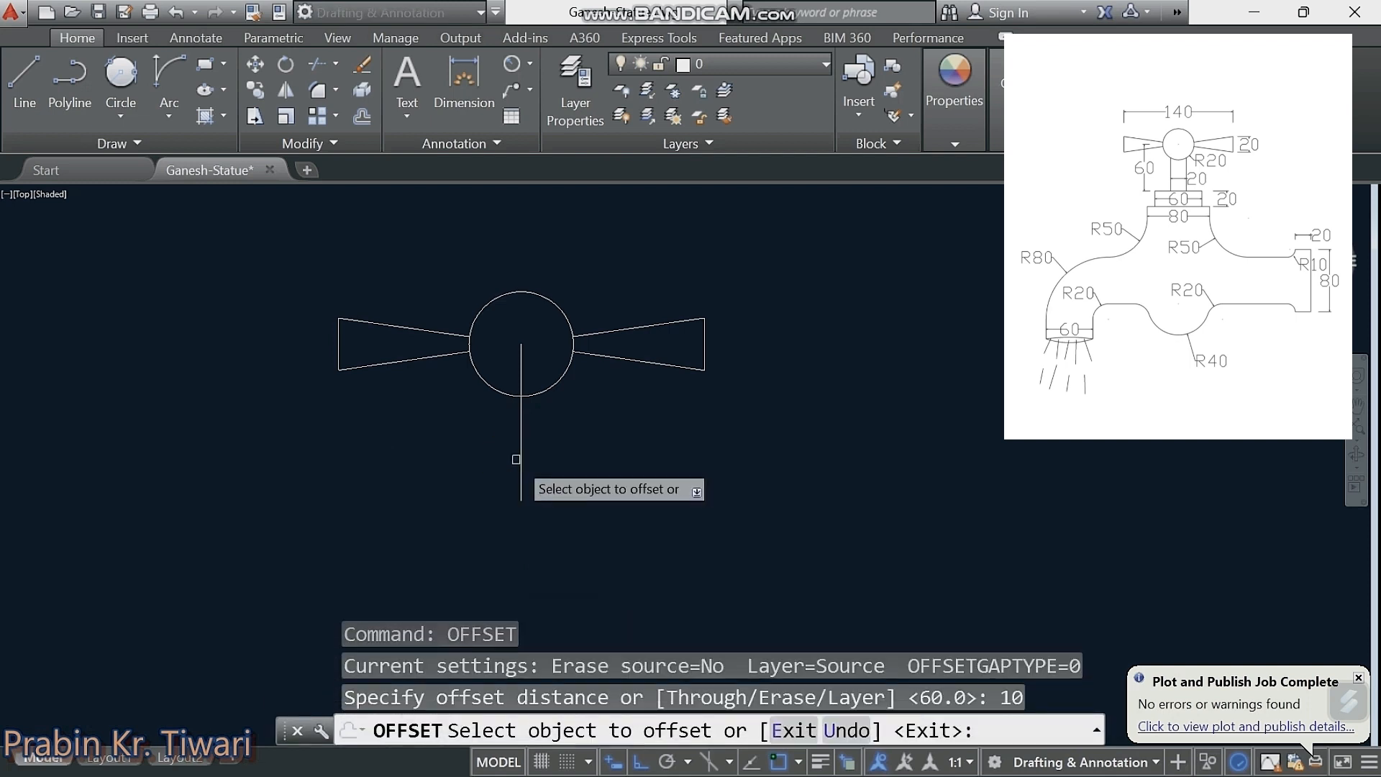
click(520, 449)
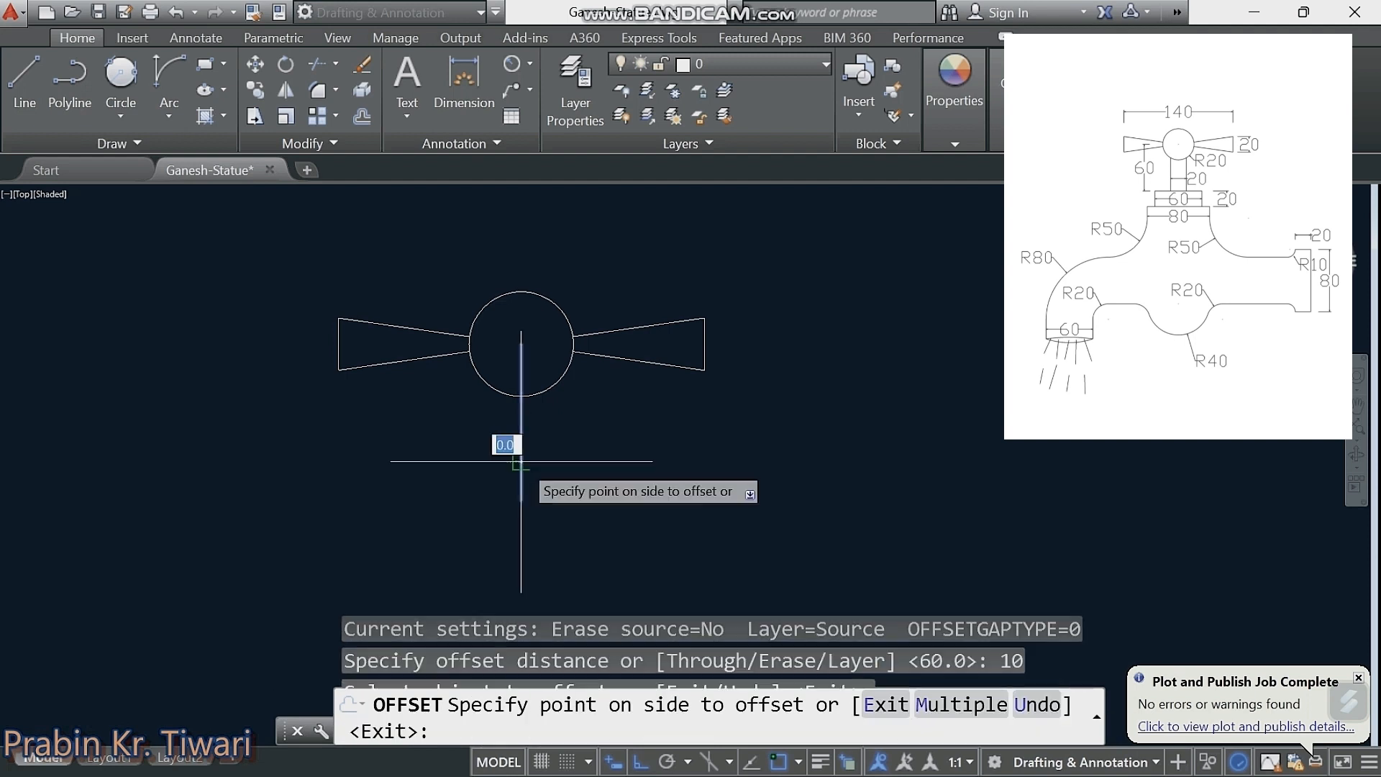
click(525, 460)
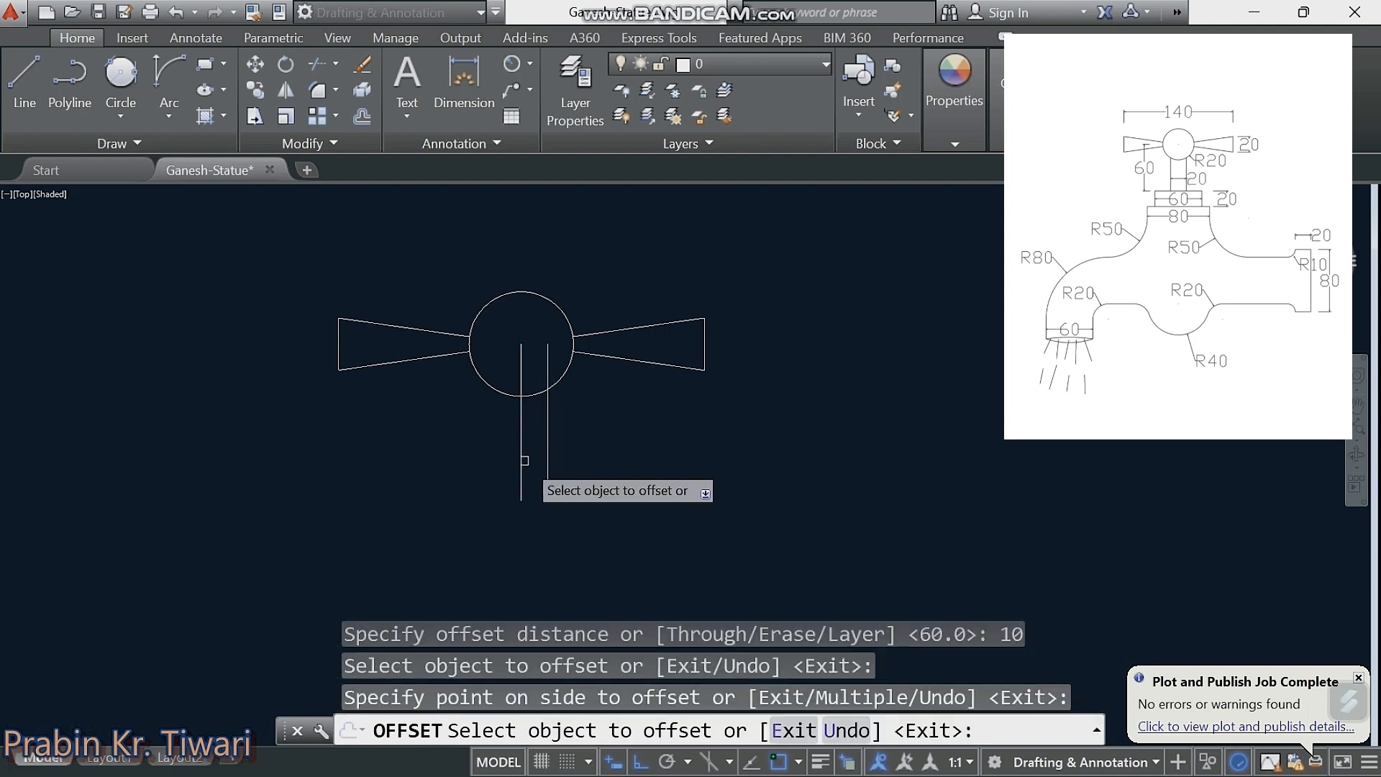
click(521, 460)
click(474, 455)
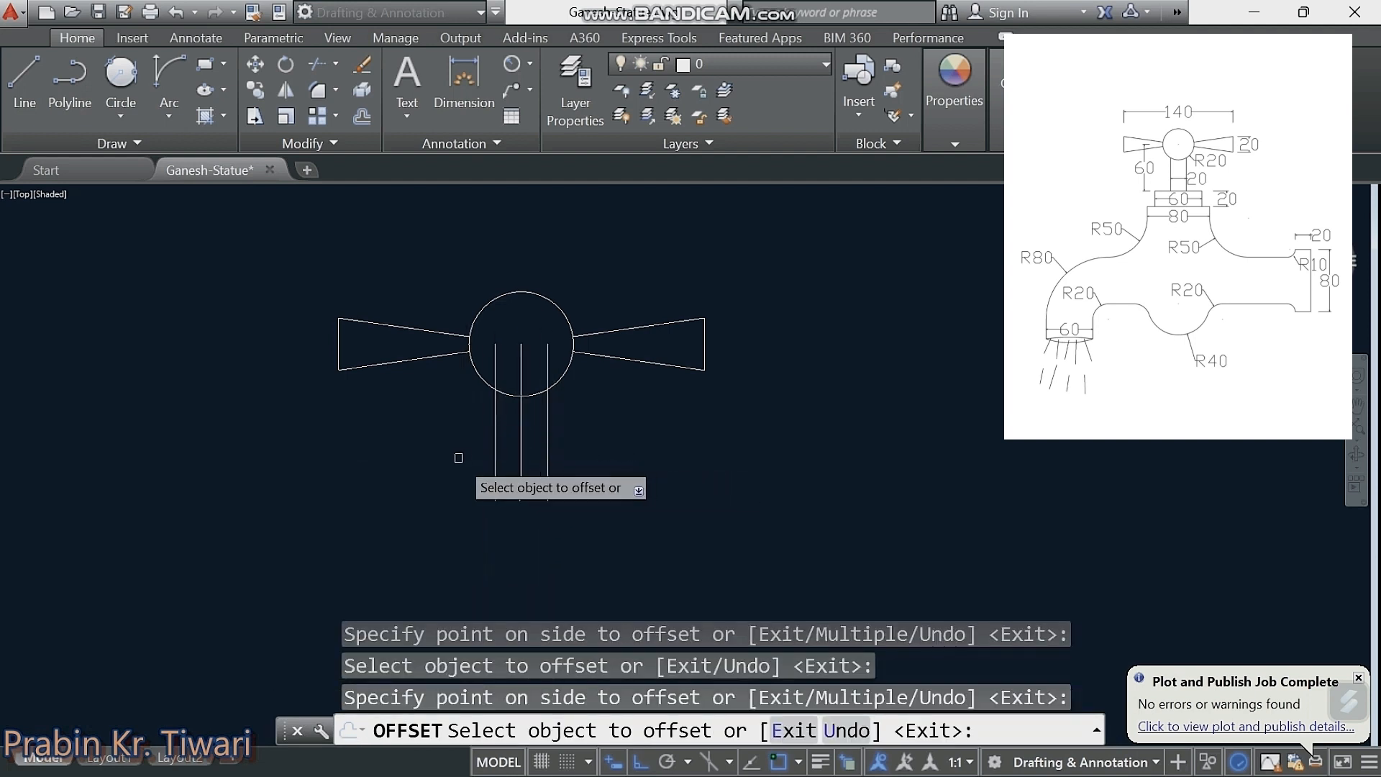
key(Escape)
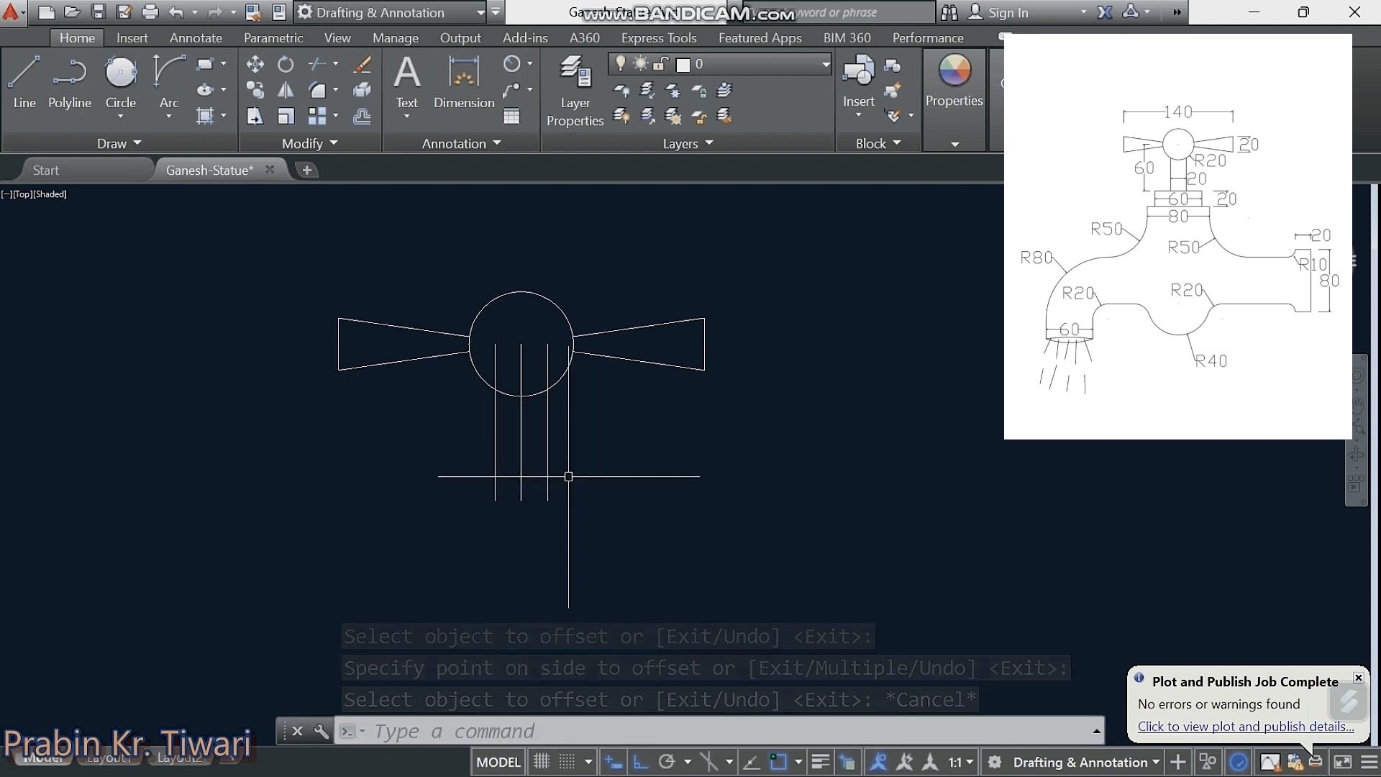
Step: Draw a 60 by 20 mm rectangle near the lower end of the stem lines
text(p)
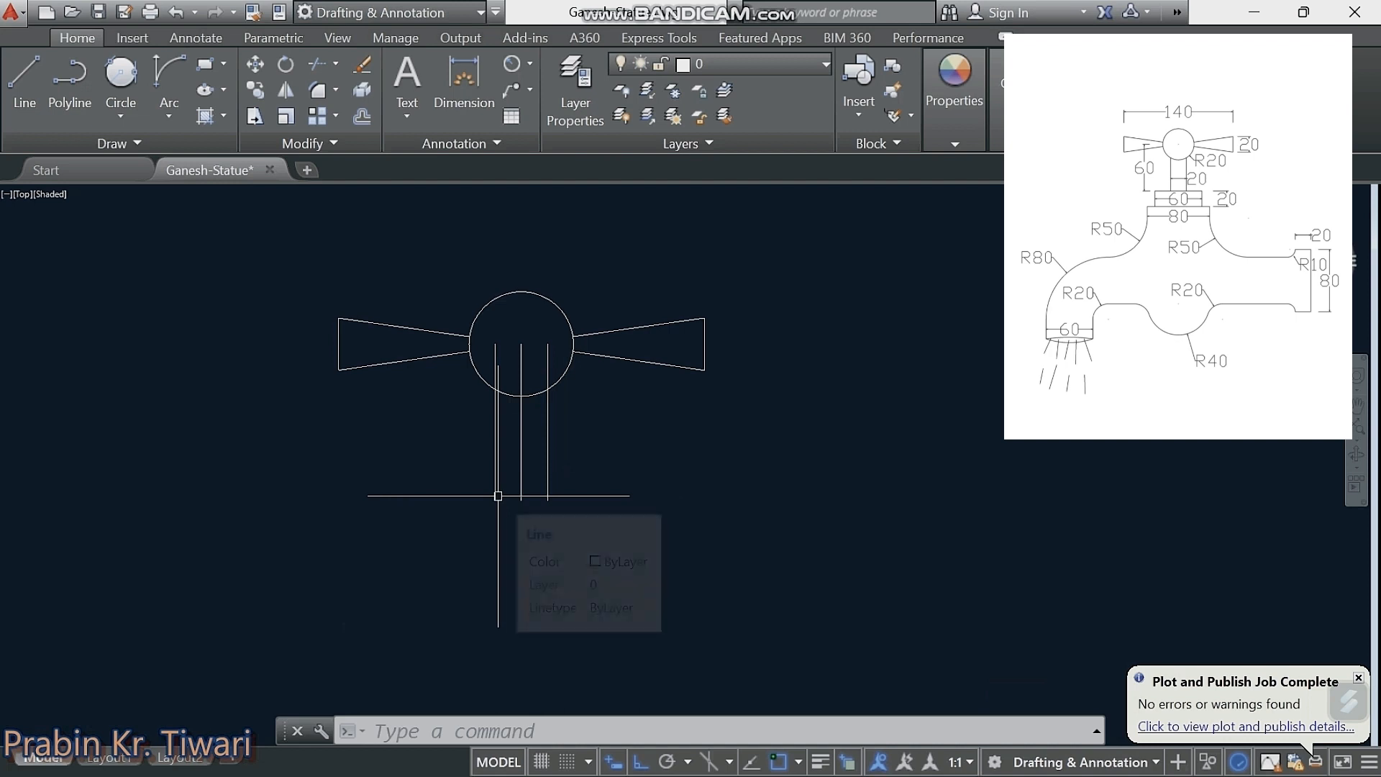
key(Return)
drag(508, 503, 481, 448)
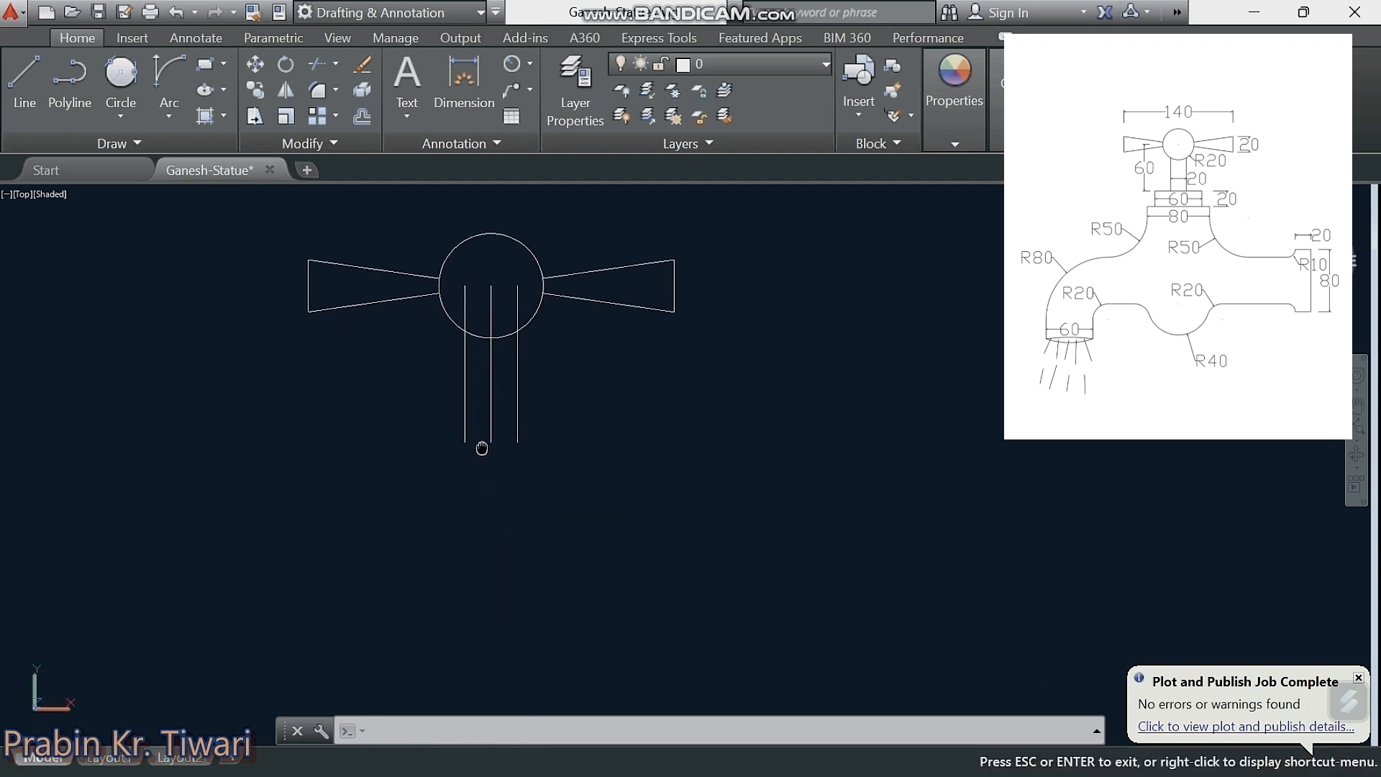
key(Escape)
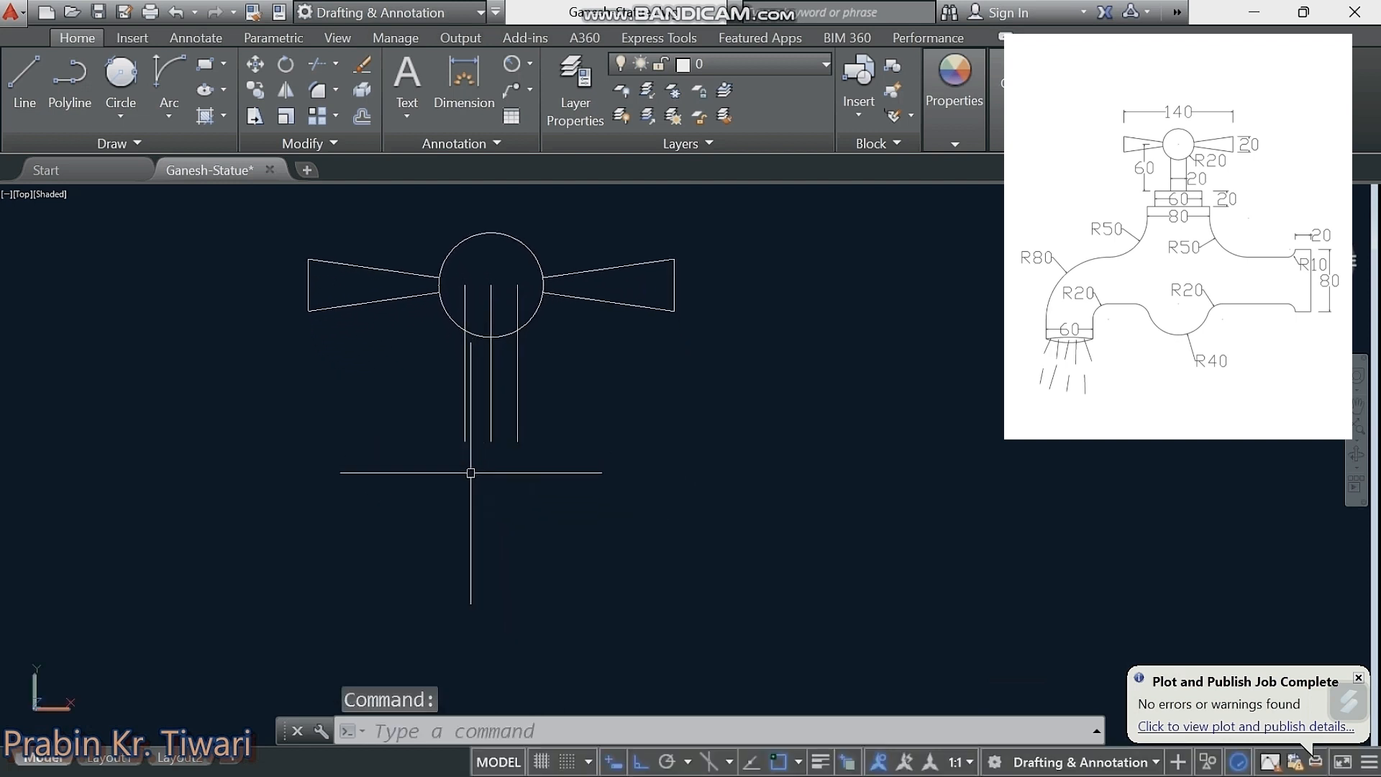
text(r)
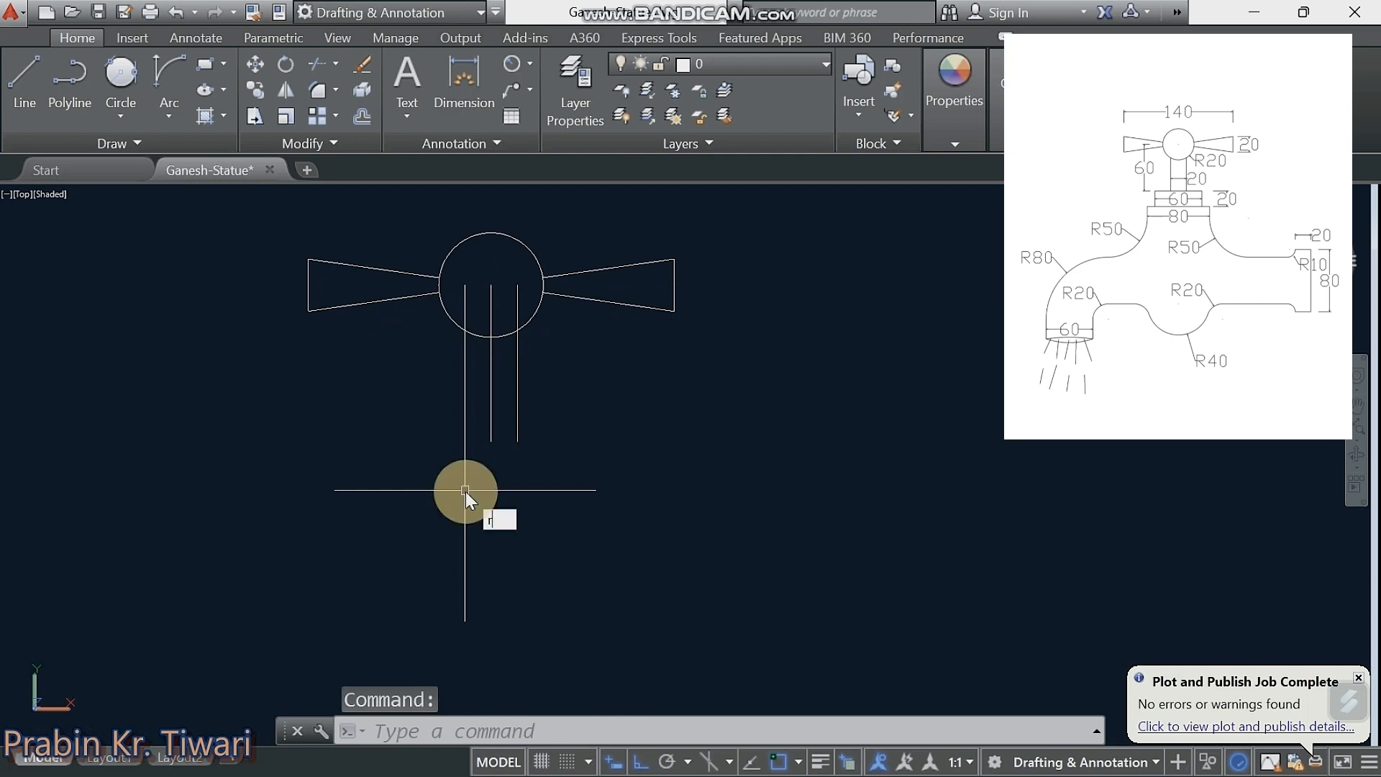
text(ec)
key(Return)
click(362, 472)
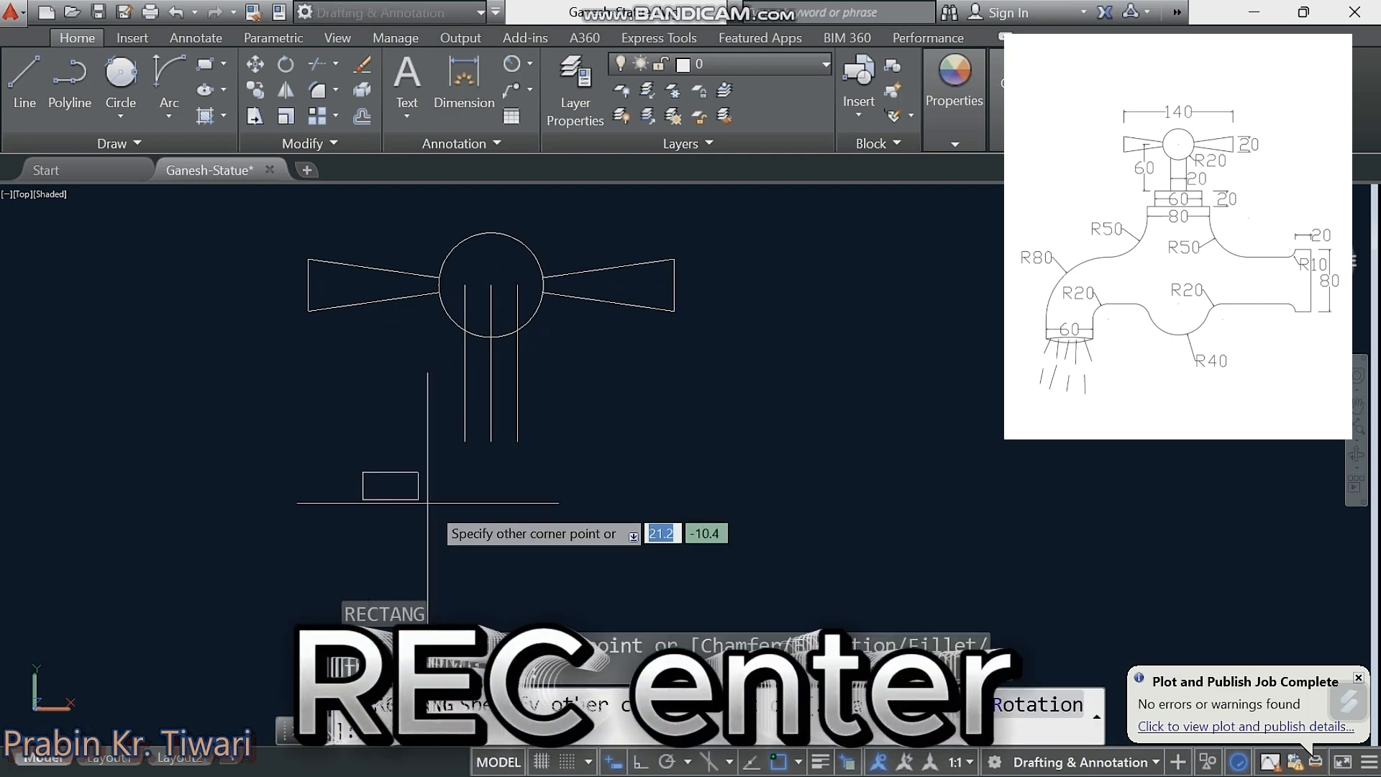
middle_drag(551, 531, 545, 510)
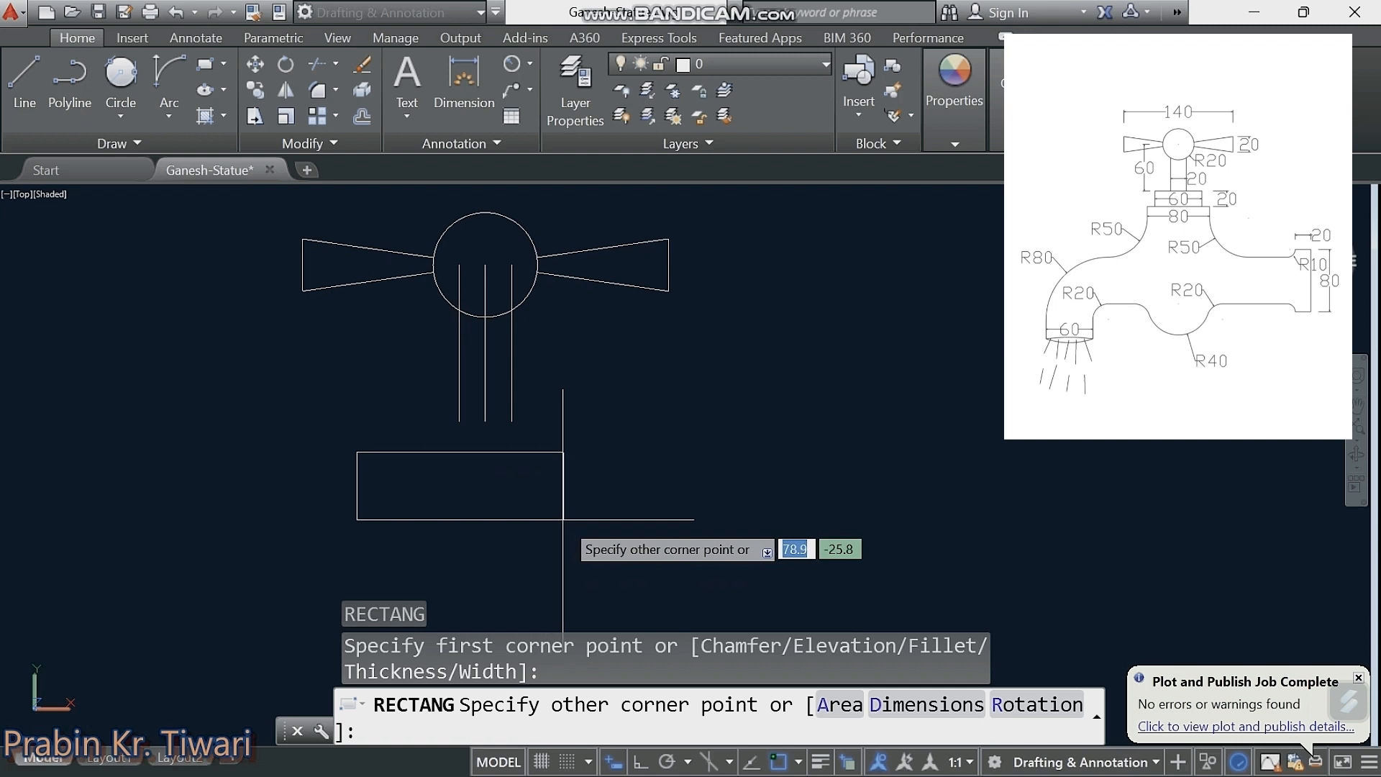
text(60)
key(Tab)
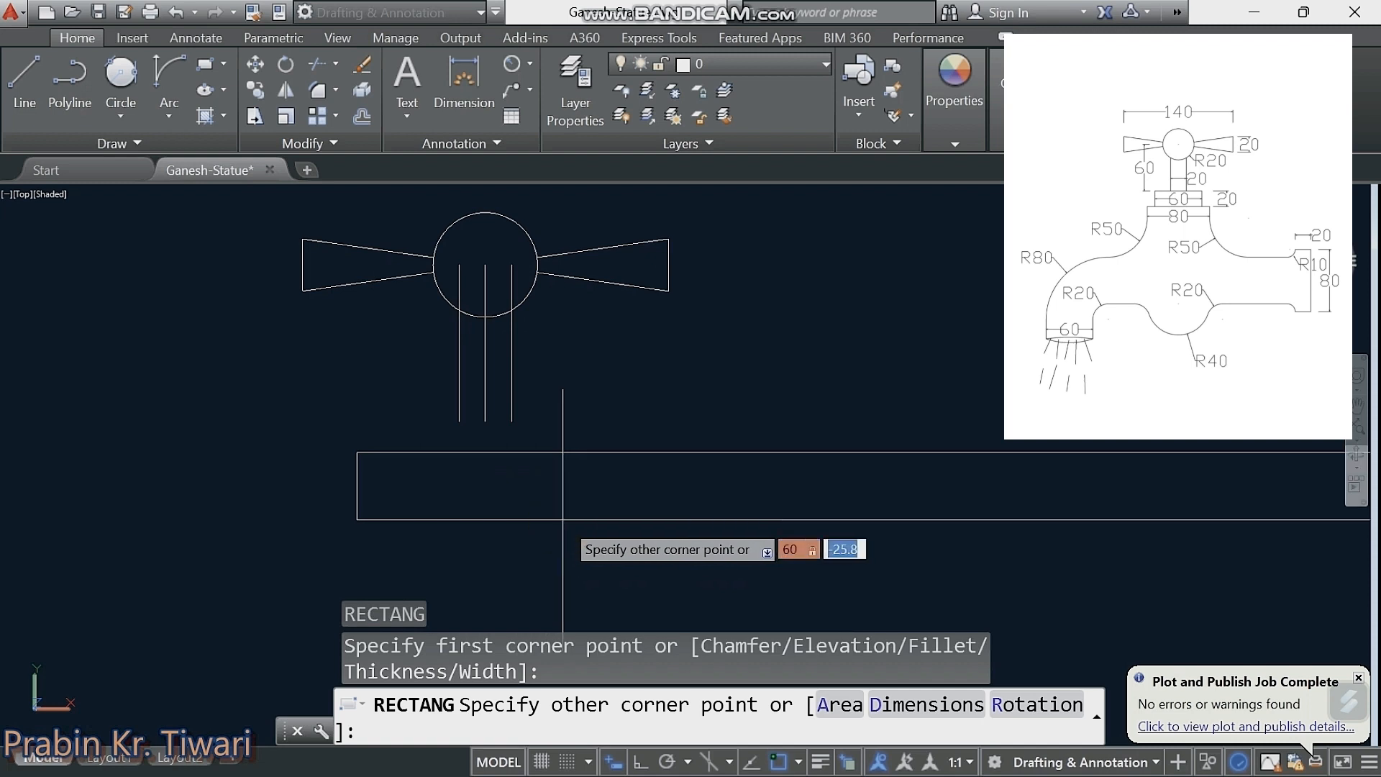
text(20)
key(Return)
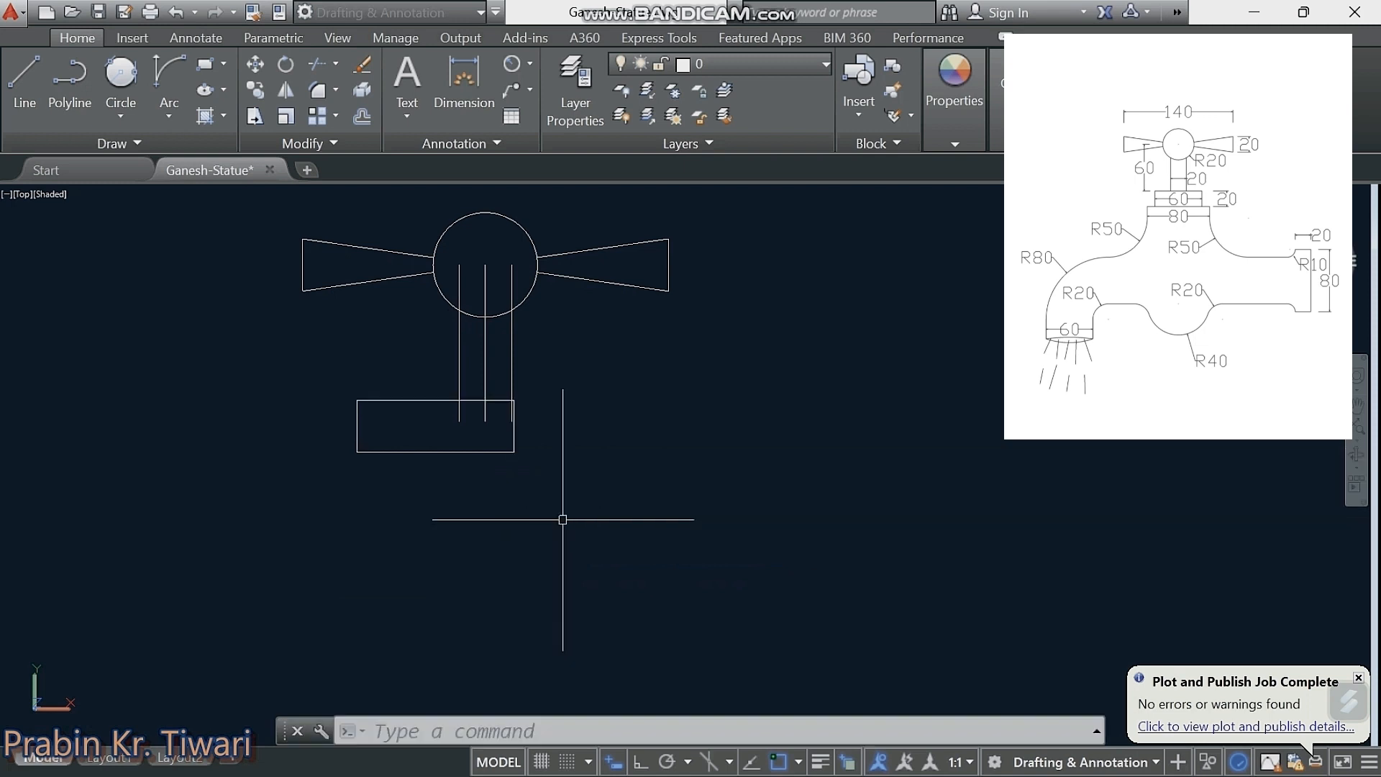
Step: Move the 60 by 20 mm rectangle by its top edge's midpoint to the lower end of the stem's centre line
click(425, 451)
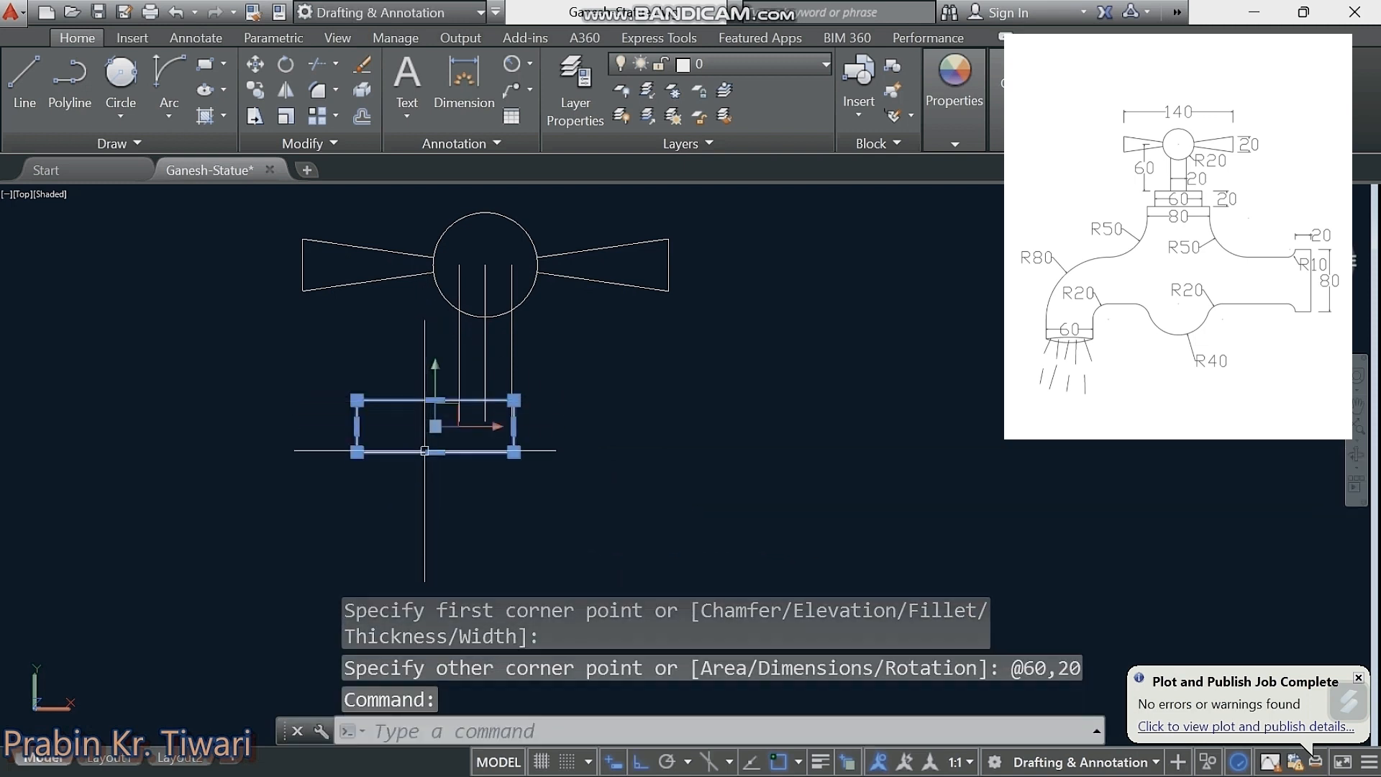
right_click(438, 501)
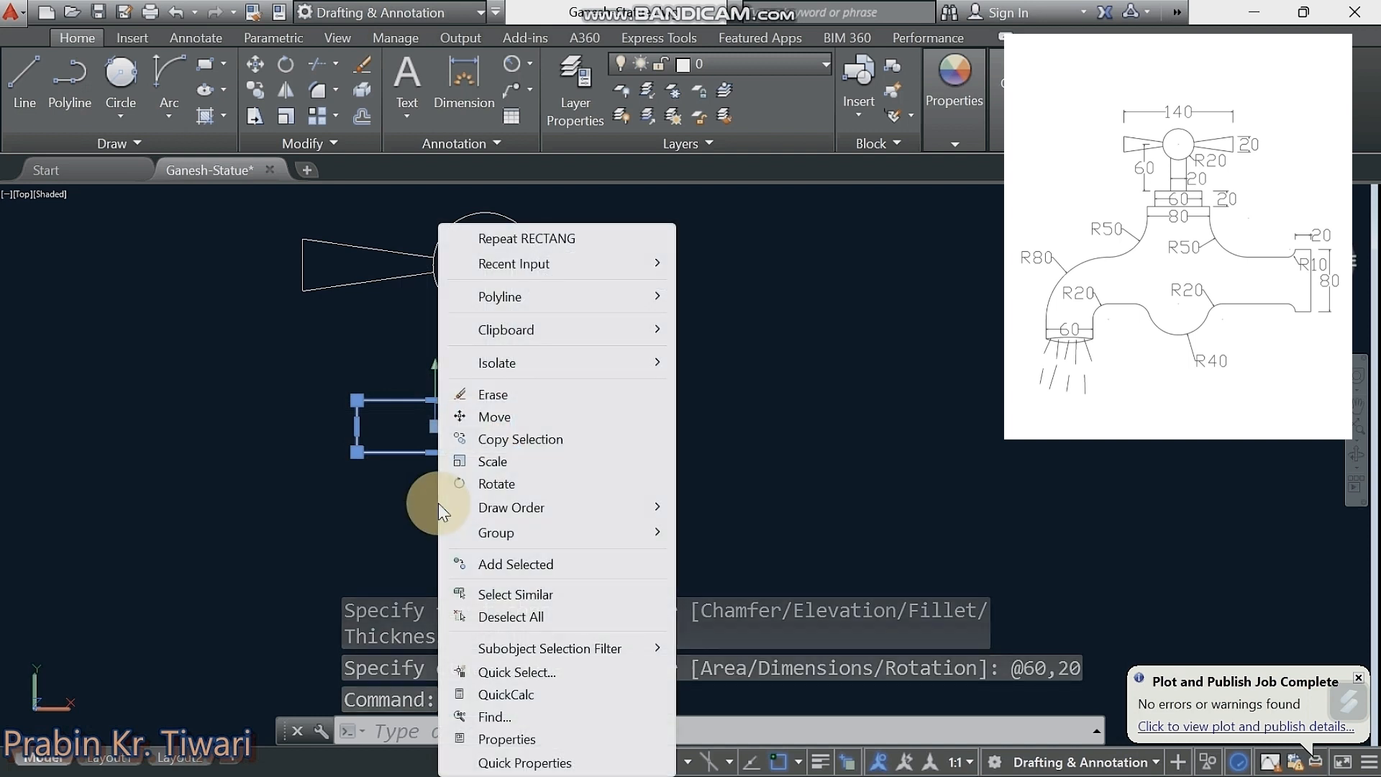
click(489, 415)
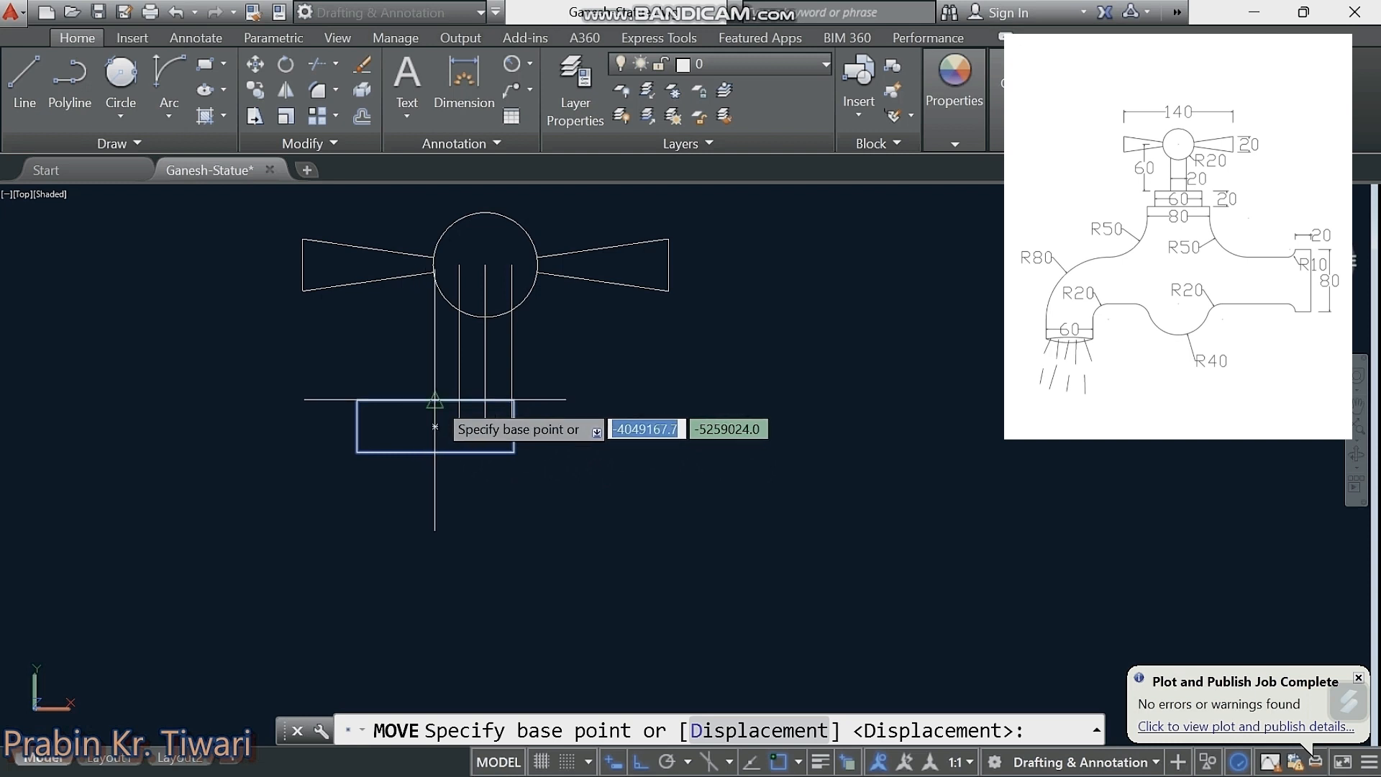
click(434, 399)
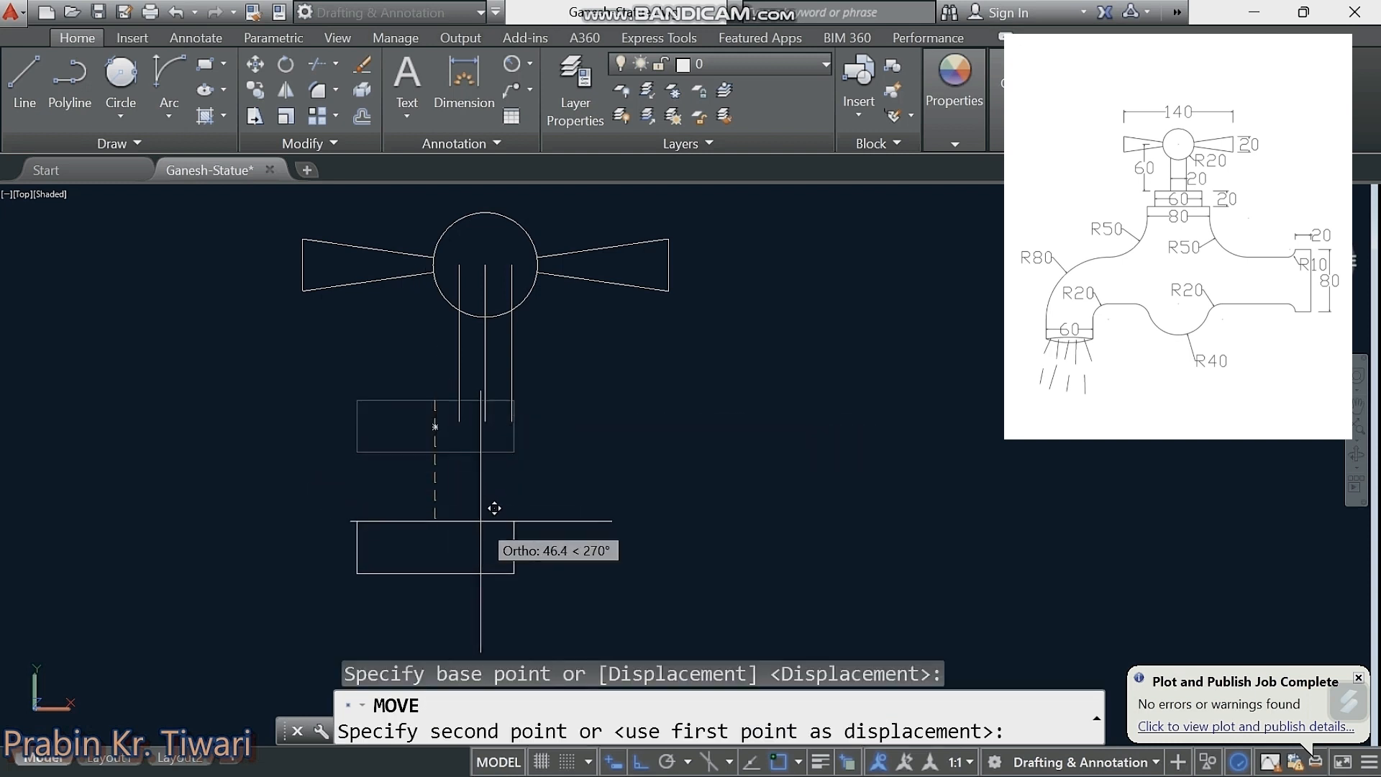
click(485, 423)
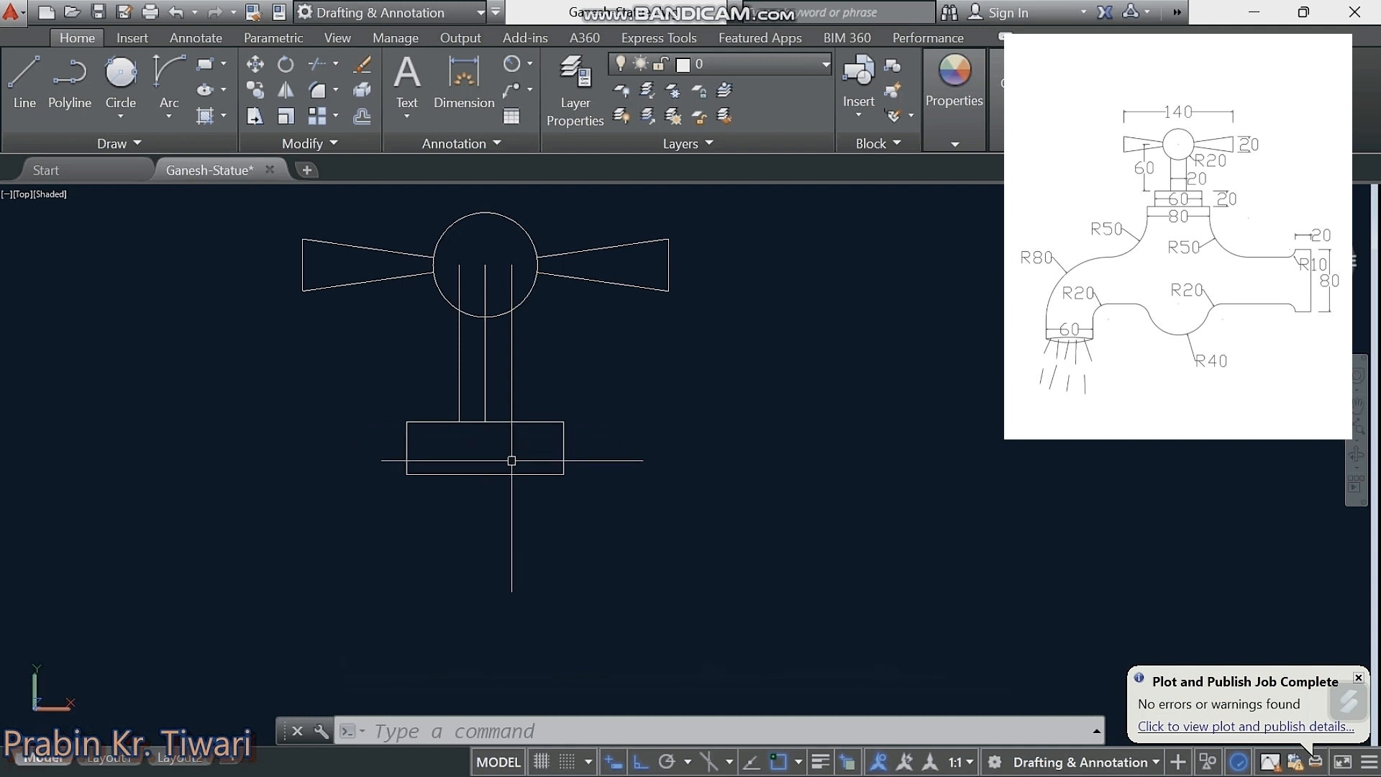
Step: Explode the collar rectangle below the stem into separate lines and check that its sides can be selected individually
text(EX)
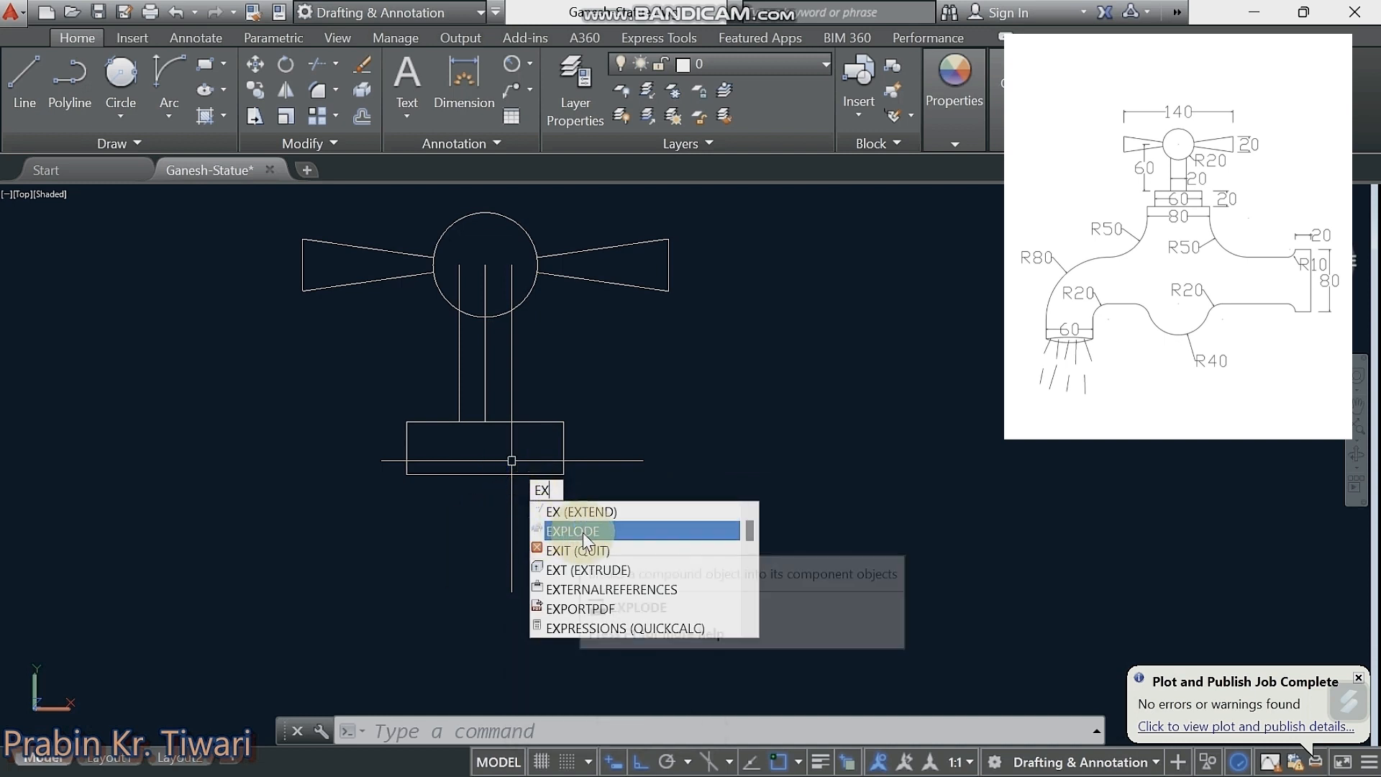
click(558, 533)
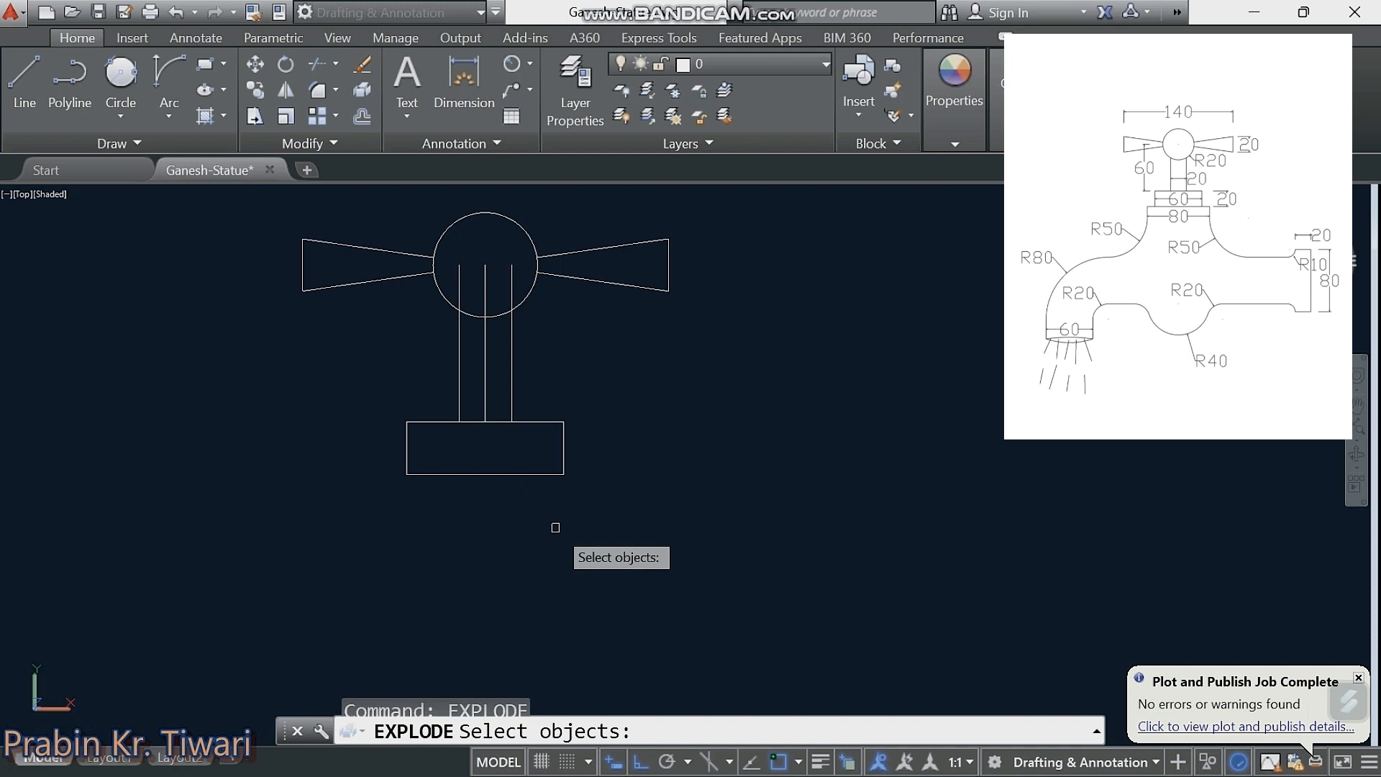
click(520, 472)
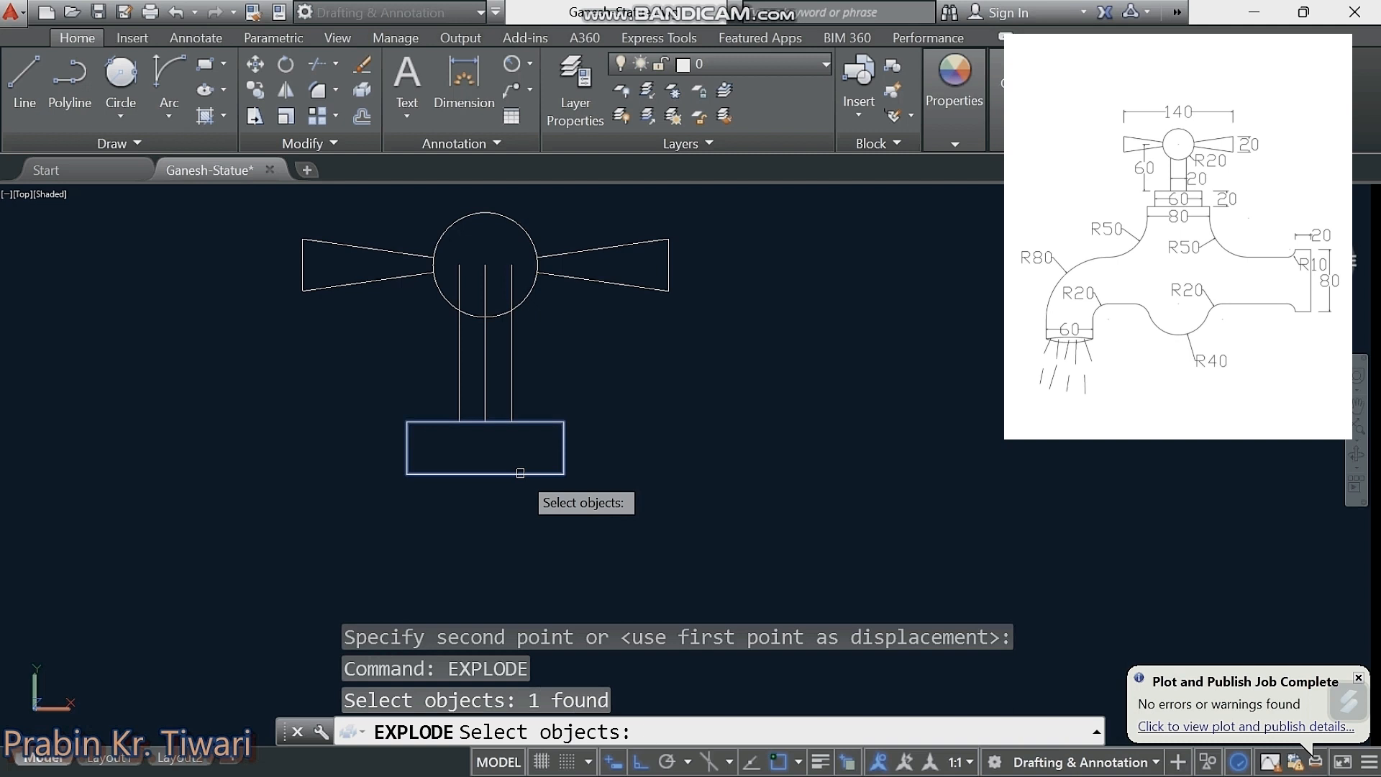
key(Return)
click(560, 458)
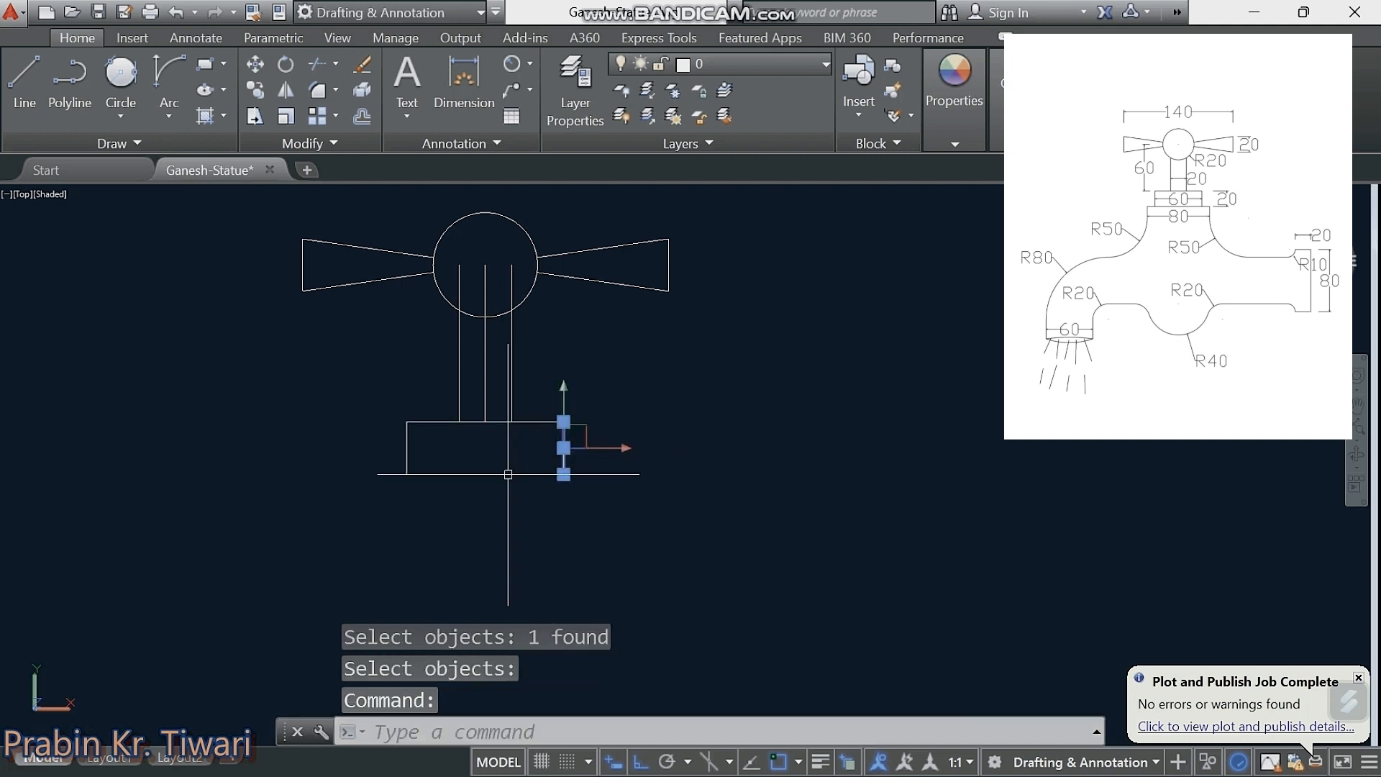
click(468, 474)
click(406, 453)
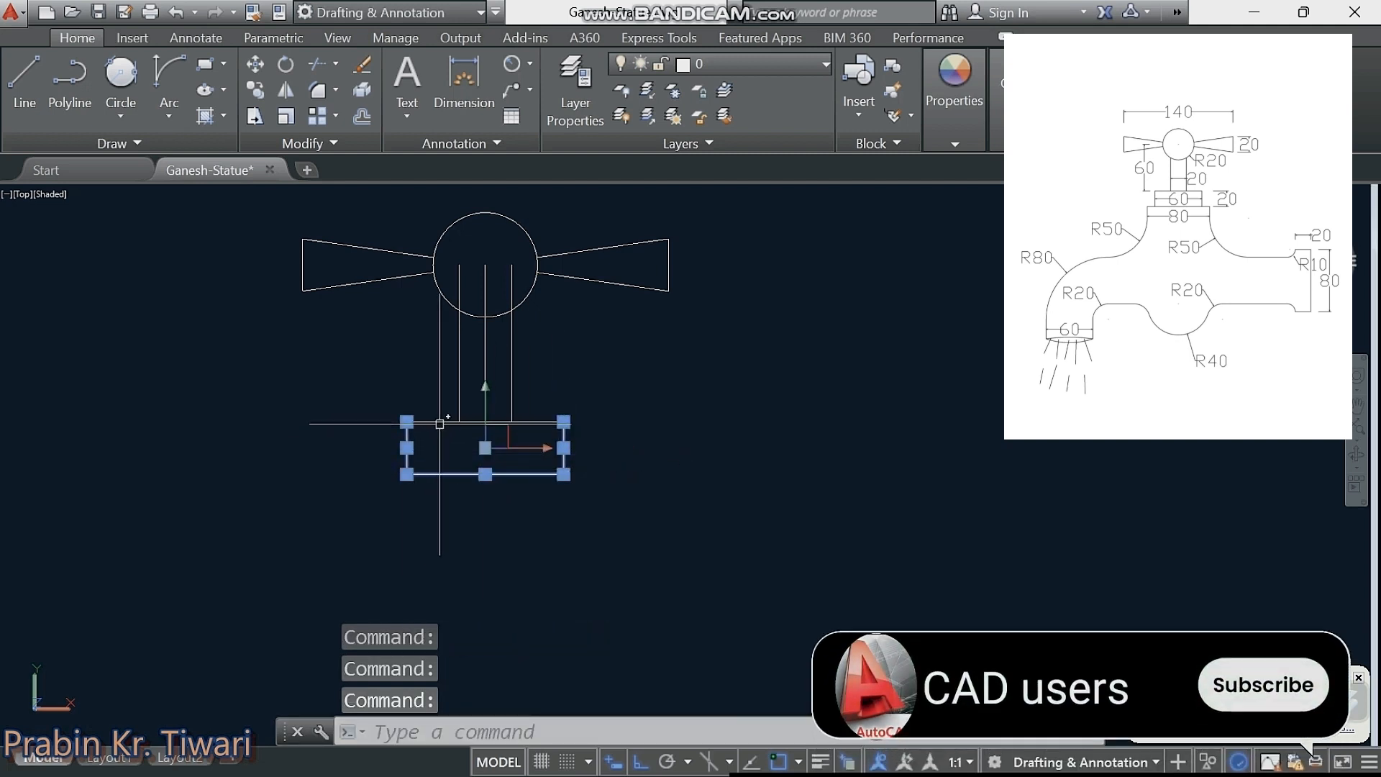
key(Escape)
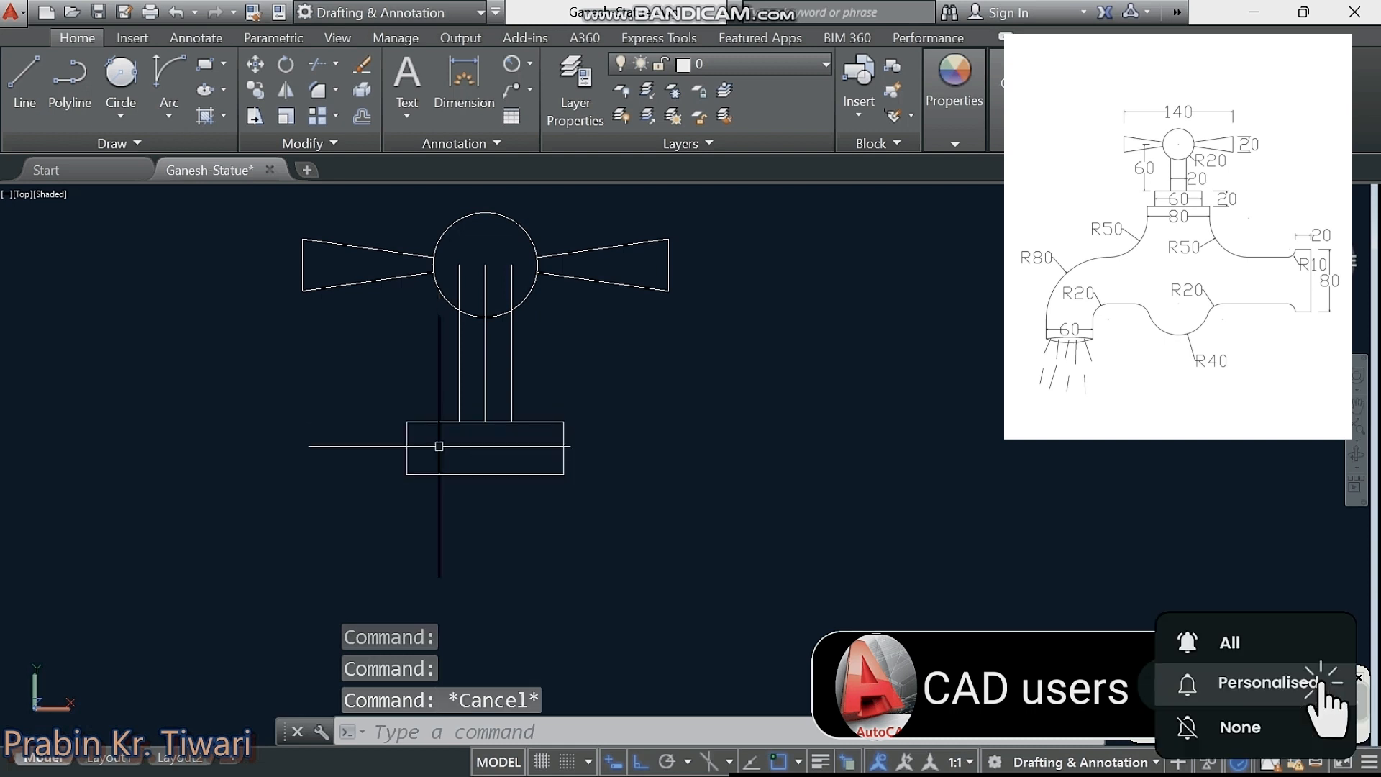
click(564, 451)
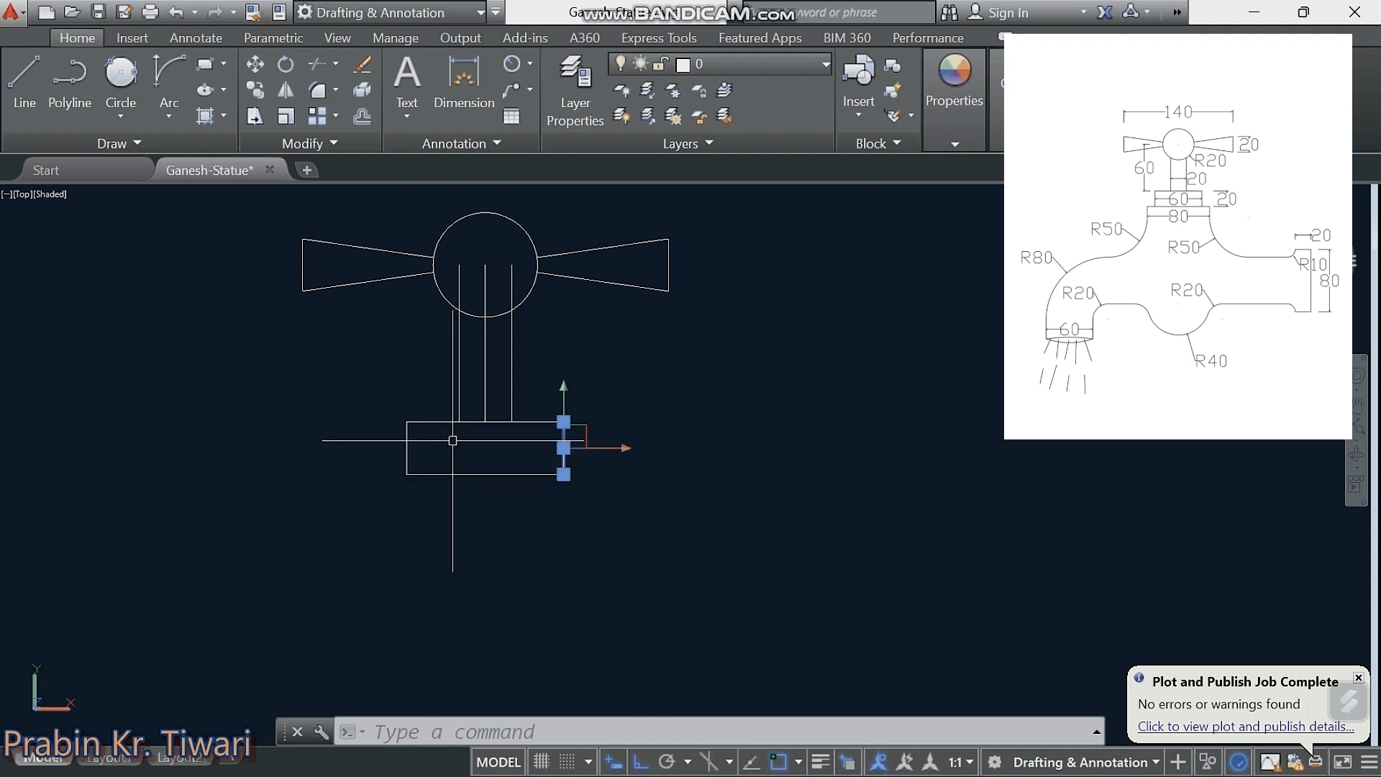
key(Escape)
Step: Draw an 80 by 20 mm rectangle near the underside of the 60 mm wide collar
middle_drag(460, 450, 436, 434)
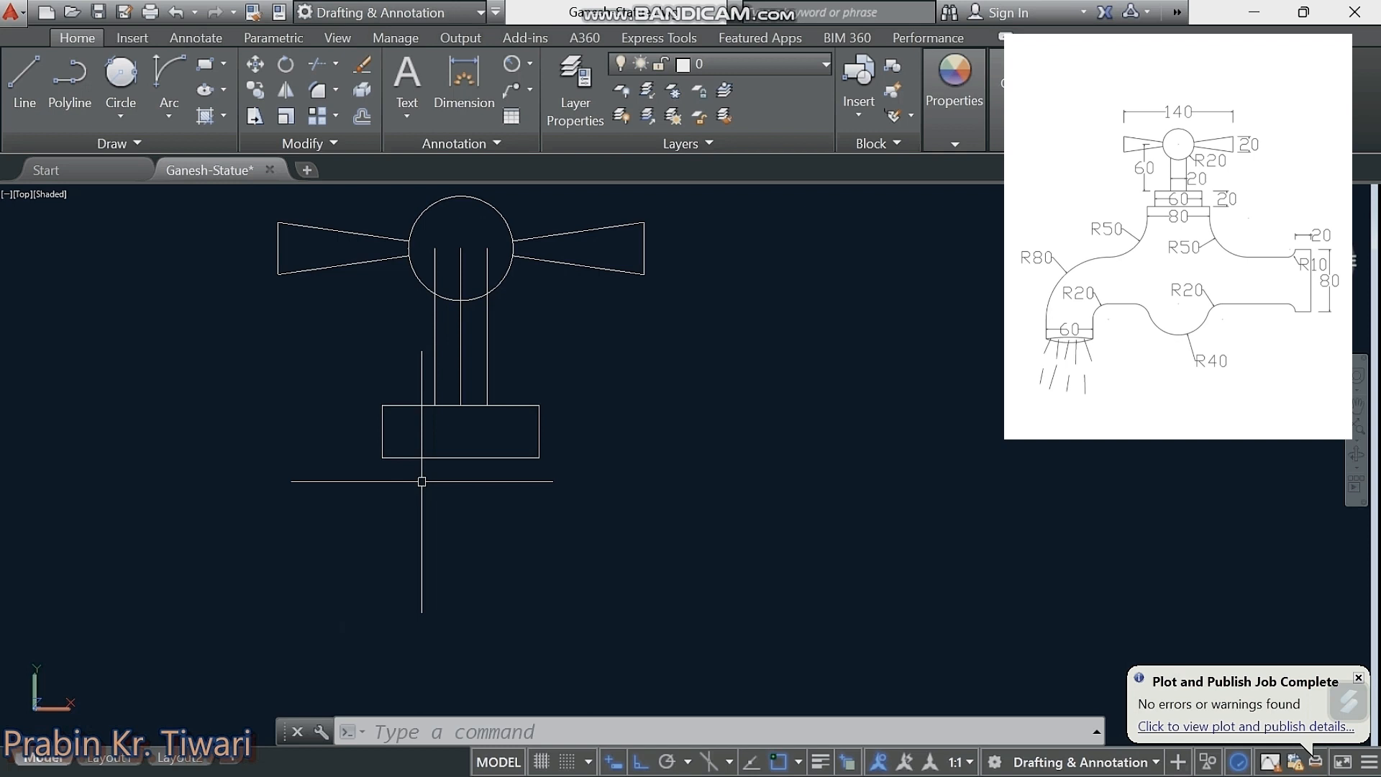
text(re)
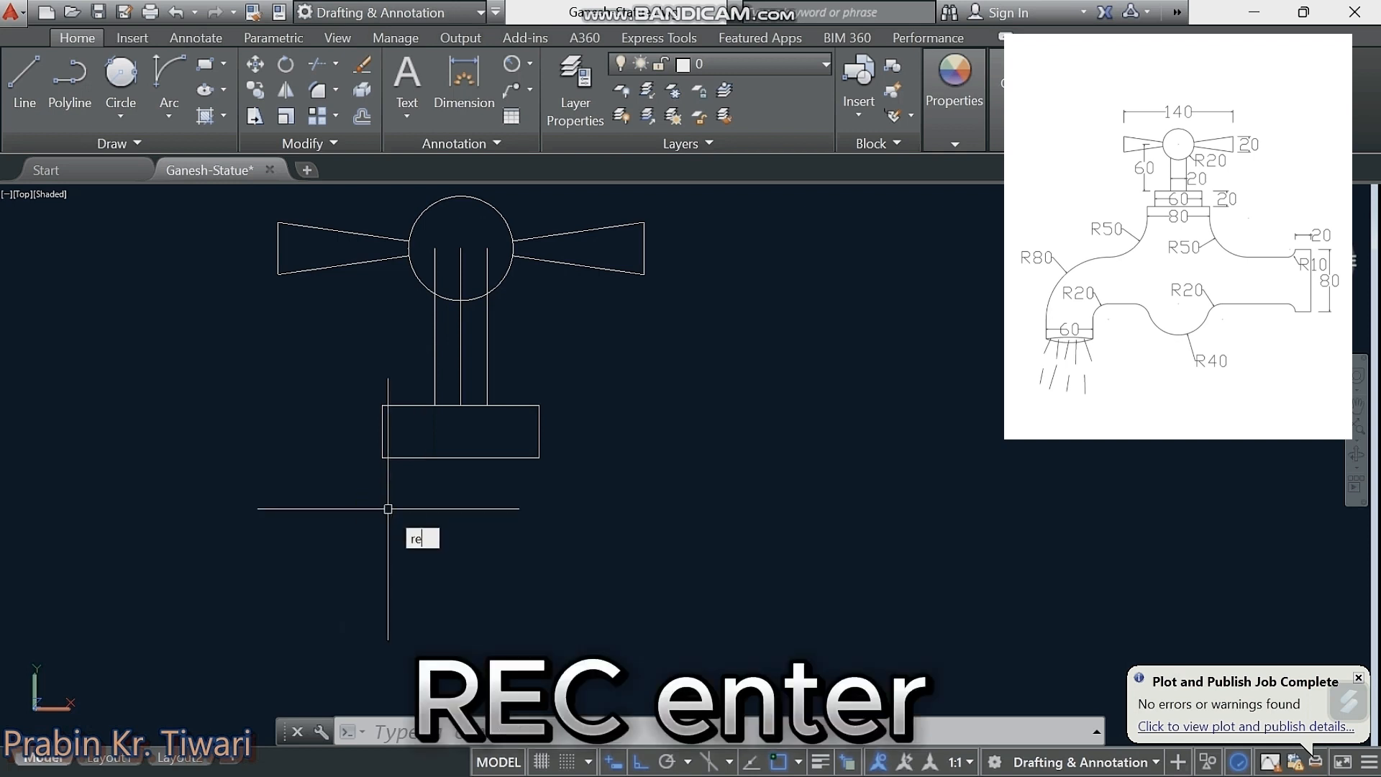
text(c)
key(Return)
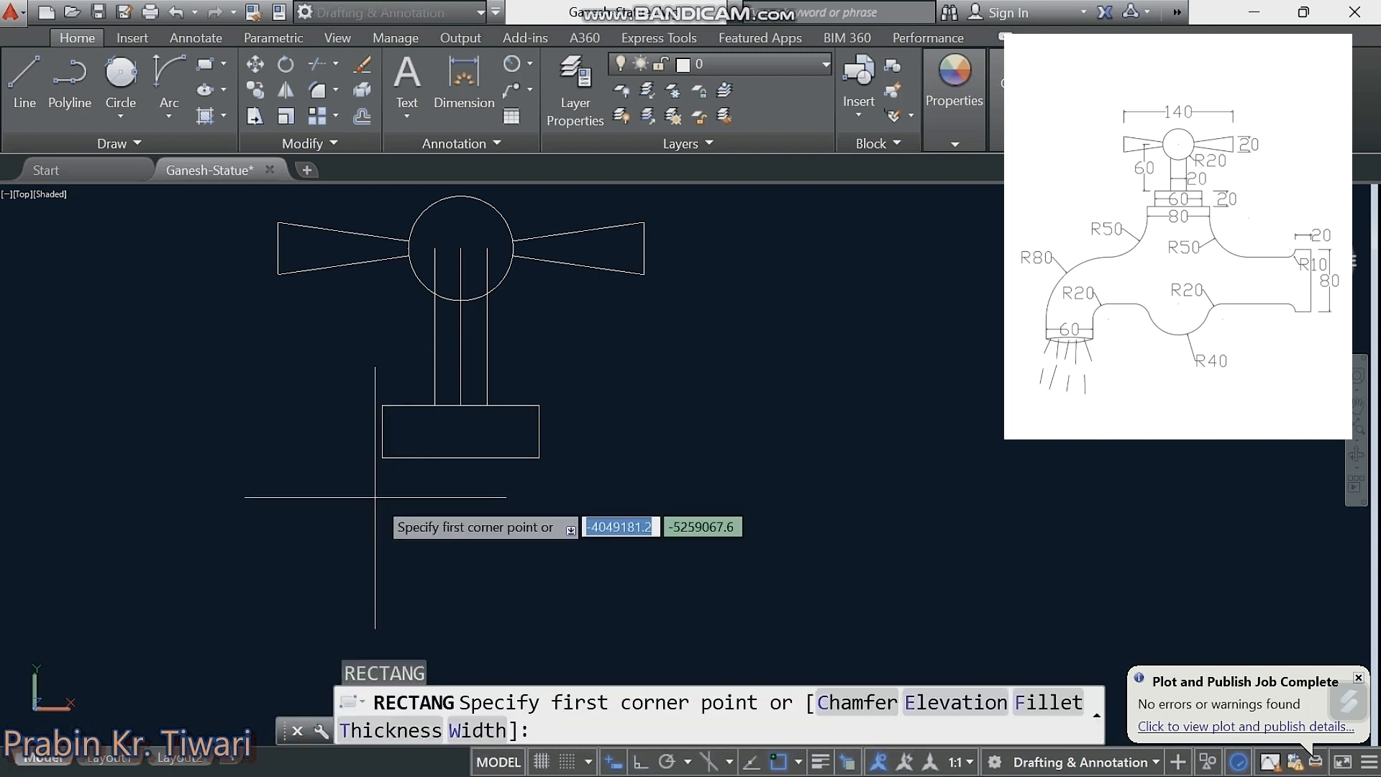
click(334, 484)
middle_drag(334, 484, 311, 440)
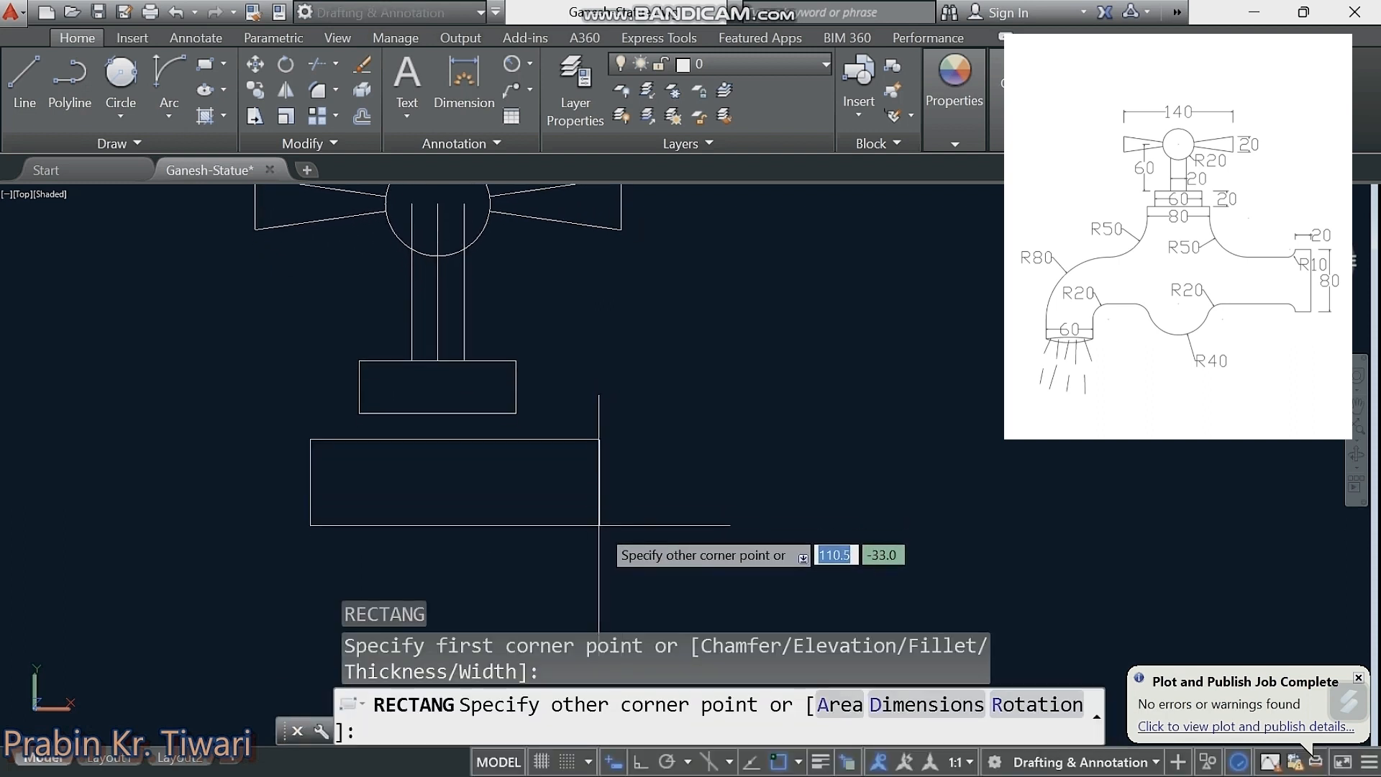
text(80,20)
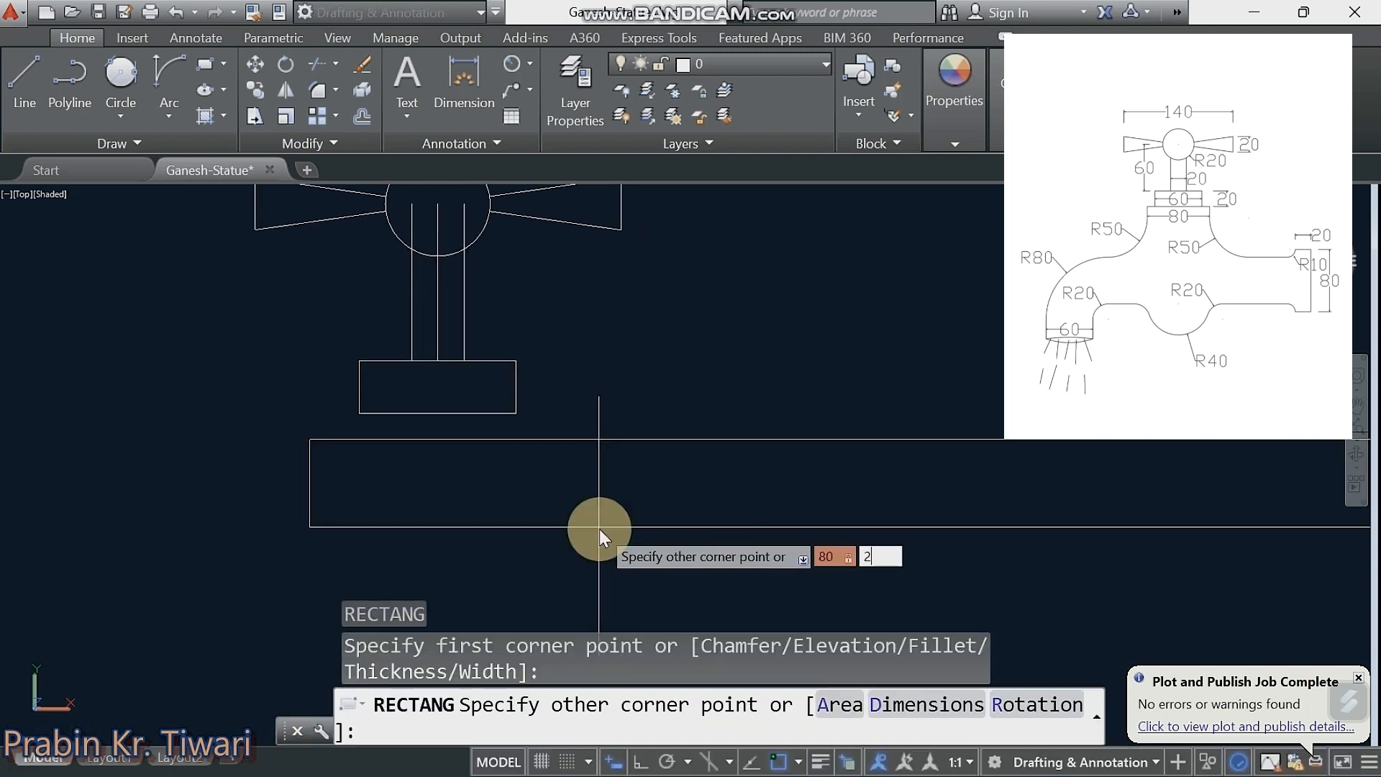
key(Return)
Step: Move the 80 by 20 mm rectangle by its top edge's midpoint to the midpoint of the upper collar's bottom edge
click(454, 439)
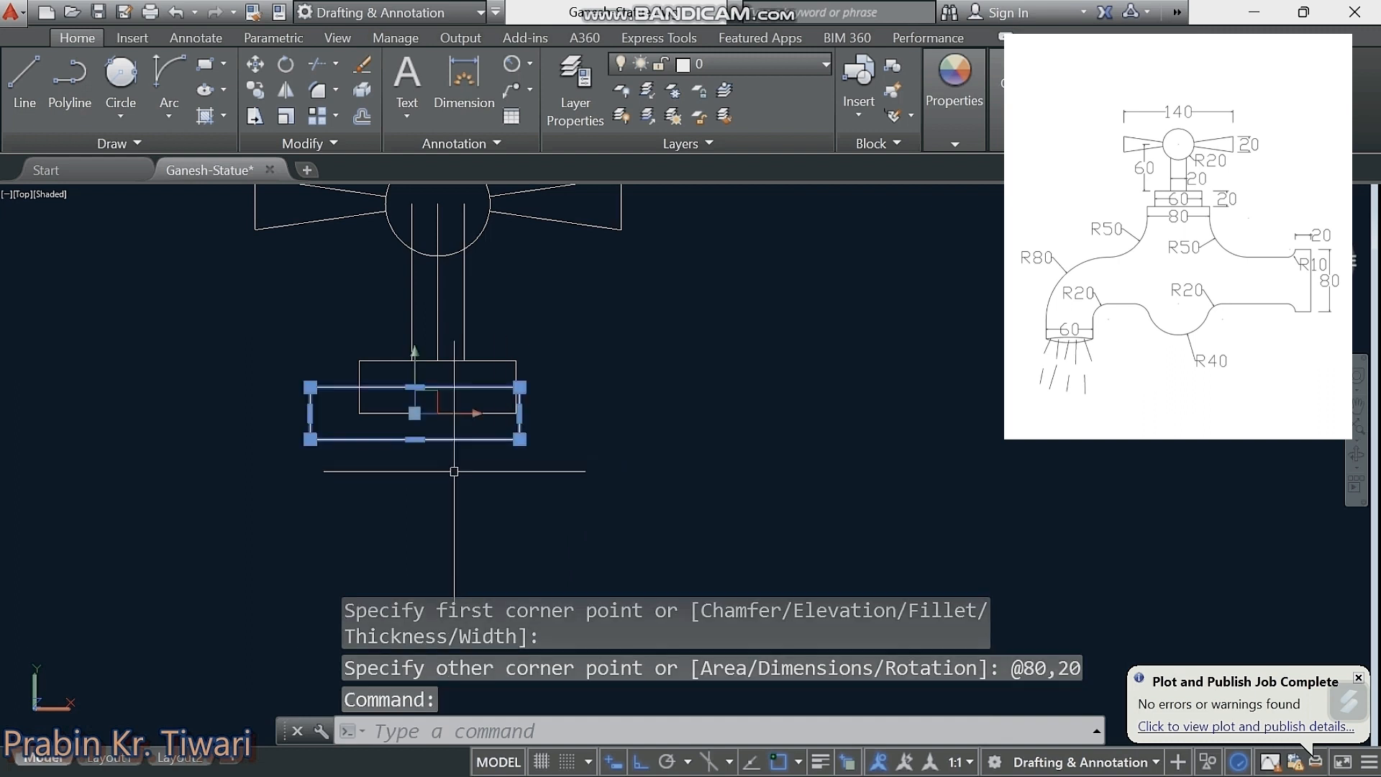
right_click(453, 471)
click(507, 412)
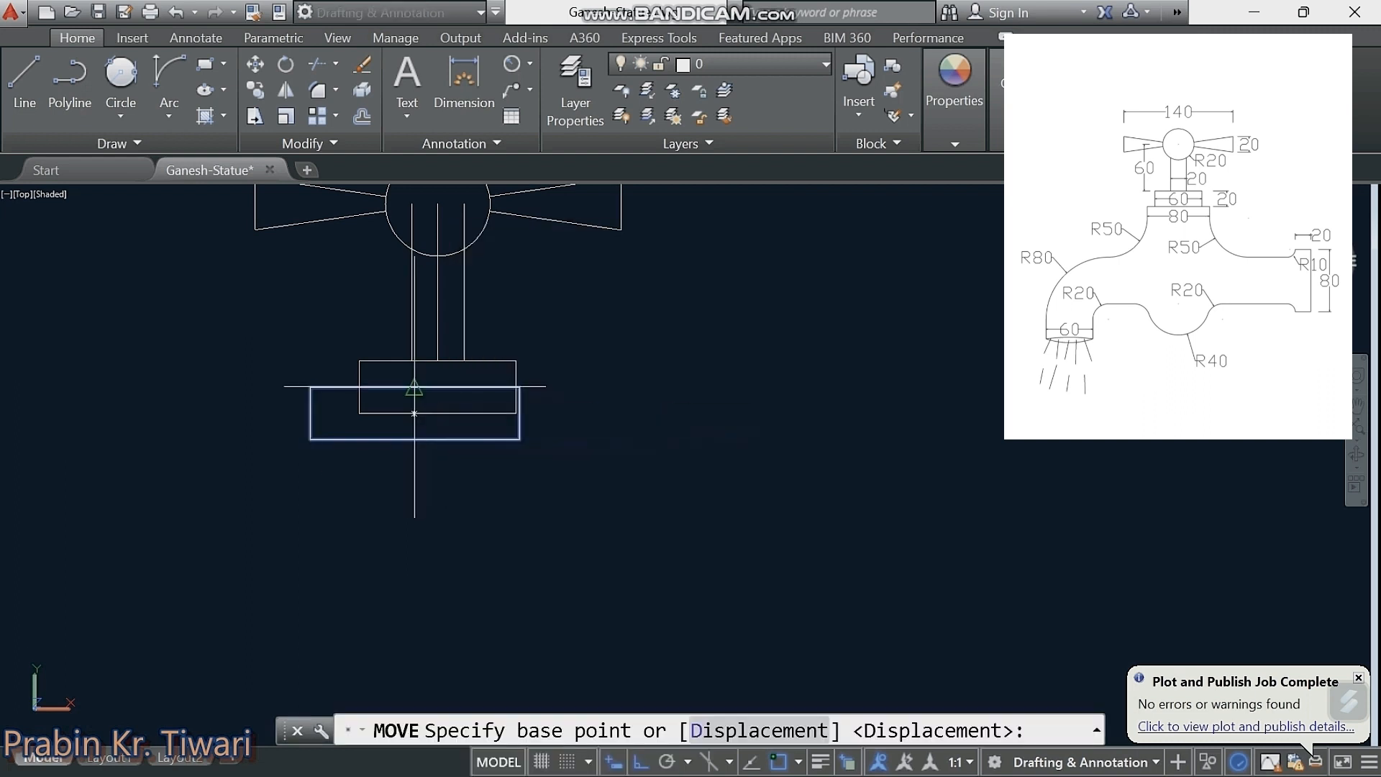
click(414, 414)
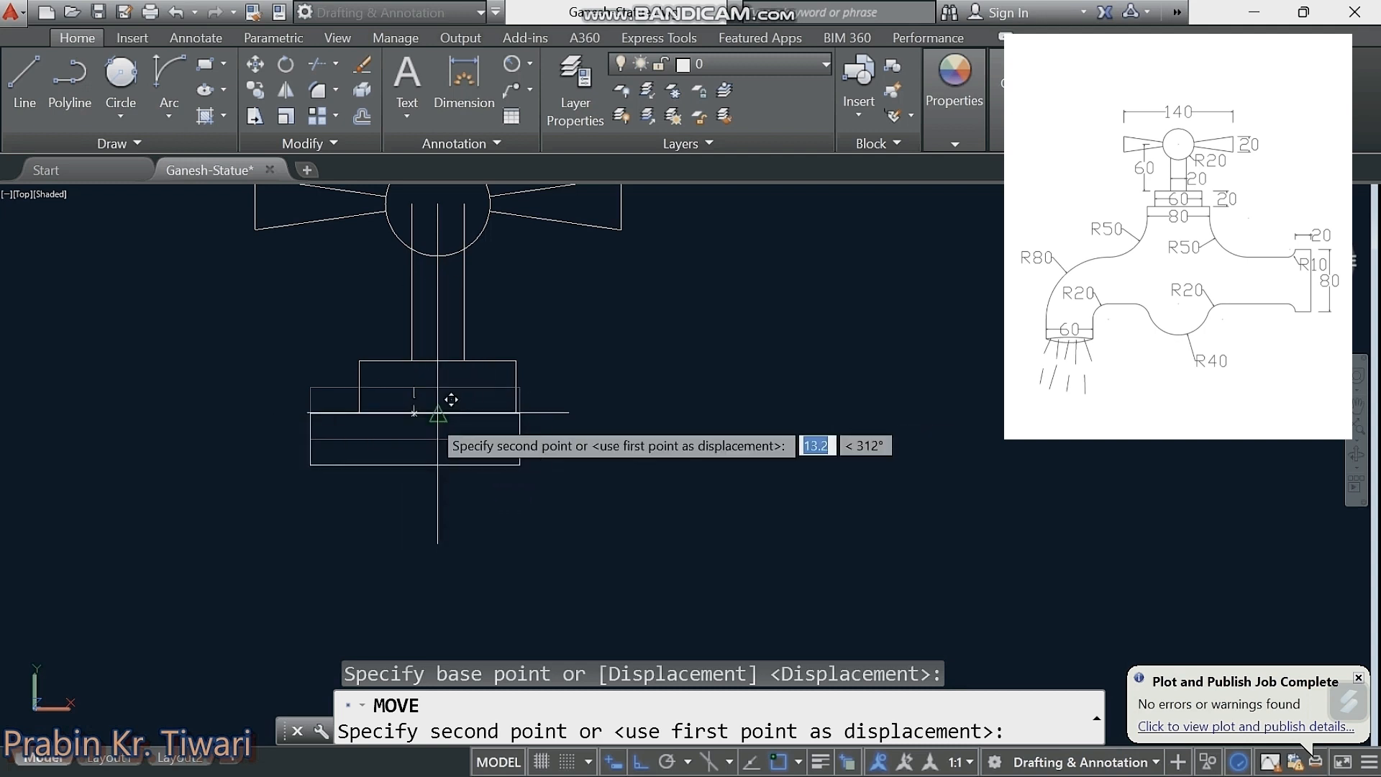
click(438, 412)
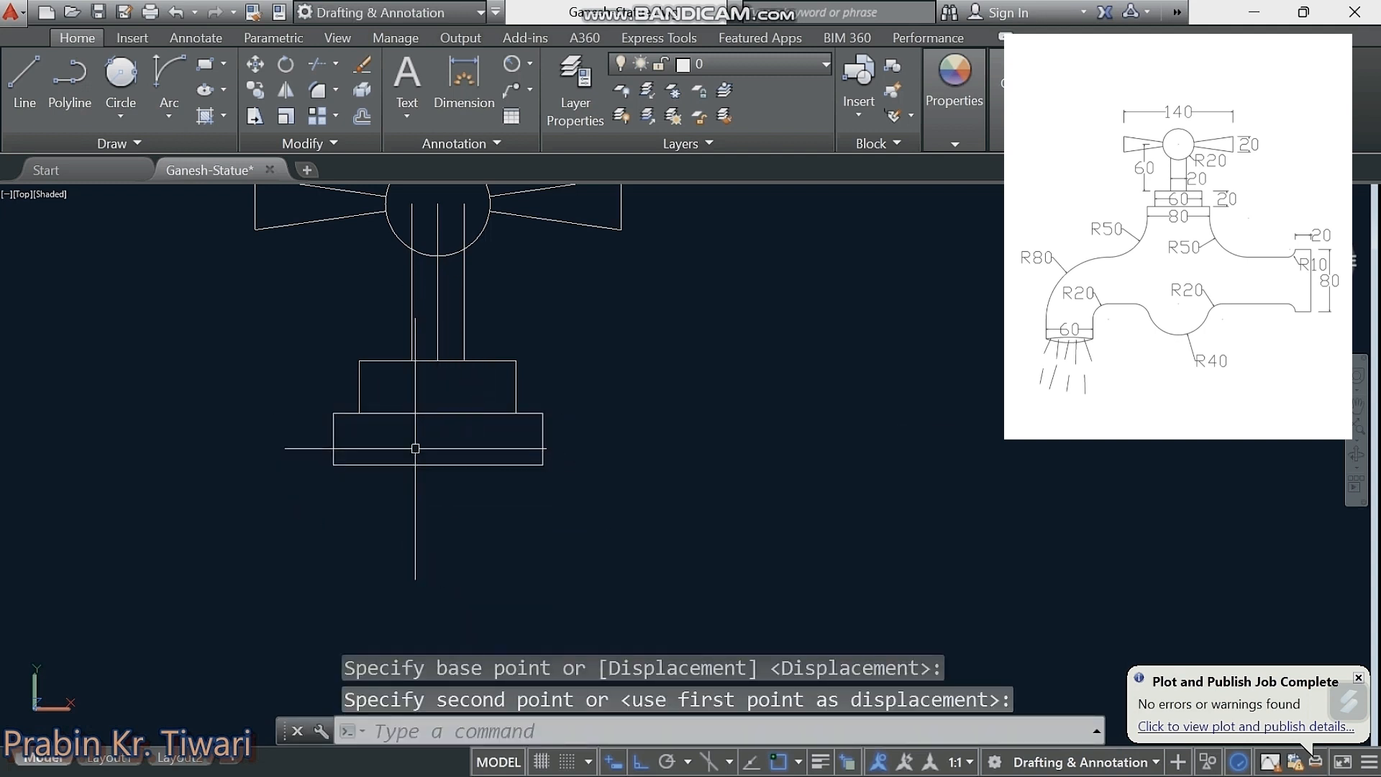
key(Escape)
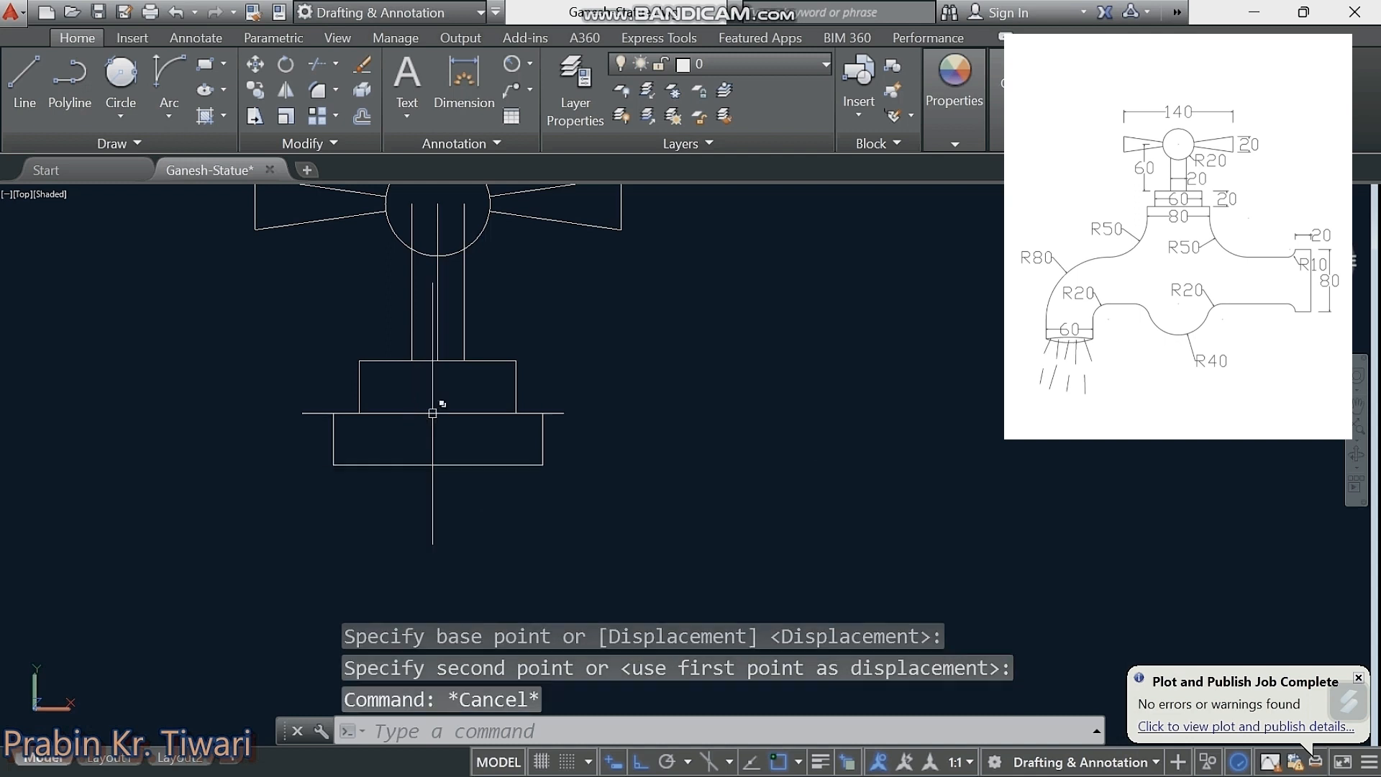
Step: Delete the upper collar's bottom line where it overlaps the top edge of the 80 mm wide rectangle
click(437, 413)
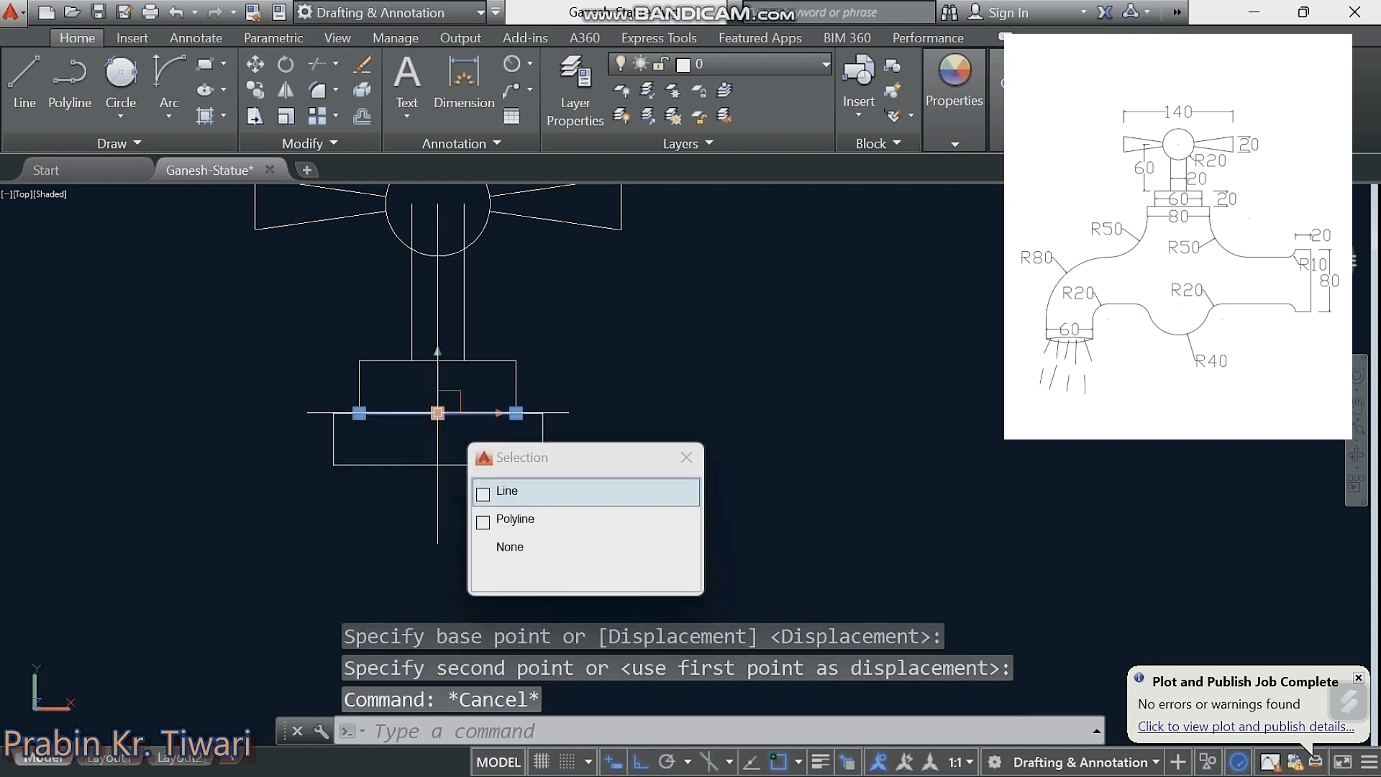
click(503, 496)
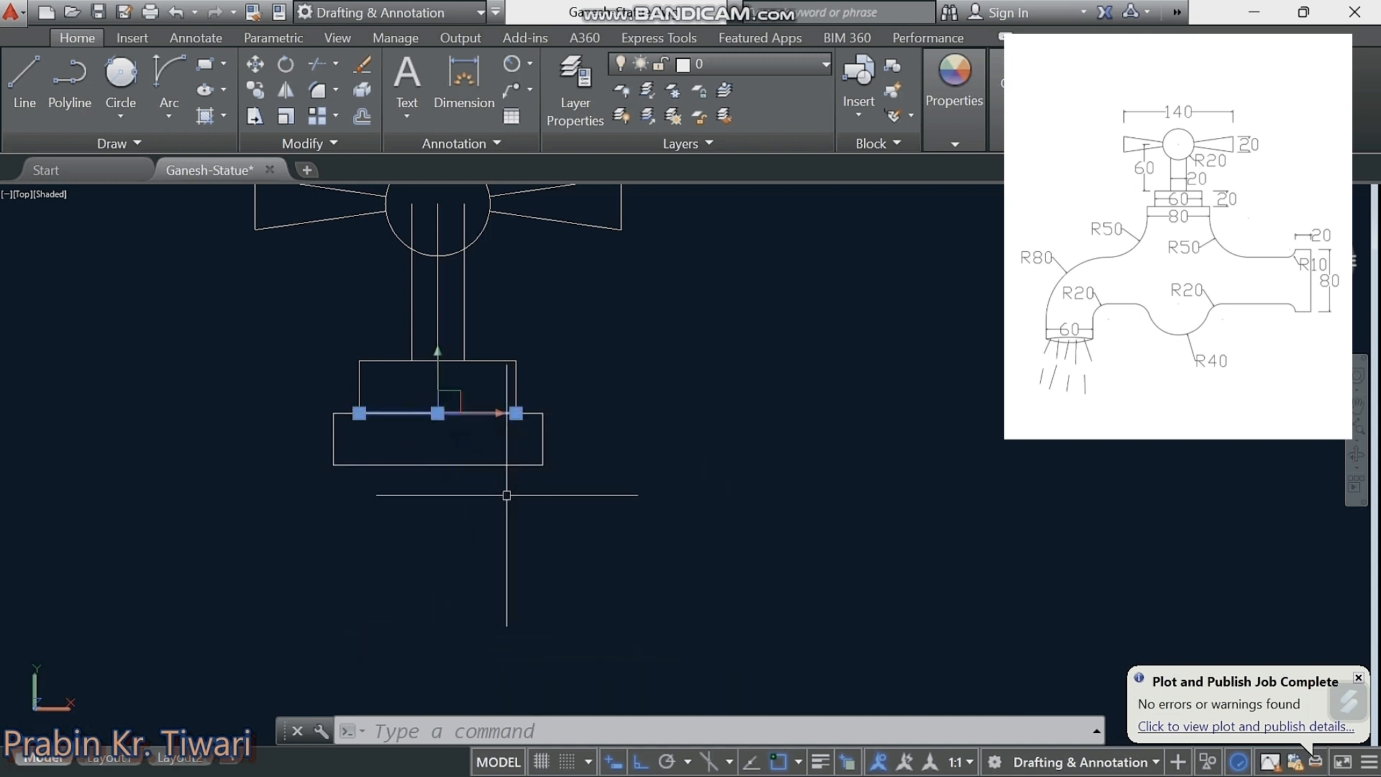
key(Delete)
click(434, 435)
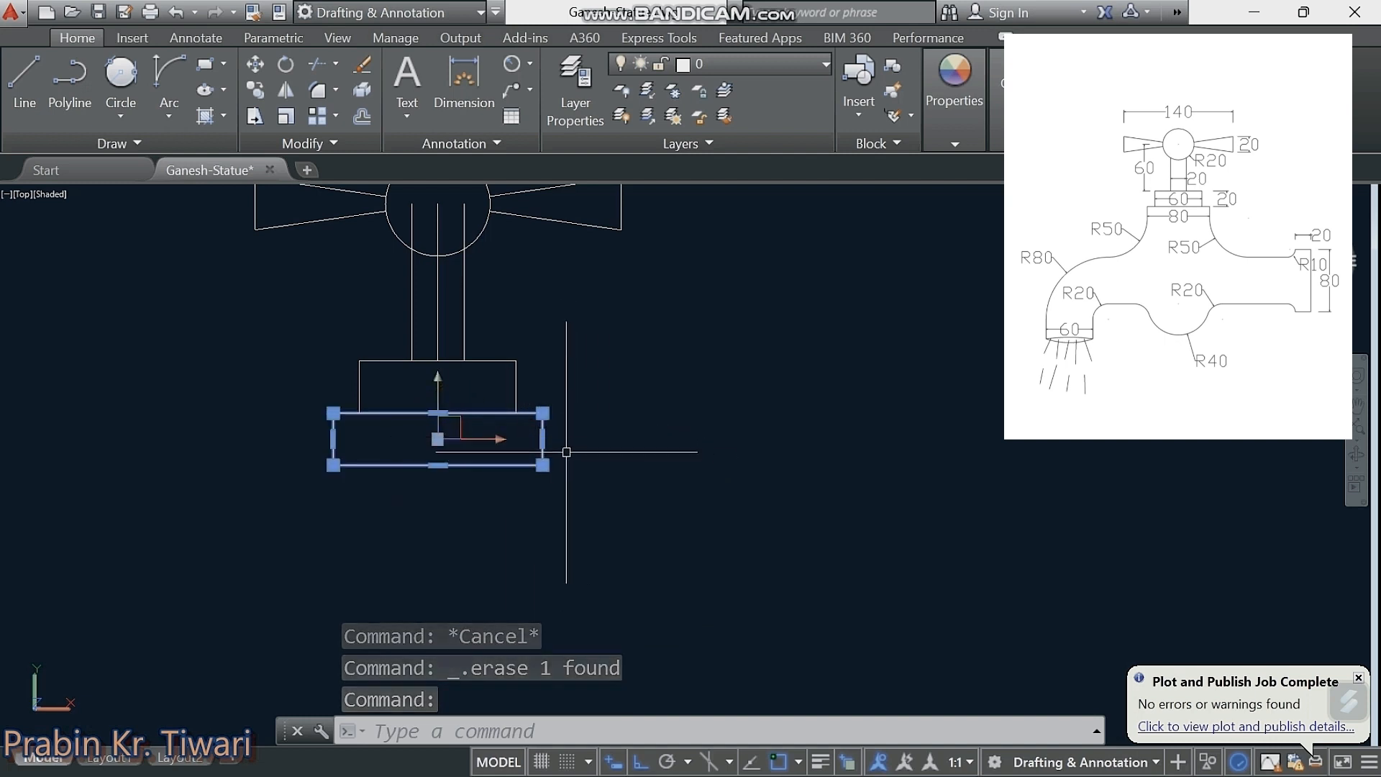
key(Escape)
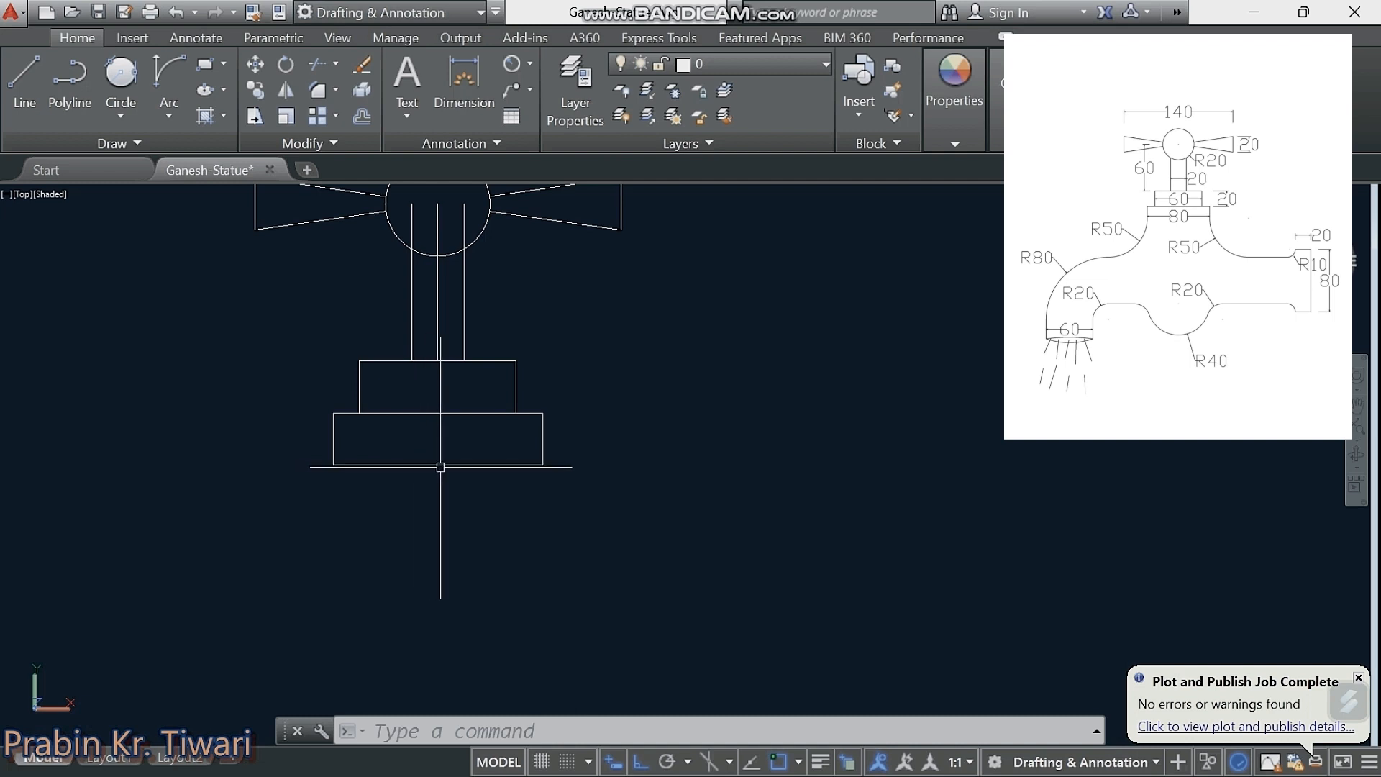
Step: Explode the 80 by 20 mm lower collar rectangle into separate lines and delete its bottom edge
middle_drag(440, 466, 433, 443)
click(434, 443)
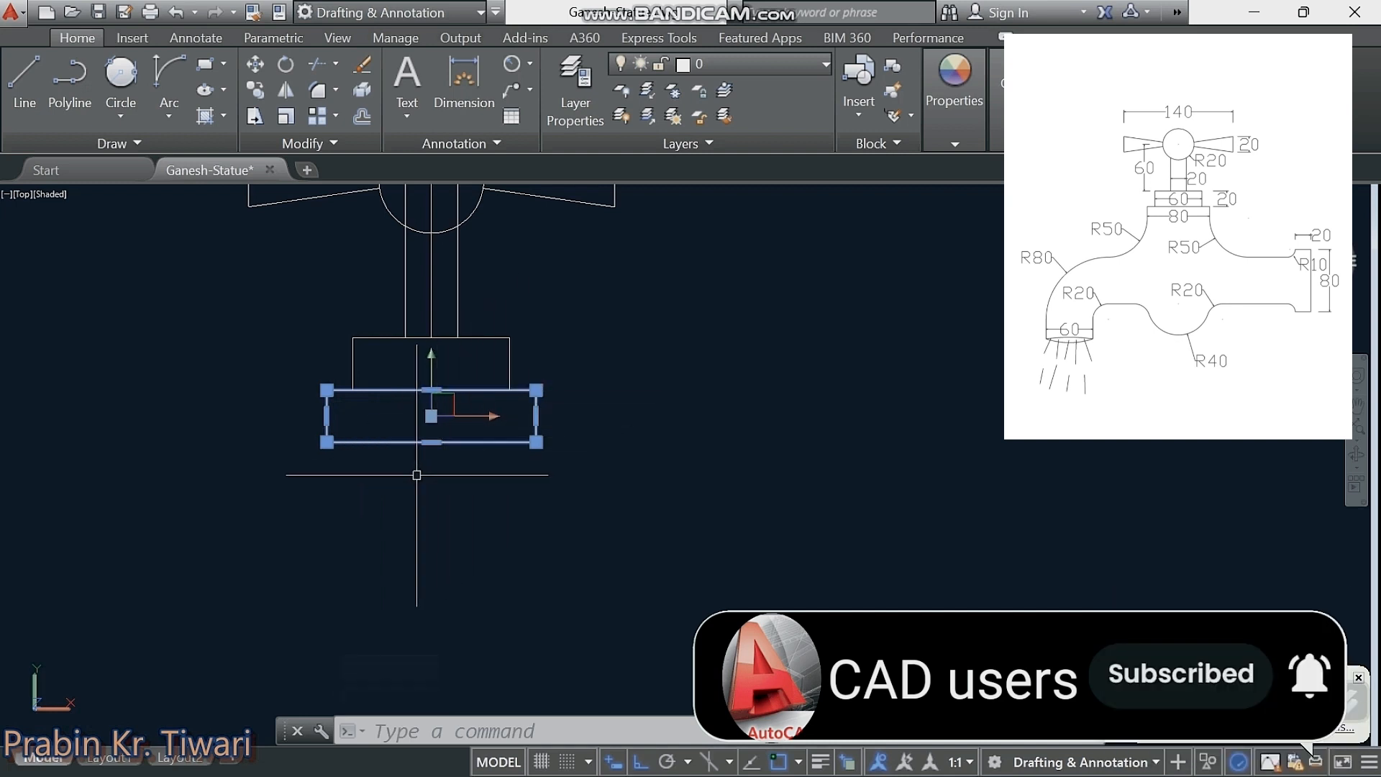
key(Escape)
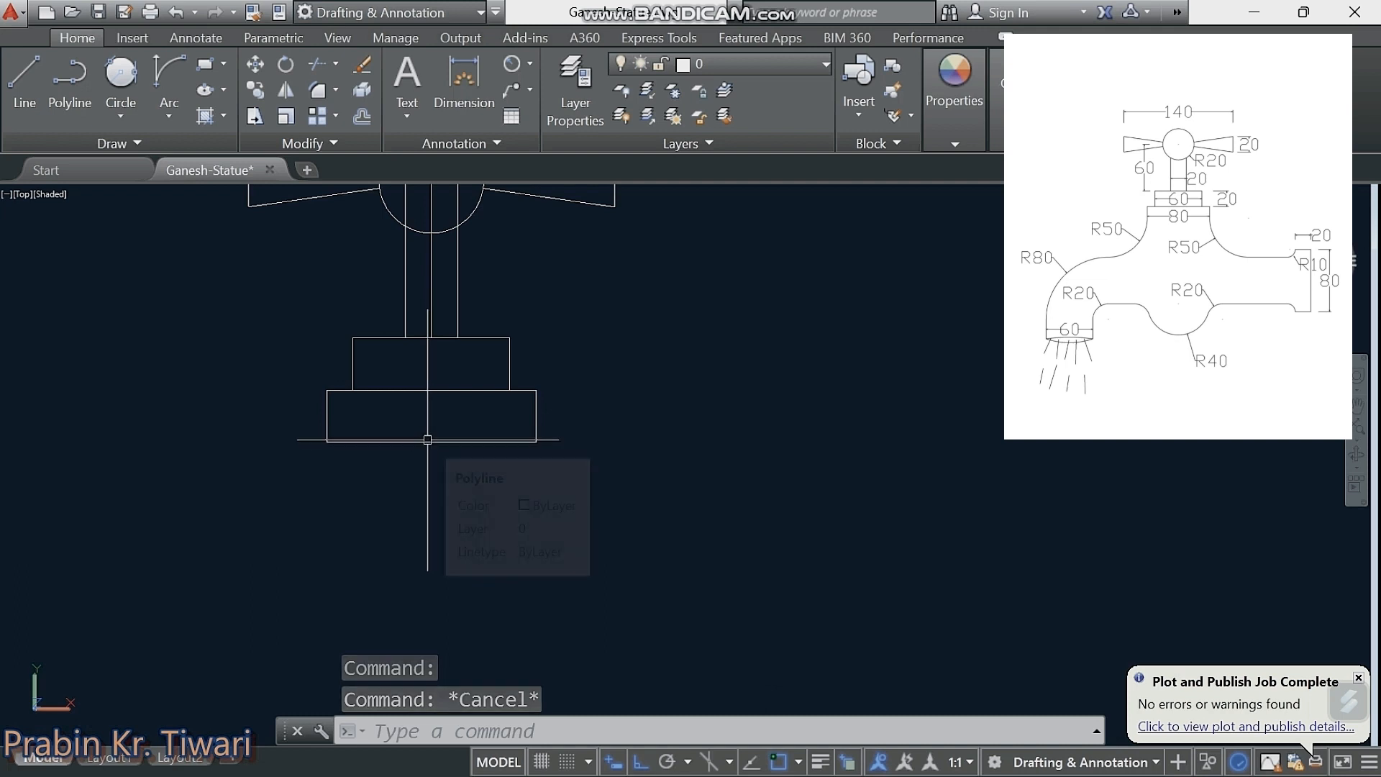
text(EX)
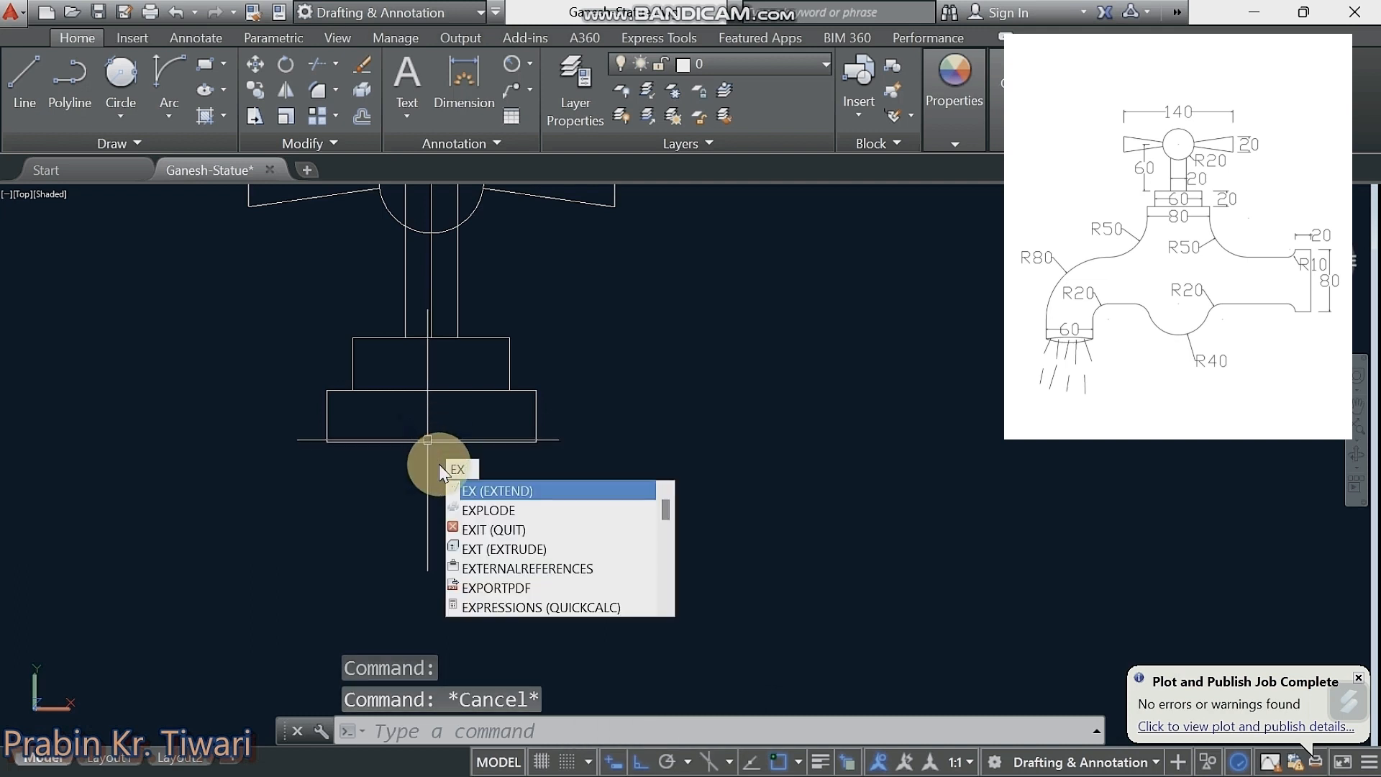
click(478, 508)
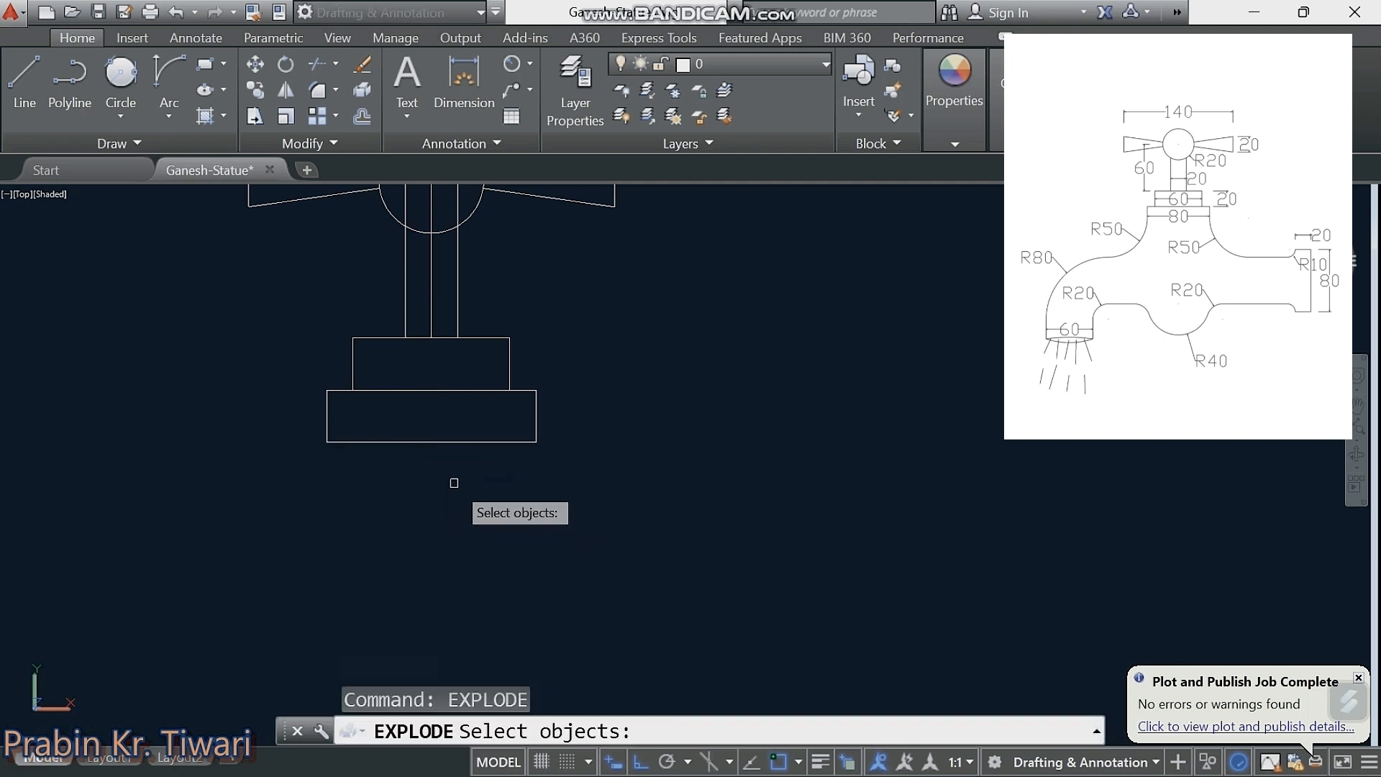
click(441, 443)
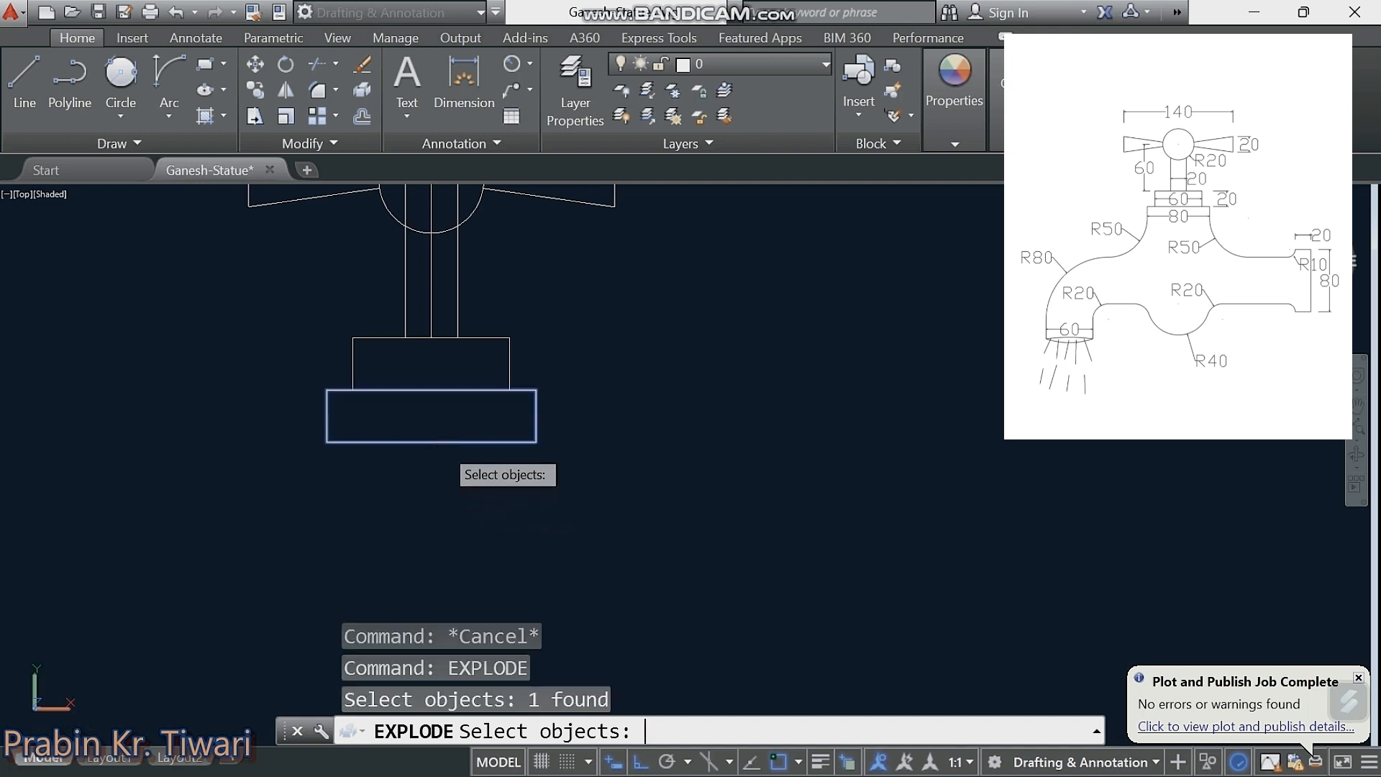
key(Return)
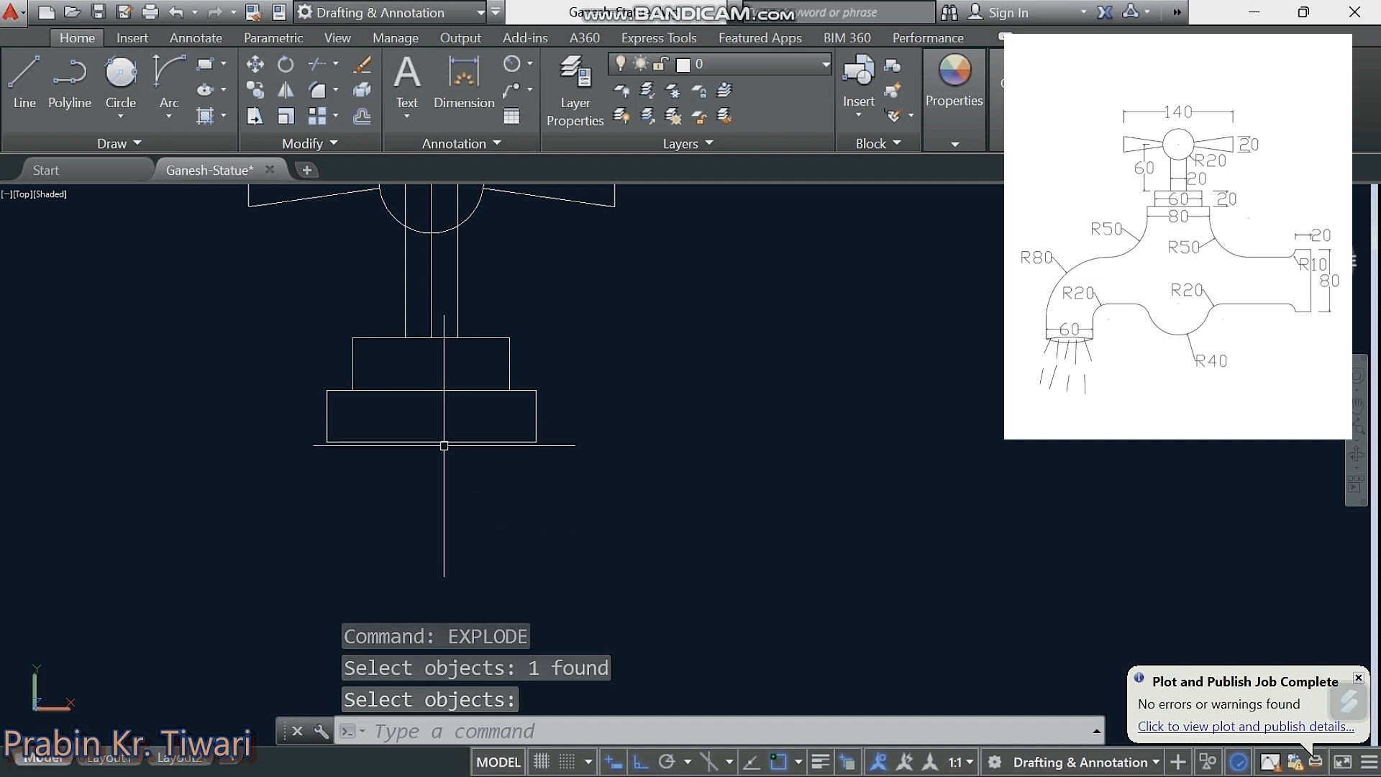
click(443, 443)
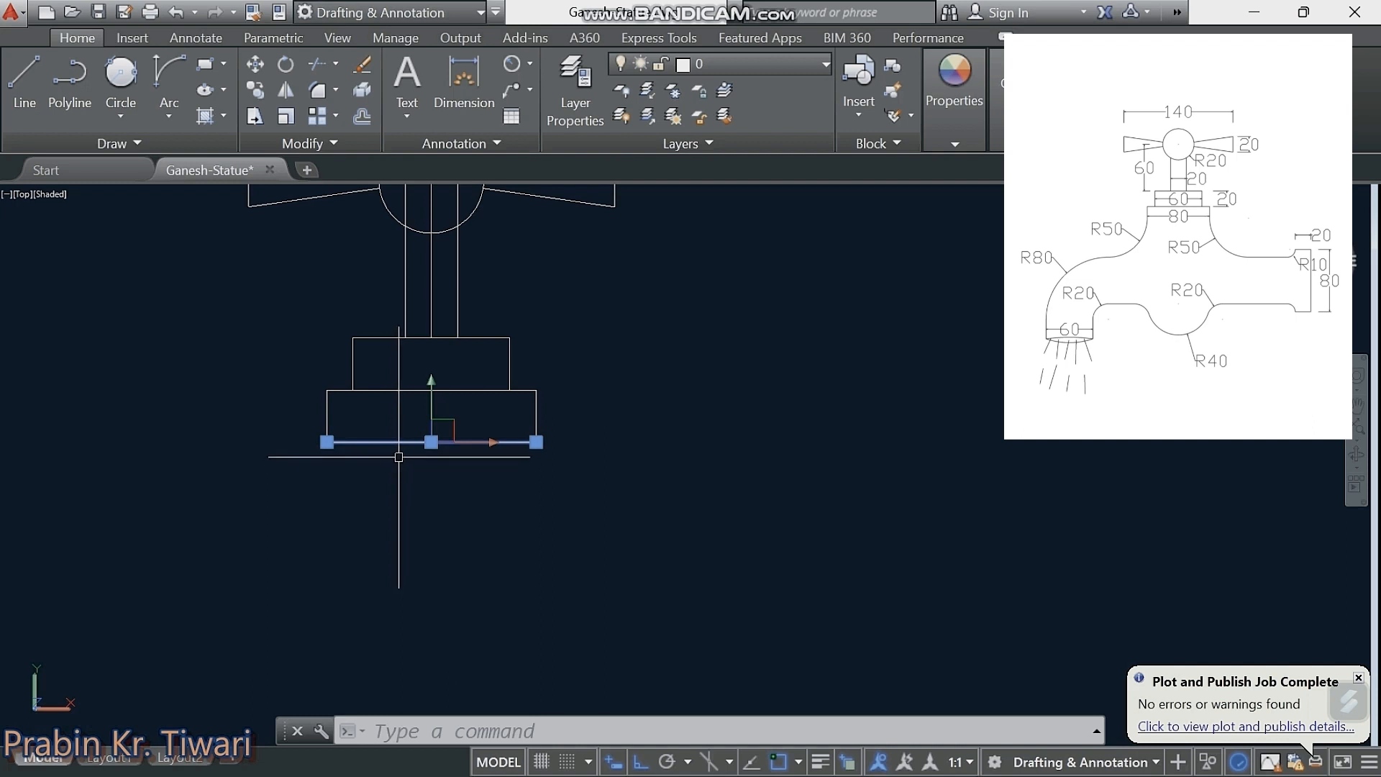
key(Delete)
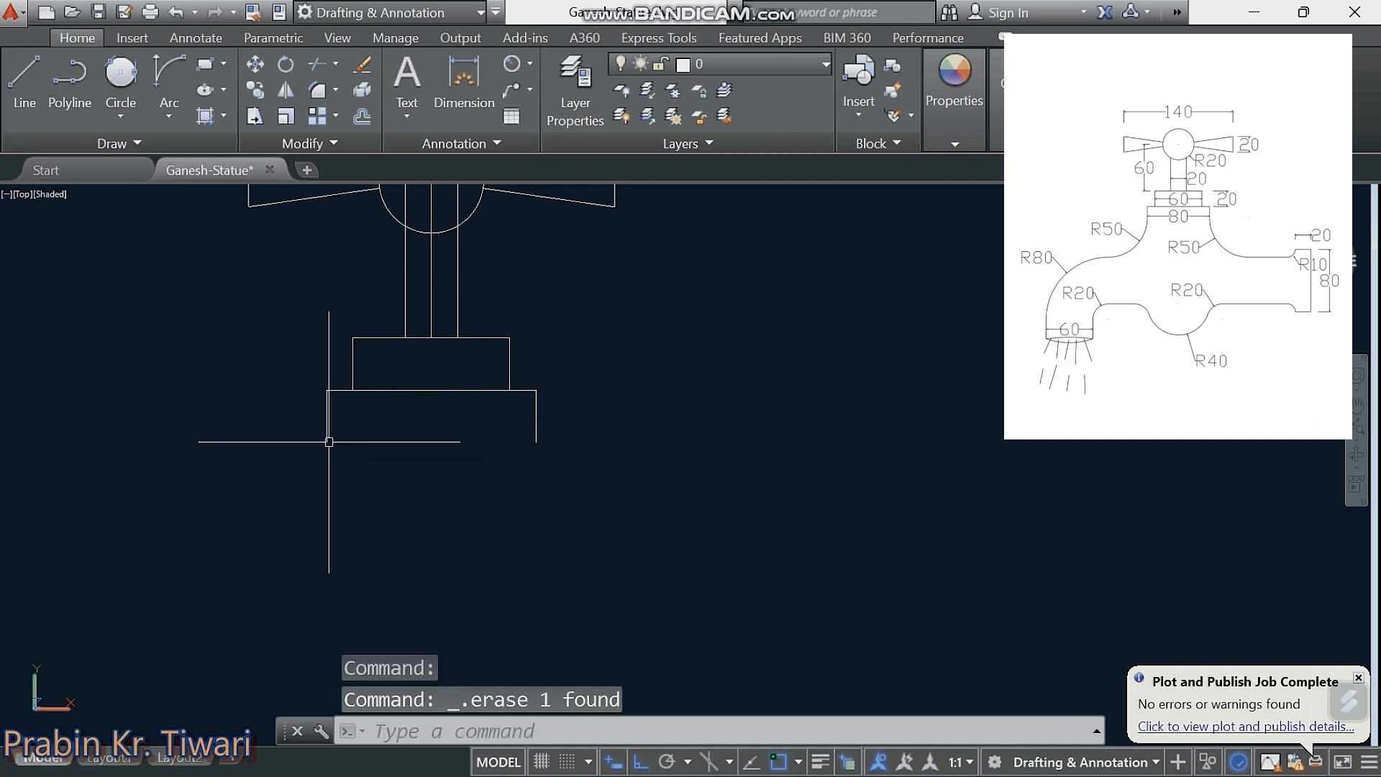
Step: Draw a 340 by 150 mm rectangle for the tap body, starting its first corner below and outside the lower collar
scroll(423, 449, down, 3)
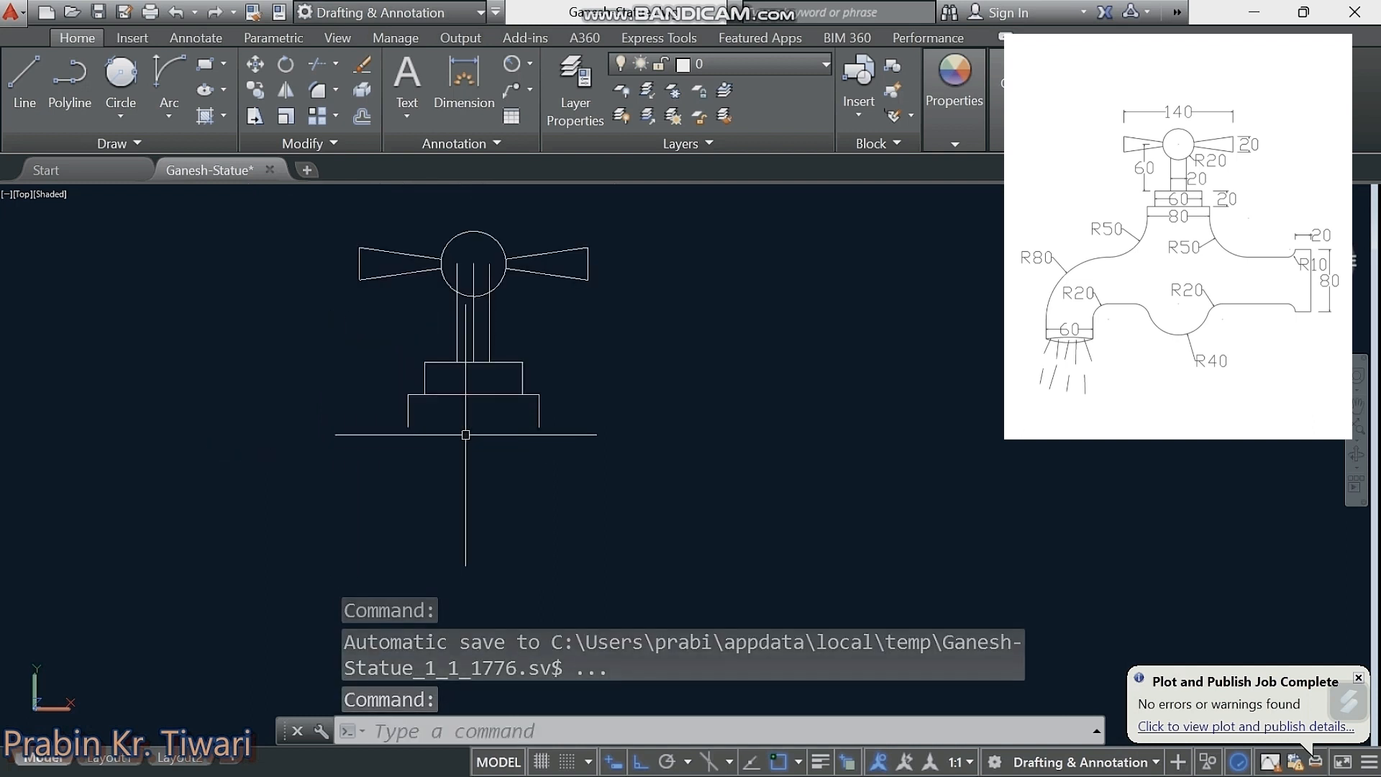
mouse_move(446, 447)
middle_down()
mouse_move(464, 425)
mouse_move(456, 388)
middle_up()
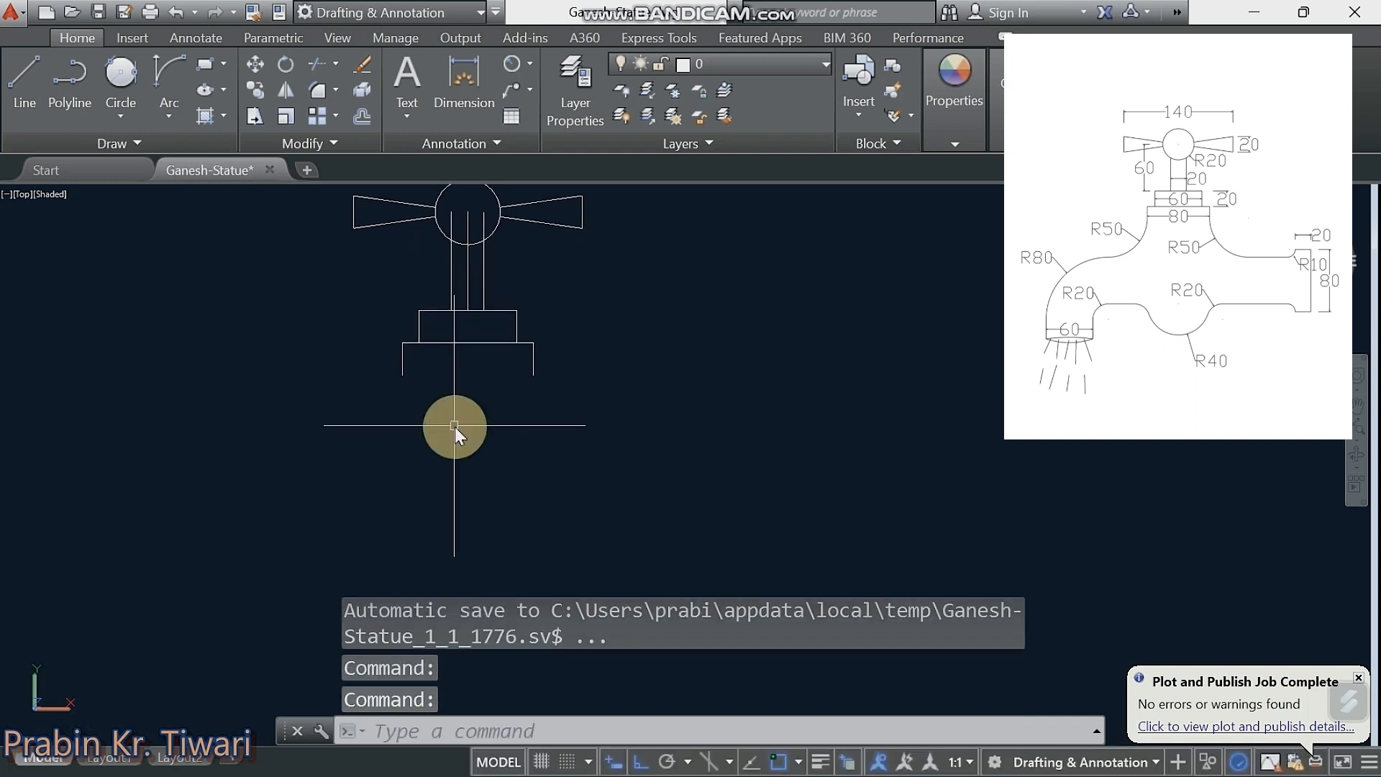
text(rec)
key(Return)
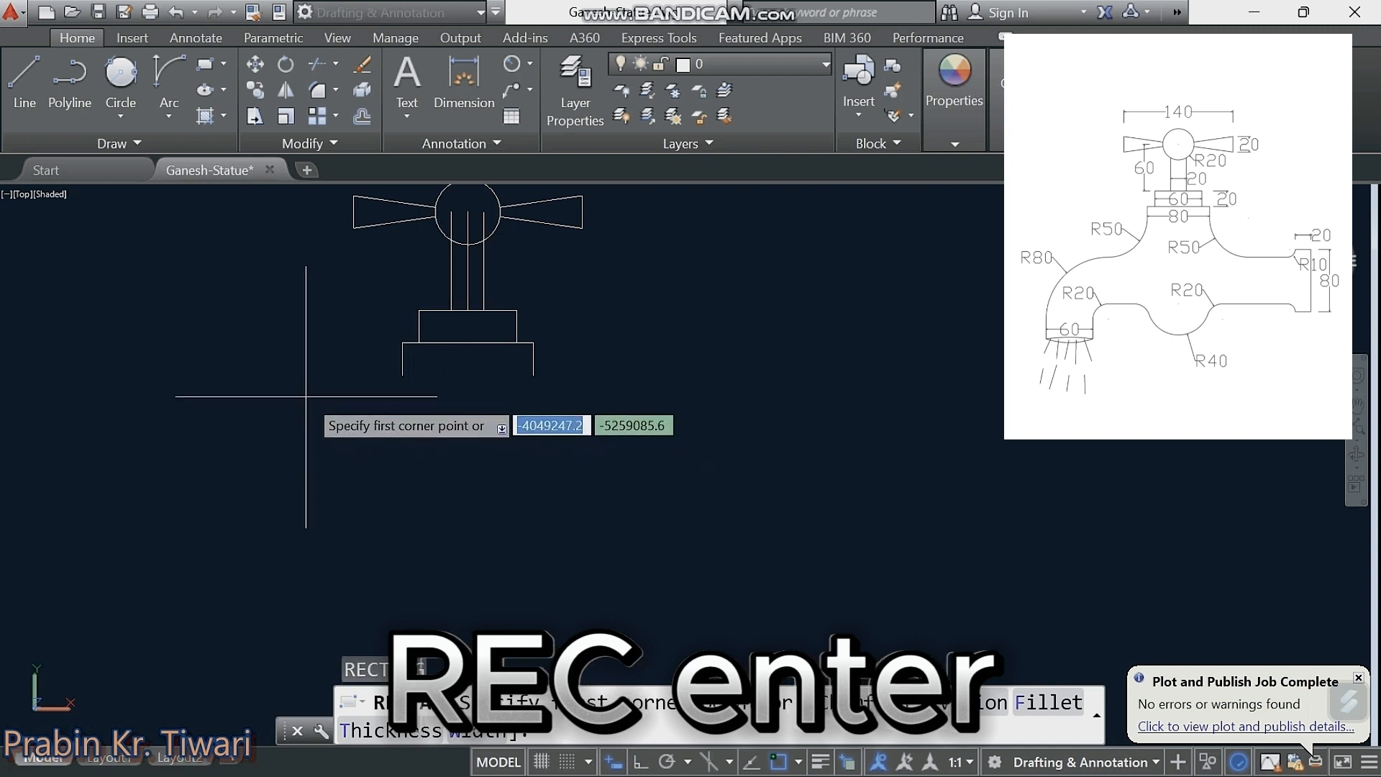
click(301, 392)
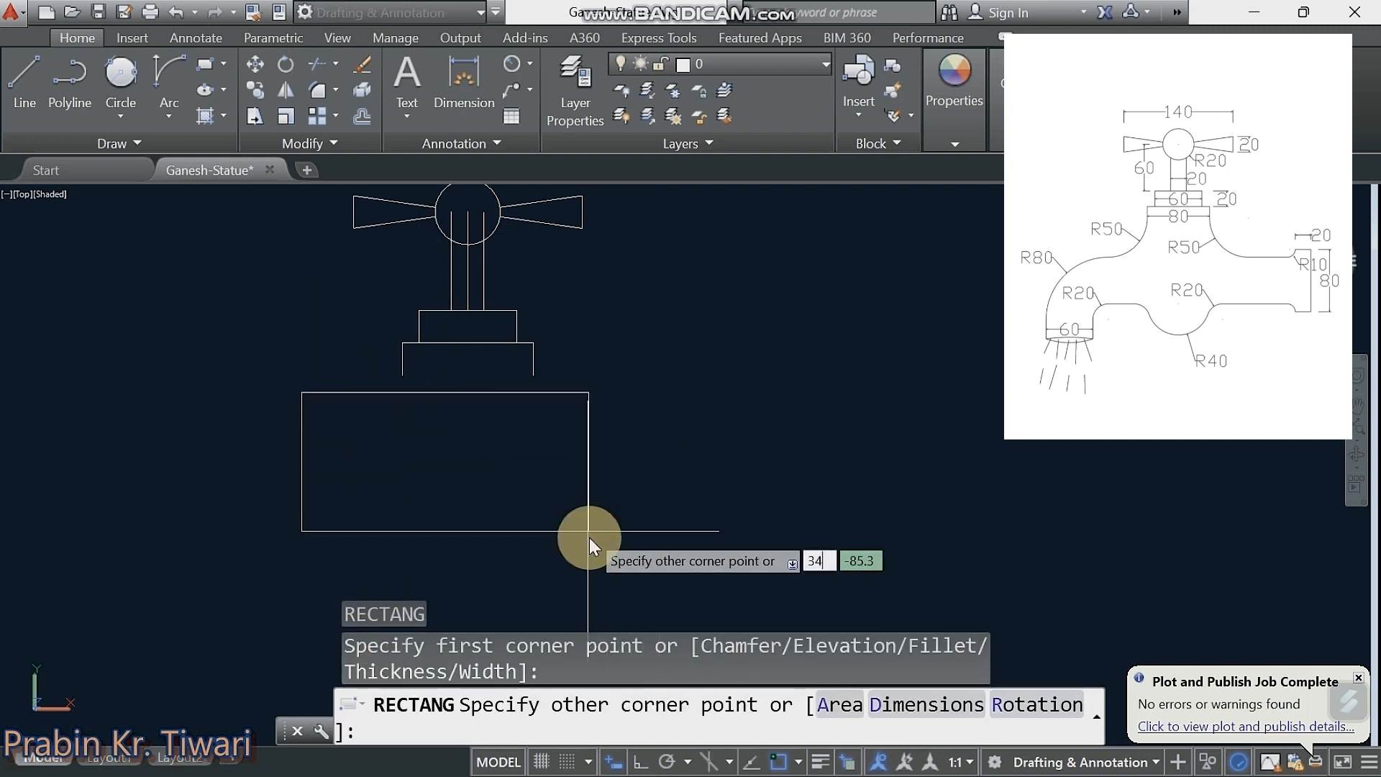
text(340)
key(Tab)
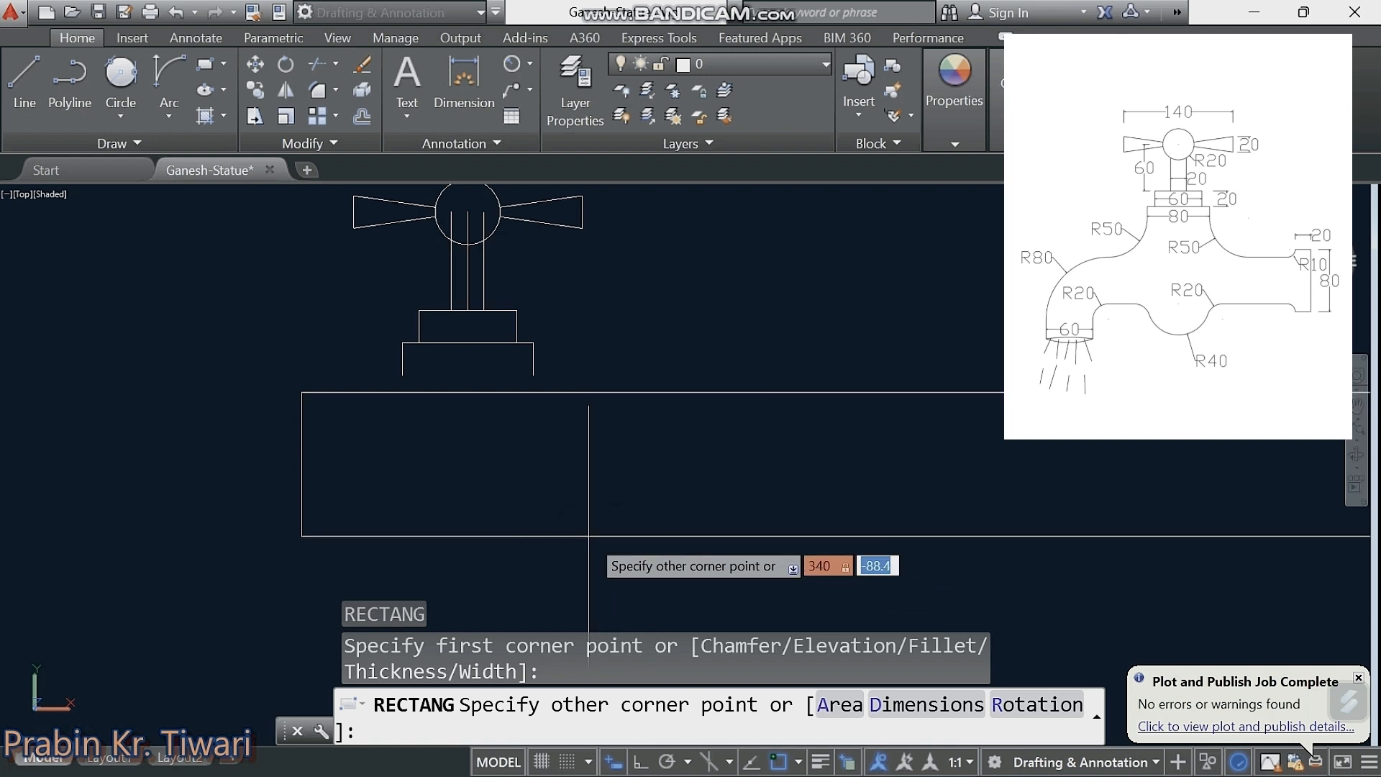
text(1)
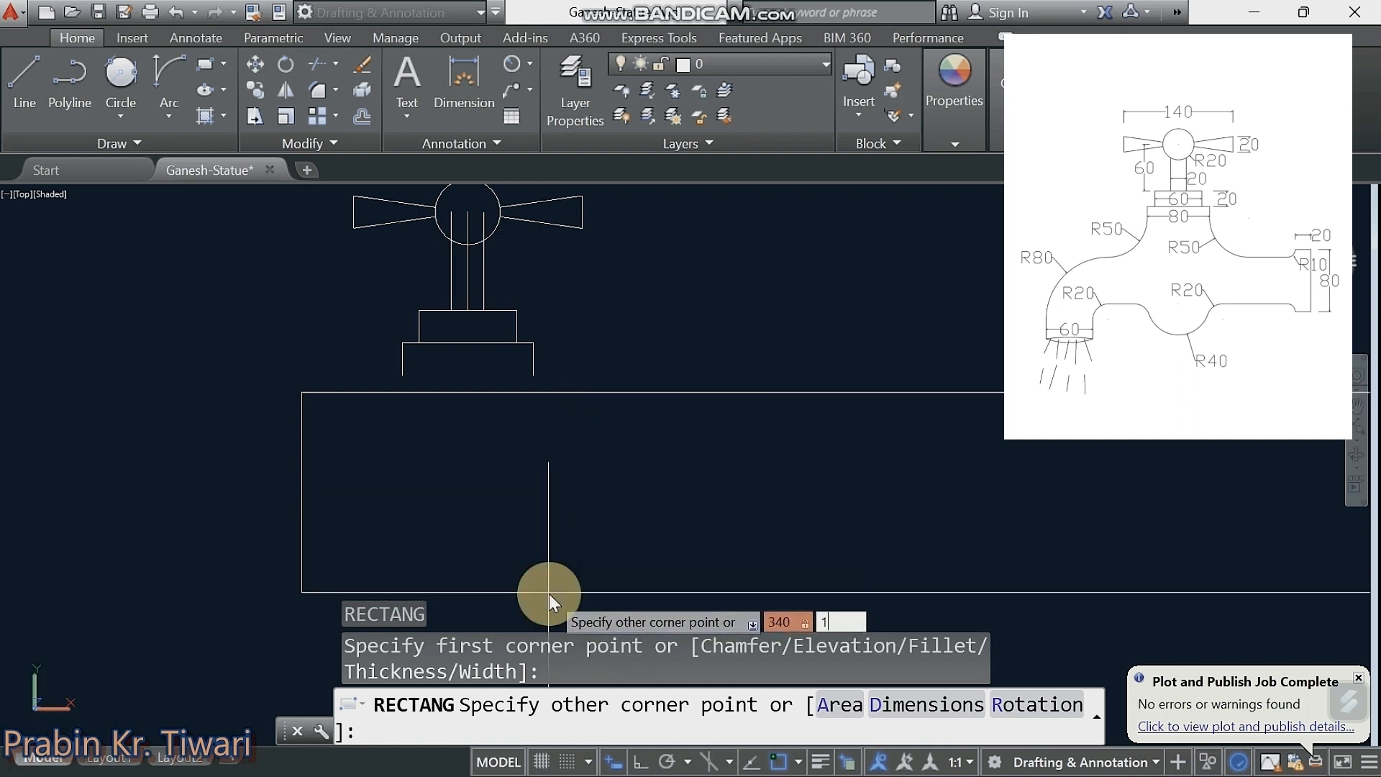
text(50)
key(Return)
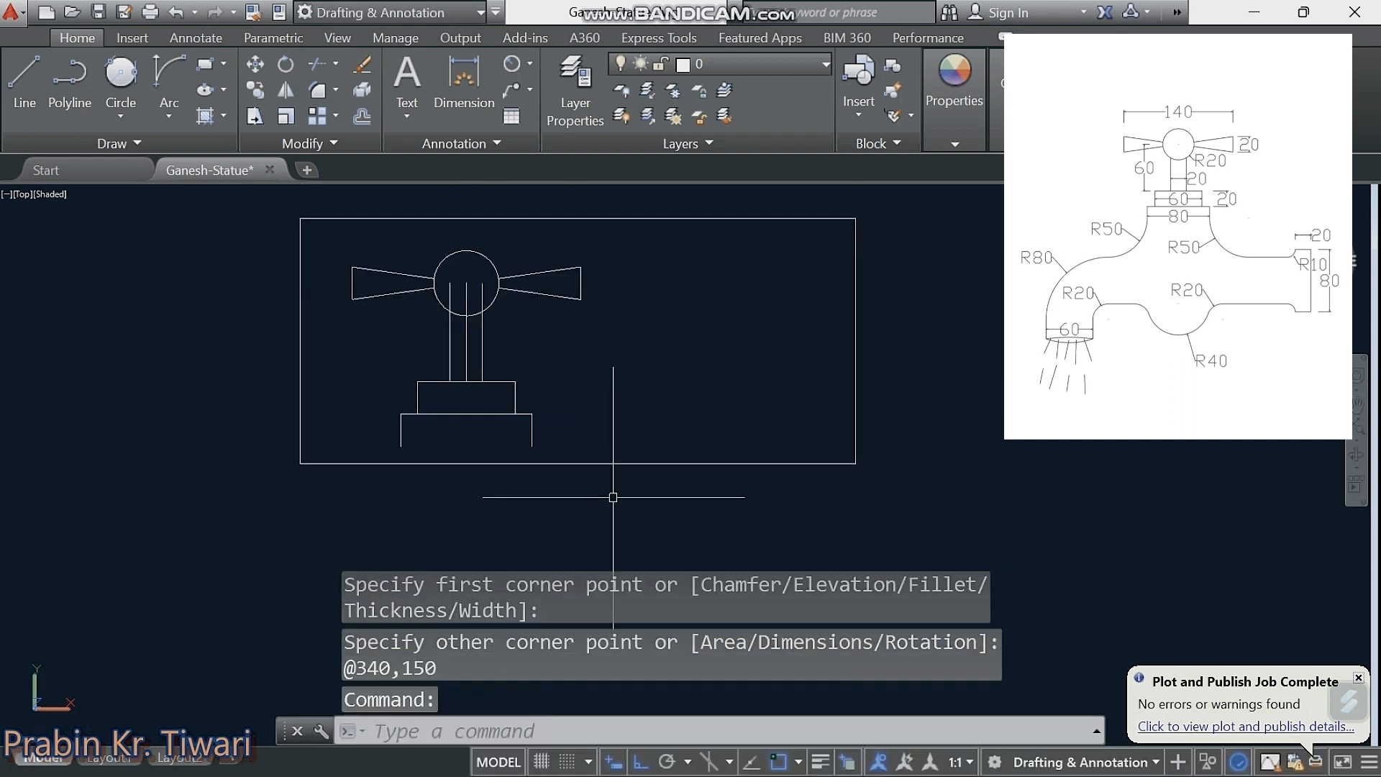
Step: Move the 340 by 150 mm rectangle straight down by its top edge's midpoint until it sits clear below the lower collar
click(617, 464)
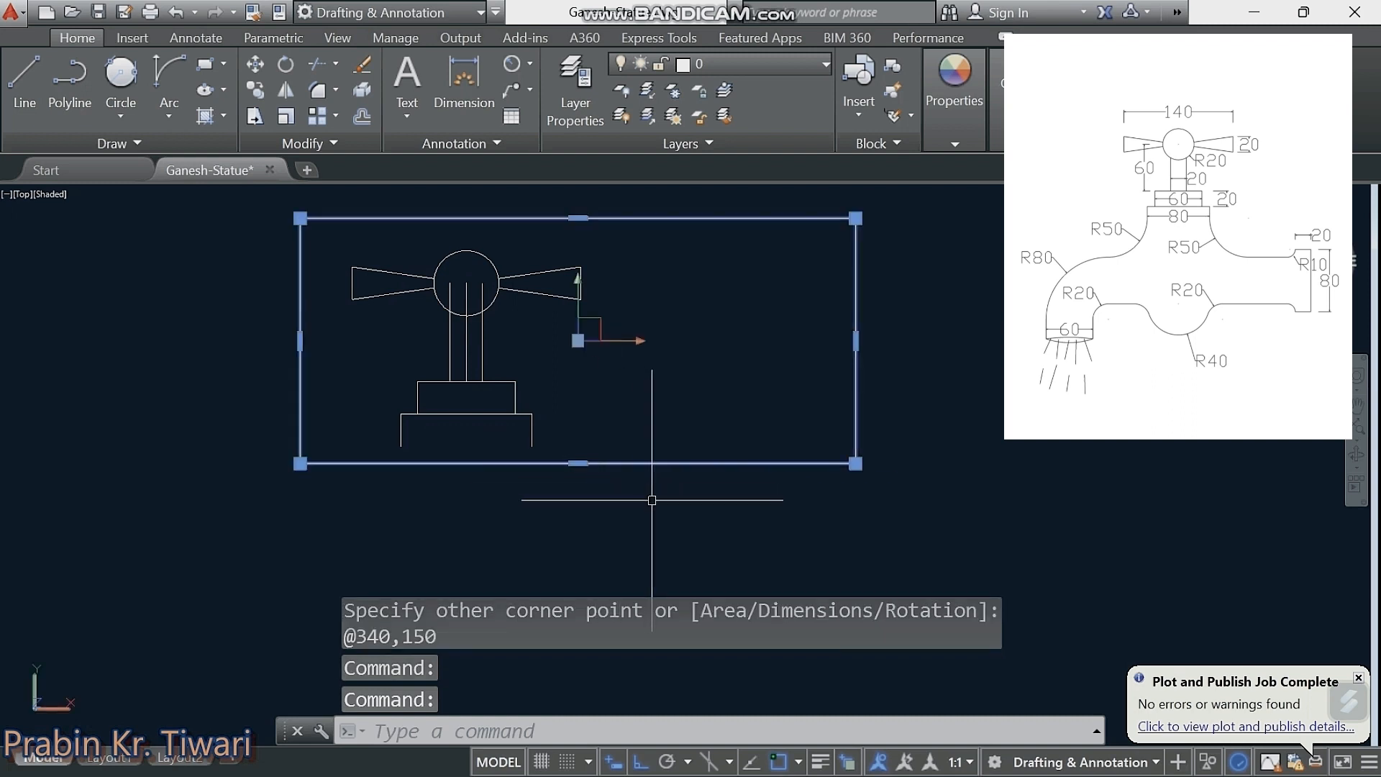
right_click(683, 373)
click(738, 417)
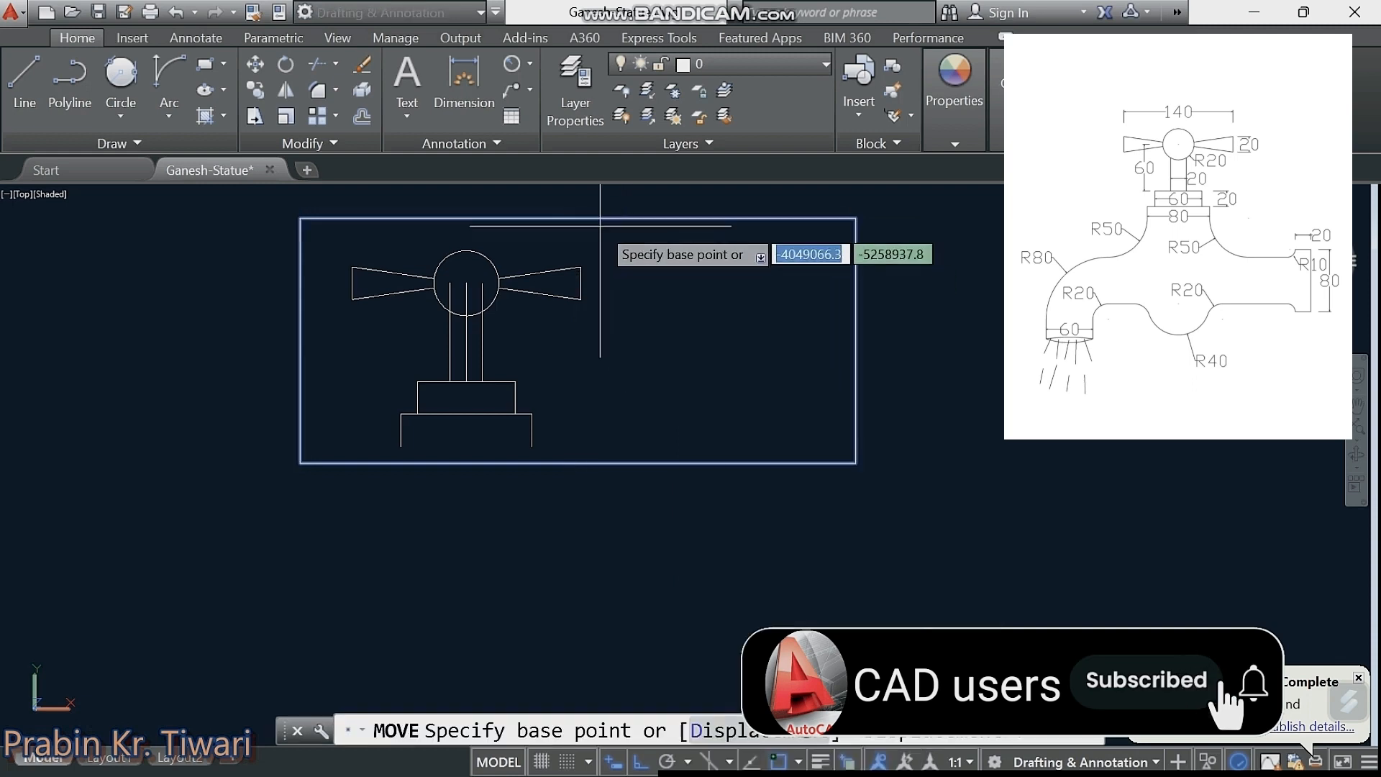
click(578, 218)
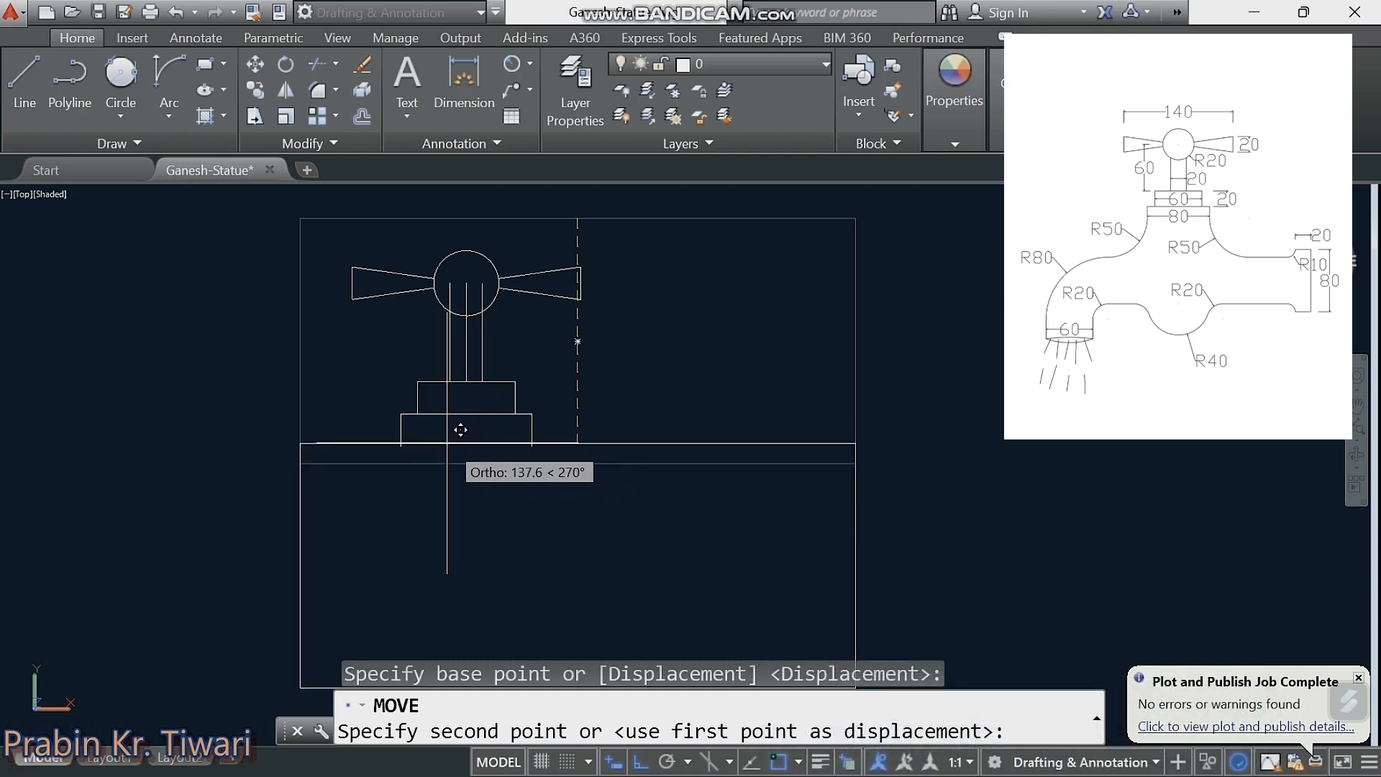
click(465, 498)
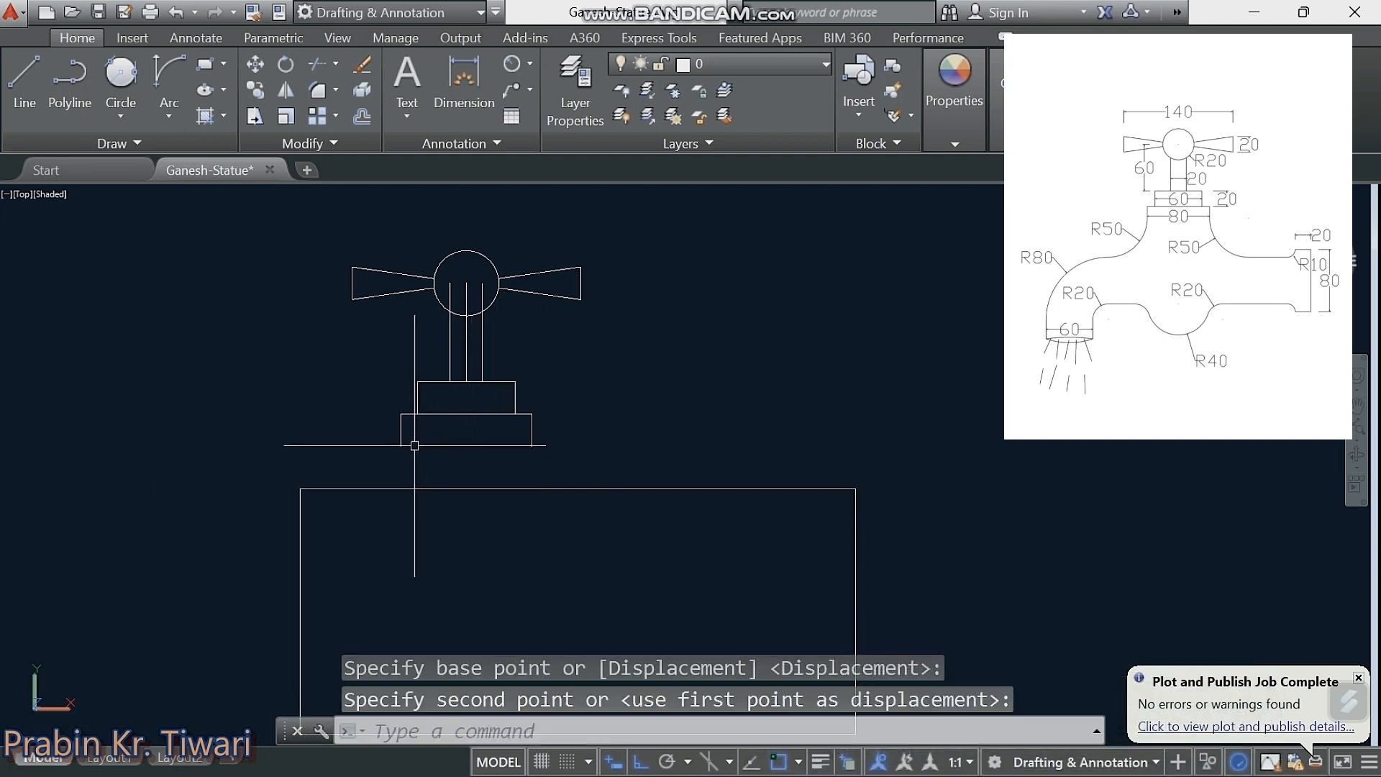
Step: Draw a line closing the underside of the 80 mm wide collar between the lower ends of its two sides
middle_drag(452, 448, 496, 428)
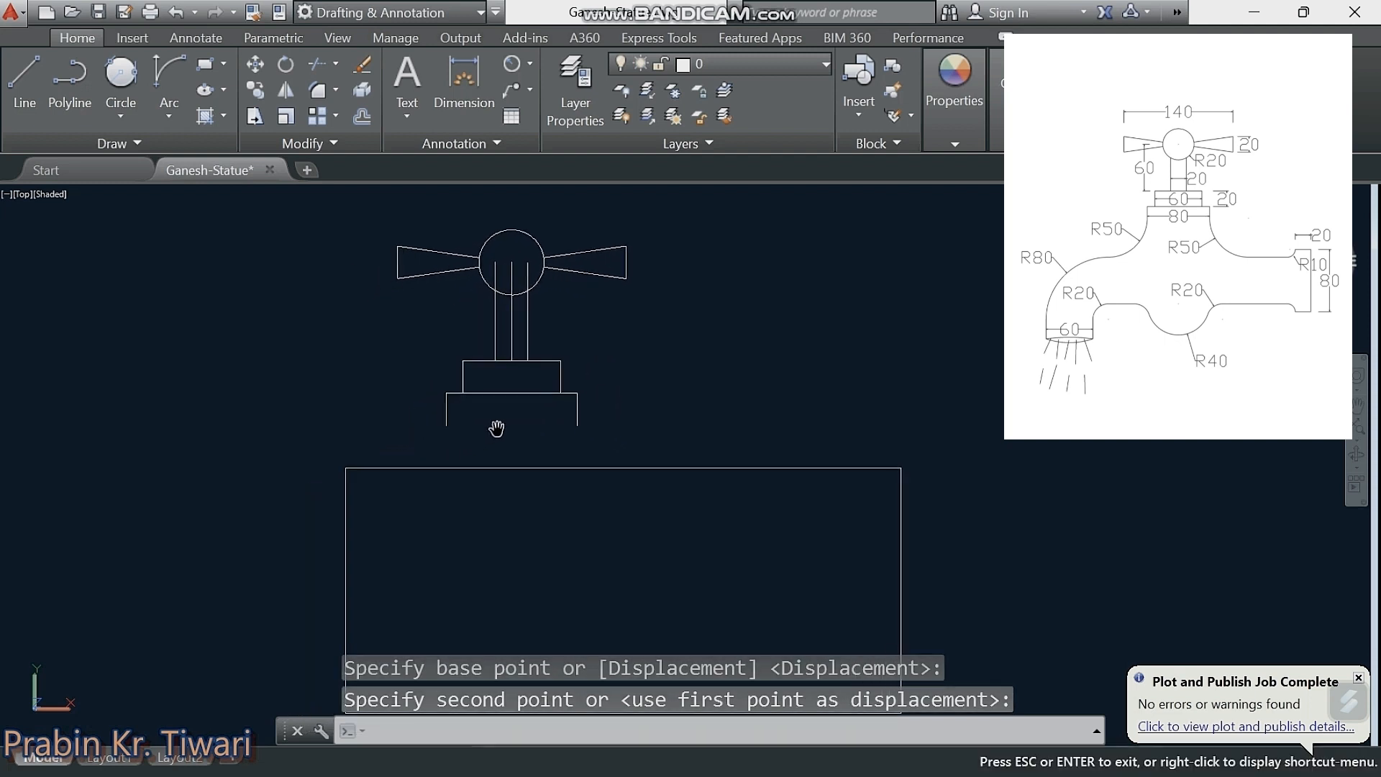
key(Escape)
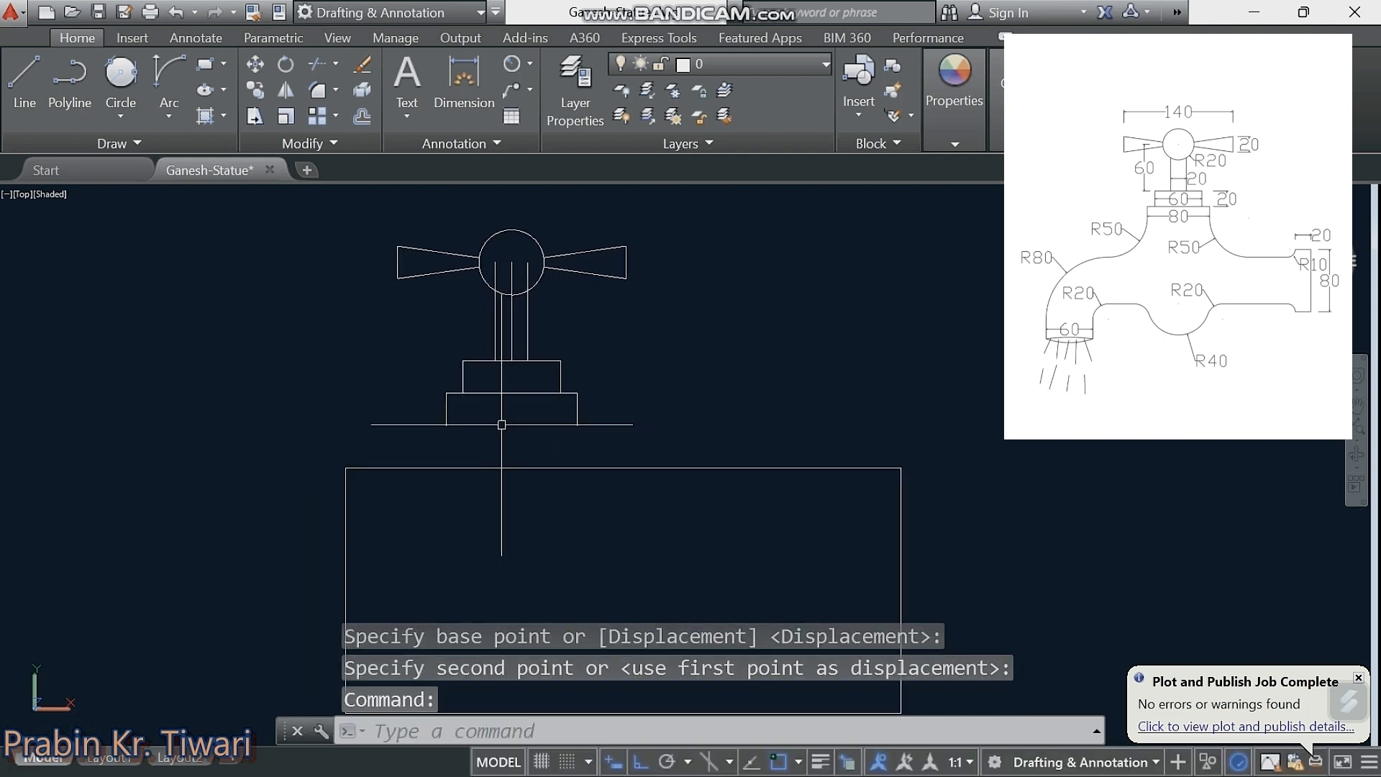
text(l)
key(Return)
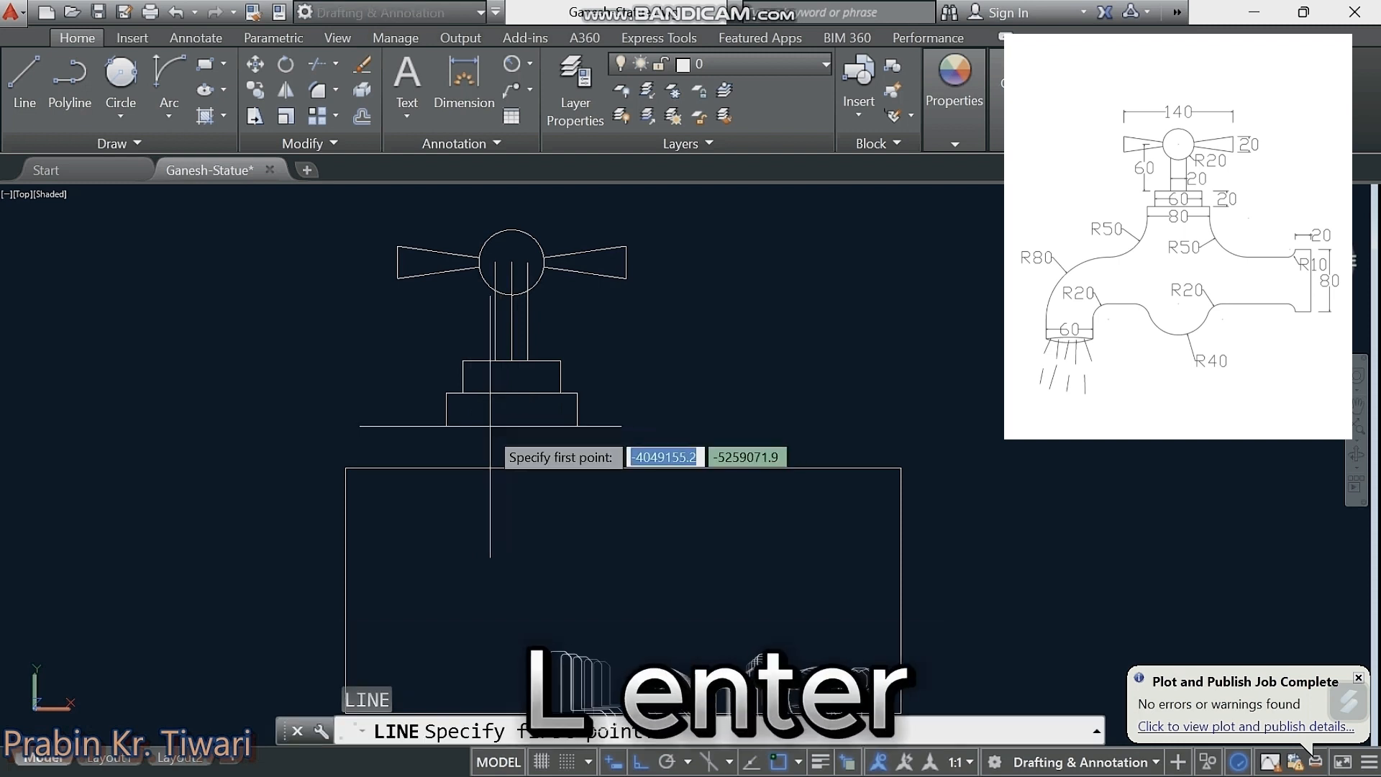
click(446, 425)
click(576, 425)
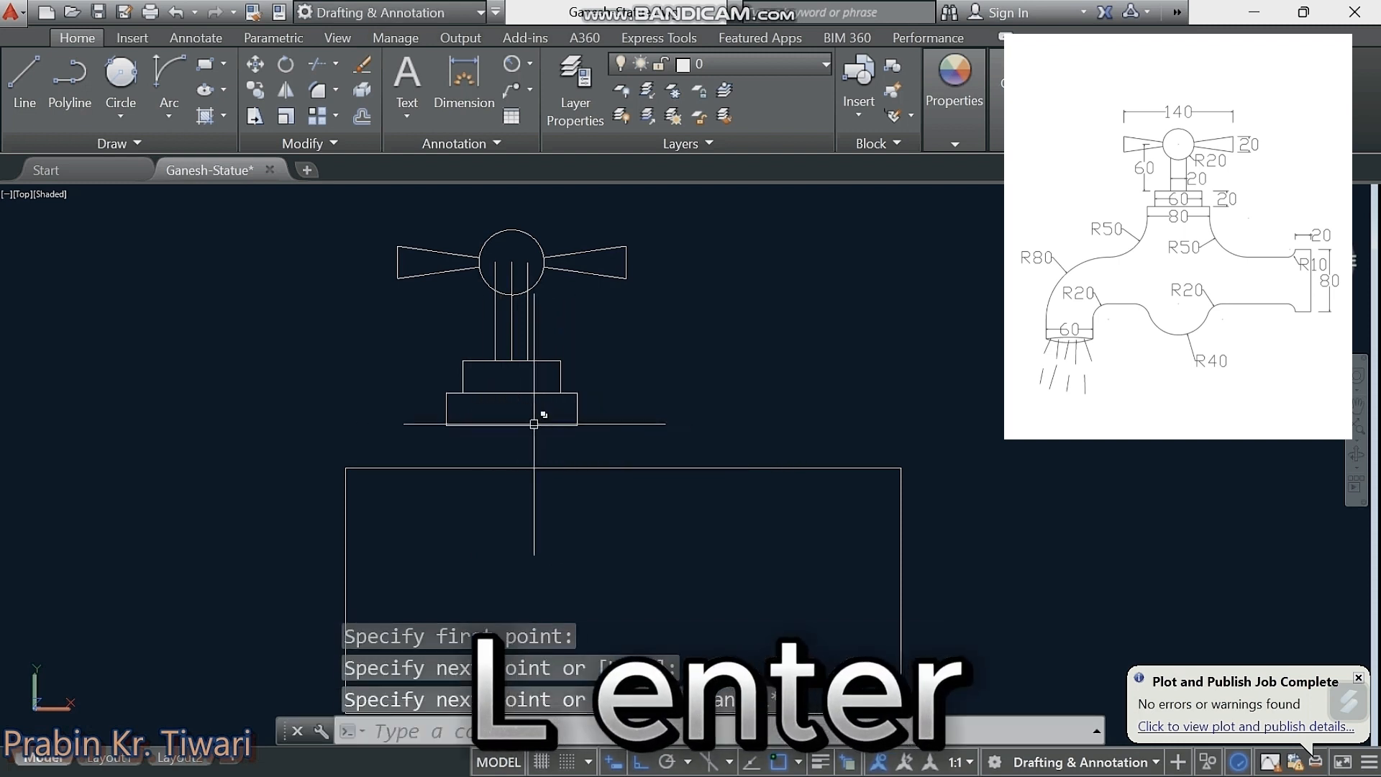
key(Escape)
Step: Move the 340 by 150 mm rectangle by its top edge's midpoint to the midpoint of the lower collar's bottom line
middle_drag(525, 447, 525, 426)
click(631, 426)
click(597, 476)
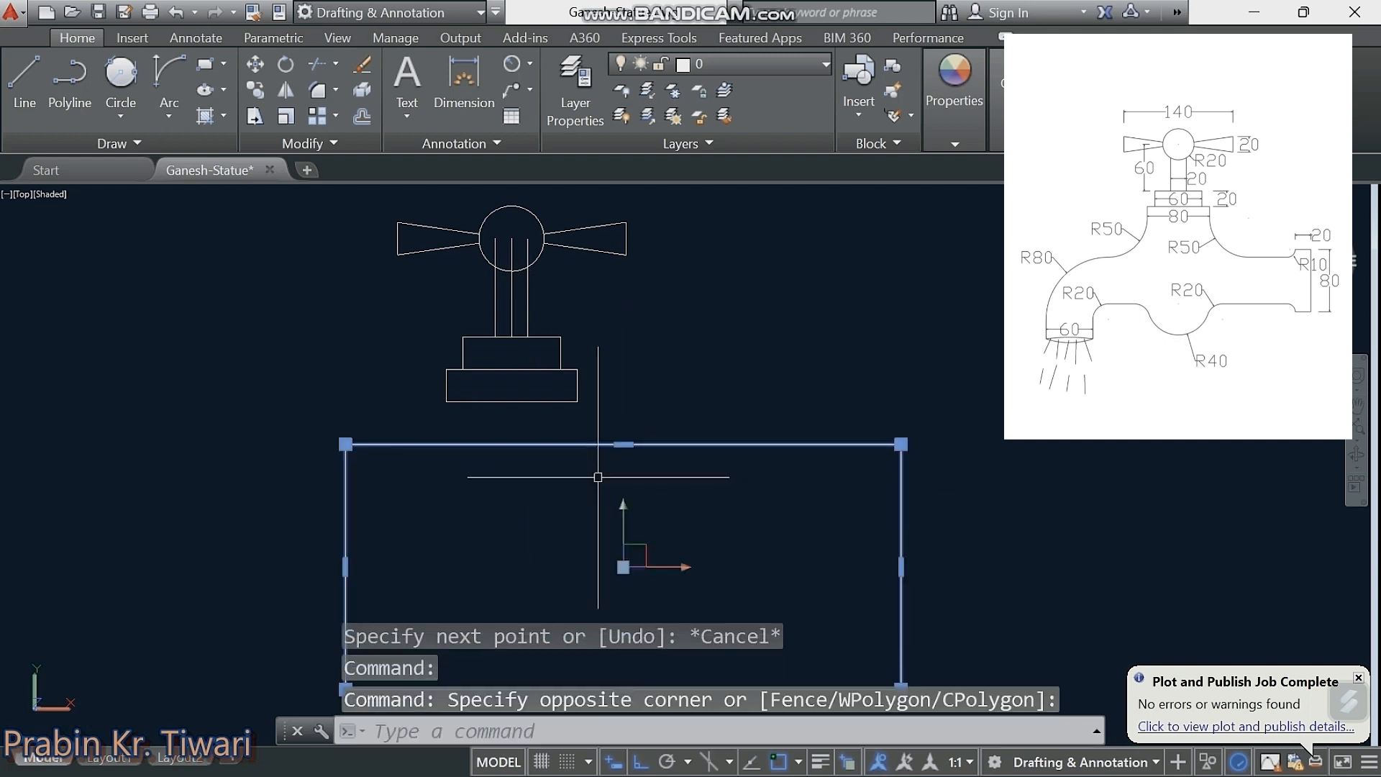
right_click(598, 477)
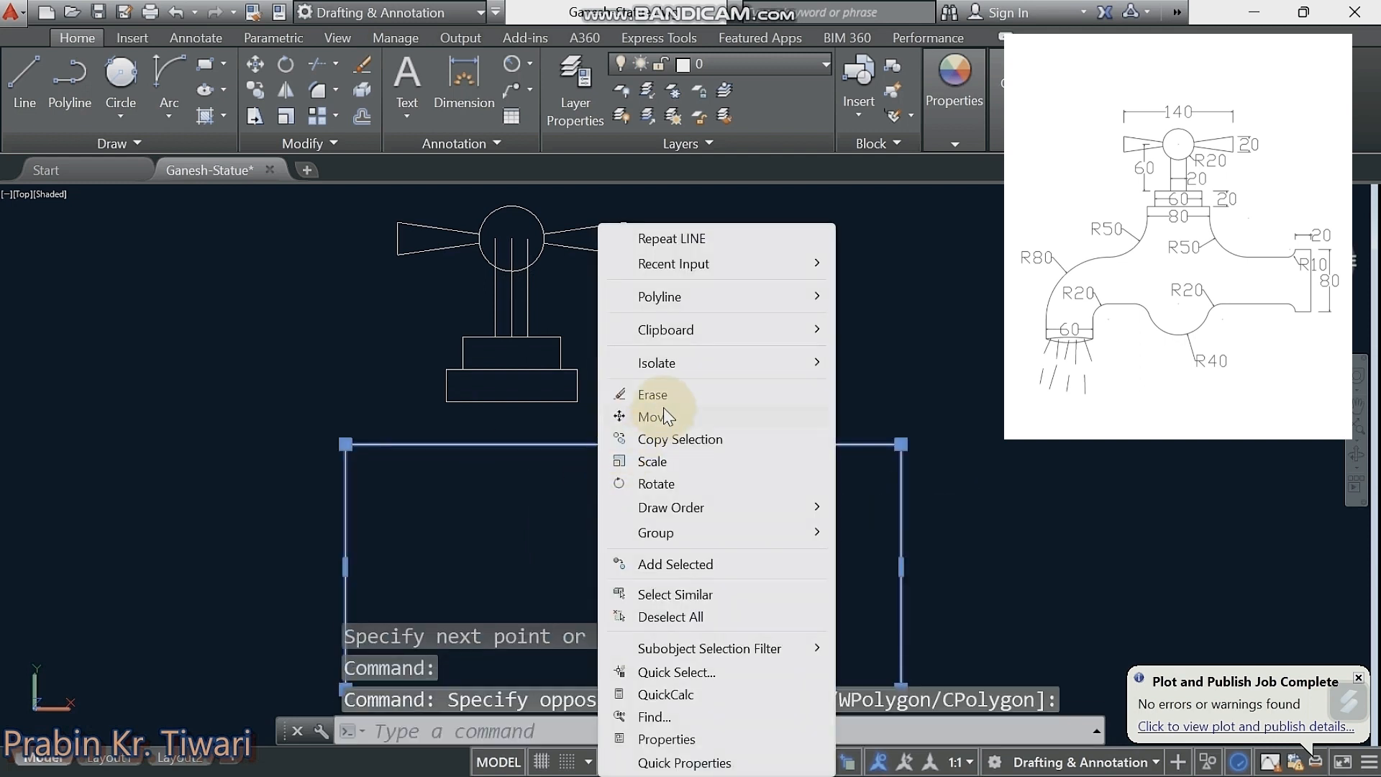
click(663, 417)
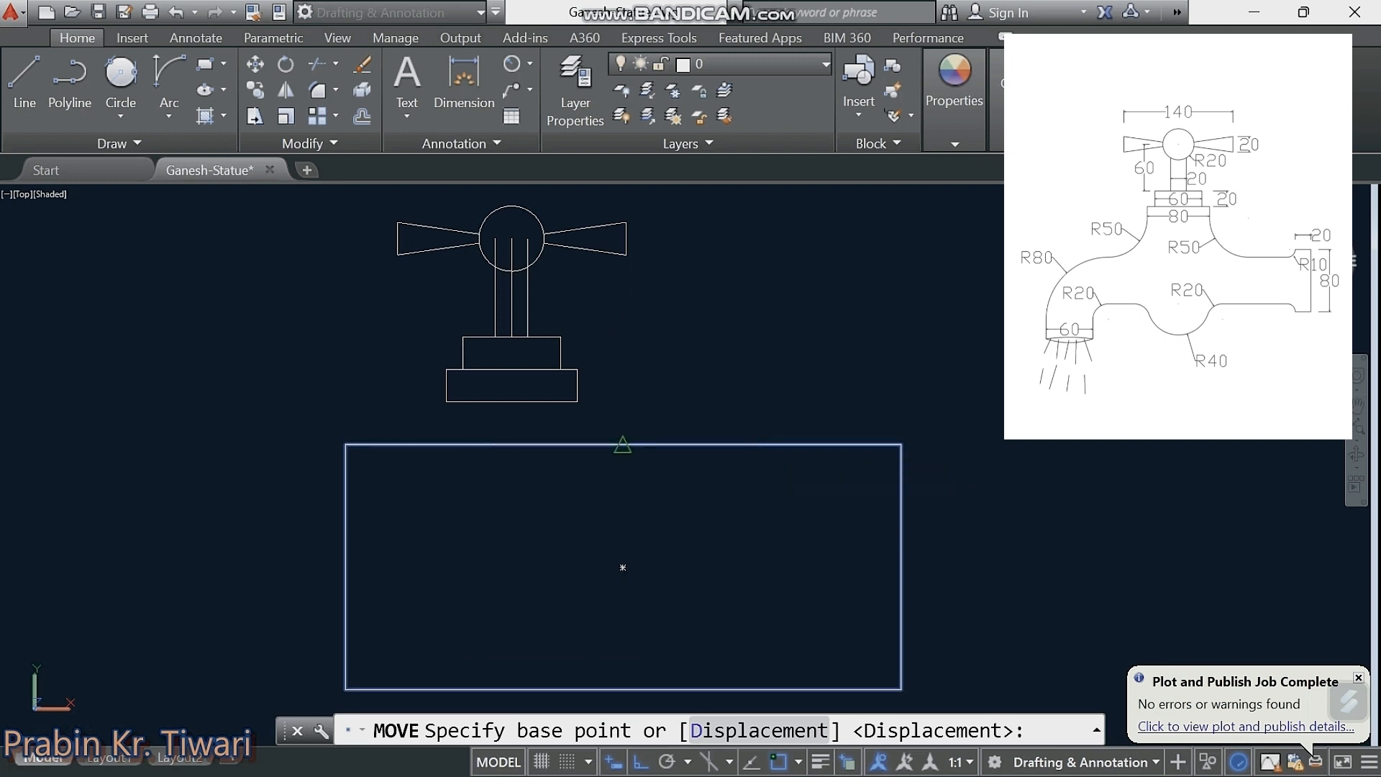
click(623, 446)
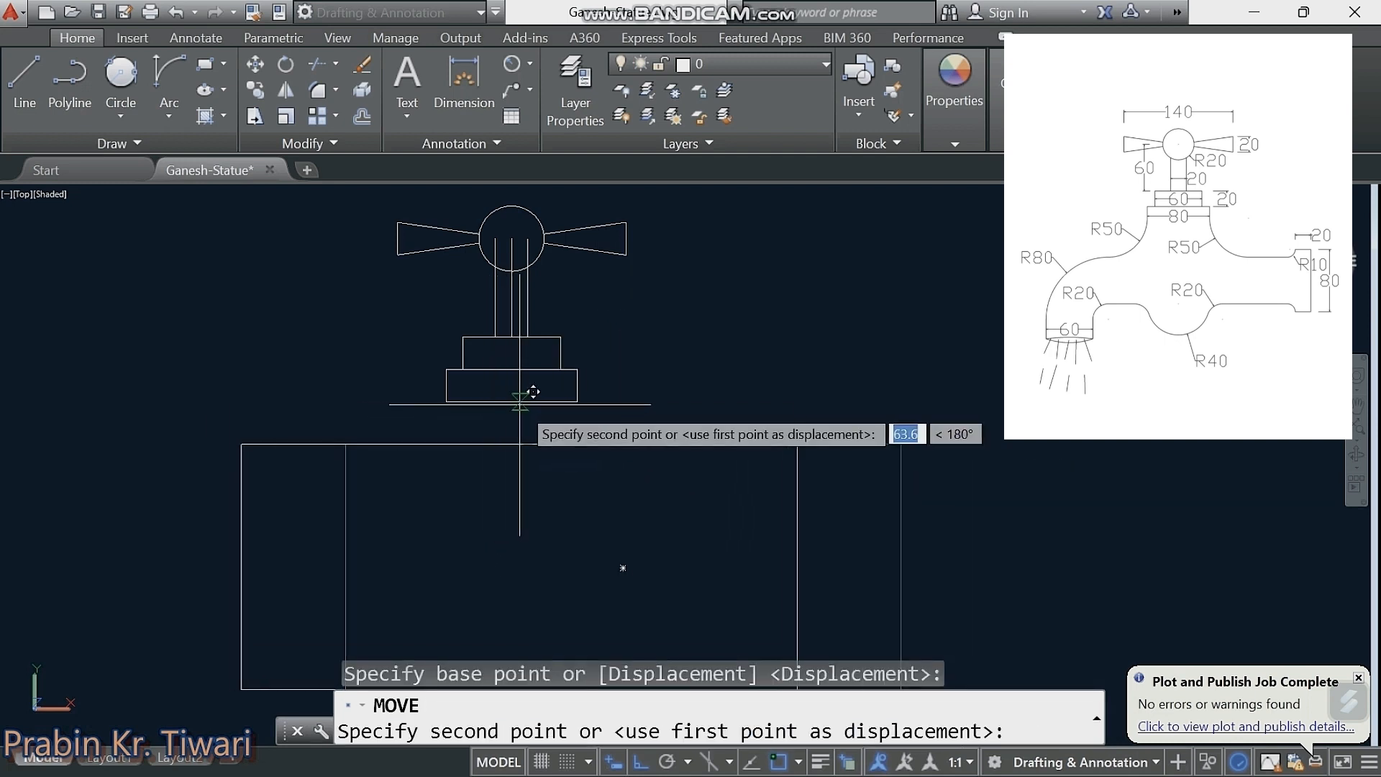
click(511, 401)
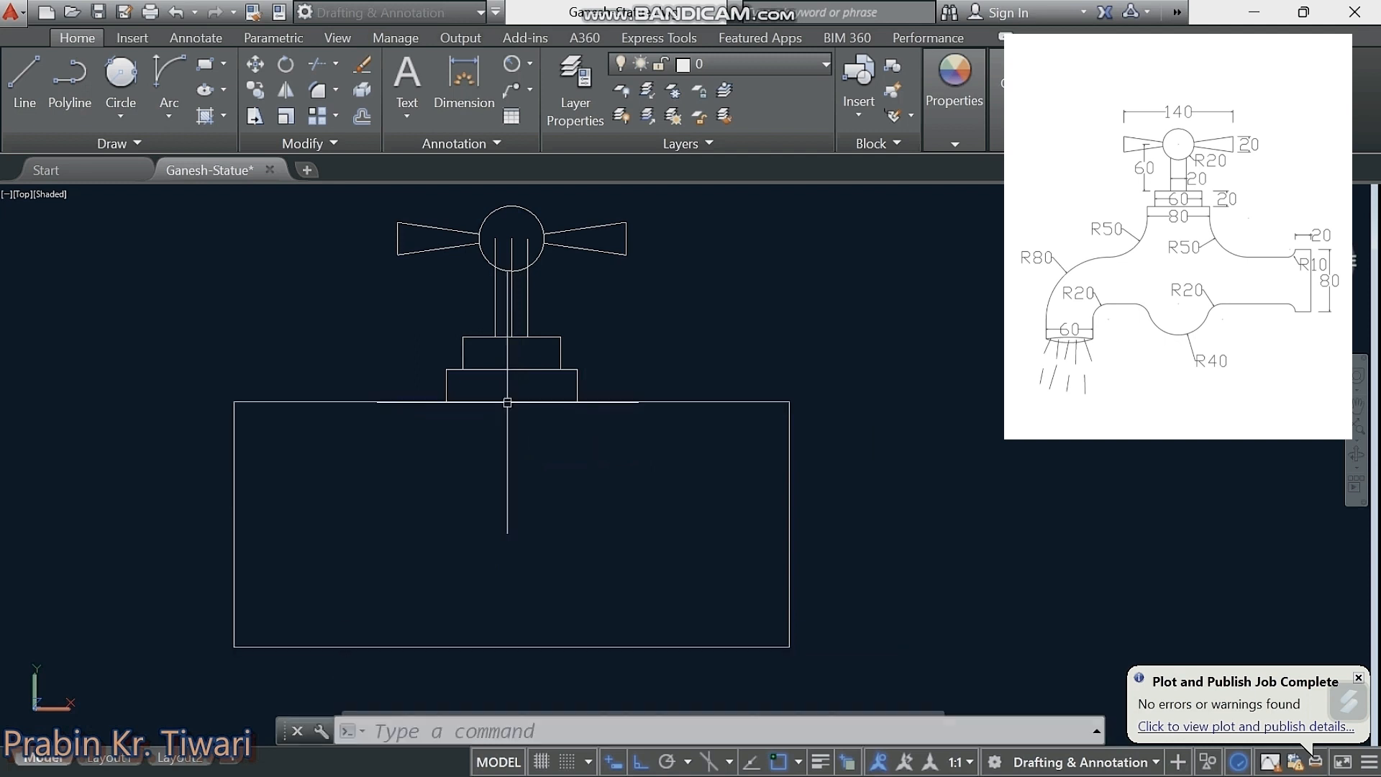
Step: Delete the lower collar's bottom line and trim the body rectangle's top edge between the collar's two sides
middle_drag(570, 483, 580, 458)
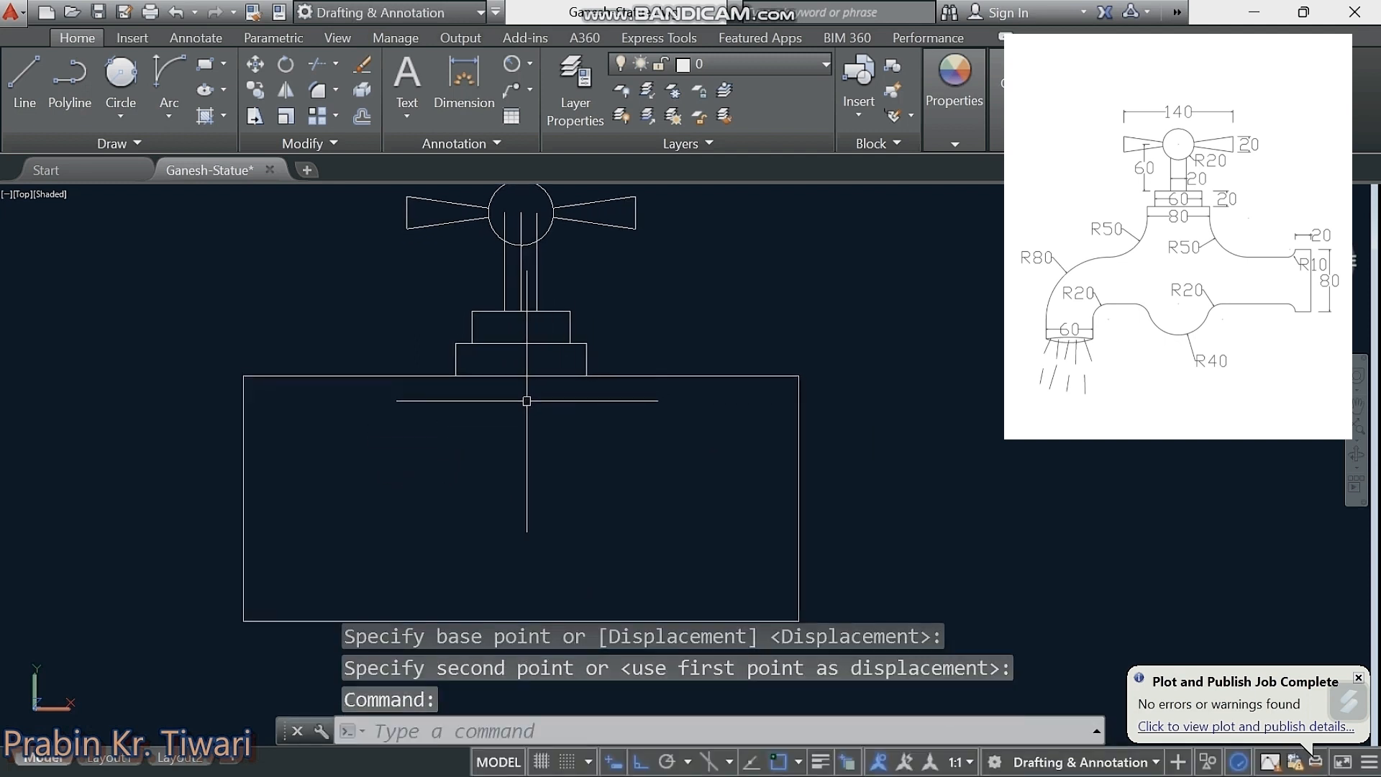
click(529, 373)
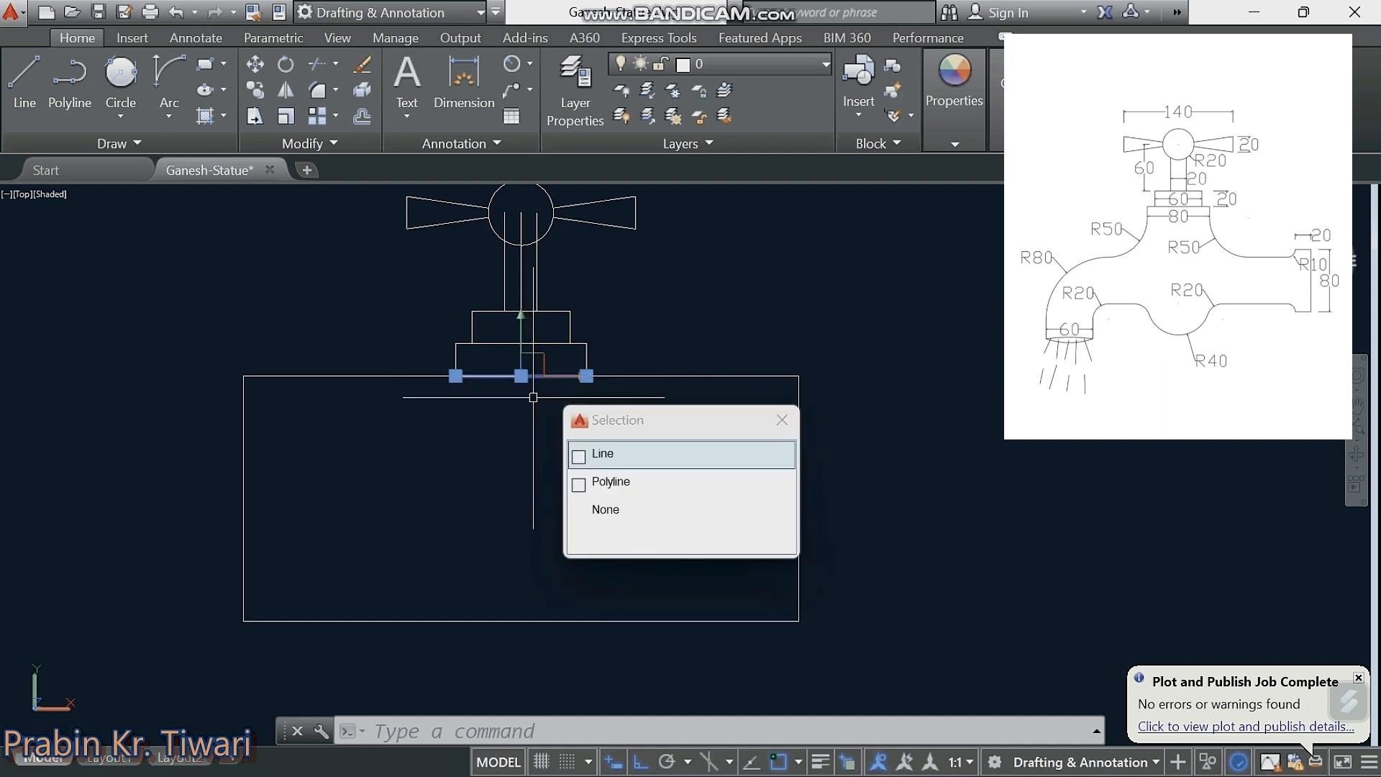
click(586, 456)
key(Delete)
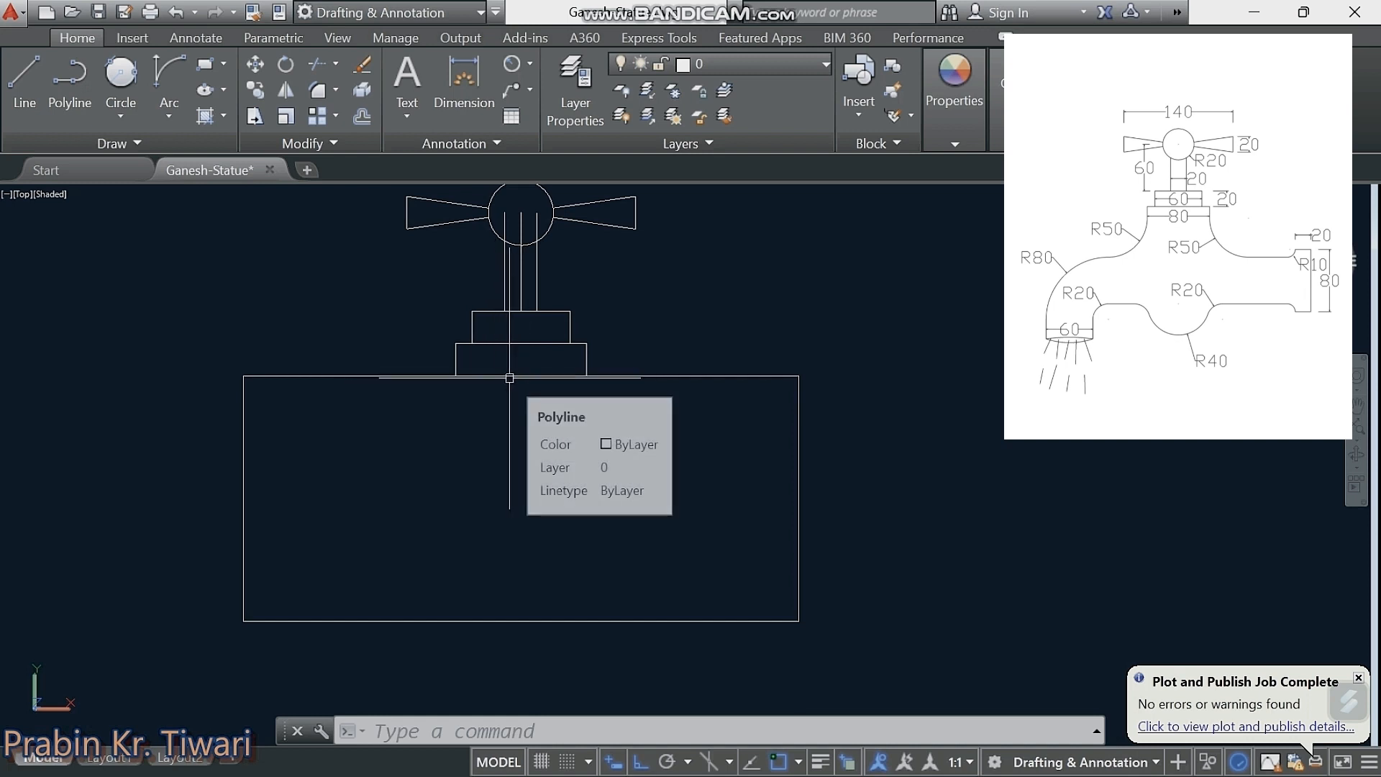
text(tr)
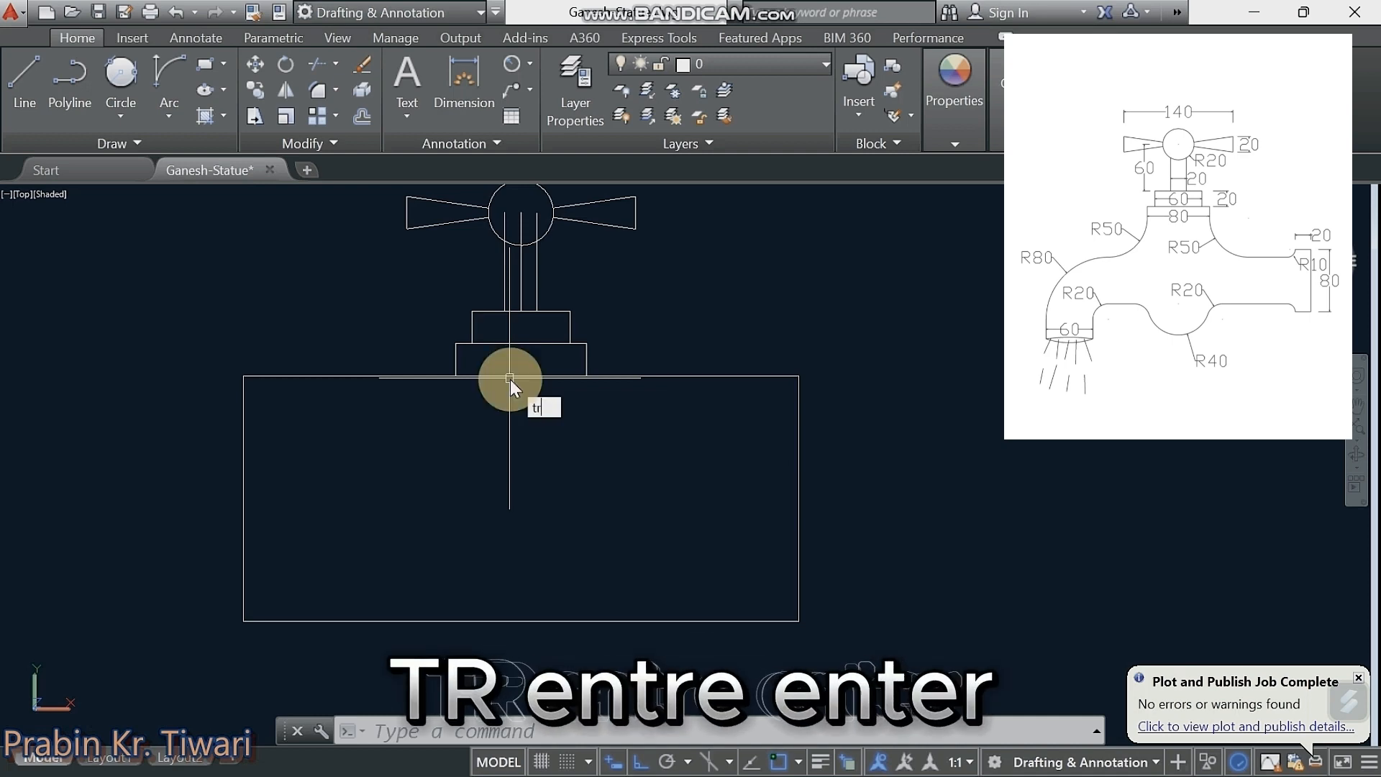
key(Return)
key(Return)
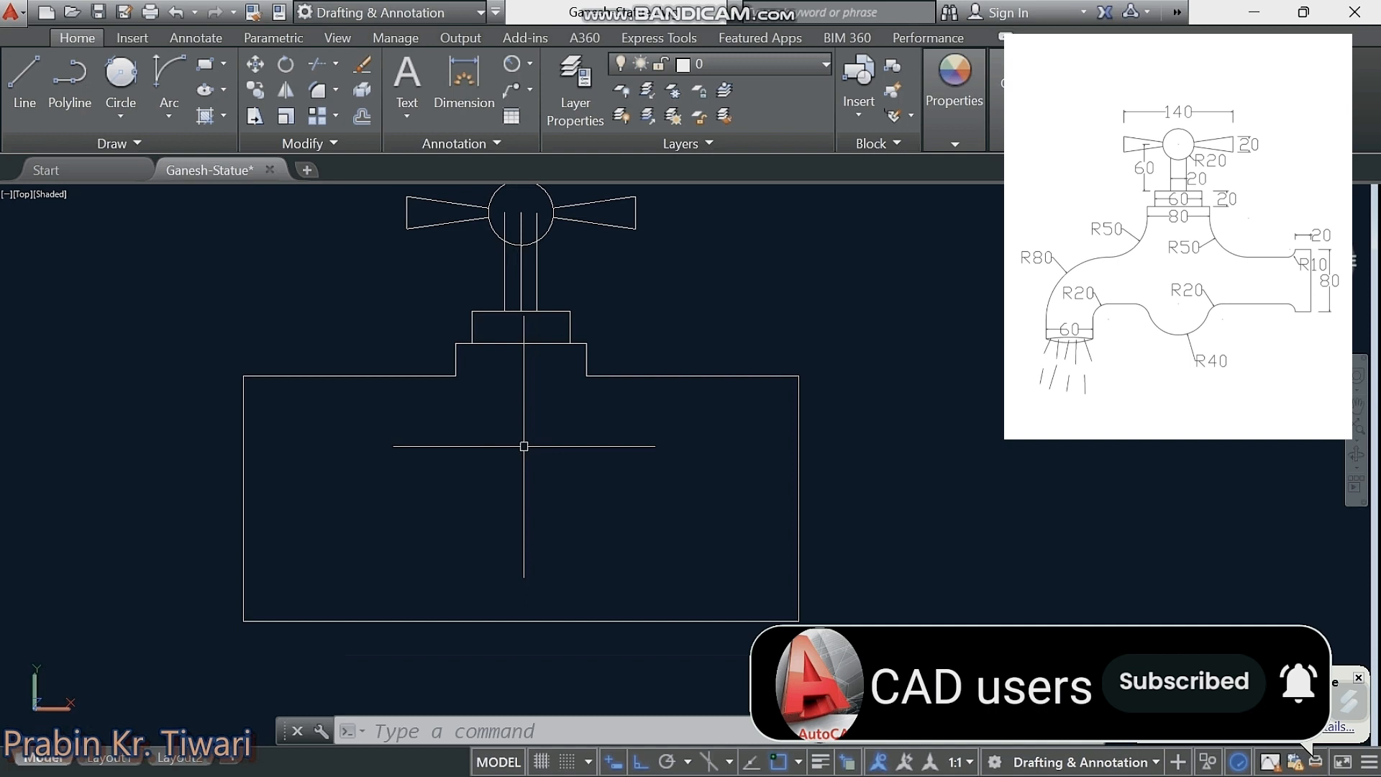
Step: Draw a horizontal centre line across the body rectangle from one vertical side's midpoint to the other's
text(l)
key(Return)
click(244, 499)
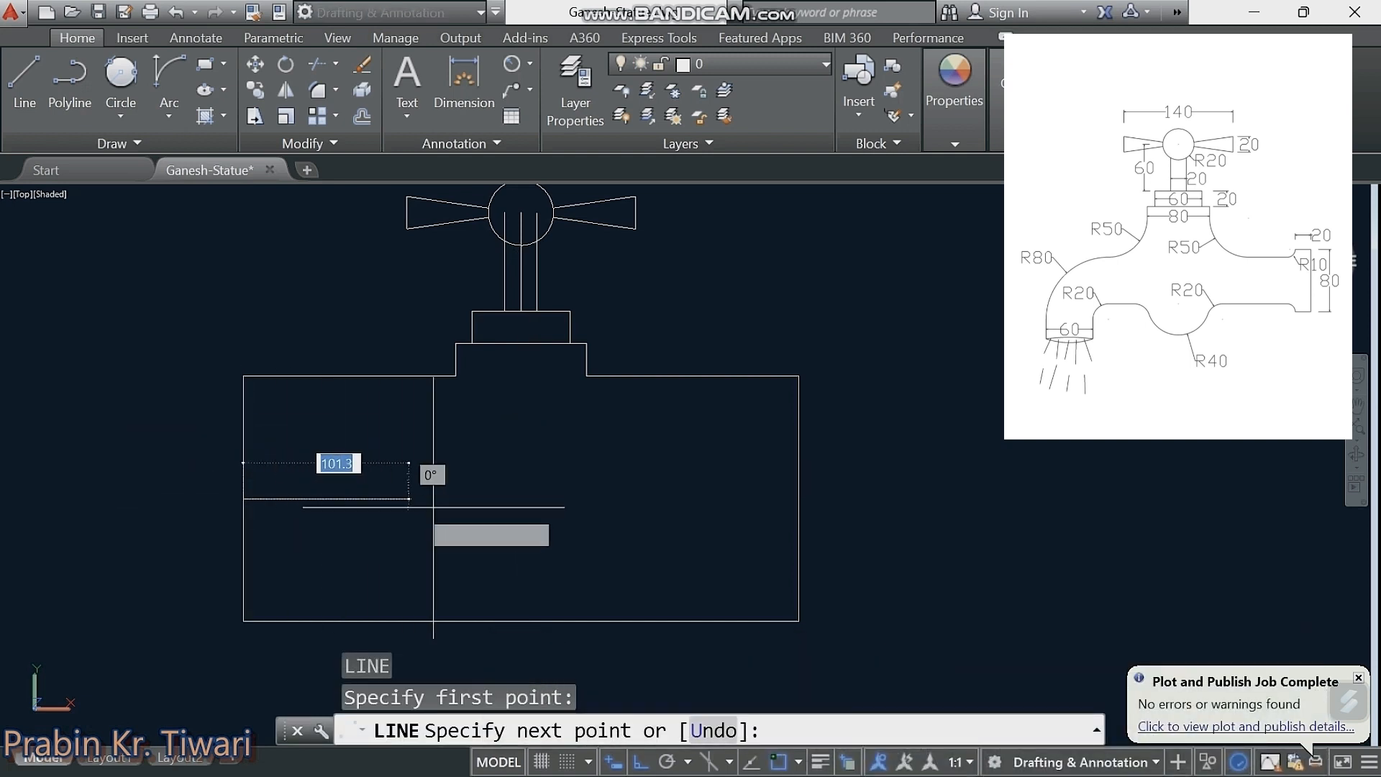
click(796, 497)
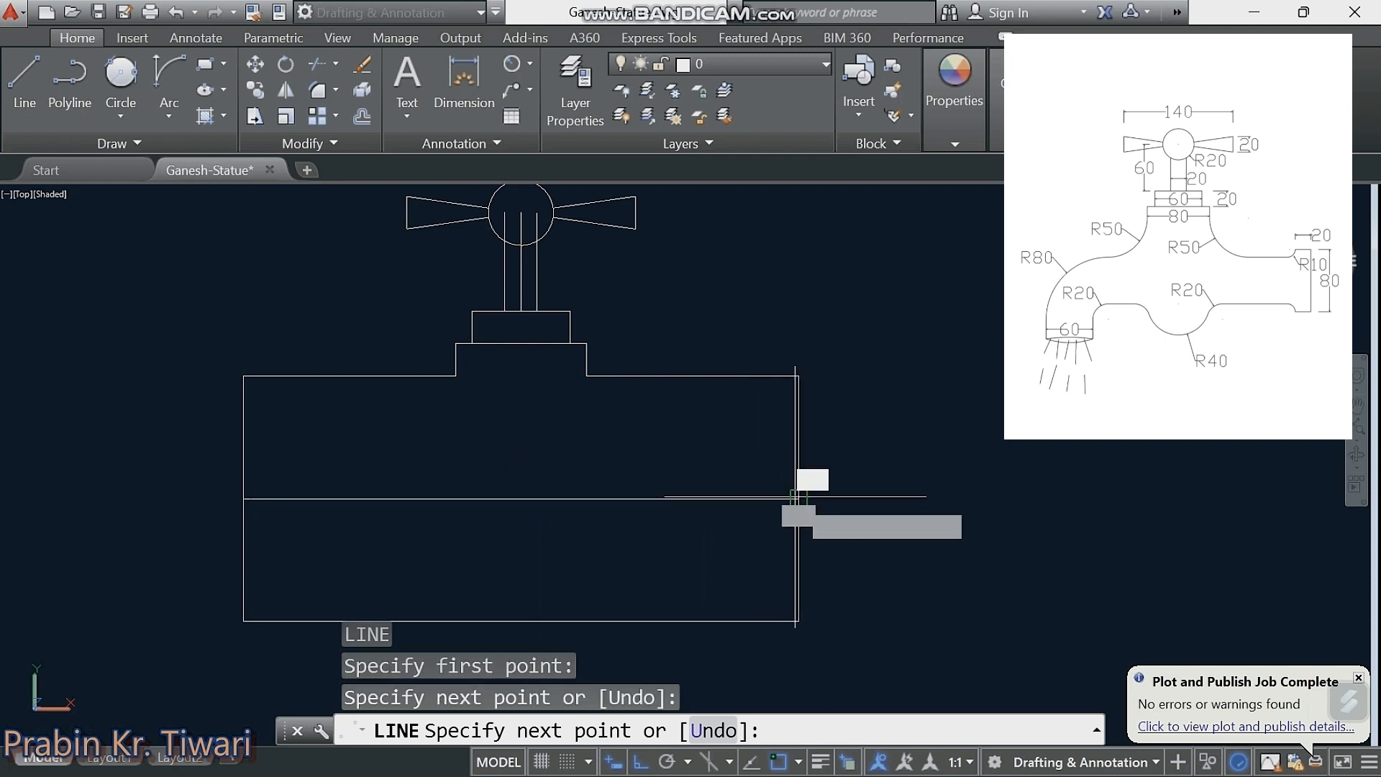
Step: Offset the body's horizontal centre line by 40 mm once above and once below it
key(Escape)
mouse_move(635, 475)
middle_down()
mouse_move(654, 454)
mouse_move(650, 484)
middle_up()
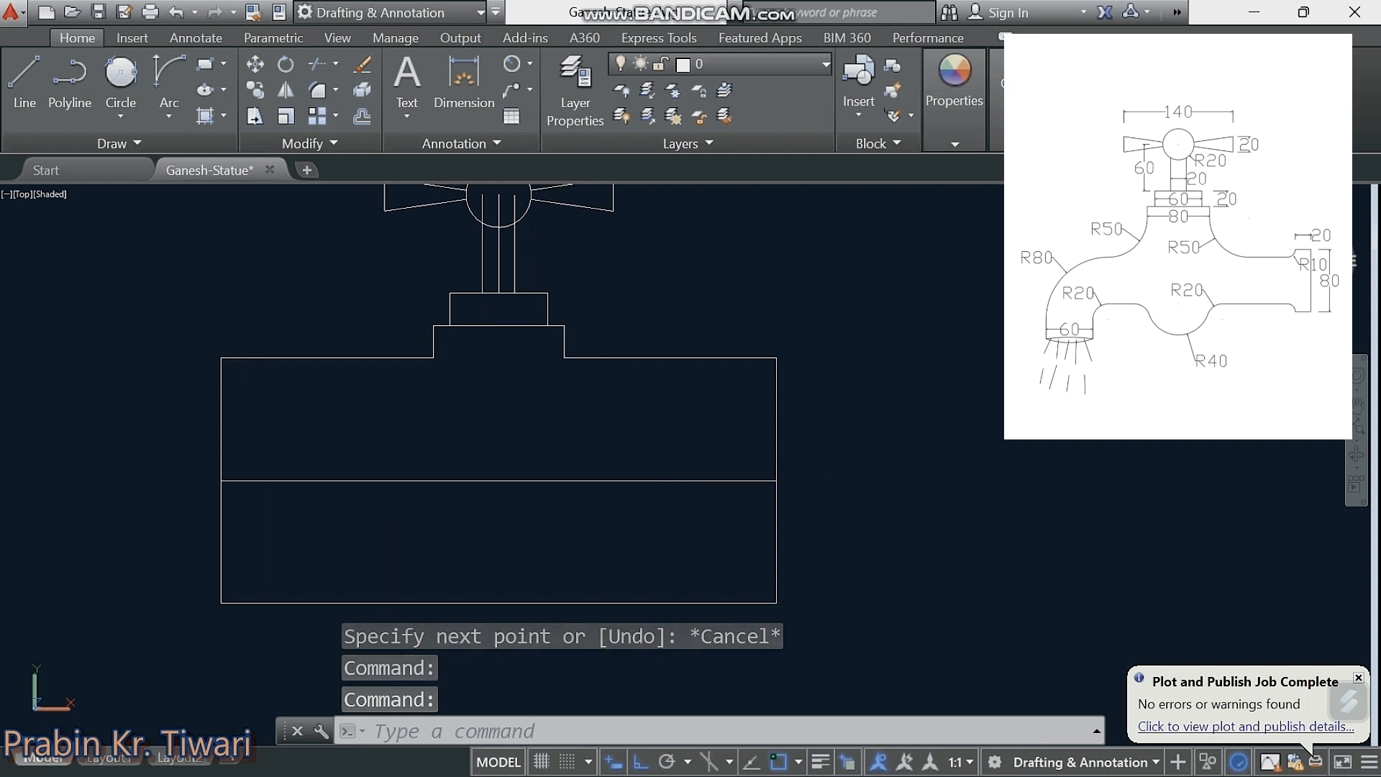
text(OF)
key(Return)
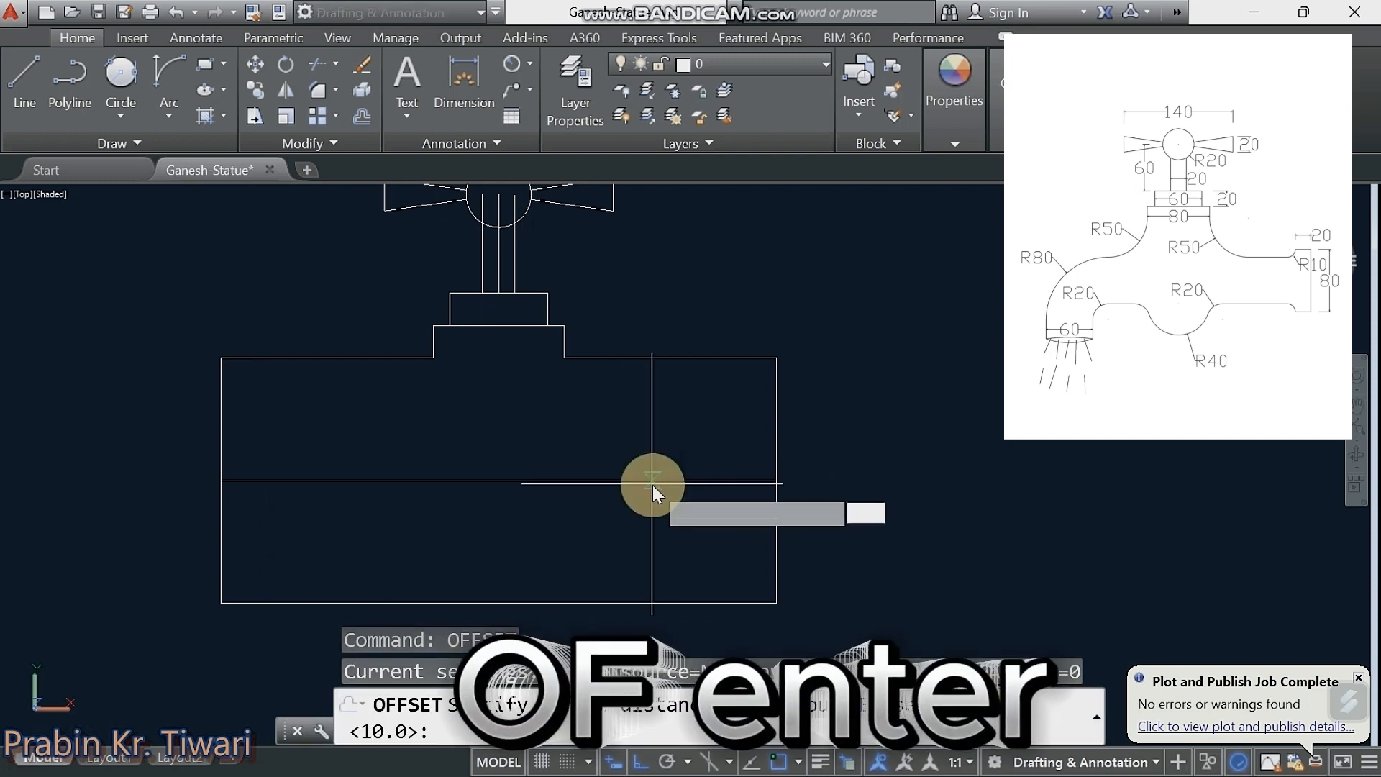
text(40)
key(Return)
click(658, 480)
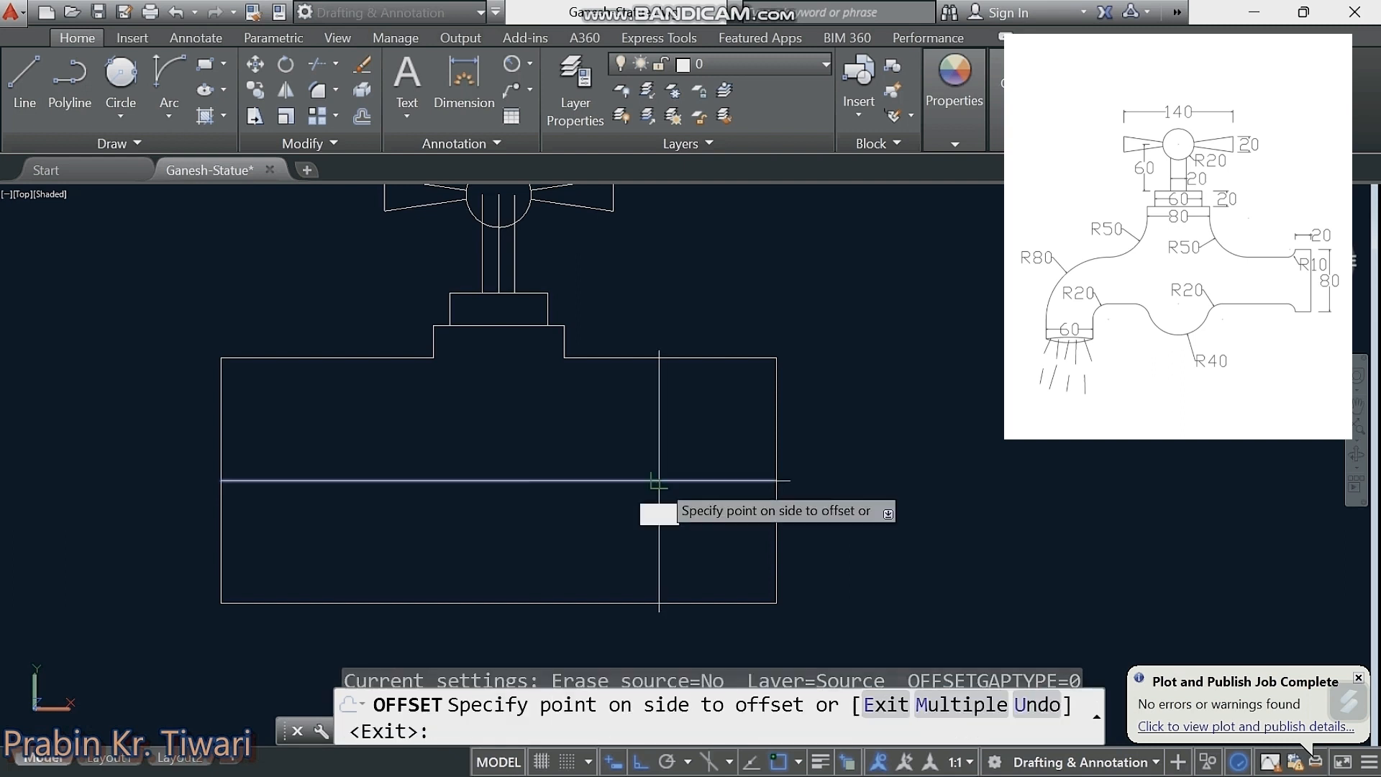
click(657, 441)
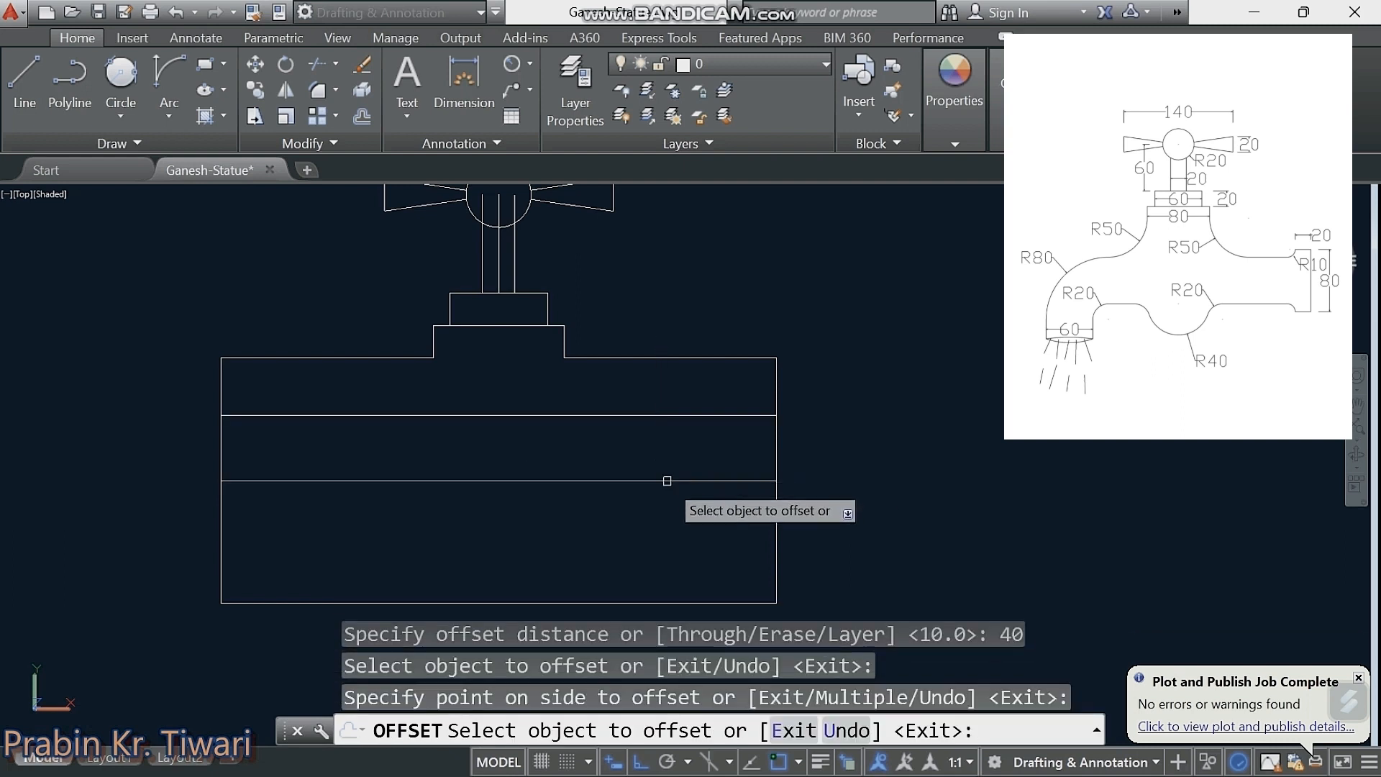
click(666, 480)
click(664, 509)
middle_drag(684, 483, 681, 456)
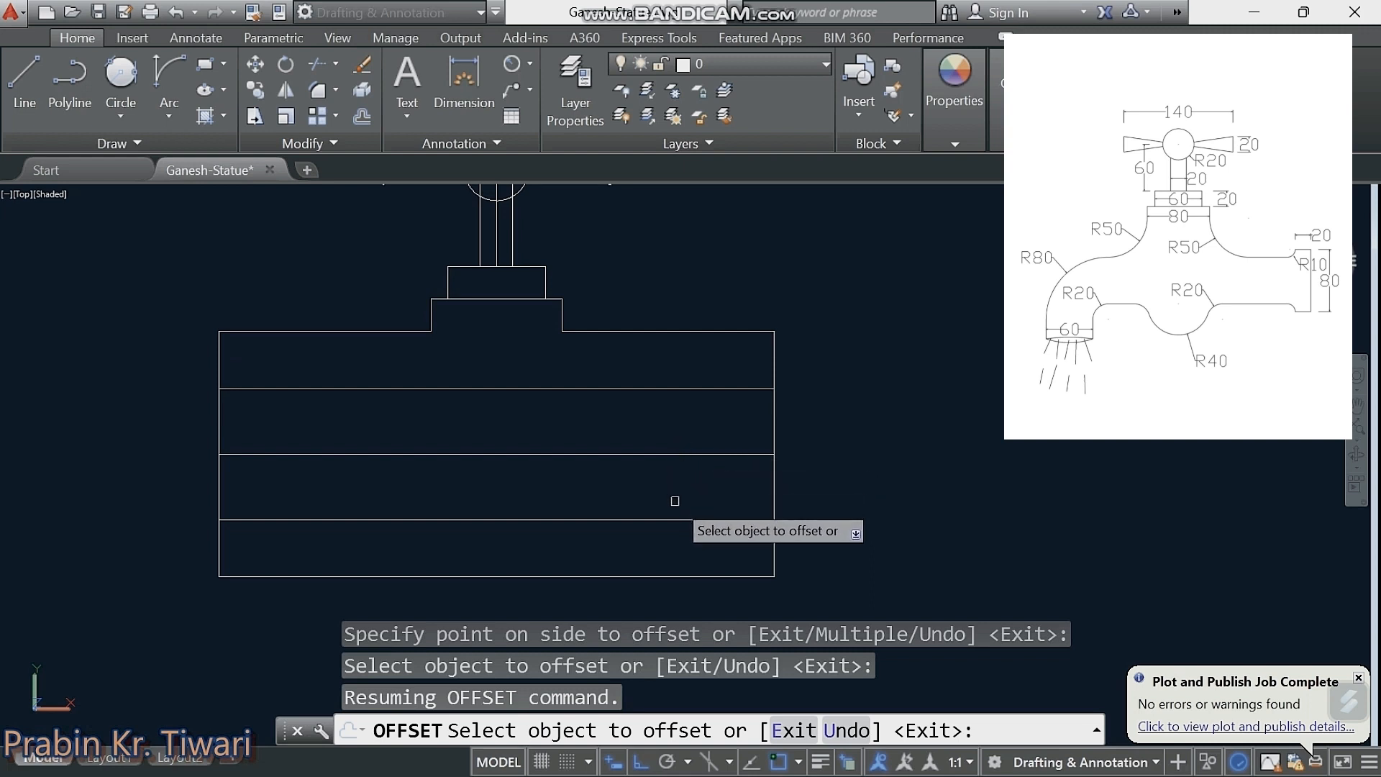
Step: Offset the same horizontal centre line by 30 mm to both its upper and lower sides
click(677, 454)
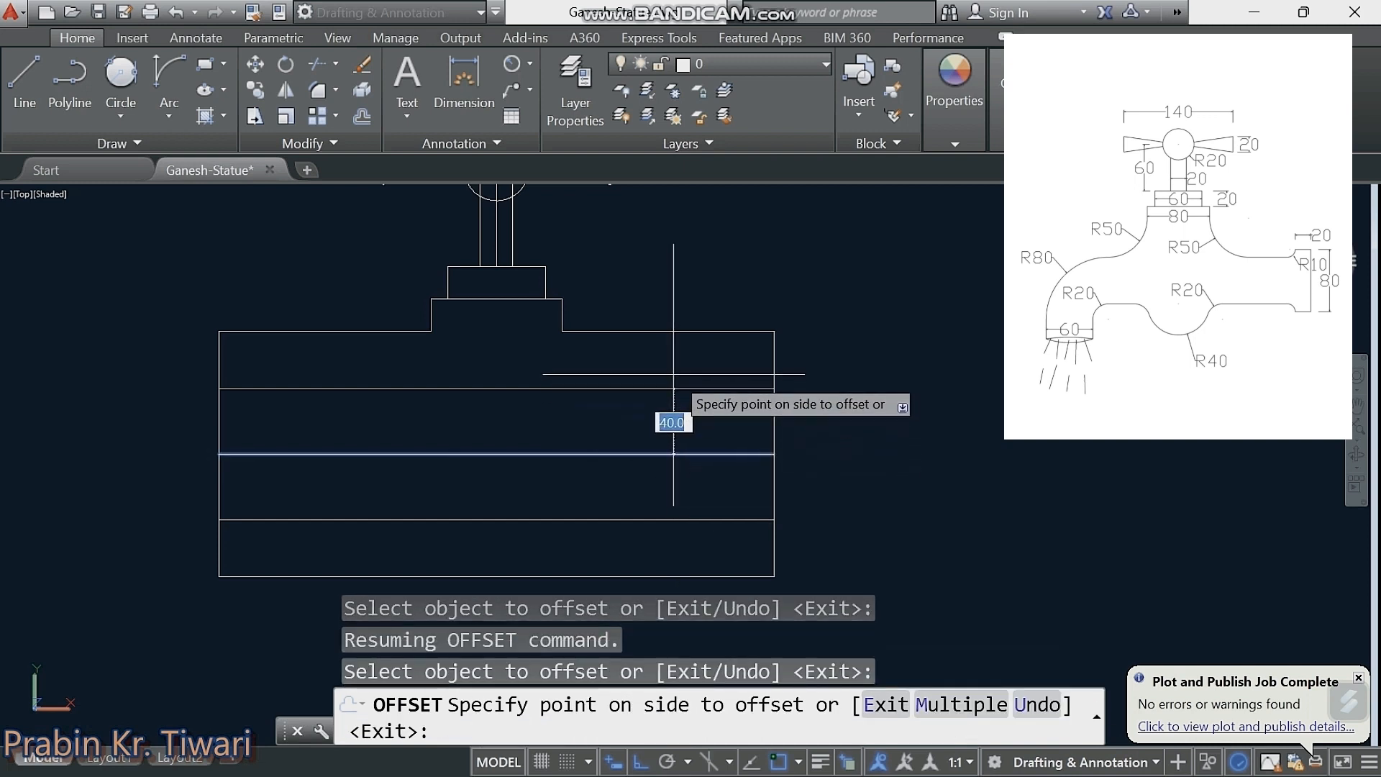
text(30)
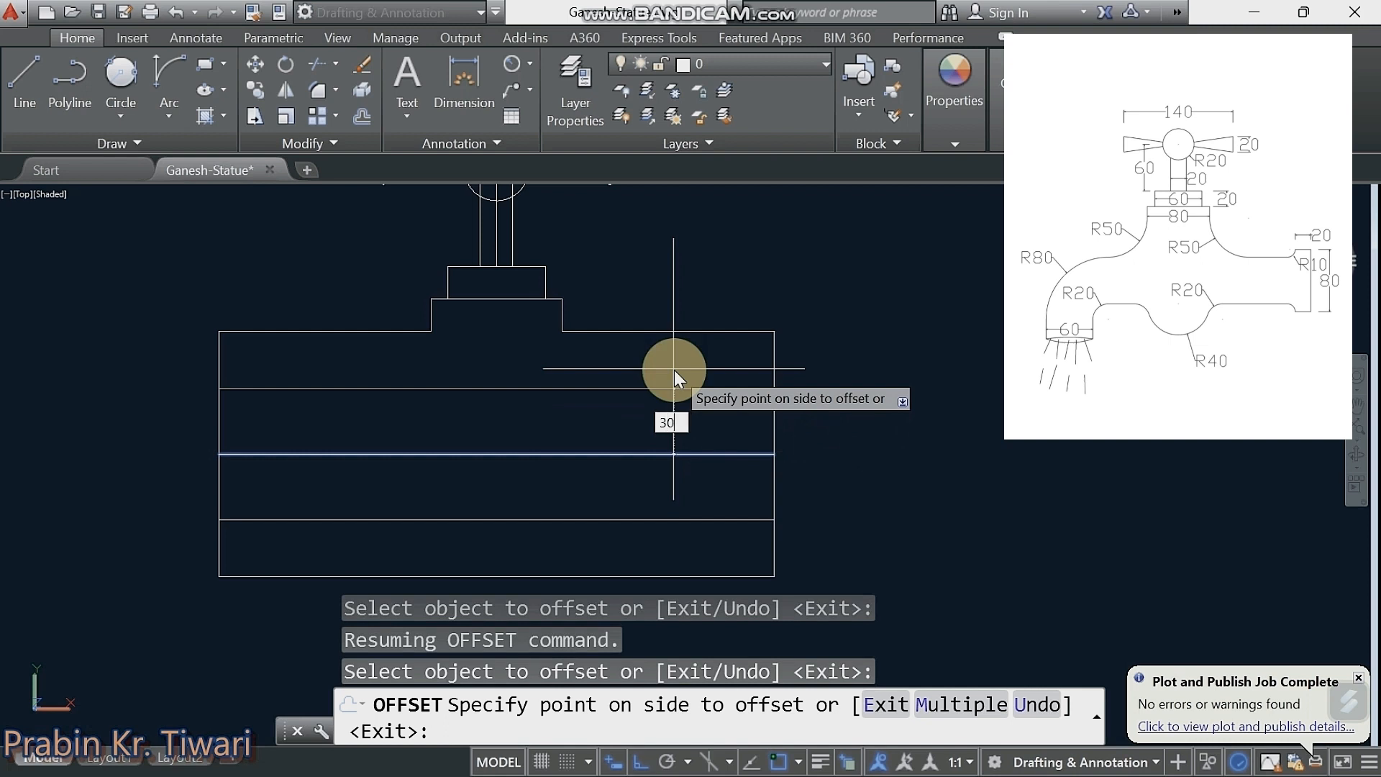
key(Return)
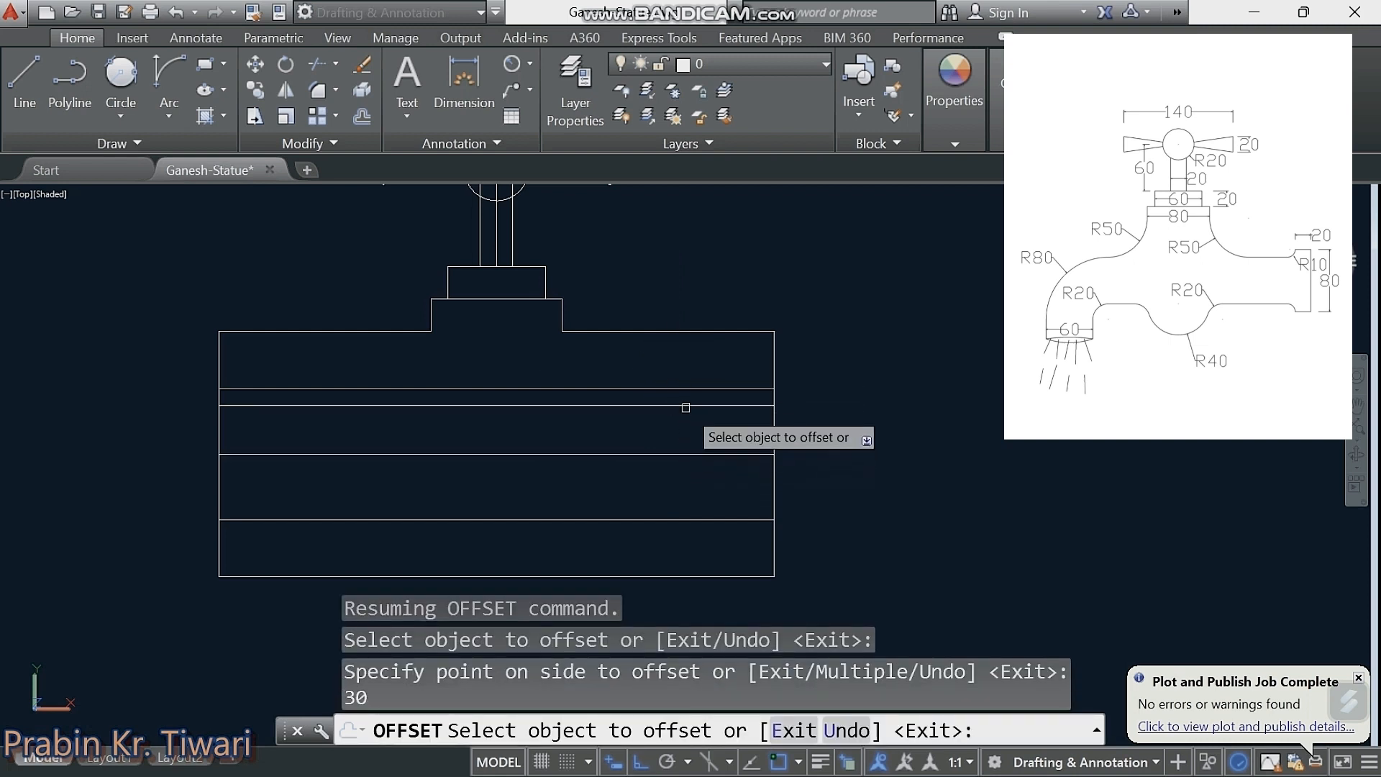
click(684, 453)
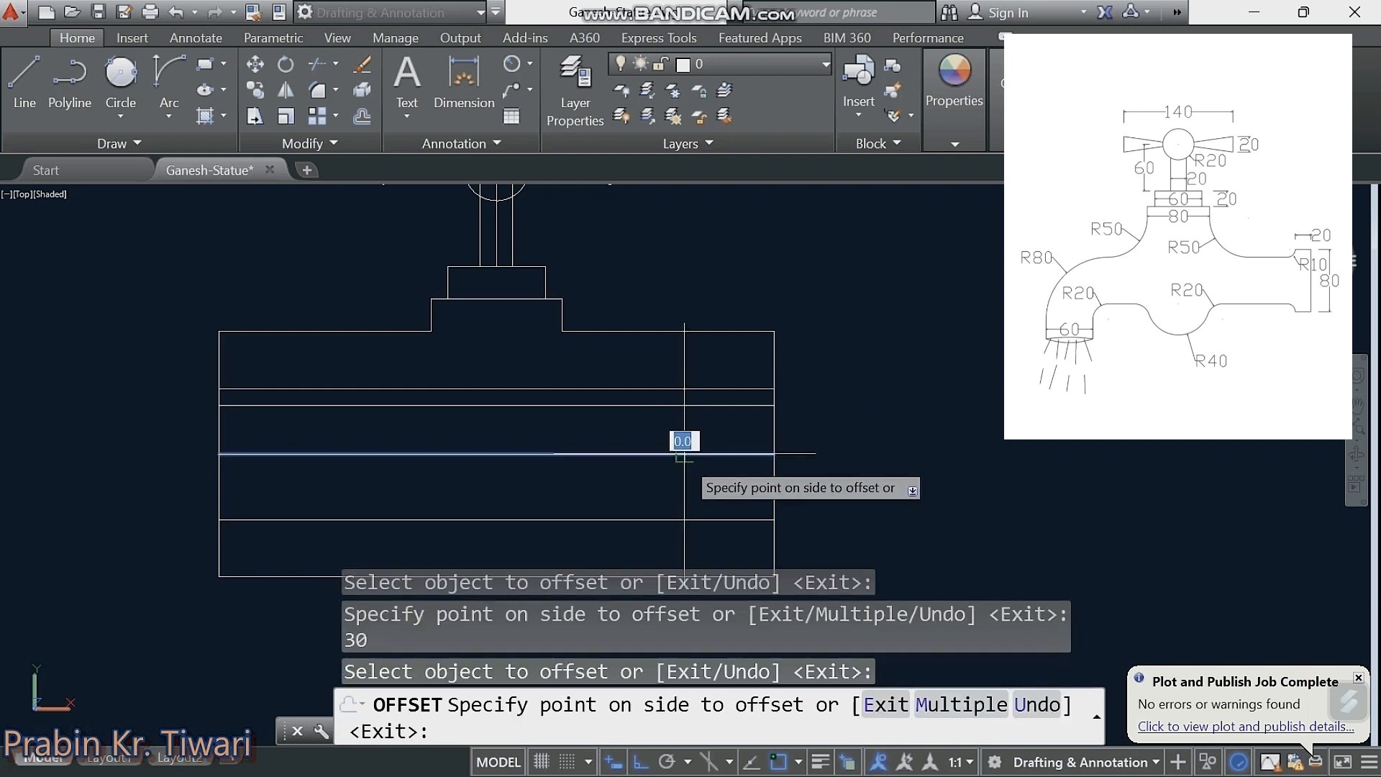
middle_drag(682, 477, 693, 424)
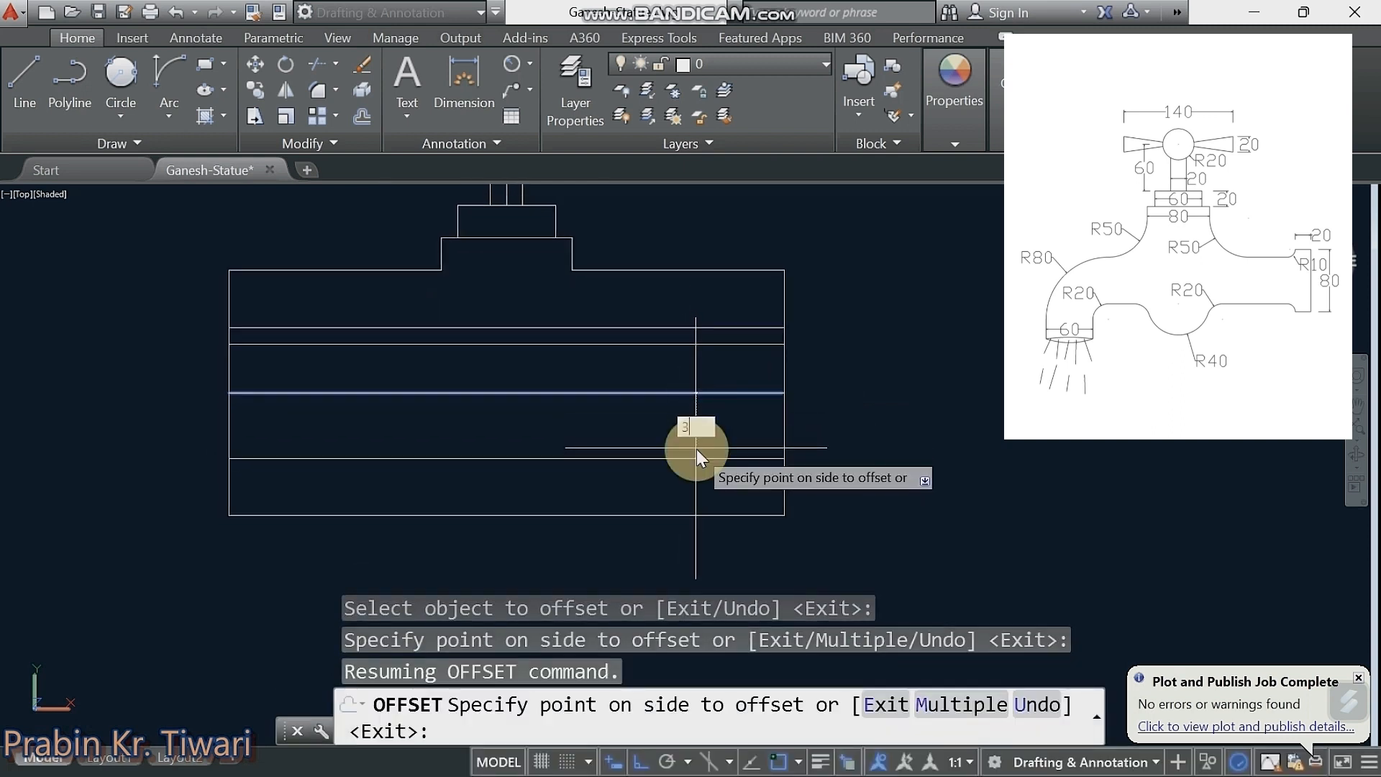
click(696, 449)
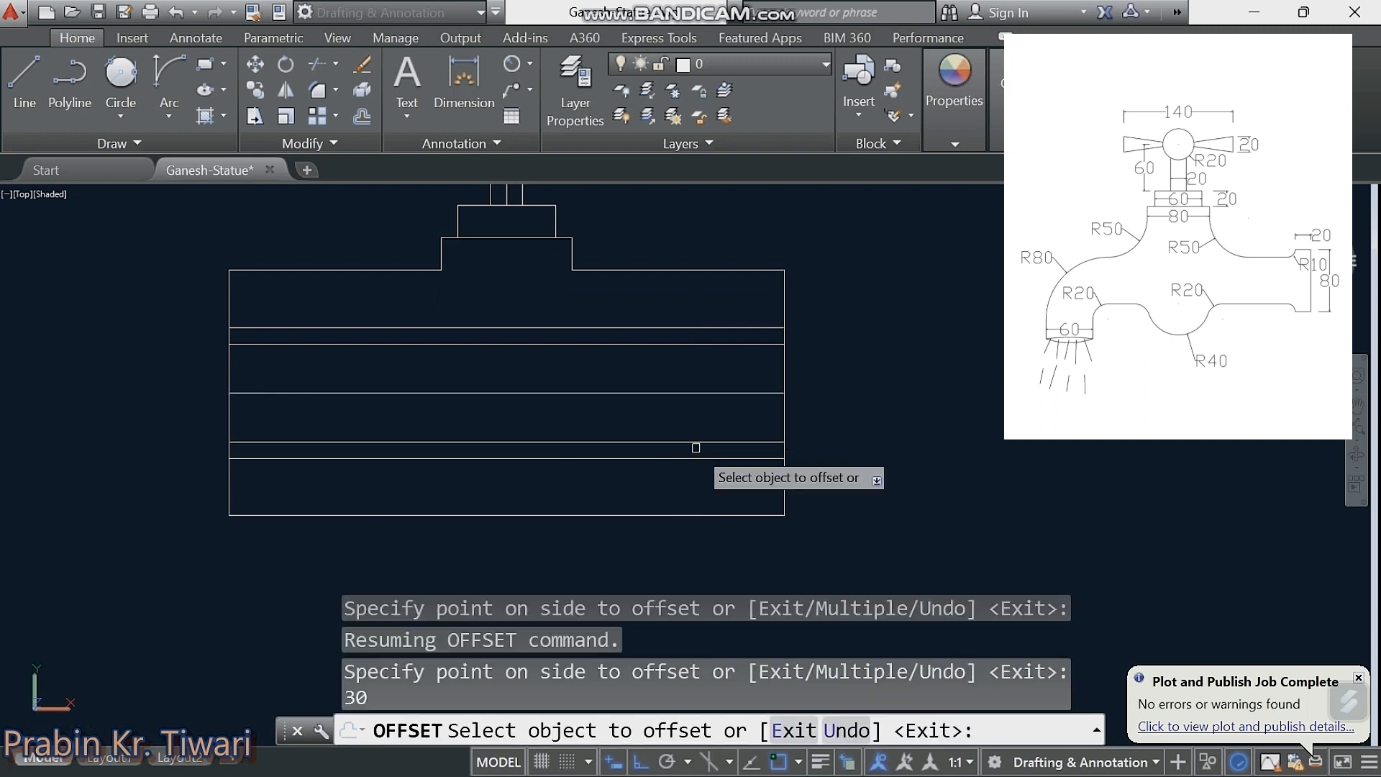
key(Escape)
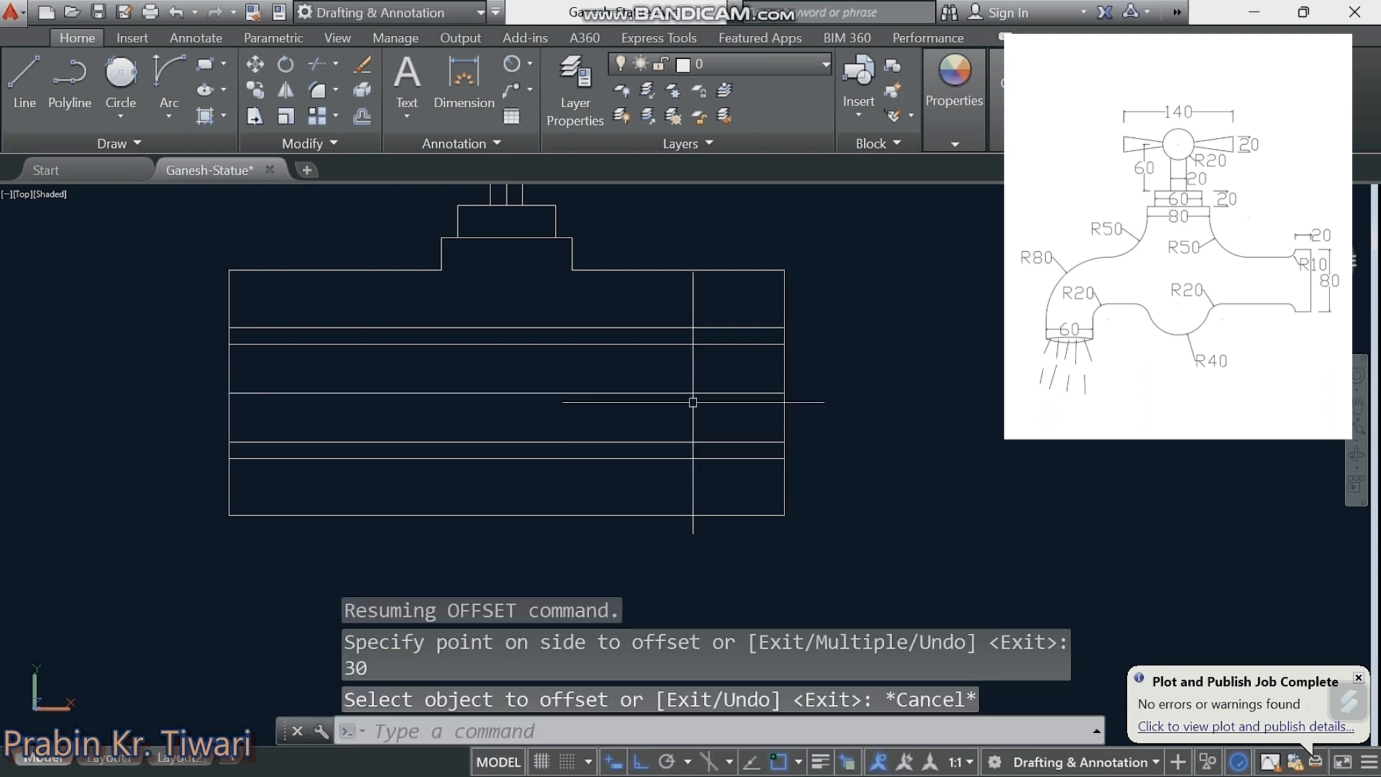
Step: Offset the trimmed body rectangle 20 mm inward
middle_drag(824, 358, 909, 376)
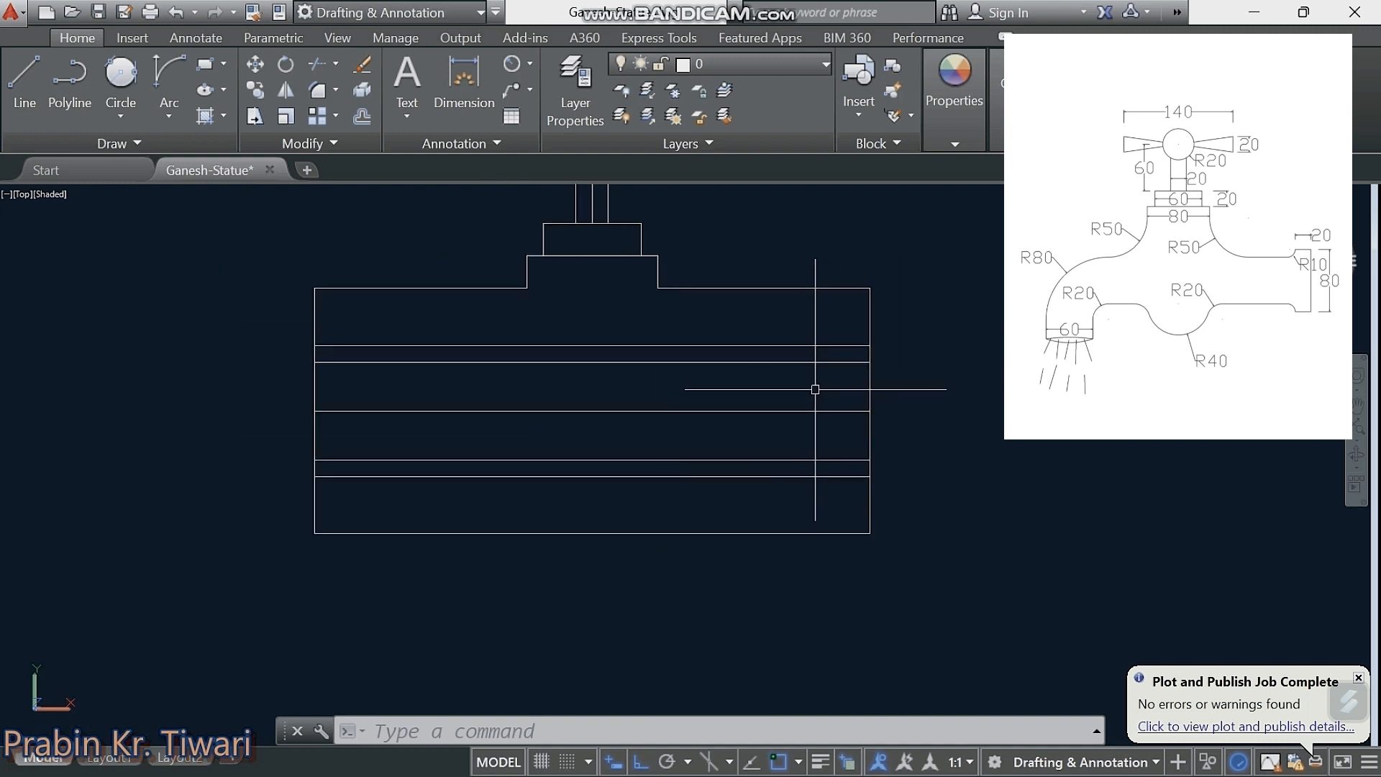
middle_drag(813, 388, 695, 494)
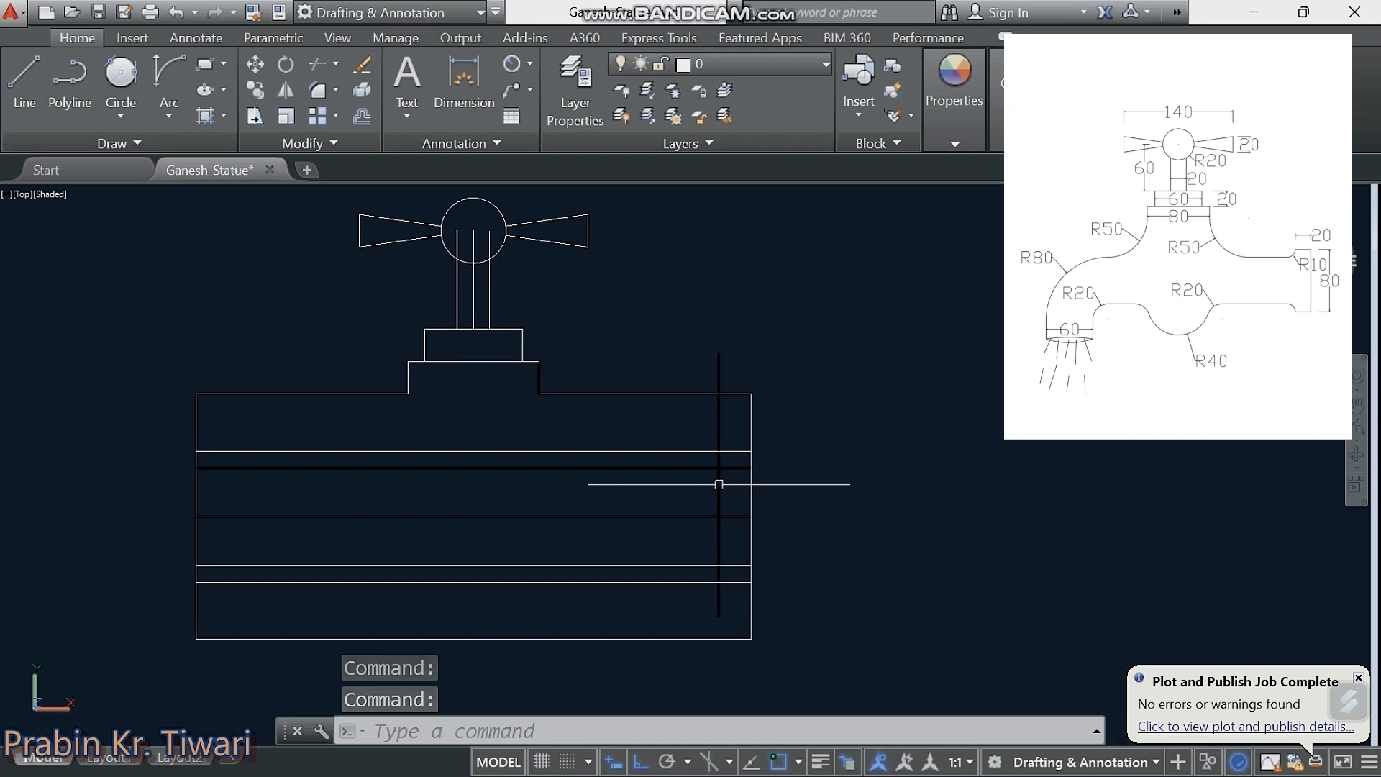
text(OF)
key(Return)
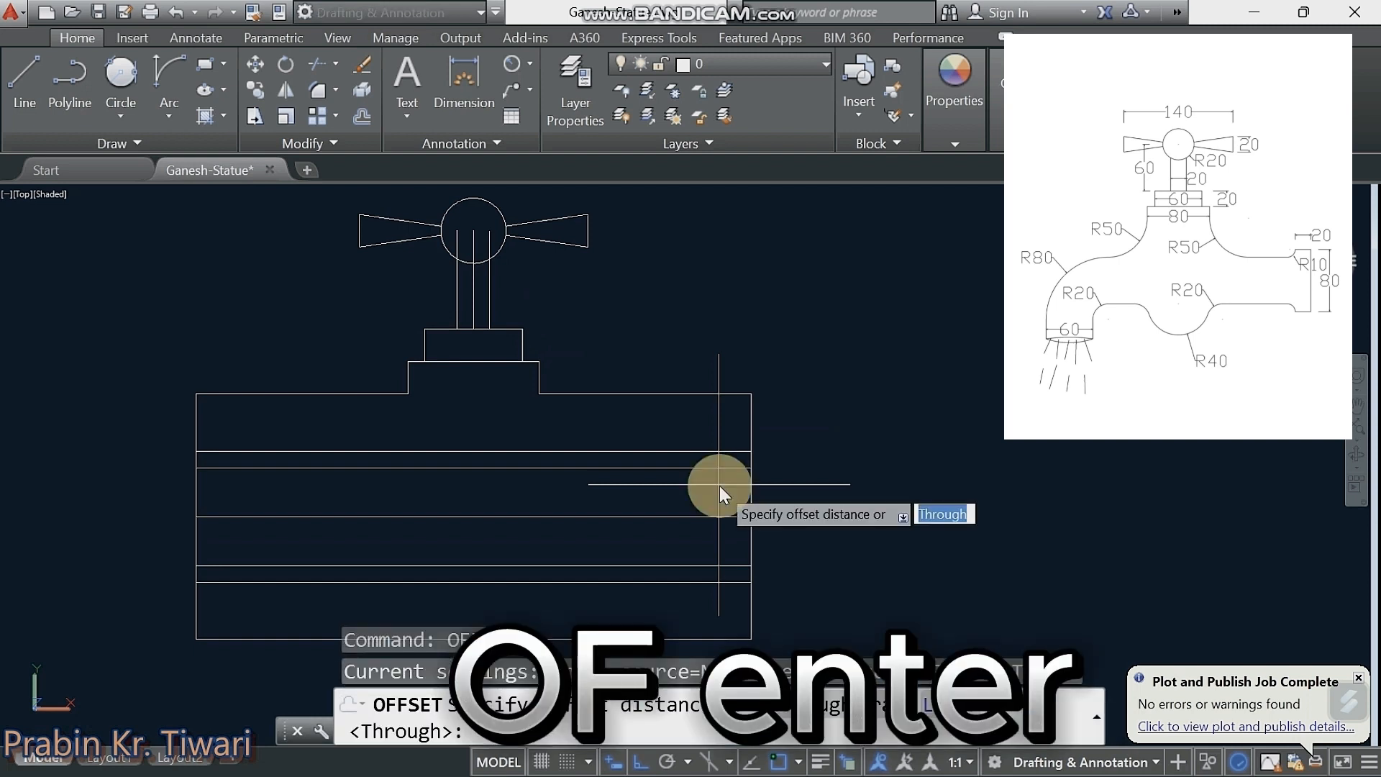
text(20)
key(Return)
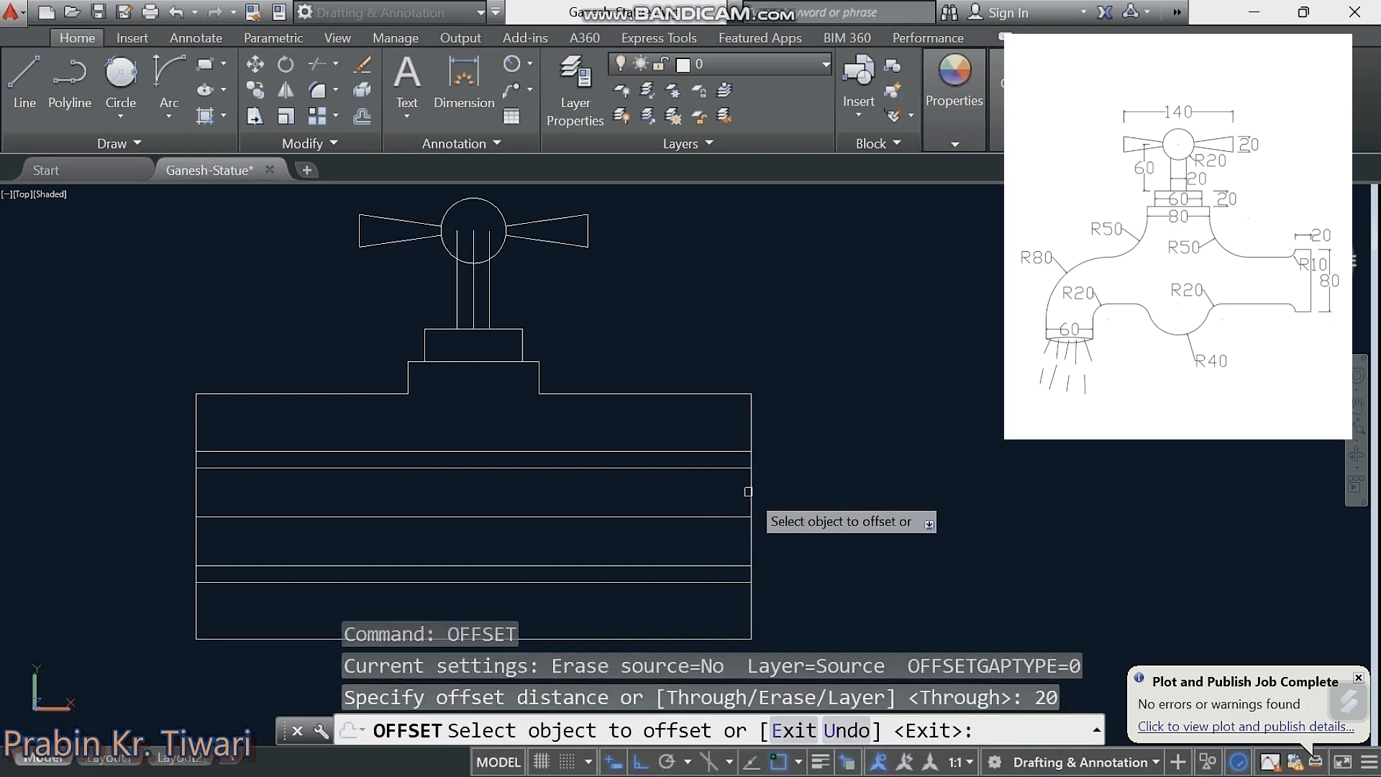
click(750, 491)
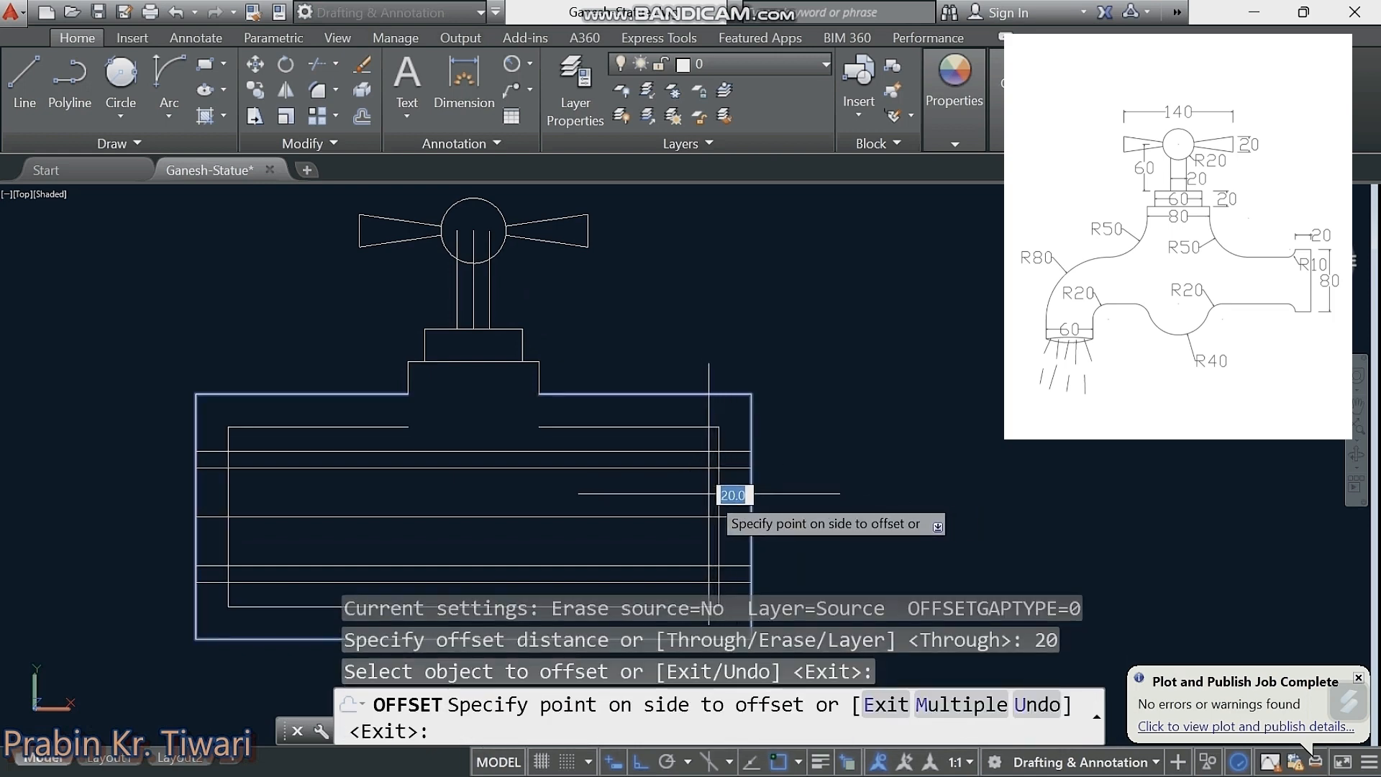
click(708, 489)
middle_drag(697, 497, 732, 443)
key(Escape)
key(Escape)
key(Escape)
key(Escape)
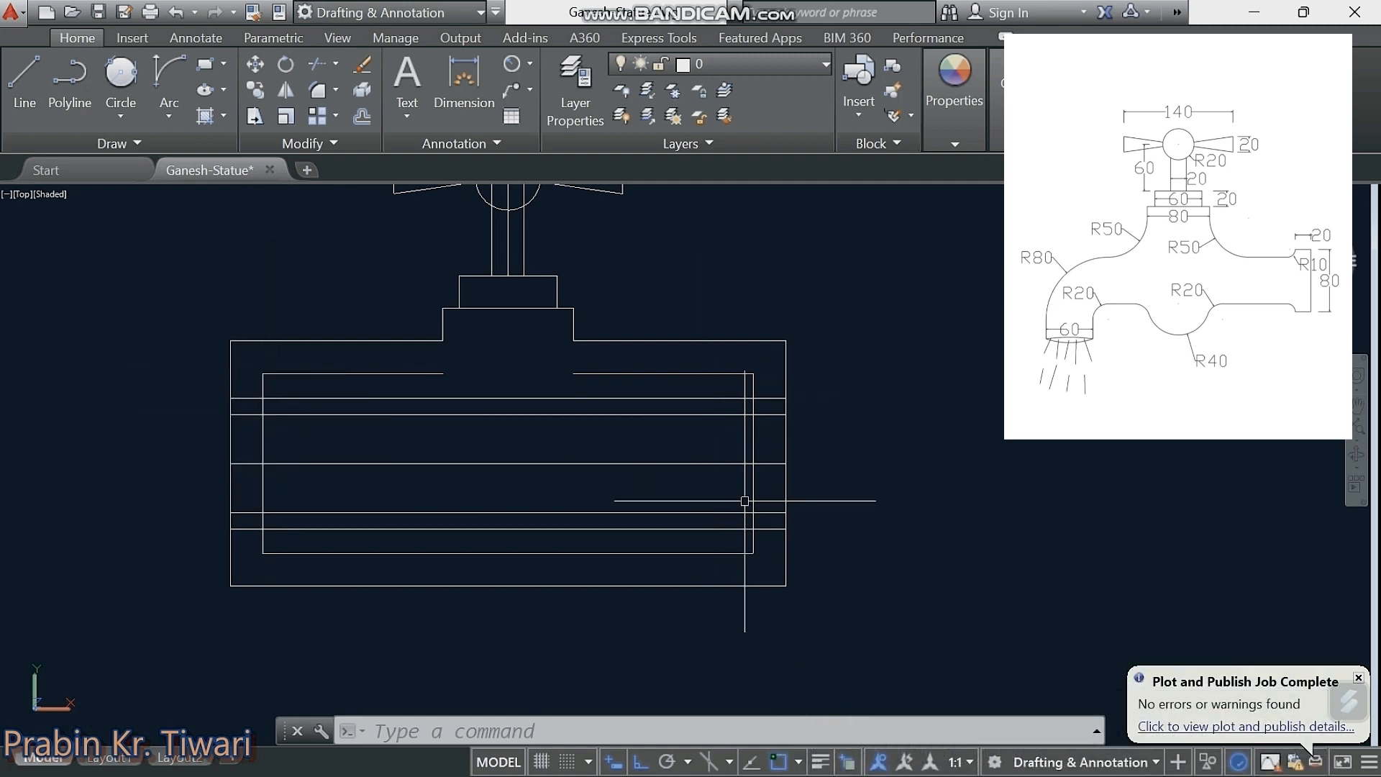
Step: Explode the inner offset rectangle and delete all its segments except the right vertical one
text(EX)
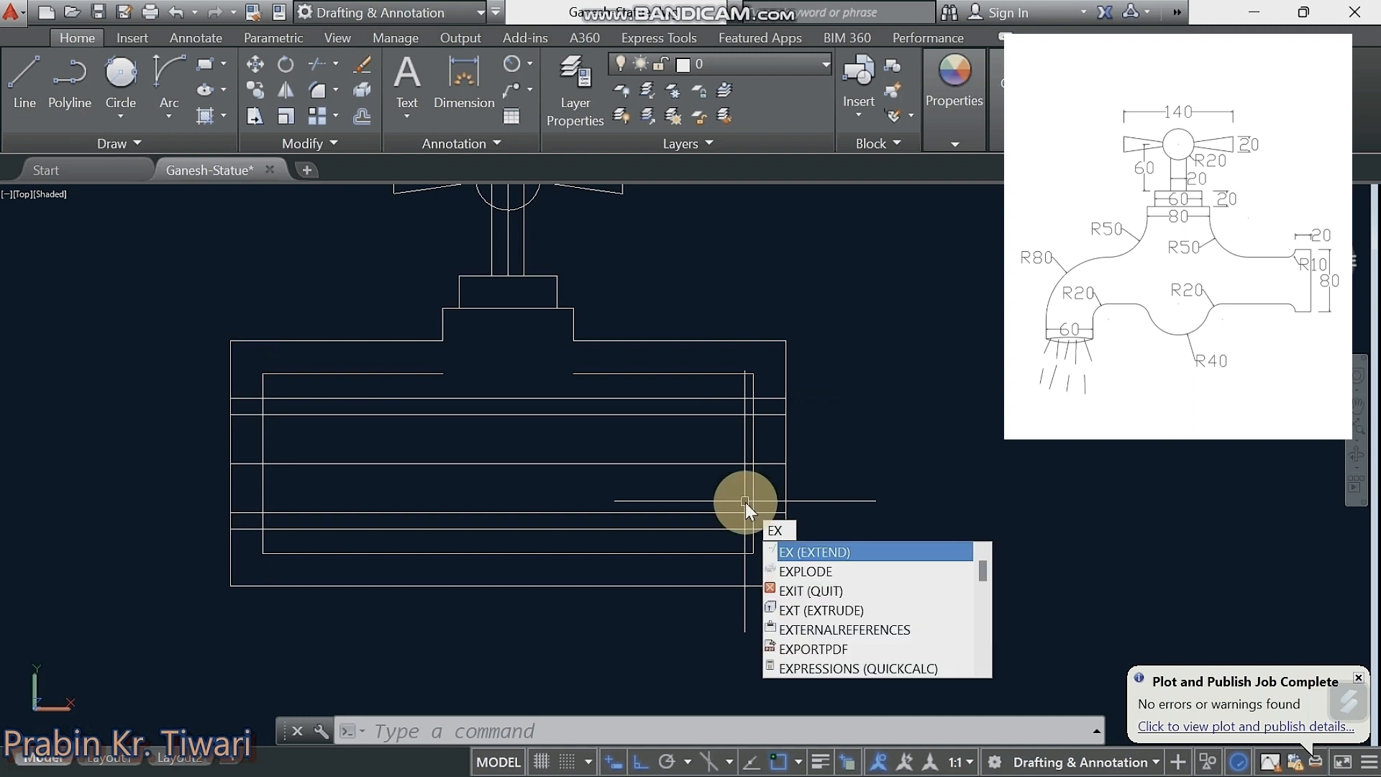
click(796, 571)
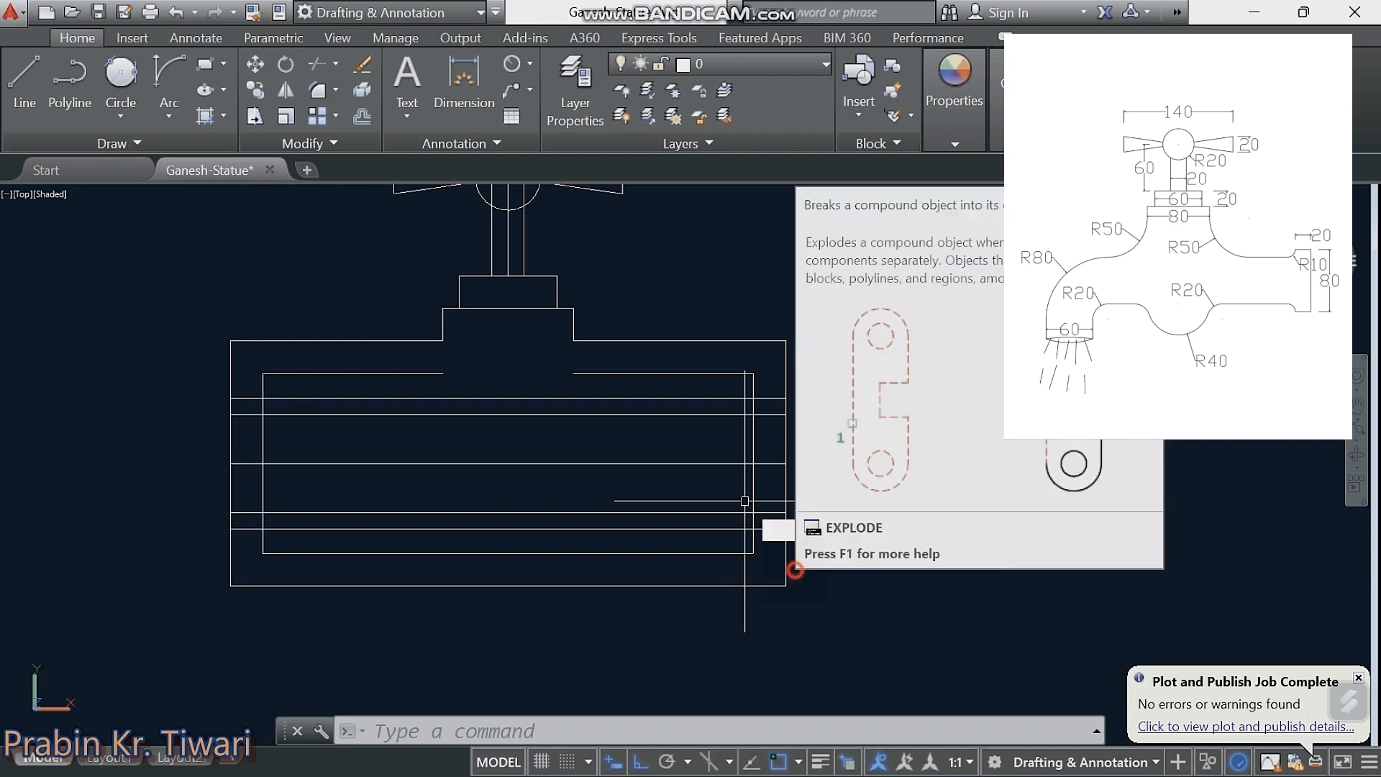
click(723, 554)
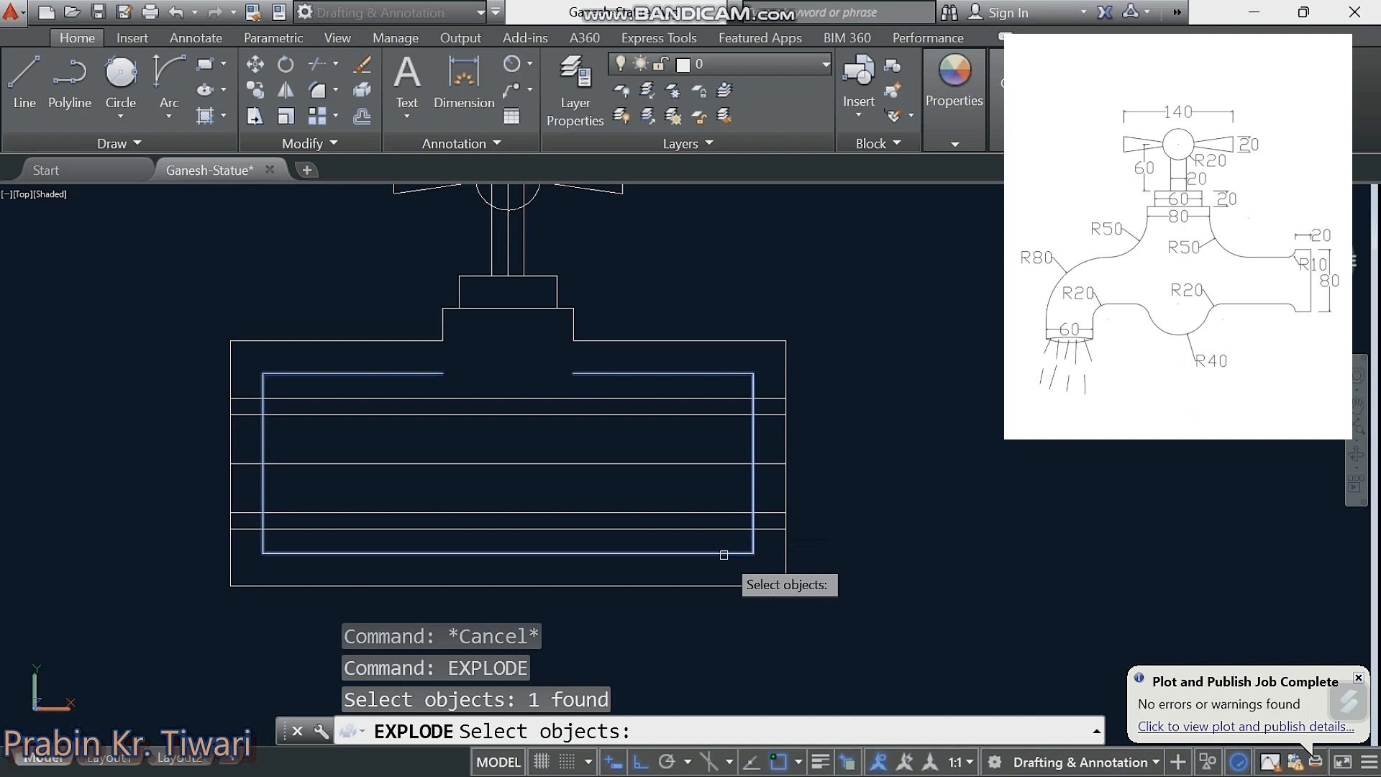
key(Return)
click(720, 554)
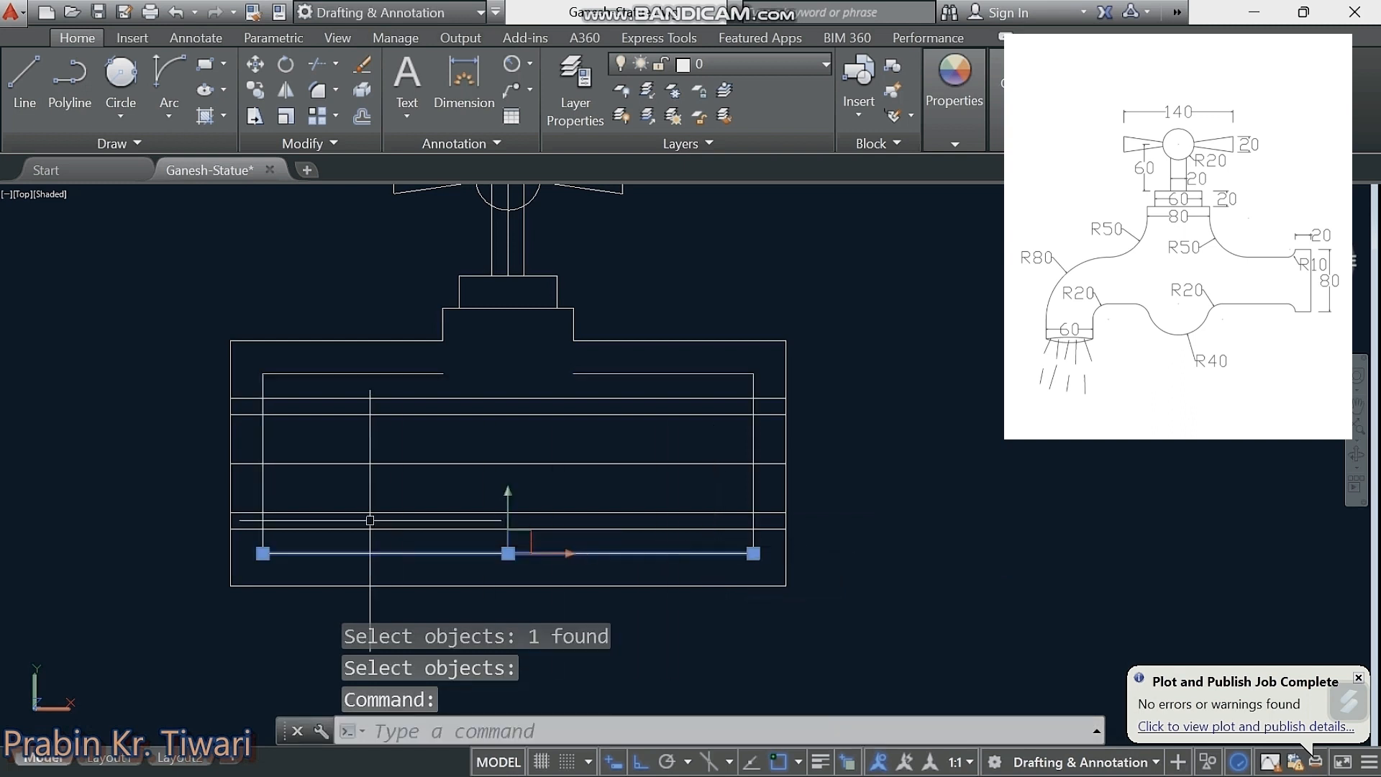
click(263, 491)
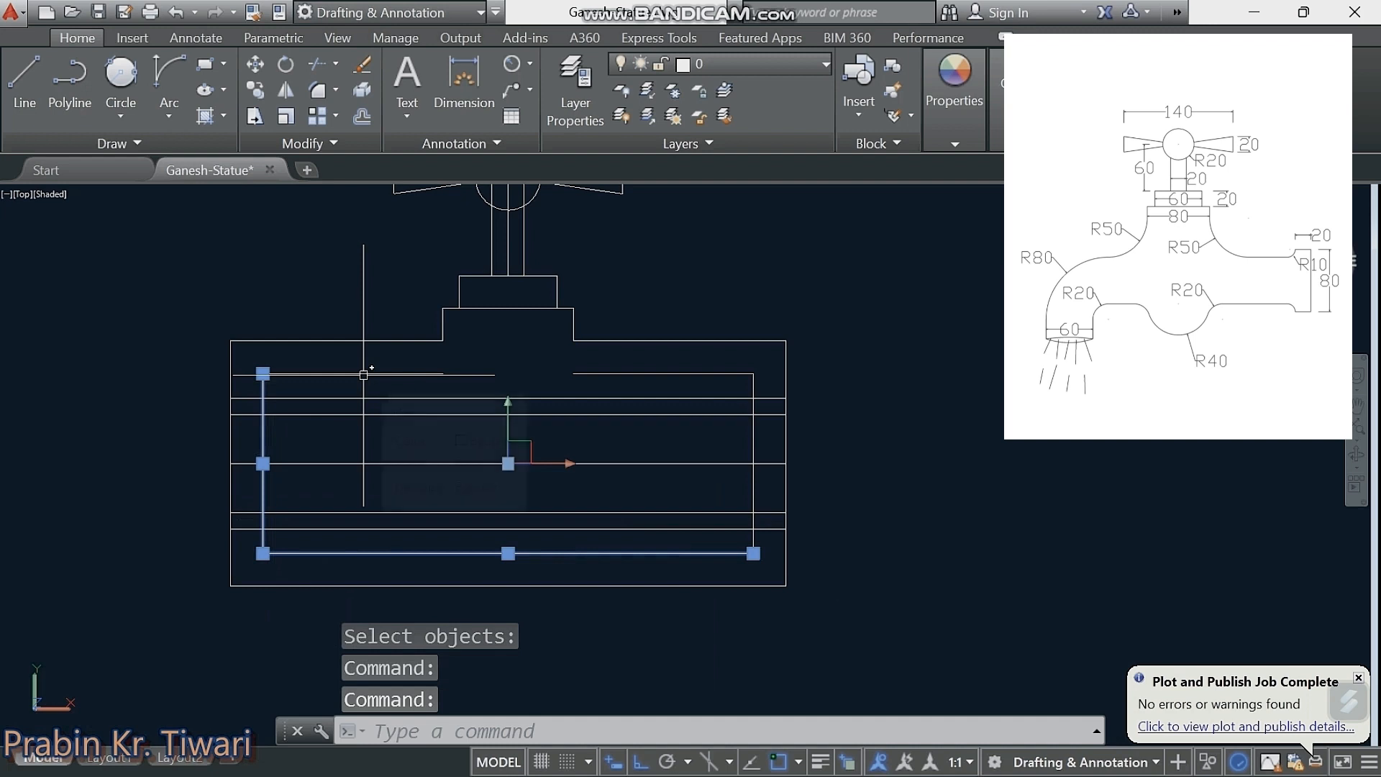
click(363, 375)
click(647, 373)
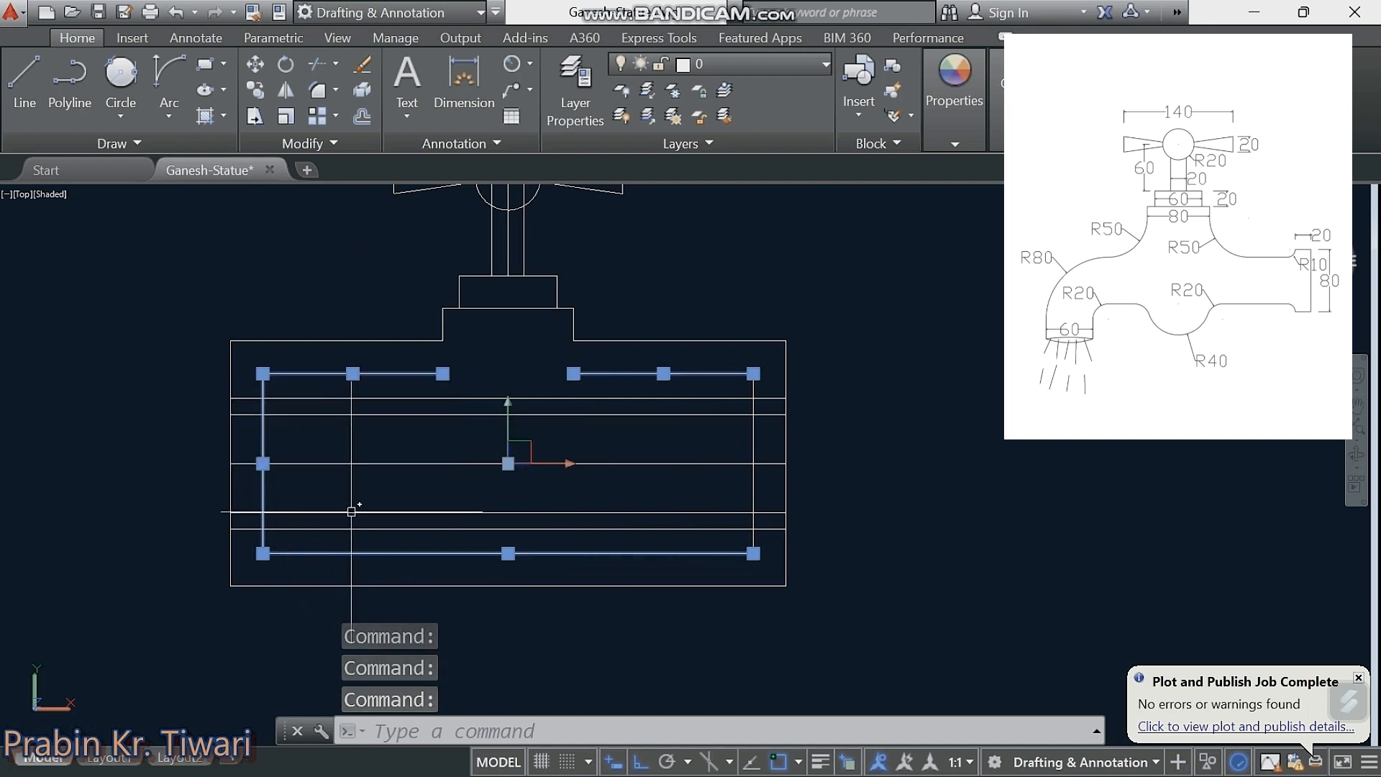
key(Delete)
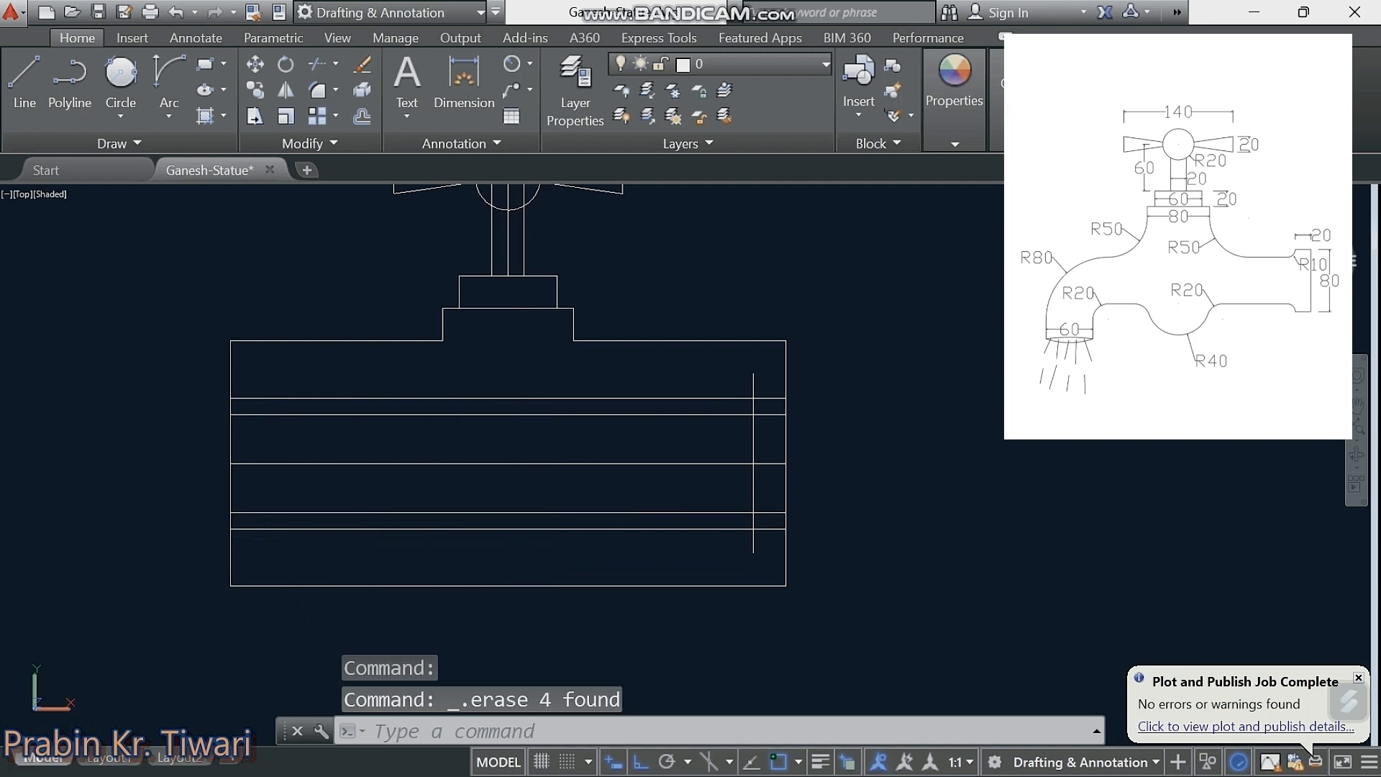
Step: Extend the remaining inner vertical line at both ends to the body's top and bottom edges
middle_drag(540, 411, 518, 410)
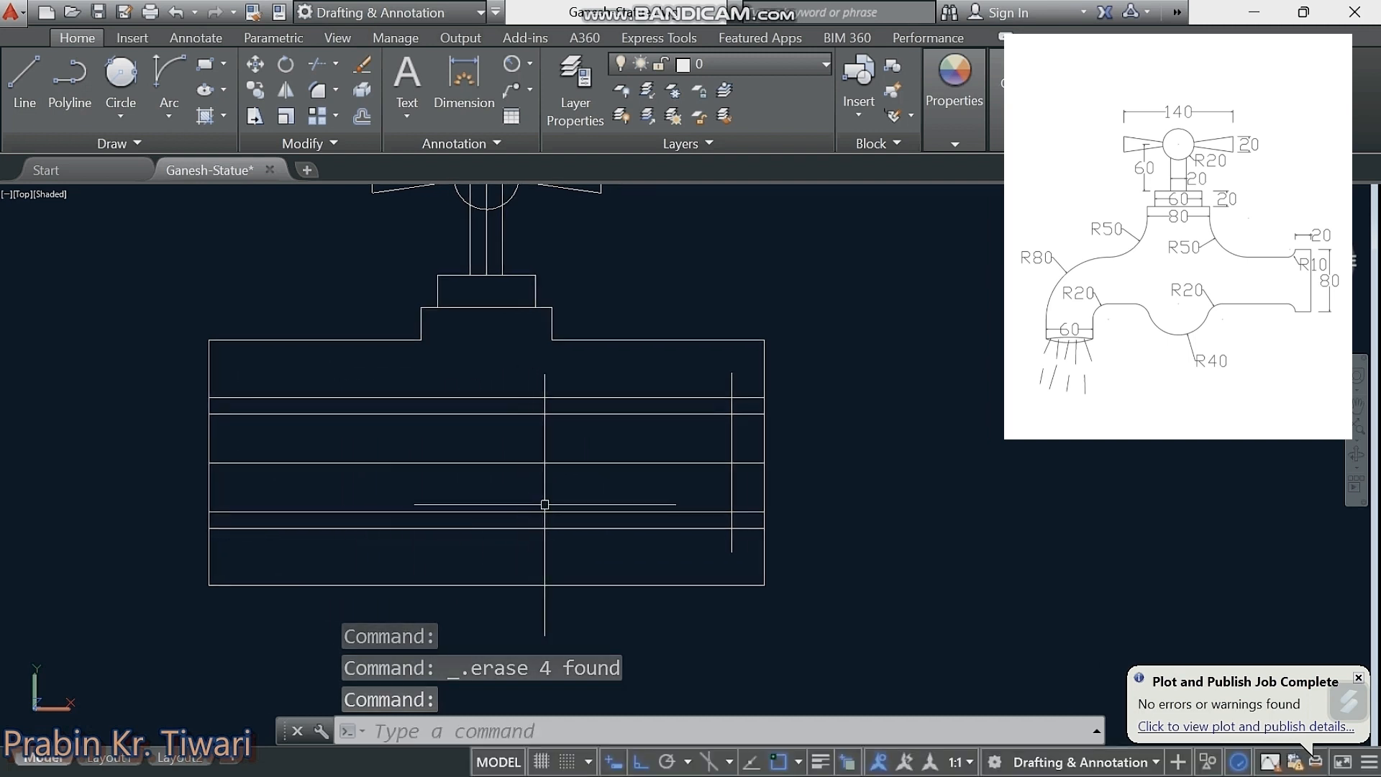
text(ex)
key(Return)
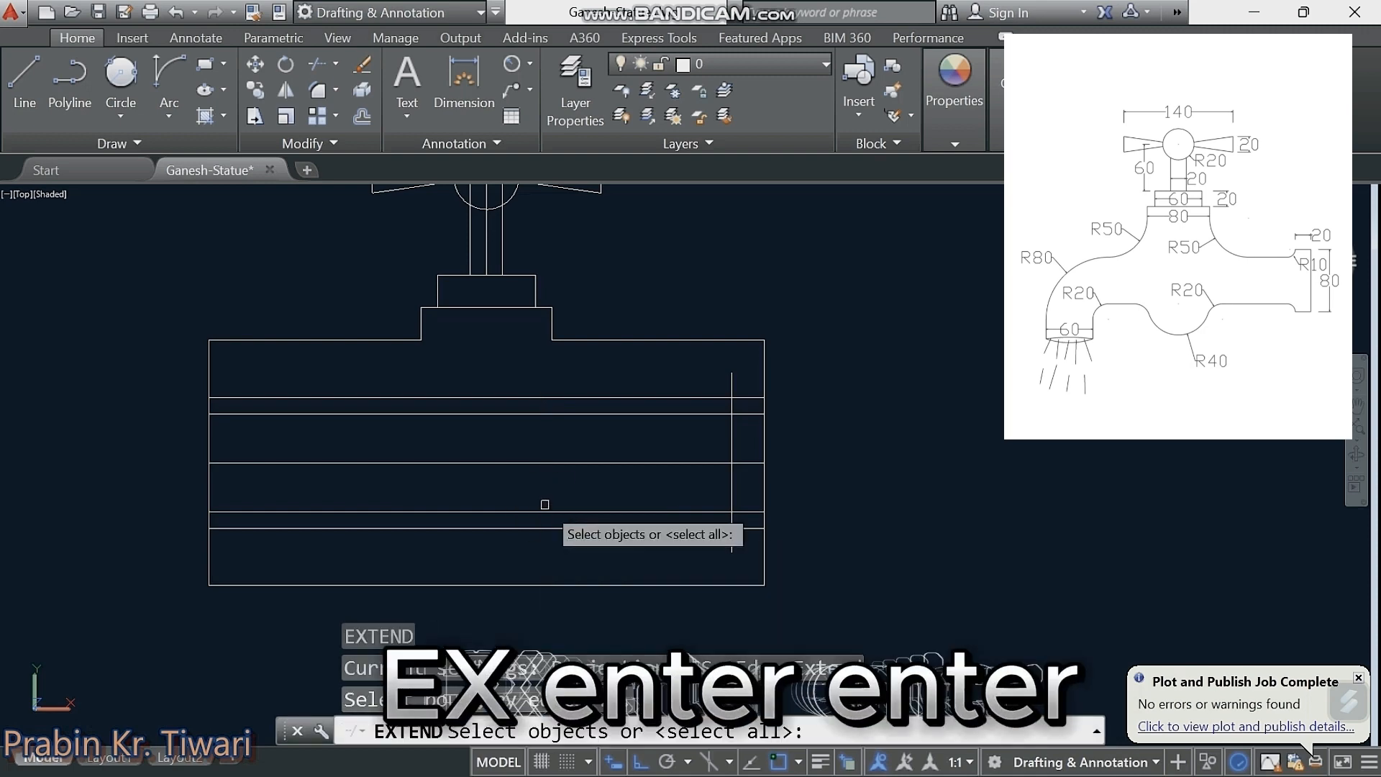
key(Return)
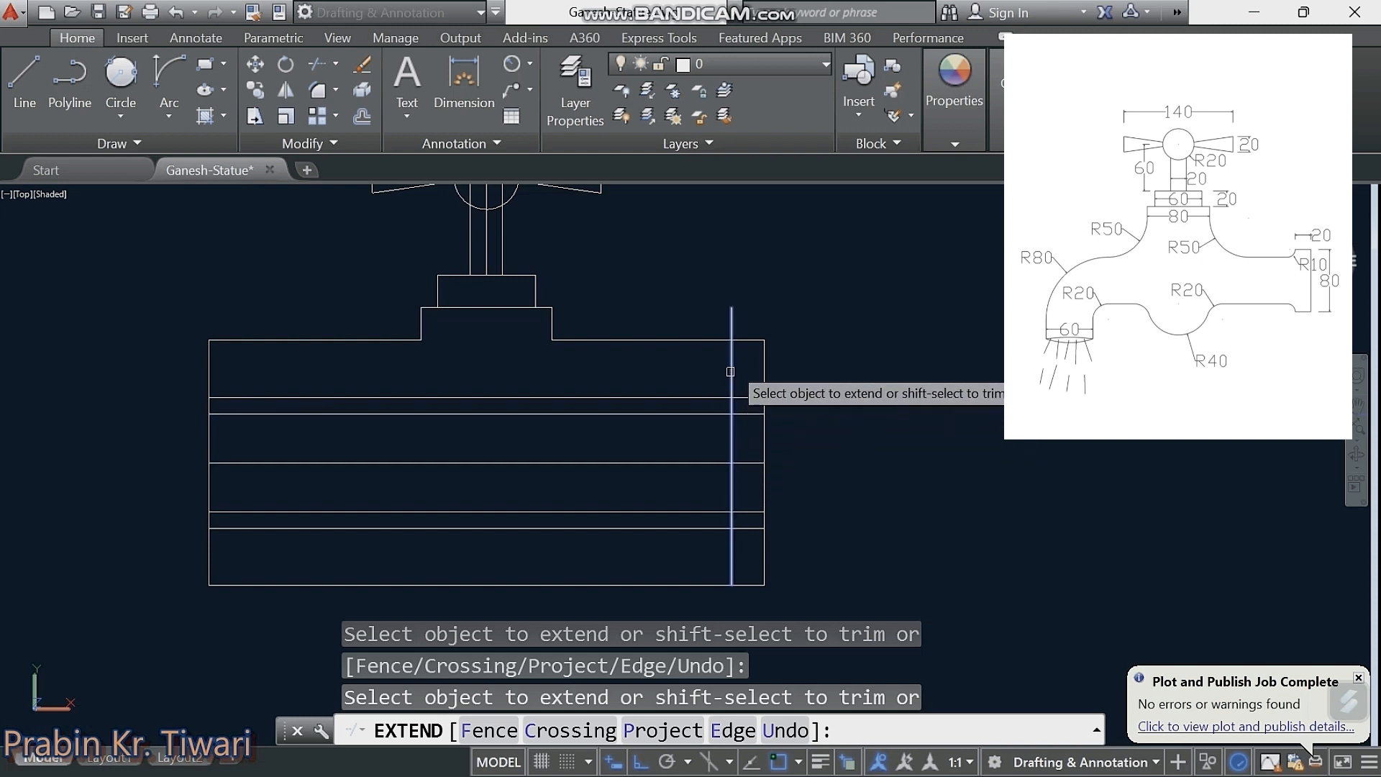
key(Escape)
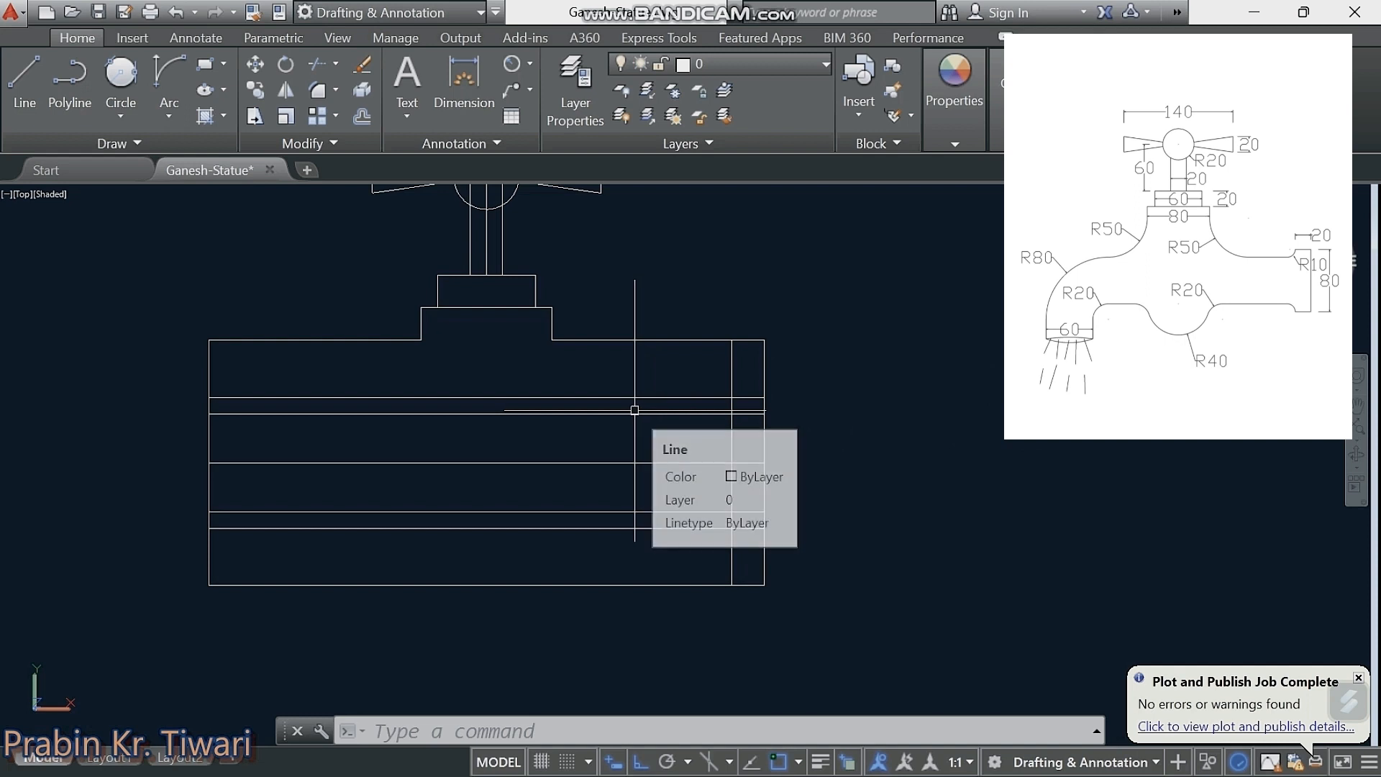
Step: Trim the body's top edge right of the collar, both right-end verticals above the upper 40 mm offset line, and that line between collar and flange
click(634, 410)
text(tr)
key(Return)
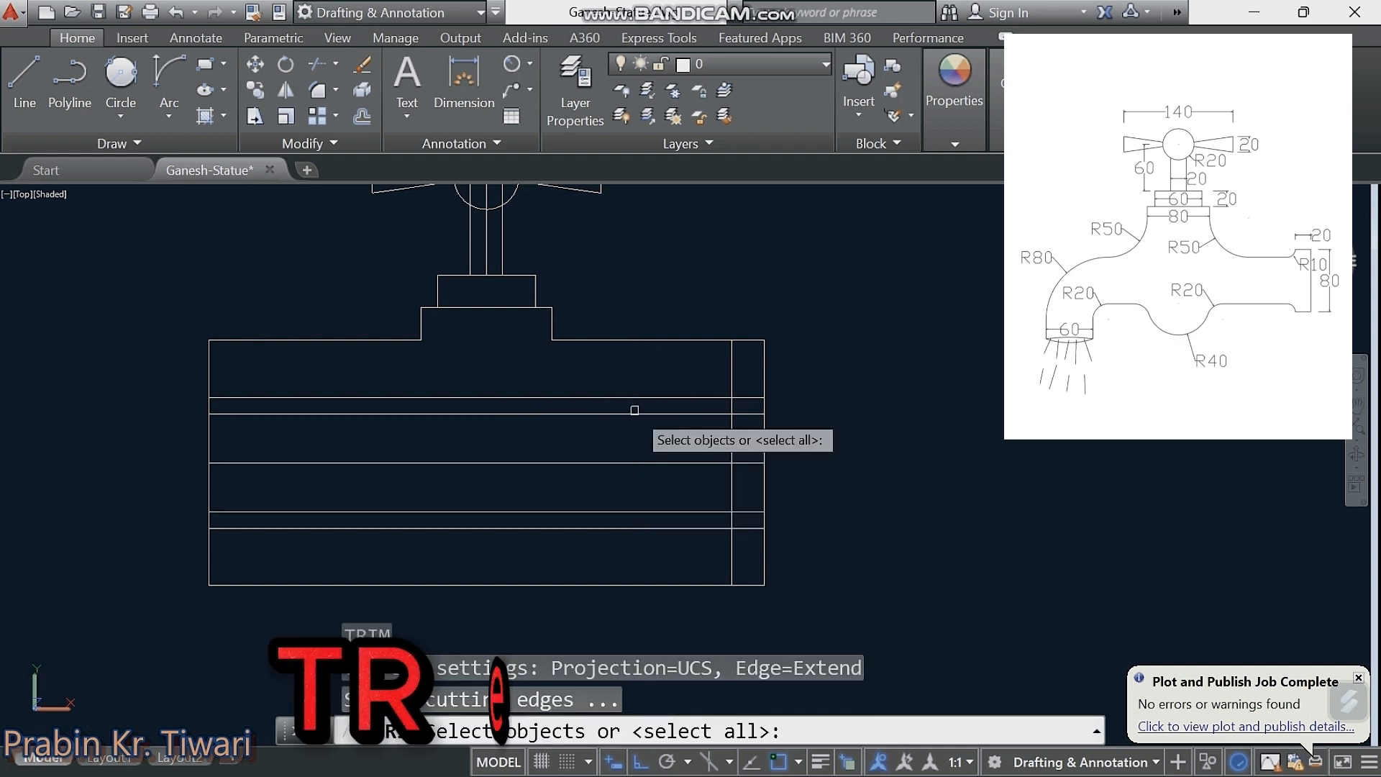
key(Return)
click(632, 339)
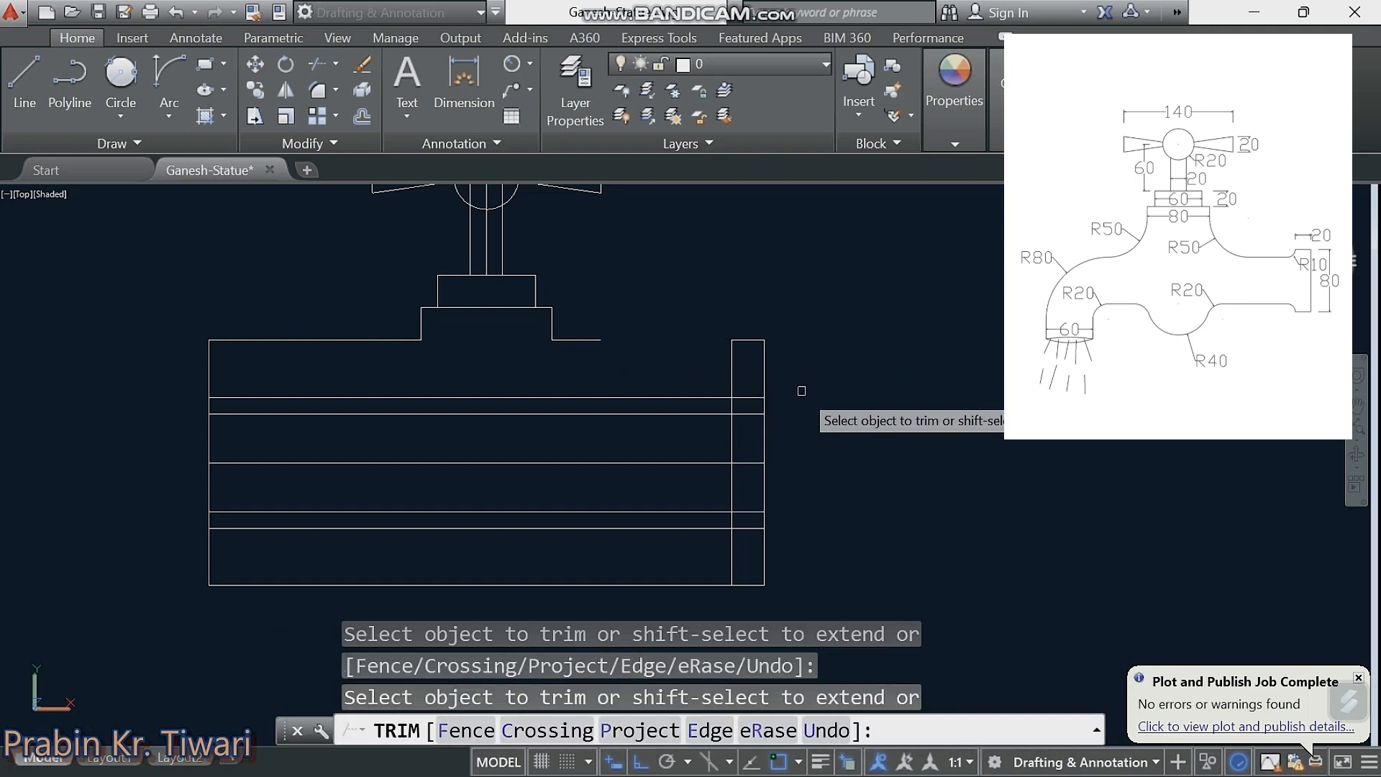
click(764, 382)
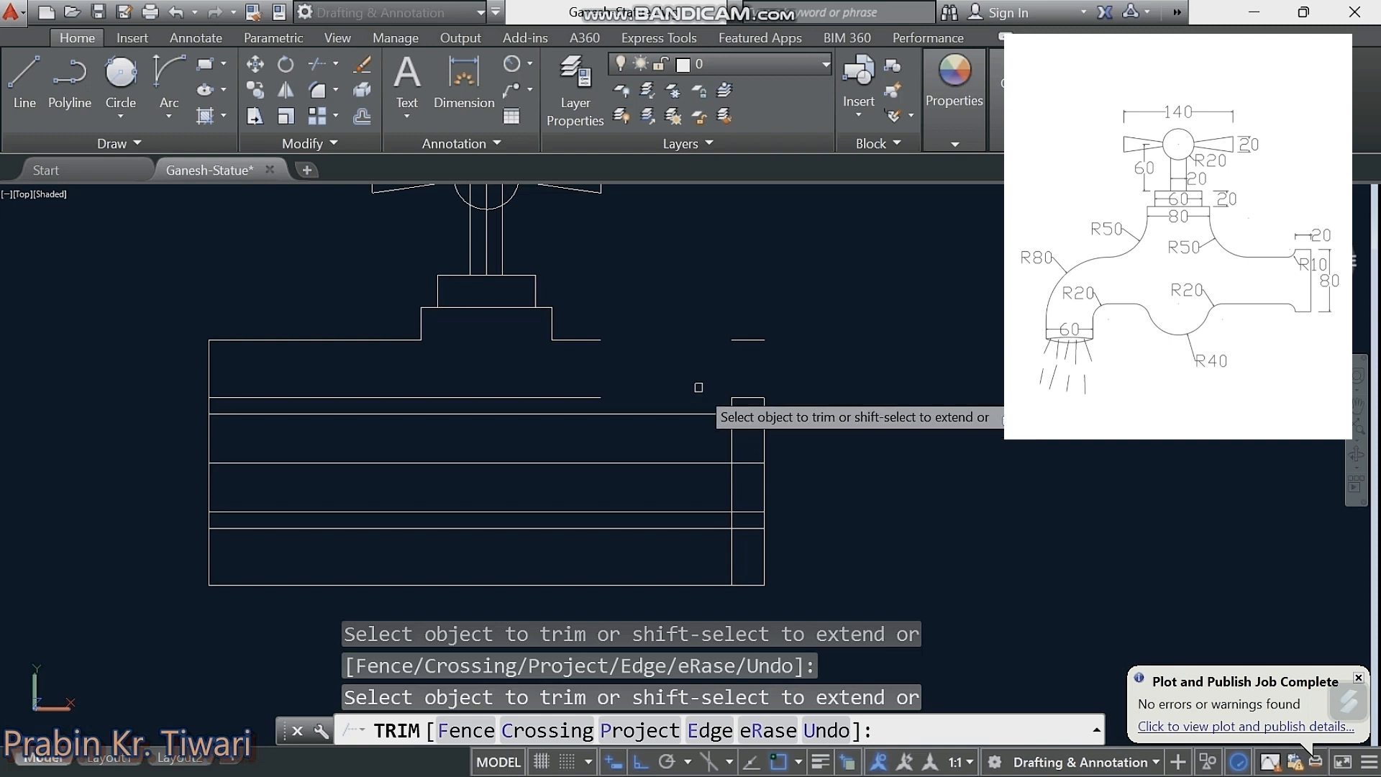
click(586, 397)
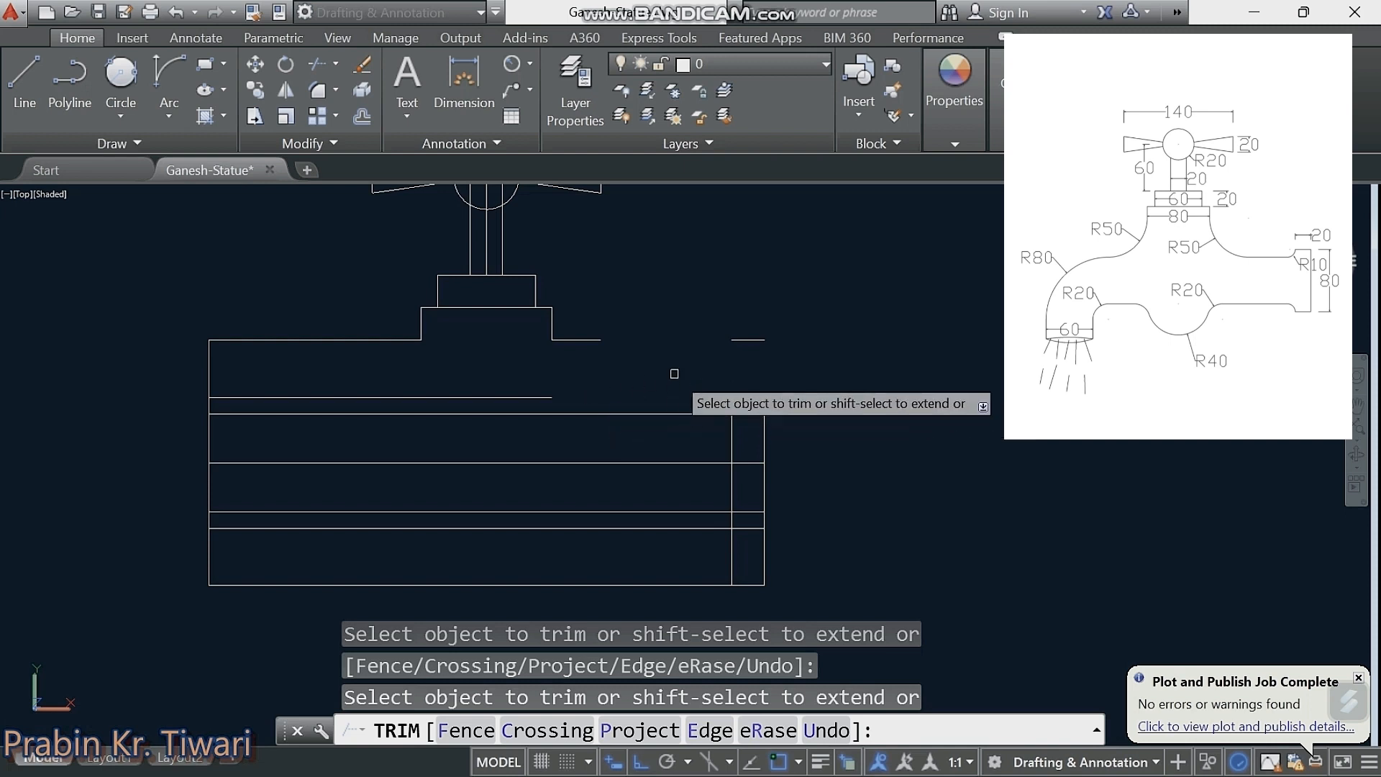
key(Escape)
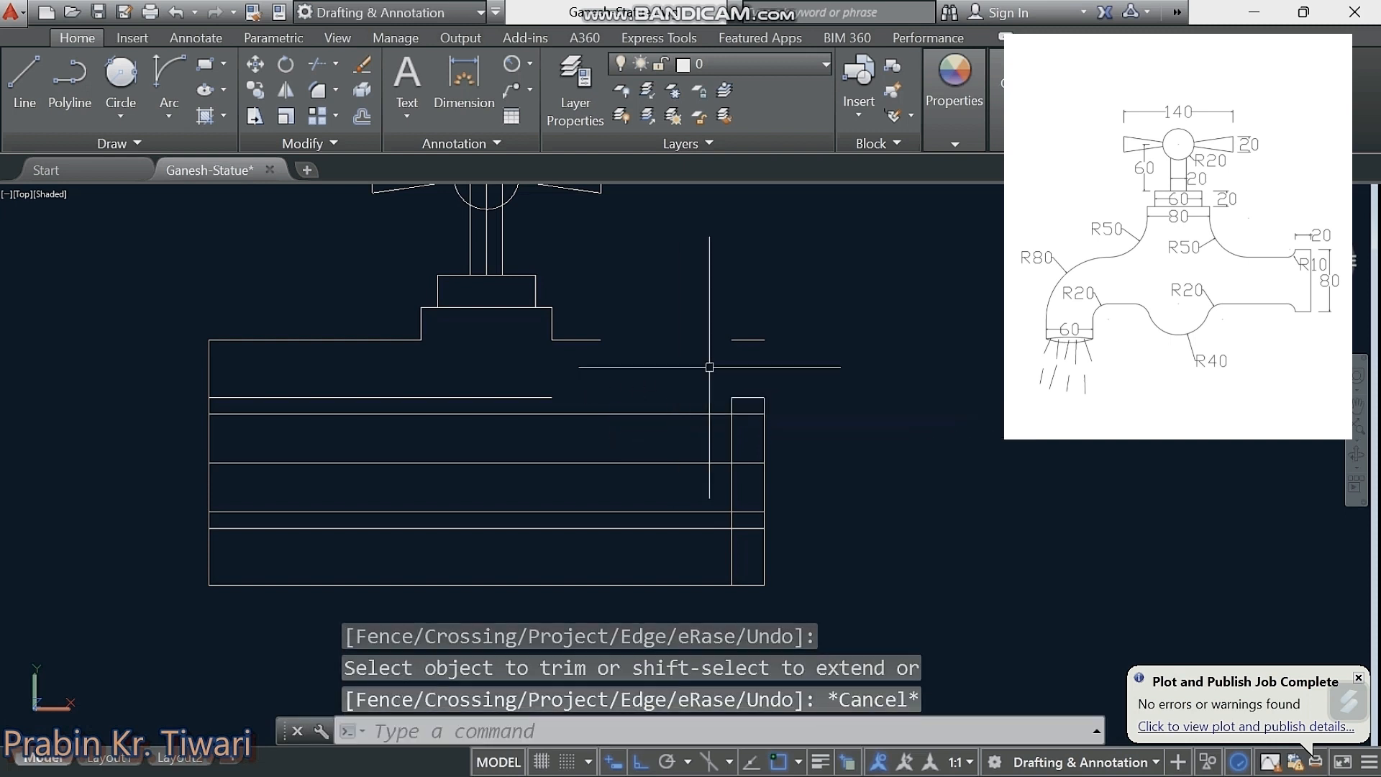
Step: Delete the two leftover top edge pieces beside the collar and above the right-end flange
click(783, 295)
click(589, 377)
key(Delete)
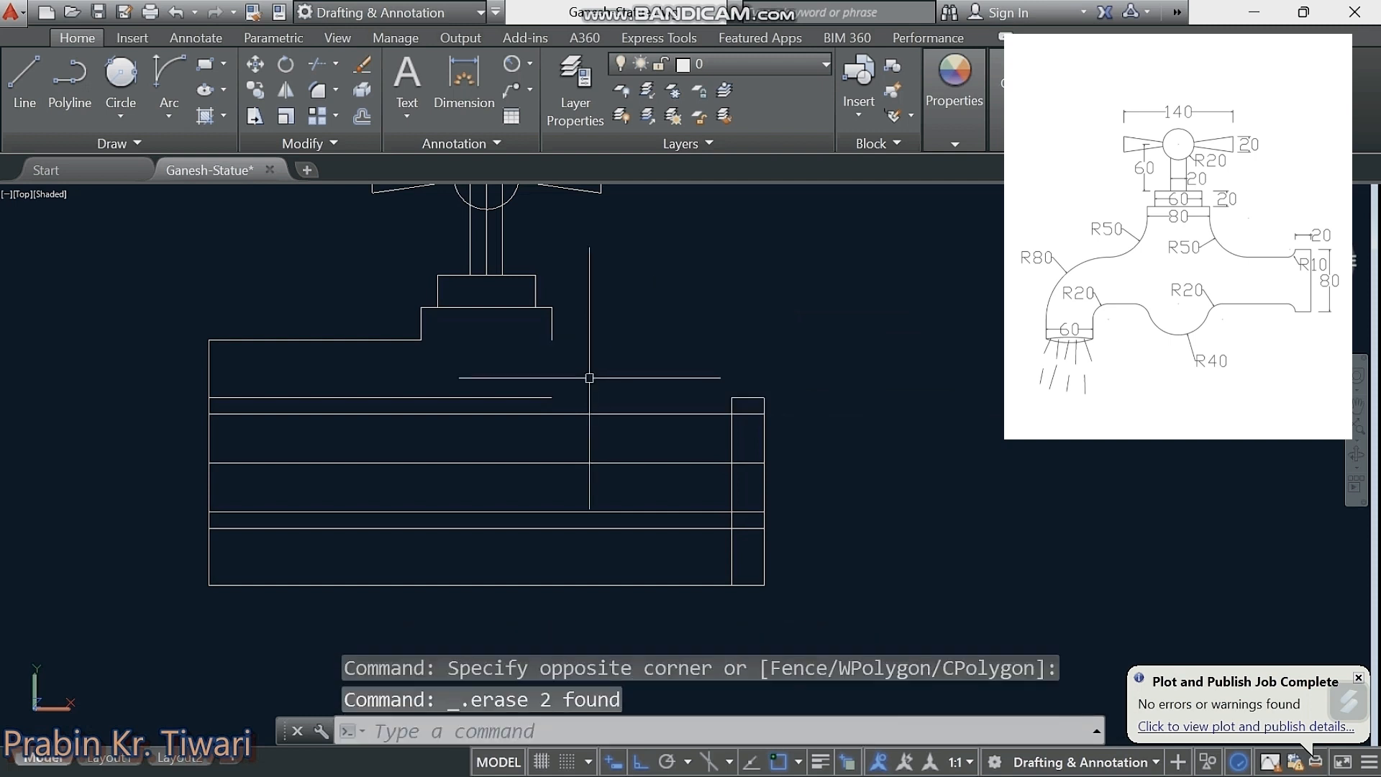
Step: Draw a 50 mm radius circle tangent to the collar's right vertical side and the pipe's upper horizontal line
click(122, 114)
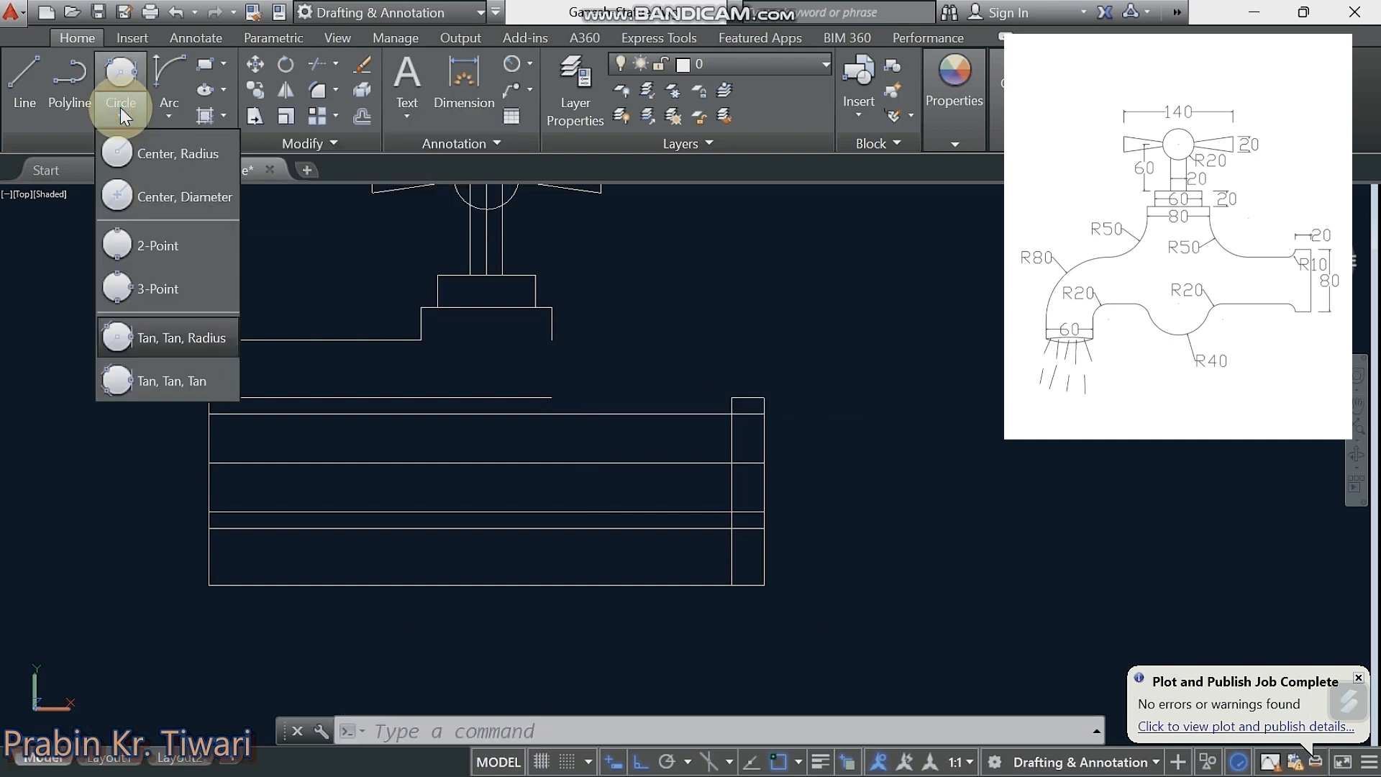
click(153, 343)
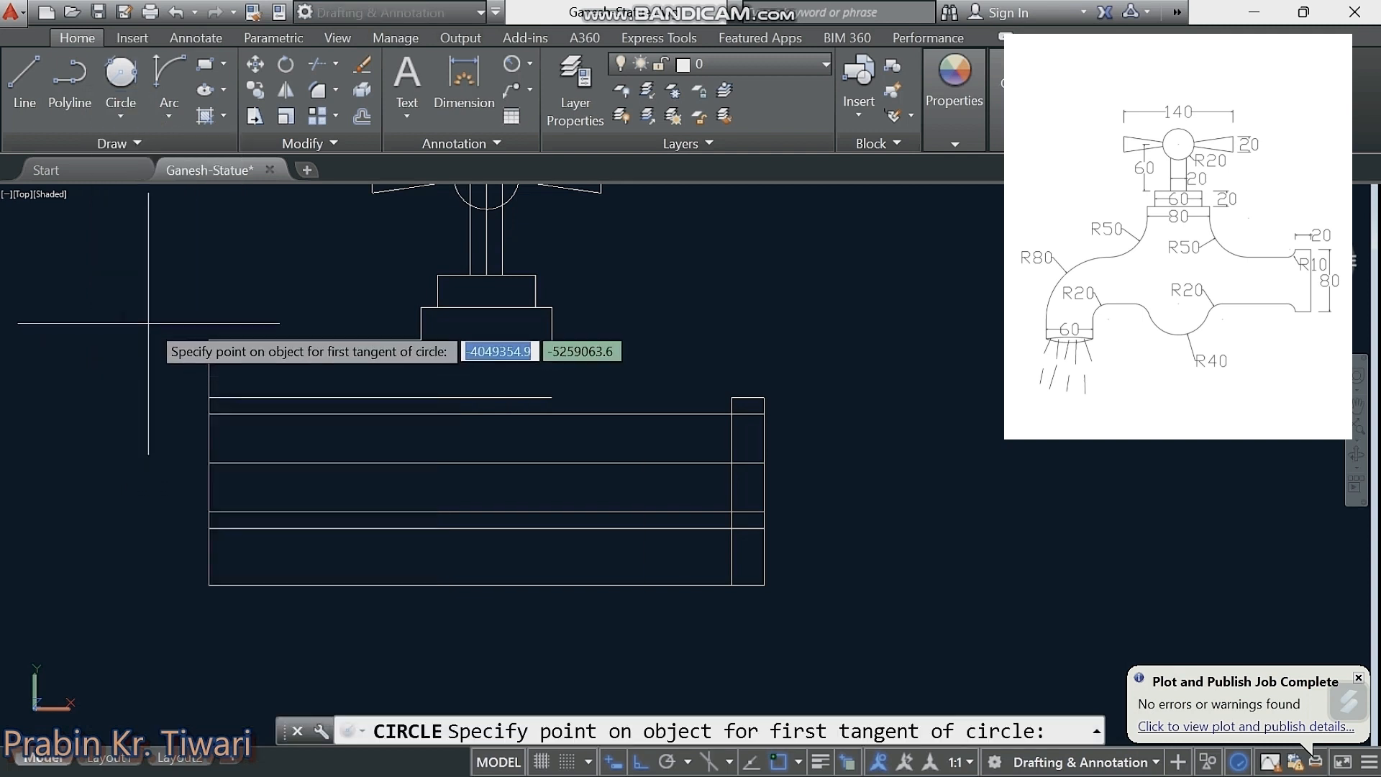
click(565, 337)
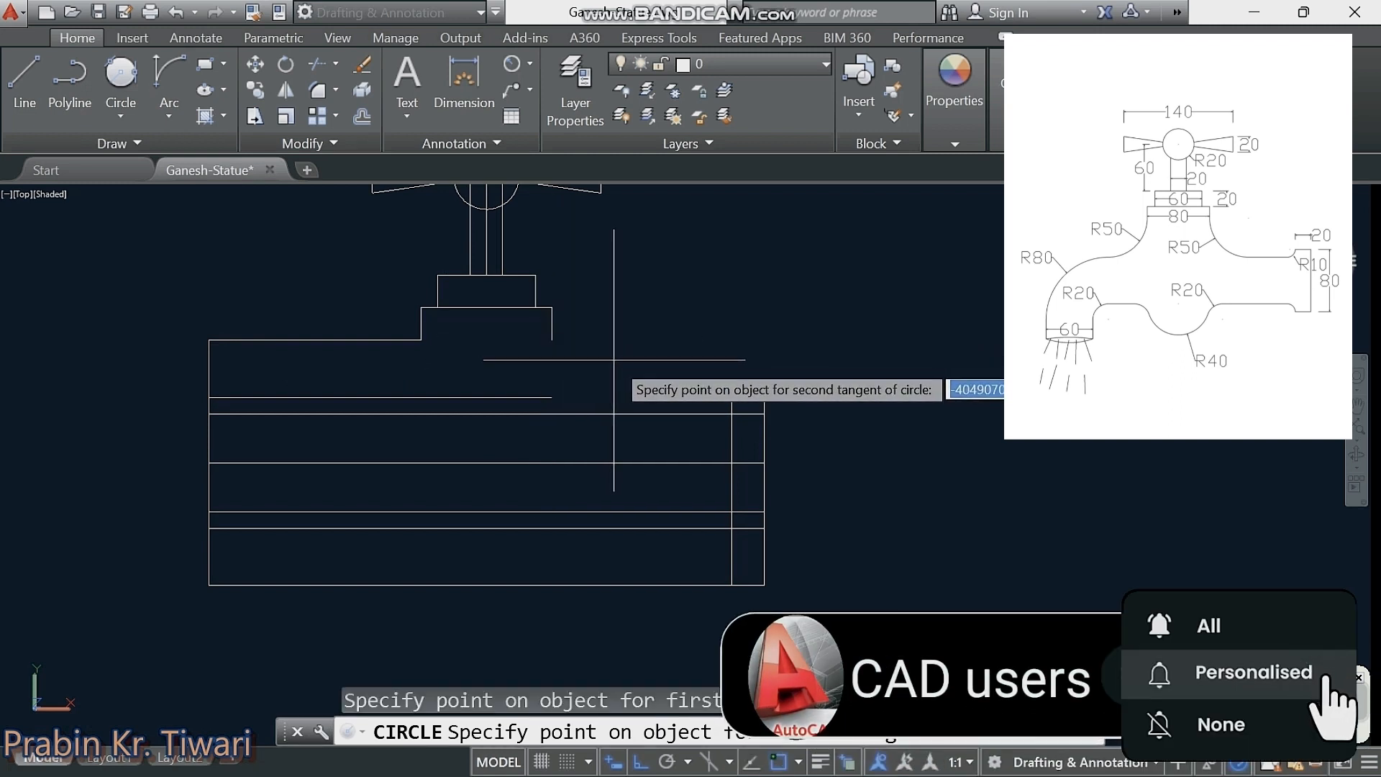
click(655, 414)
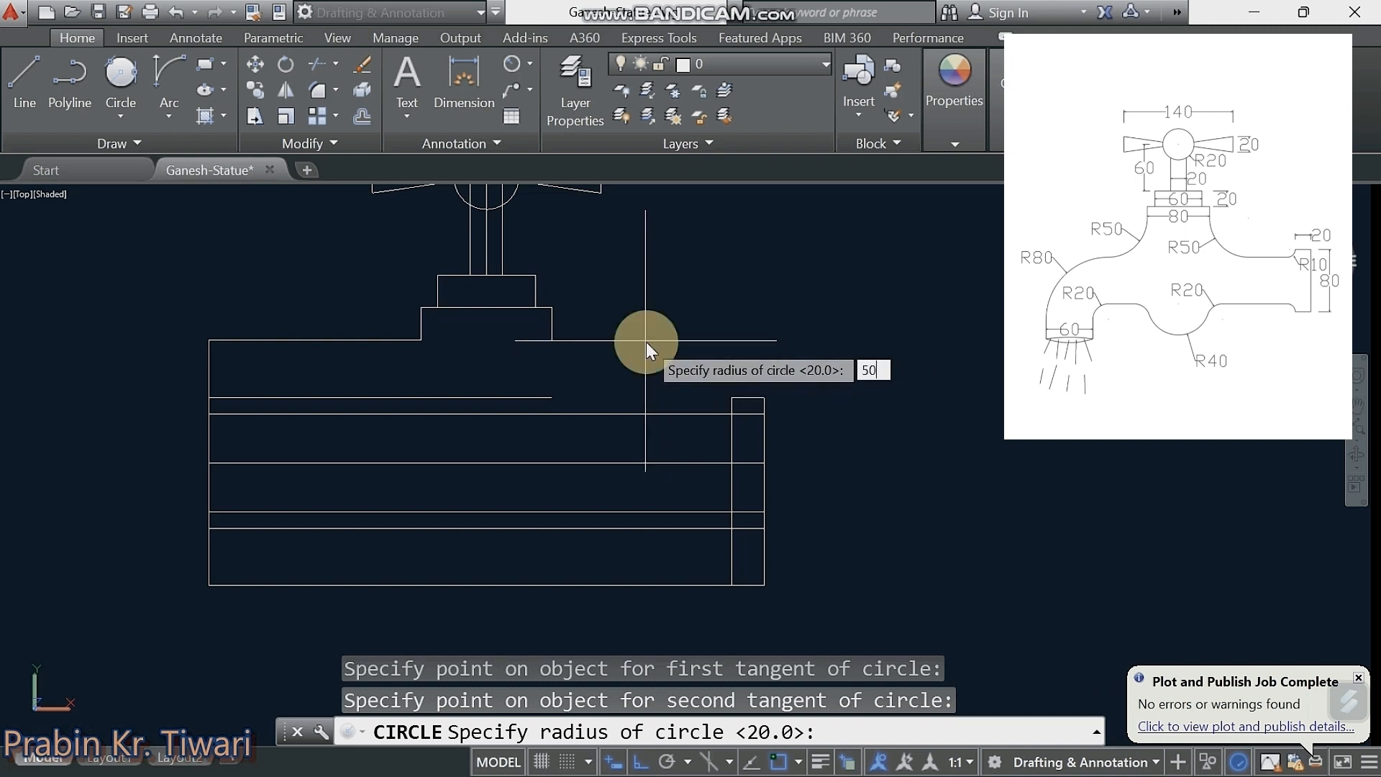
key(Return)
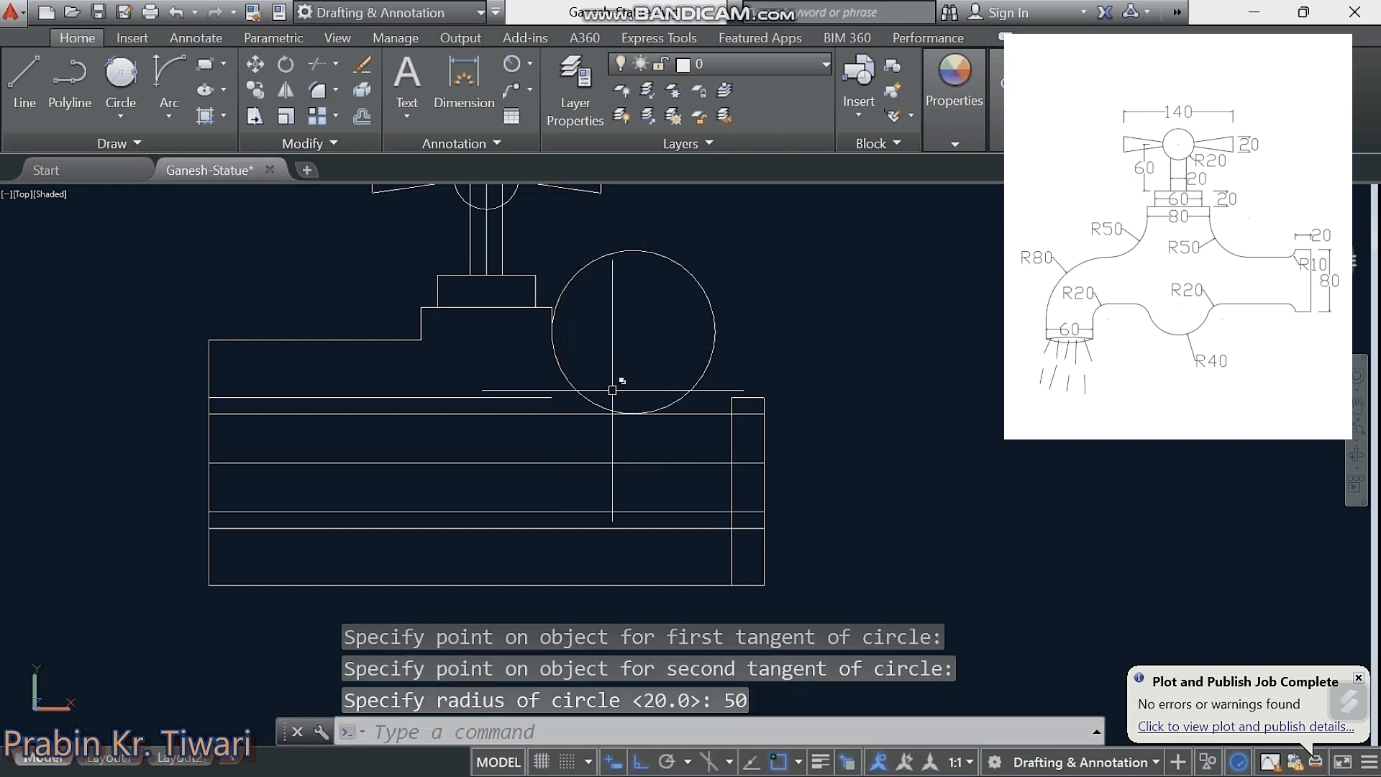
middle_drag(606, 314, 602, 330)
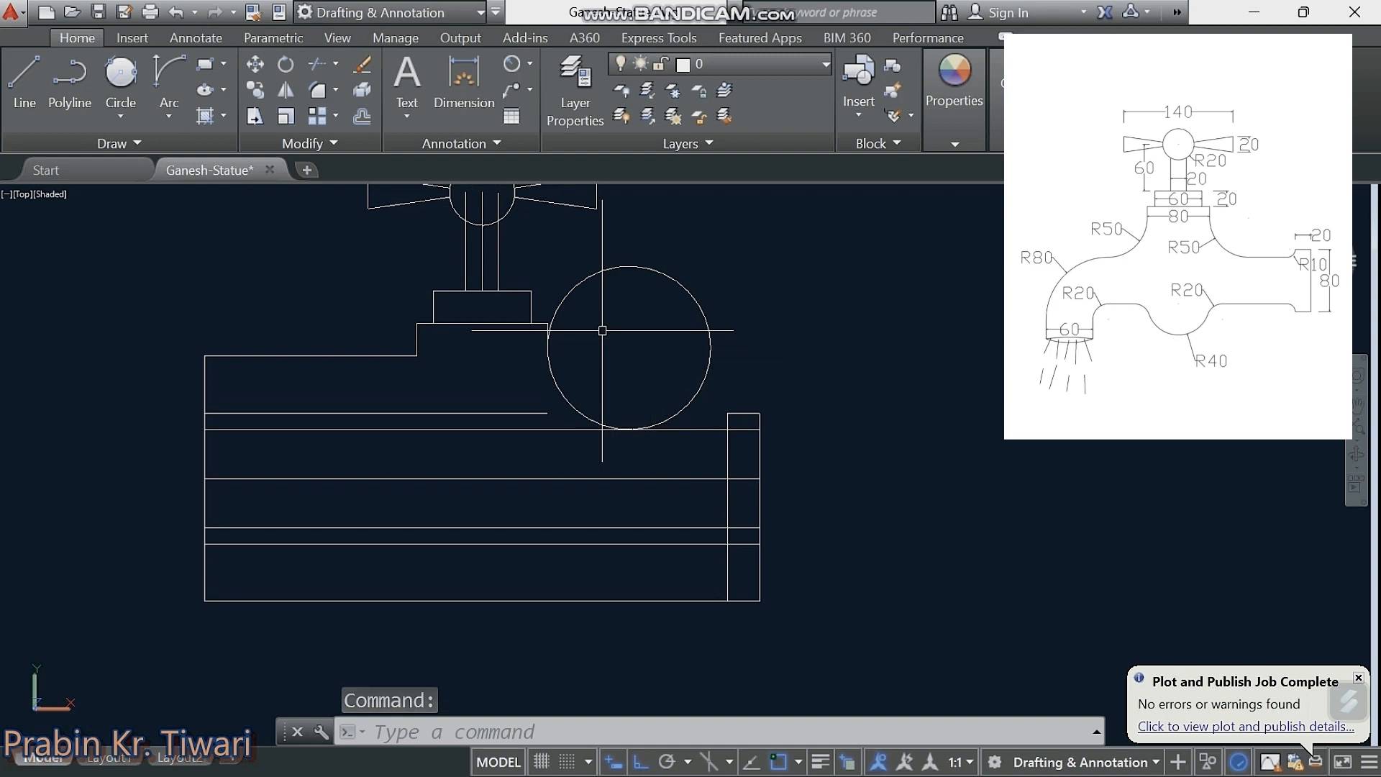
Step: Trim the 50 mm radius circle beyond its tangent points at the pipe's upper line and the collar's right side
text(tr)
key(Return)
key(Return)
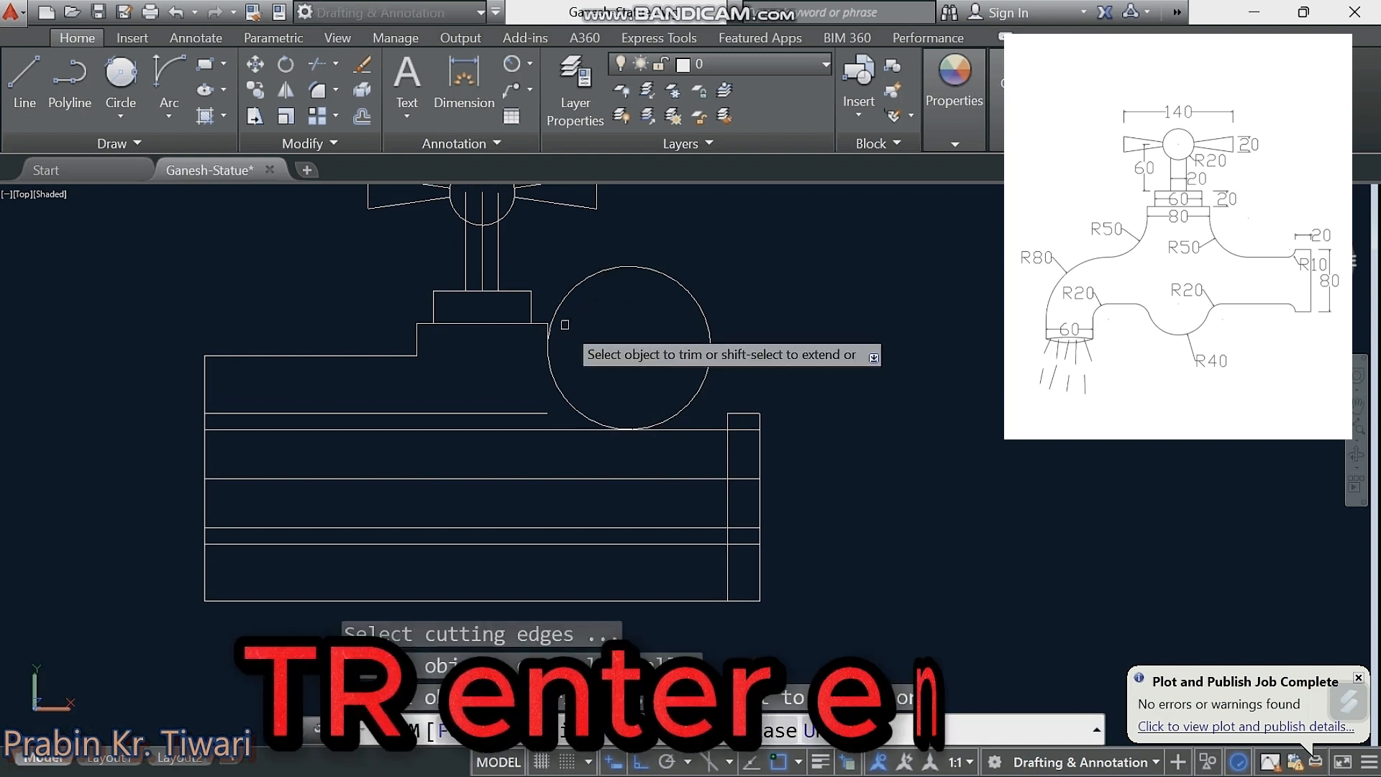
scroll(565, 325, up, 4)
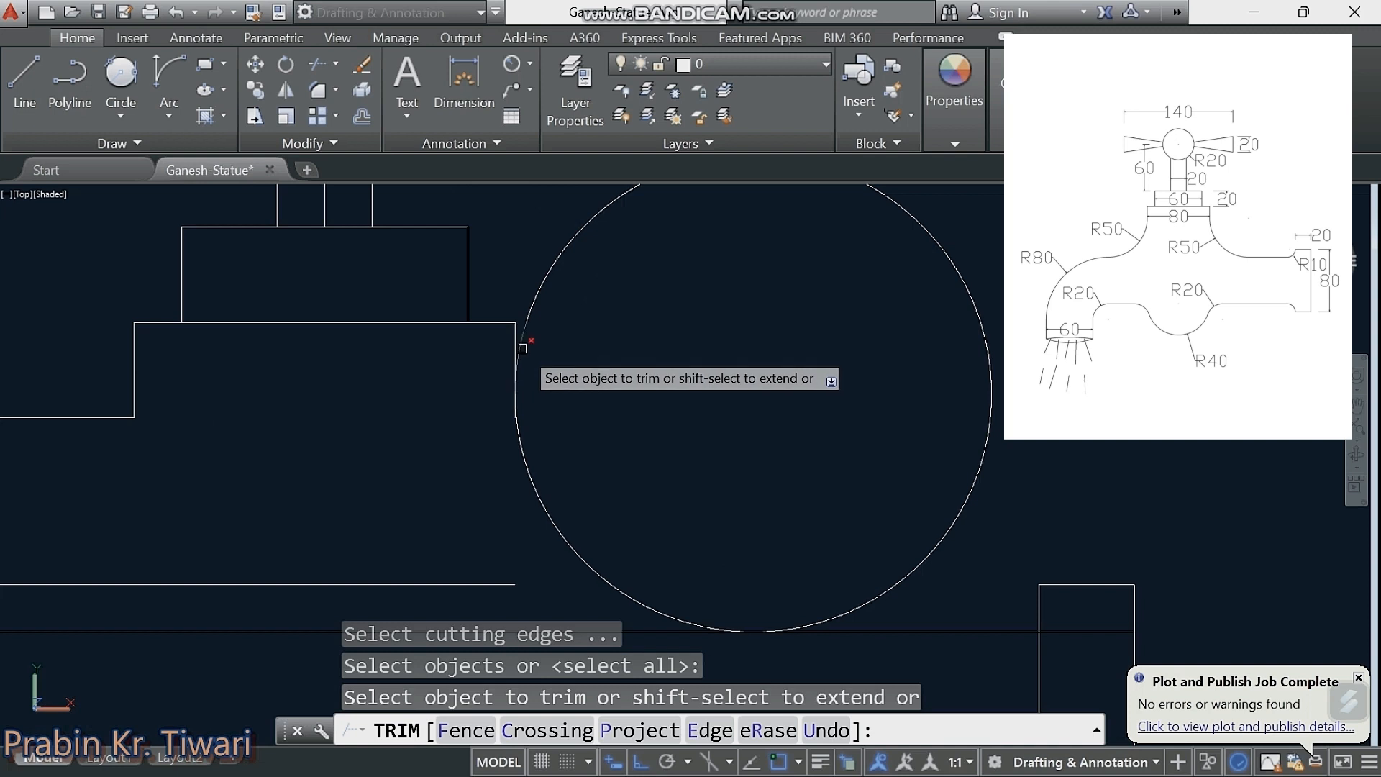
middle_drag(792, 517, 813, 409)
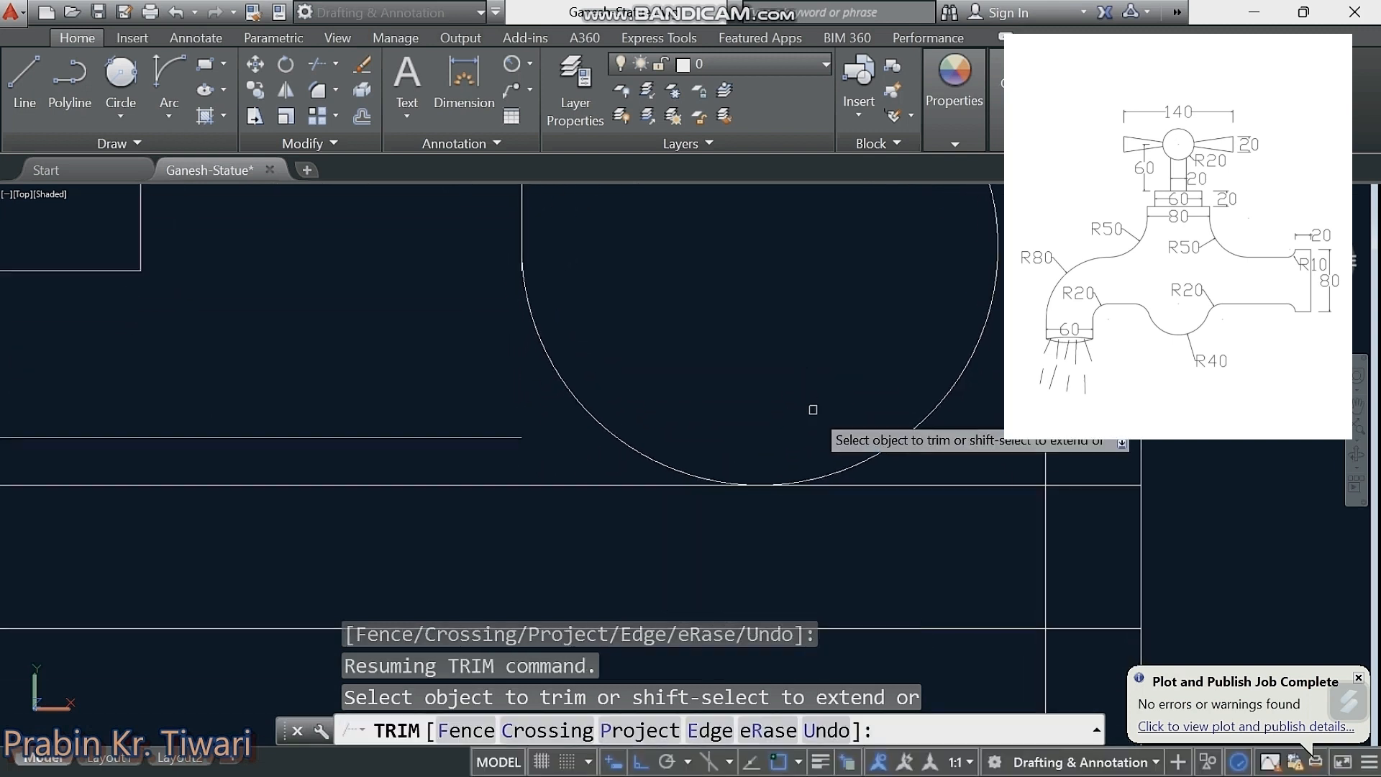
click(818, 474)
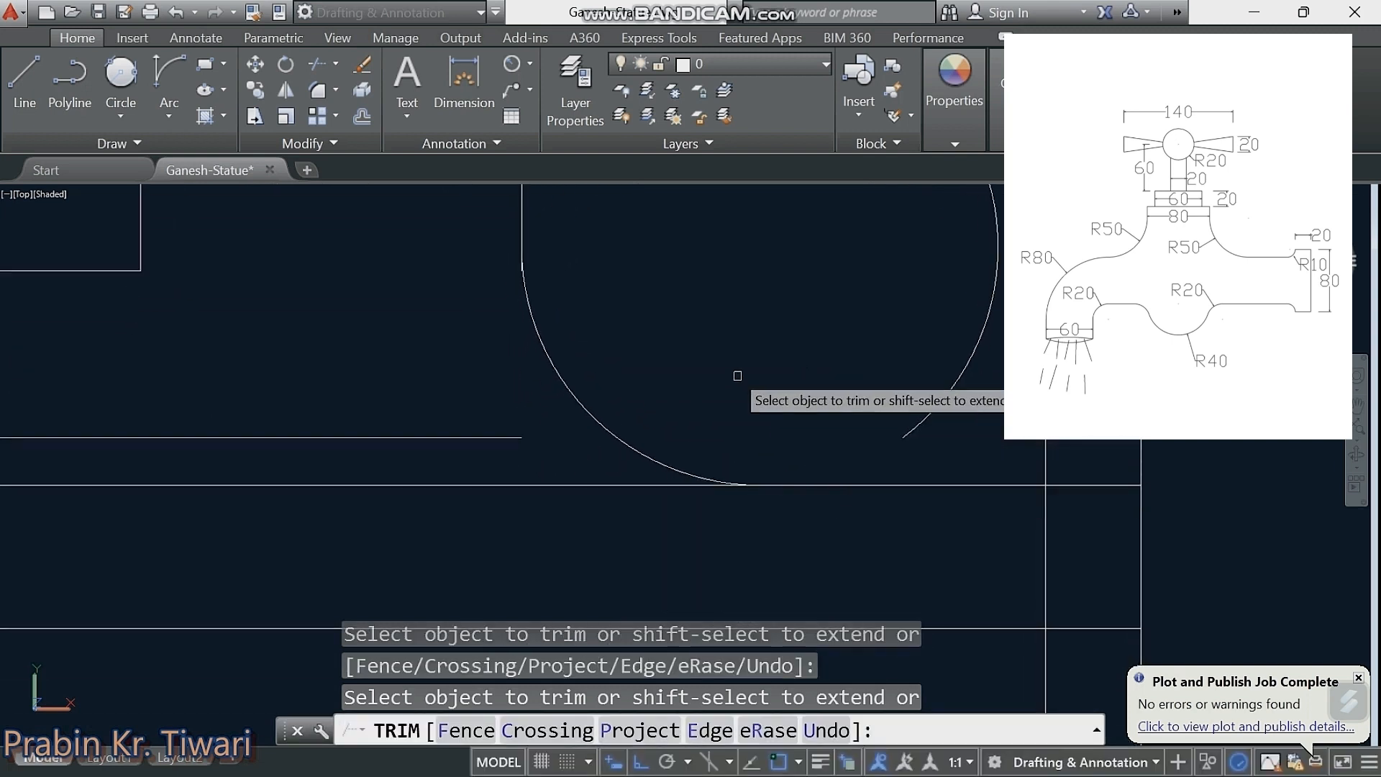
middle_drag(706, 338, 781, 496)
scroll(630, 418, down, 1)
scroll(630, 417, up, 2)
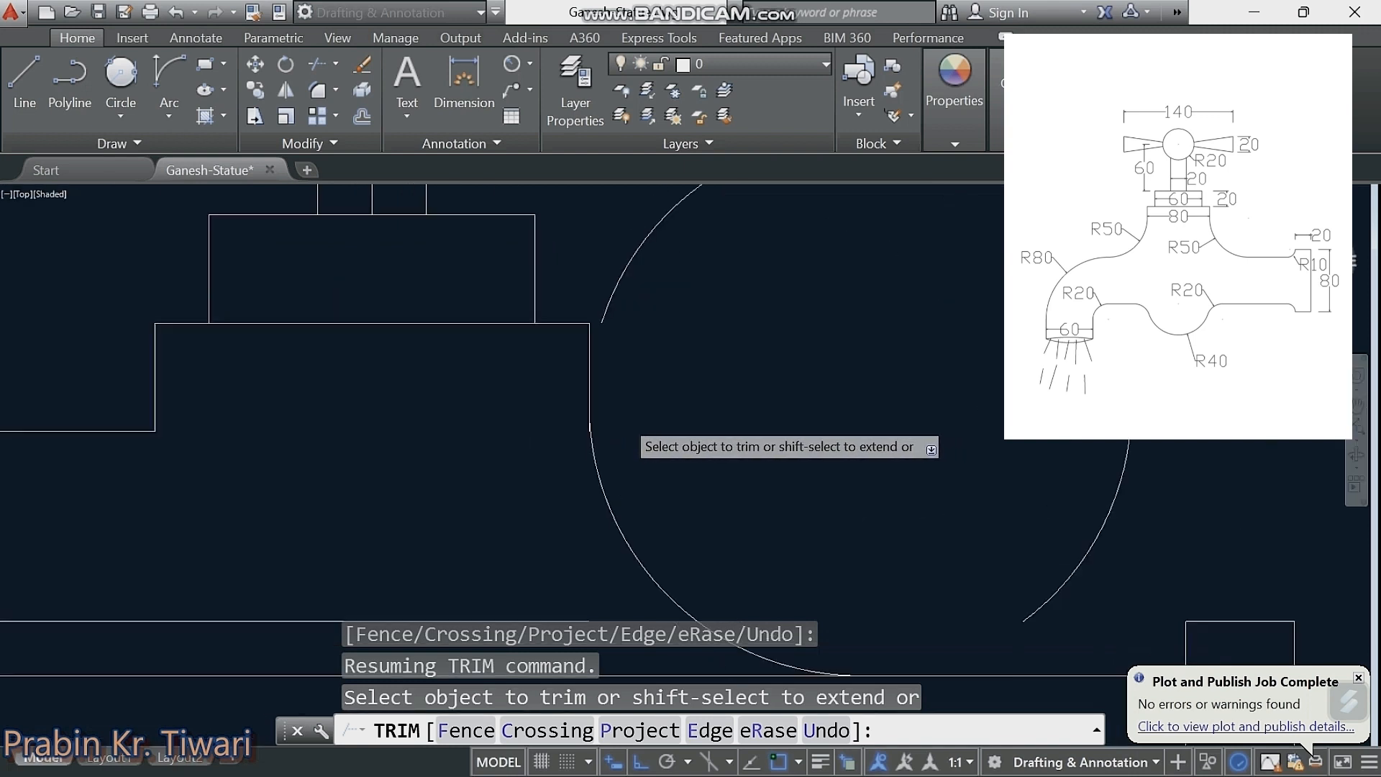
Step: Trim the collar's right side below its tangent point and delete the circle's leftover outer arc
scroll(611, 418, down, 2)
scroll(630, 420, up, 6)
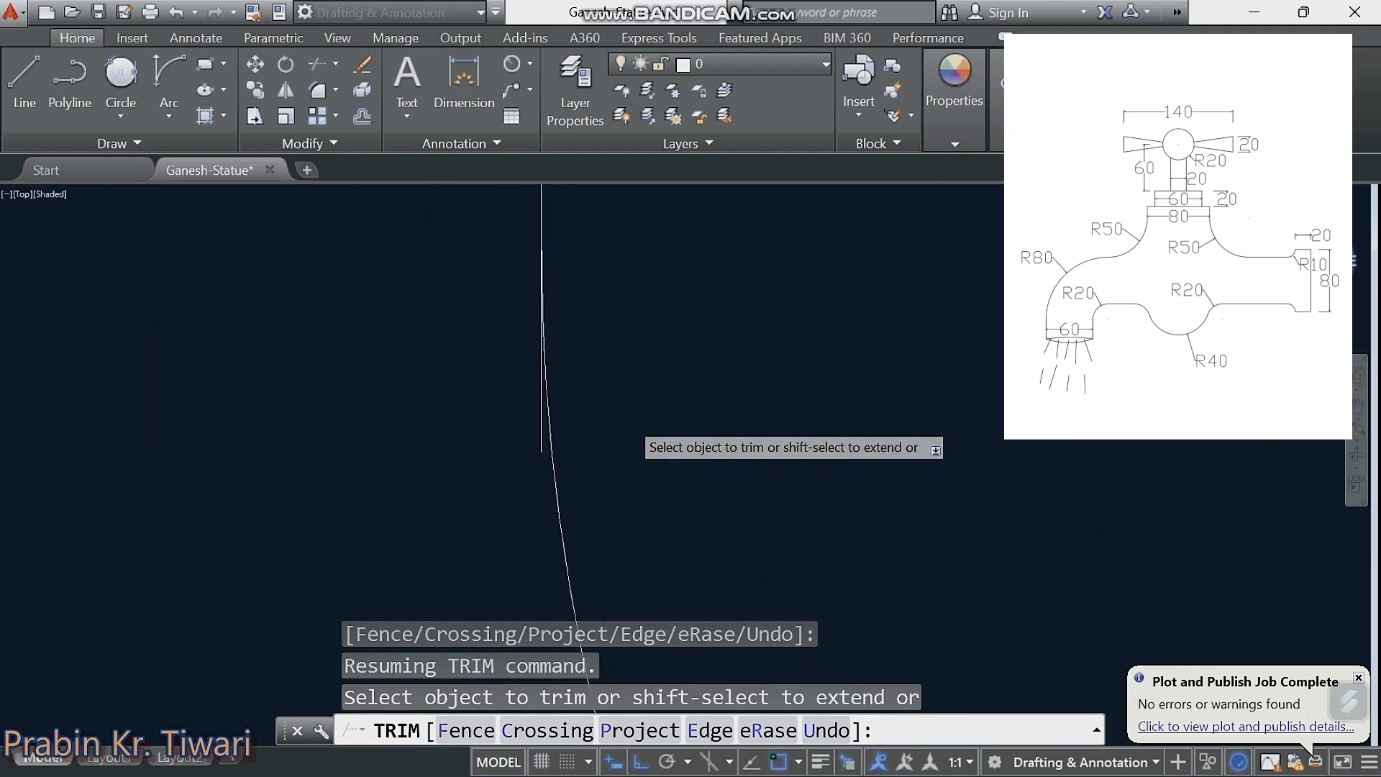
scroll(628, 418, up, 2)
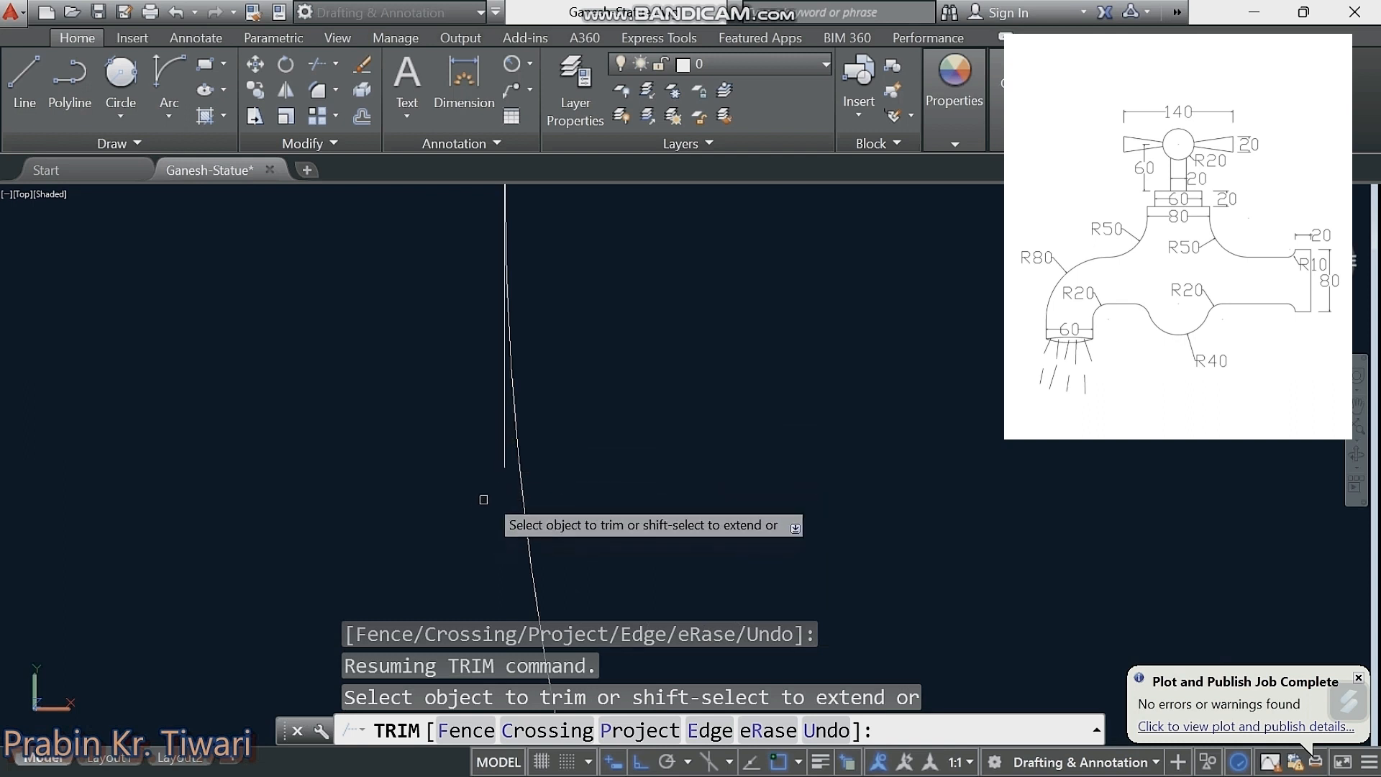
click(503, 453)
scroll(471, 461, down, 2)
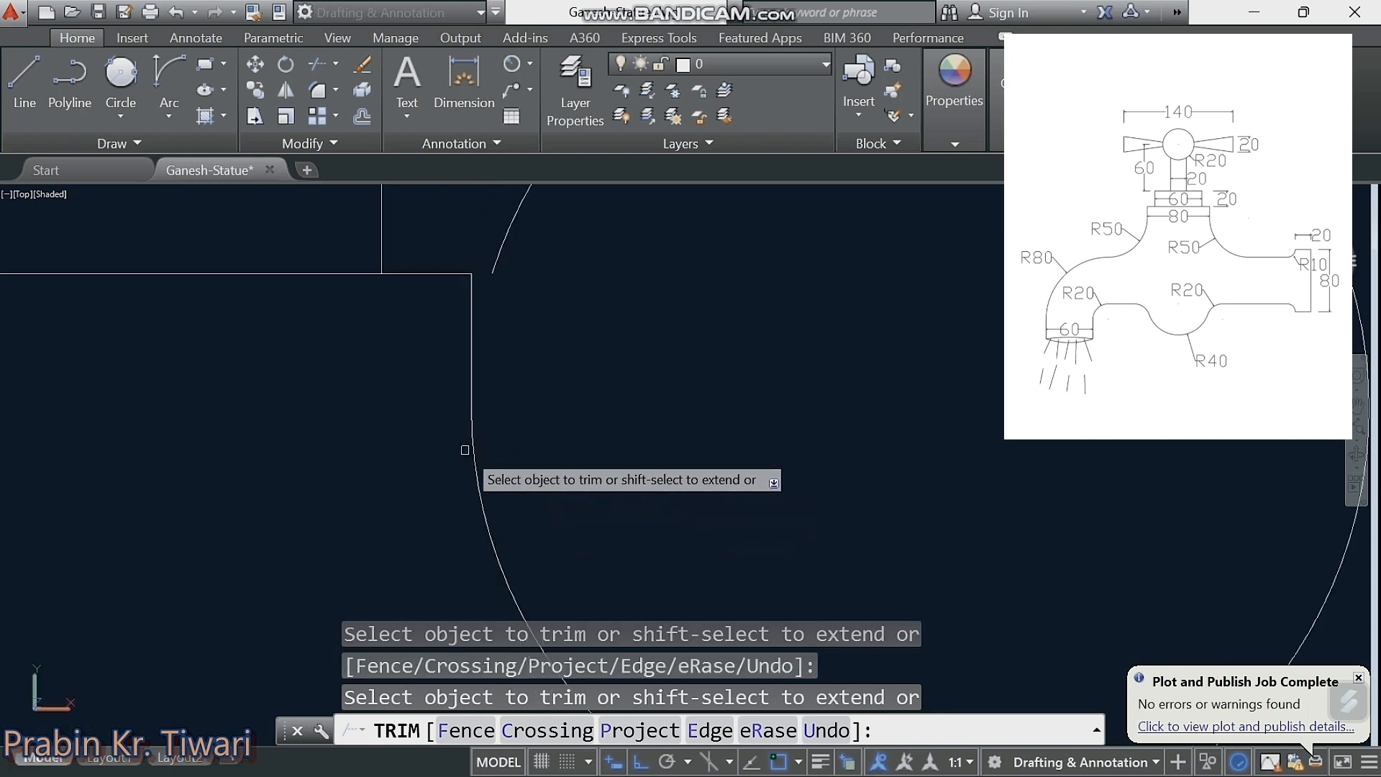
middle_click(465, 449)
key(Escape)
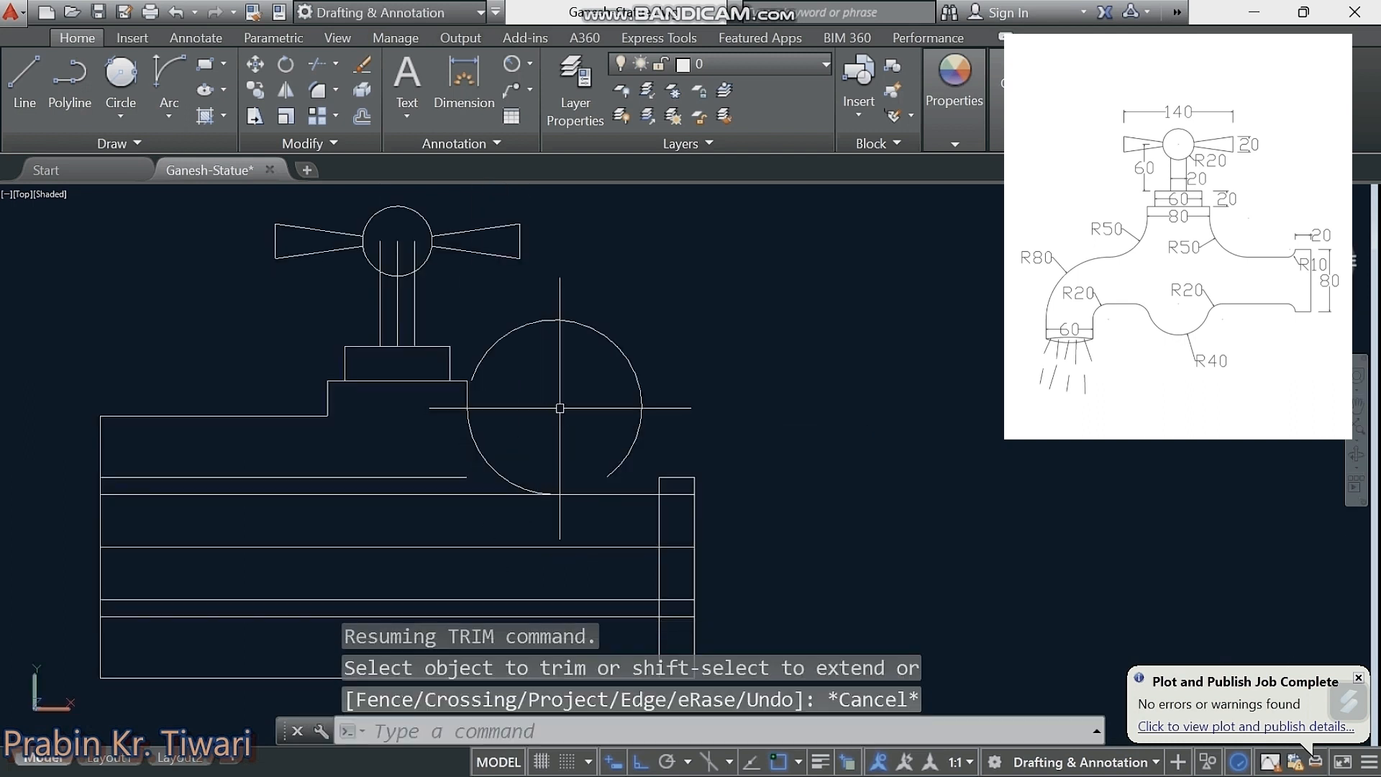
click(642, 405)
key(Delete)
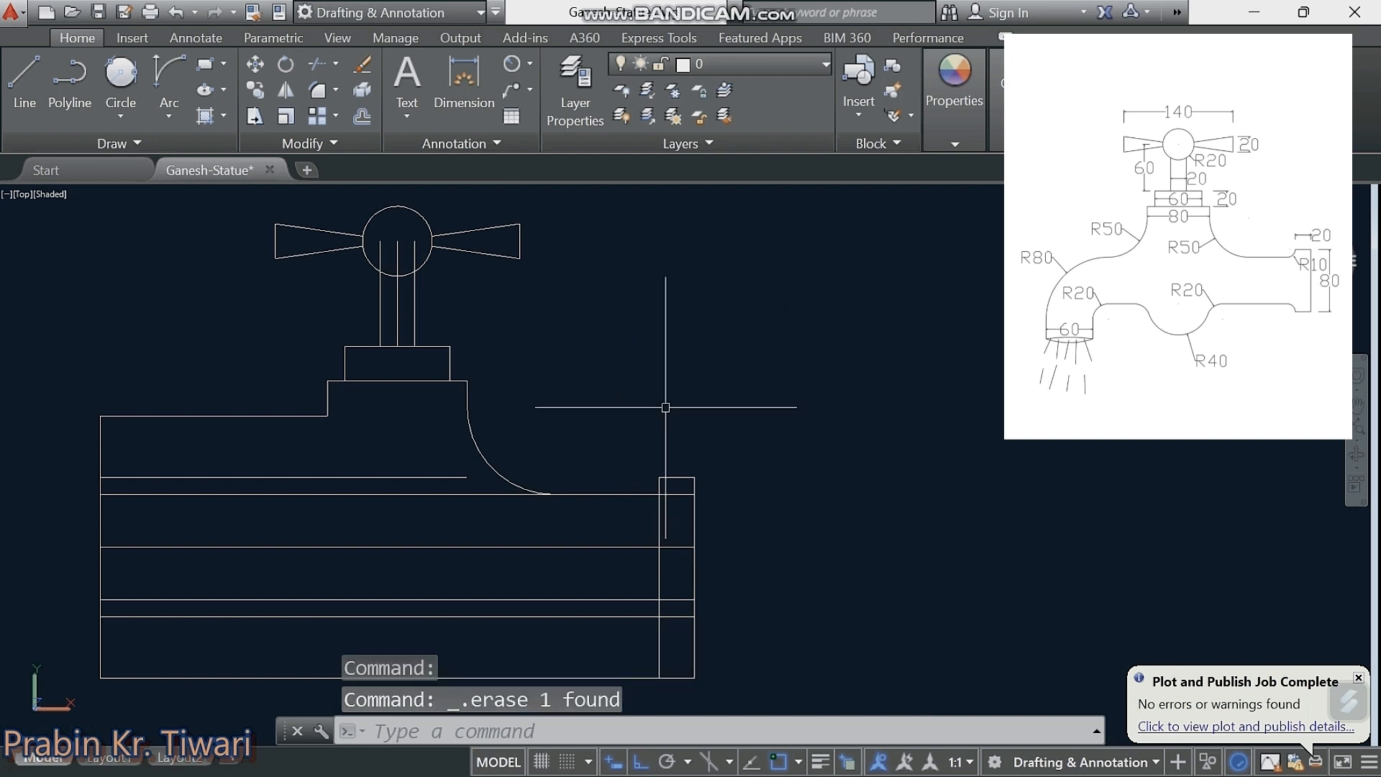
Step: Mirror the neck's right 50 mm radius arc about the stem's vertical centre line, keeping the original
middle_drag(490, 465, 513, 453)
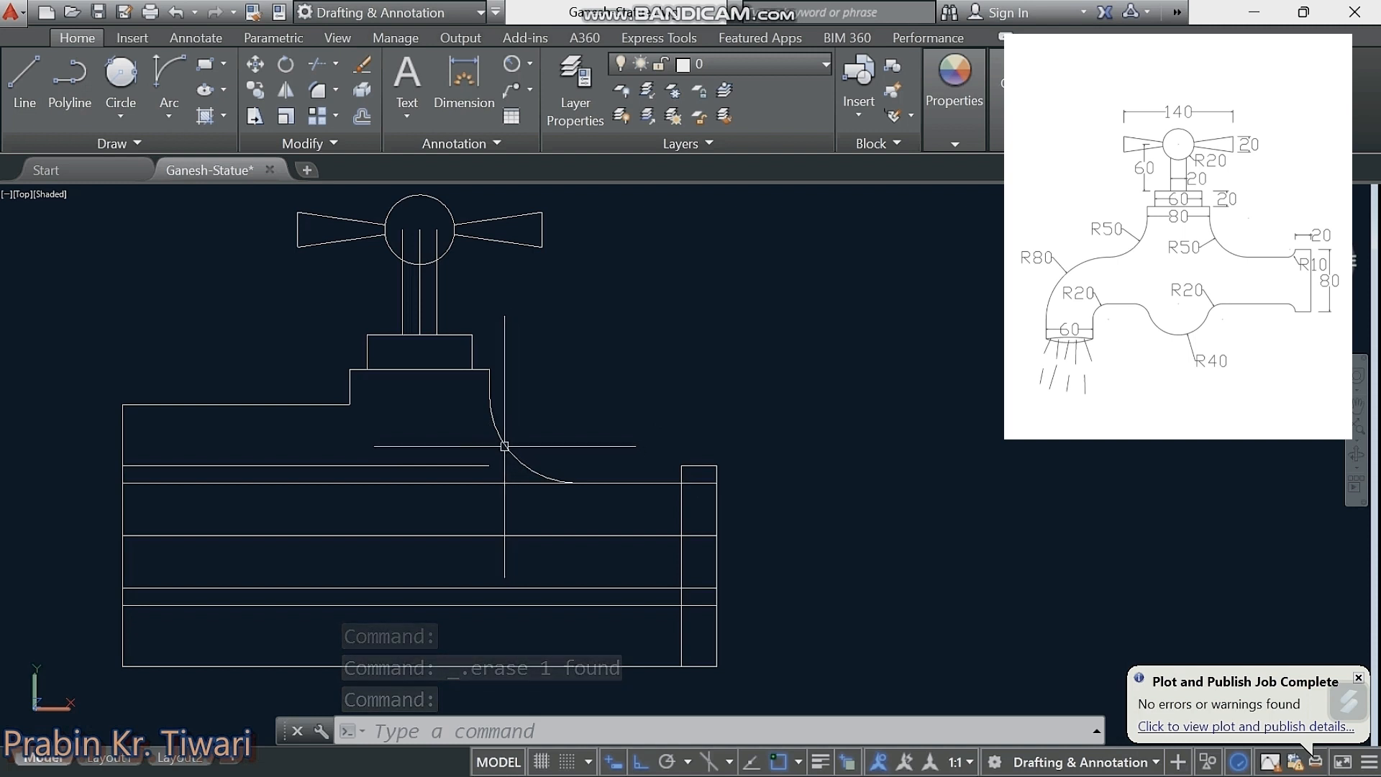
click(507, 446)
middle_drag(663, 424, 672, 400)
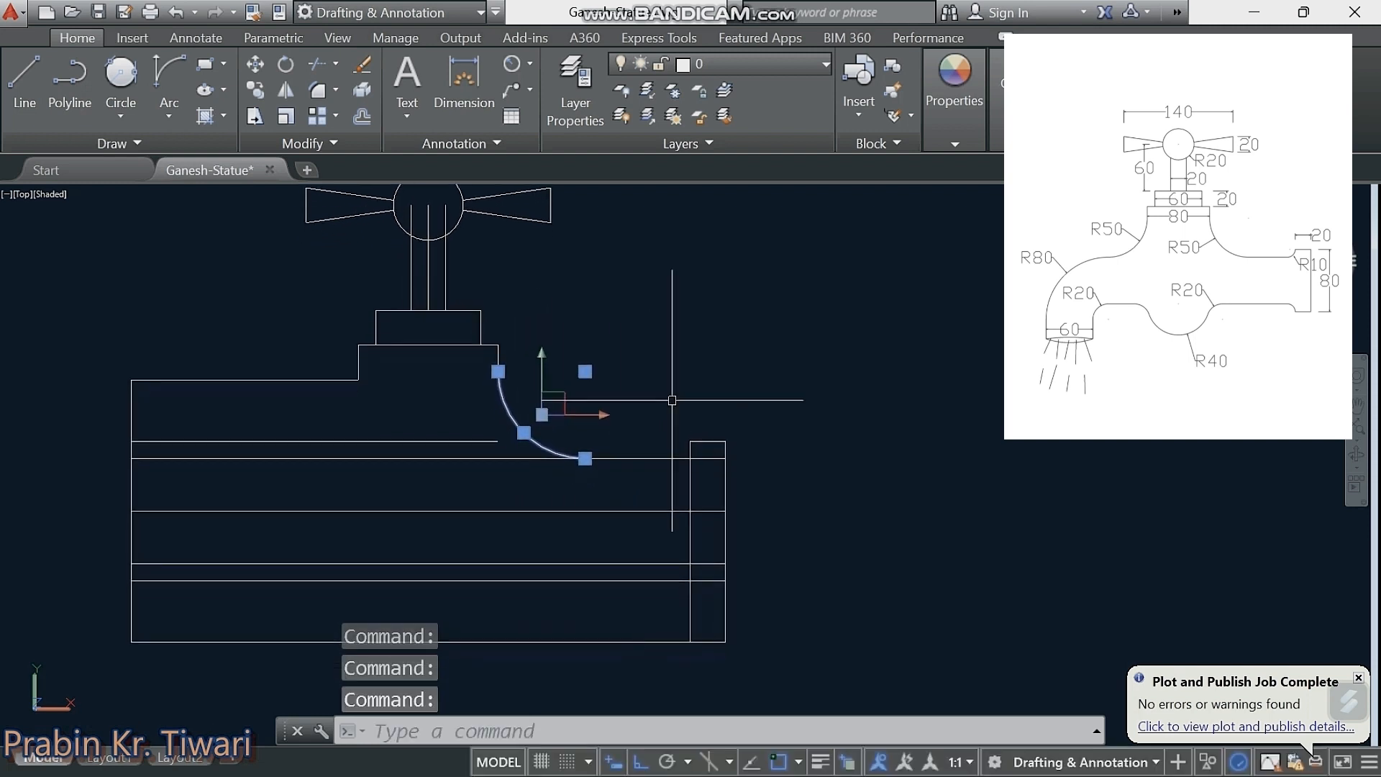
text(MI)
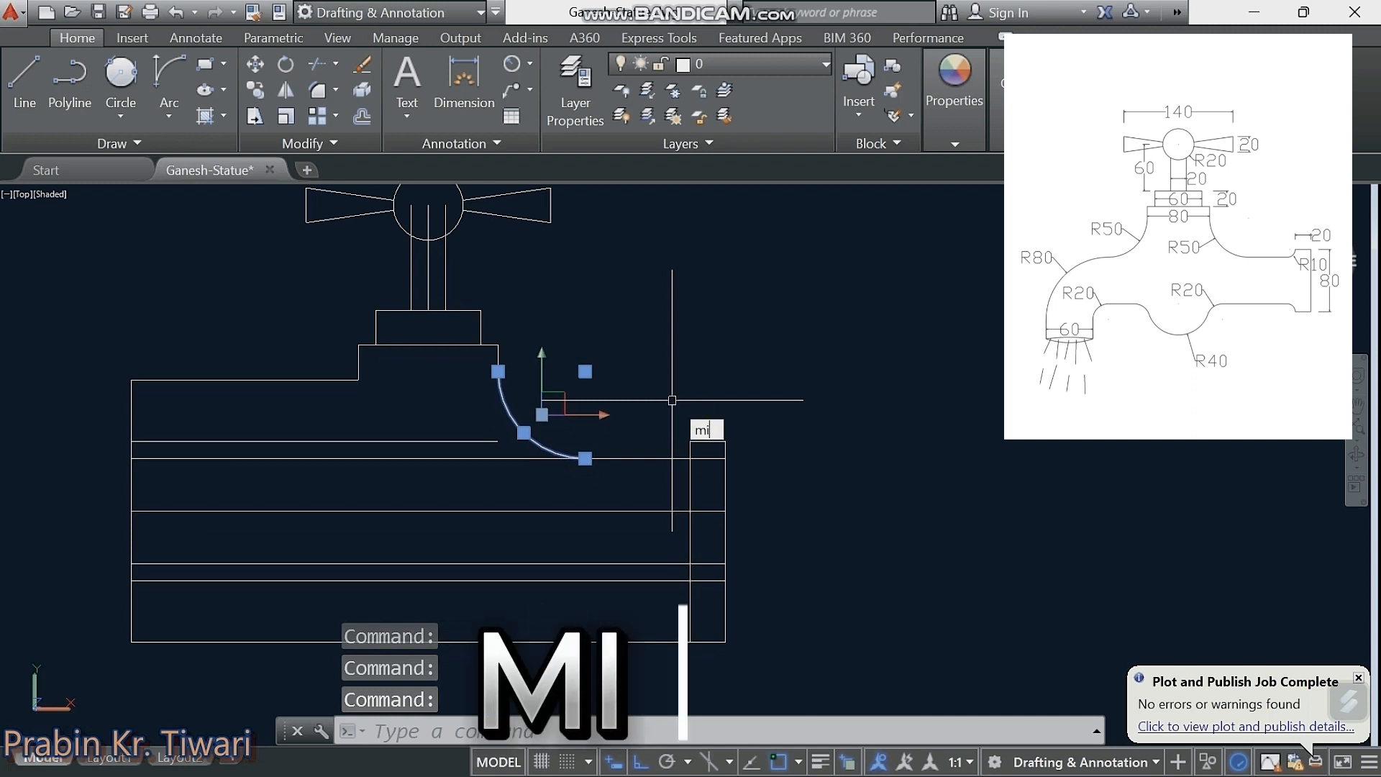
key(Return)
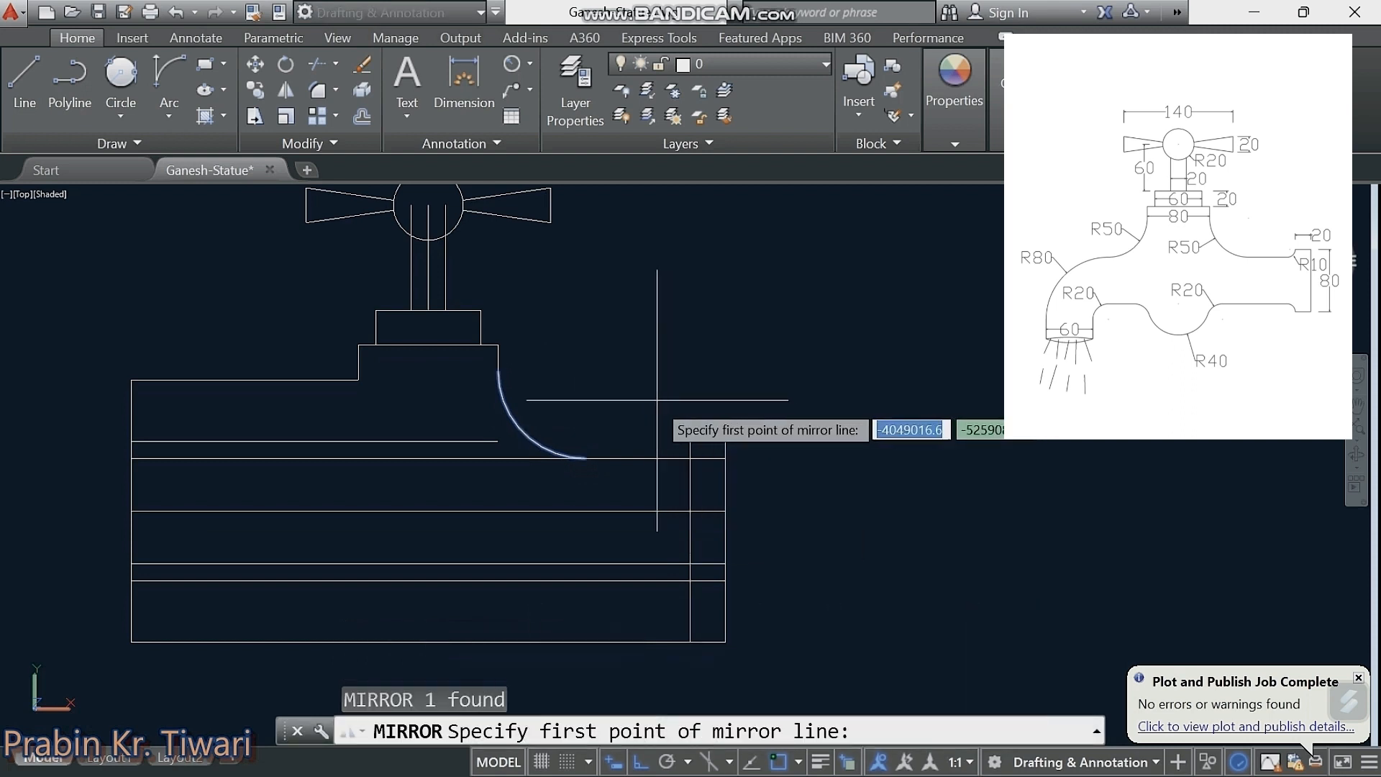
click(427, 346)
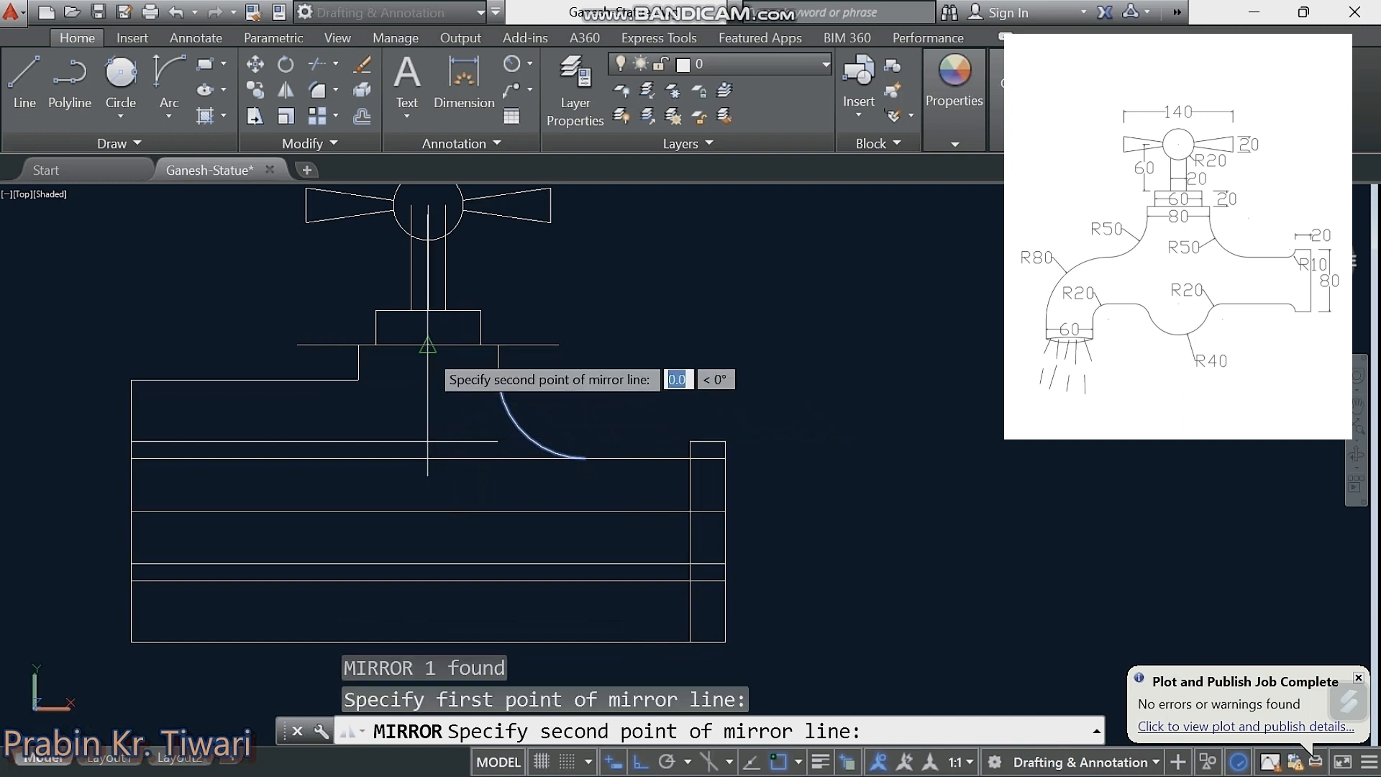
click(430, 485)
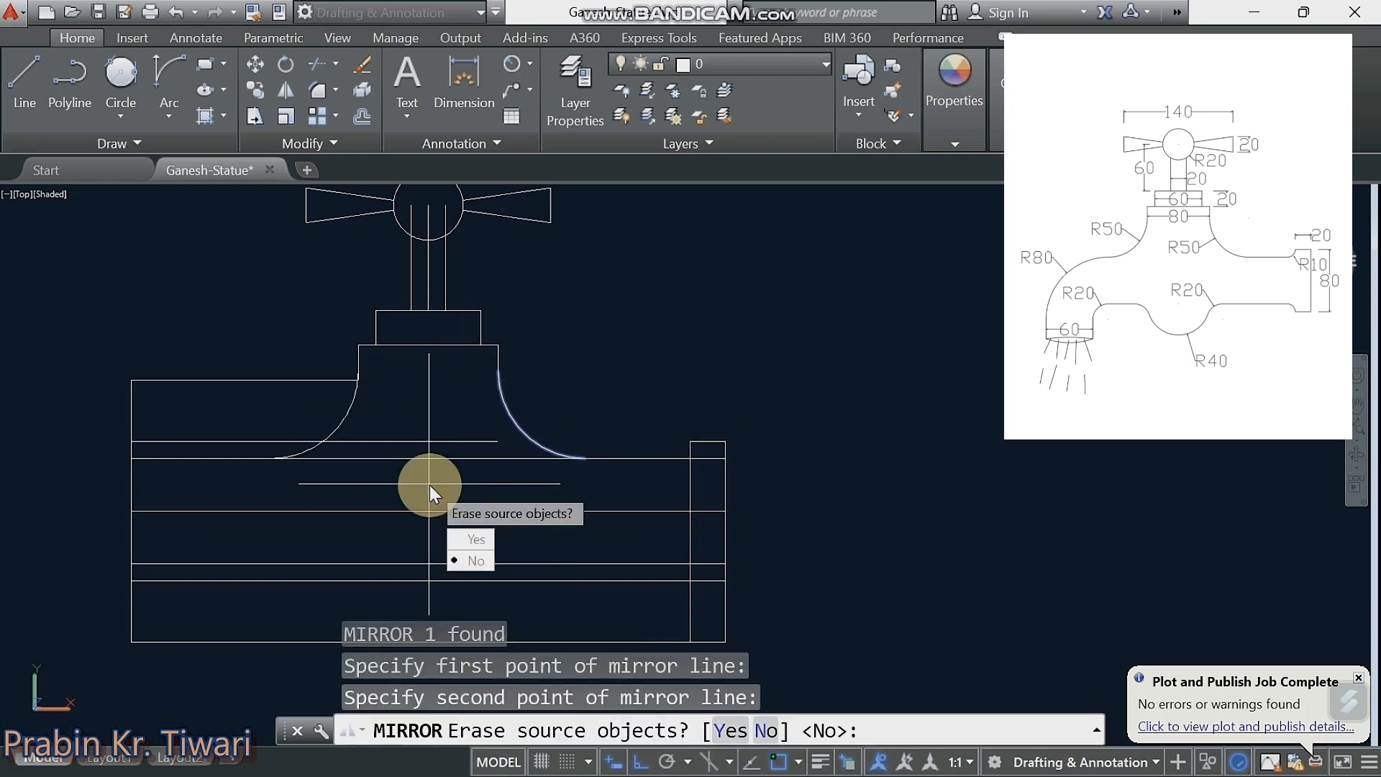
click(466, 561)
Step: Delete the leftover horizontal line crossing the neck just above the pipe's upper line
middle_drag(427, 475, 505, 464)
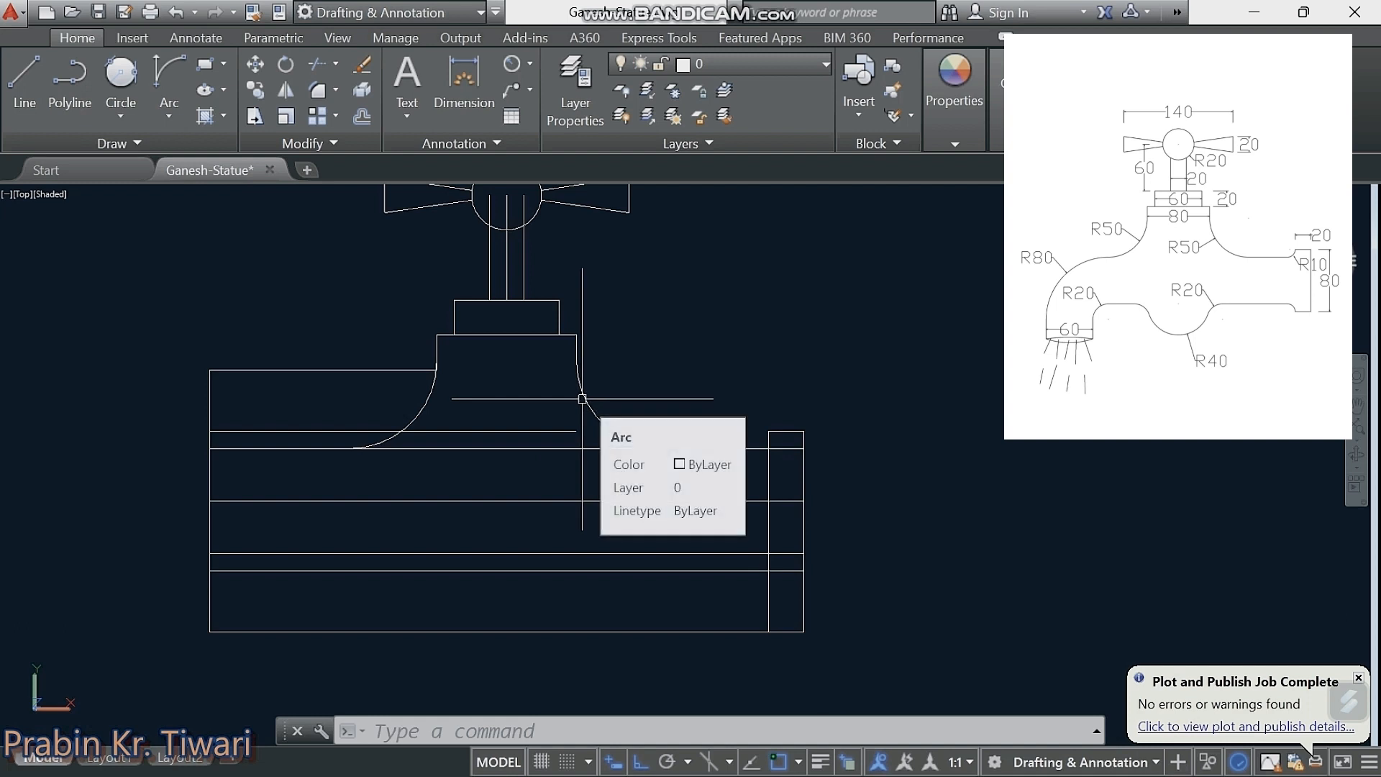
click(558, 432)
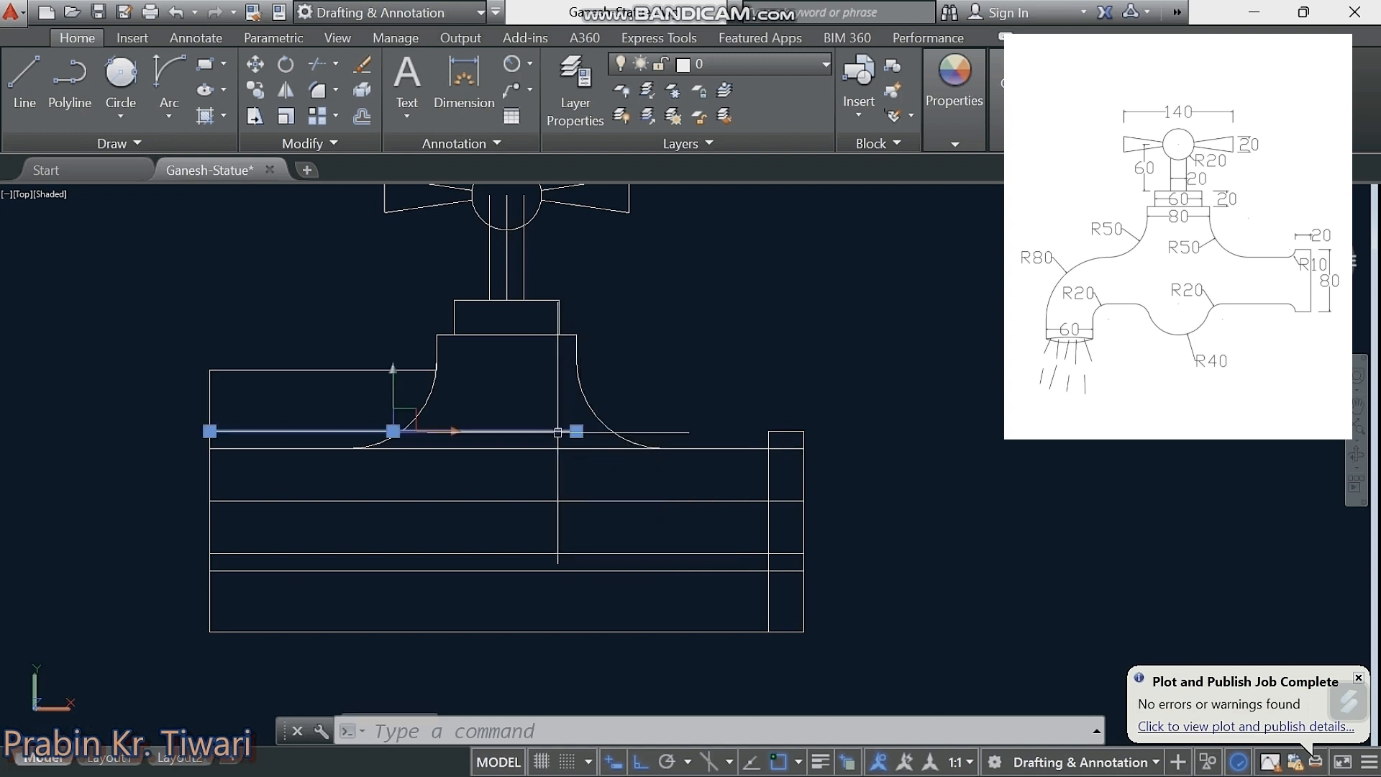
key(Delete)
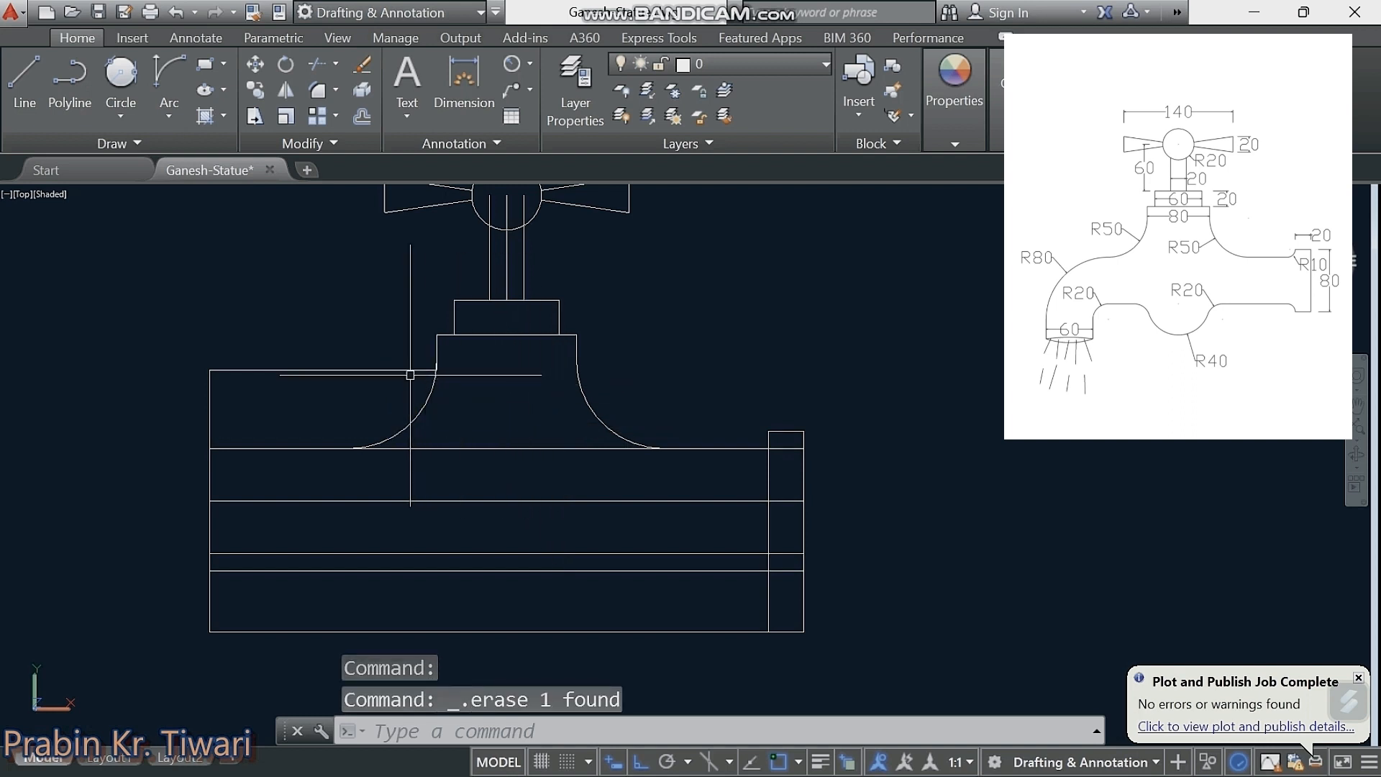
Step: Trim the collar's left-side overhang, the body's top edge beside it, and the left vertical above the pipe's upper line
key(Escape)
scroll(431, 378, up, 5)
scroll(446, 338, up, 2)
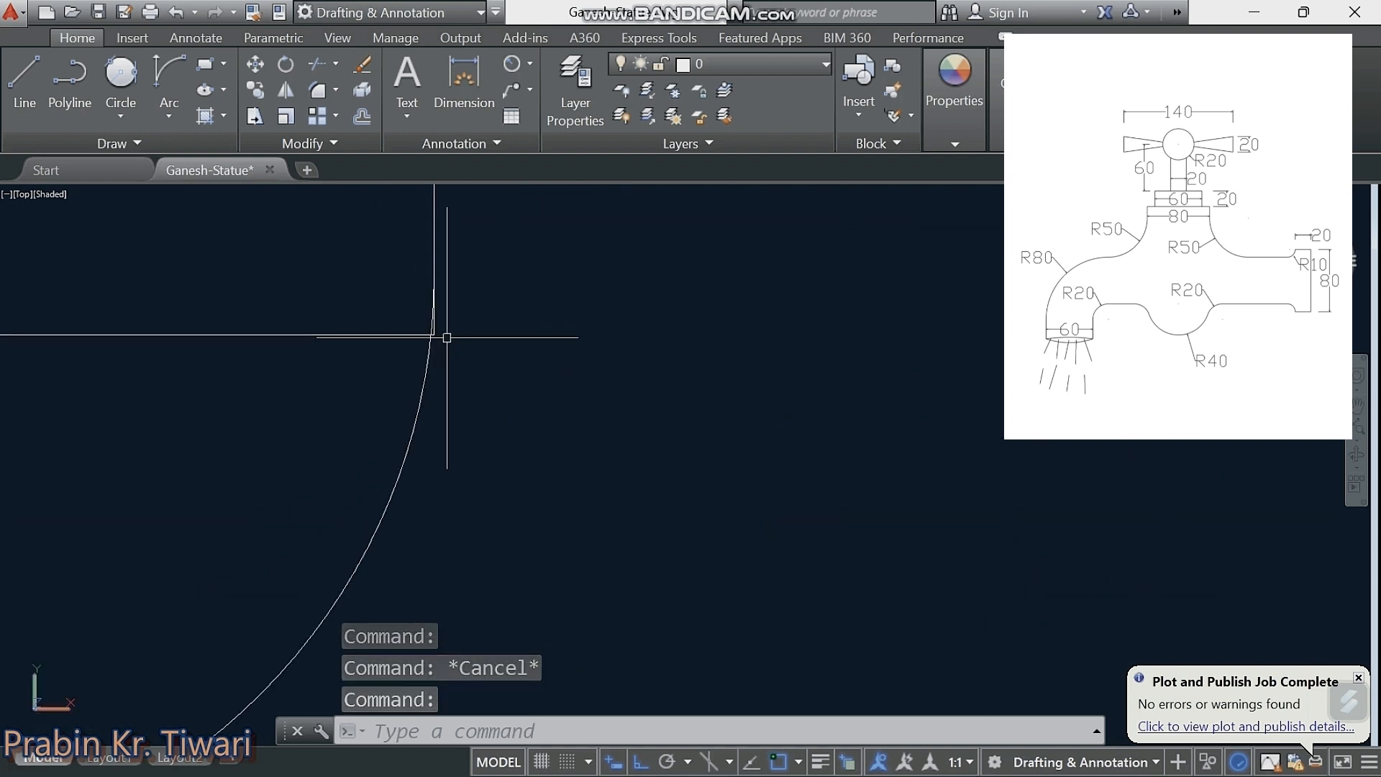
text(tr)
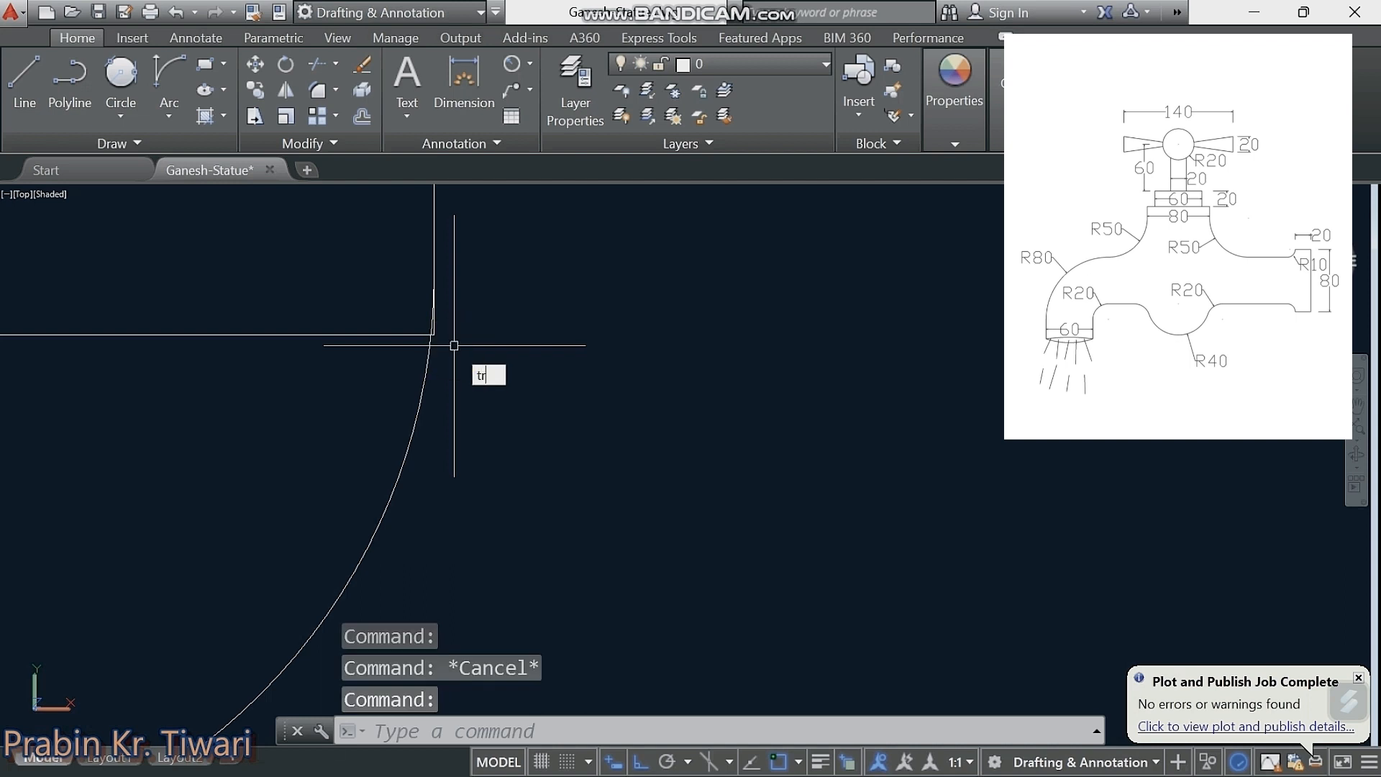
key(Return)
key(Return)
scroll(441, 330, up, 1)
scroll(442, 333, up, 1)
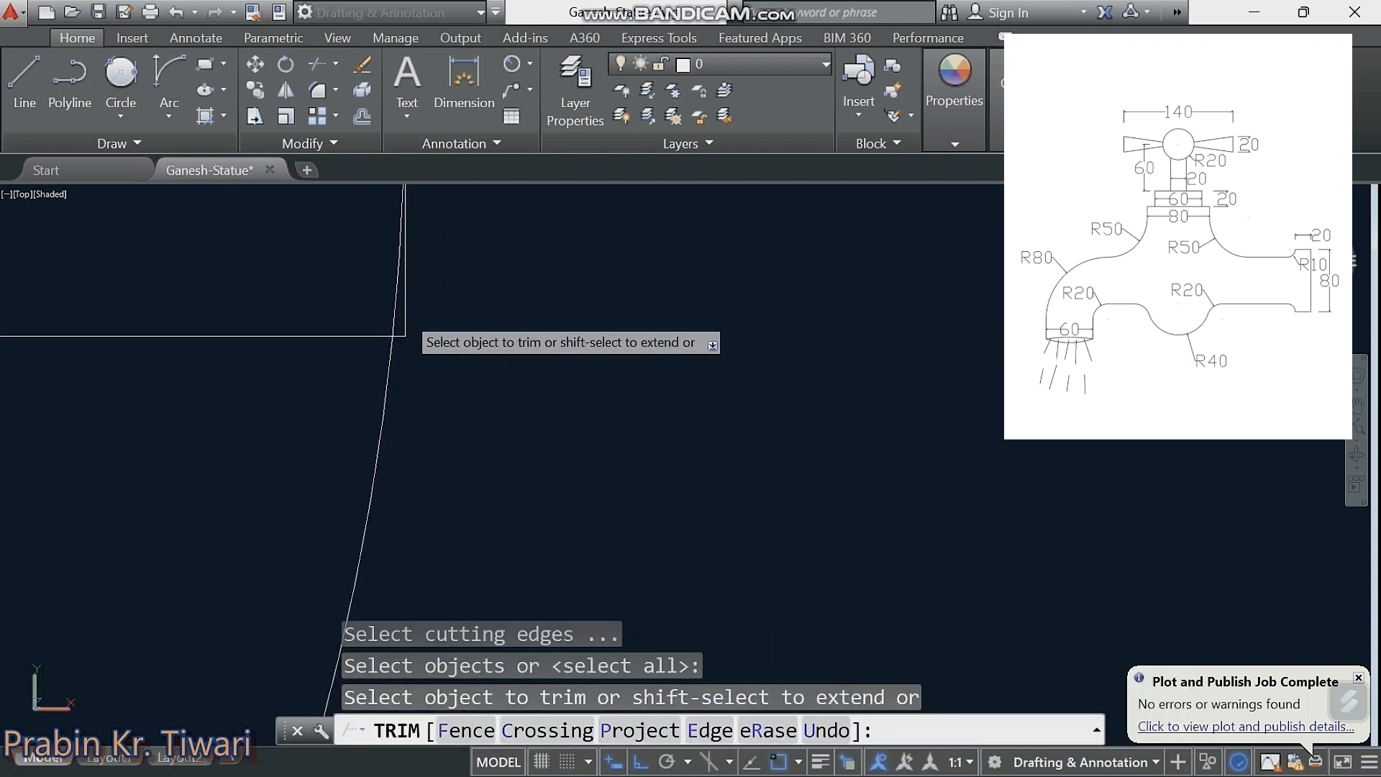
click(399, 327)
scroll(460, 327, down, 2)
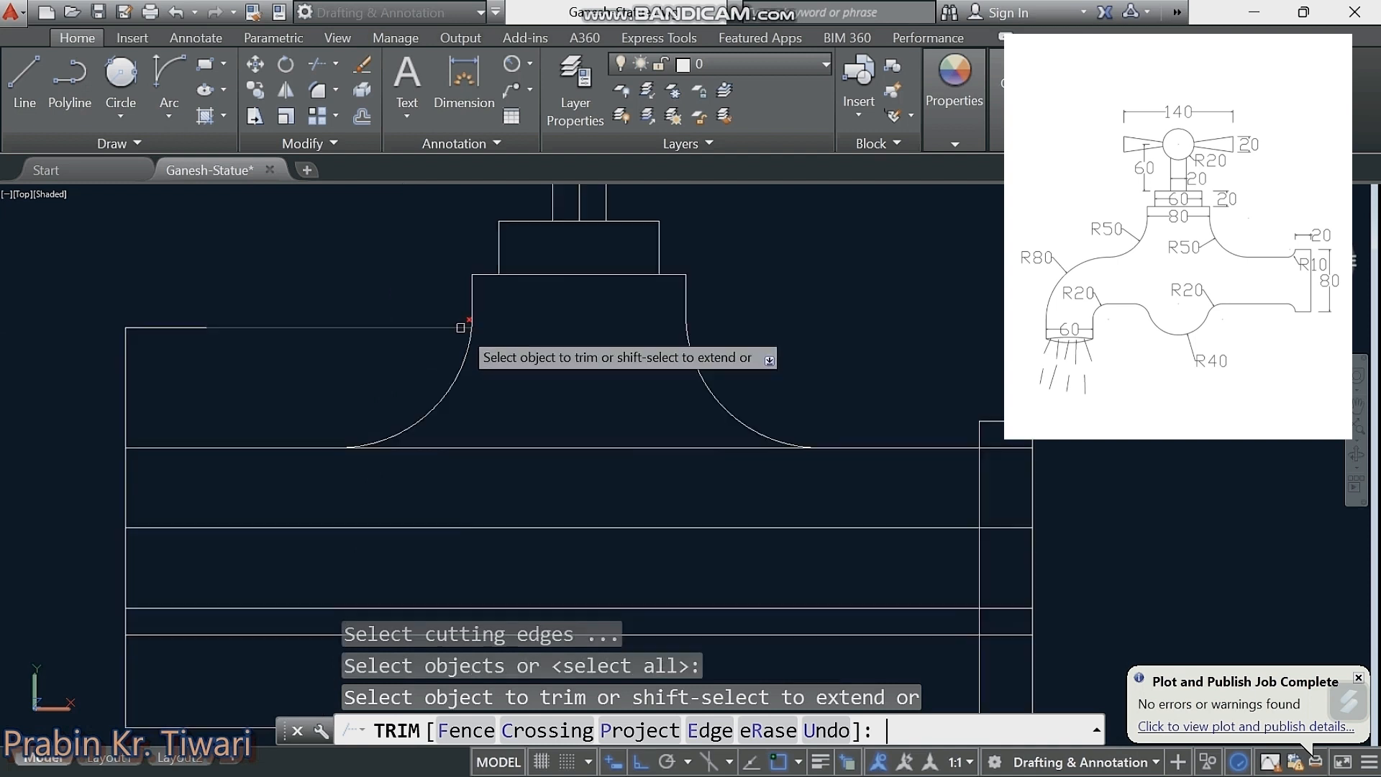
click(394, 327)
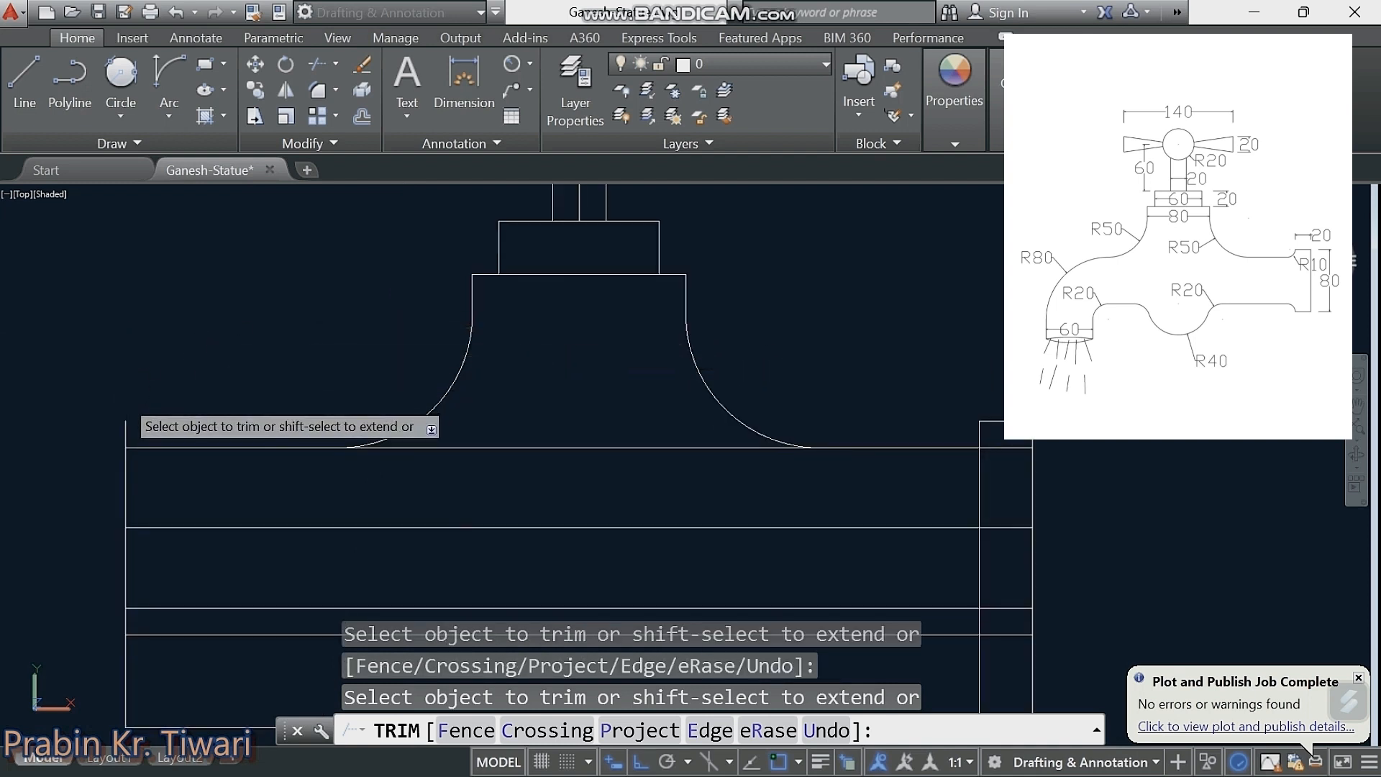
key(Escape)
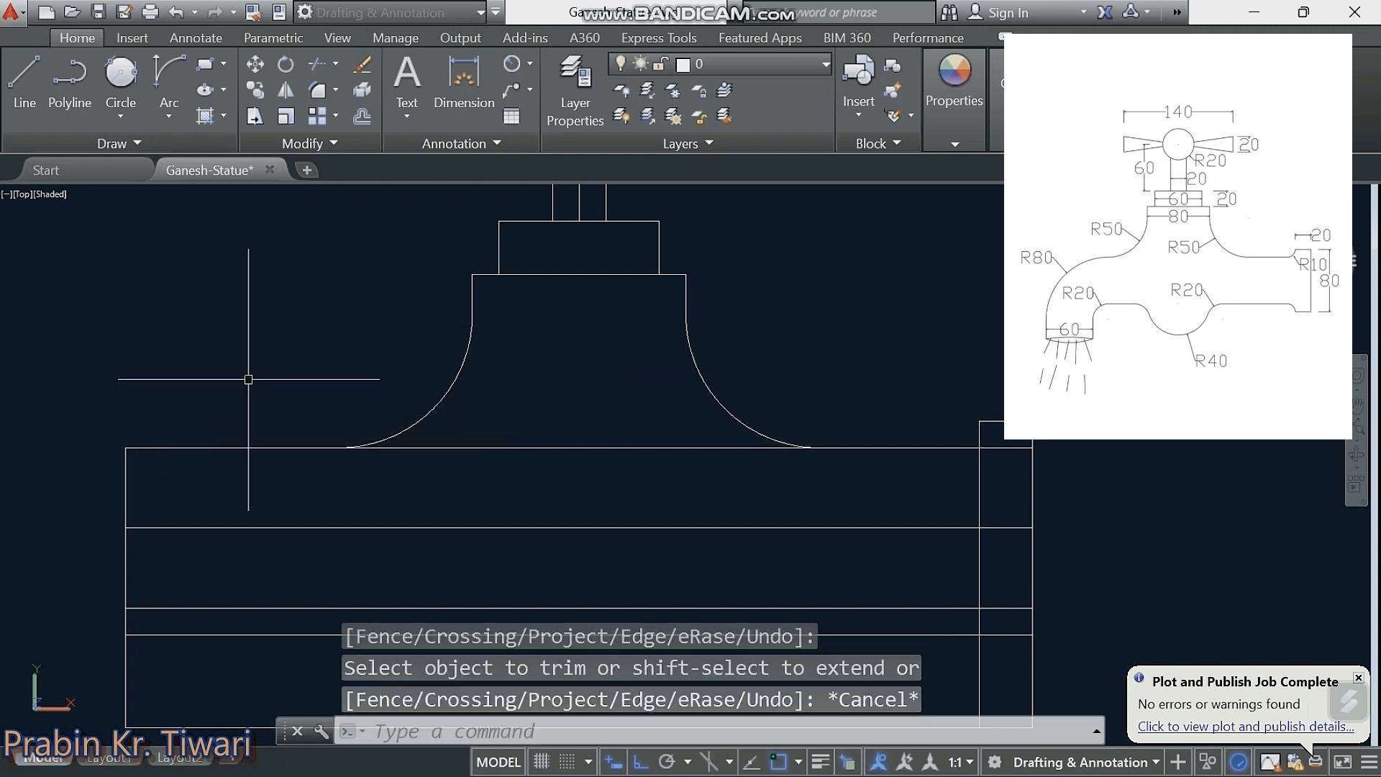
Step: Draw an 80 mm radius circle tangent to the pipe's upper line and the spout's left vertical line
mouse_move(247, 379)
middle_down()
mouse_move(262, 386)
mouse_move(263, 332)
mouse_move(276, 330)
middle_up()
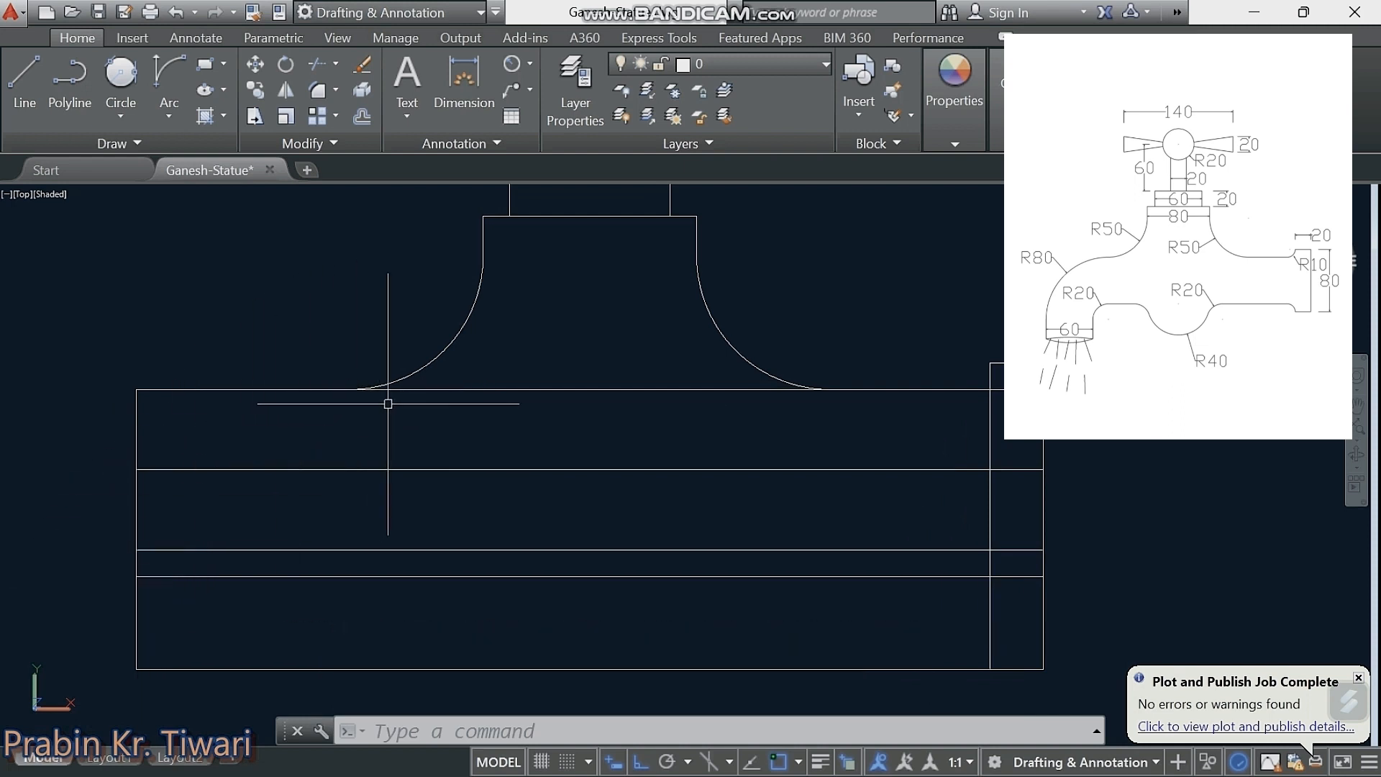
middle_drag(279, 426, 274, 391)
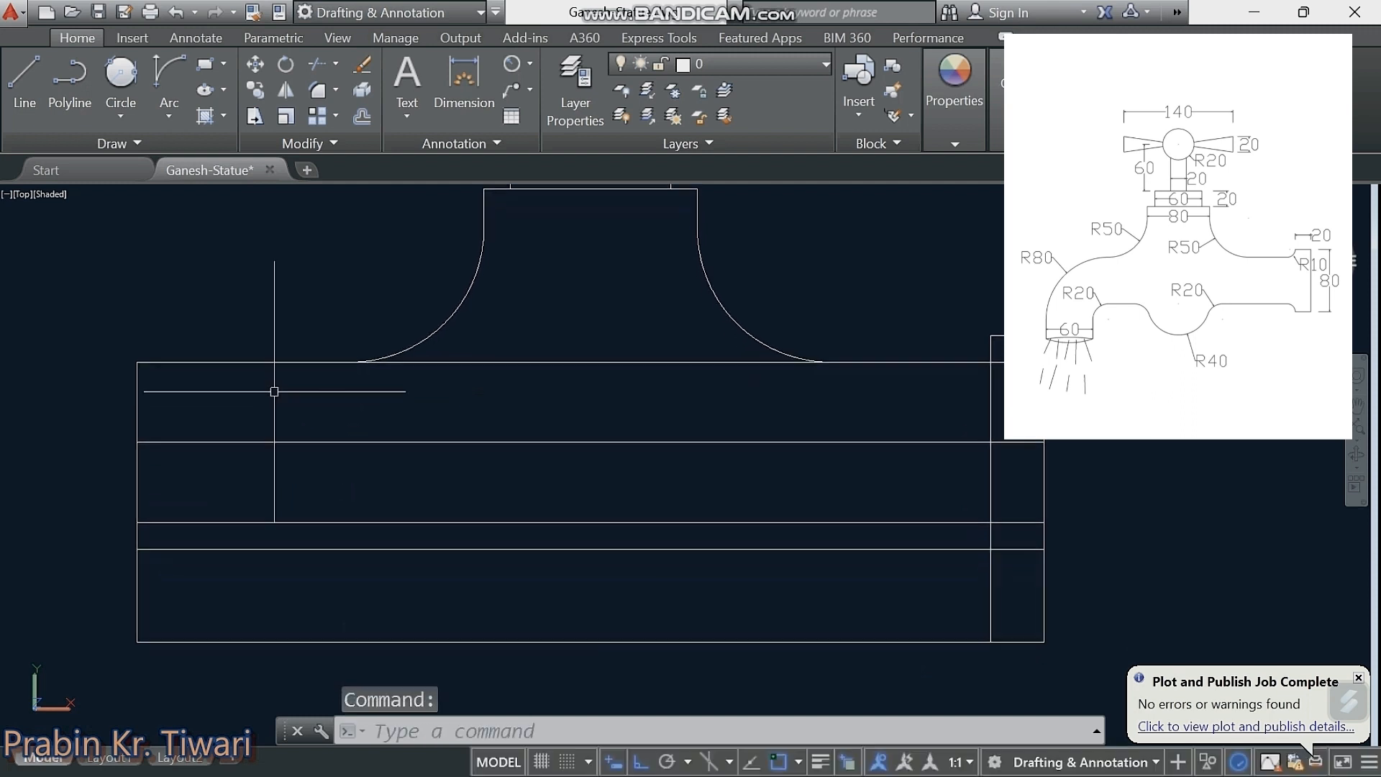
click(120, 72)
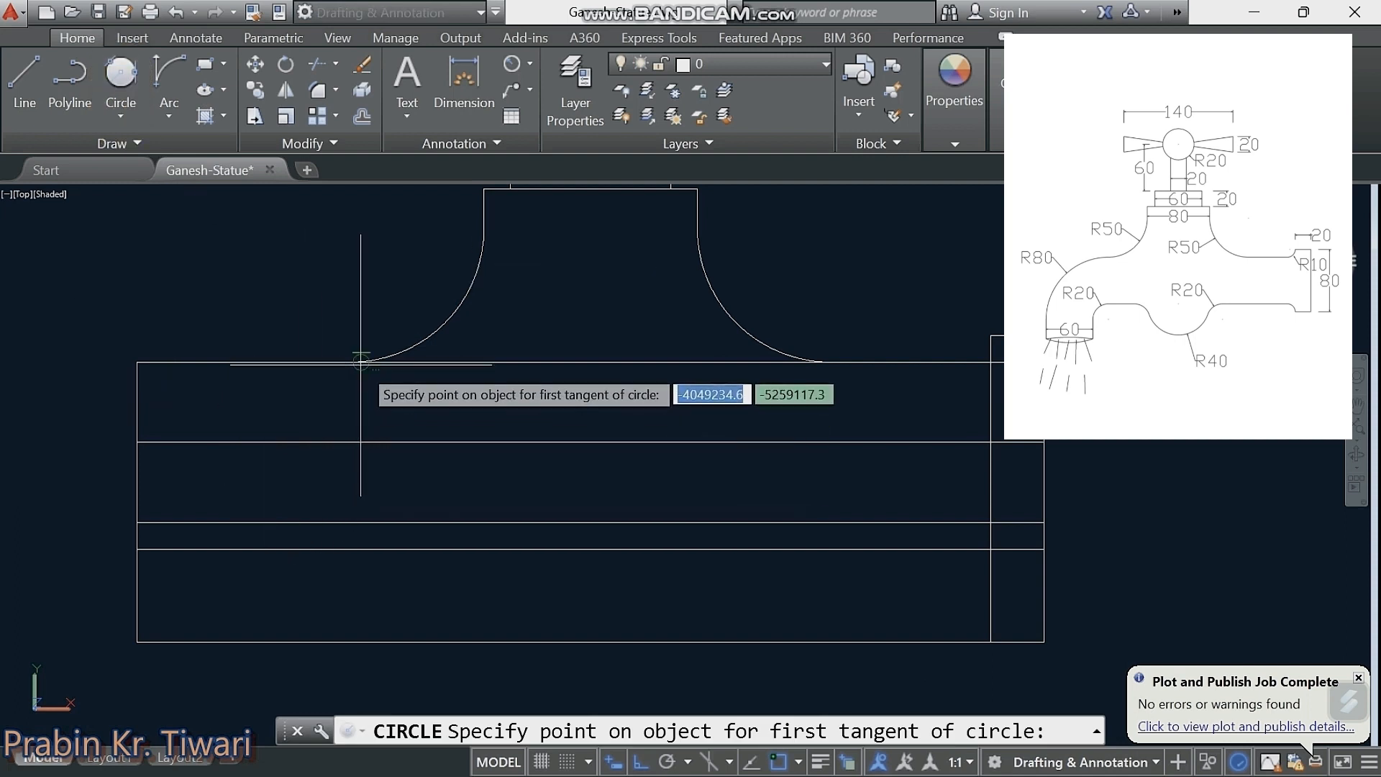
click(346, 383)
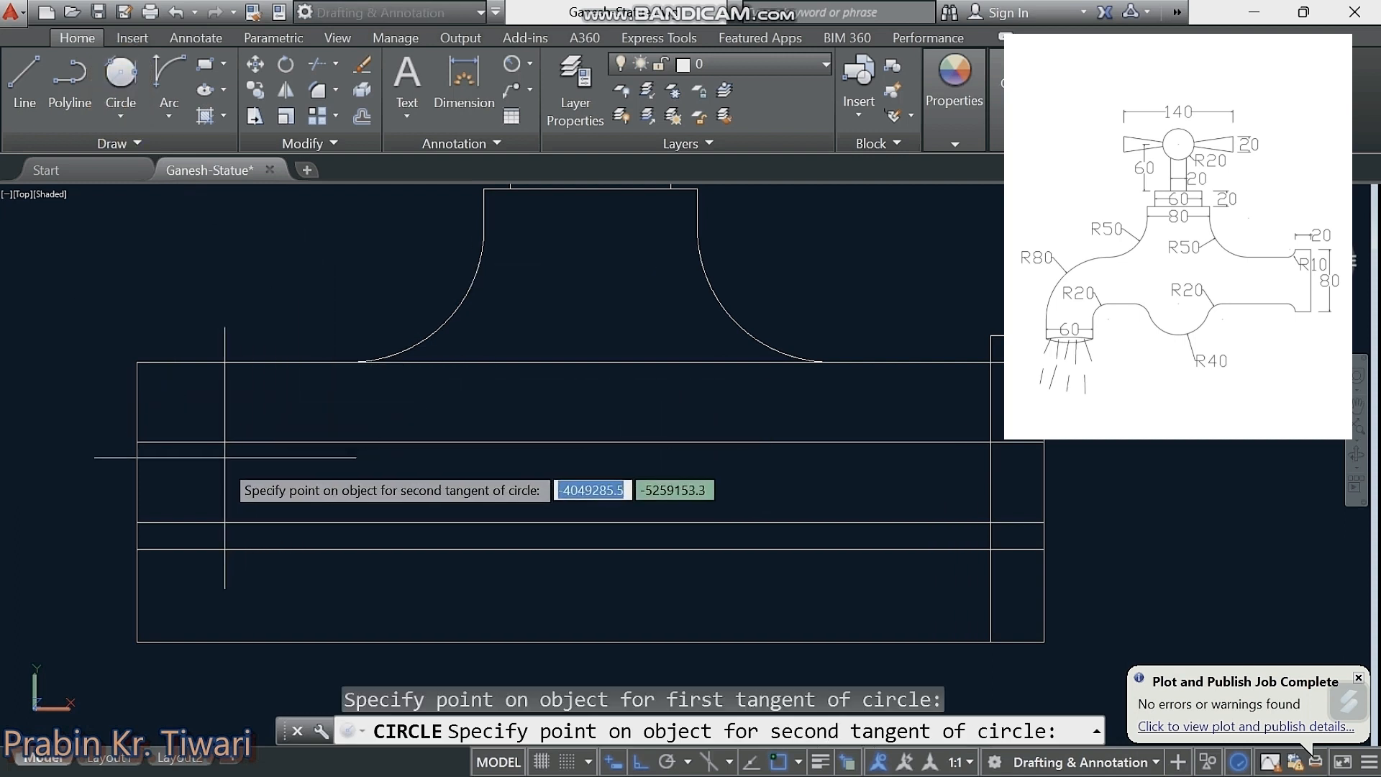
click(136, 563)
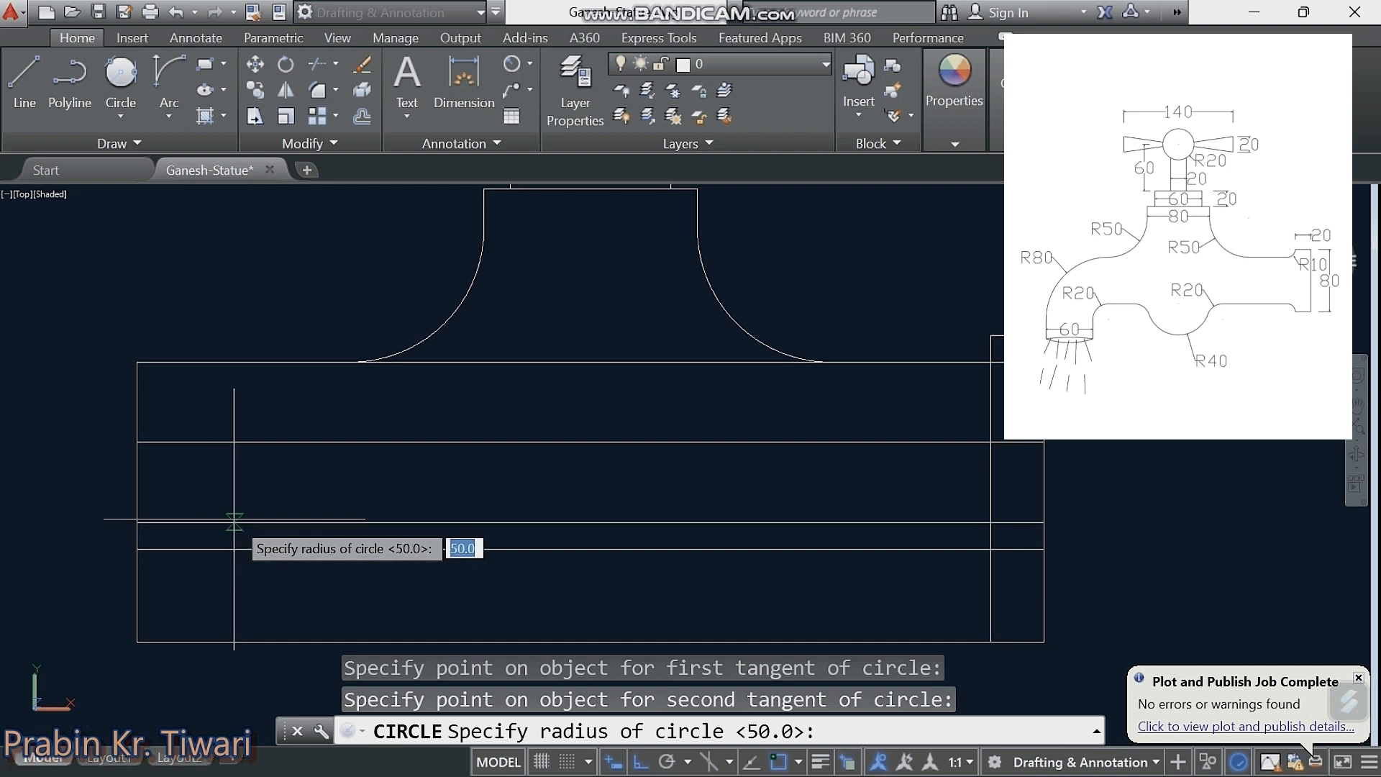
key(Return)
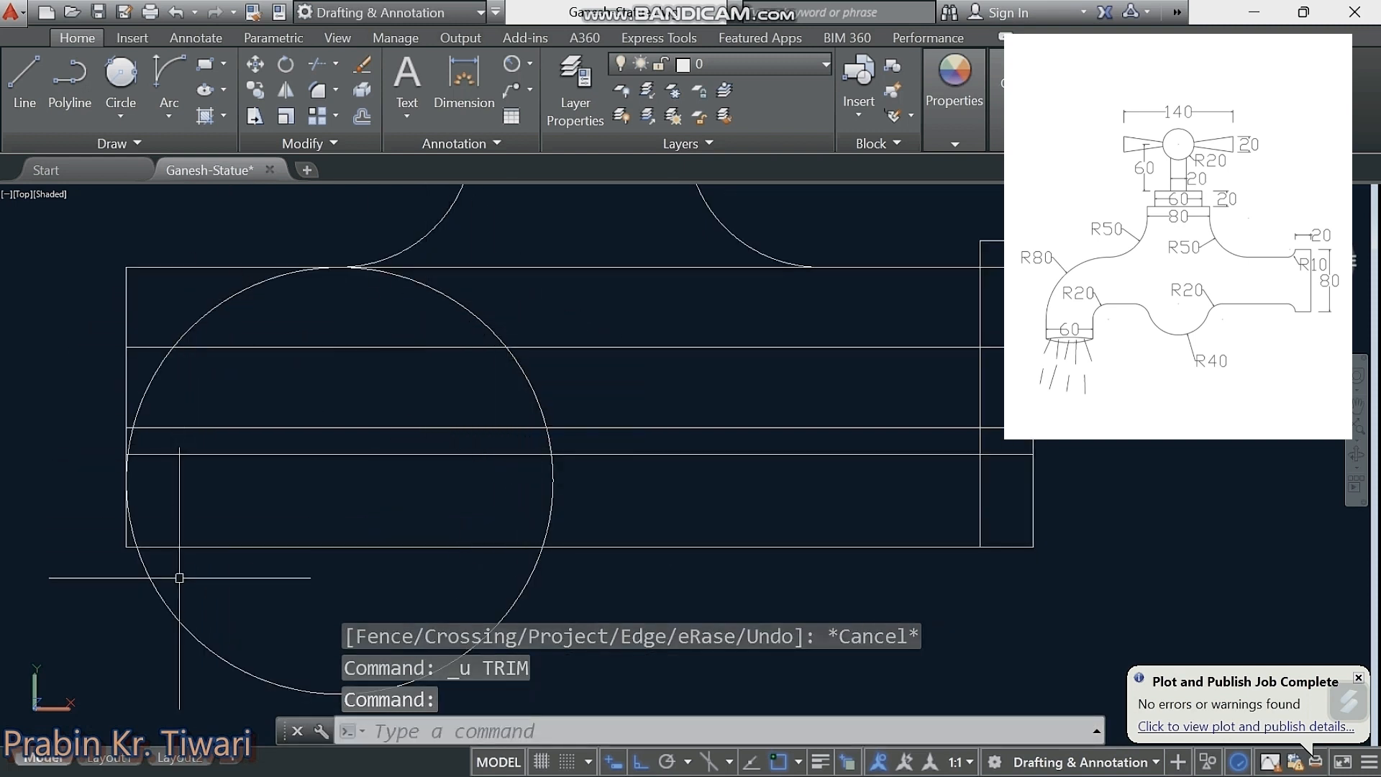
middle_drag(185, 556, 173, 511)
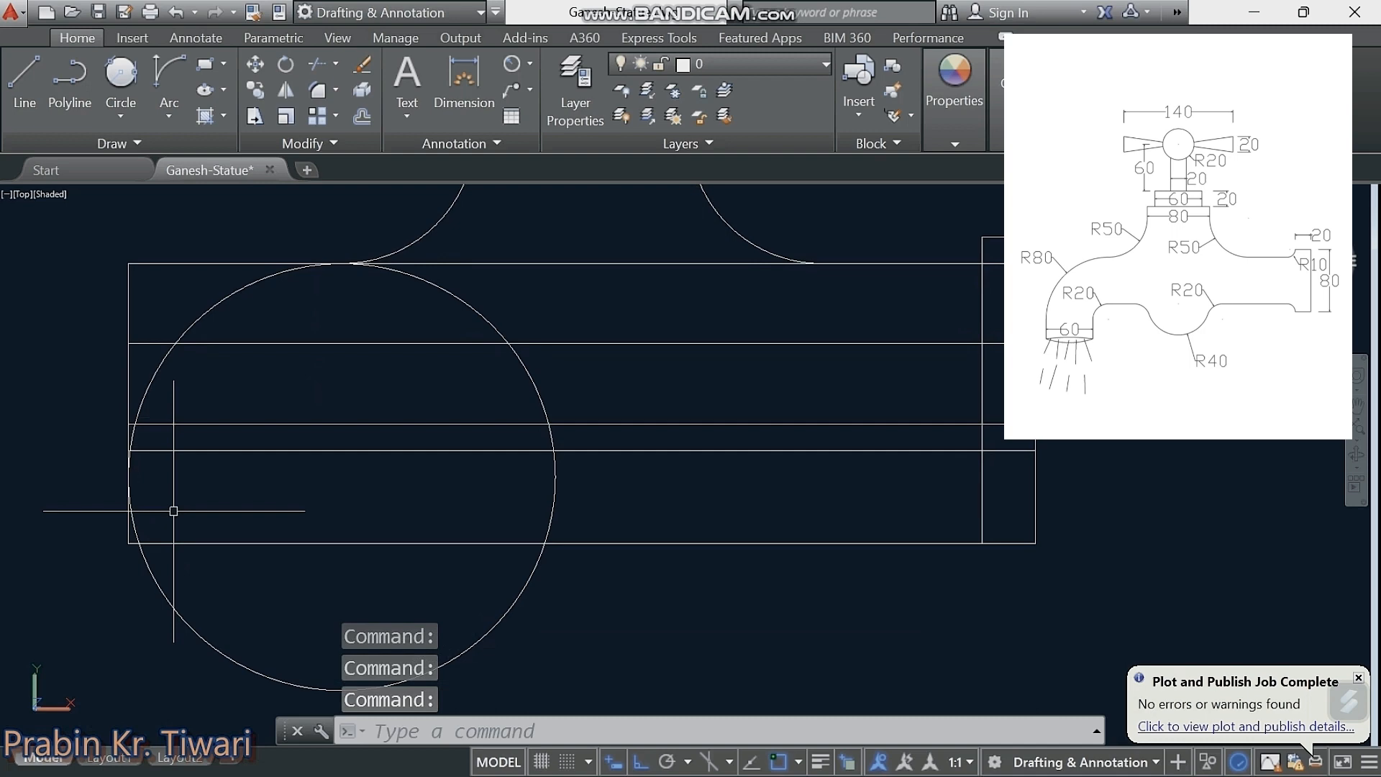
Step: Trim the lower horizontal lines' ends left of the spout circle and the left vertical just above its tangent point
text(TR)
key(Return)
key(Return)
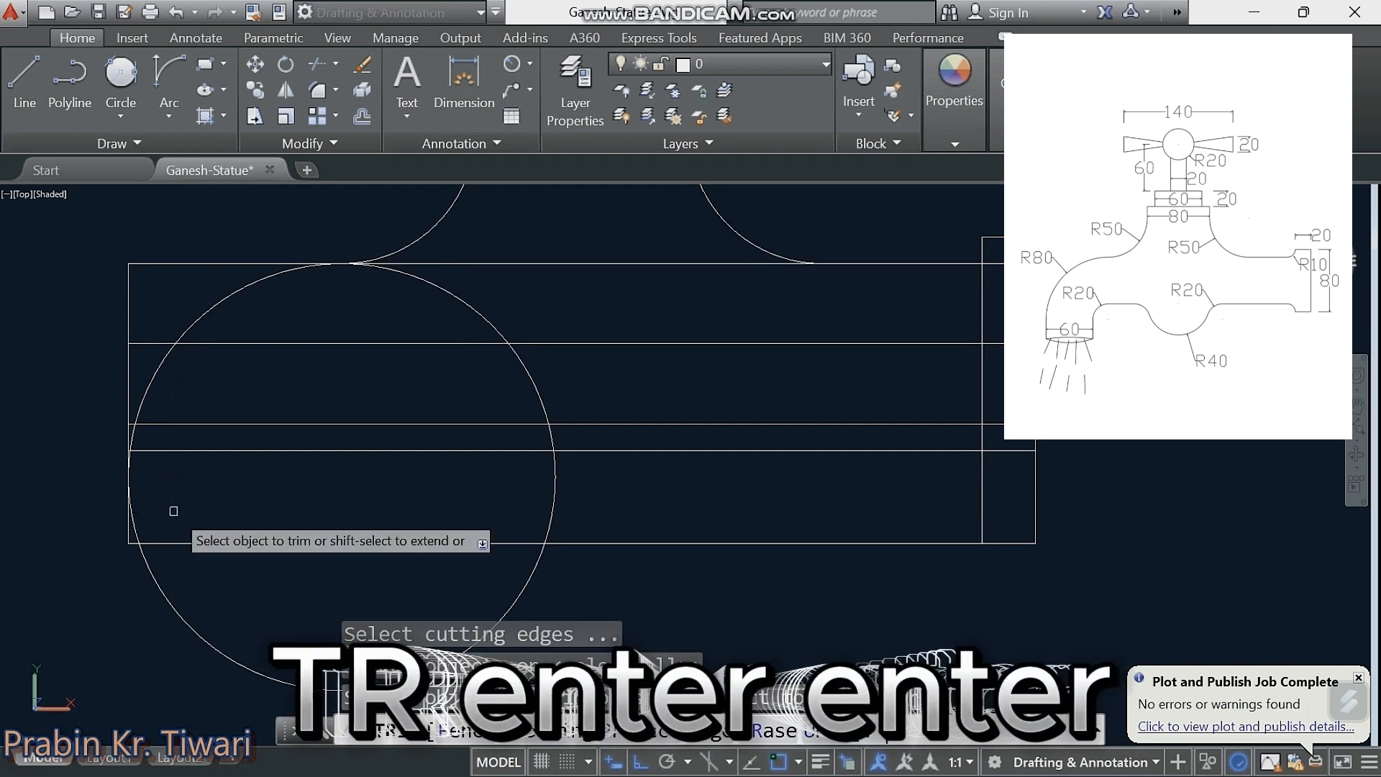
scroll(181, 466, up, 3)
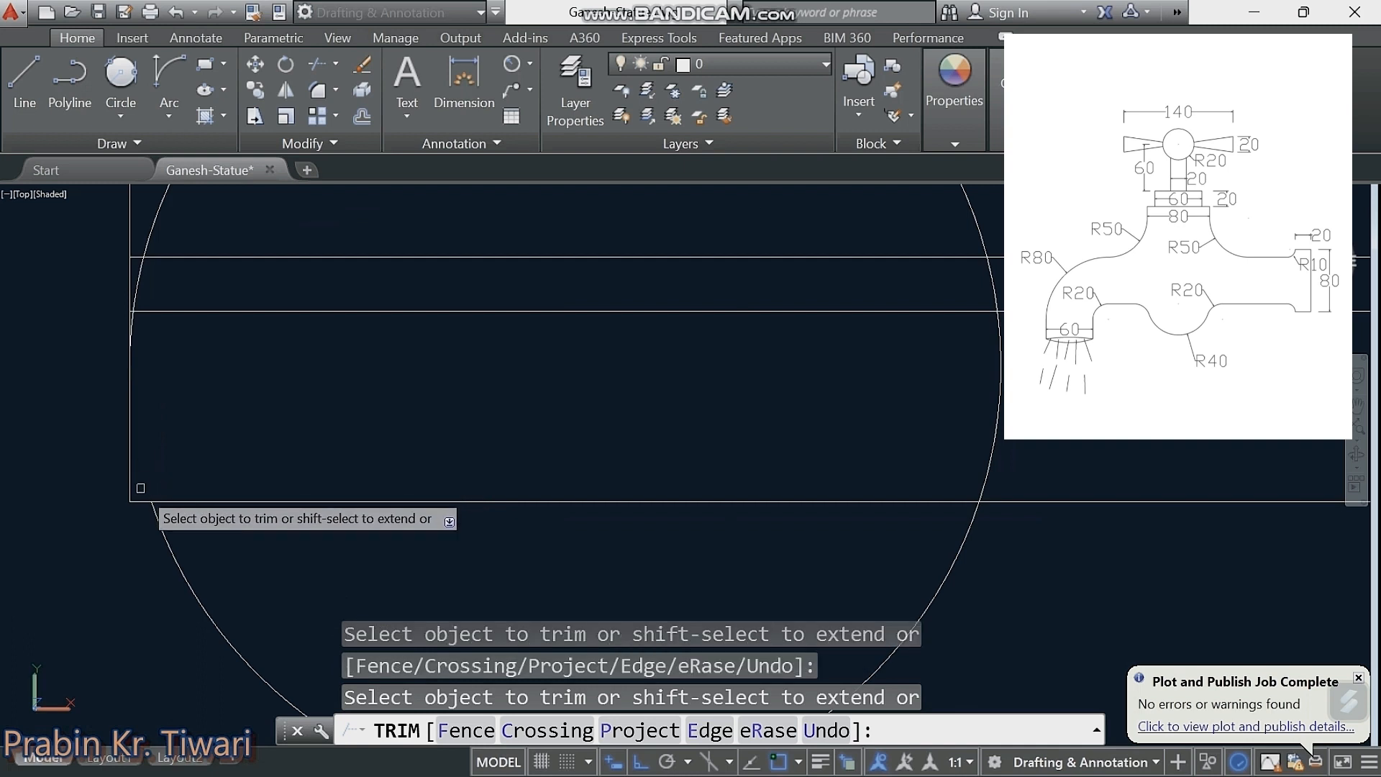
middle_drag(164, 400, 180, 543)
key(Escape)
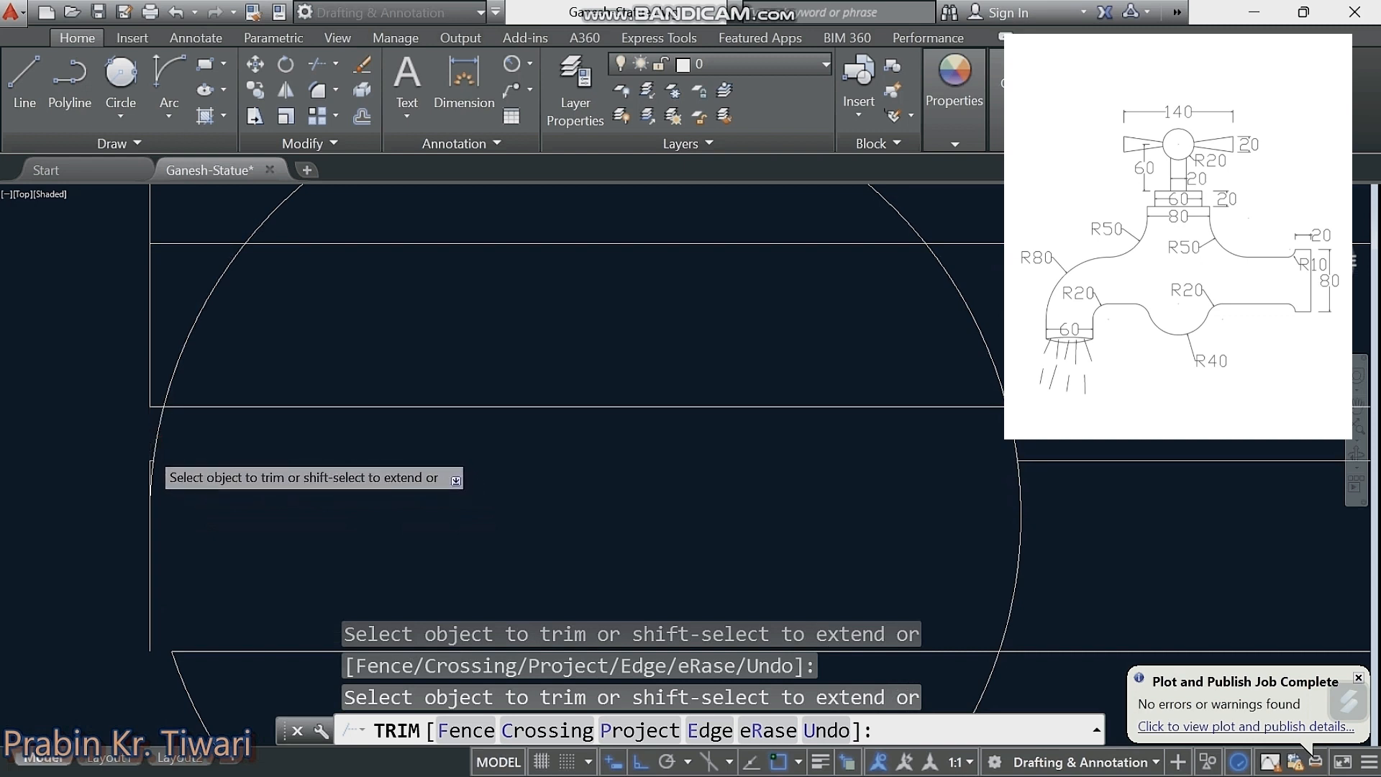
scroll(149, 449, up, 4)
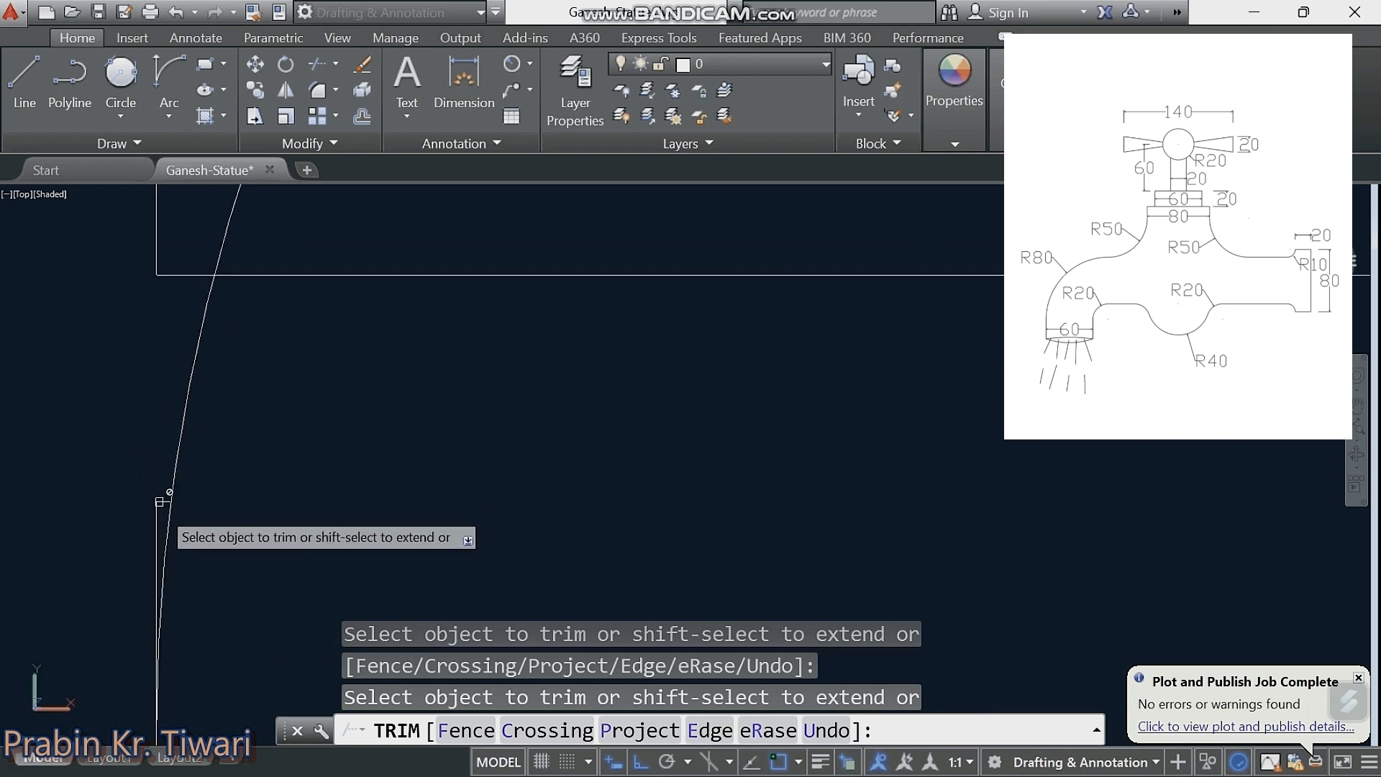
click(189, 270)
click(184, 295)
Step: Trim the pipe's upper line and centre line where they overhang the spout circle on the left
scroll(184, 289, down, 2)
scroll(187, 266, down, 6)
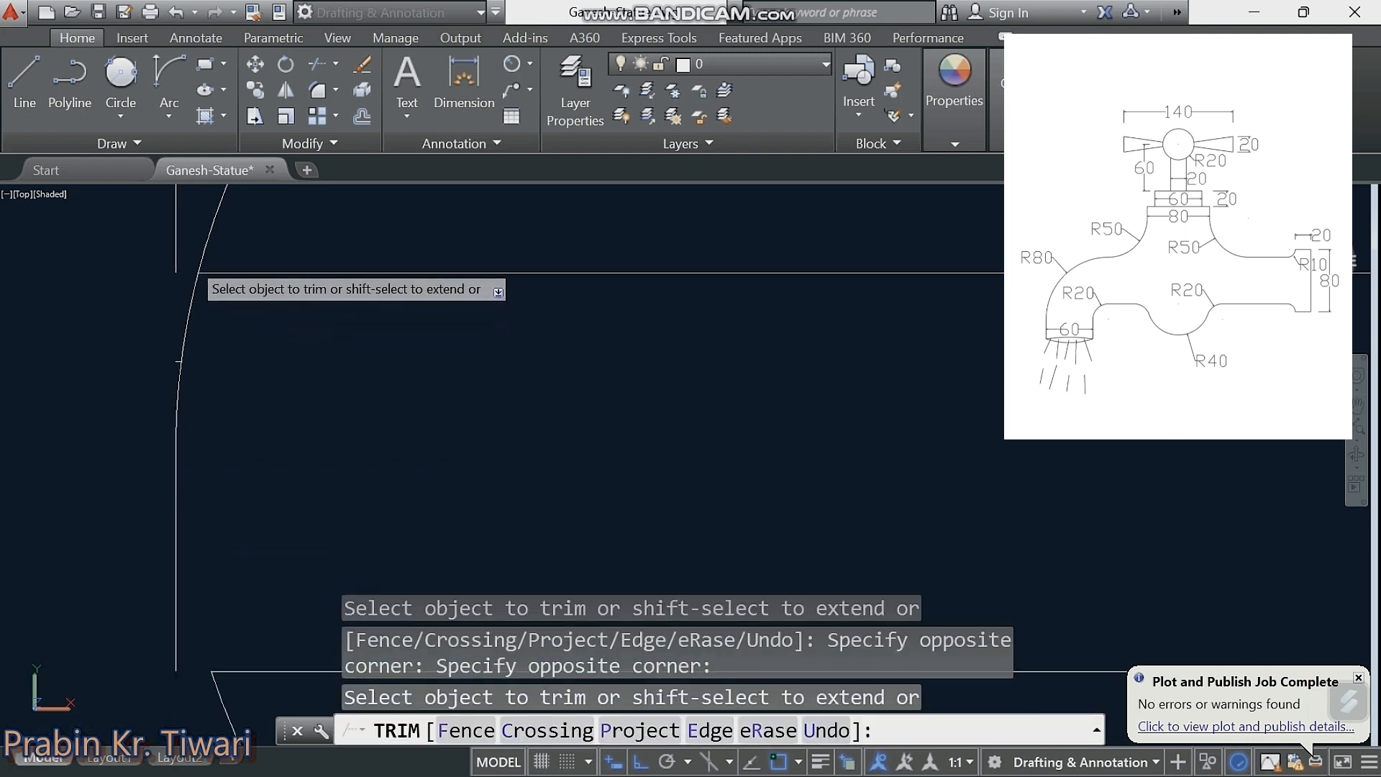
middle_drag(196, 241, 191, 453)
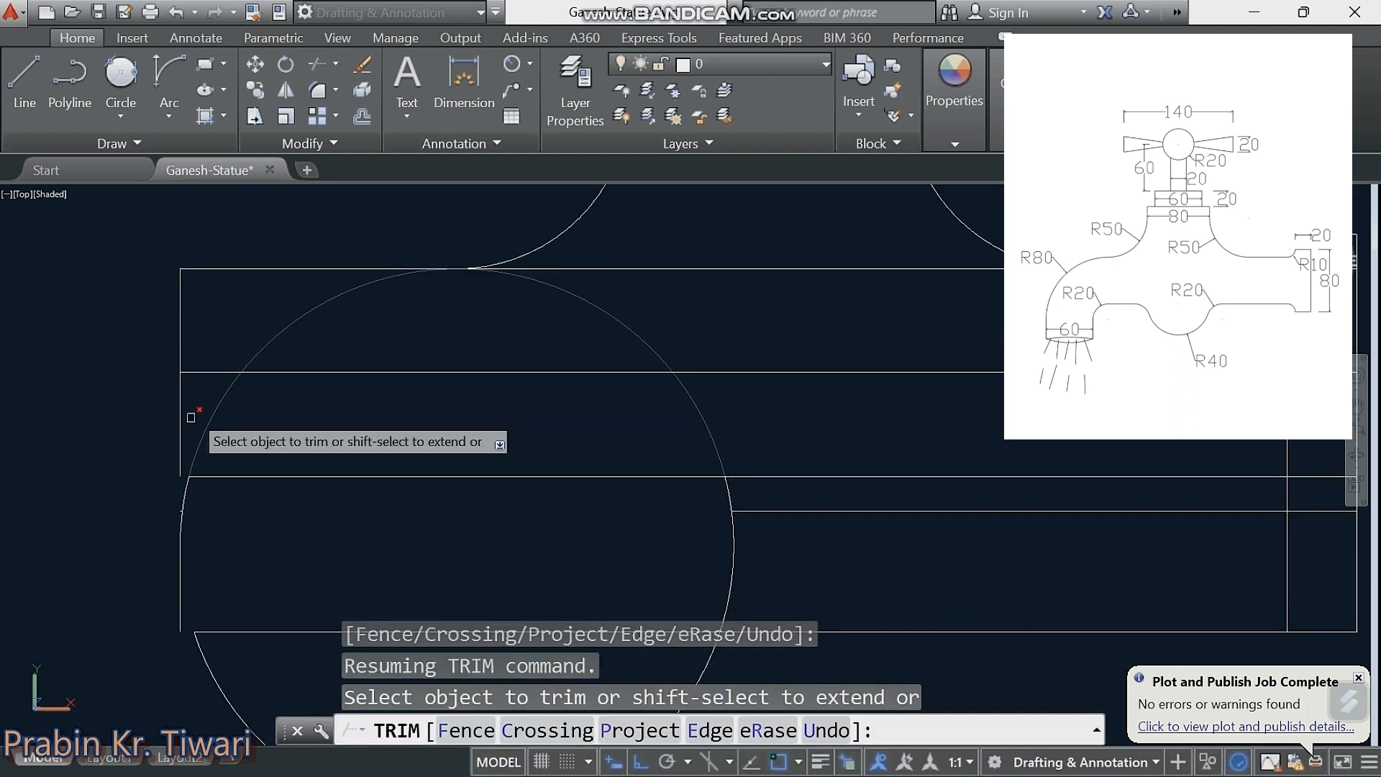
click(190, 372)
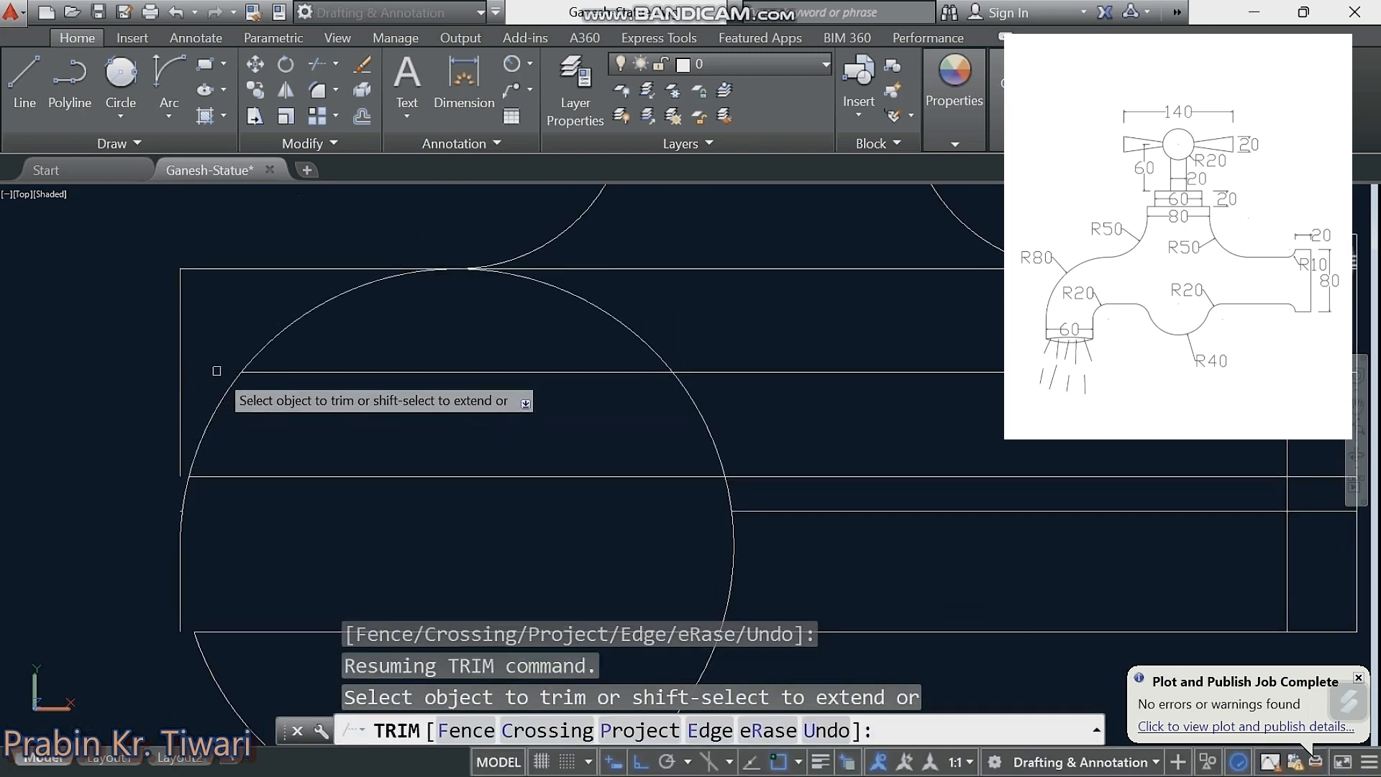
click(389, 268)
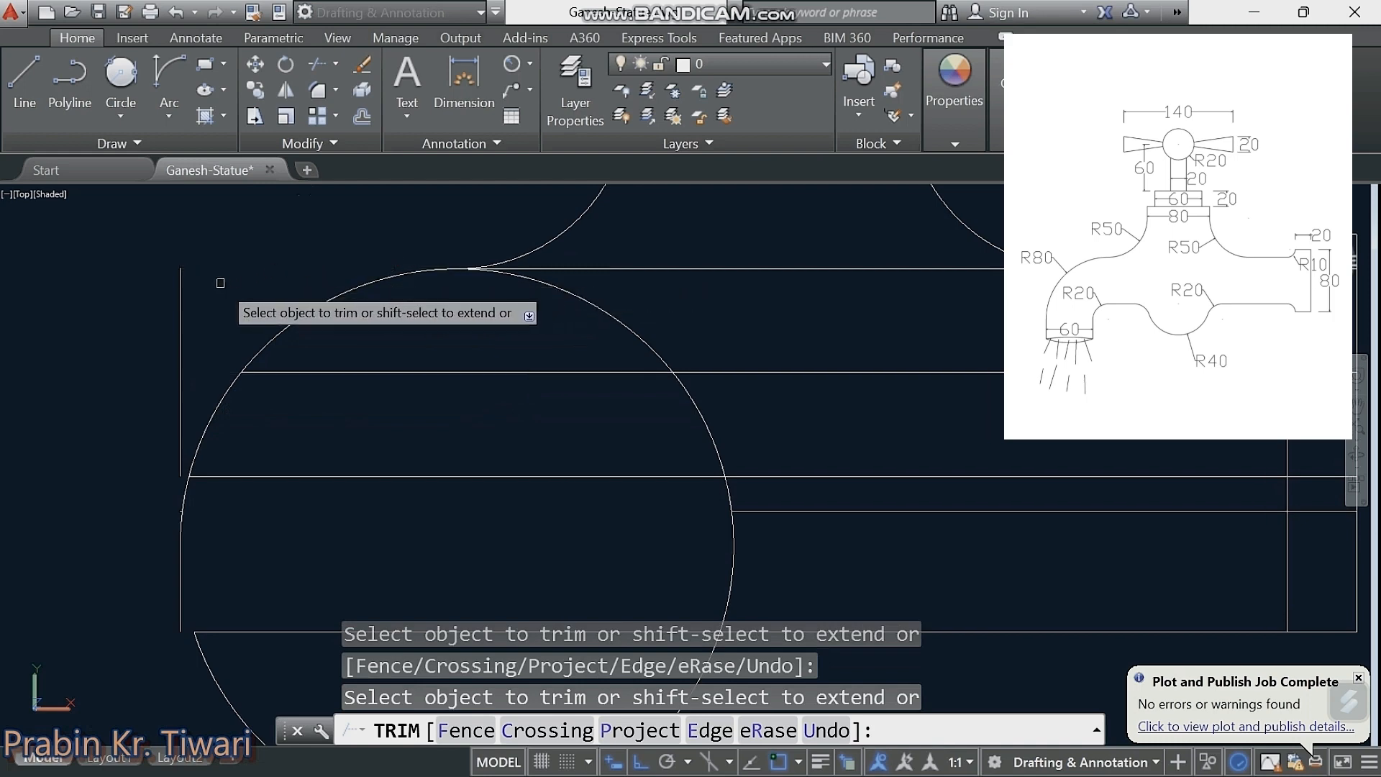
key(Escape)
Step: Delete the leftover vertical line and the small stub outside the spout circle's left side
middle_drag(220, 290, 234, 279)
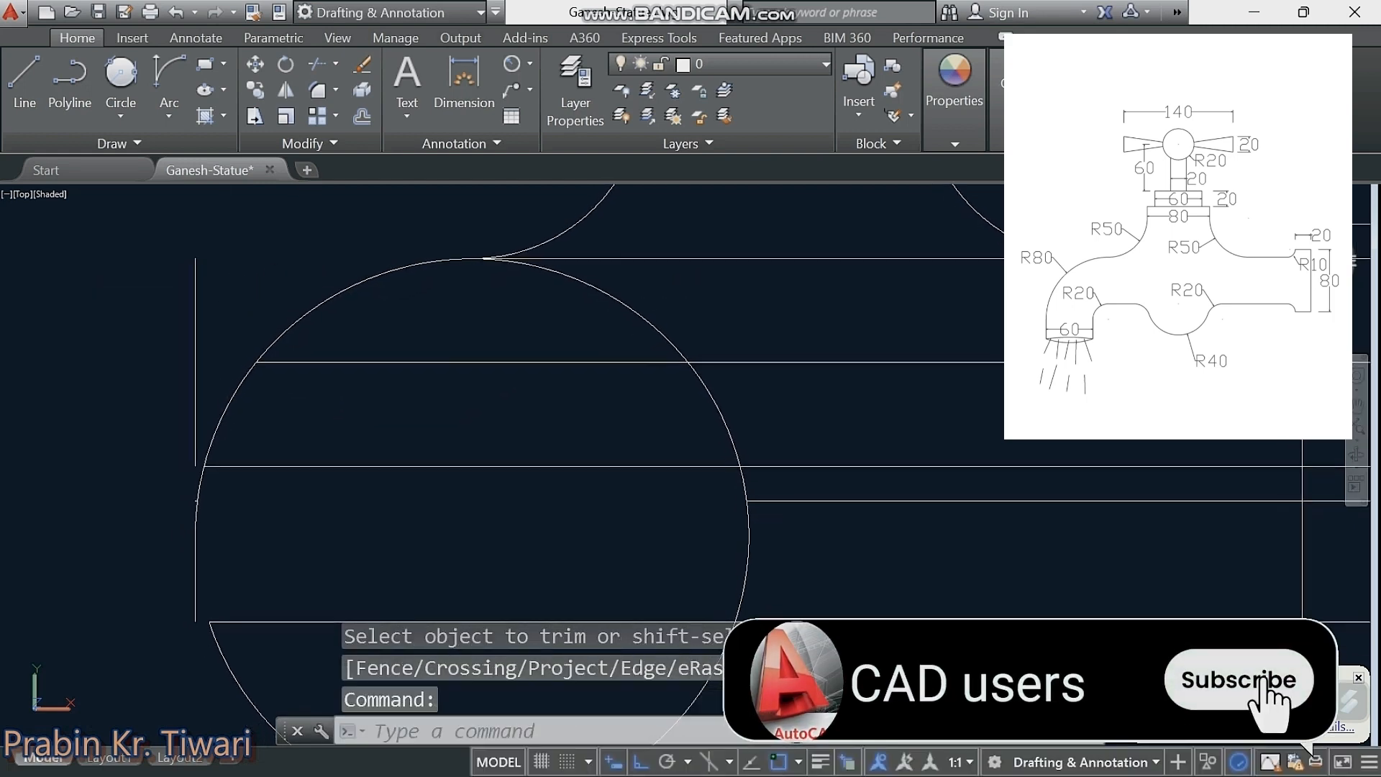
click(216, 246)
click(149, 315)
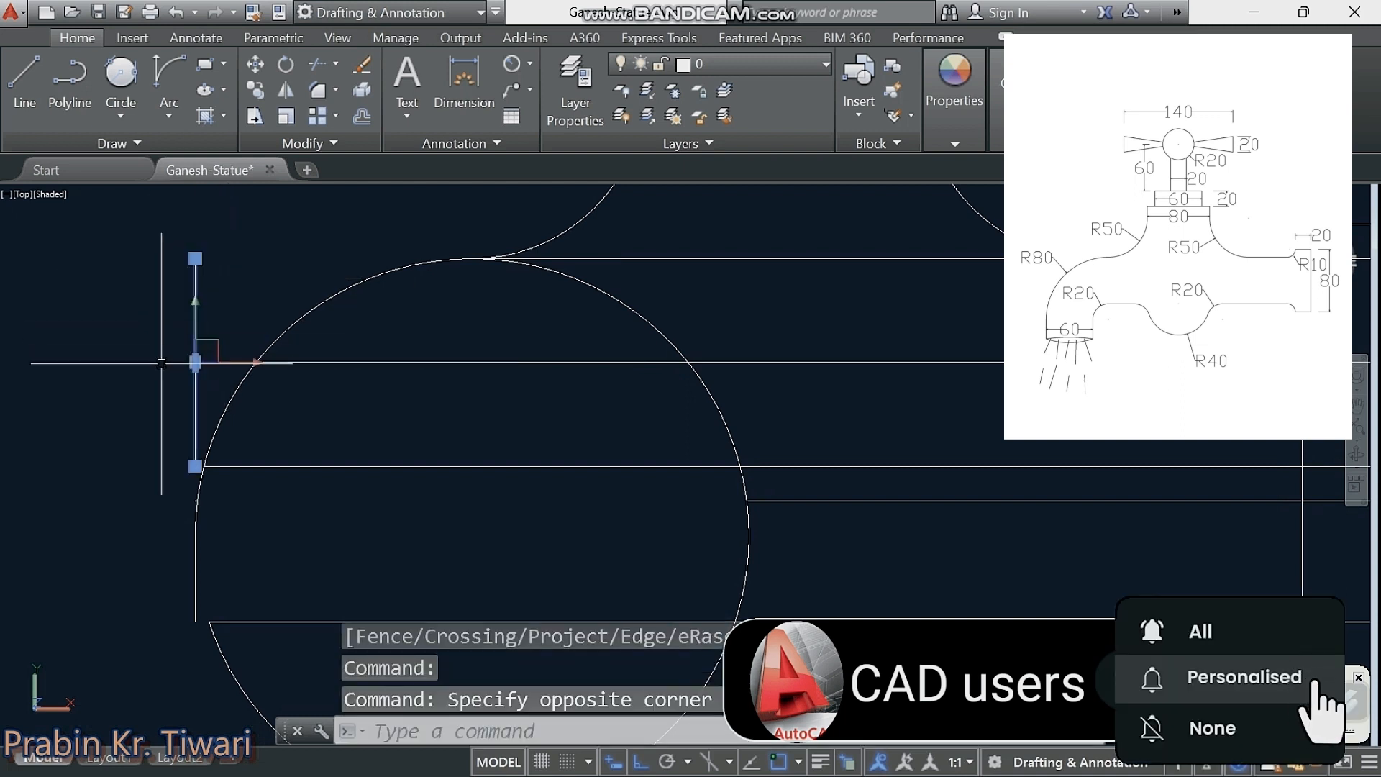
middle_drag(162, 394, 170, 304)
scroll(180, 431, up, 3)
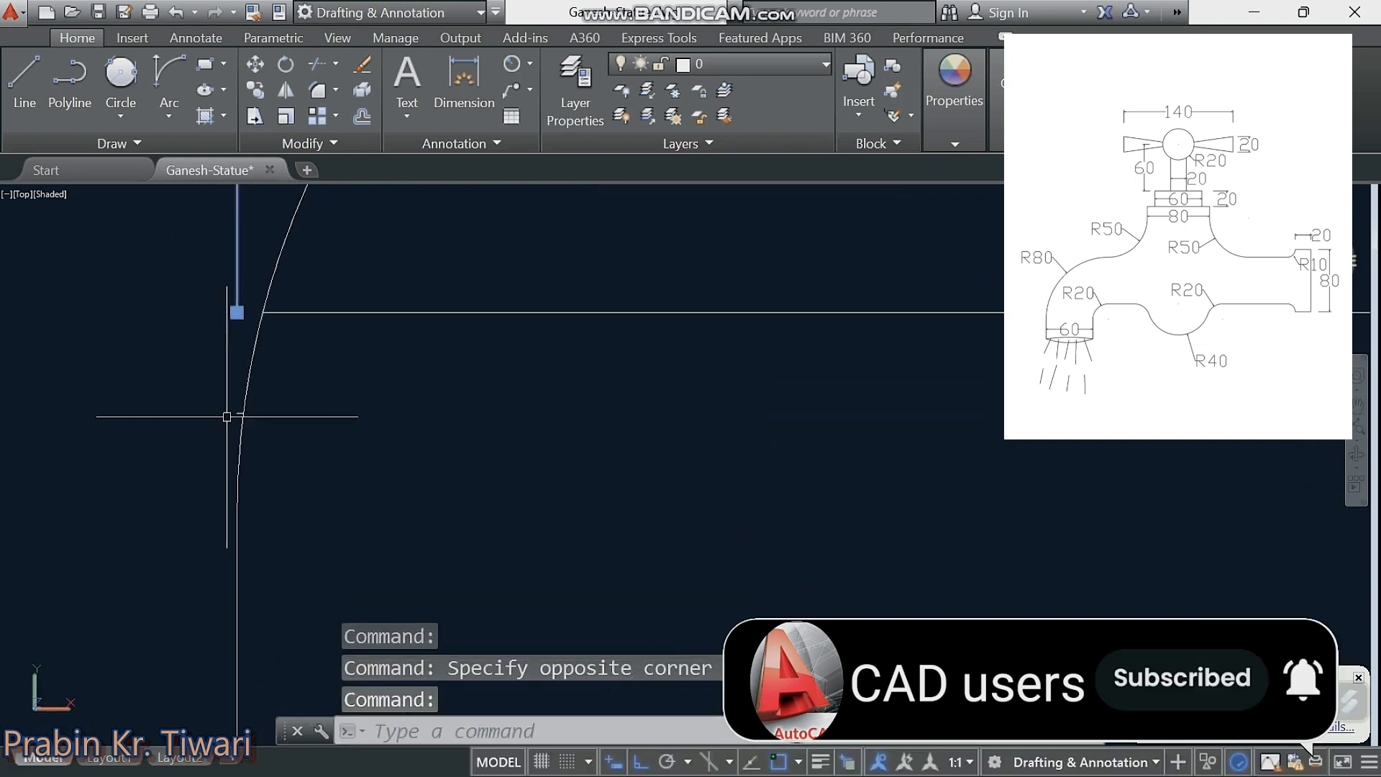
key(Delete)
scroll(346, 305, down, 3)
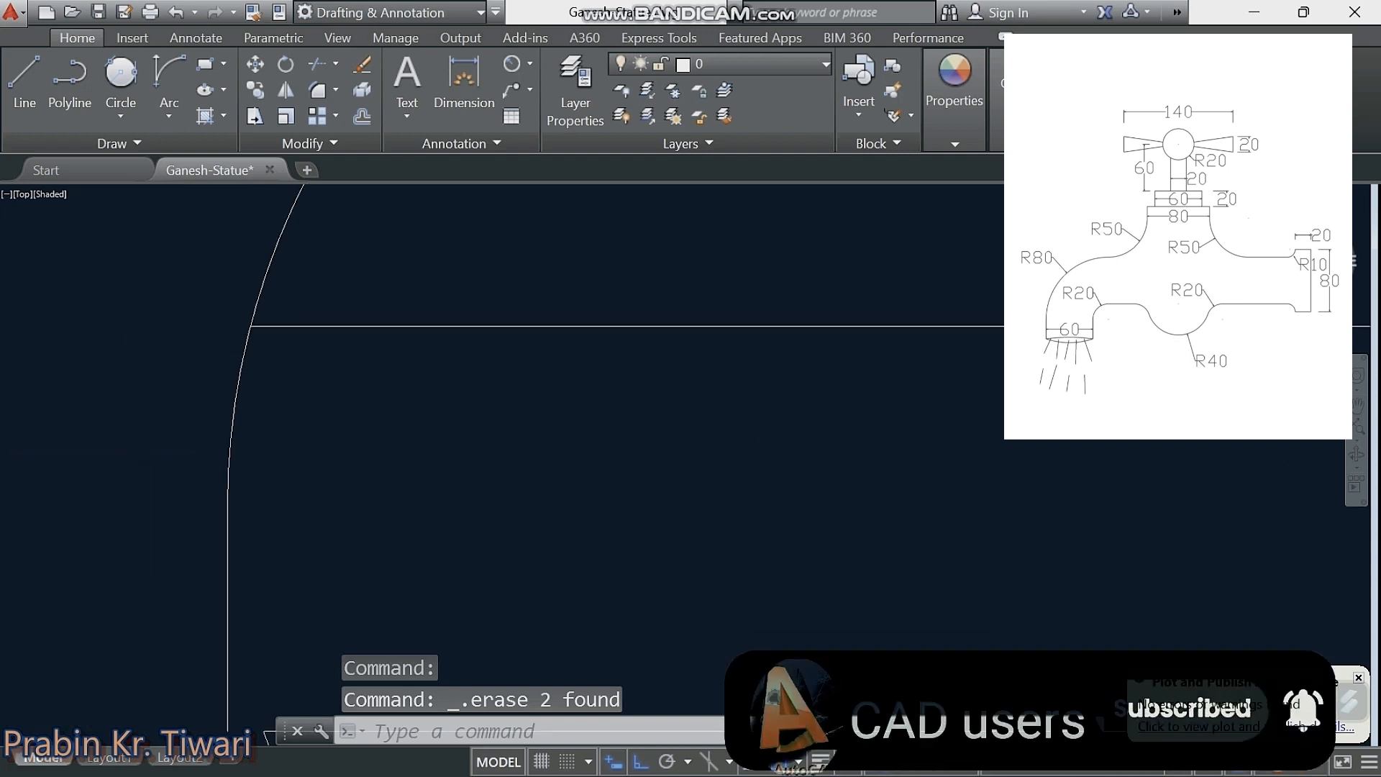
key(Escape)
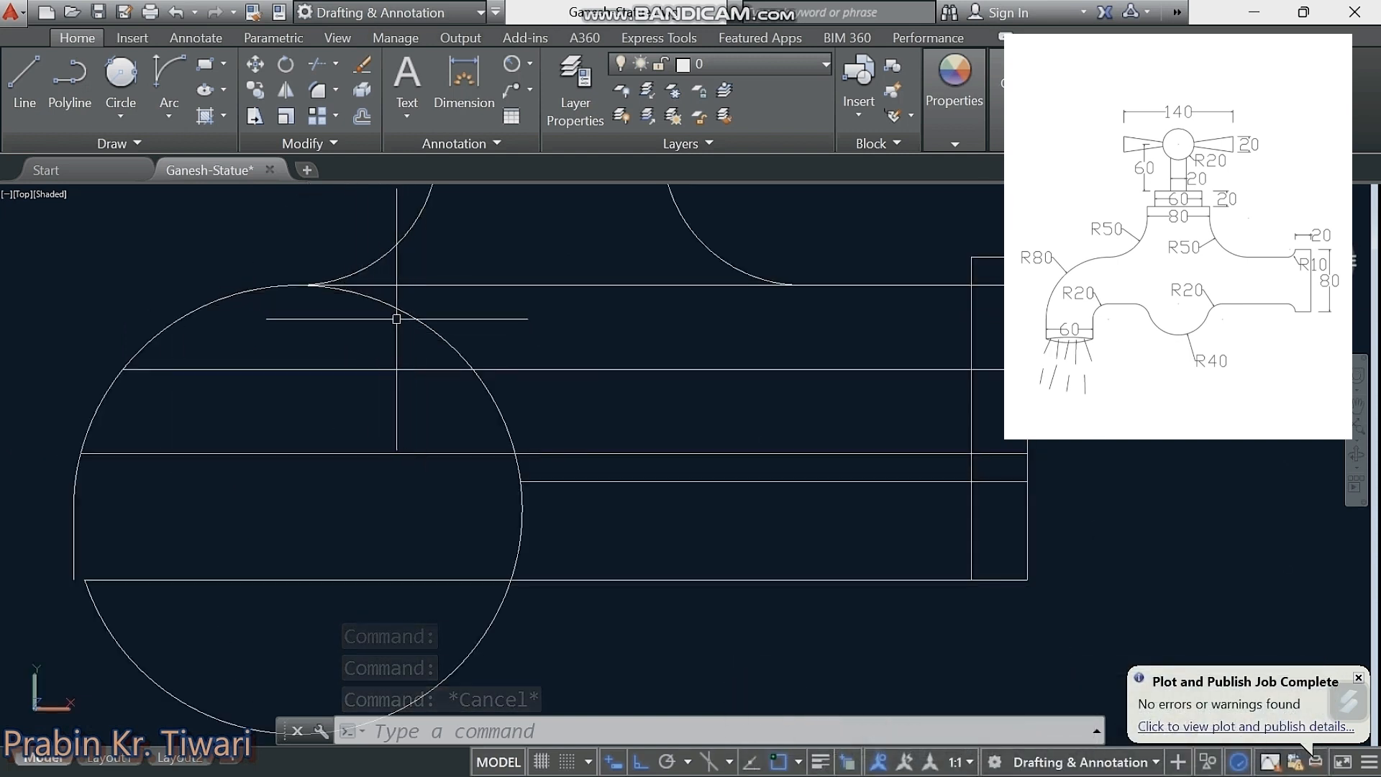
Step: Trim the spout circle's upper-right part and delete its leftover lower arc, keeping the upper-left bend
key(Return)
key(Return)
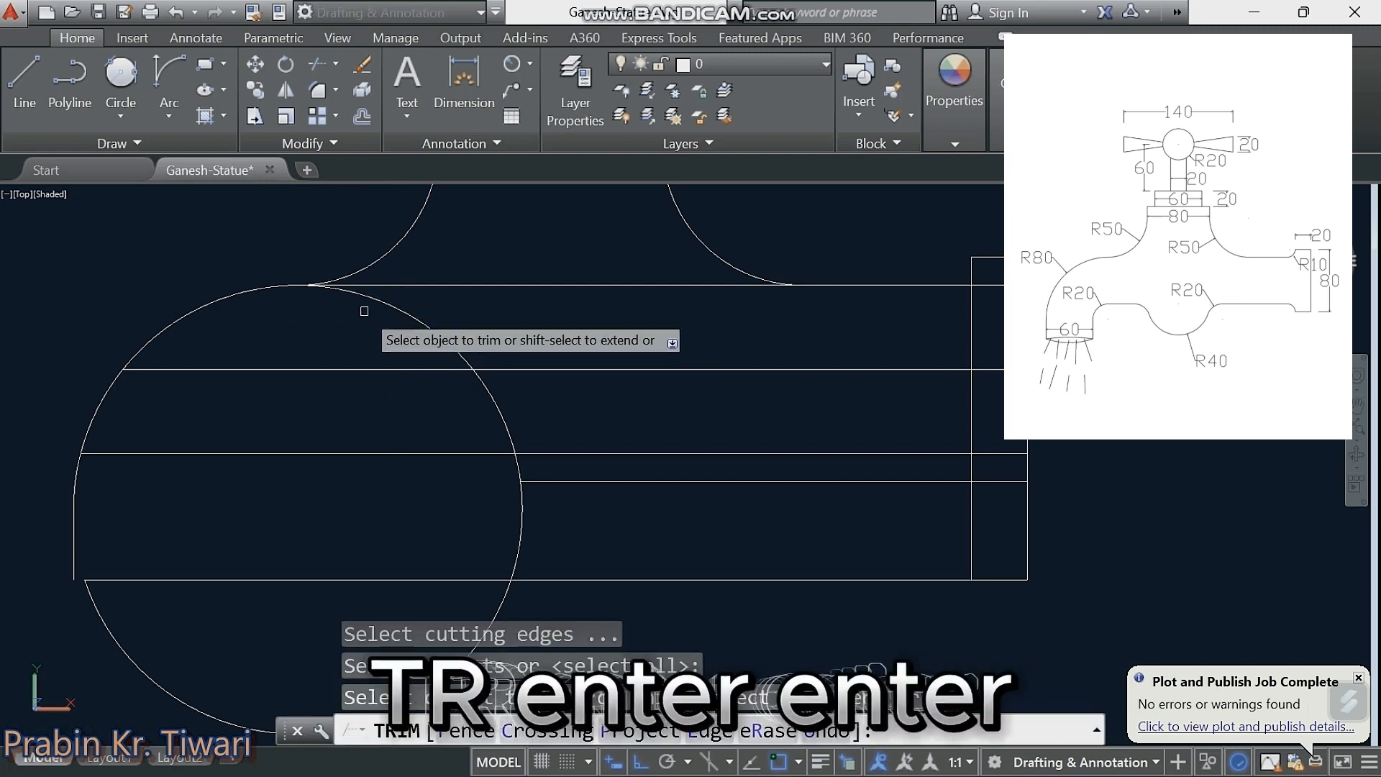
middle_drag(349, 344, 351, 296)
key(Escape)
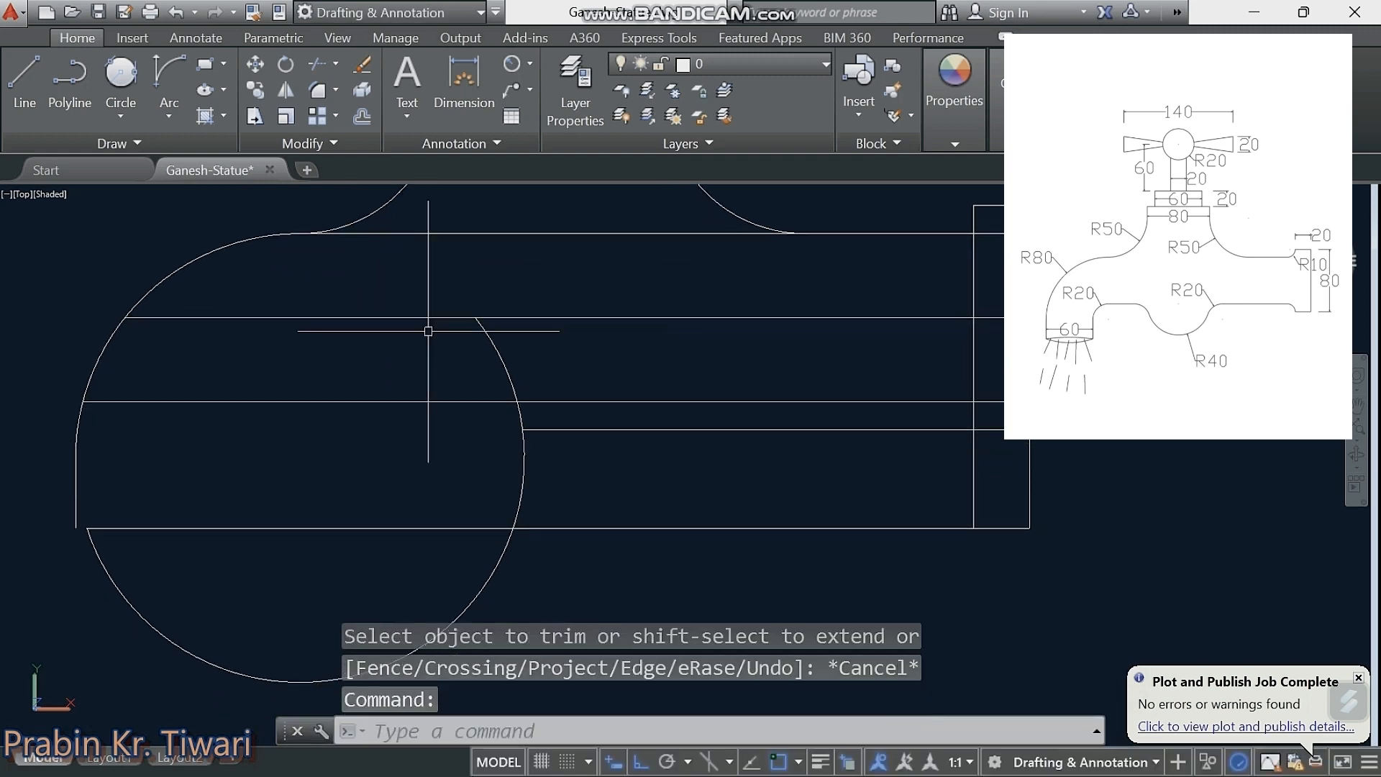
click(501, 362)
key(Delete)
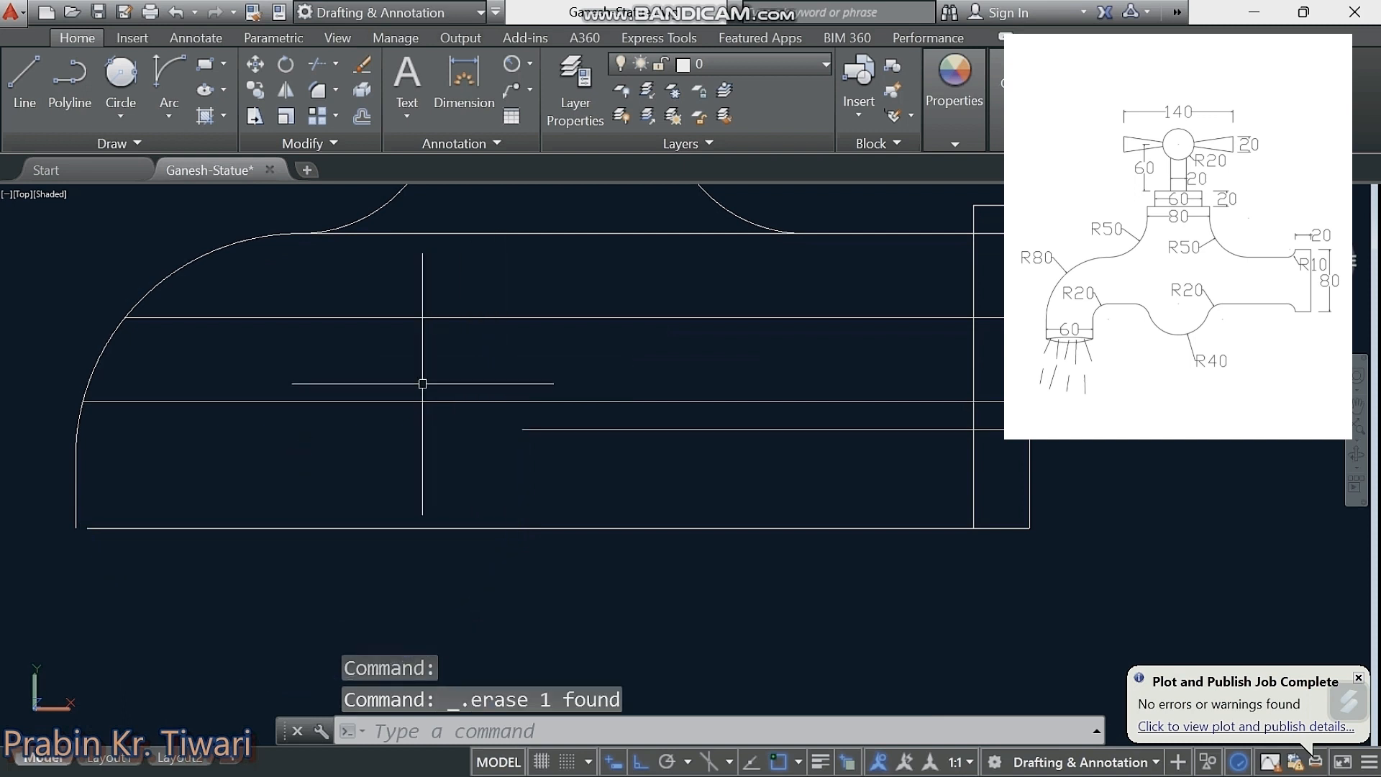
Step: Offset the spout's left vertical line 60 mm inward to form the outlet's inner side
scroll(497, 352, down, 2)
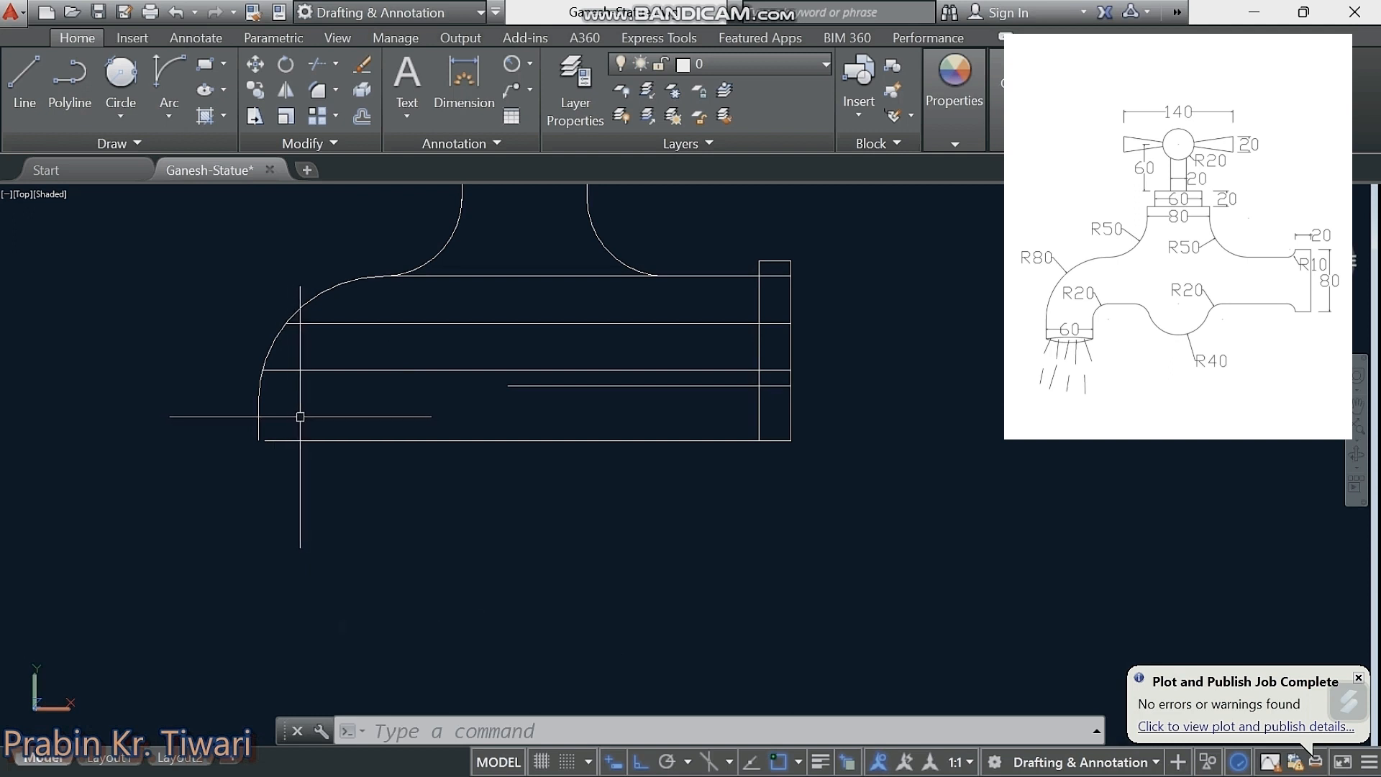
text(f)
key(Return)
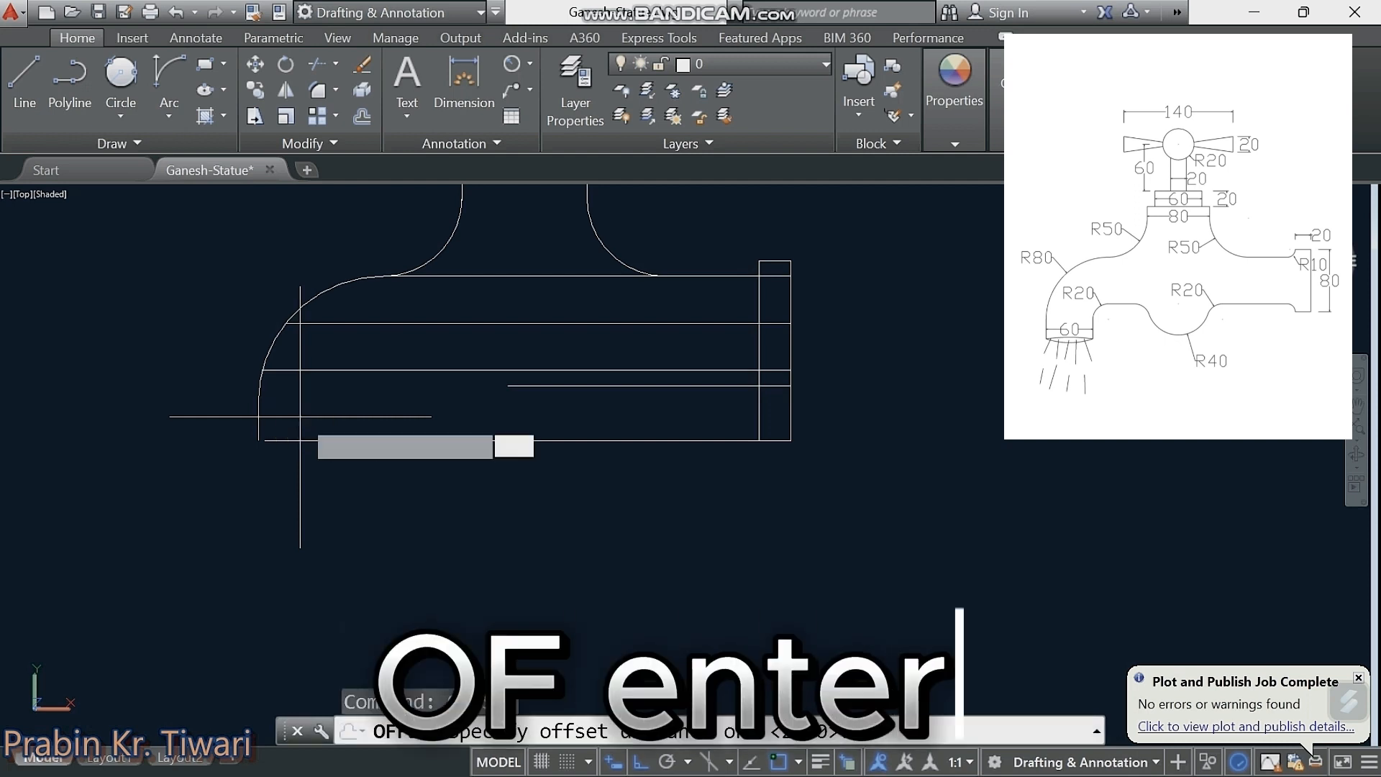
text(60)
key(Return)
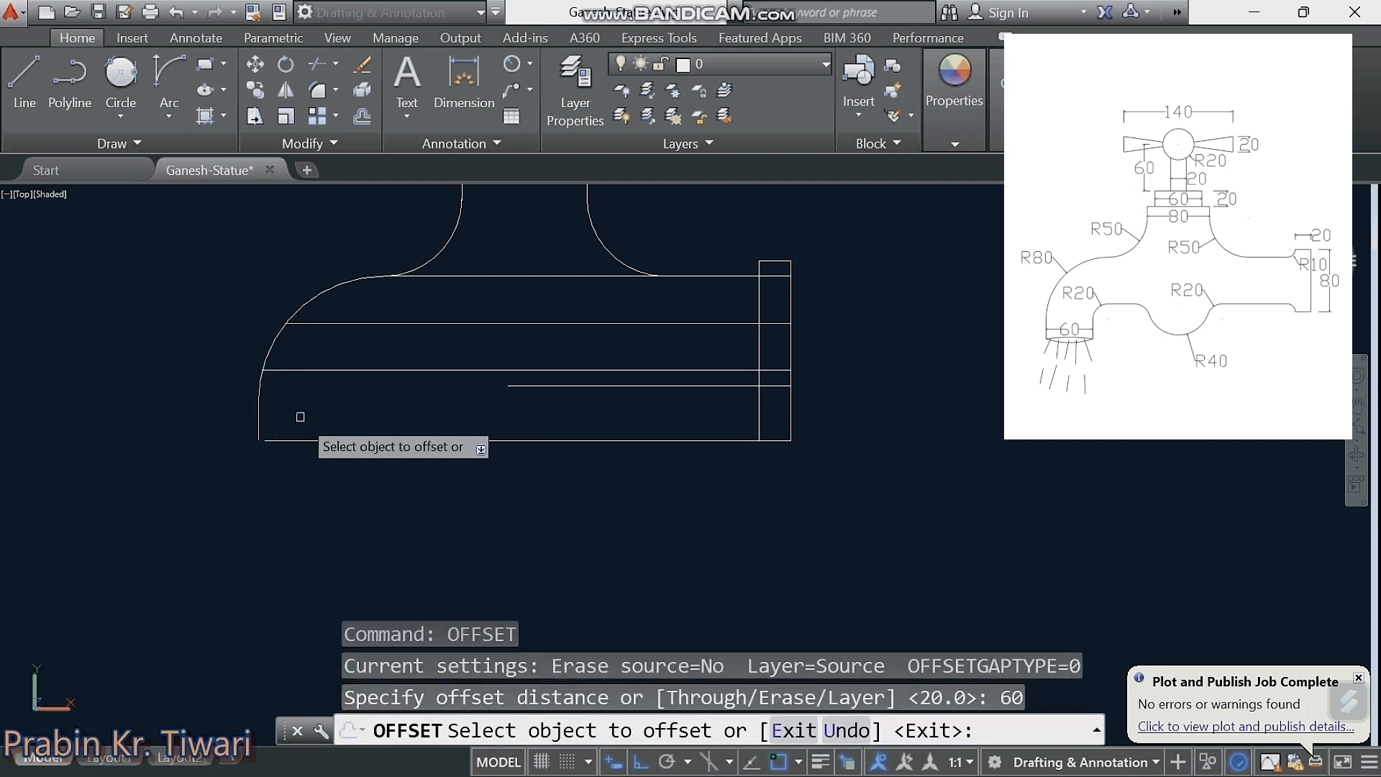
click(259, 420)
click(360, 421)
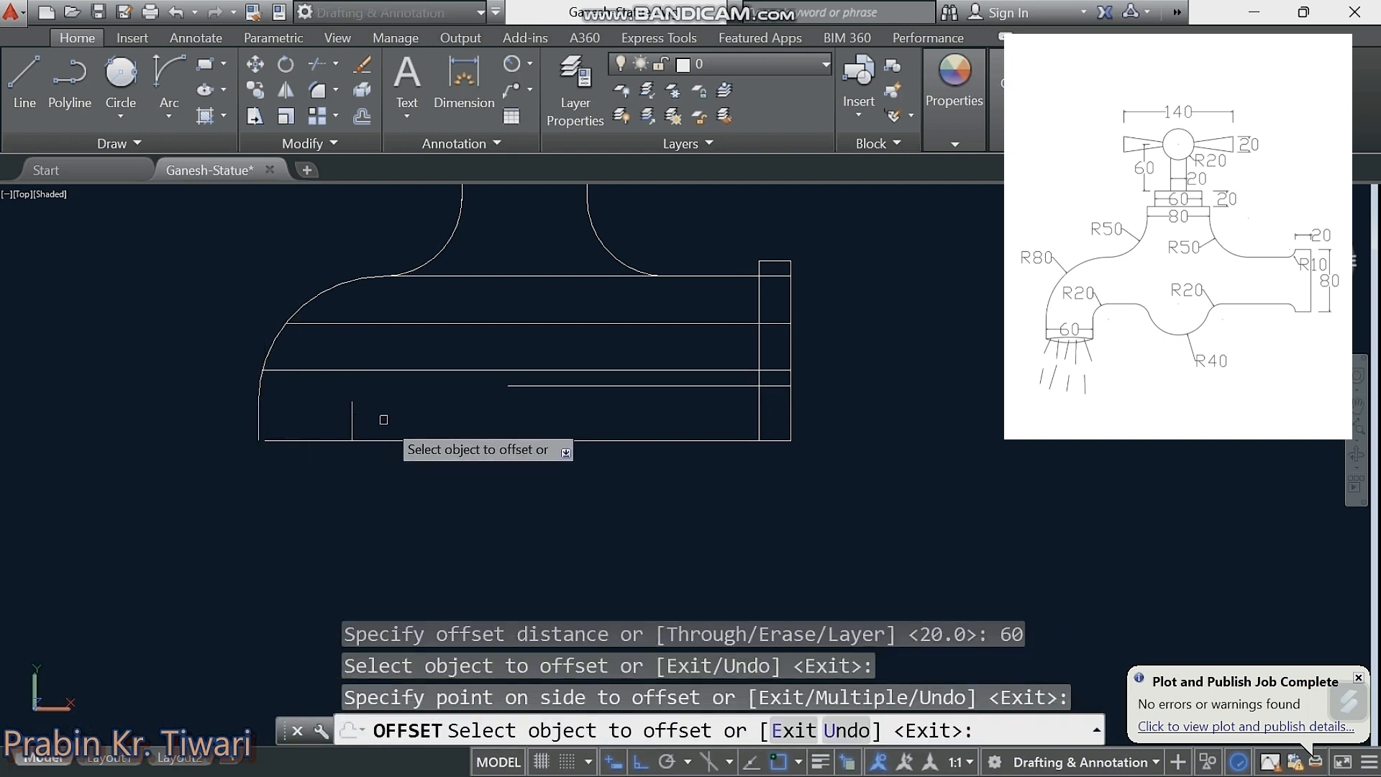
key(Escape)
key(Escape)
key(Escape)
key(Escape)
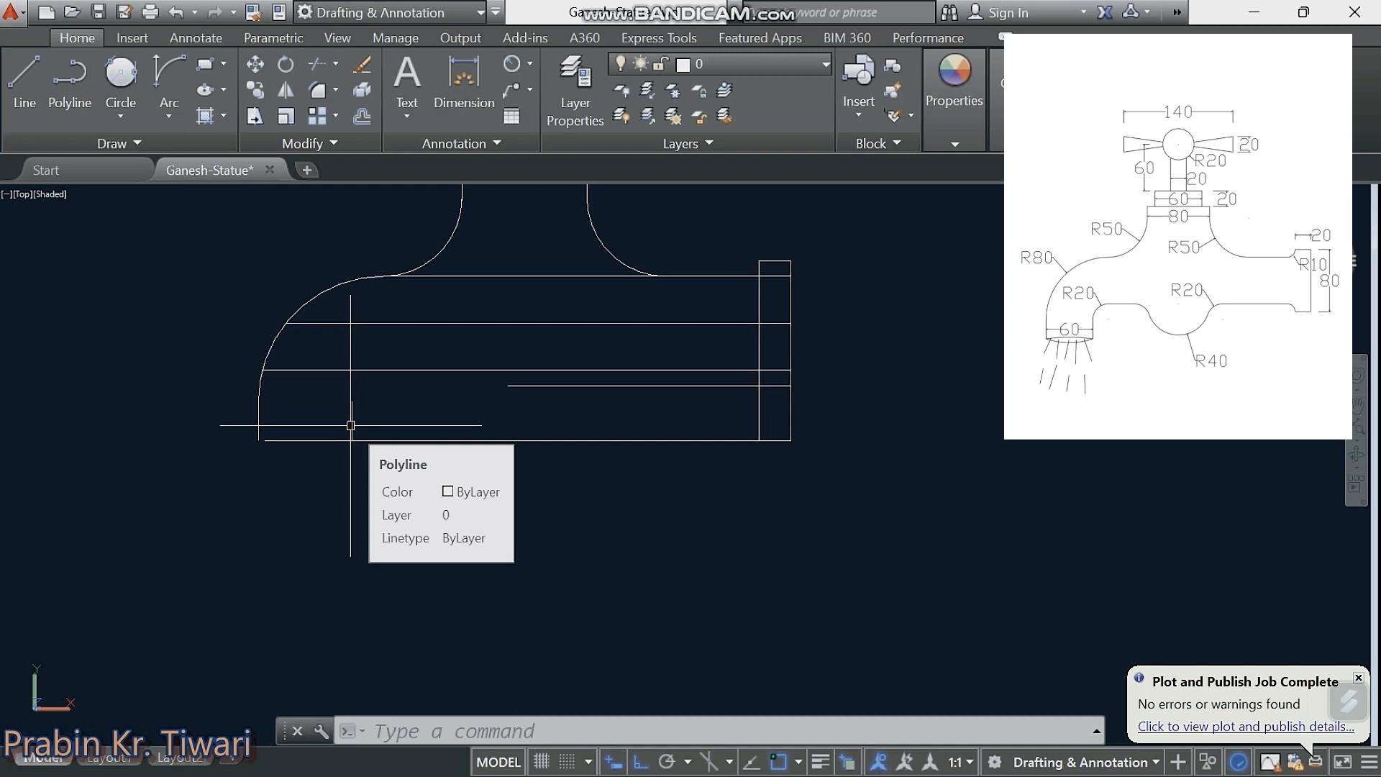
Step: Extend the spout's inner vertical line up to the pipe's lower line
text(EX)
key(Return)
key(Return)
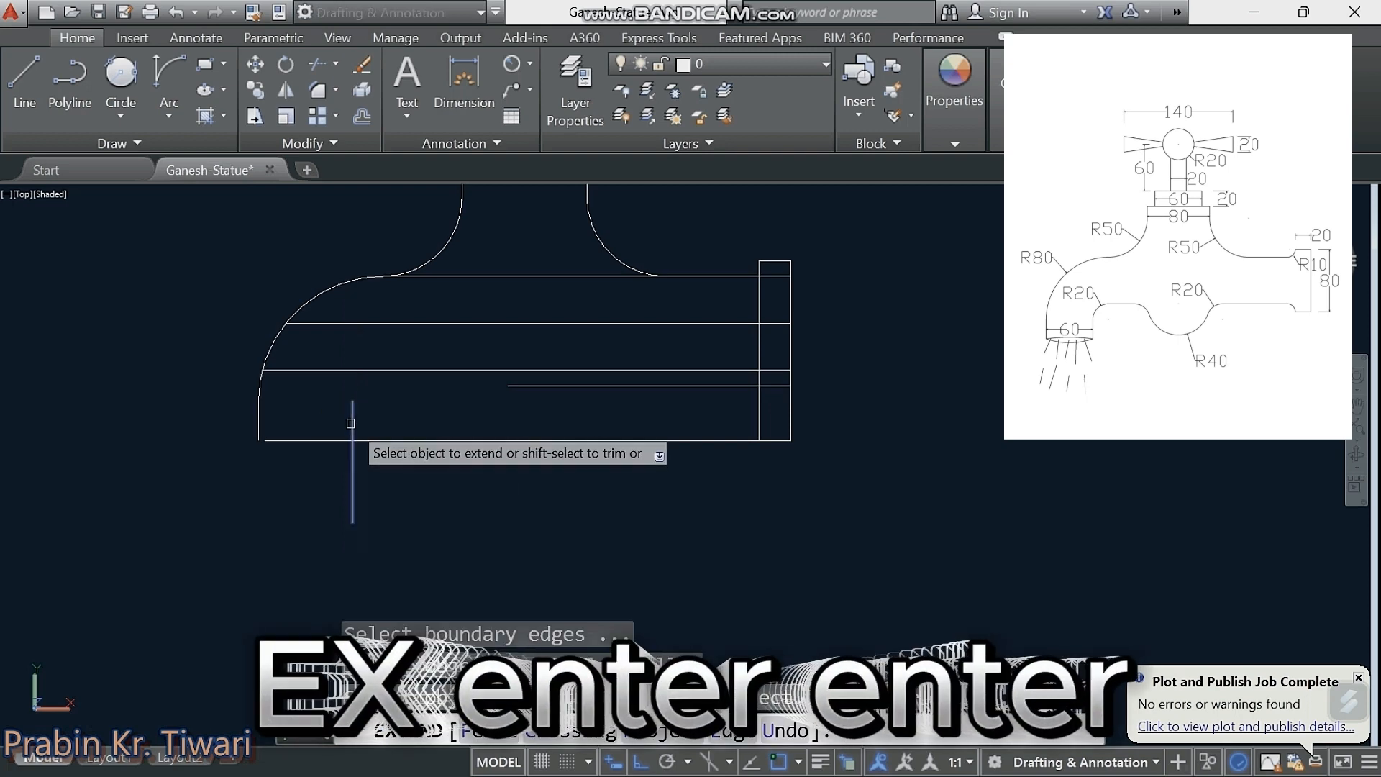
click(351, 423)
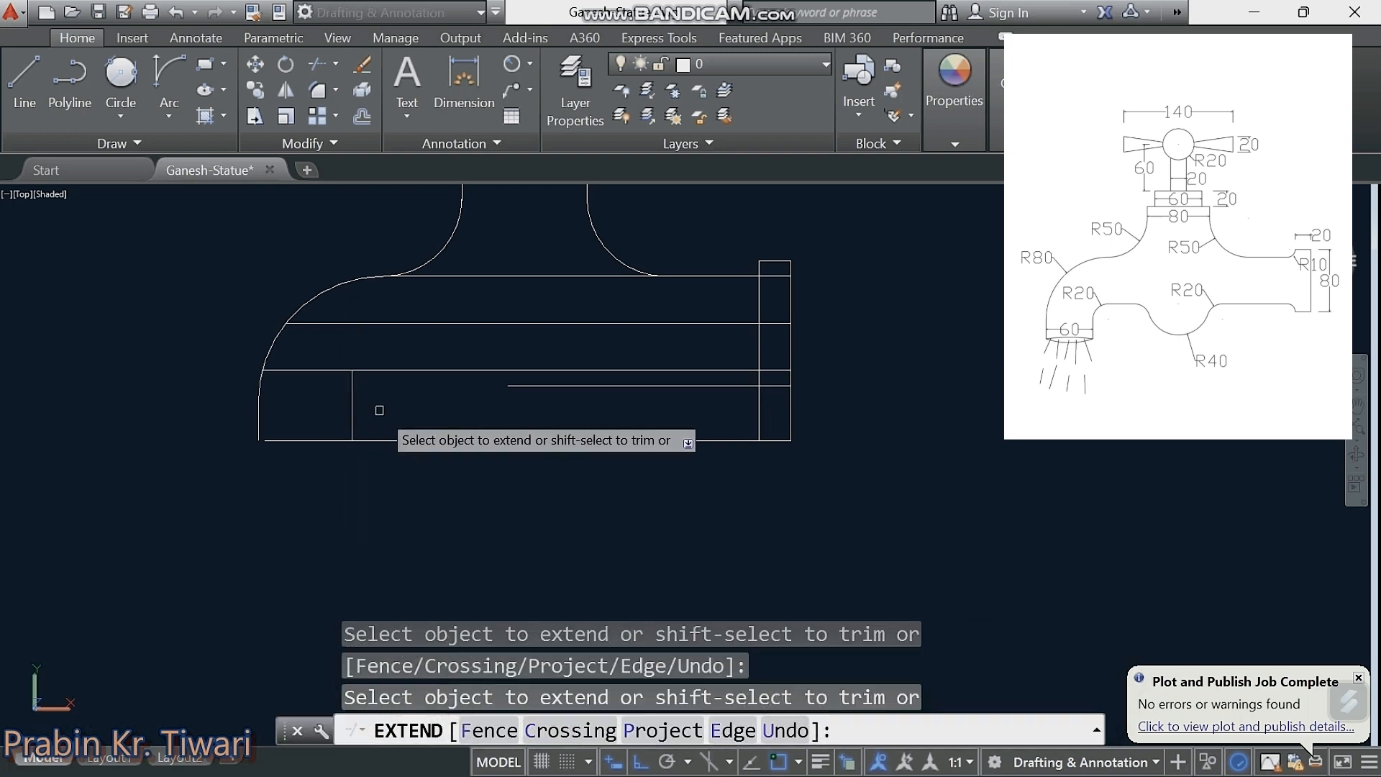
key(Escape)
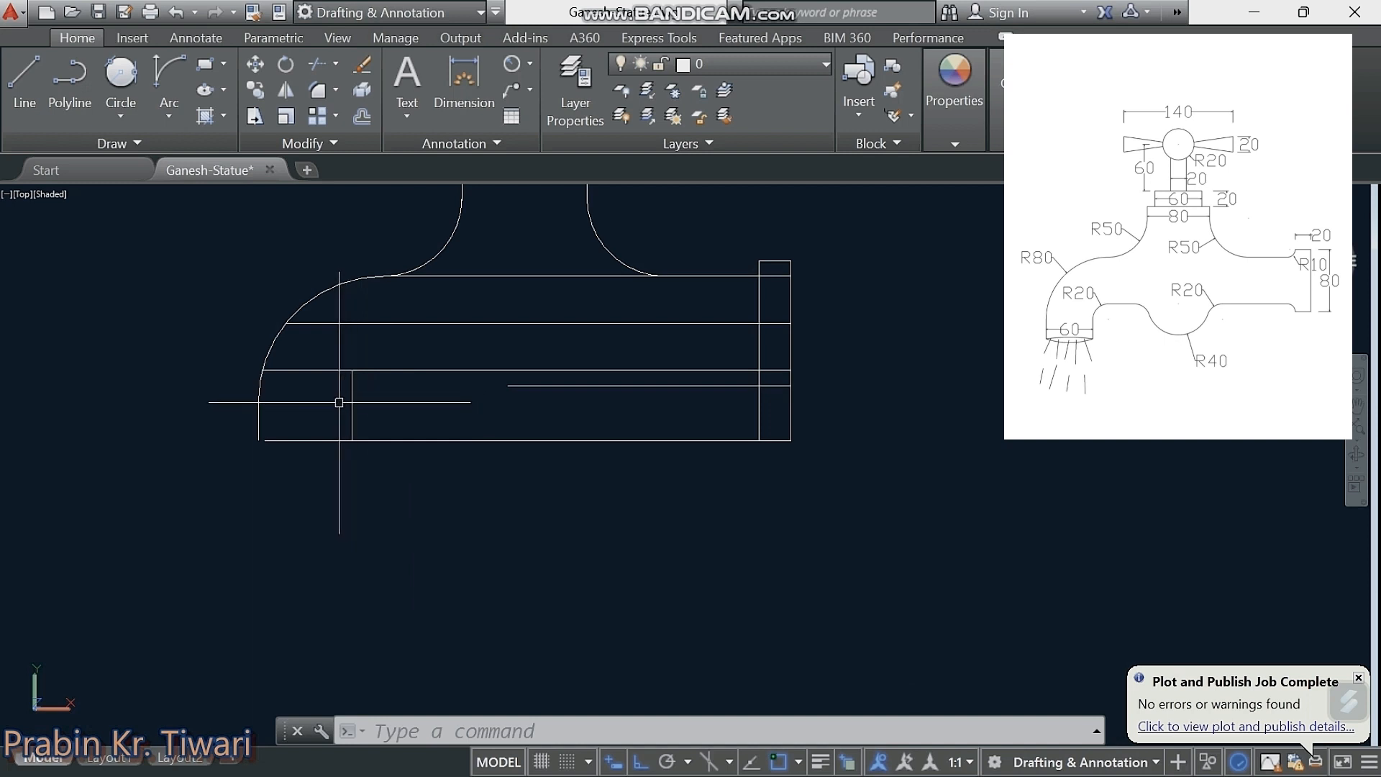
Step: Trim the pipe's lower line inside the spout, the centre line across the body, and the upper line beneath the neck
text(tr)
key(Return)
key(Return)
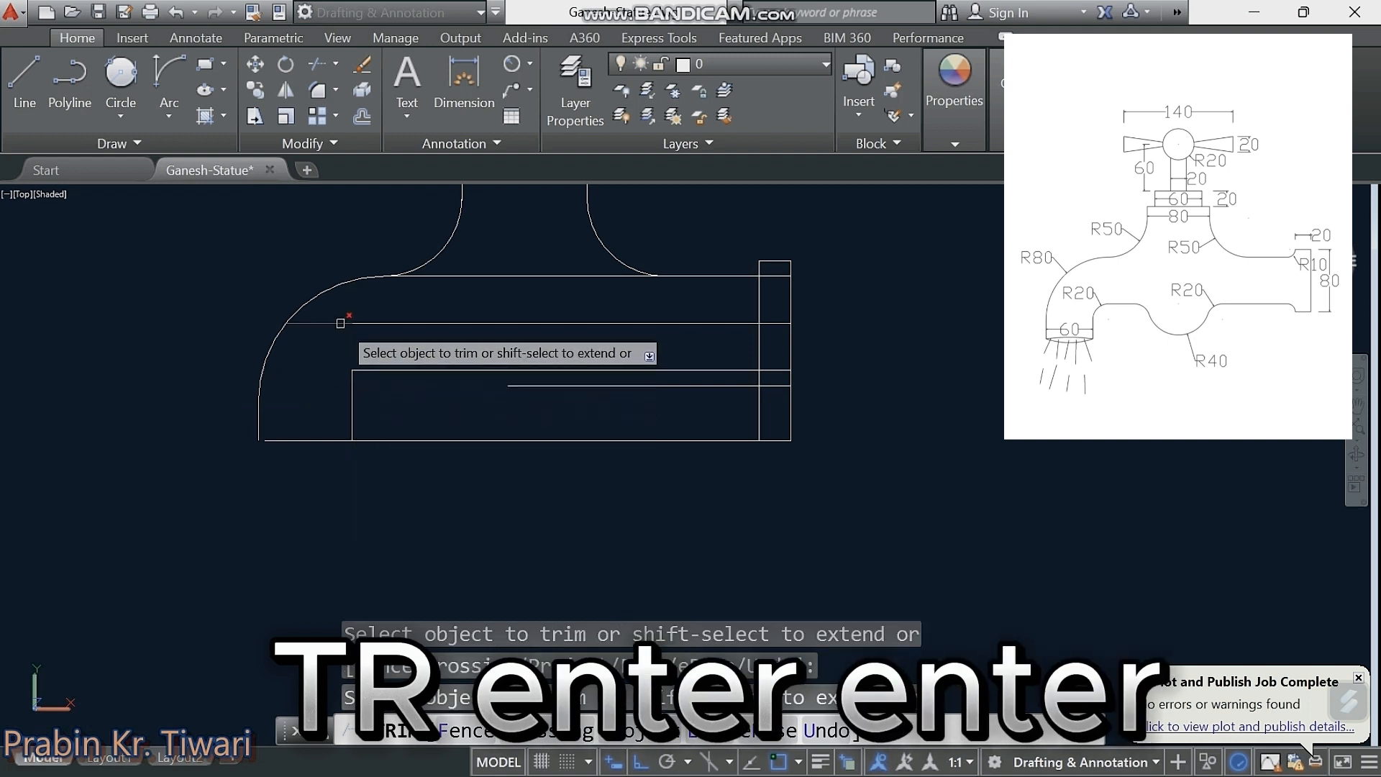
click(416, 323)
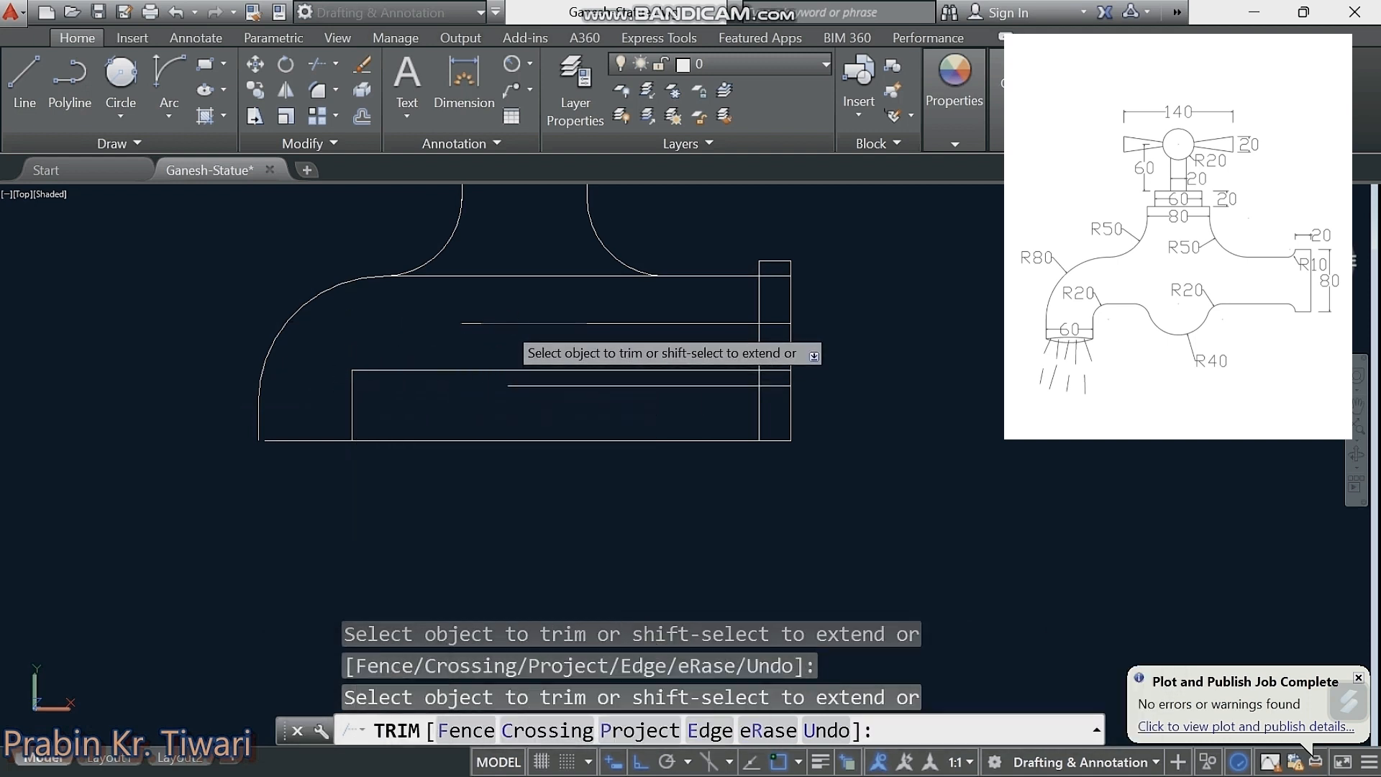
click(583, 324)
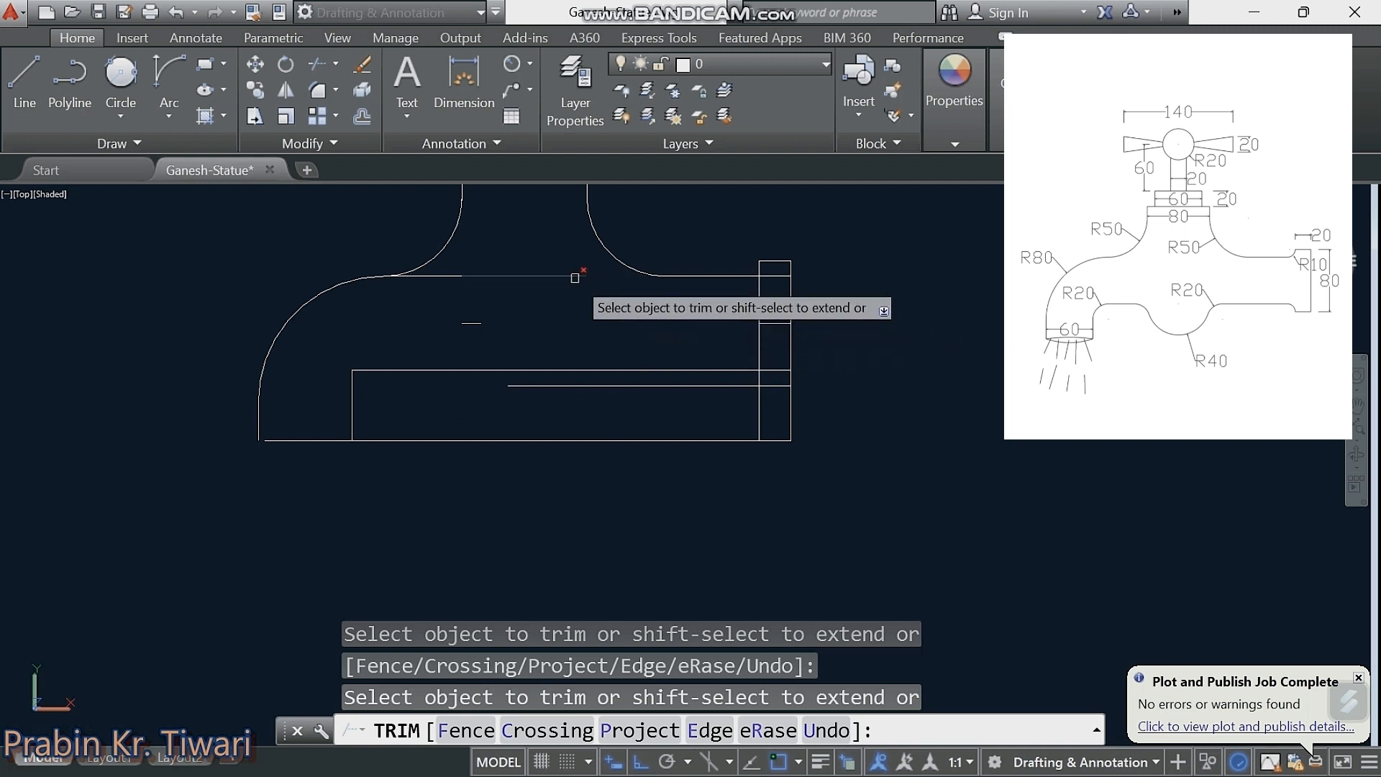
click(431, 277)
key(Return)
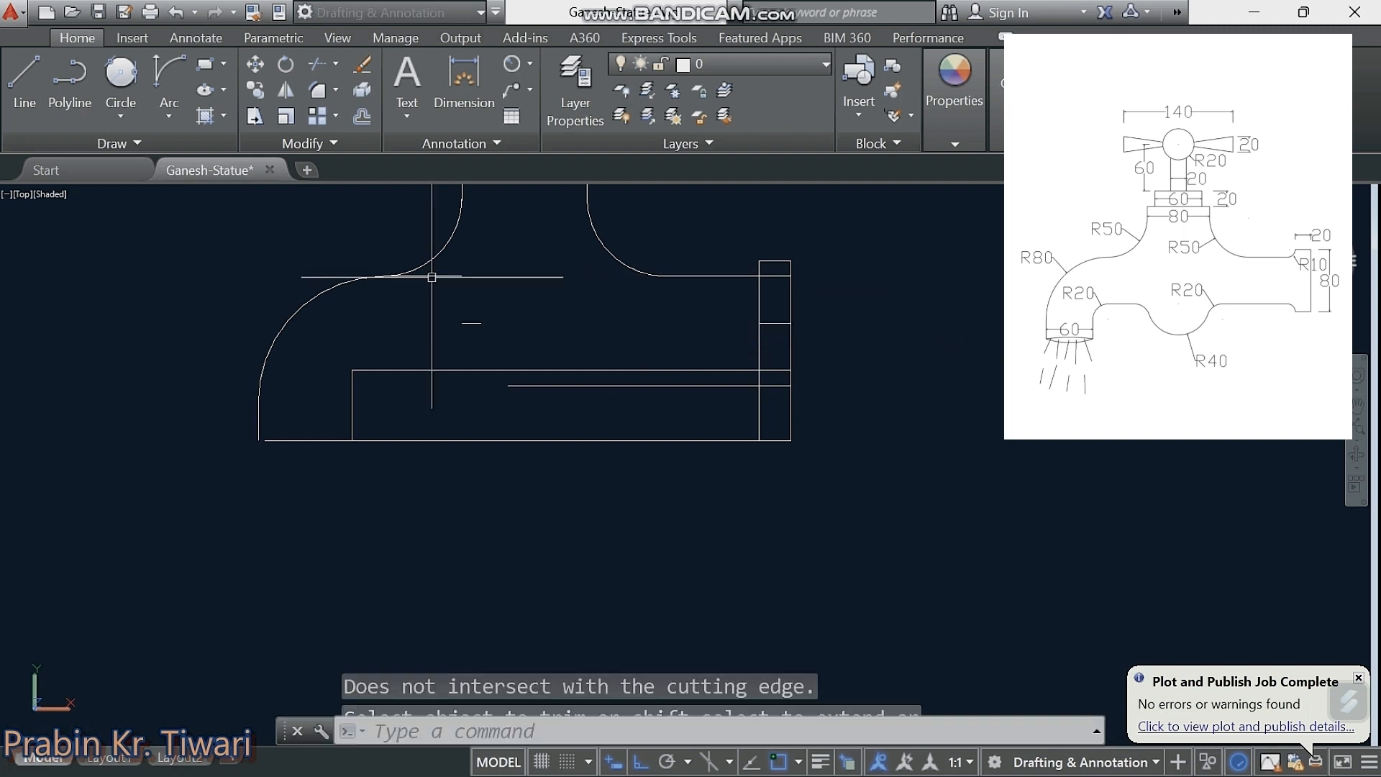
Step: Delete the leftover stubs of the pipe's upper line and centre line beneath the neck
key(Escape)
click(430, 278)
click(473, 332)
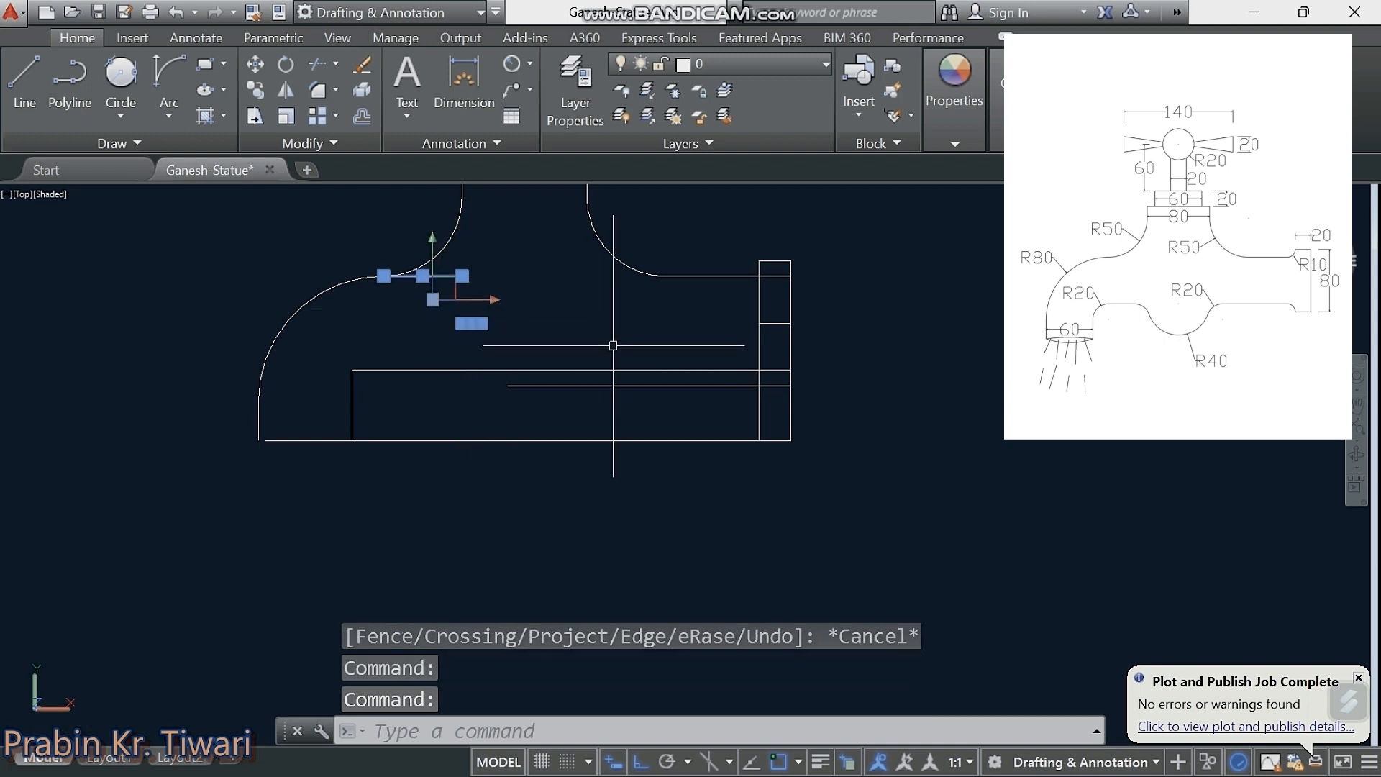
key(Delete)
mouse_move(553, 330)
middle_down()
mouse_move(528, 386)
mouse_move(453, 400)
mouse_move(494, 487)
middle_up()
key(Escape)
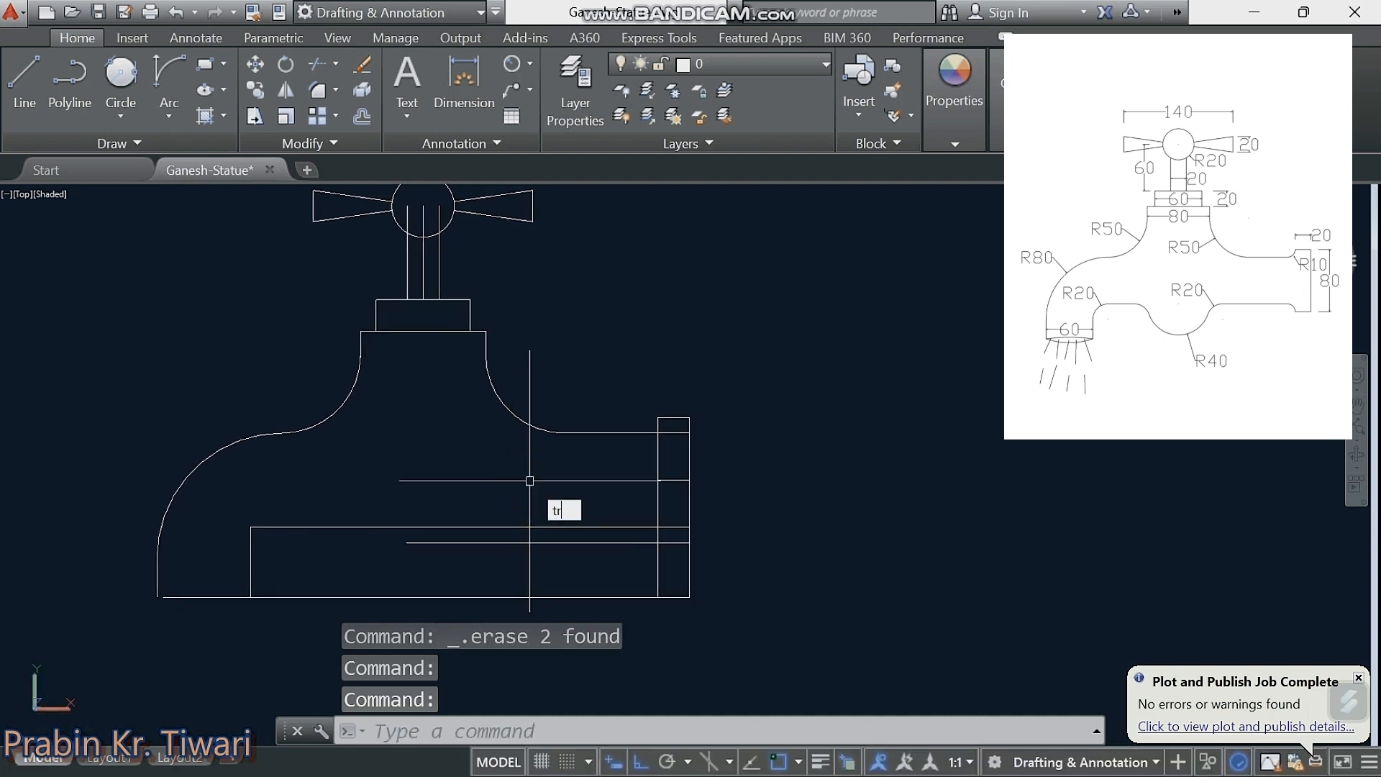
Step: Trim the pipe's upper and lower lines where they cross the inside of the end flange
key(Return)
key(Return)
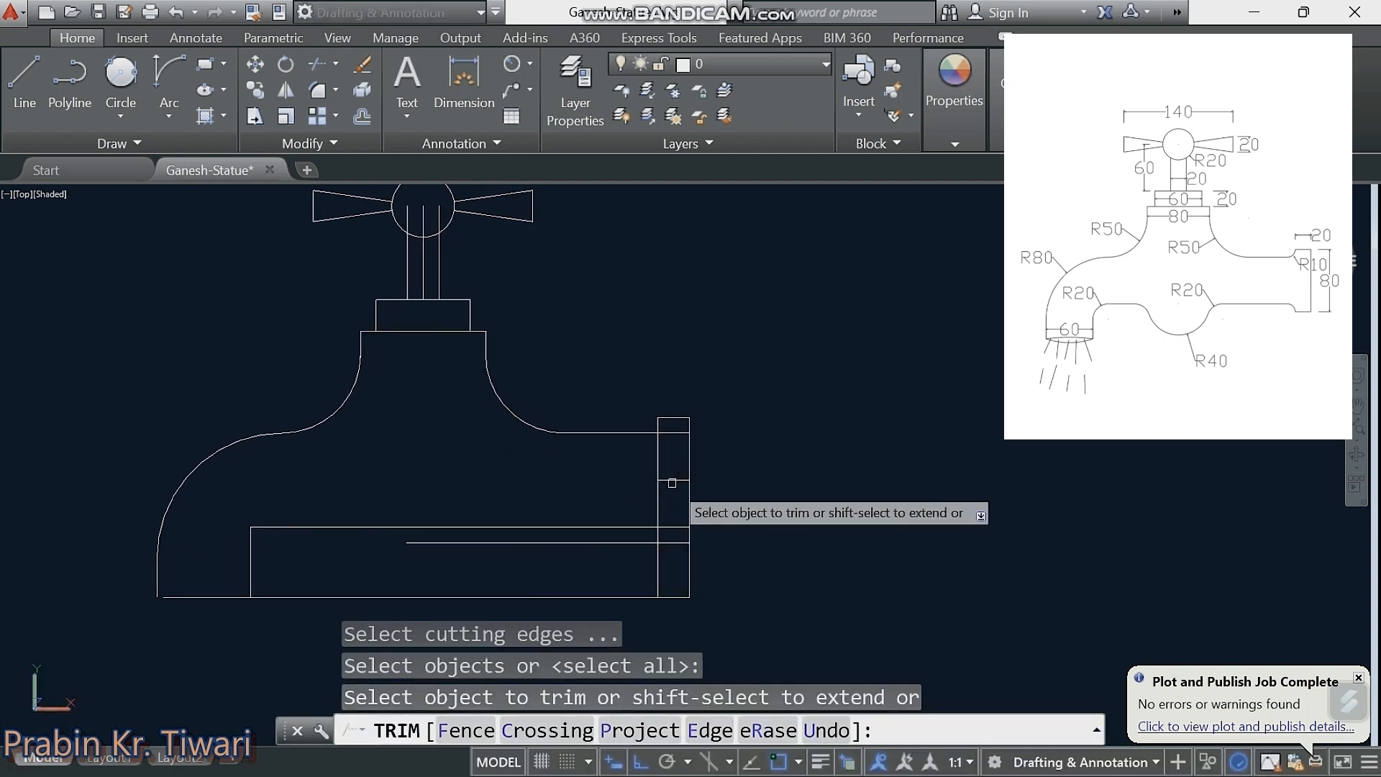
click(672, 481)
click(673, 432)
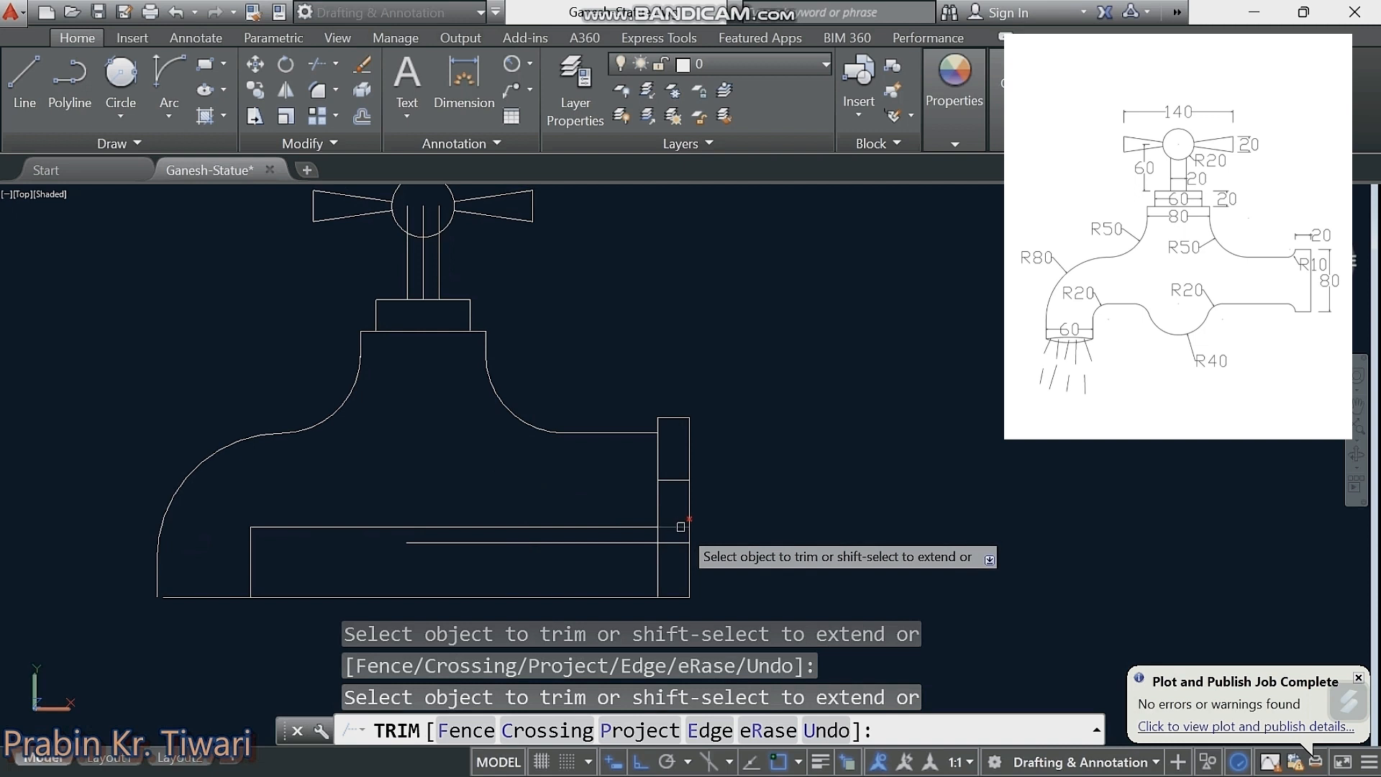
click(681, 526)
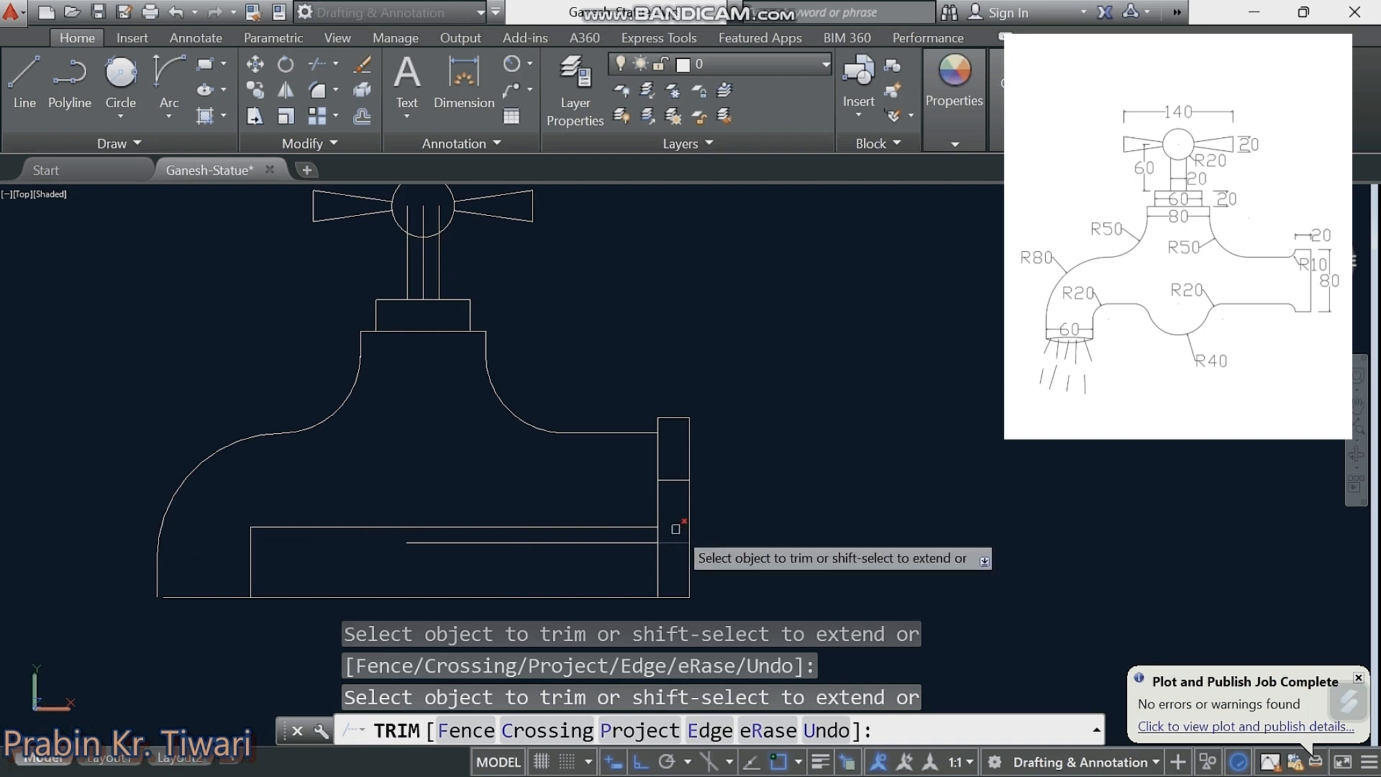
middle_drag(678, 544, 657, 467)
key(Escape)
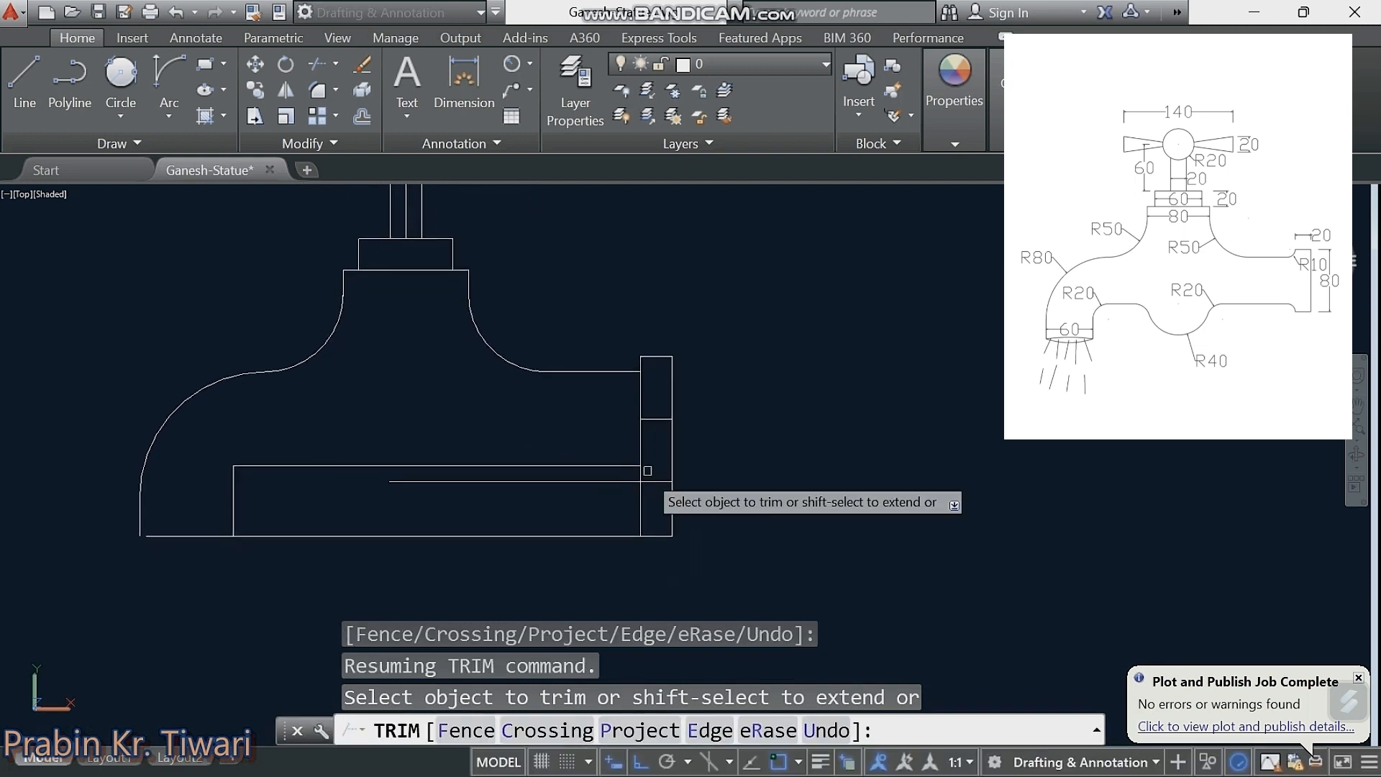
Step: Trim the flange's bottom-edge line left of the flange, the flange side below it, and the base line right of the spout
click(632, 481)
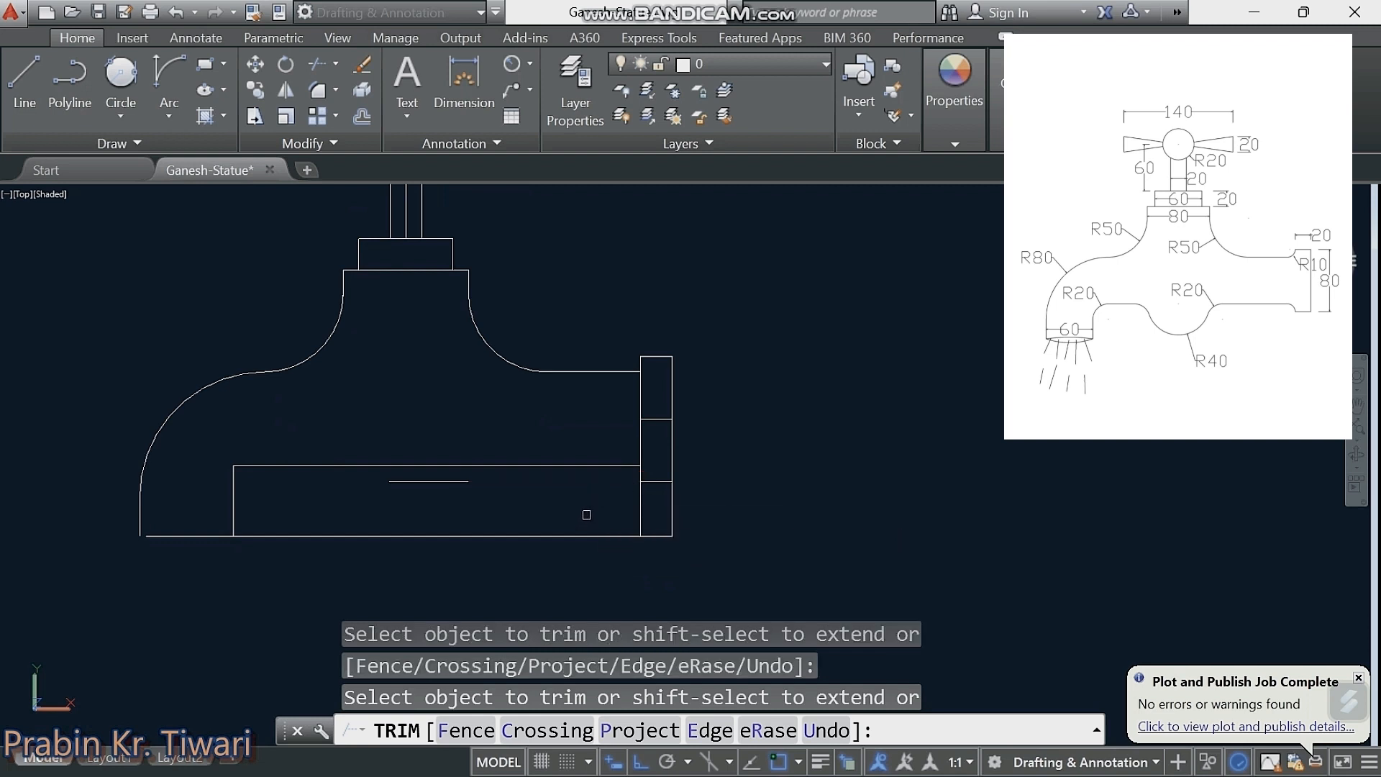
middle_drag(585, 516, 577, 506)
click(632, 493)
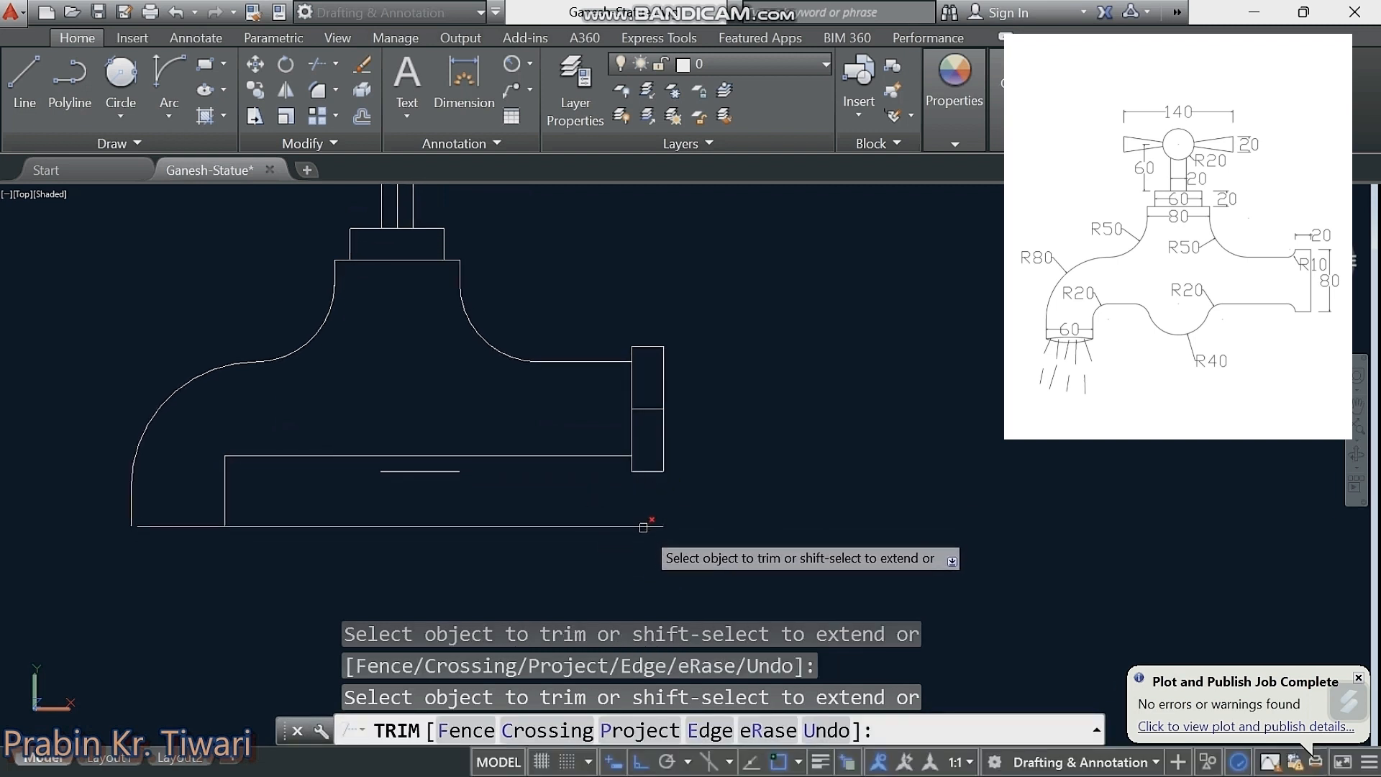
click(231, 527)
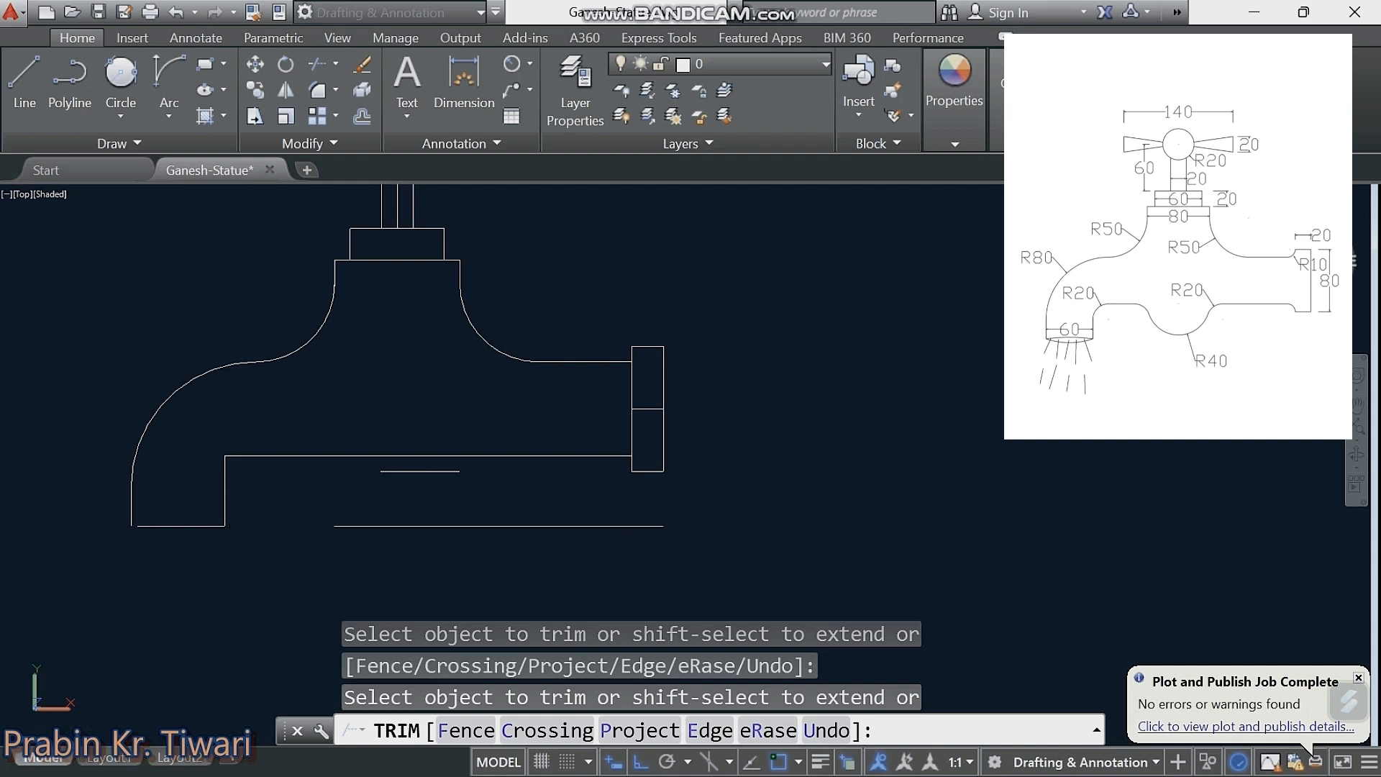
key(Escape)
Step: Delete the leftover lines below the pipe, the spout's base line, and the centre line inside the flange
click(420, 471)
click(446, 525)
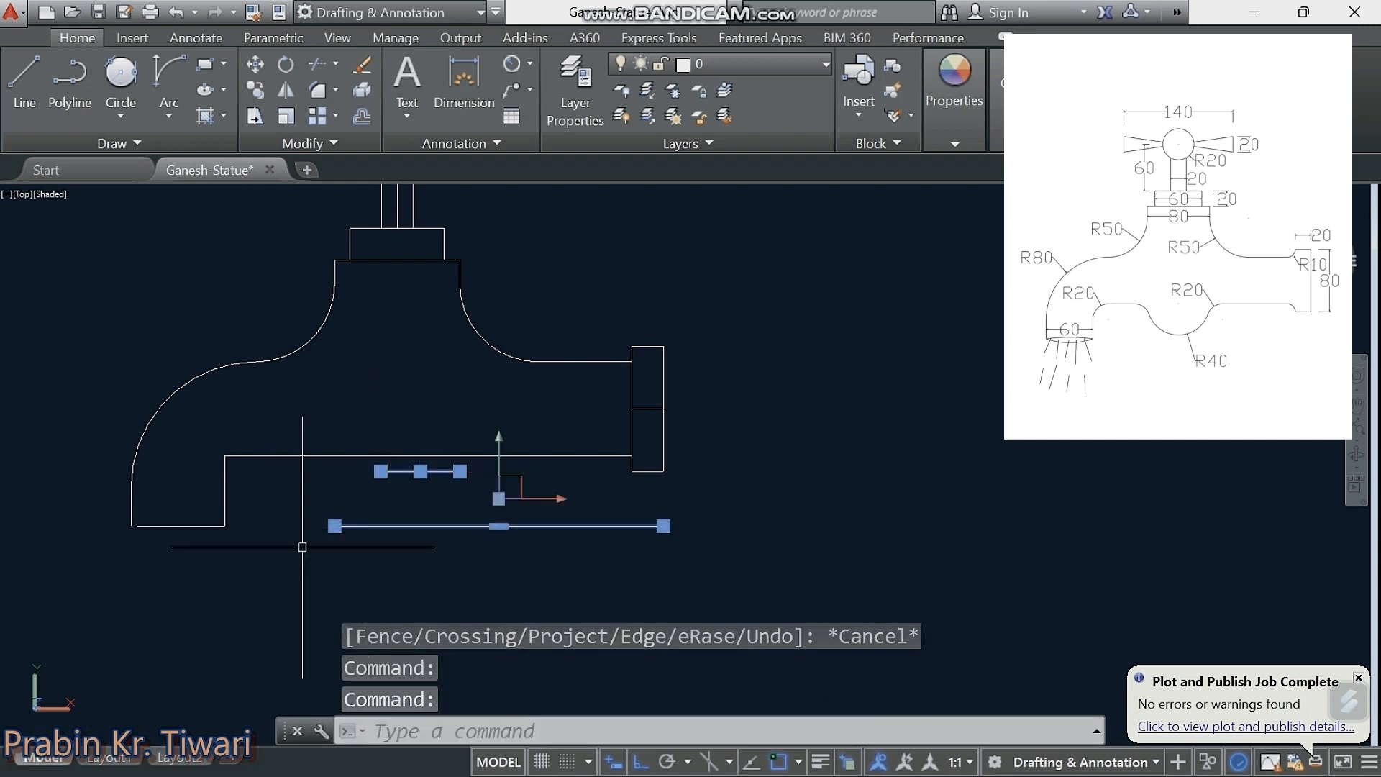
click(200, 526)
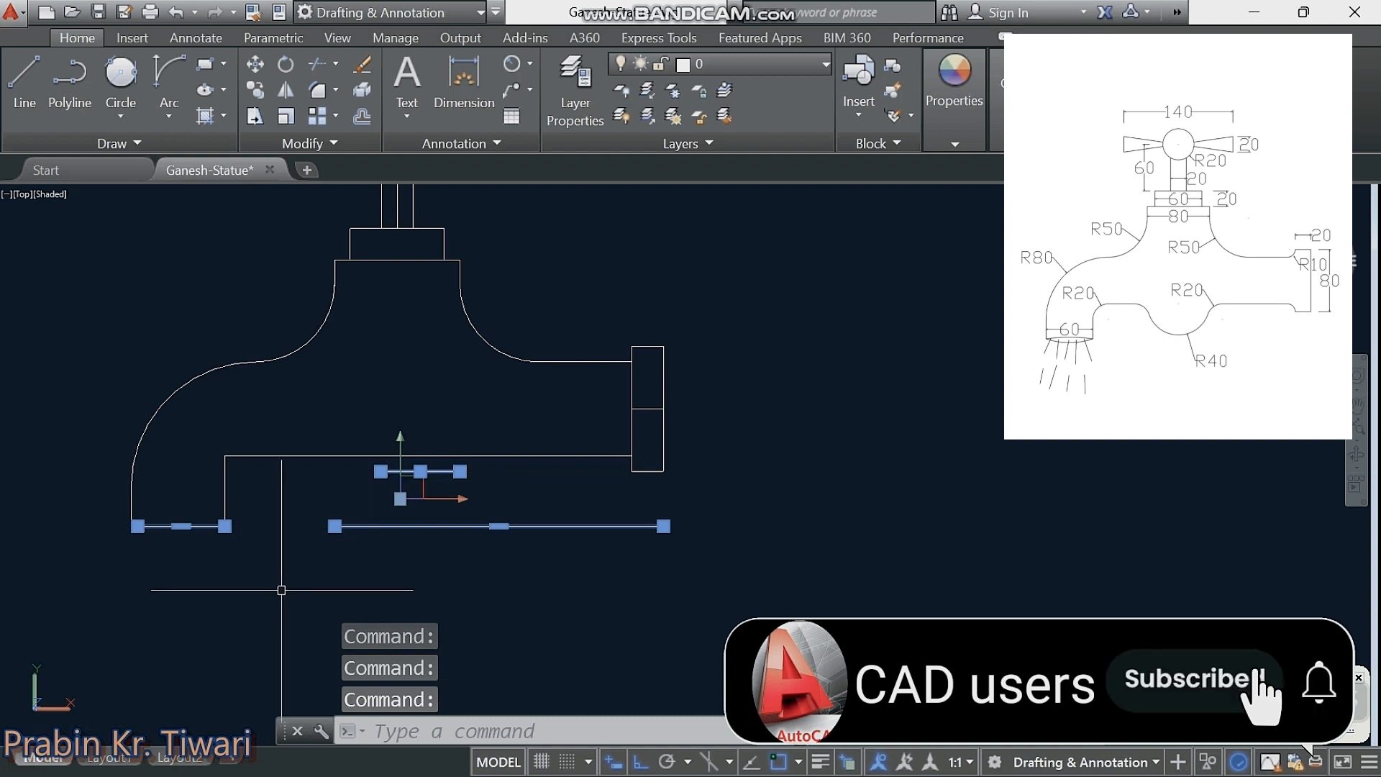
key(Delete)
middle_drag(396, 526, 446, 585)
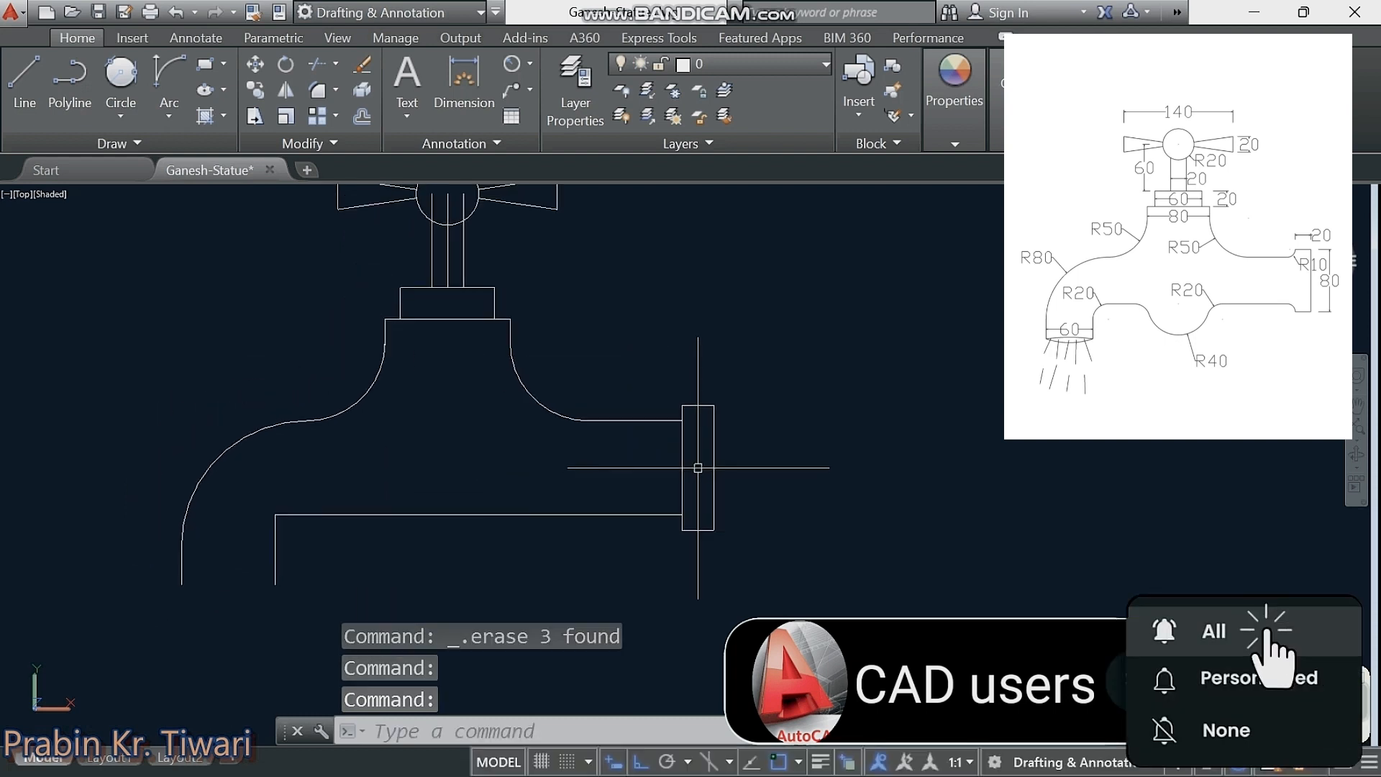
click(697, 467)
key(Delete)
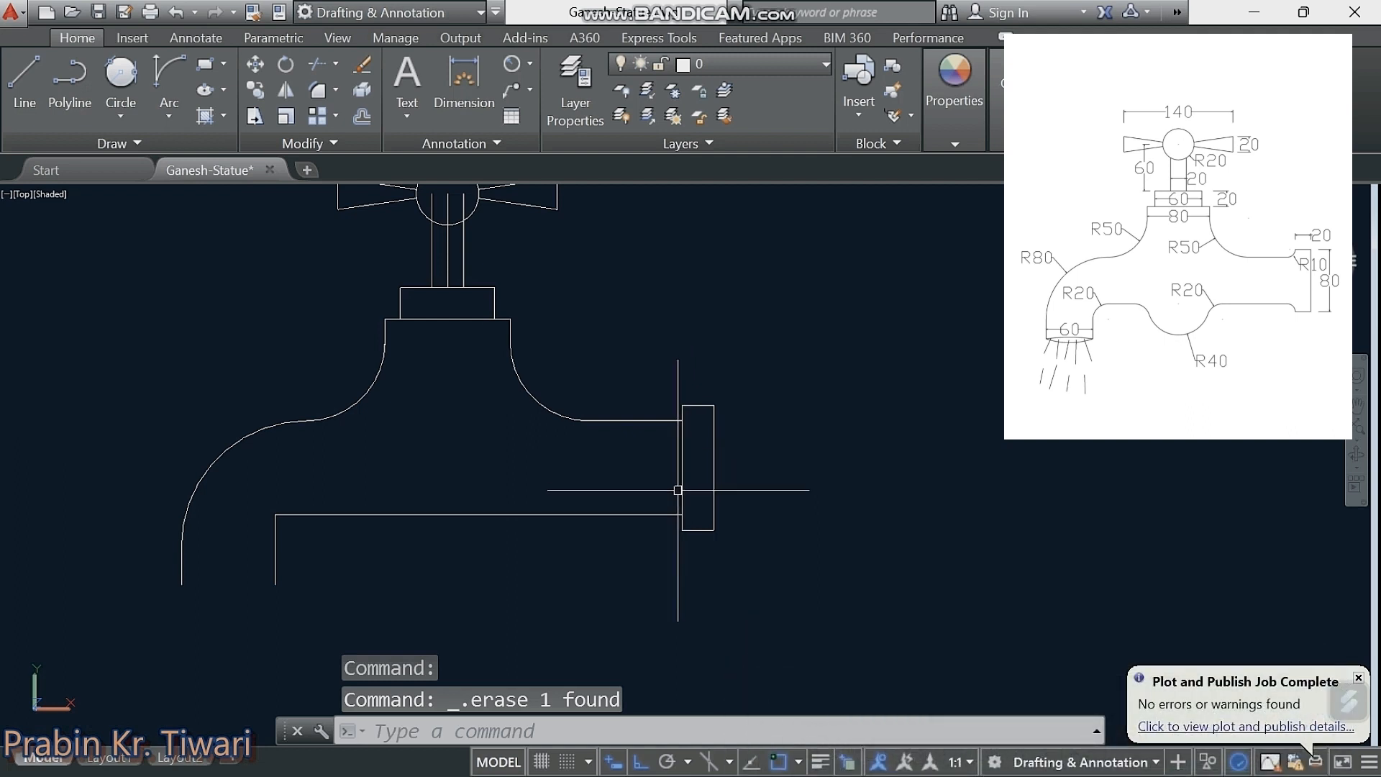
Step: Trim the flange's inner vertical line between the pipe's upper and lower lines
text(tr)
key(Return)
key(Return)
click(681, 482)
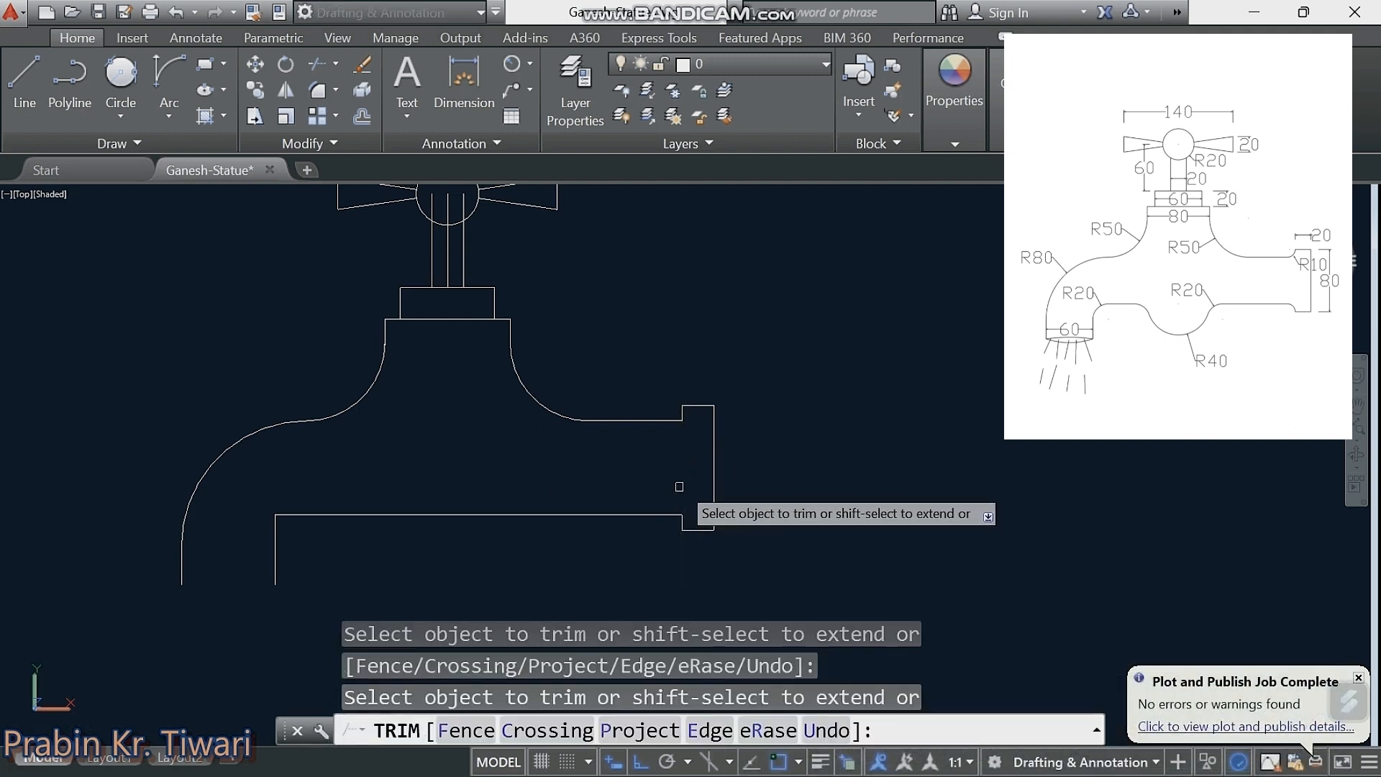
middle_drag(677, 482, 694, 499)
key(Escape)
key(Escape)
scroll(467, 512, down, 2)
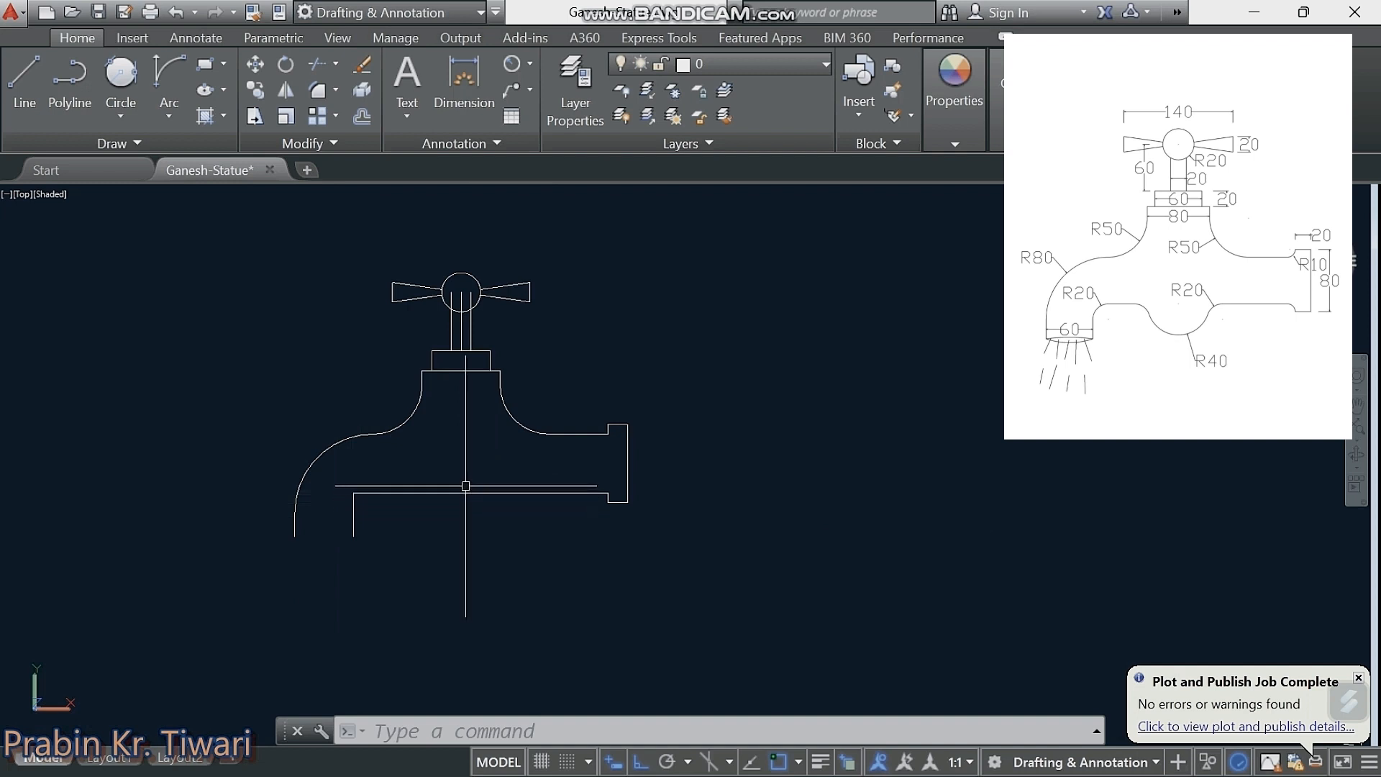
Step: Draw a vertical construction line from the midpoint of the neck's top edge down past the pipe's lower line
click(466, 492)
text(l)
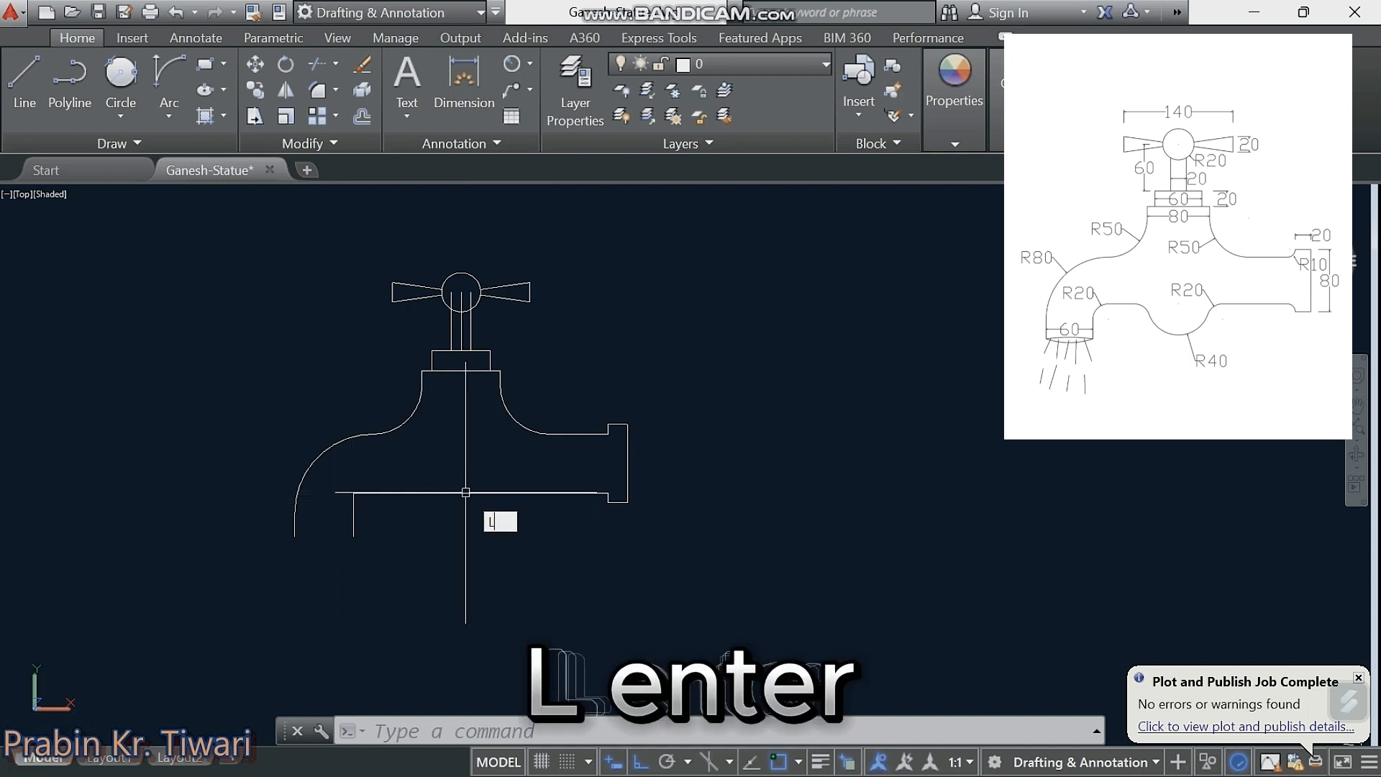
key(Return)
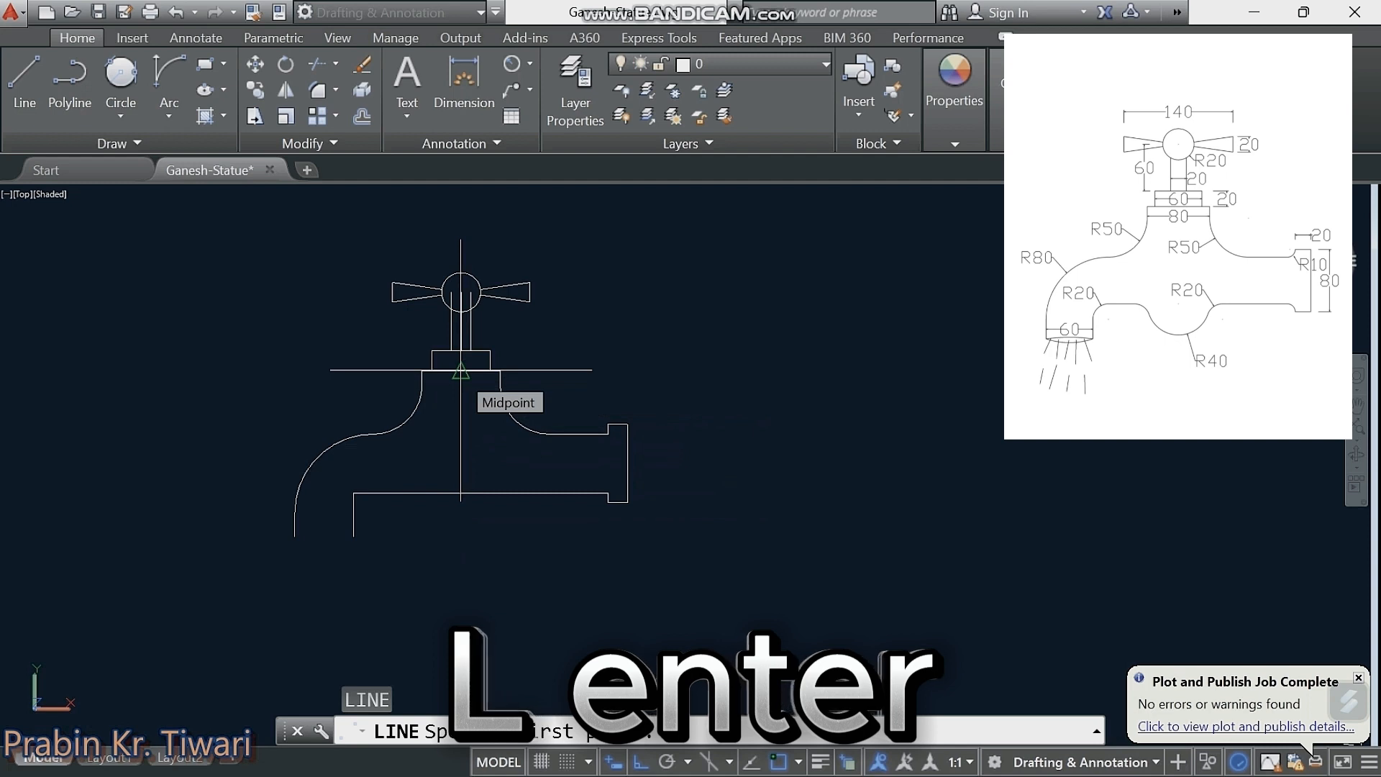
click(460, 370)
click(446, 558)
key(Return)
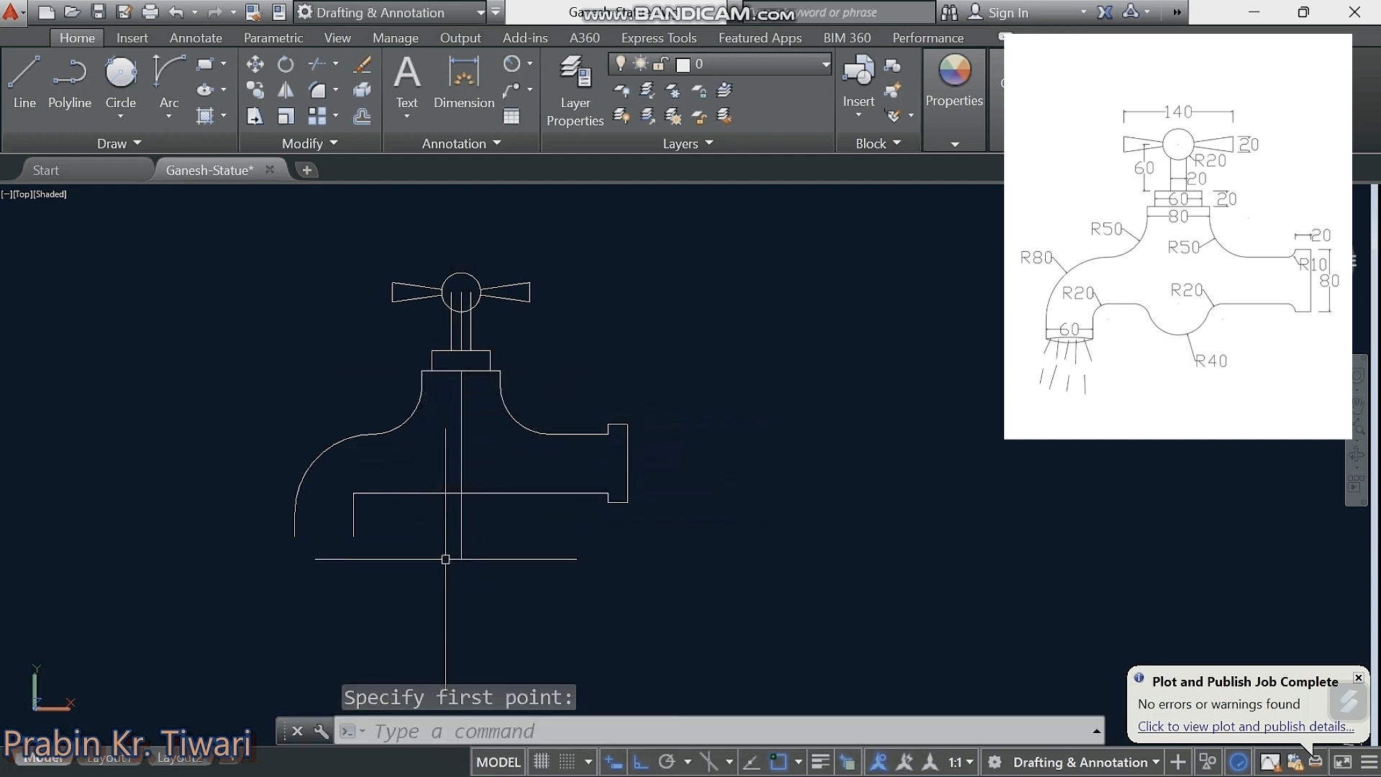
key(Escape)
middle_drag(479, 514, 456, 498)
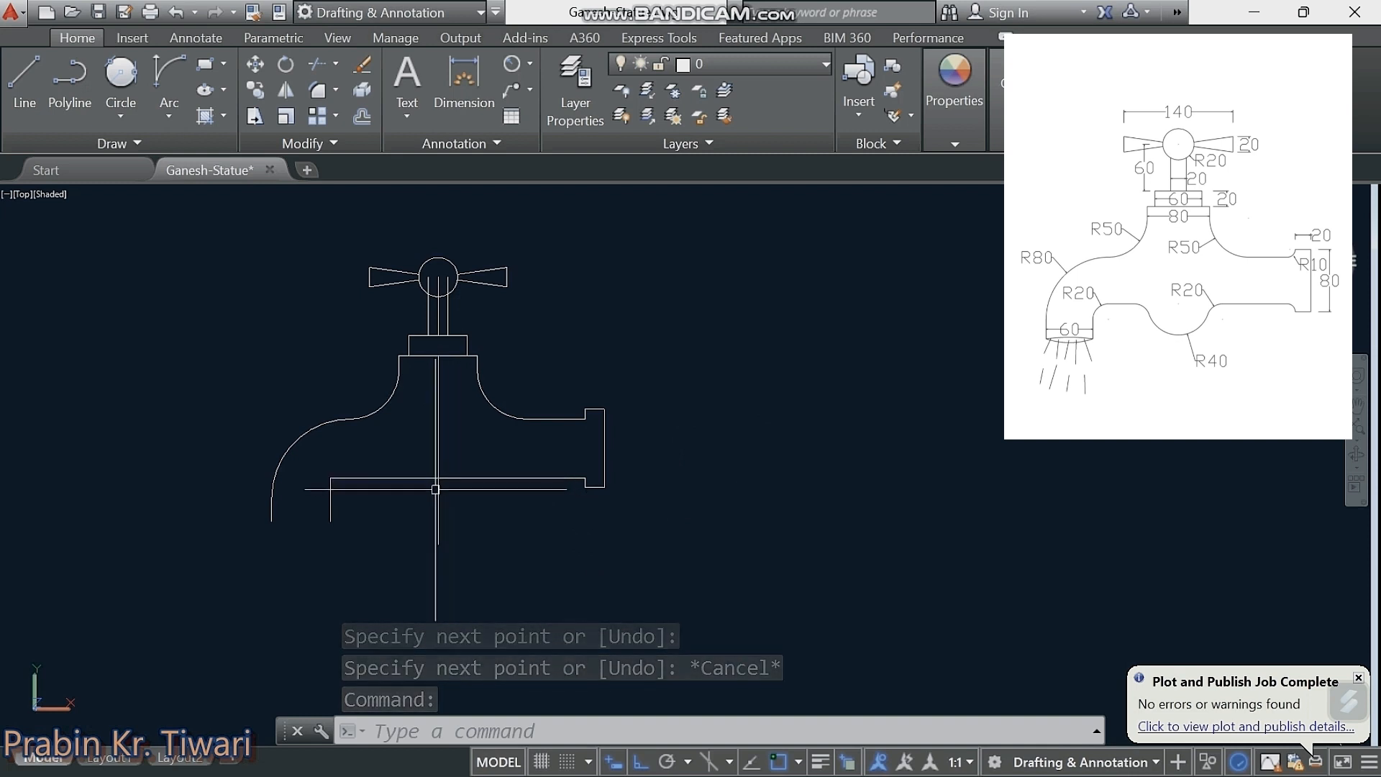
Step: Draw a 40 mm radius circle centred where the vertical construction line crosses the pipe's lower line
click(440, 478)
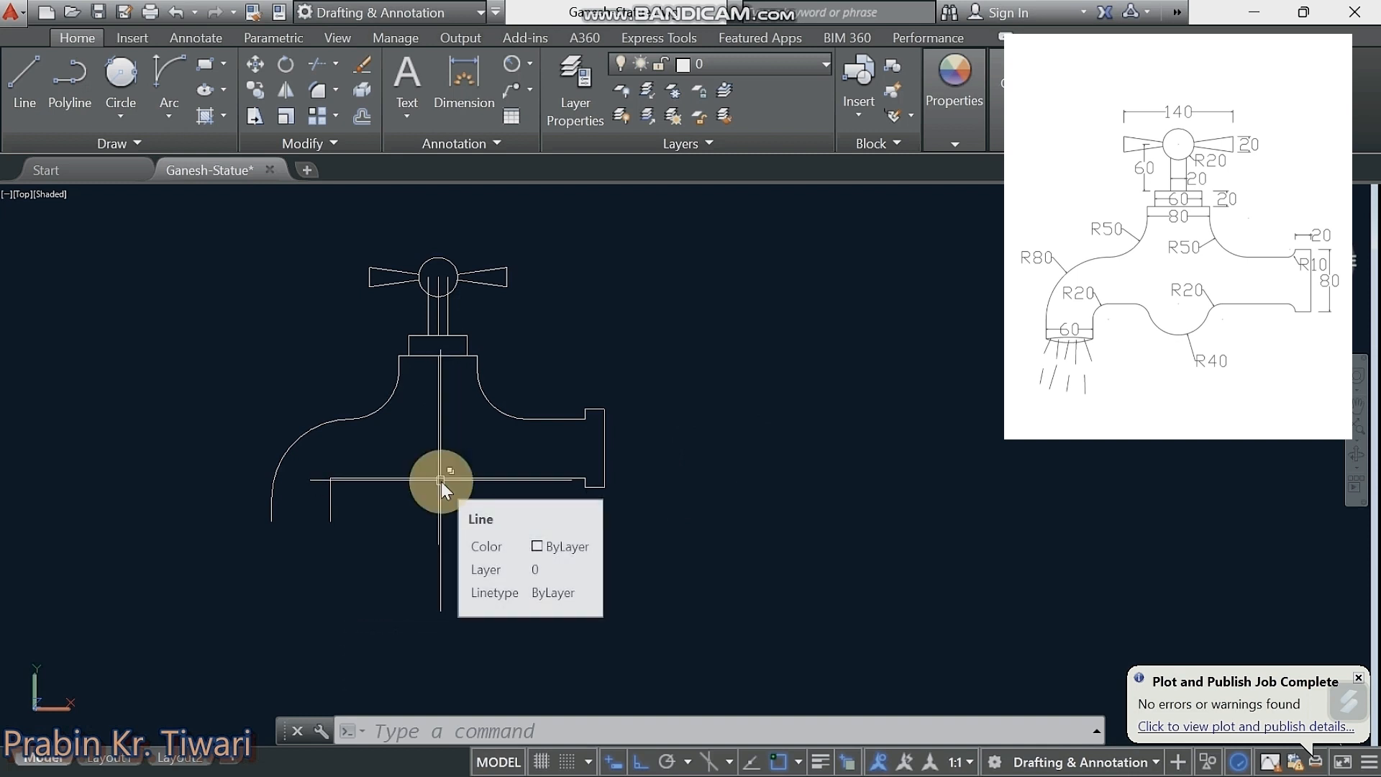
text(c)
key(Return)
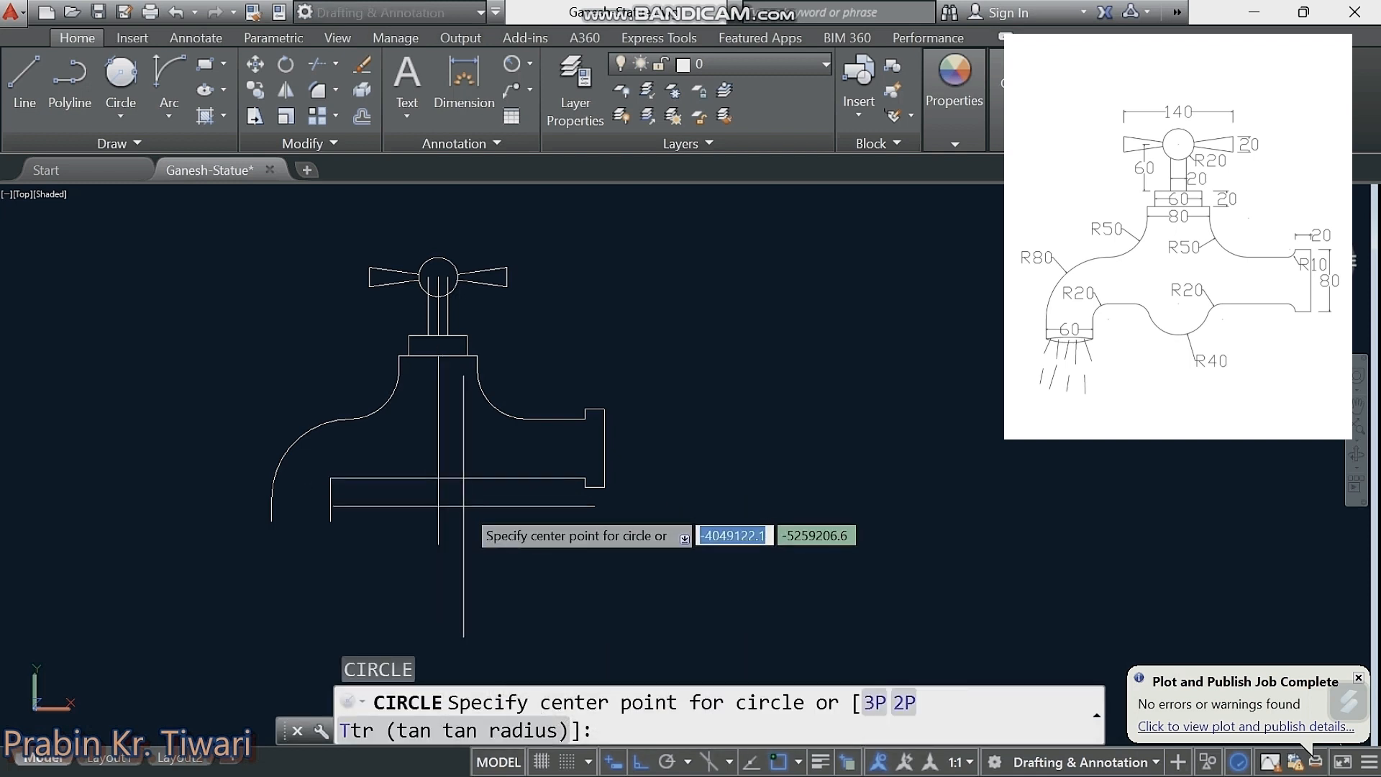
click(437, 477)
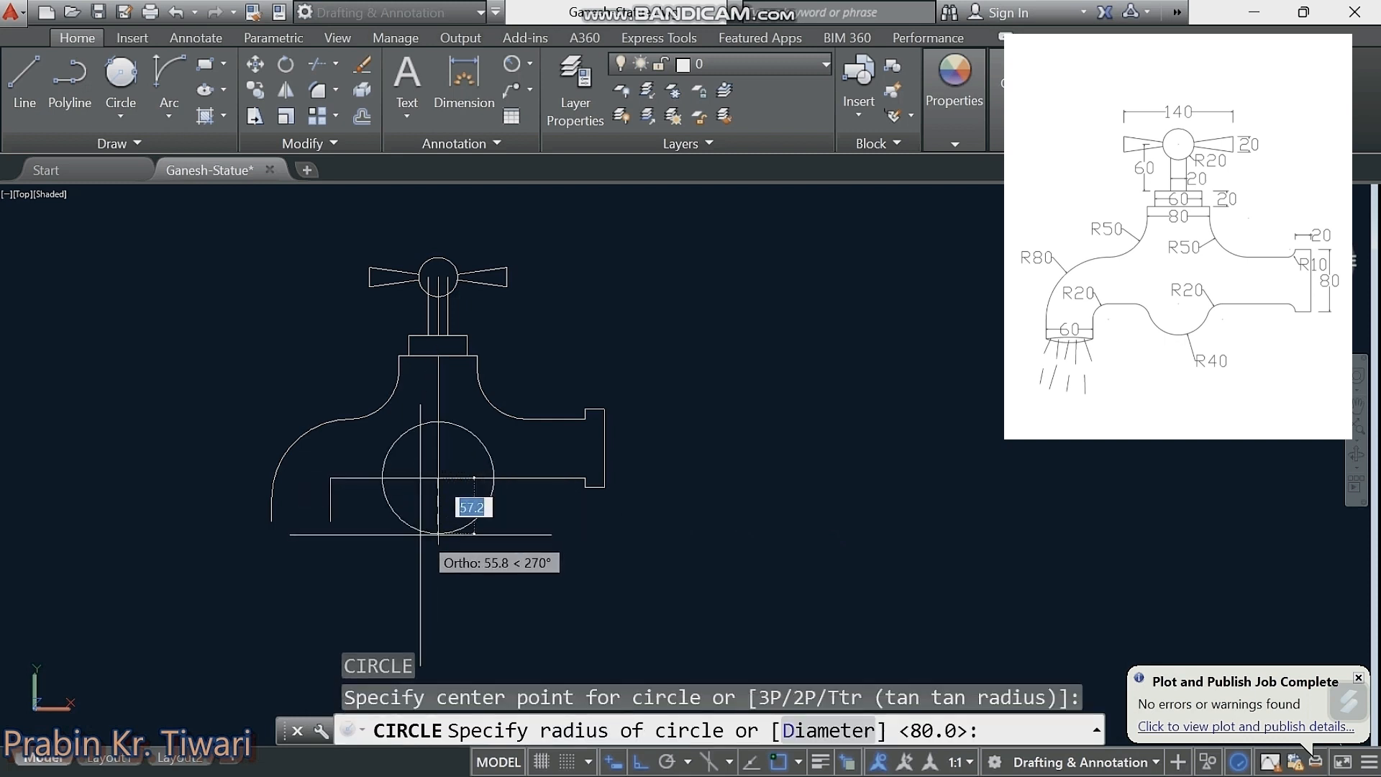
text(4)
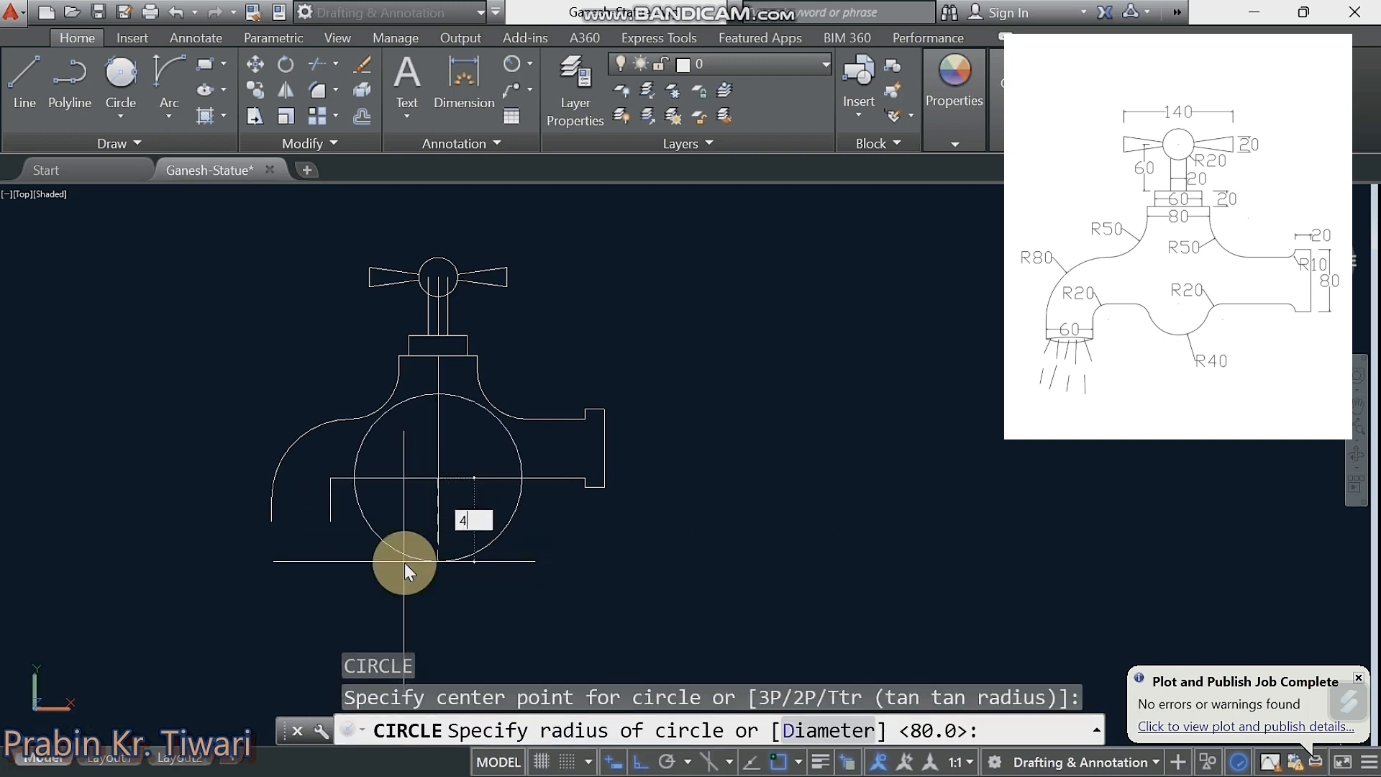
text(0)
key(Return)
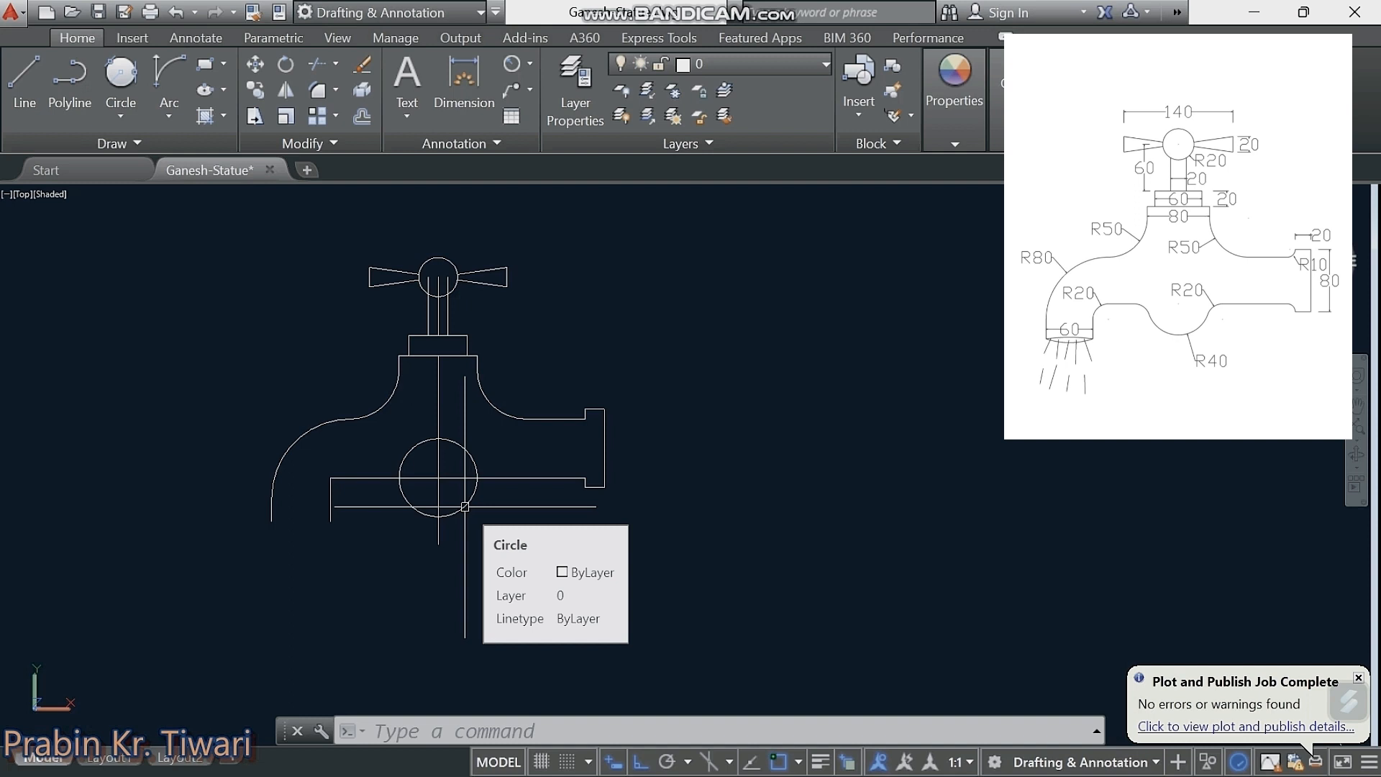
Step: Trim the pipe's lower line inside the circle and the circle's sides above that line
text(tr)
key(Return)
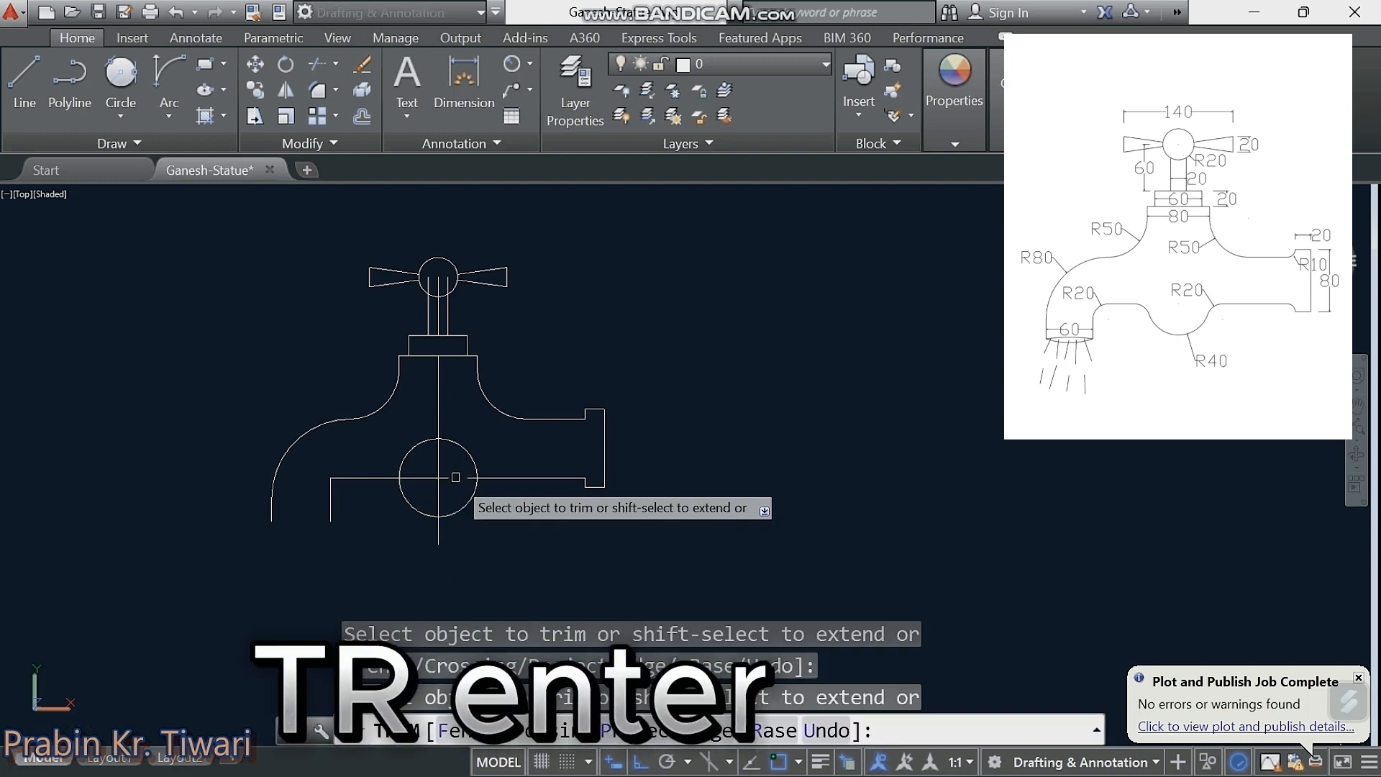
key(Return)
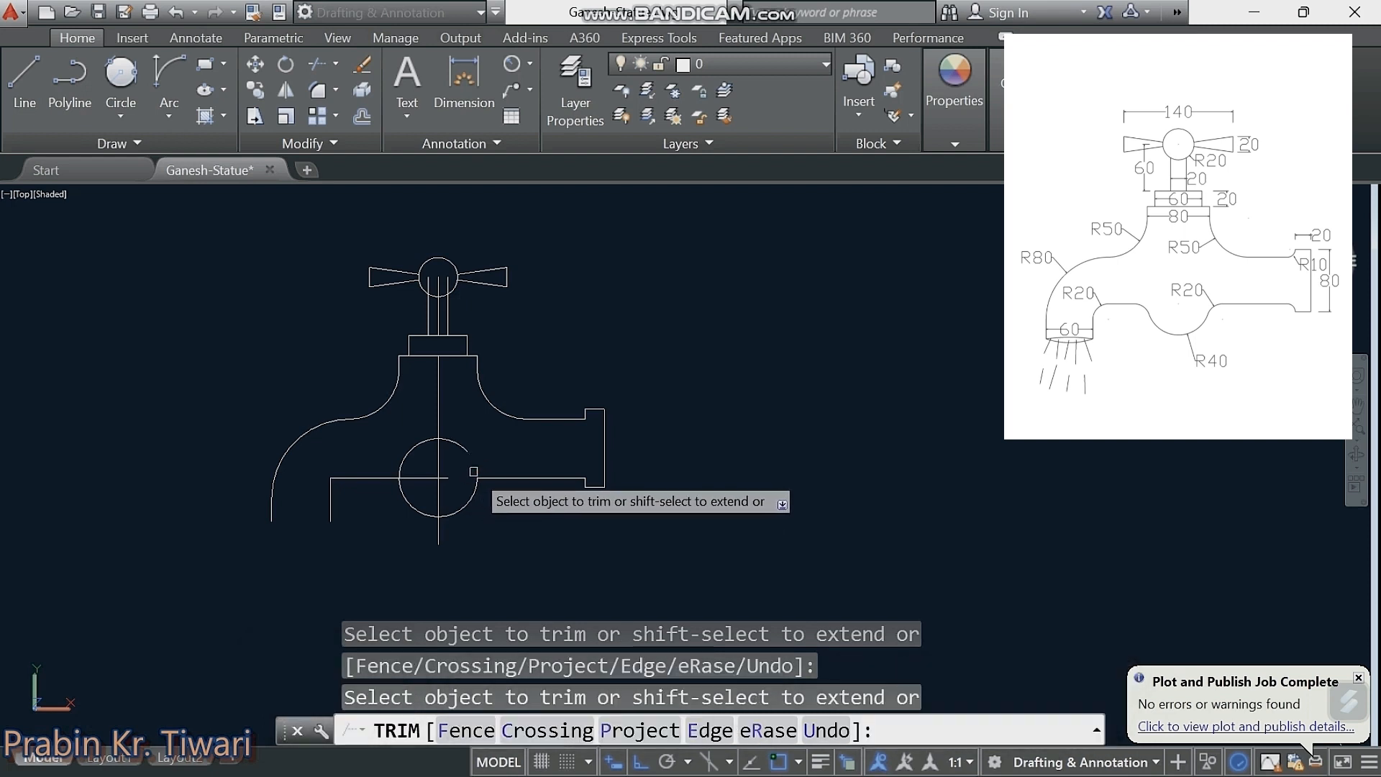
click(473, 471)
click(403, 468)
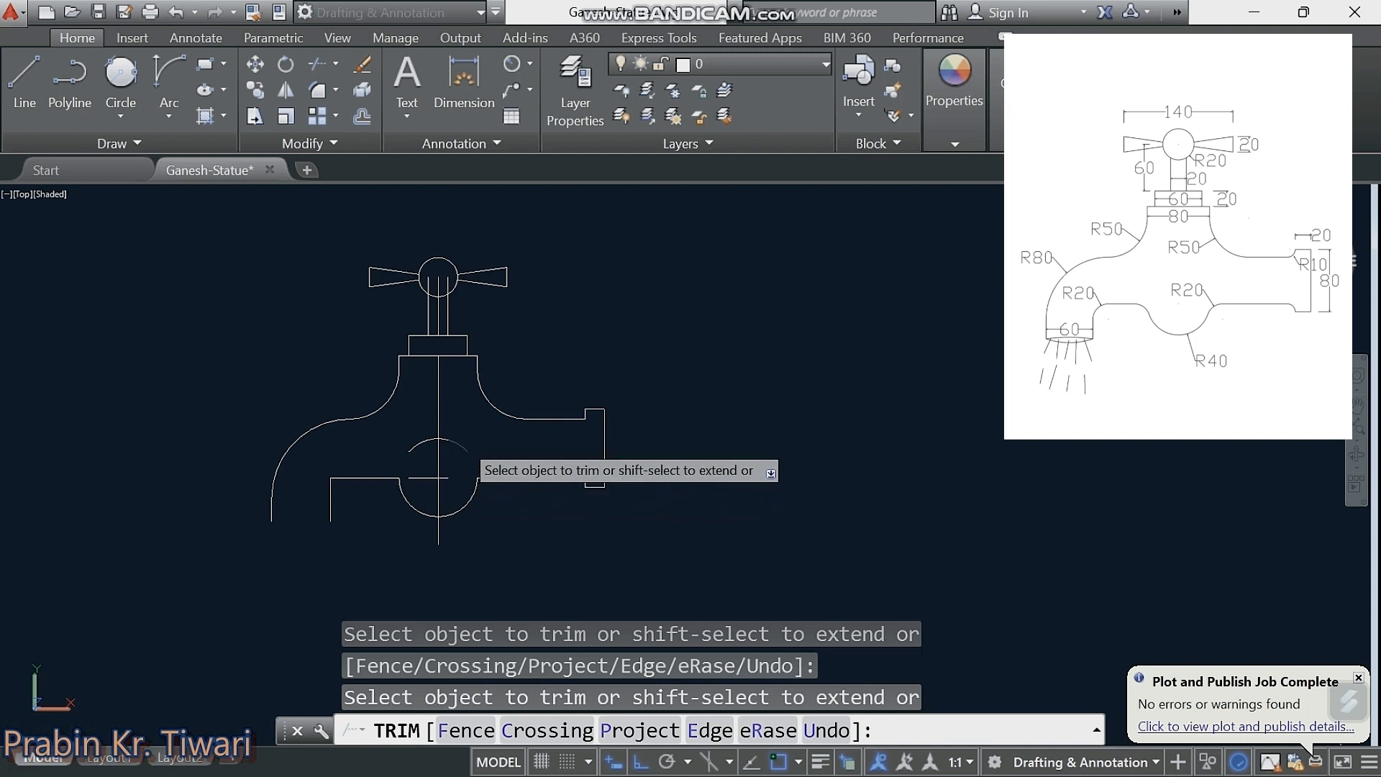
key(Escape)
Step: Delete the leftover upper arc, the short line stub and the vertical construction line
click(458, 415)
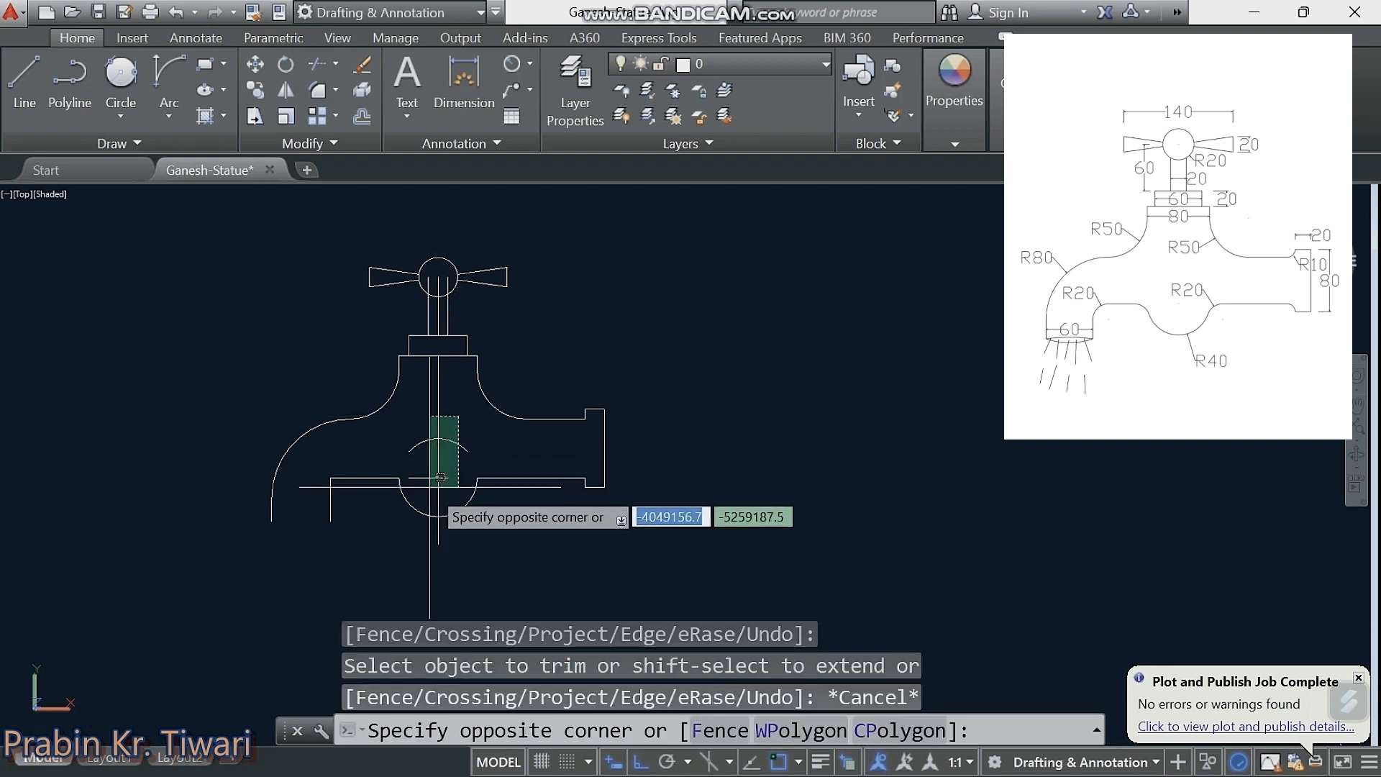
click(396, 534)
key(Delete)
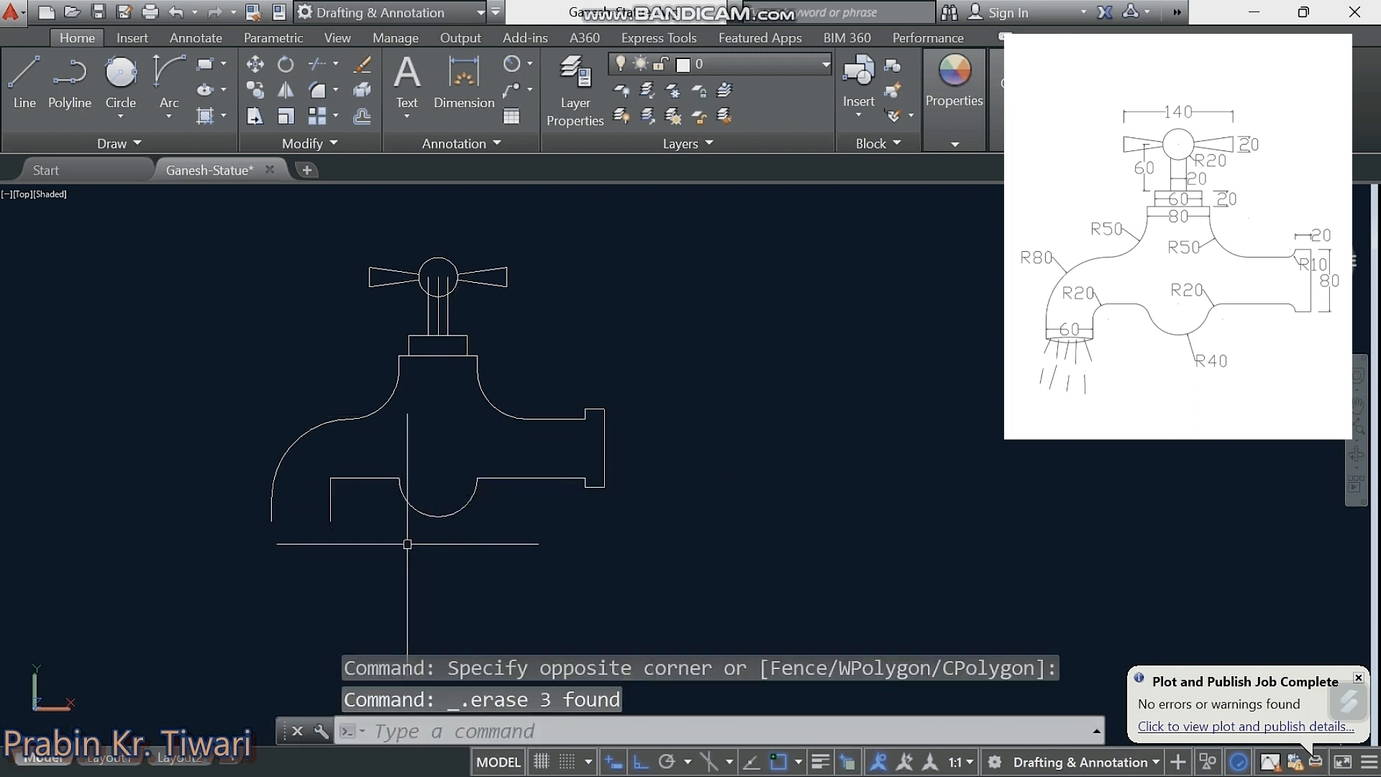
Step: Fillet the corner between the spout-side lower pipe line and the bulge arc with a radius of 20
middle_drag(407, 543, 372, 554)
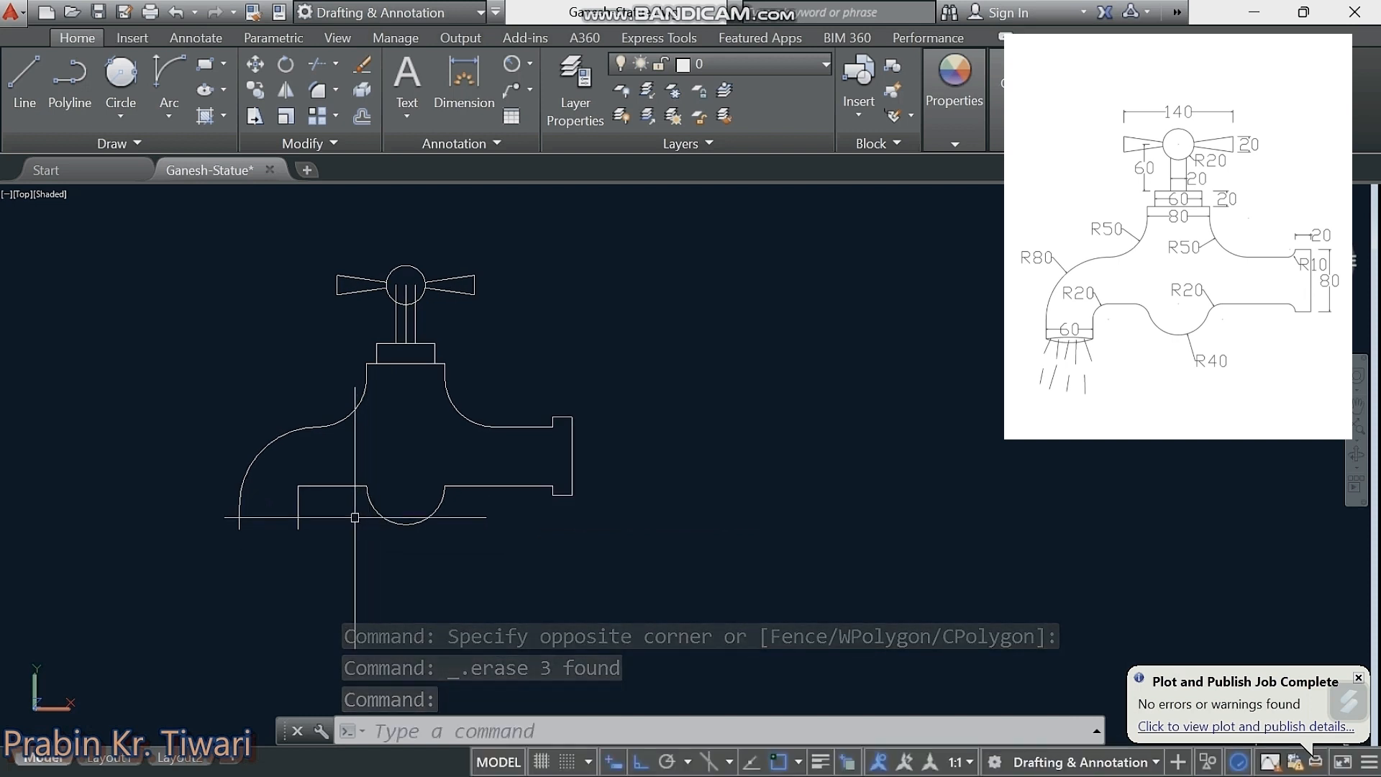
text(f)
key(Return)
text(r)
key(Return)
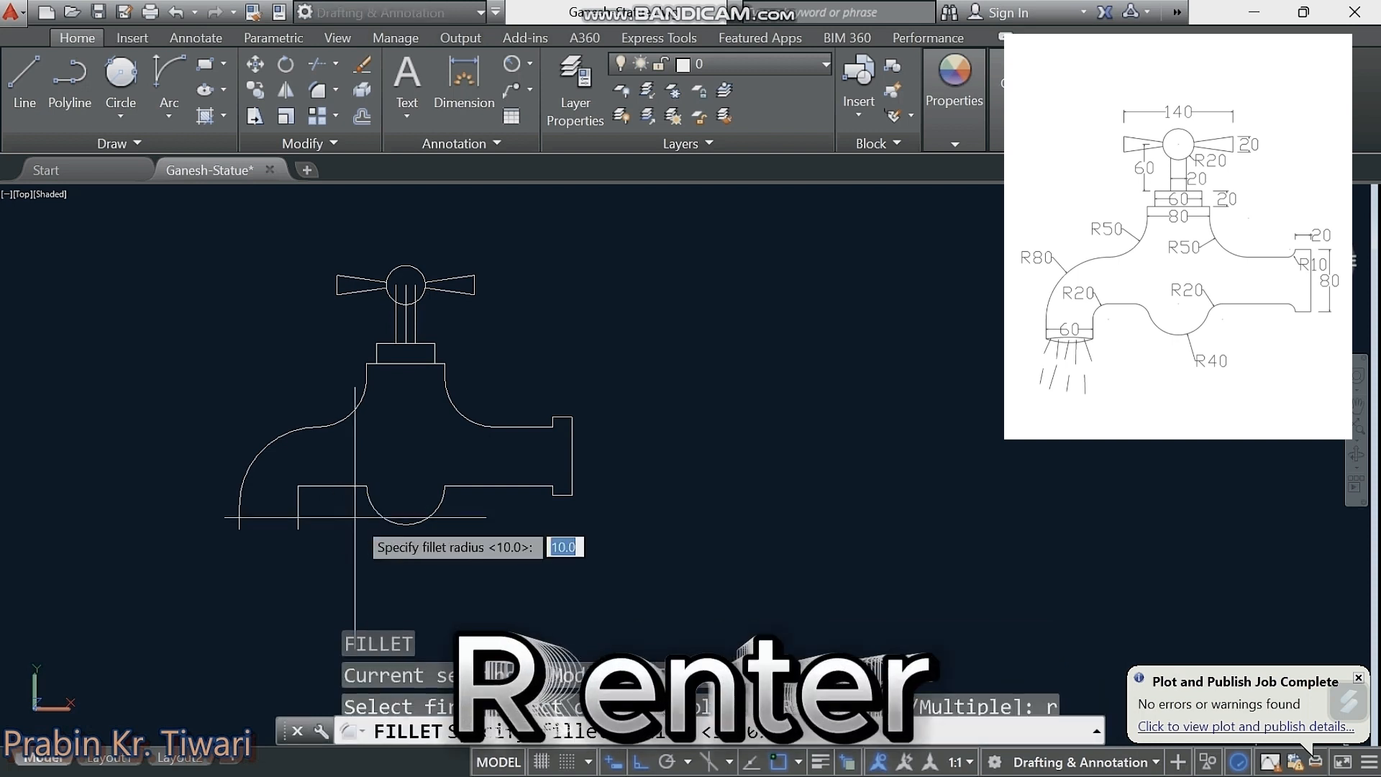
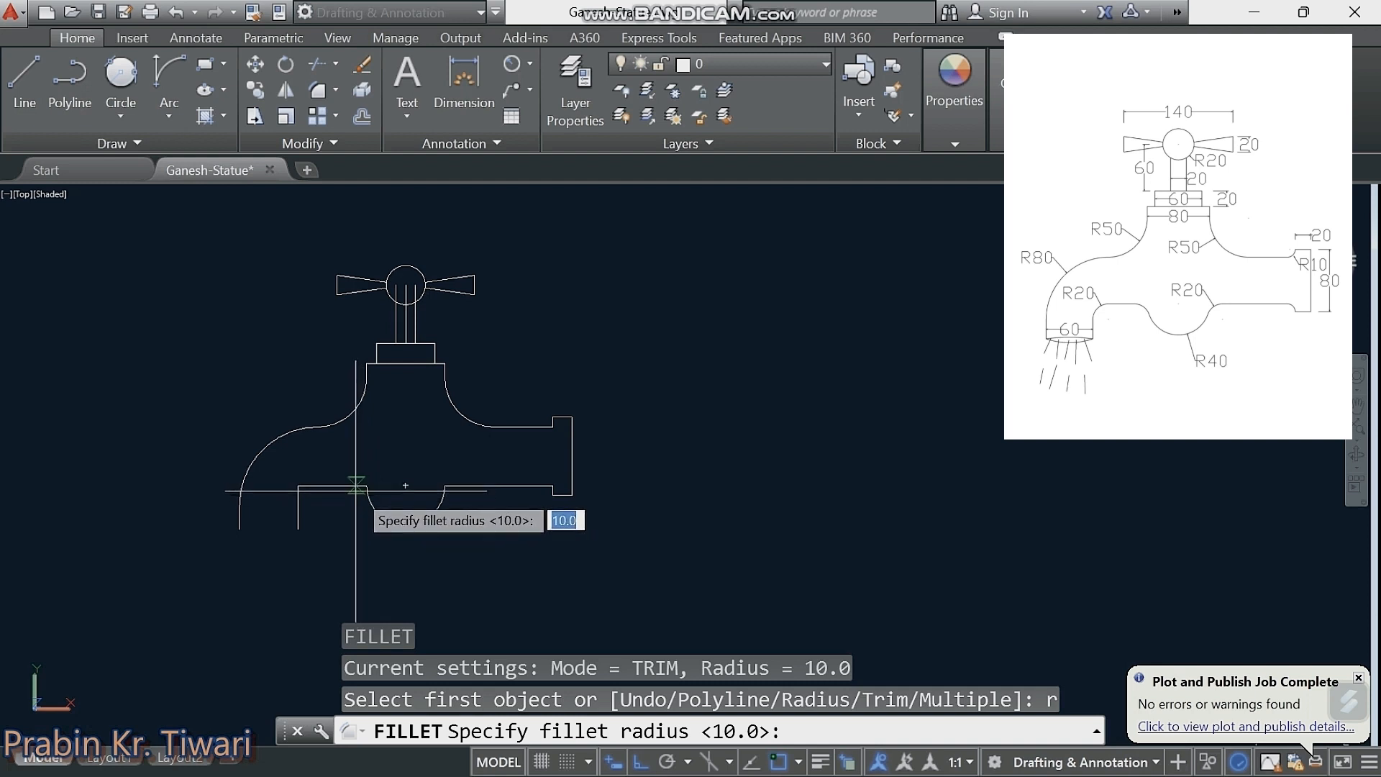
text(20)
key(Return)
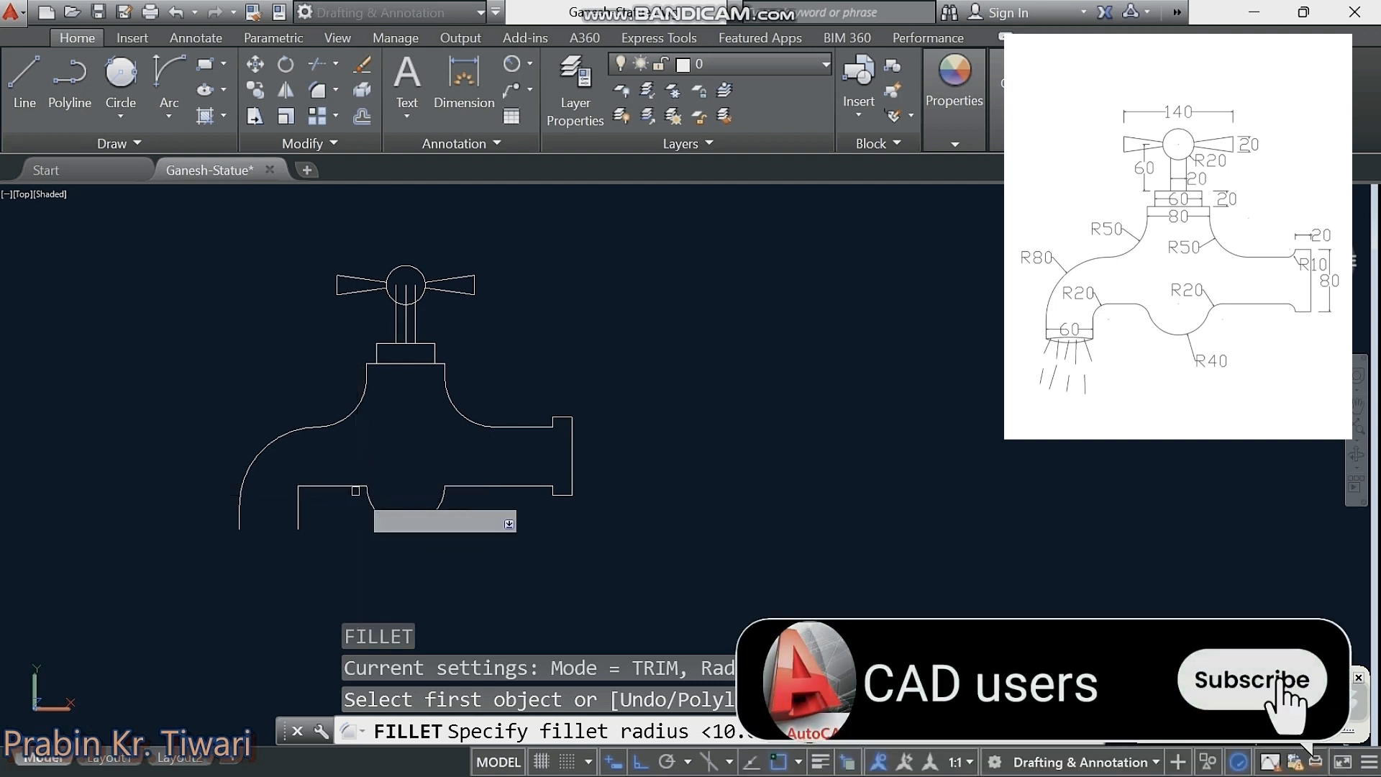
click(347, 488)
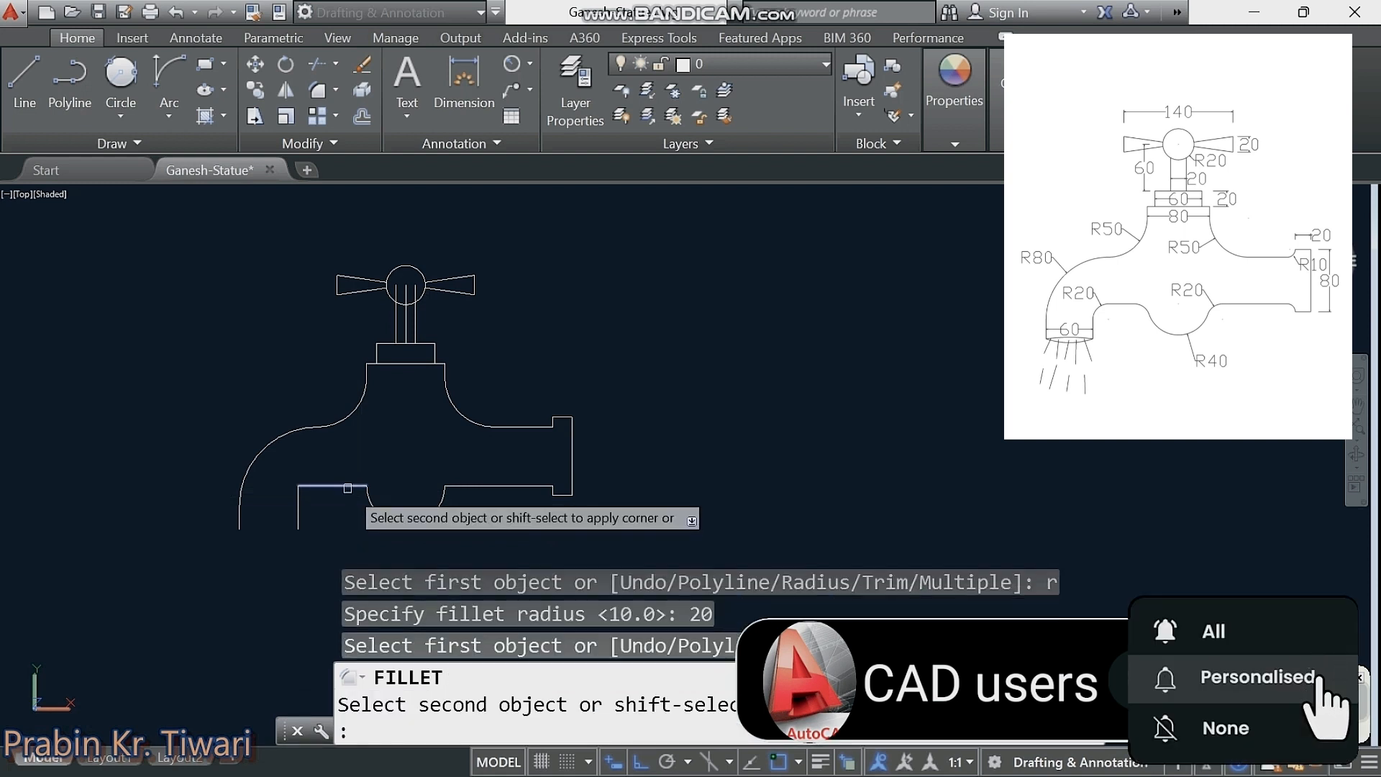
click(440, 496)
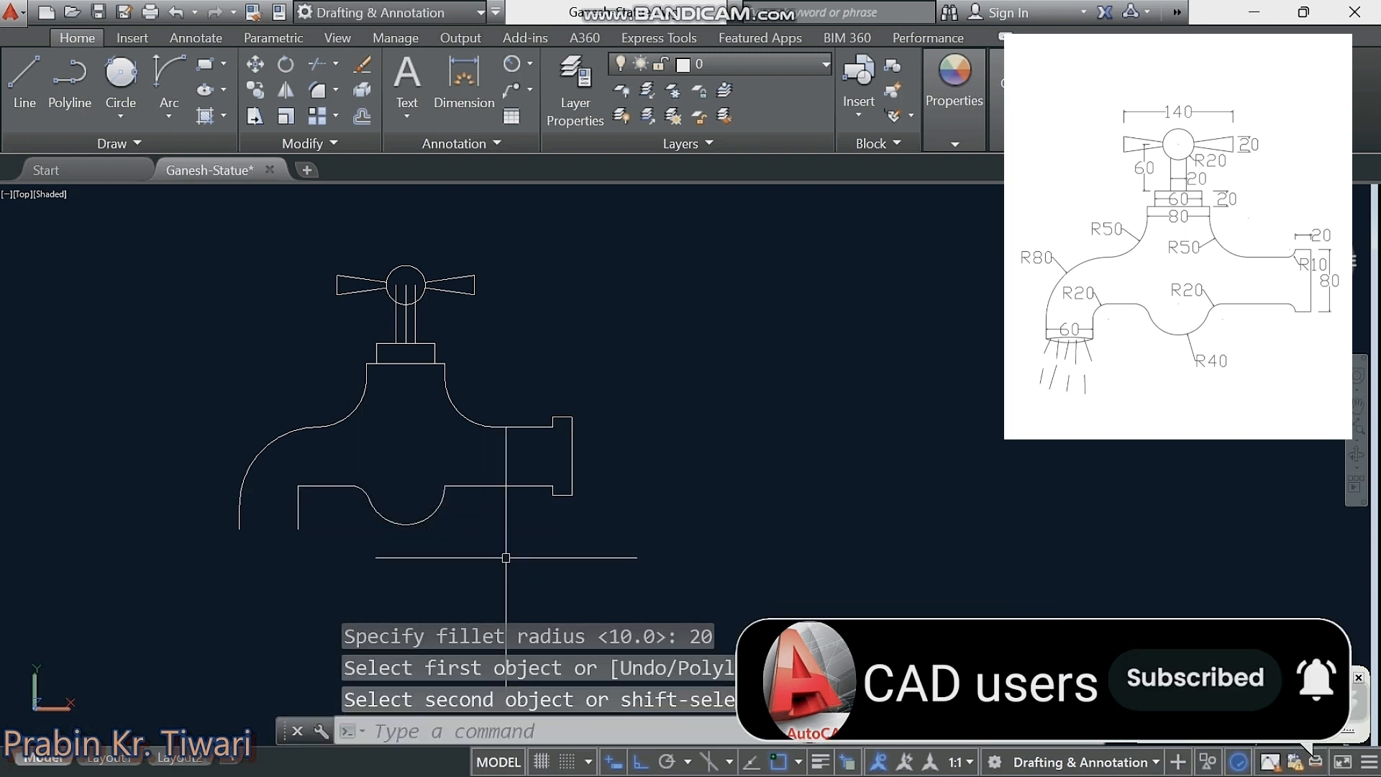
Step: Fillet the corner between the bulge arc and the flange-side lower pipe line with a radius of 20
key(Return)
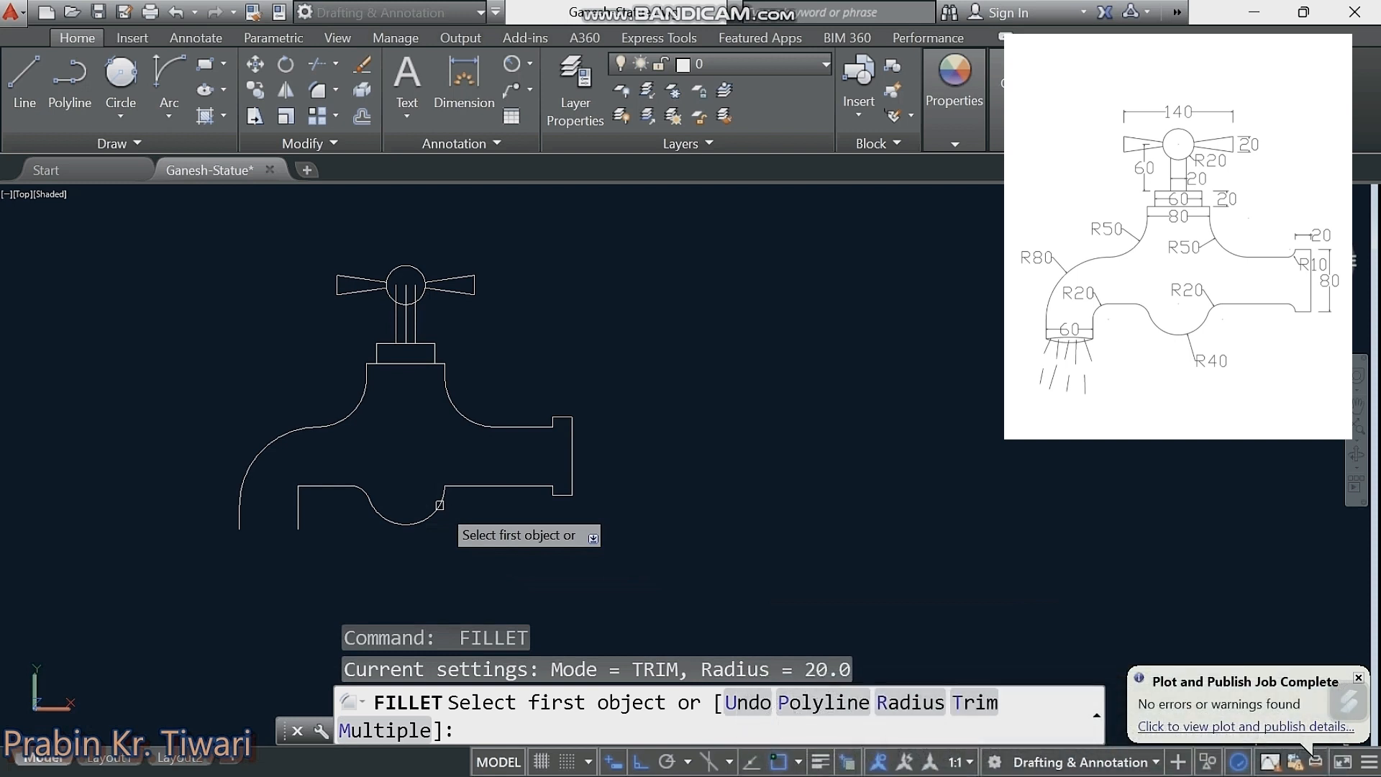
click(440, 505)
click(457, 488)
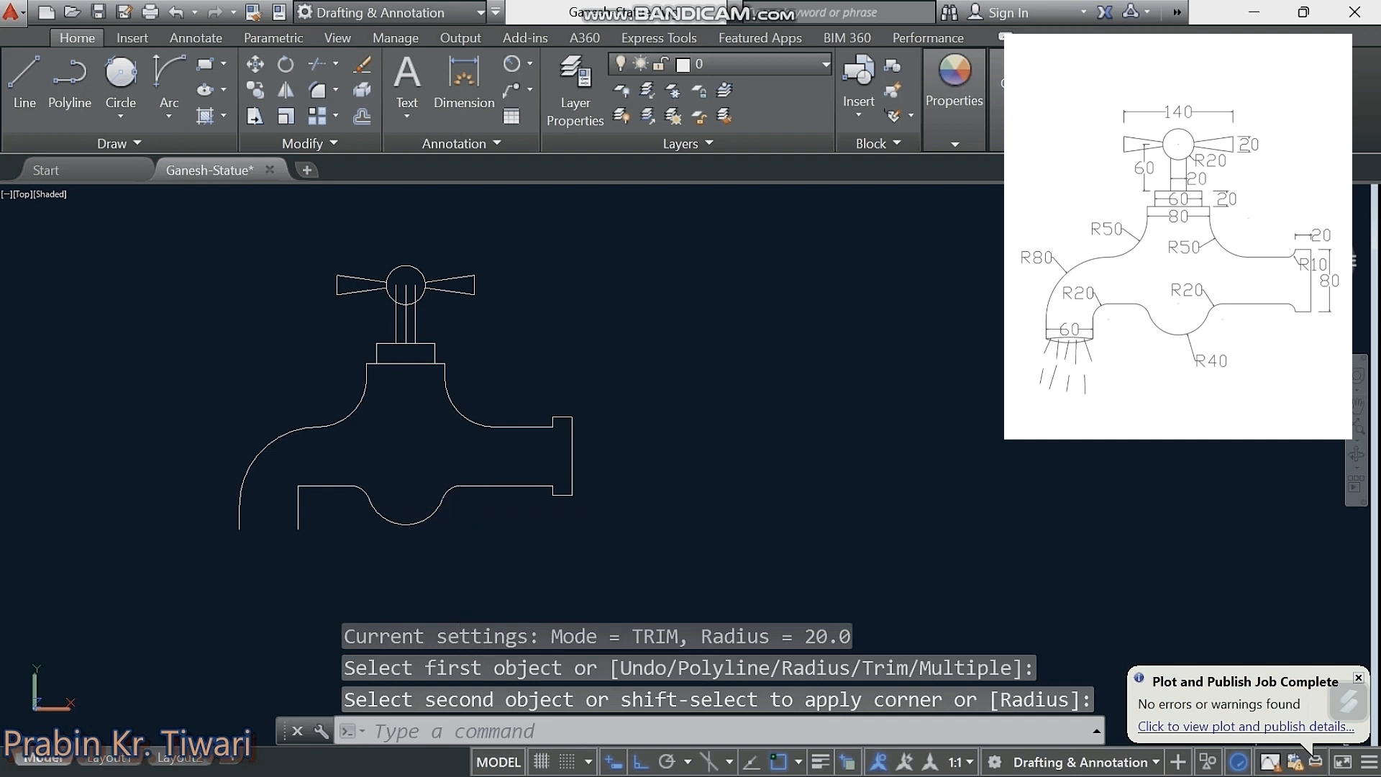
Step: Fillet the spout's inner corner between its inner vertical line and the lower pipe line, using radius 20
middle_drag(461, 486, 480, 461)
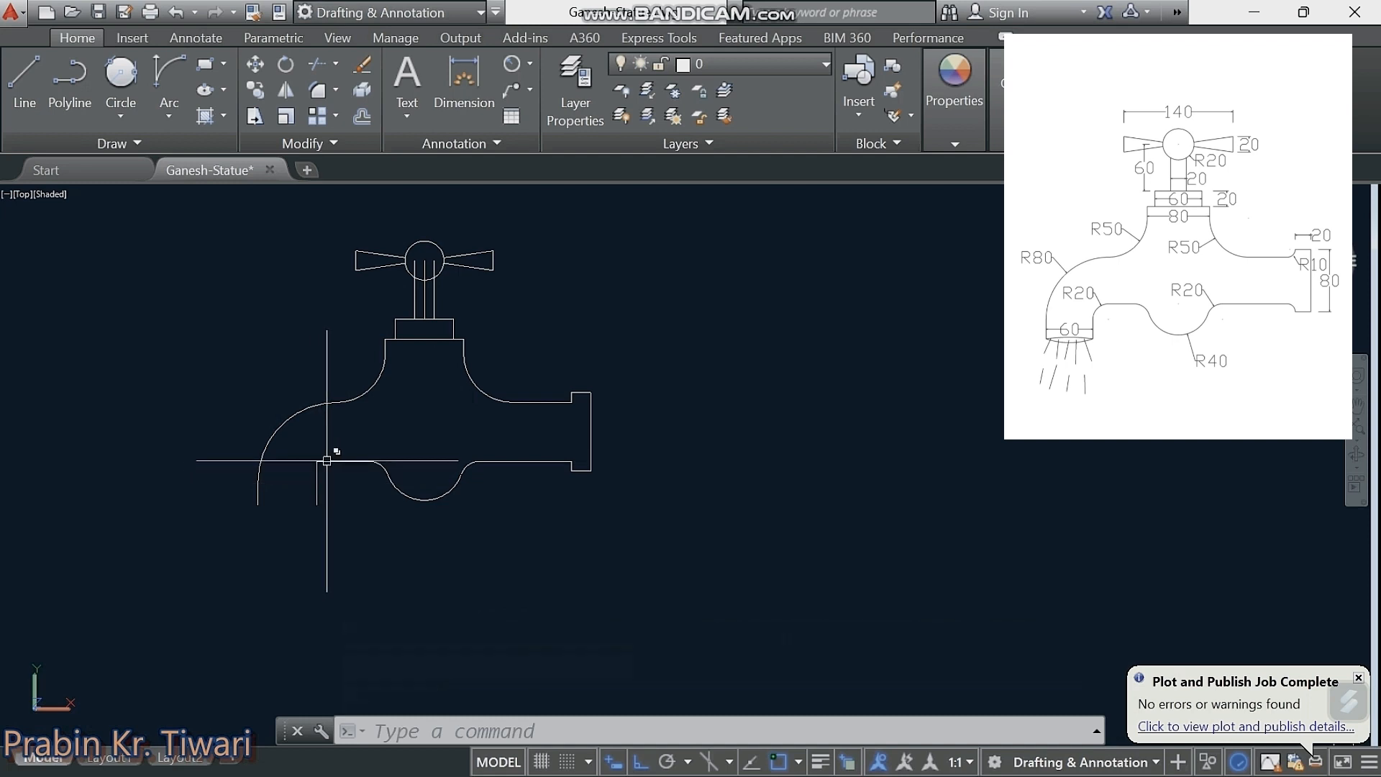
text(f)
key(Return)
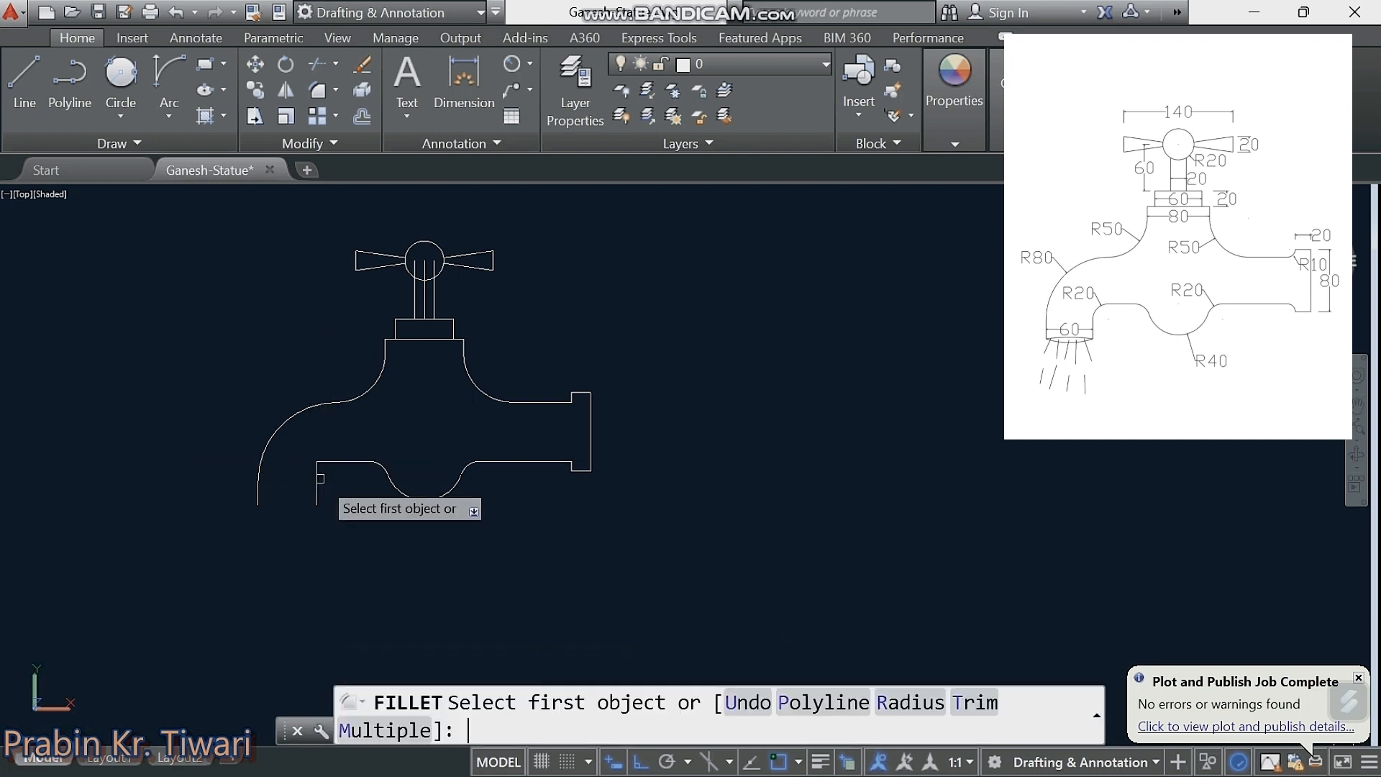
click(318, 475)
click(333, 463)
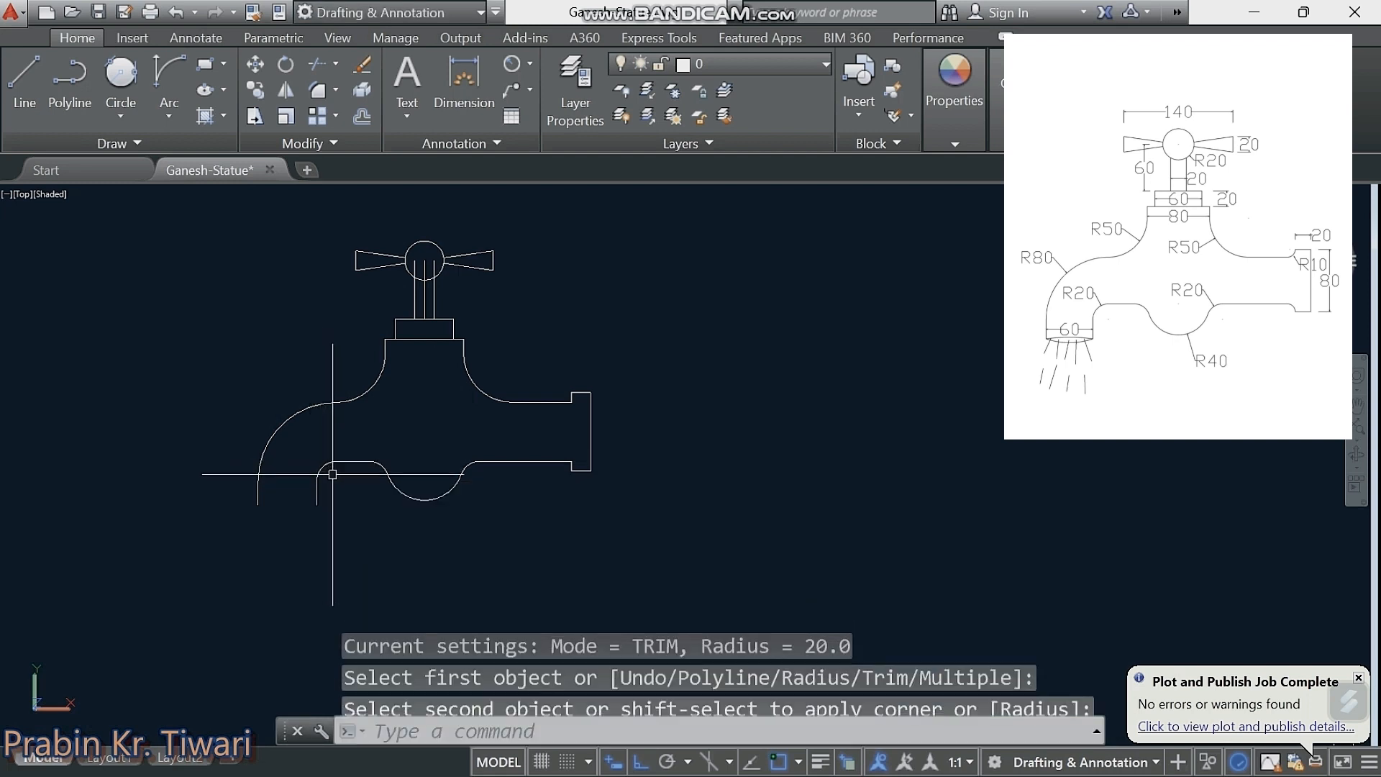
Step: Fillet the corner between the upper pipe line and the flange with a radius of 10
mouse_move(337, 495)
middle_down()
mouse_move(354, 504)
mouse_move(349, 493)
mouse_move(324, 517)
middle_up()
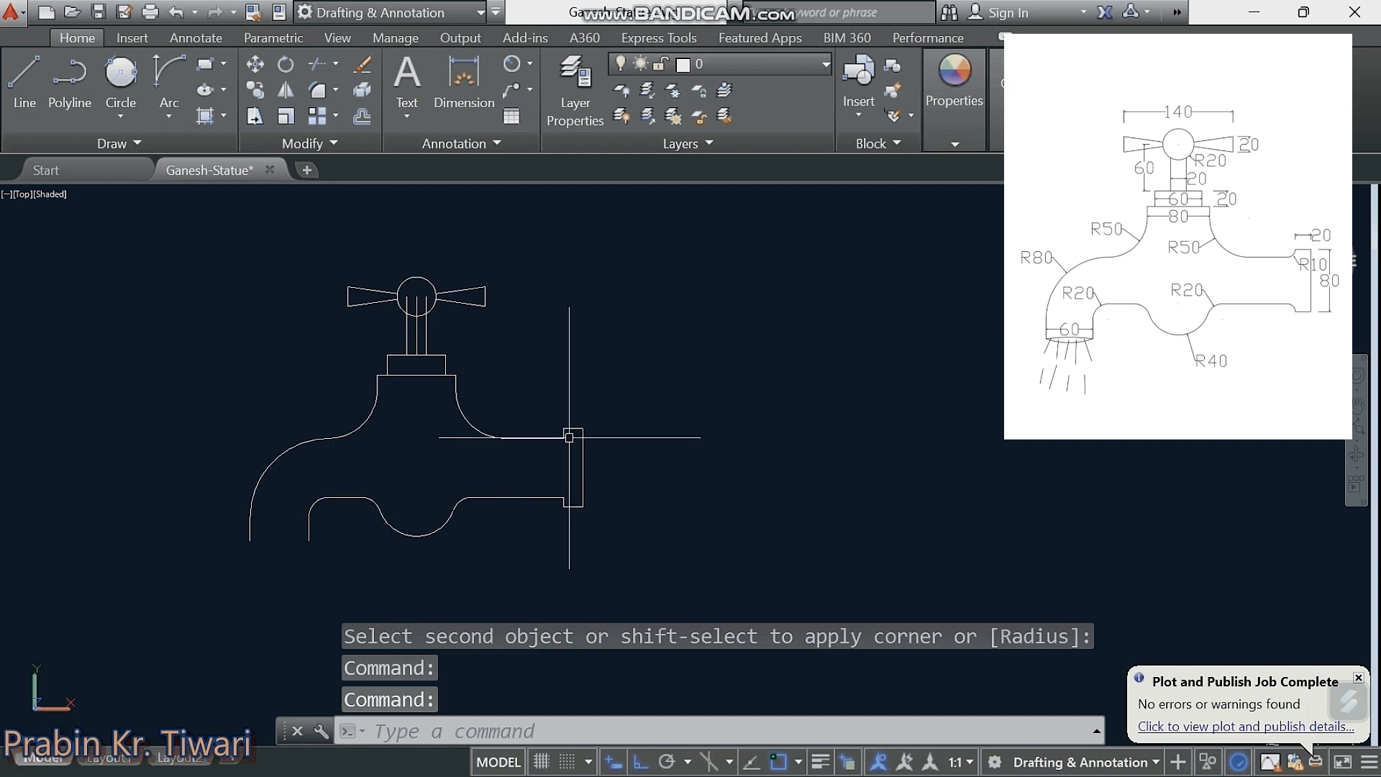
scroll(568, 437, up, 4)
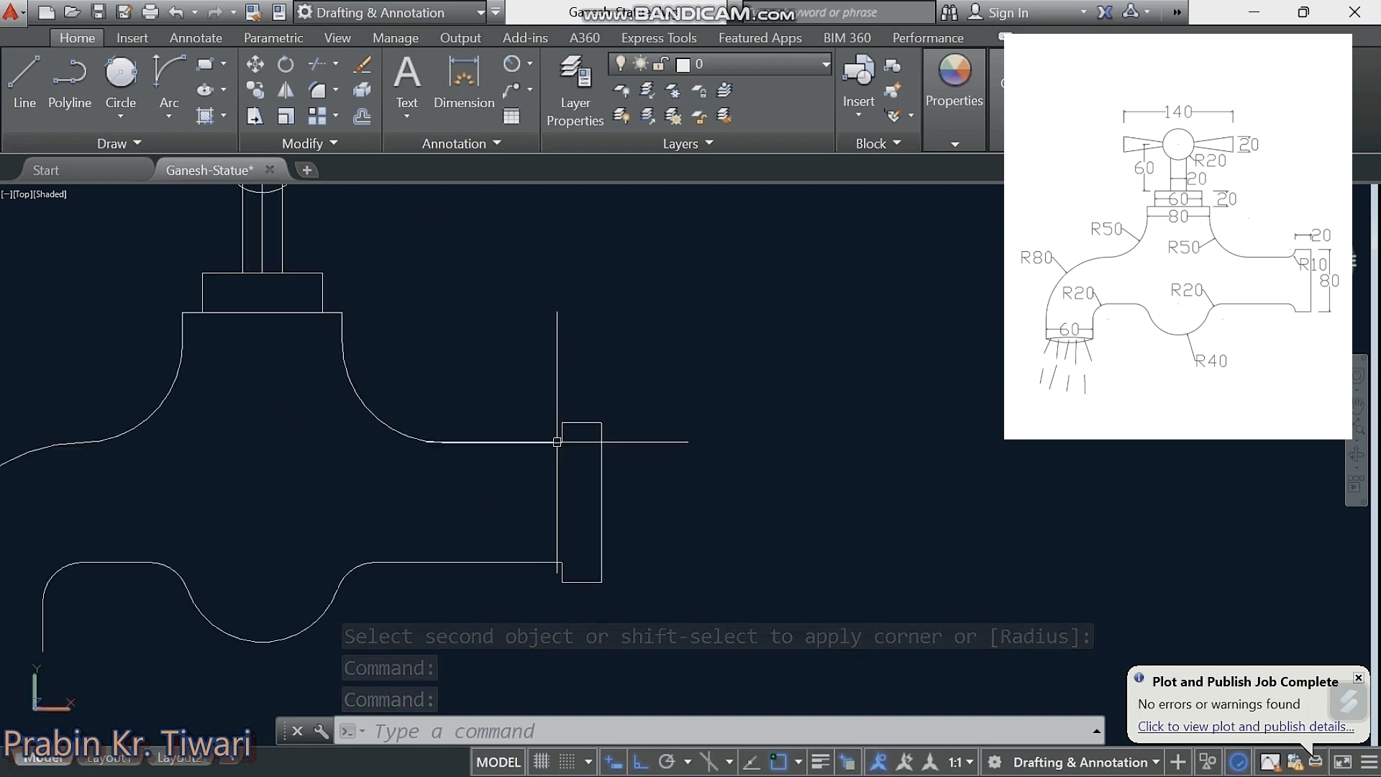
middle_drag(557, 441, 541, 435)
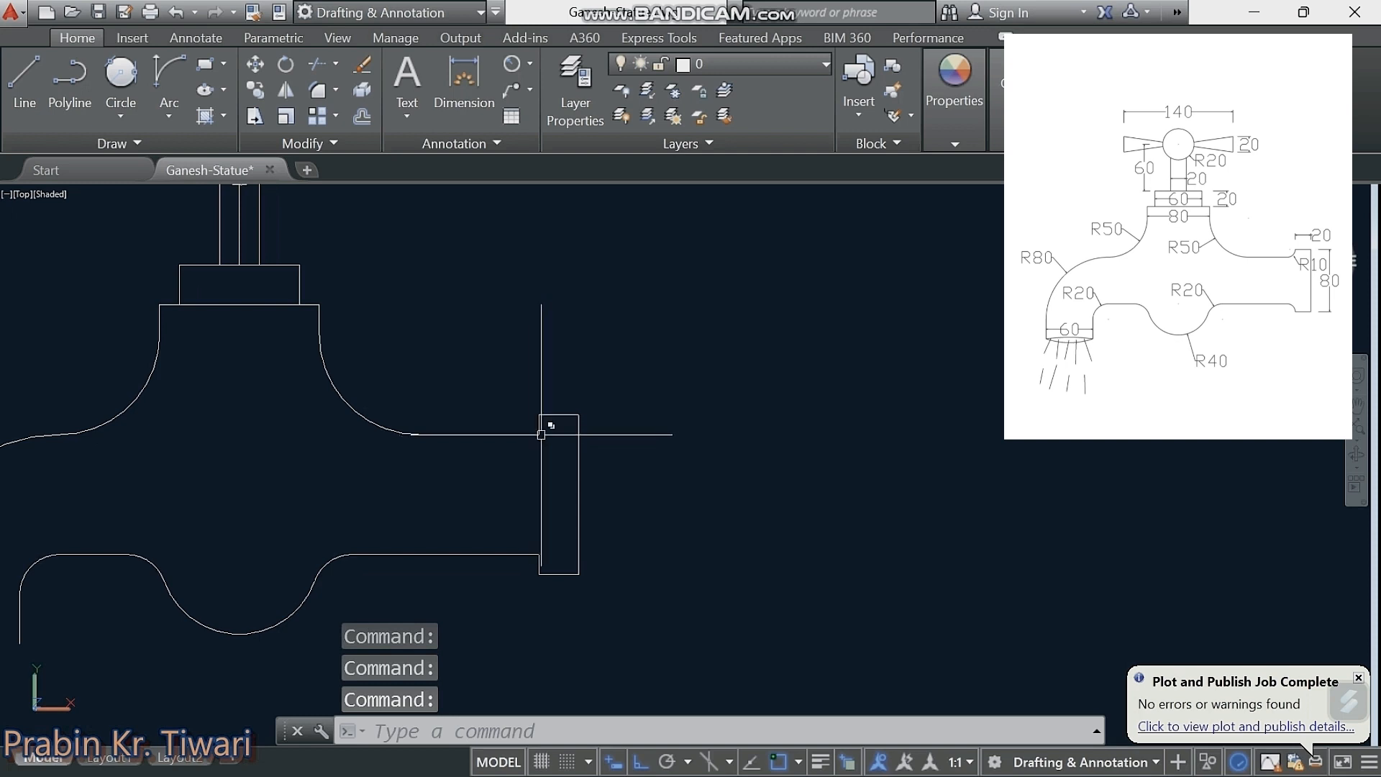
text(f)
key(Return)
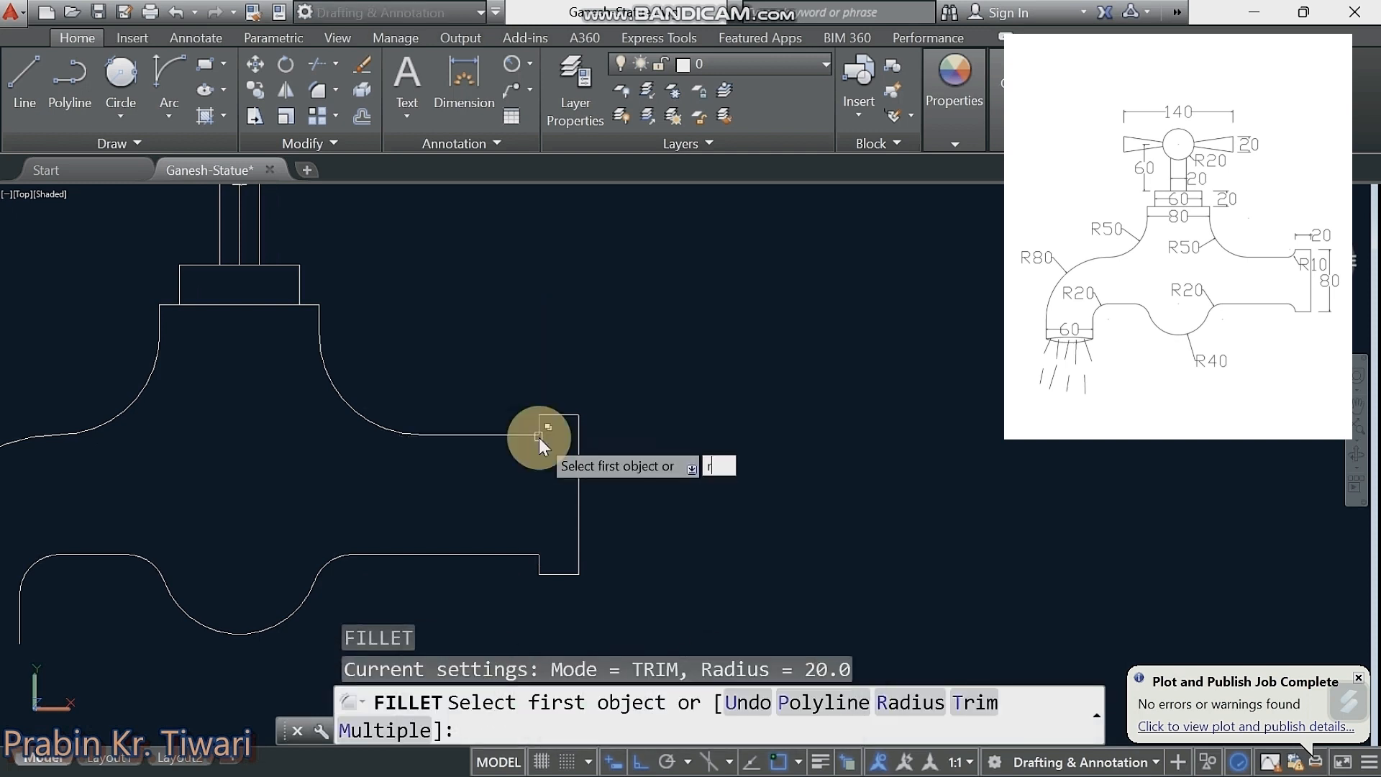
text(r)
key(Return)
text(10)
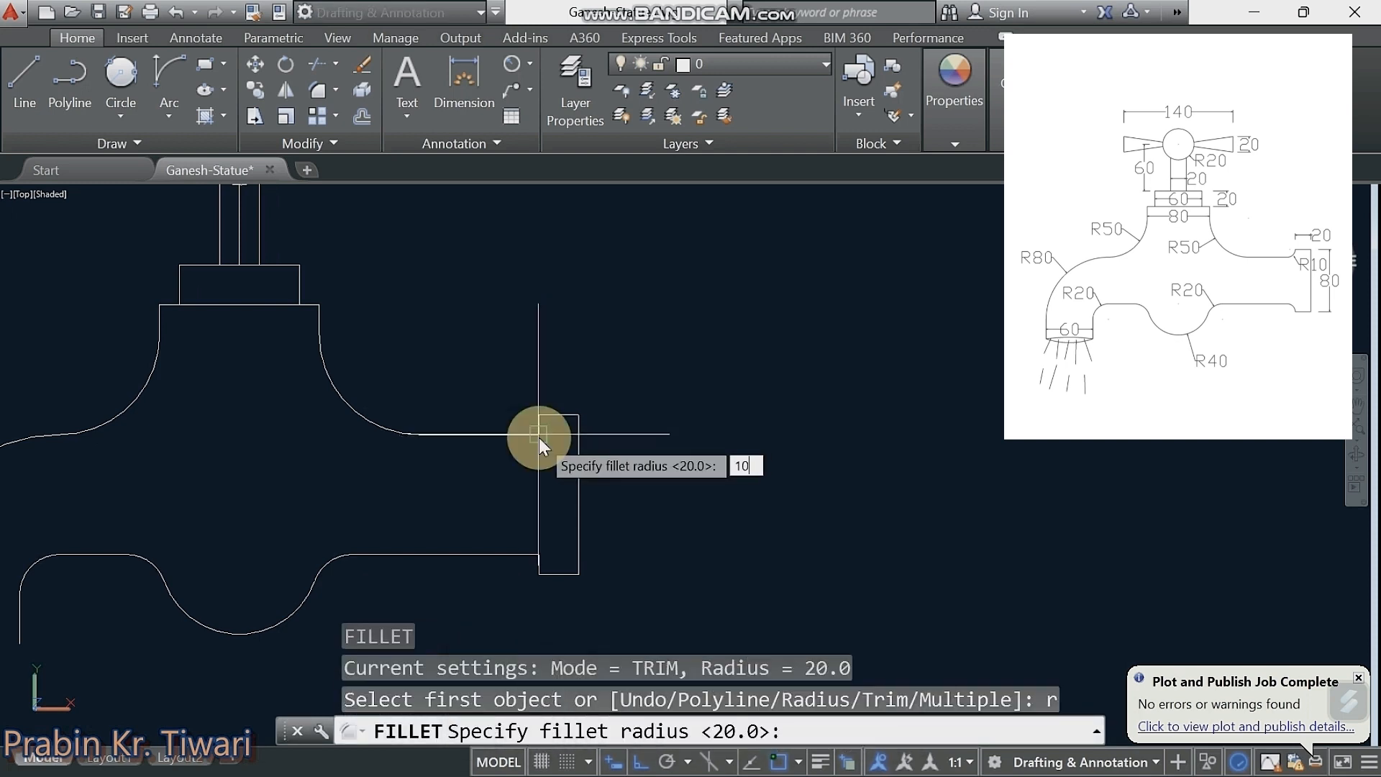
key(Return)
click(519, 435)
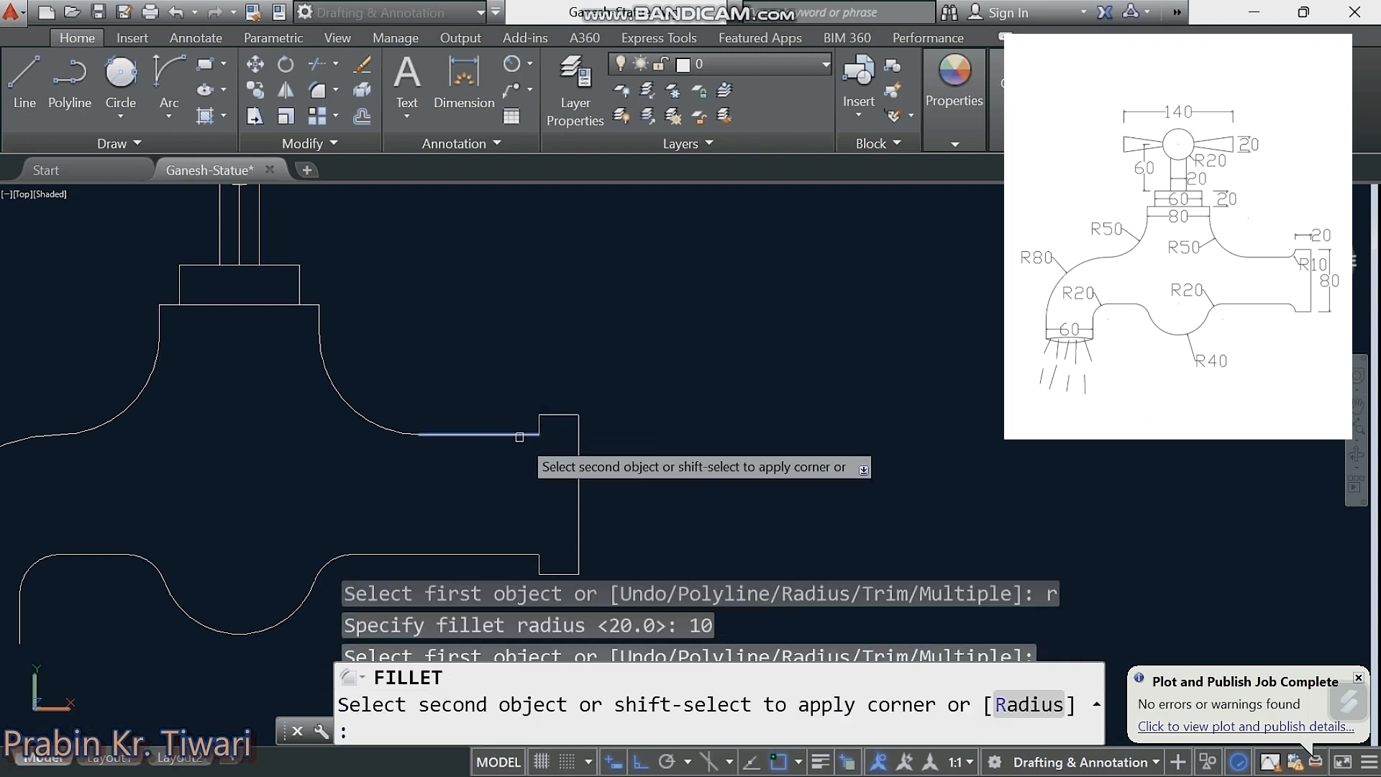
click(538, 422)
Step: Fillet the corner between the lower pipe line and the flange with the same radius of 10
middle_drag(530, 517, 532, 469)
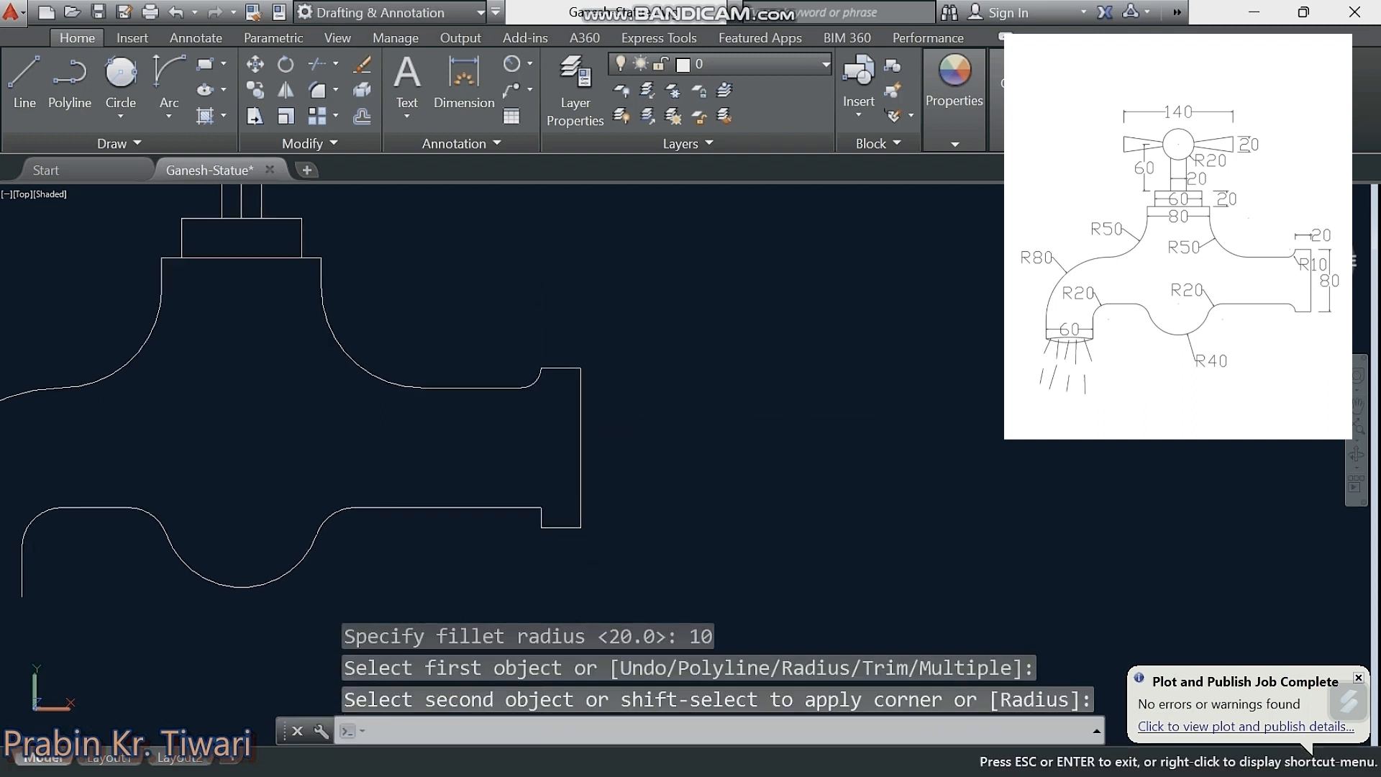
key(Return)
click(533, 506)
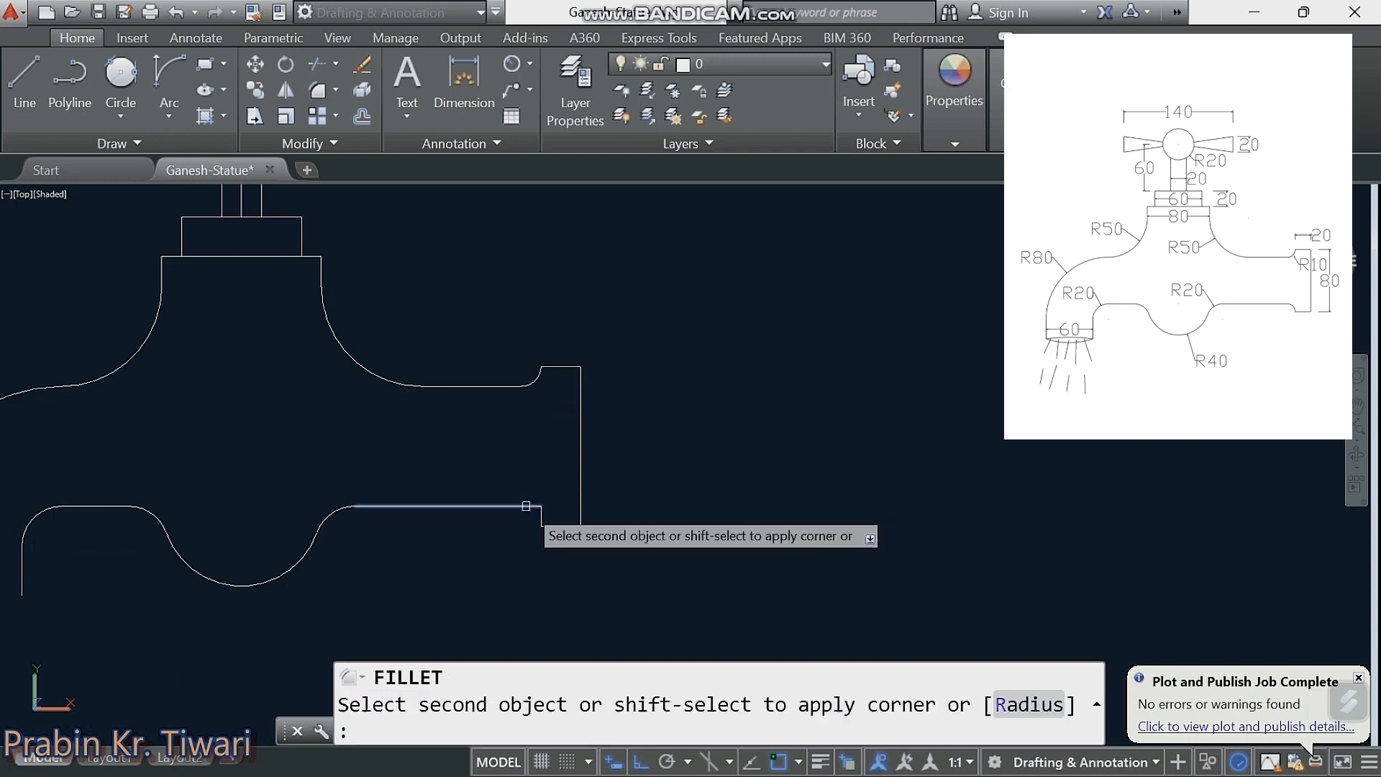
click(580, 514)
Step: Delete the stem's vertical centre line and remove the parts of the stem lines inside the handle circle
scroll(532, 486, down, 3)
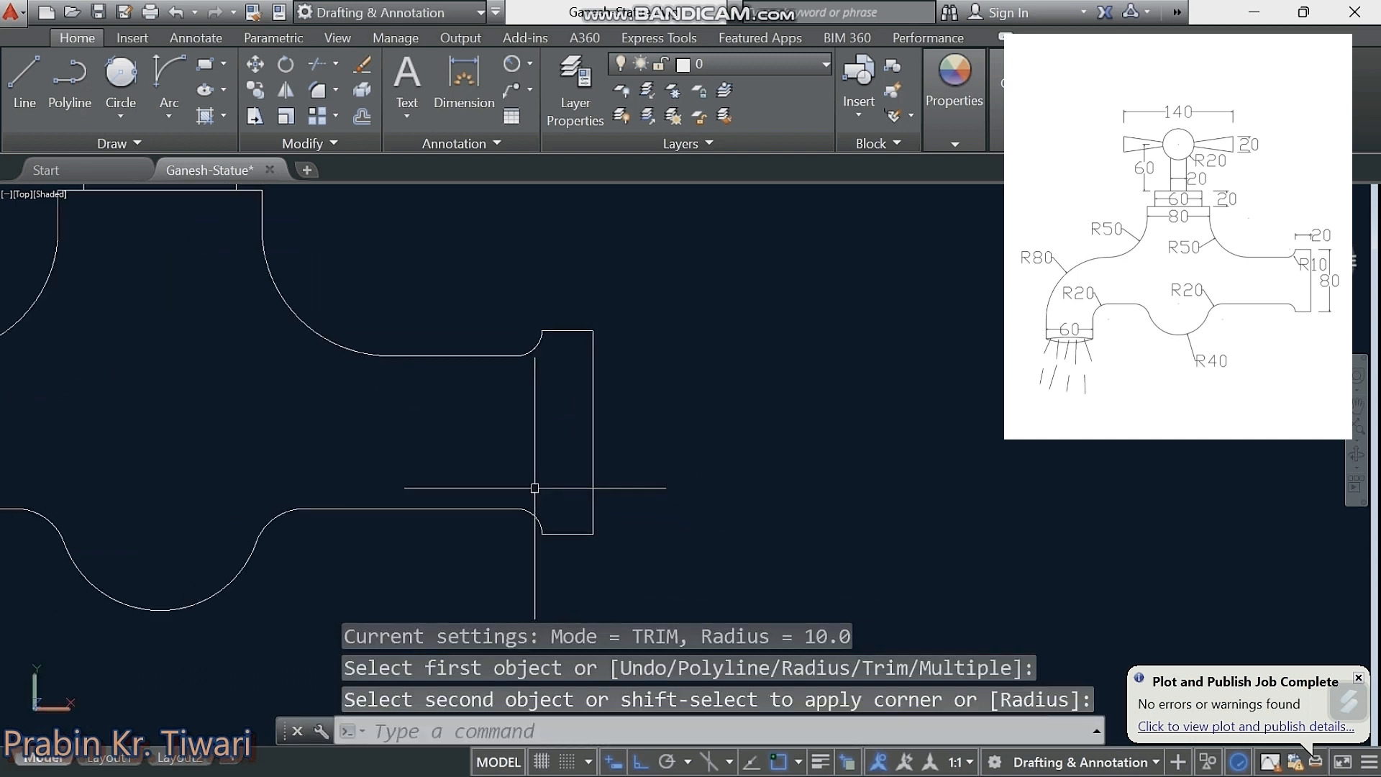
middle_drag(503, 482, 509, 480)
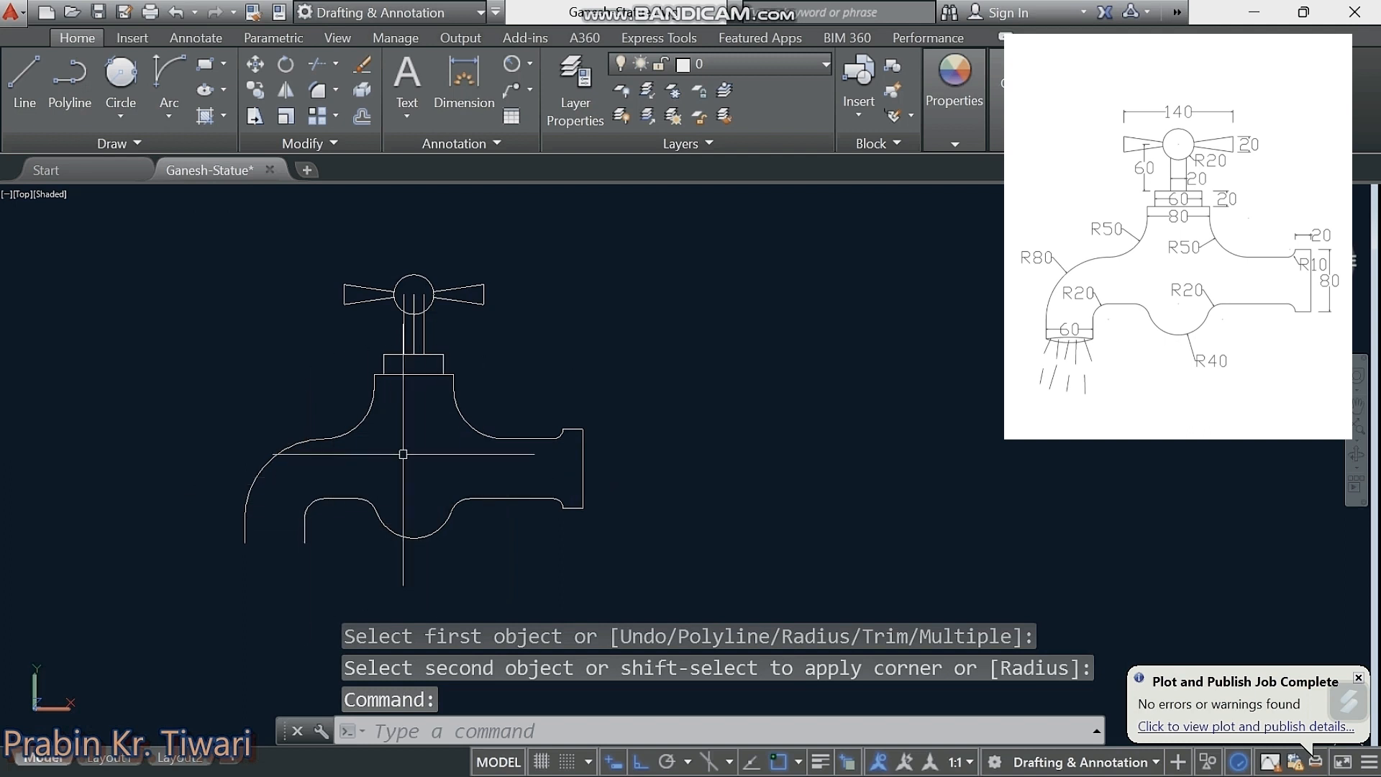
click(412, 339)
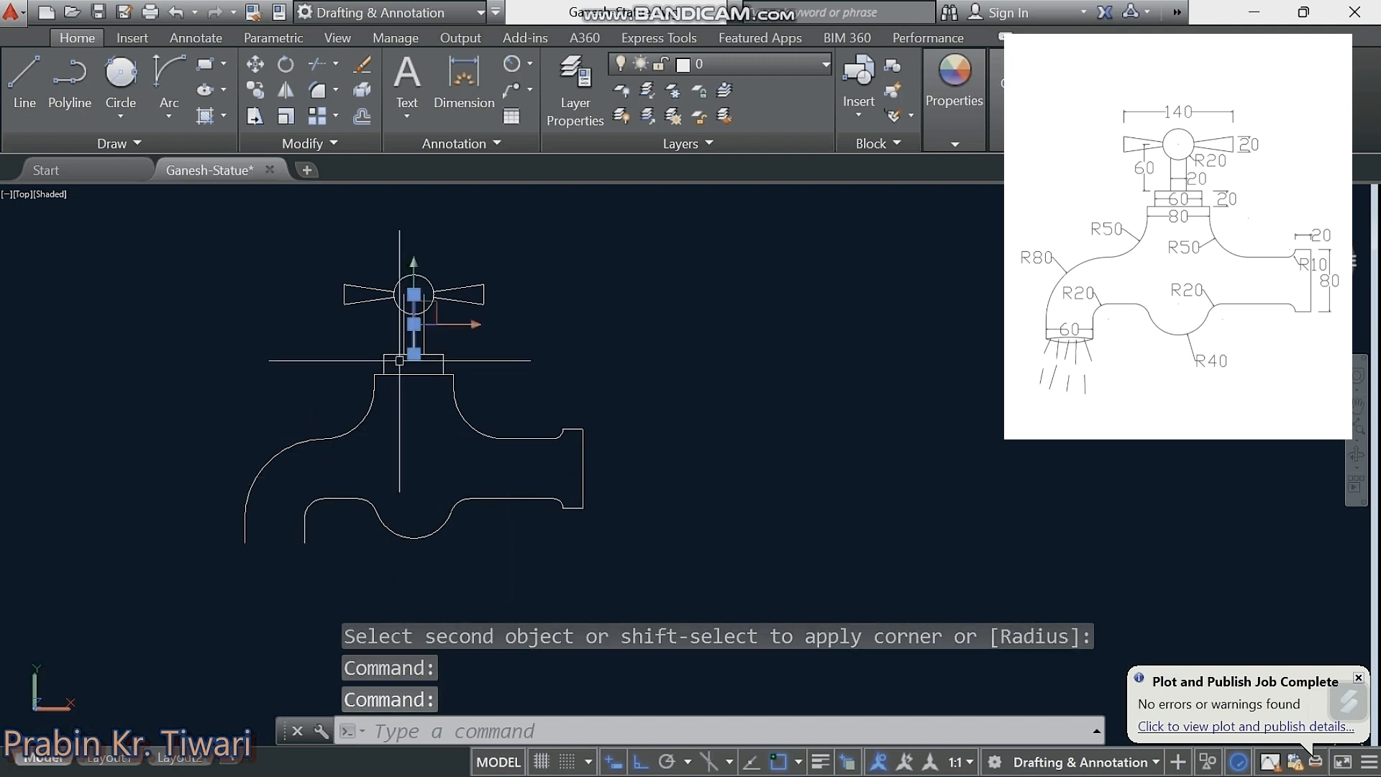
key(Delete)
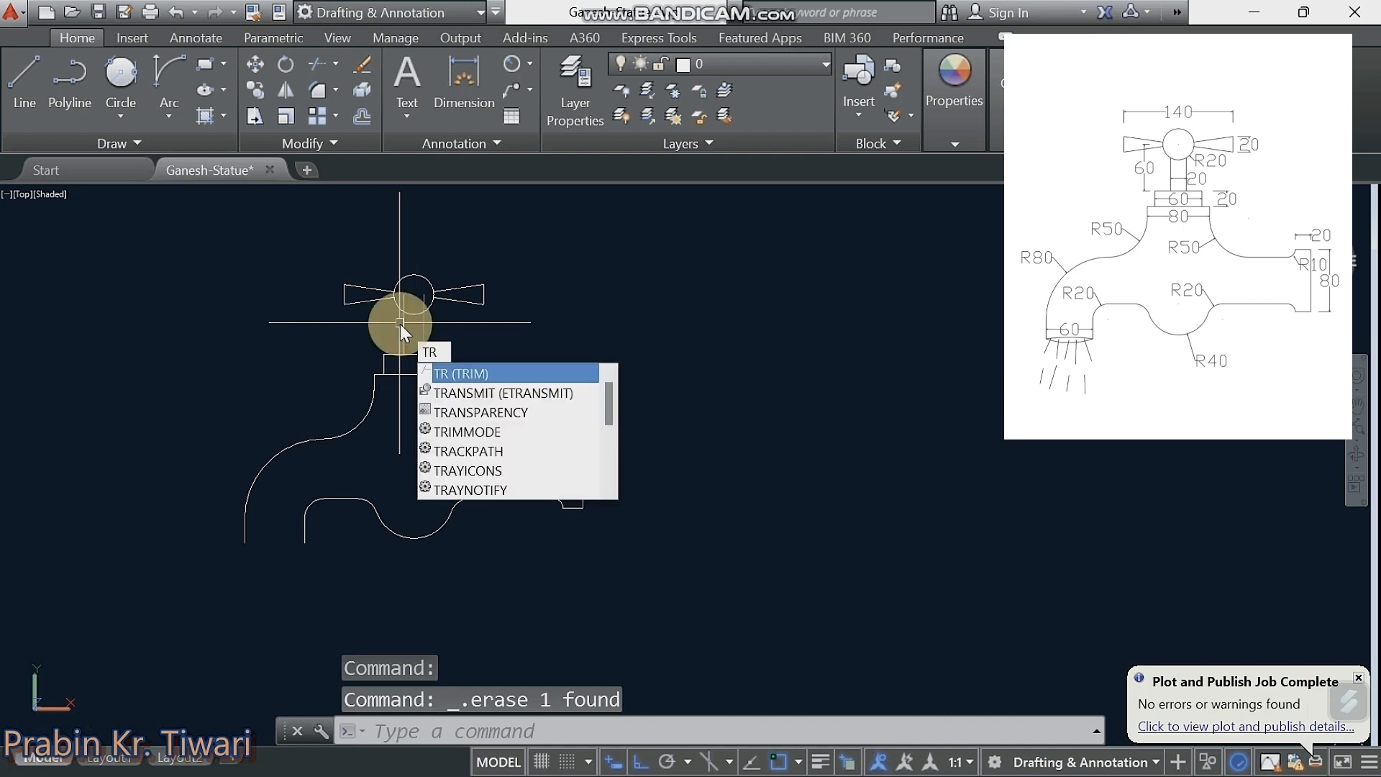
key(Return)
key(Return)
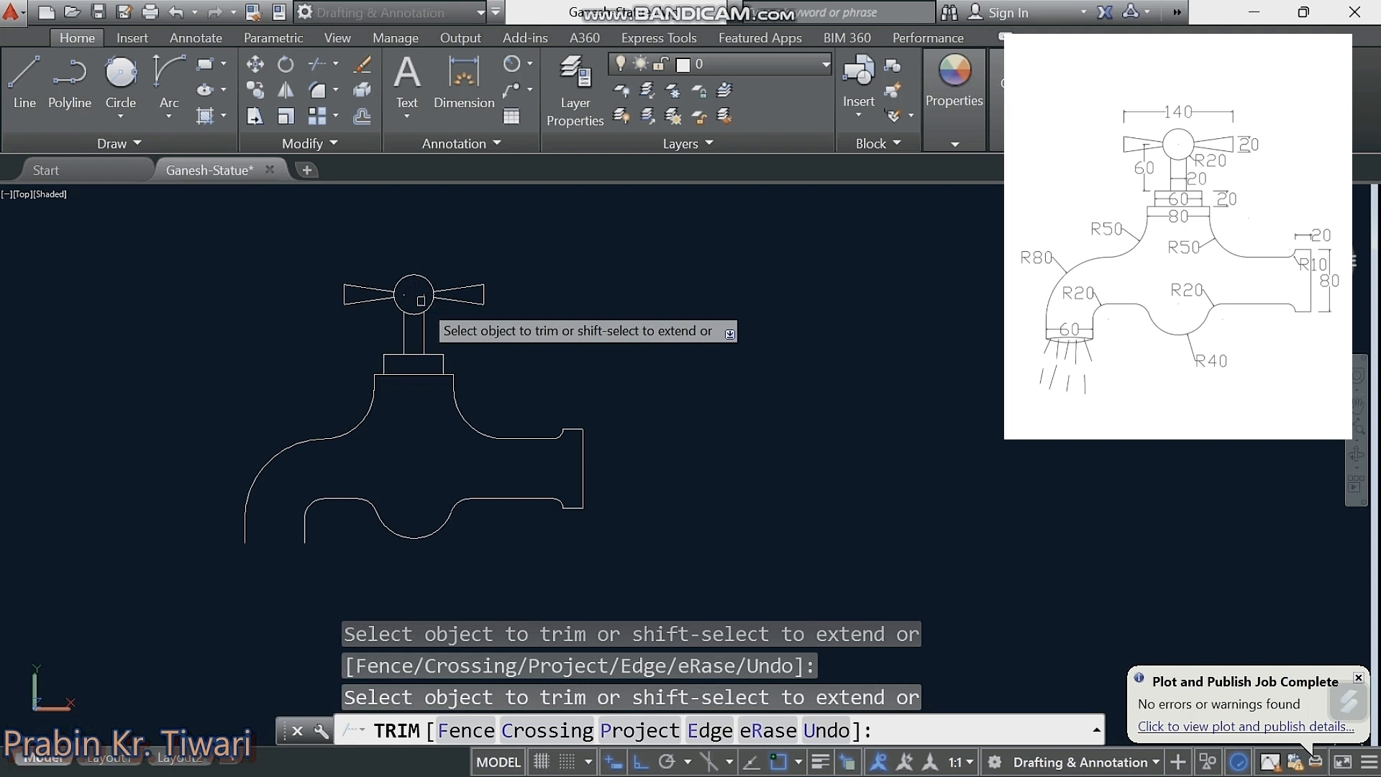
key(Escape)
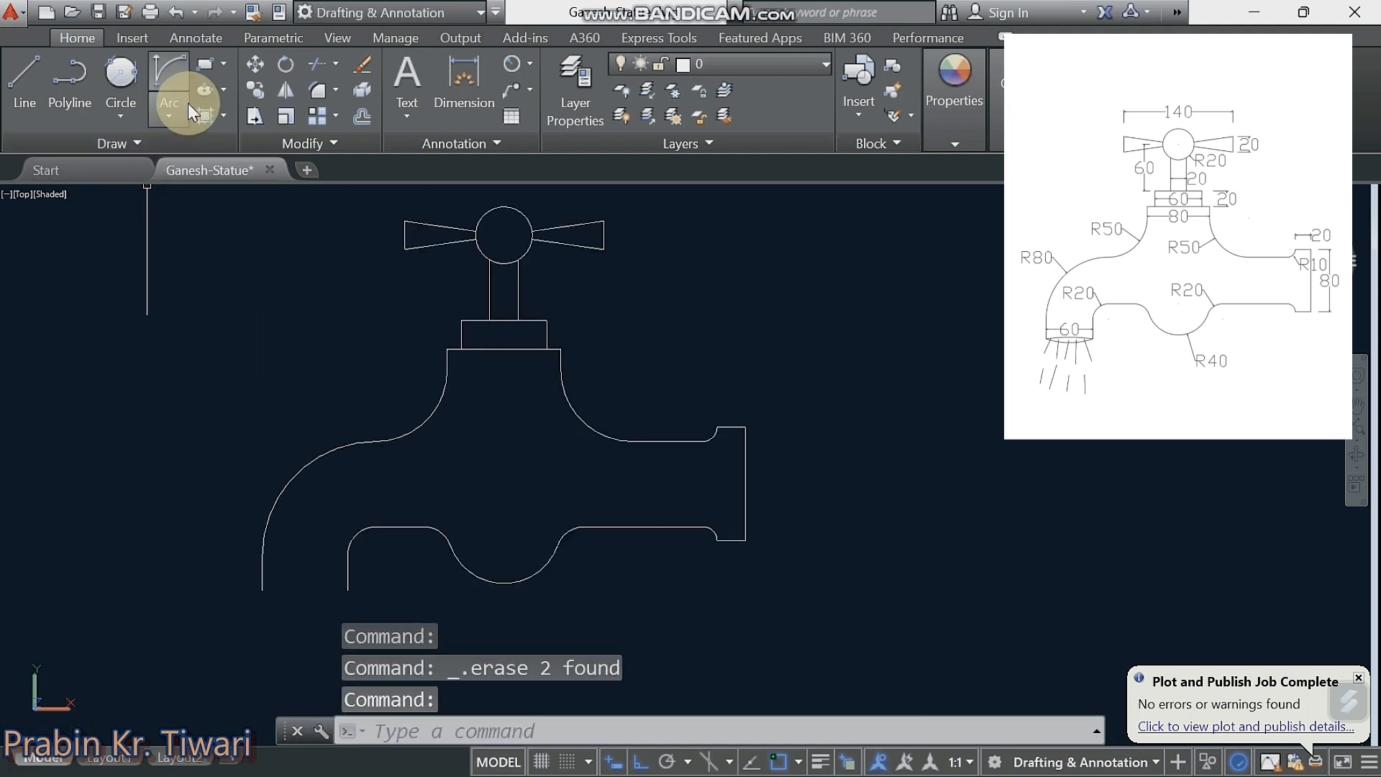
Step: Draw a shallow upward-curving Start, End, Direction arc across the spout opening from its outer to its inner corner, with Ortho off
click(175, 110)
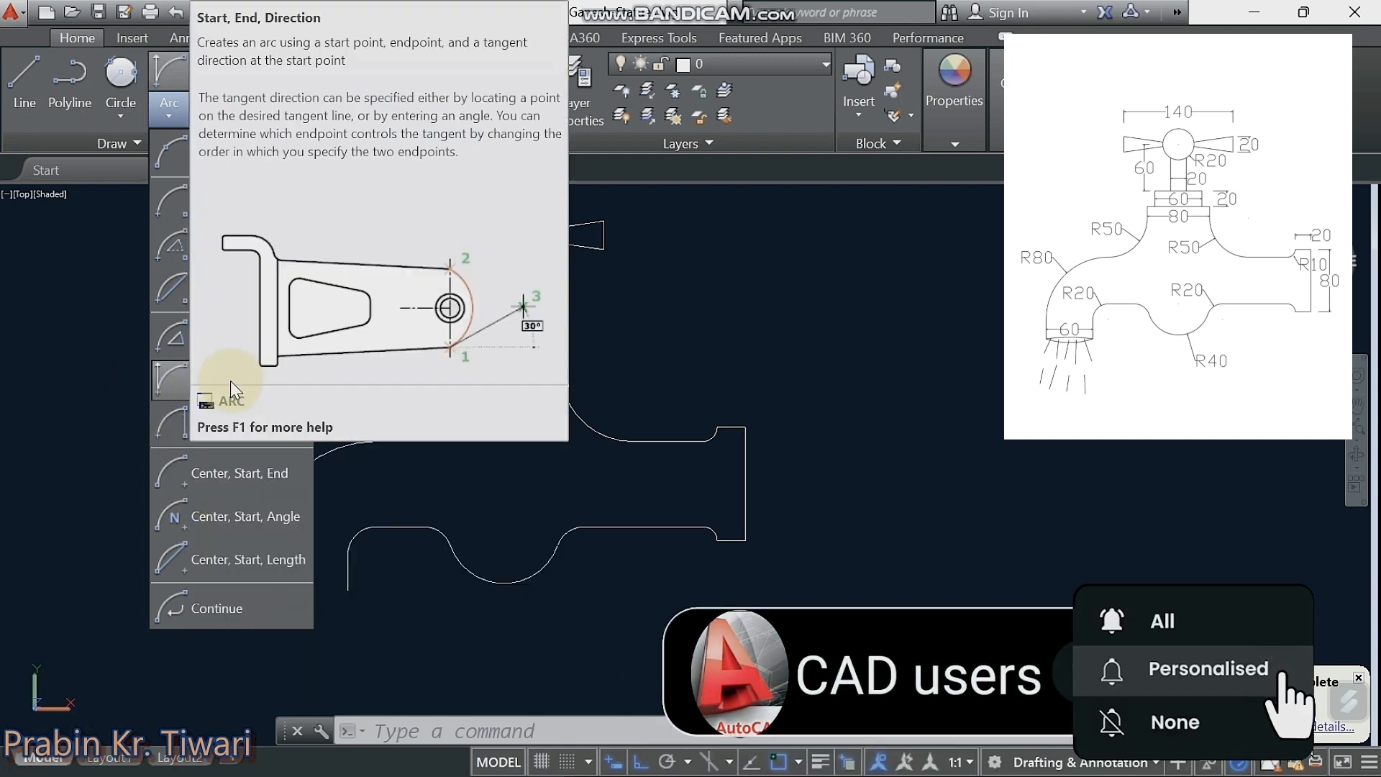
click(191, 382)
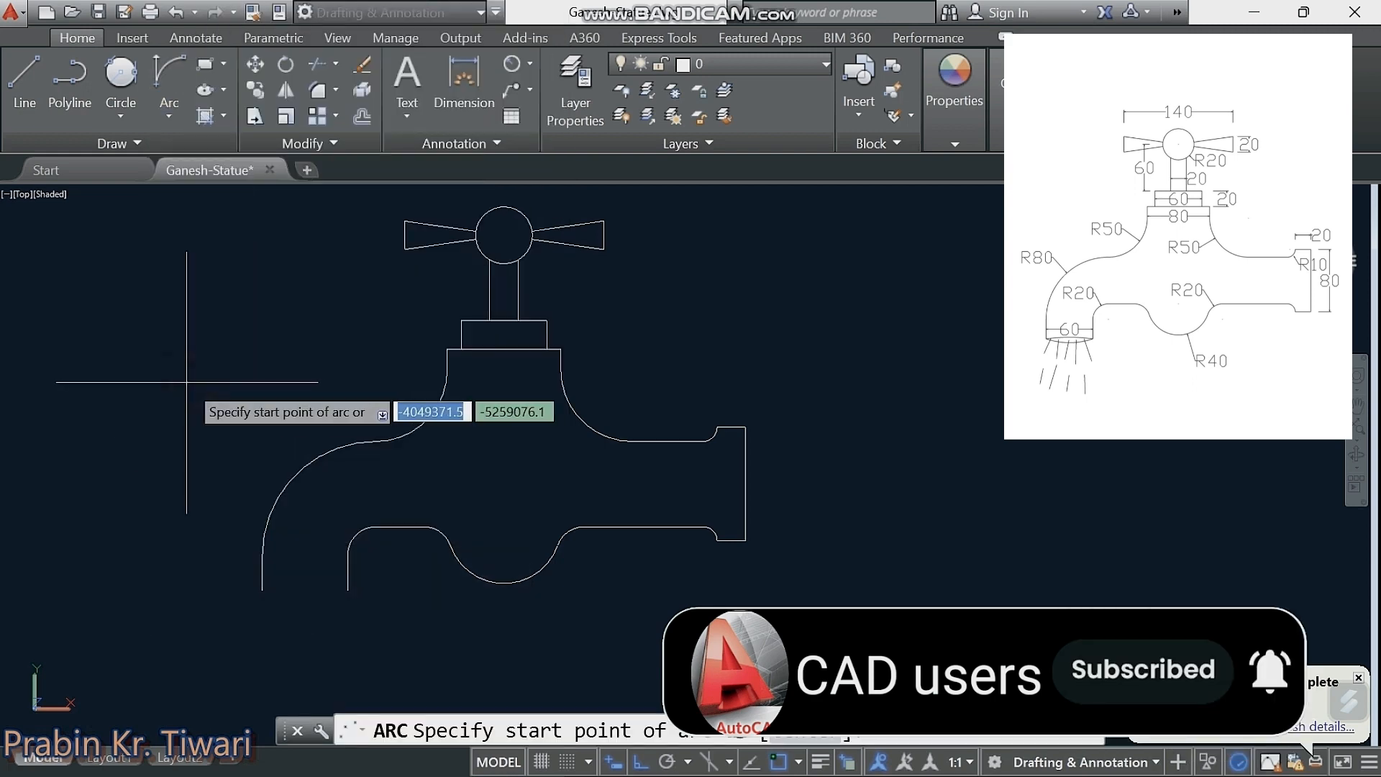
middle_drag(195, 421, 189, 394)
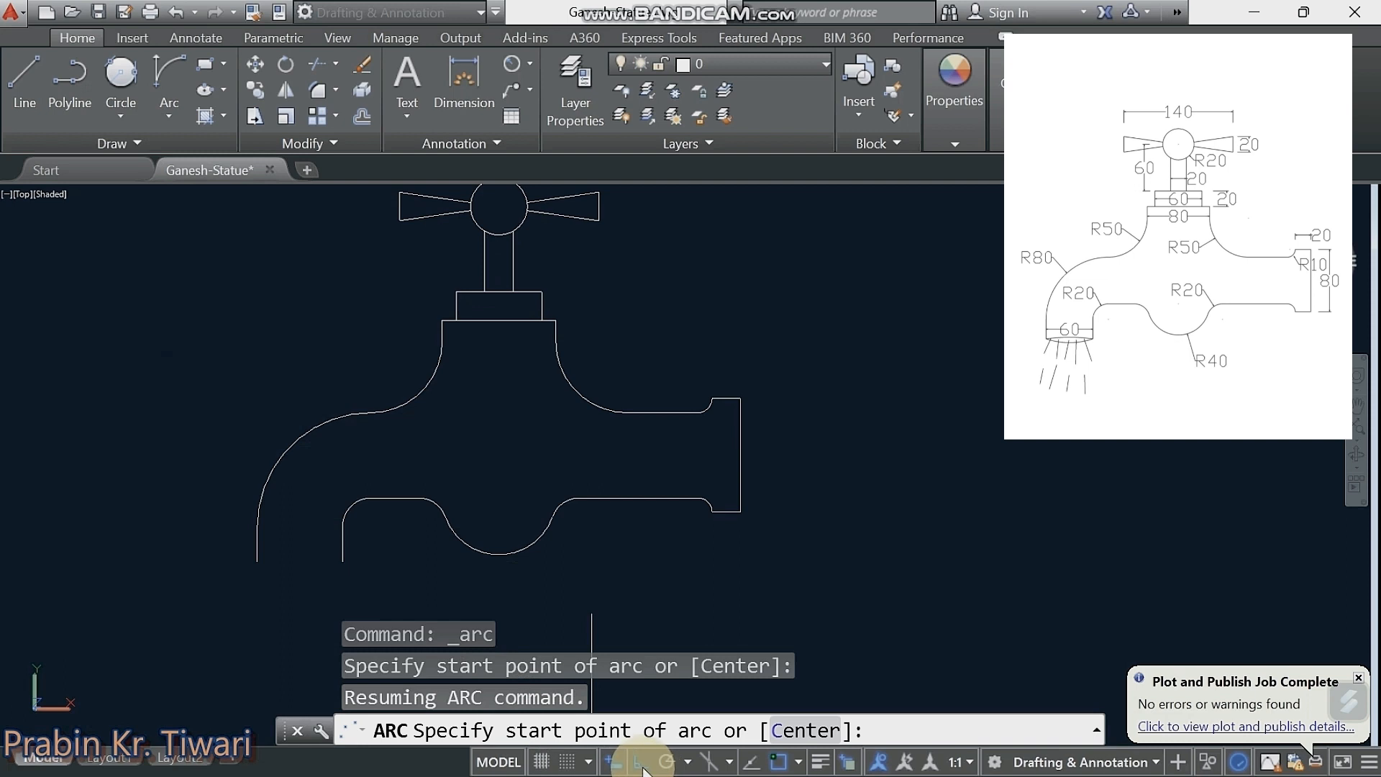
click(256, 561)
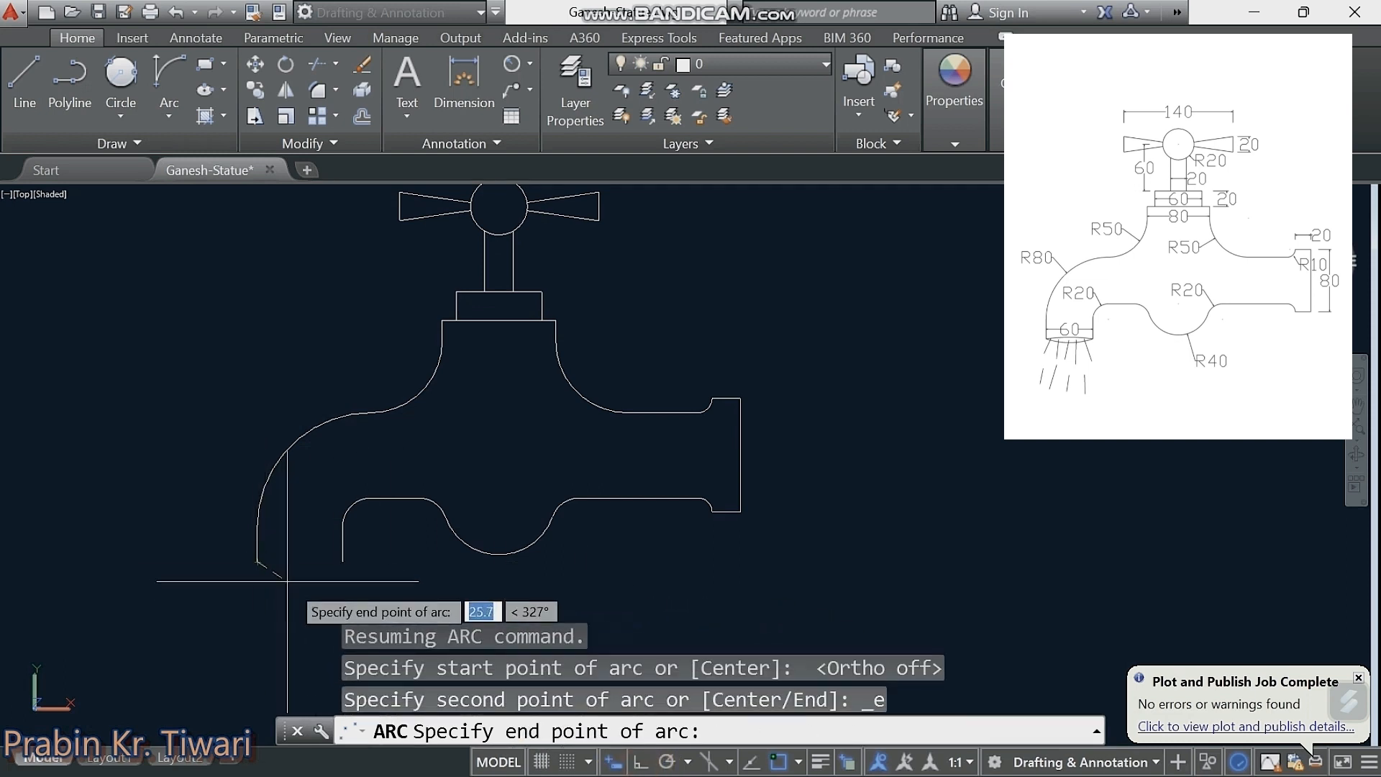
click(341, 561)
middle_drag(338, 550, 428, 416)
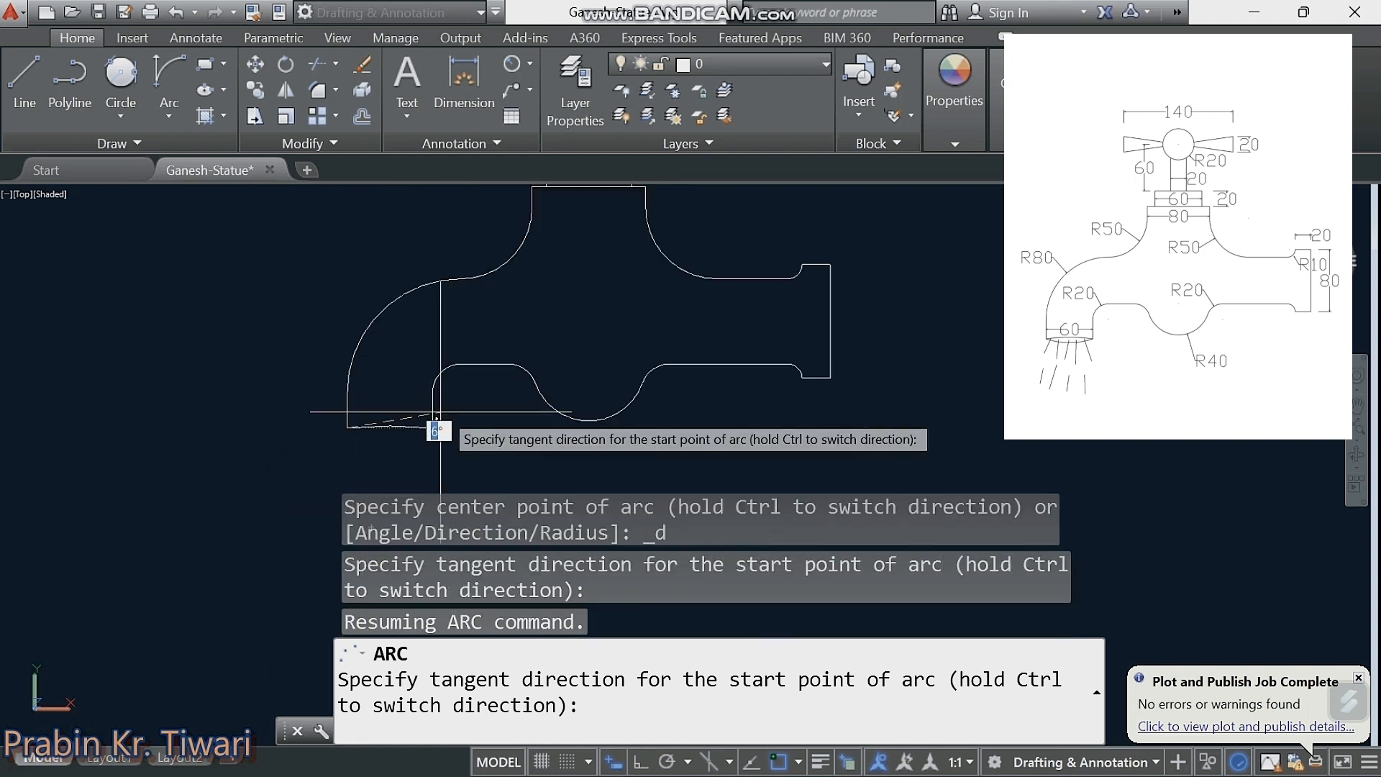
click(468, 378)
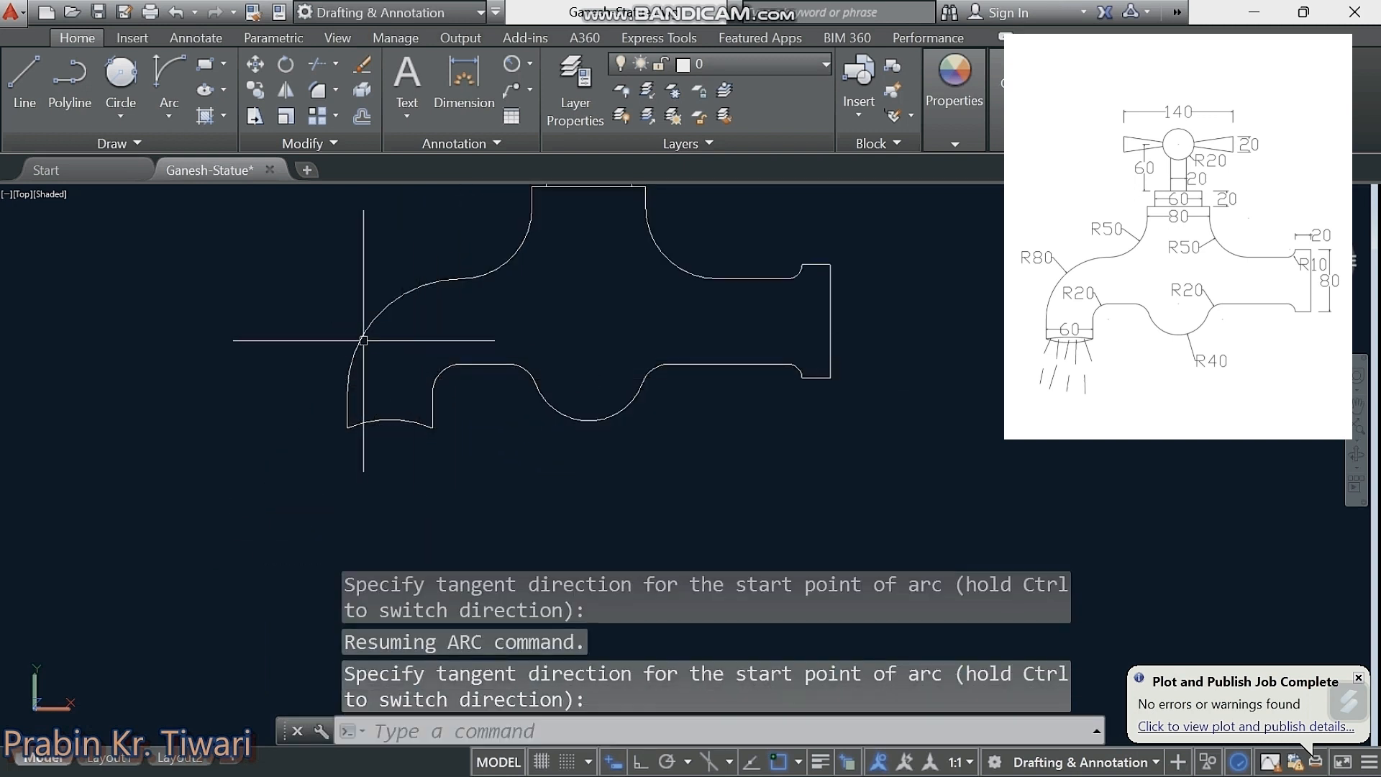
Step: Draw a matching downward-curving Start, End, Direction arc across the spout opening from its inner to its outer corner
click(162, 67)
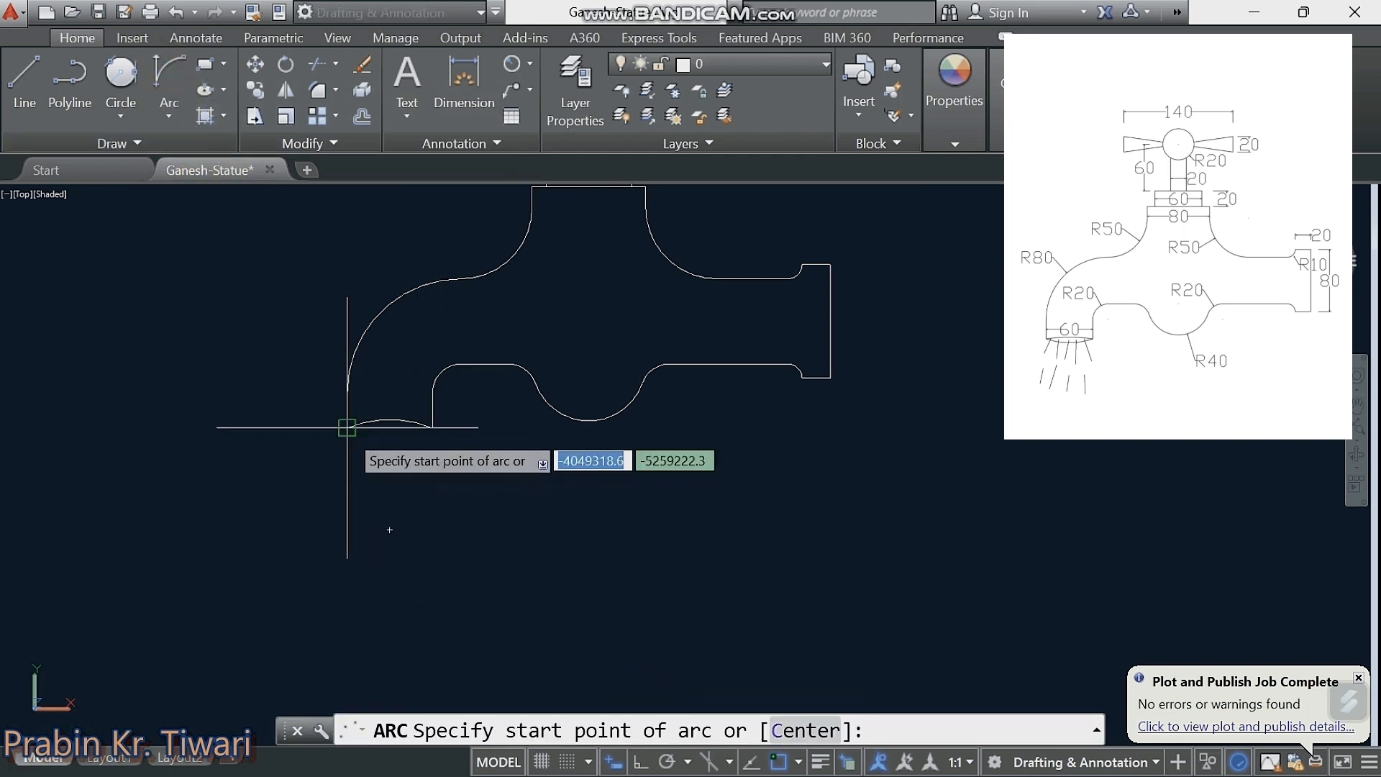
click(432, 427)
text(e)
key(Return)
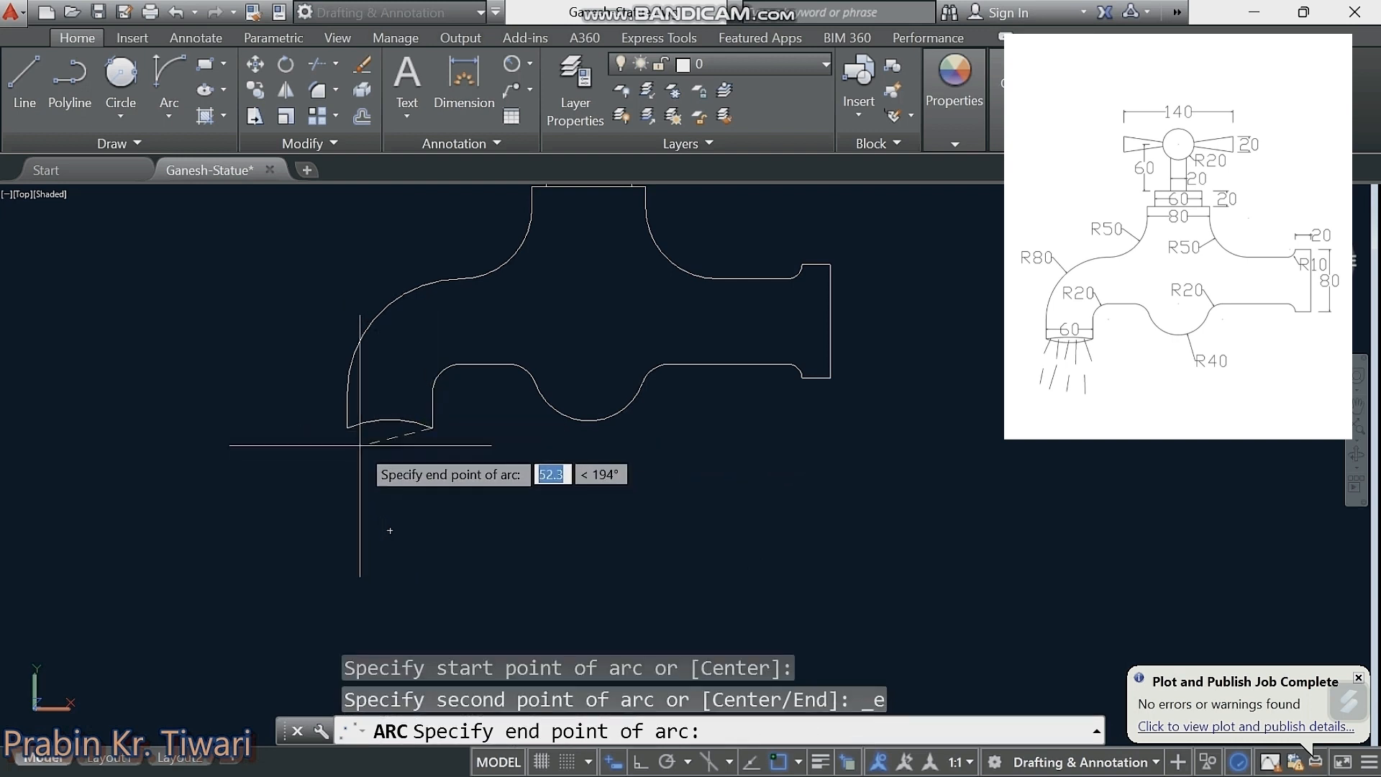
click(346, 427)
text(d)
key(Return)
click(389, 529)
Step: Add a radius dimension to the right neck fillet, with its text outside the body
scroll(389, 530, down, 1)
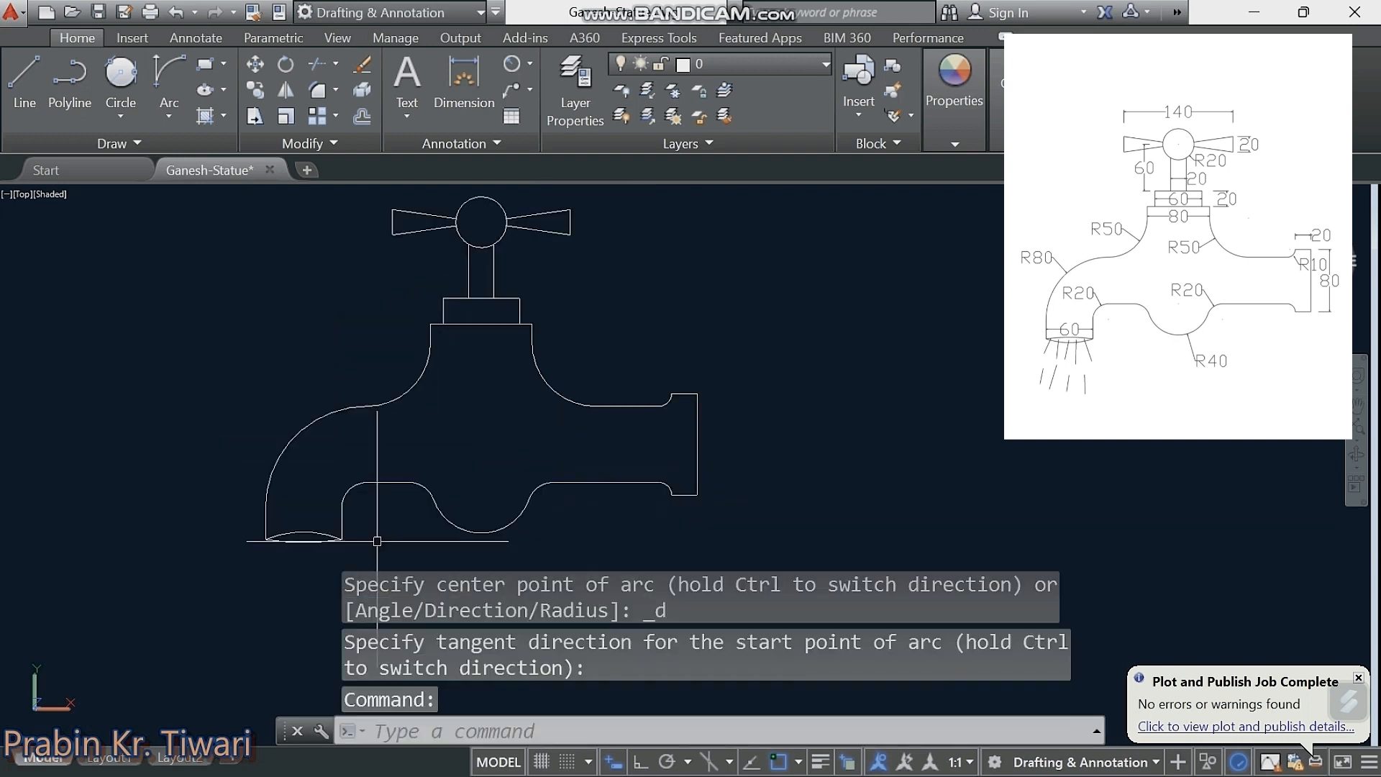
middle_drag(489, 447, 465, 482)
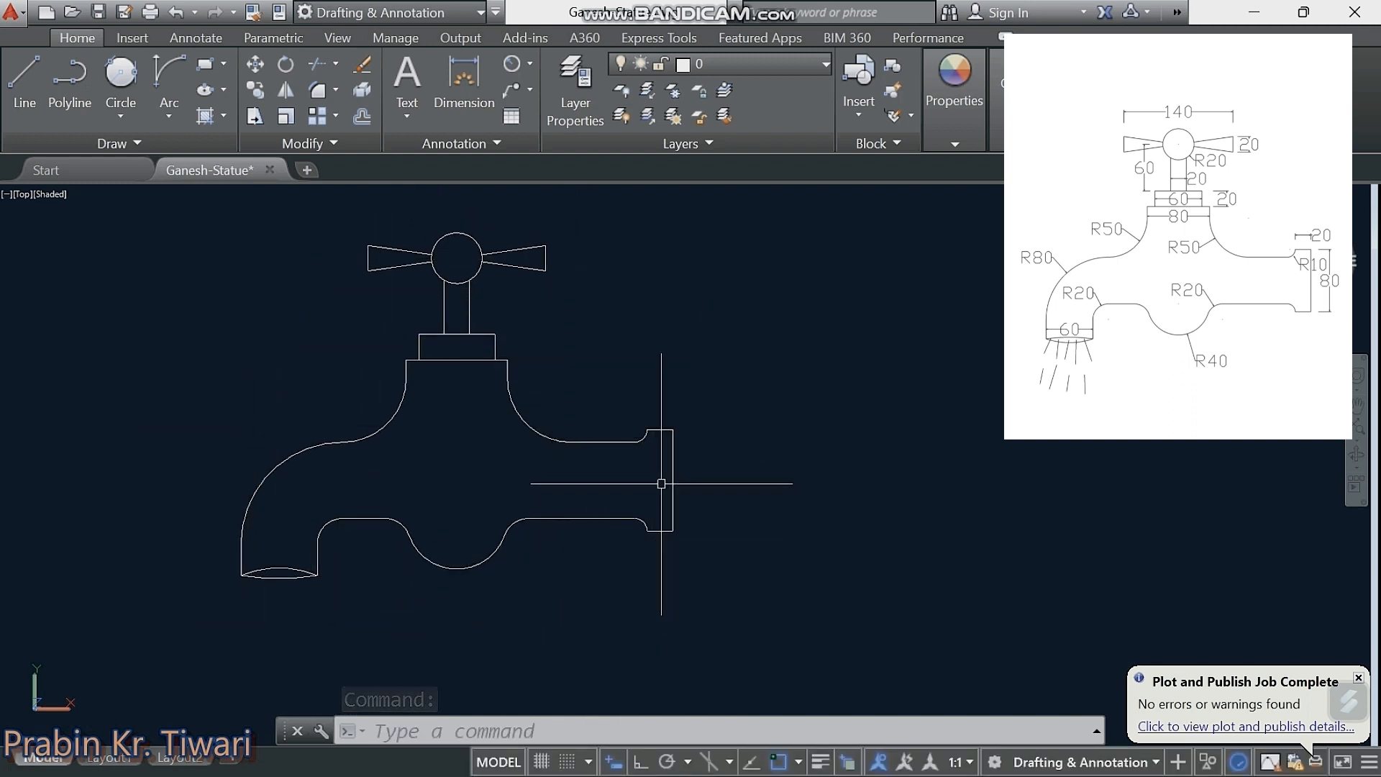
middle_drag(467, 498, 453, 508)
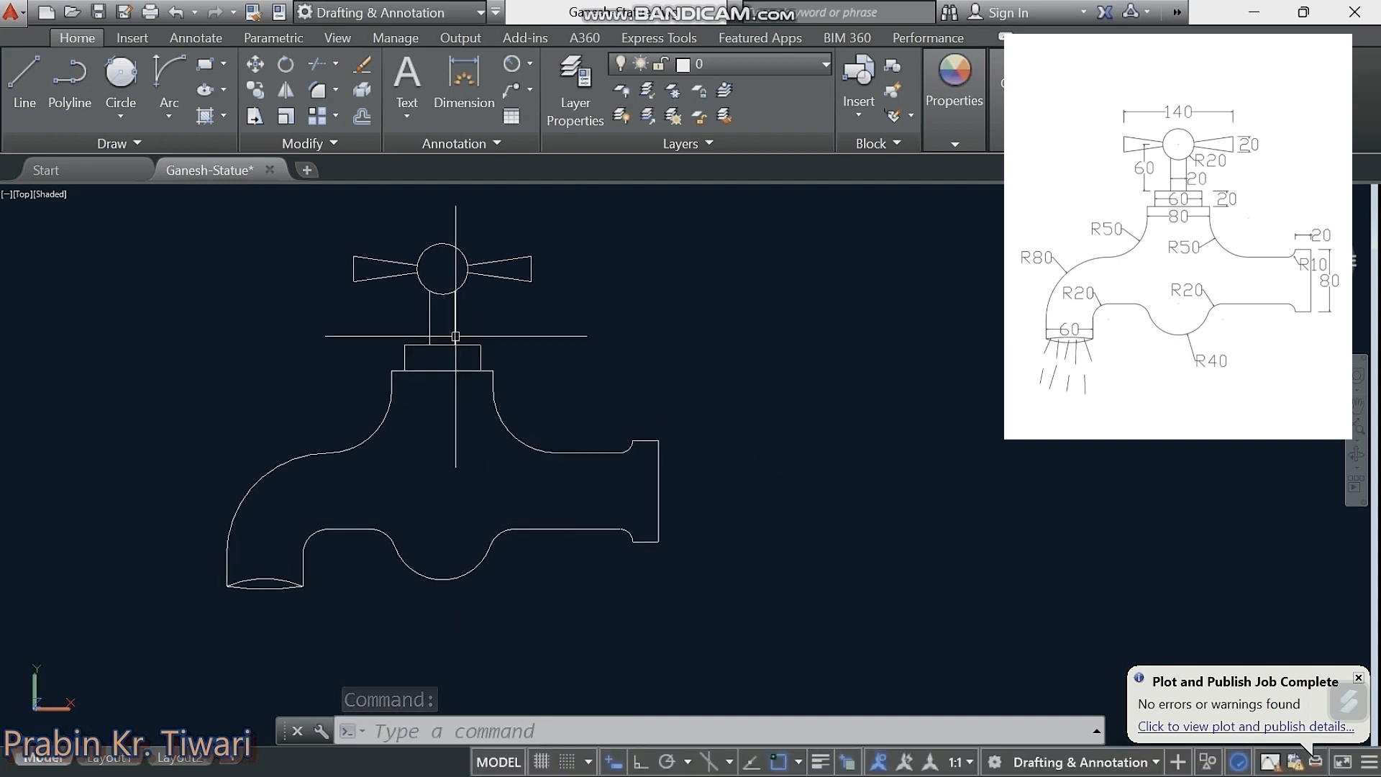
click(531, 67)
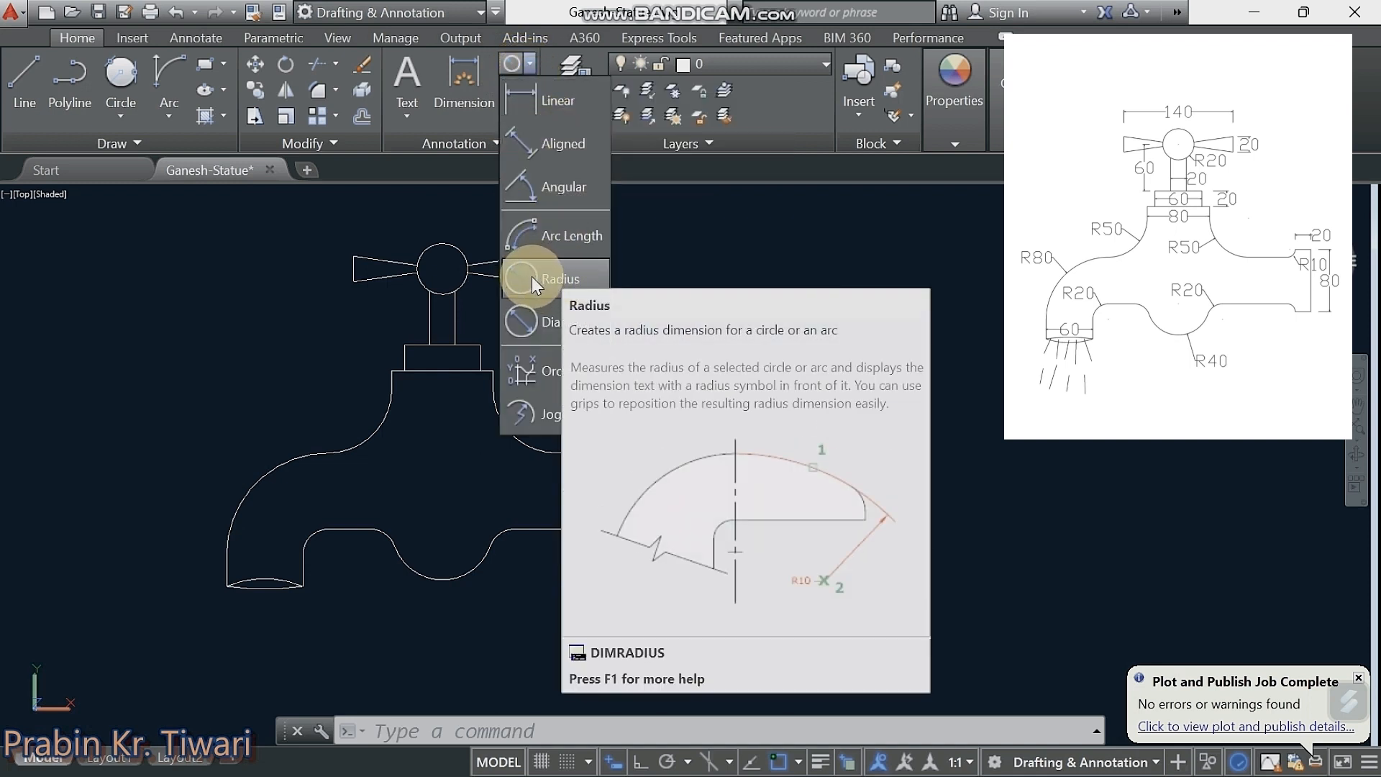
click(531, 277)
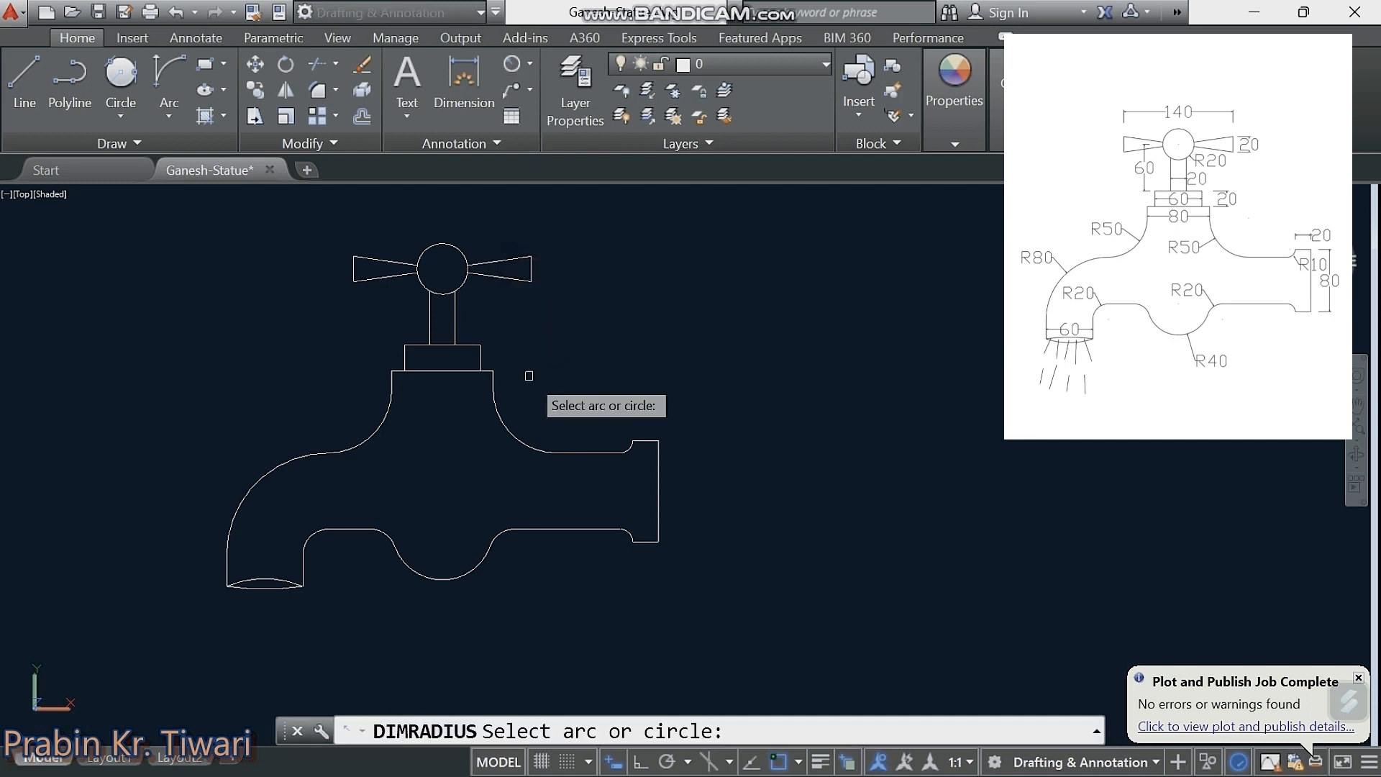
click(511, 432)
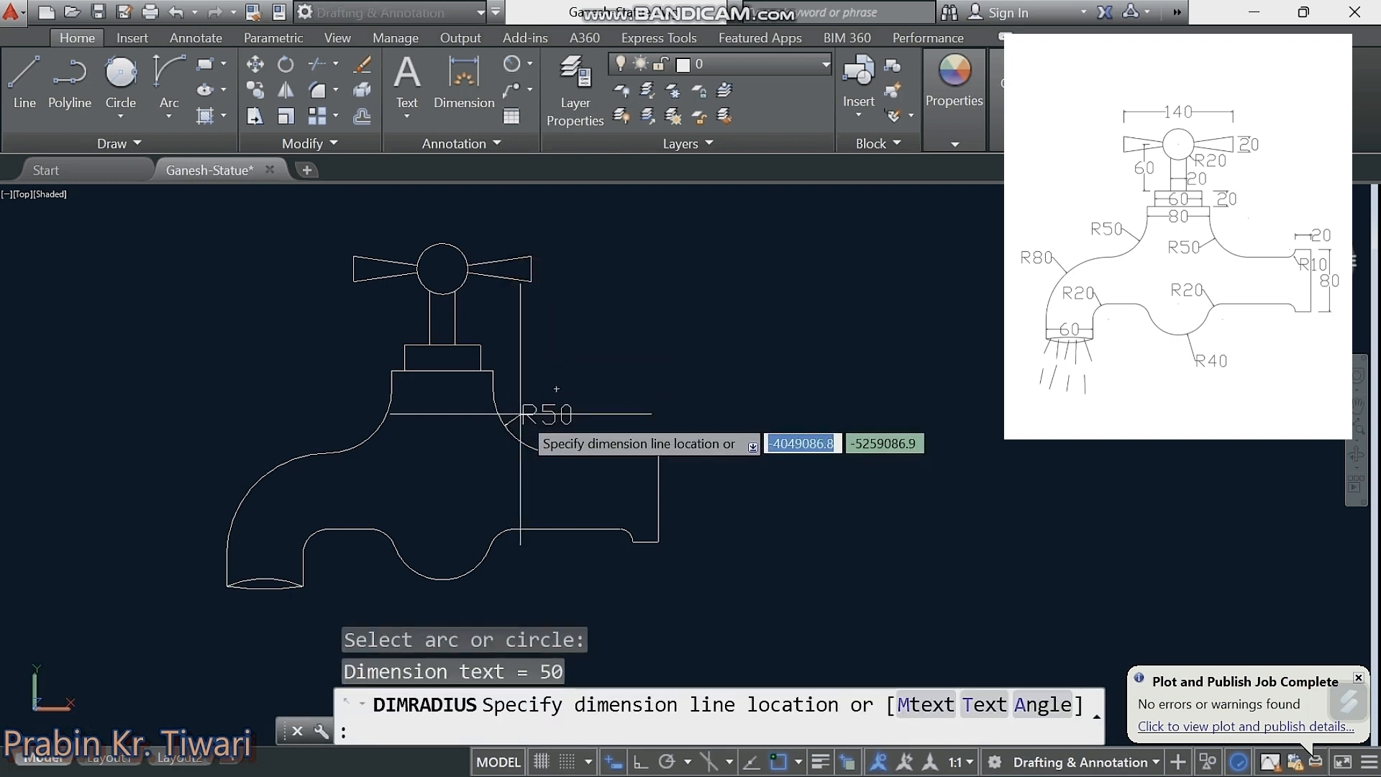
click(519, 415)
Step: Add radius dimensions to the fillet right of the lower bulge and to the bulge arc itself, with the latter's text below the body
key(Return)
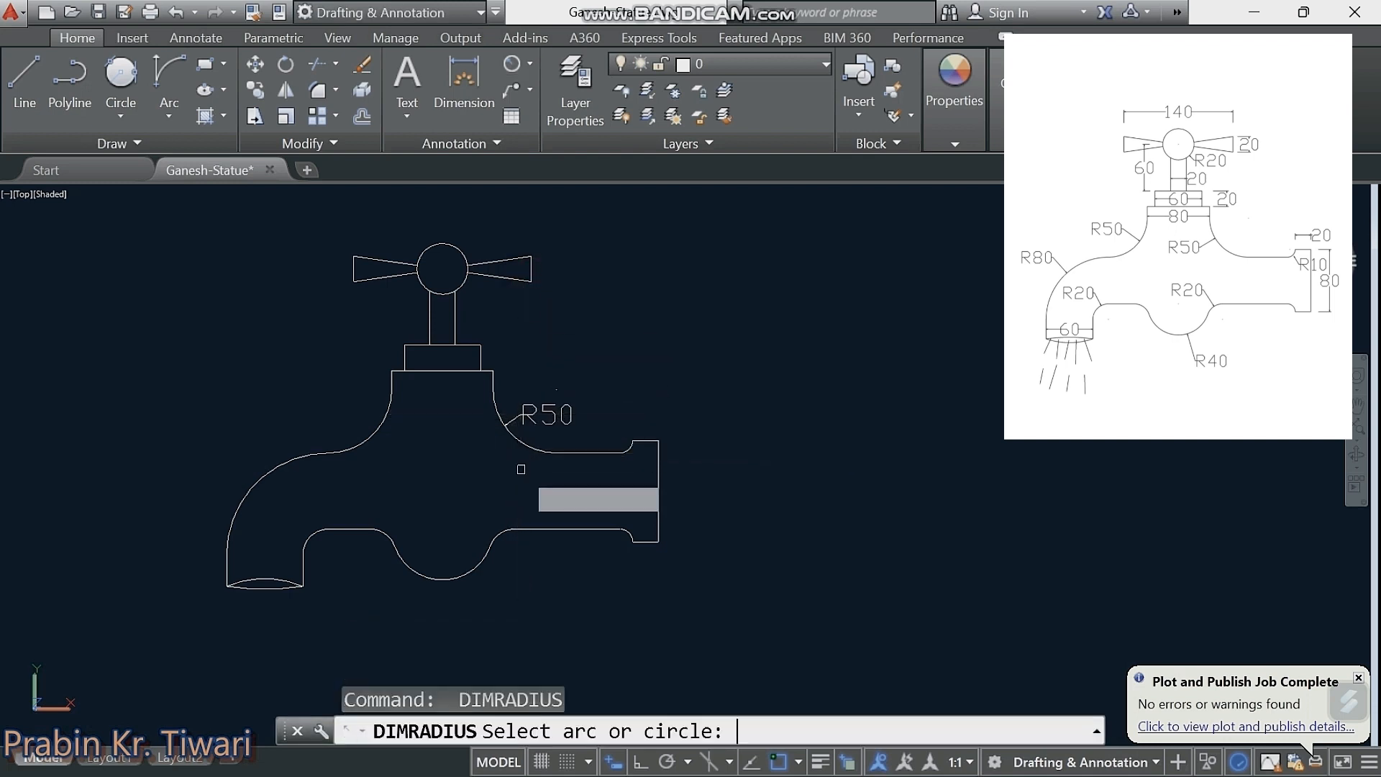
click(495, 536)
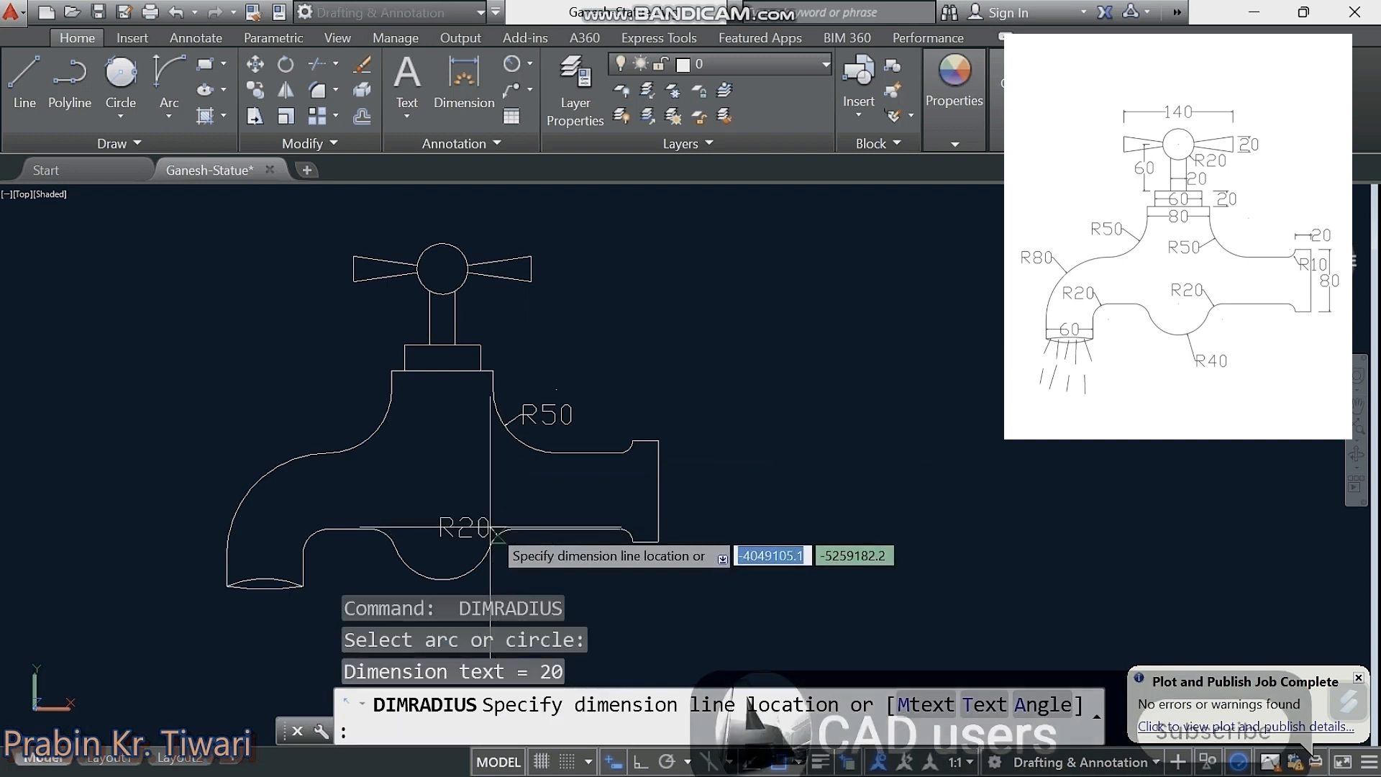
click(450, 535)
key(Return)
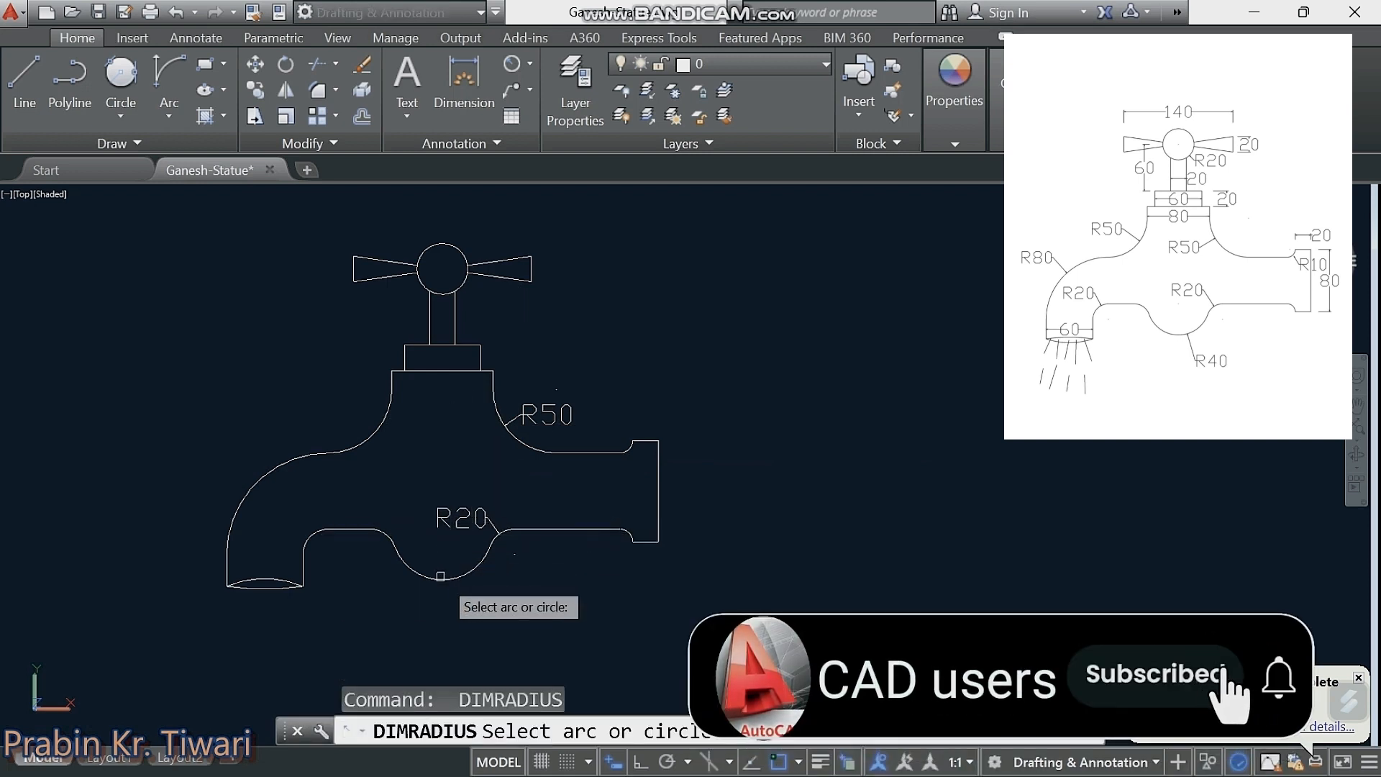
click(452, 577)
mouse_move(454, 578)
middle_down()
mouse_move(460, 481)
mouse_move(439, 549)
middle_up()
click(462, 507)
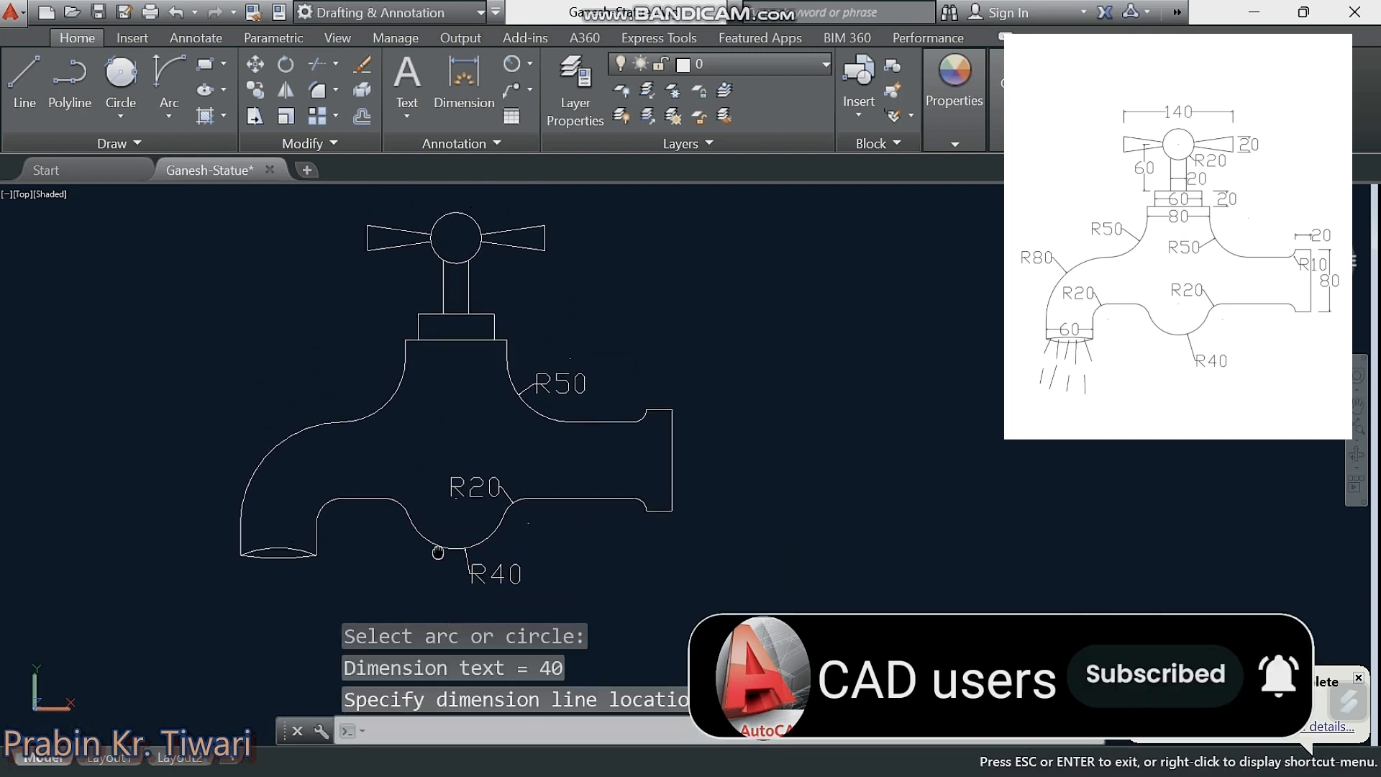
Step: Add a radius dimension to the spout's inner bend fillet, with its text below the pipe
key(Return)
click(331, 511)
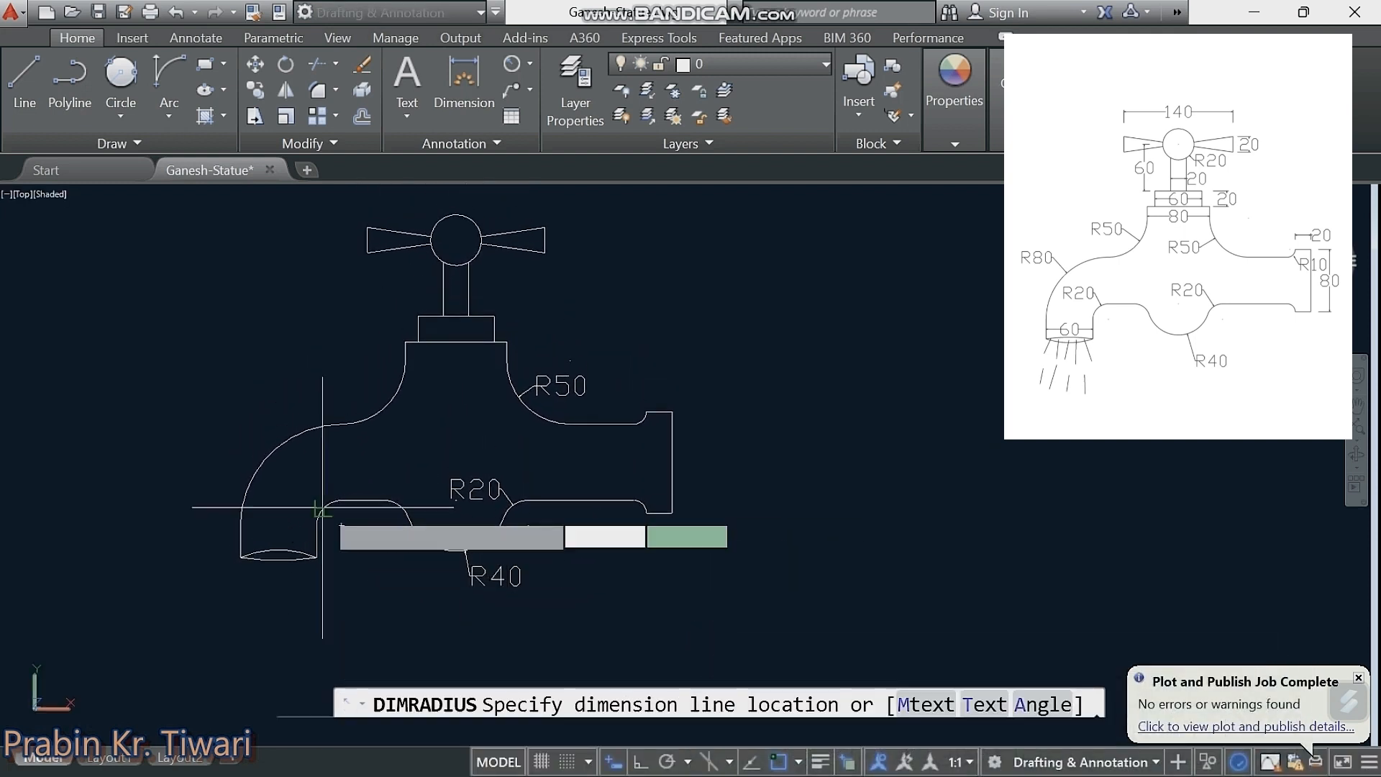
click(358, 538)
Step: Add a radius dimension to the fillet on the left side of the lower bulge, with its text inside the body
key(Return)
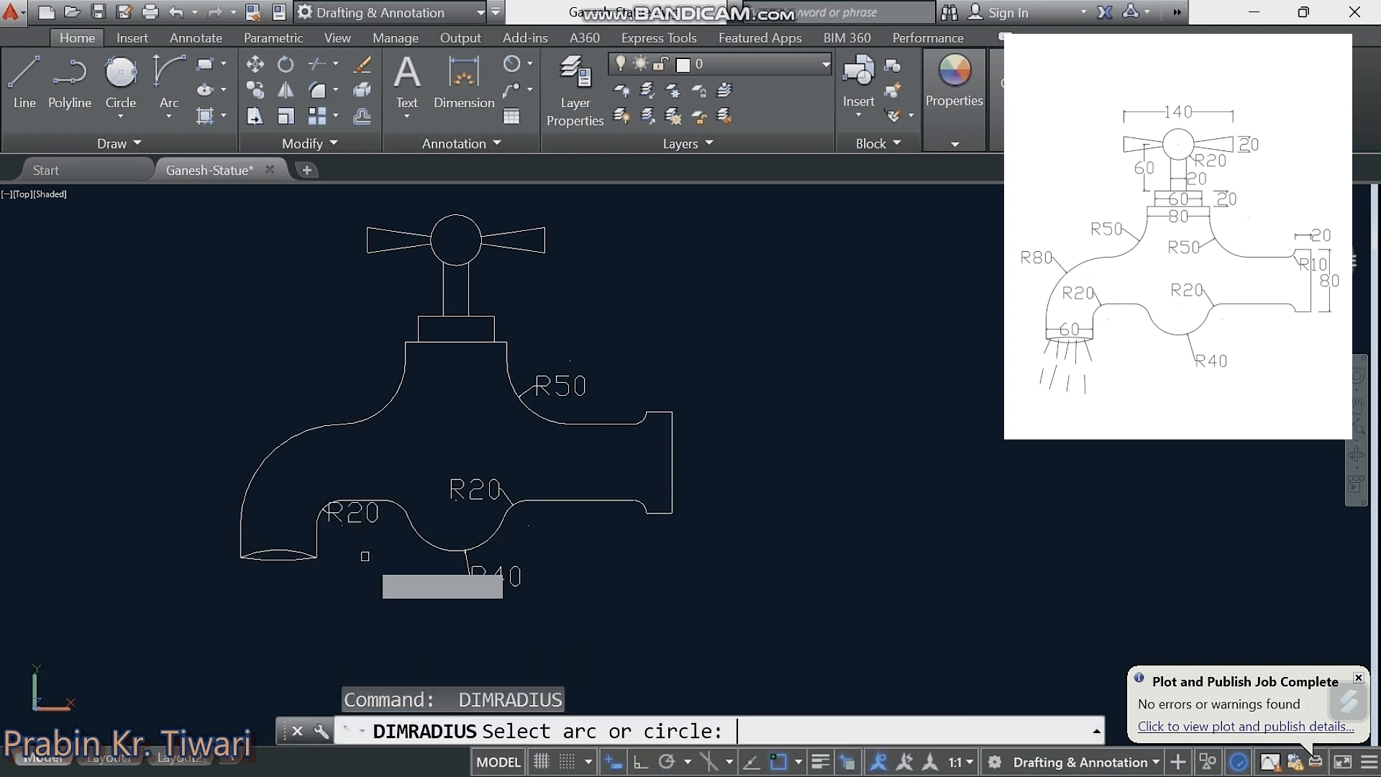
click(404, 509)
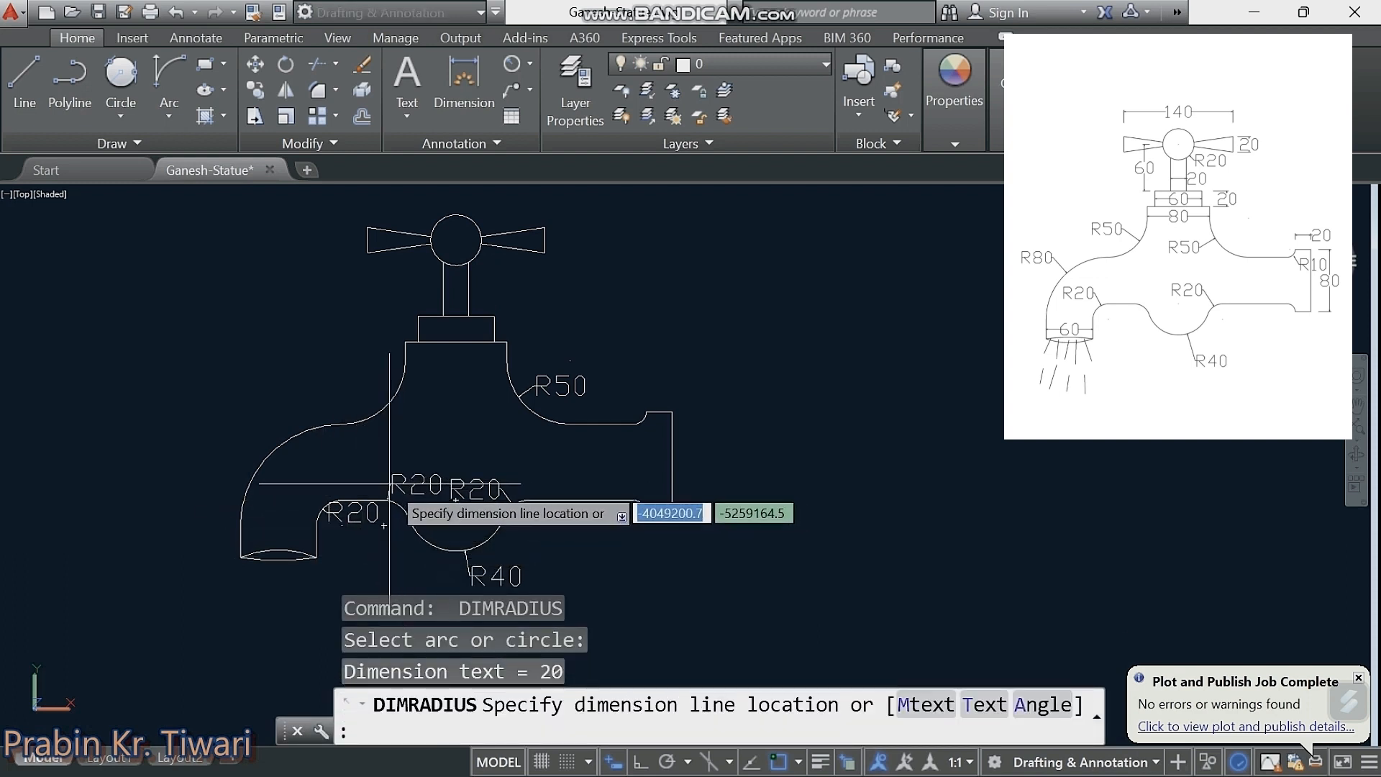
click(389, 483)
Step: Add radius dimensions to the spout's outer bend and the left neck fillet, with both texts outside the body
key(Return)
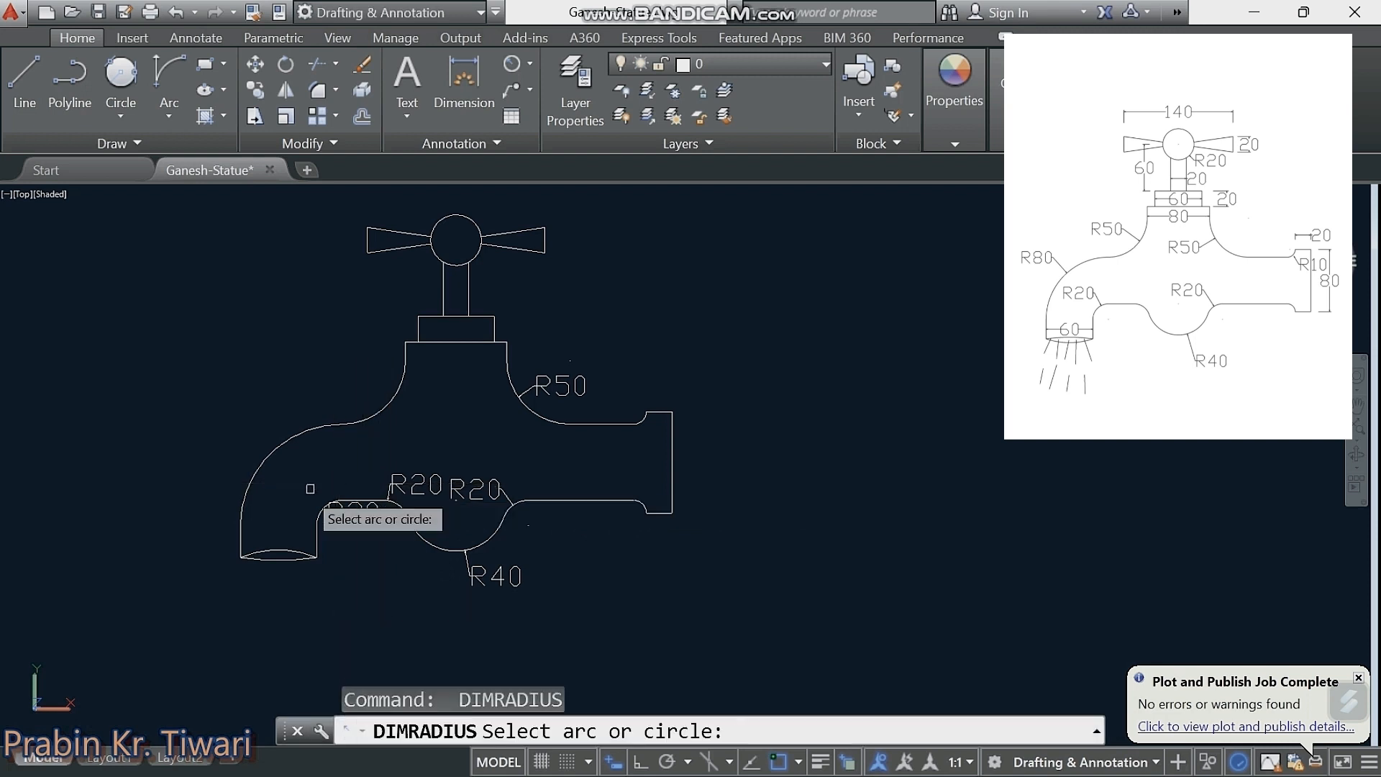
click(280, 442)
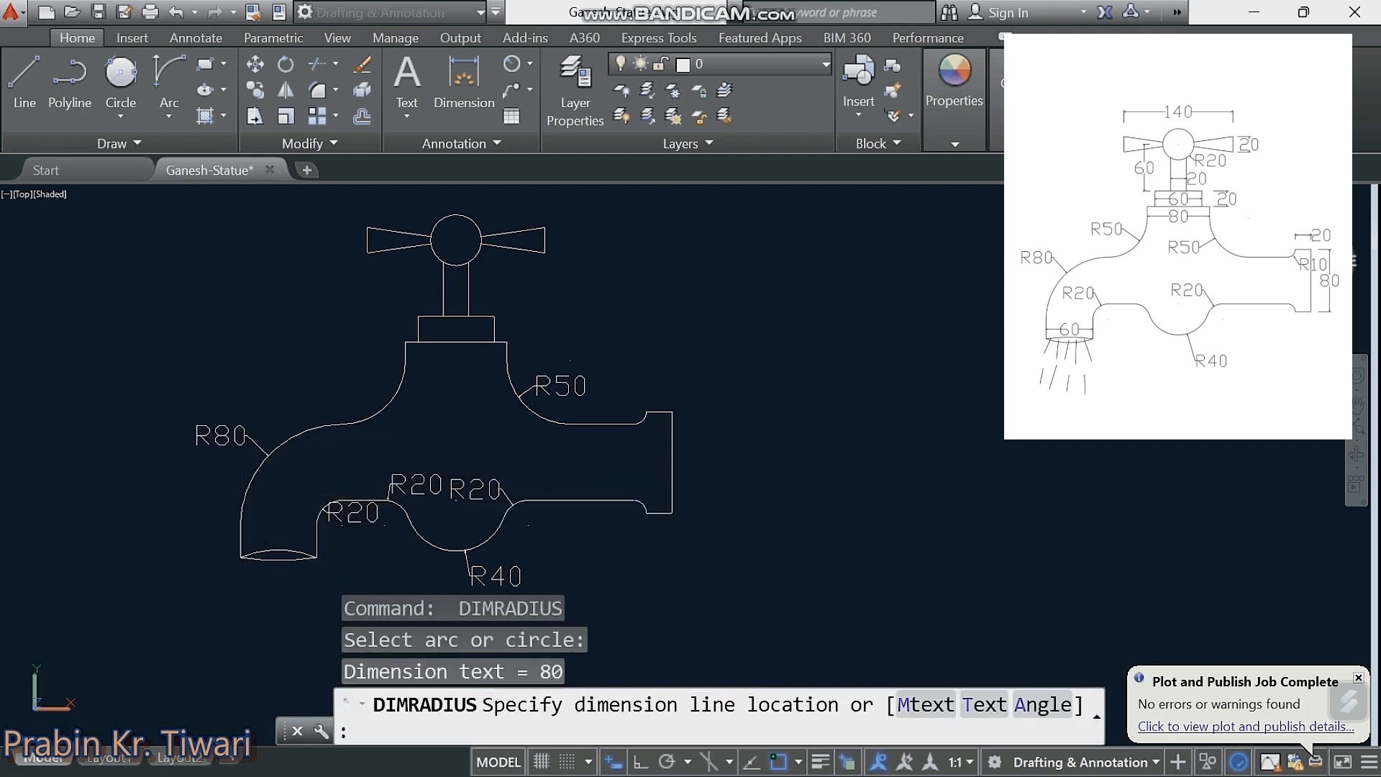
click(244, 436)
key(Return)
click(388, 401)
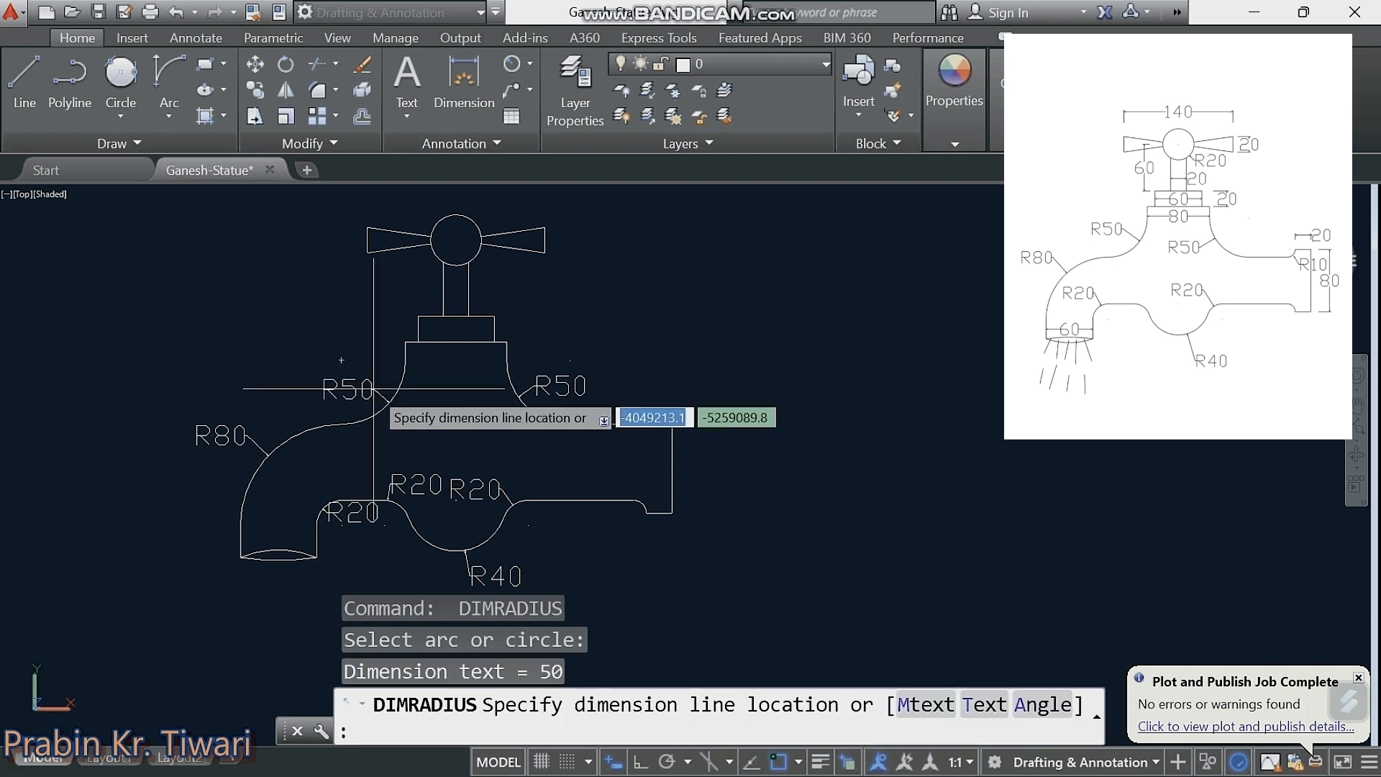
click(371, 387)
Step: Add a radius dimension to the lower fillet at the flange, with its text below the pipe
middle_drag(578, 492, 554, 486)
key(Return)
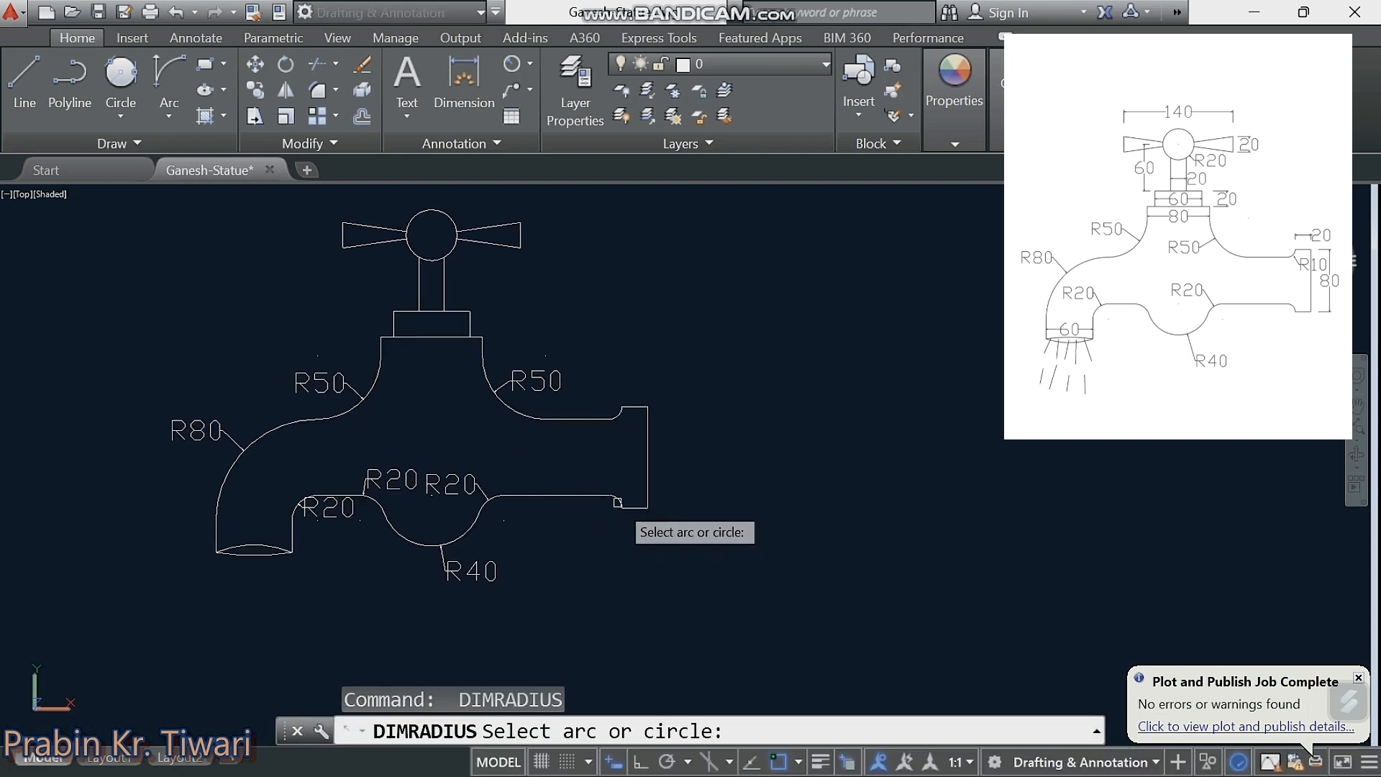
scroll(617, 501, up, 2)
click(615, 502)
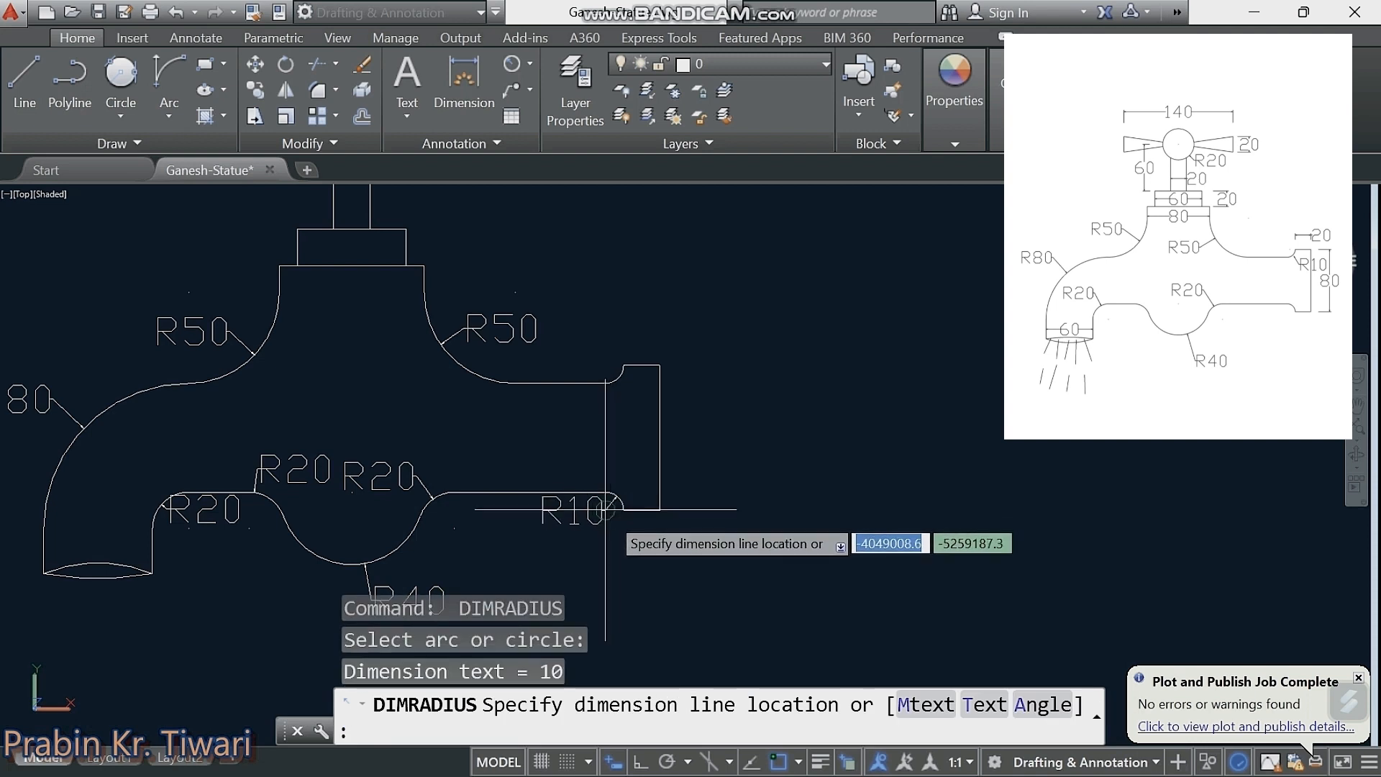
click(606, 509)
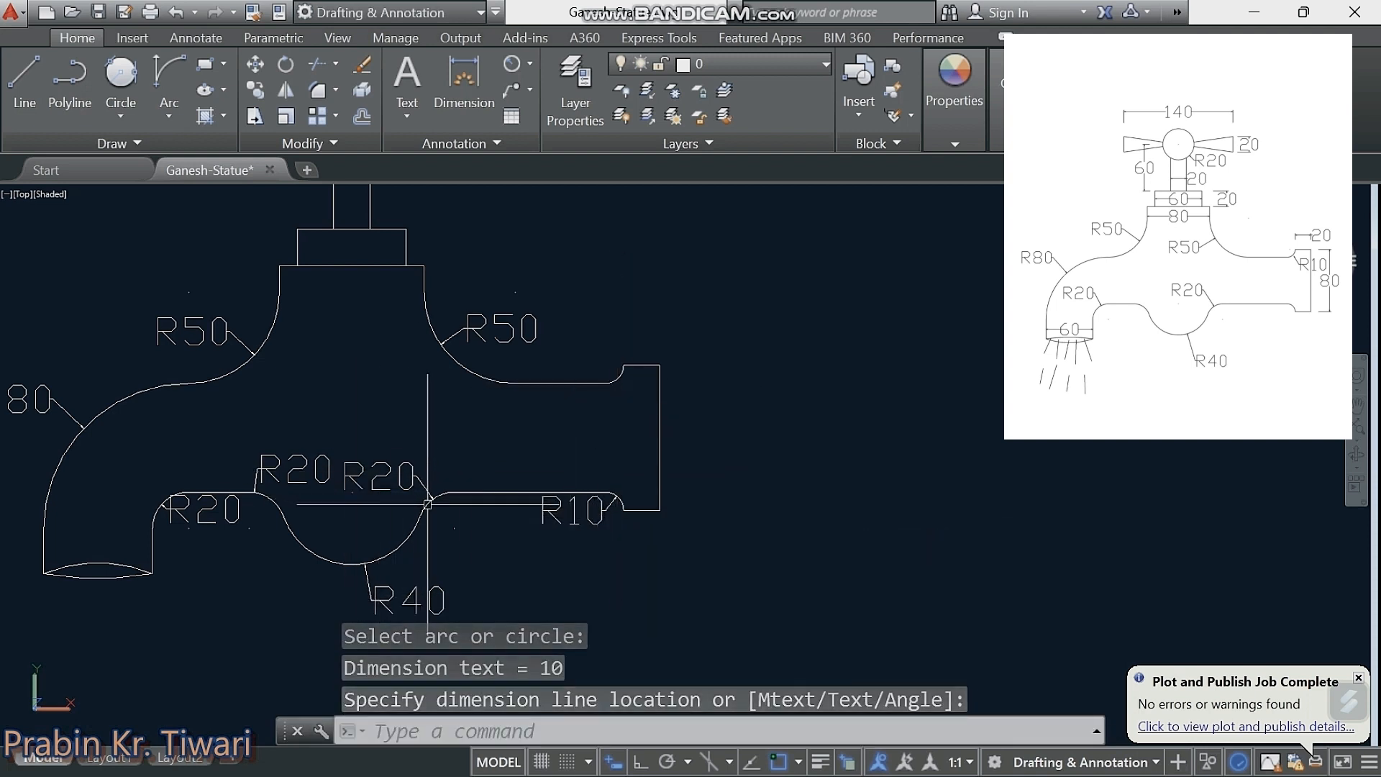
Step: Delete the radius dimension of the fillet on the left side of the lower bulge
click(290, 477)
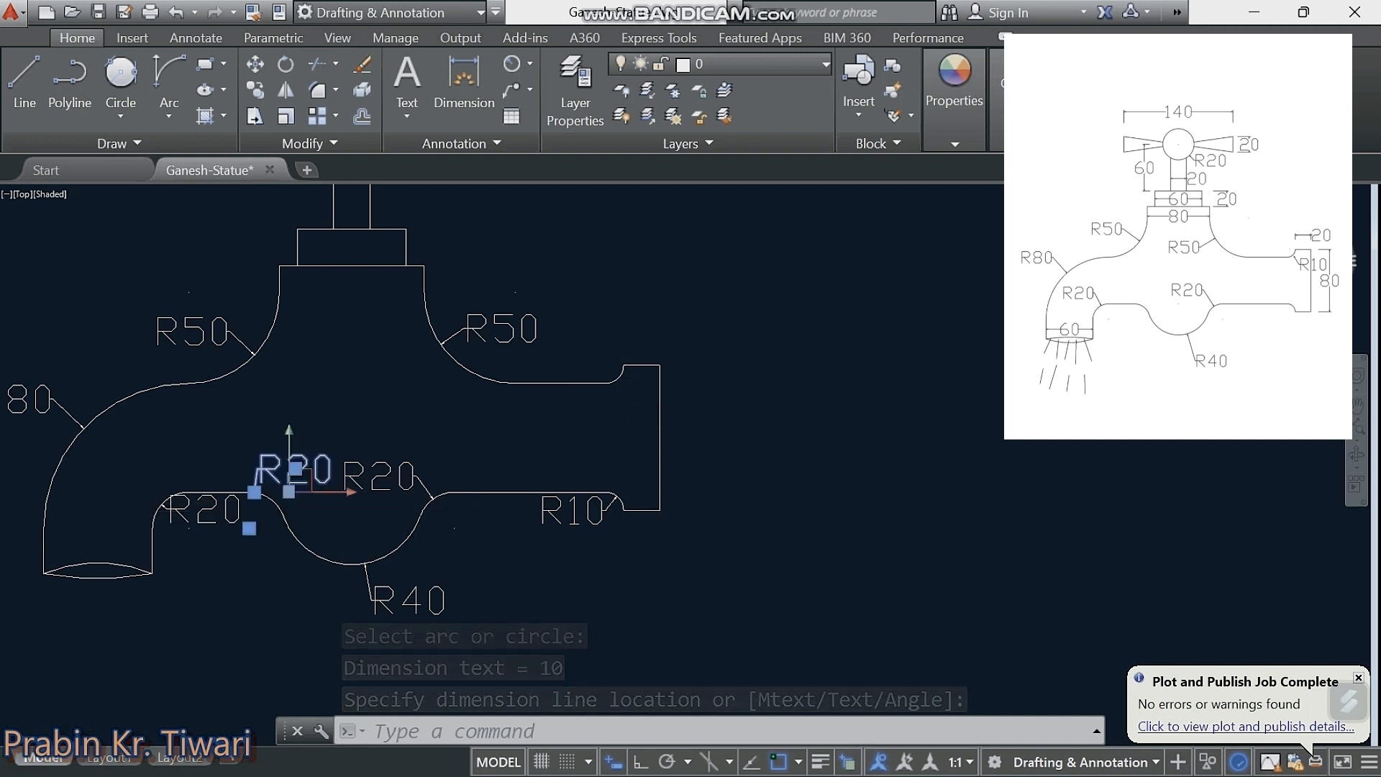
key(Delete)
Step: With Ortho on, add a horizontal dimension above the handle spanning its full width from outer tip to outer tip
scroll(622, 586, down, 2)
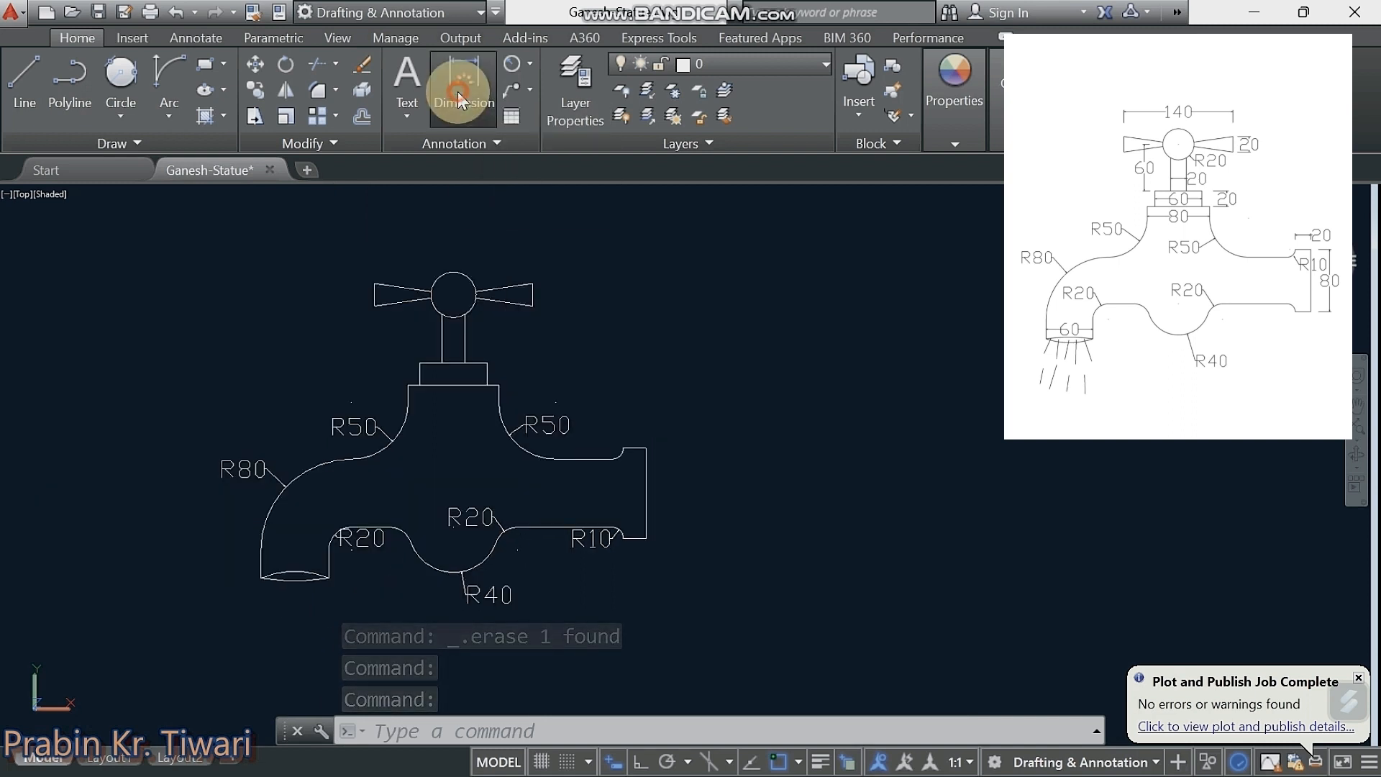
click(463, 75)
click(373, 284)
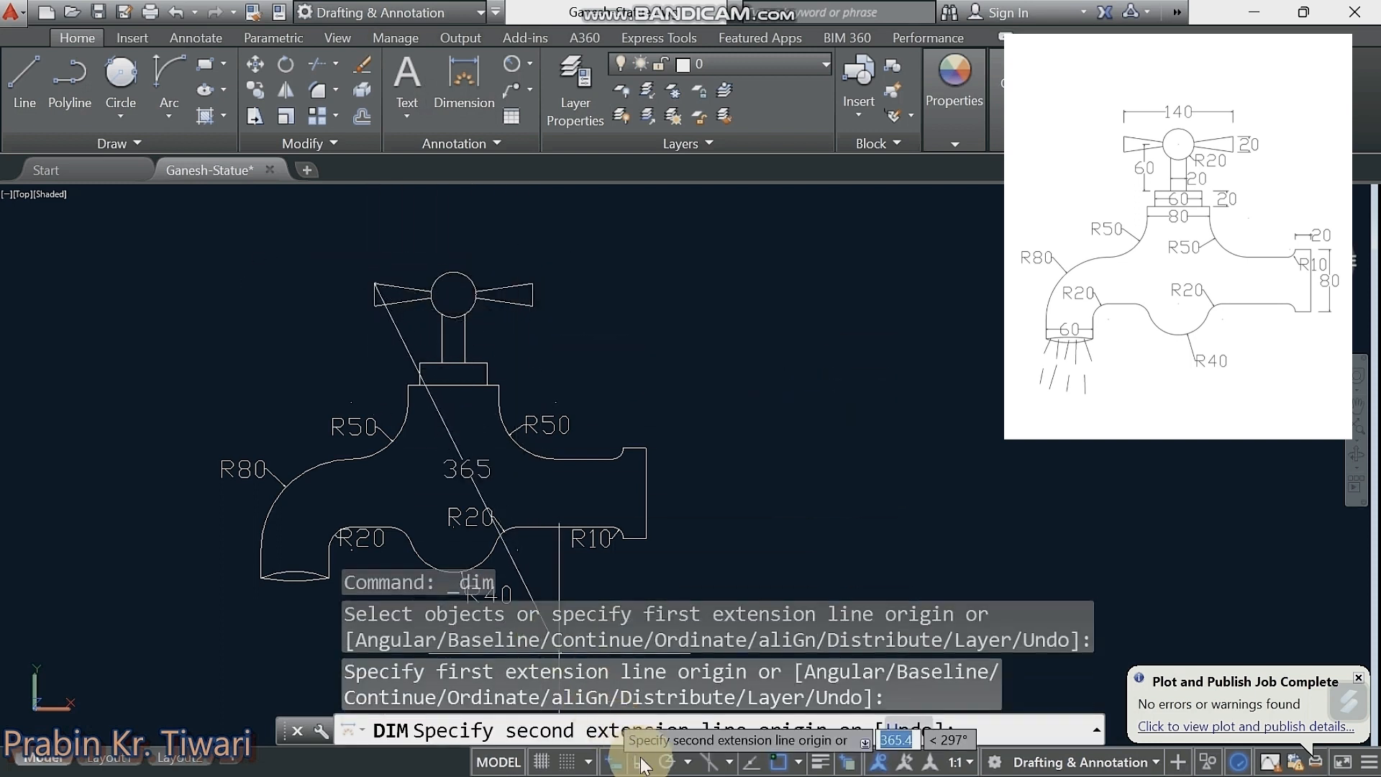
key(F8)
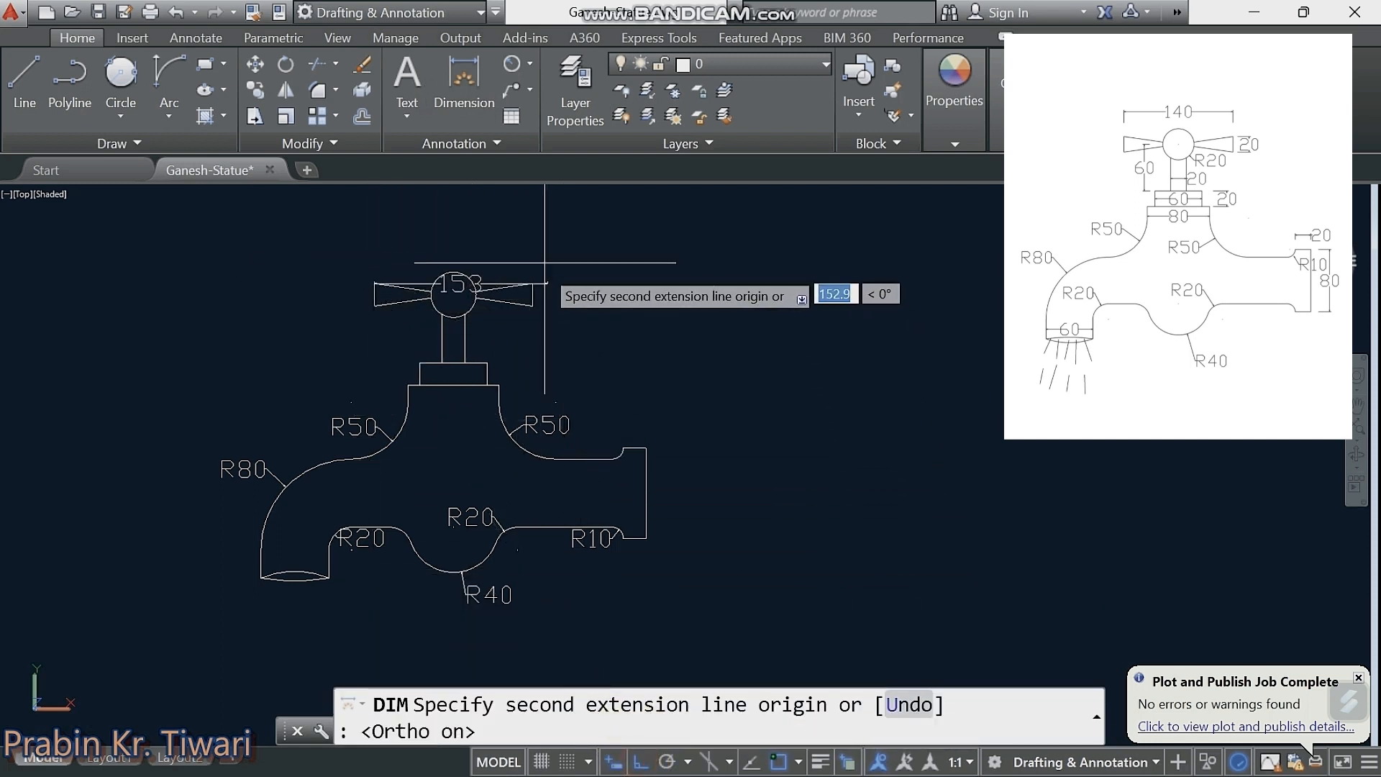
click(532, 283)
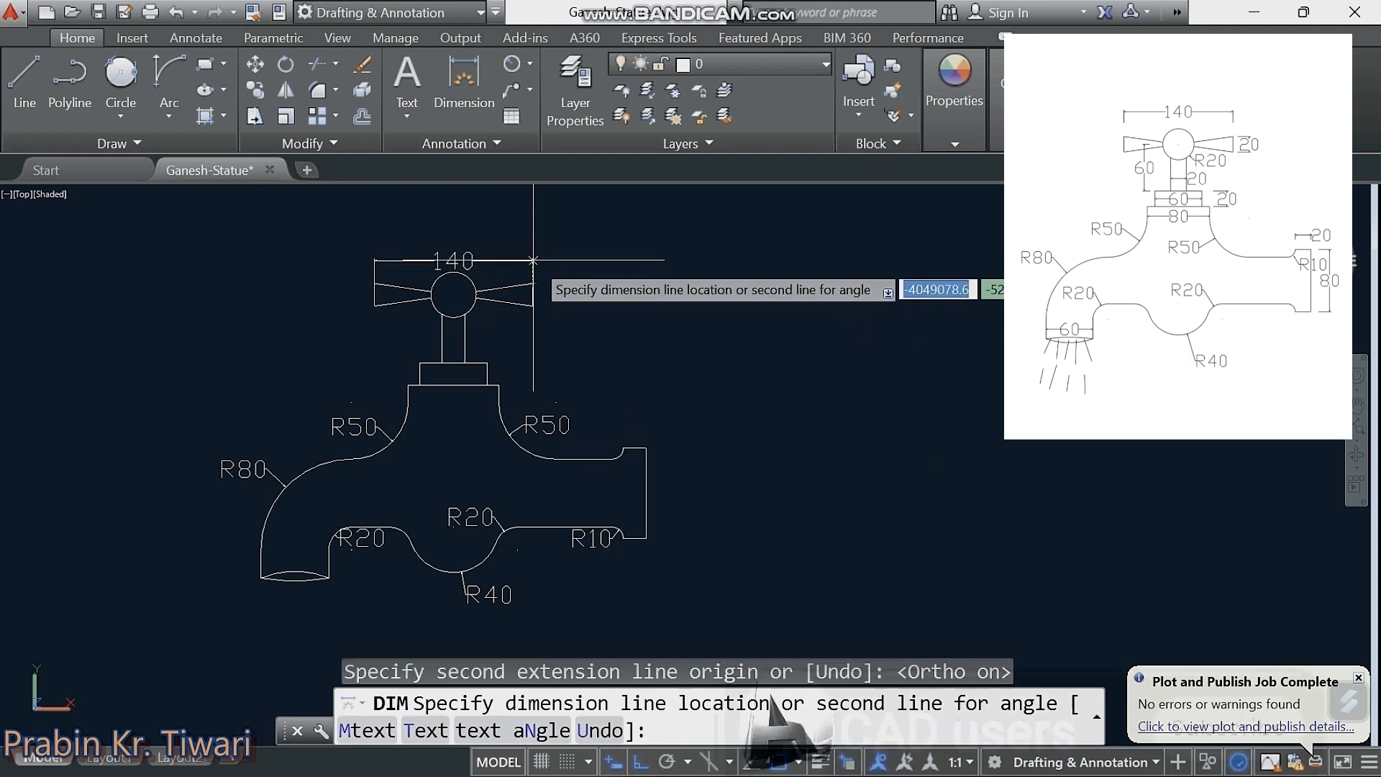
click(532, 256)
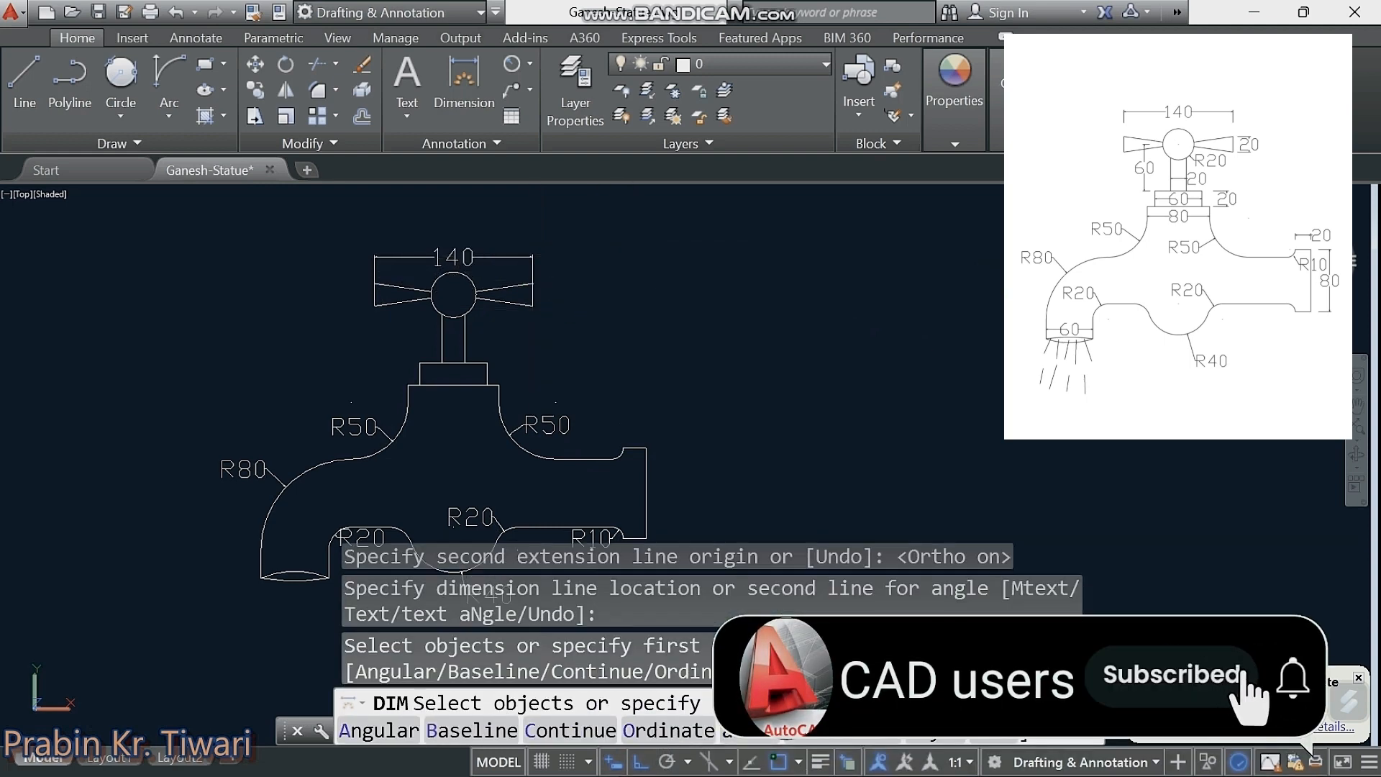
key(Escape)
Step: Move the handle's width dimension slightly upward, away from the handle
click(529, 257)
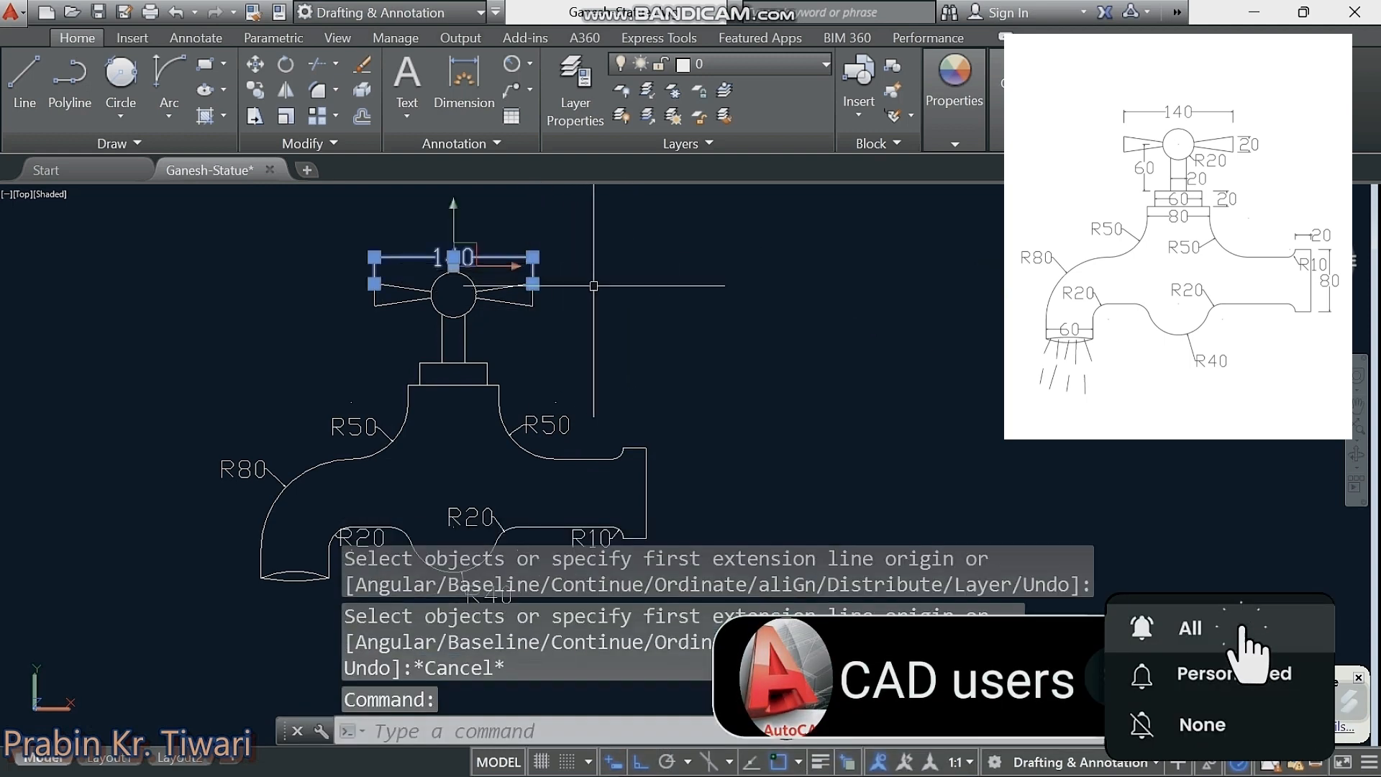
right_click(587, 323)
click(657, 414)
click(651, 369)
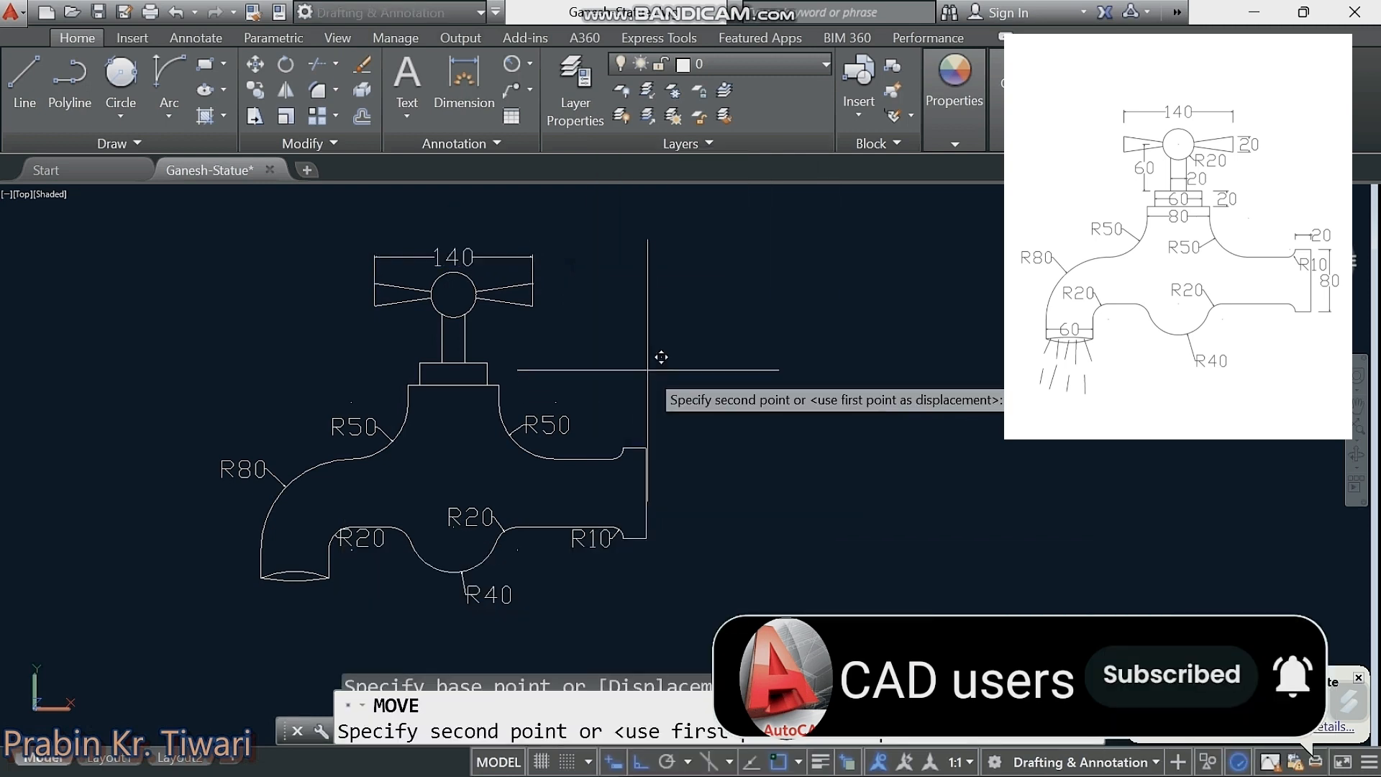
click(647, 351)
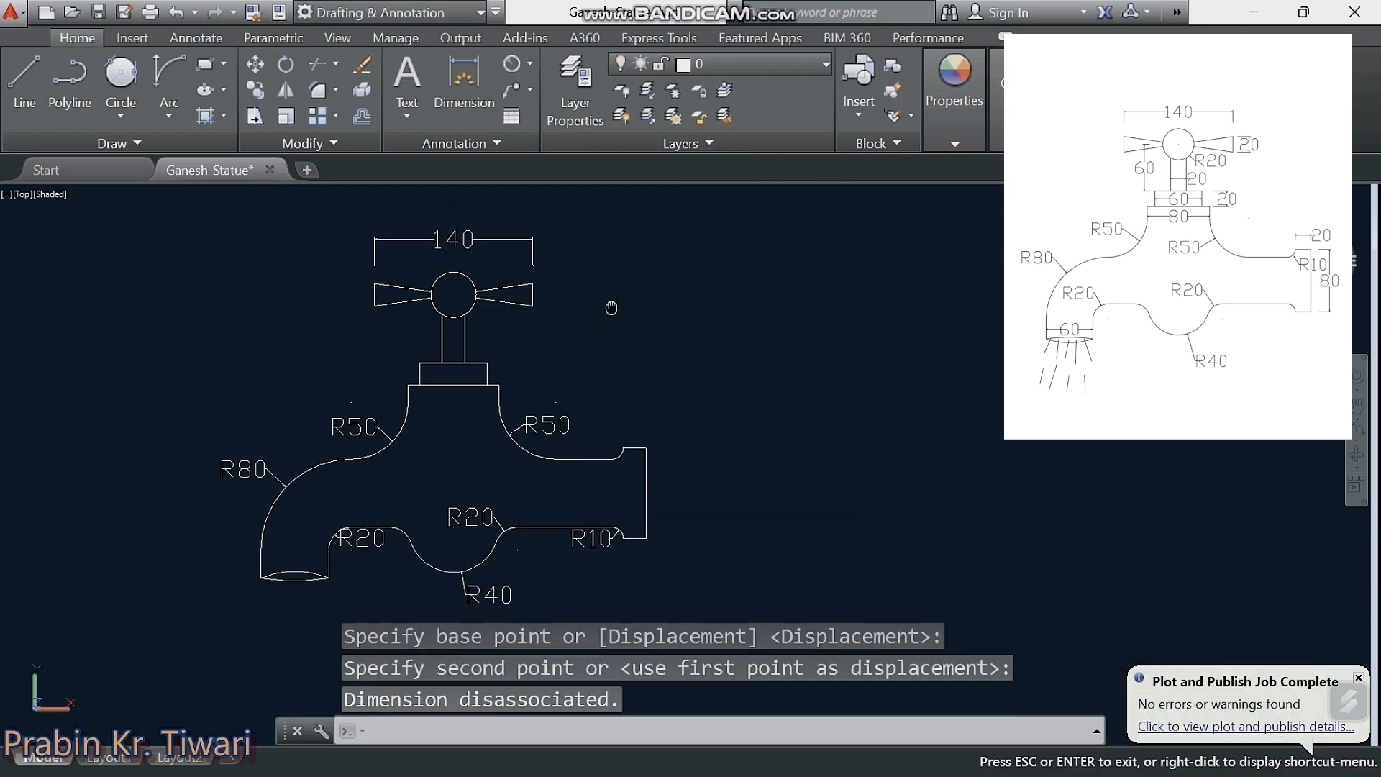
Step: Add a vertical dimension to the outer edge of the handle's right wing
middle_drag(596, 285, 612, 300)
click(473, 91)
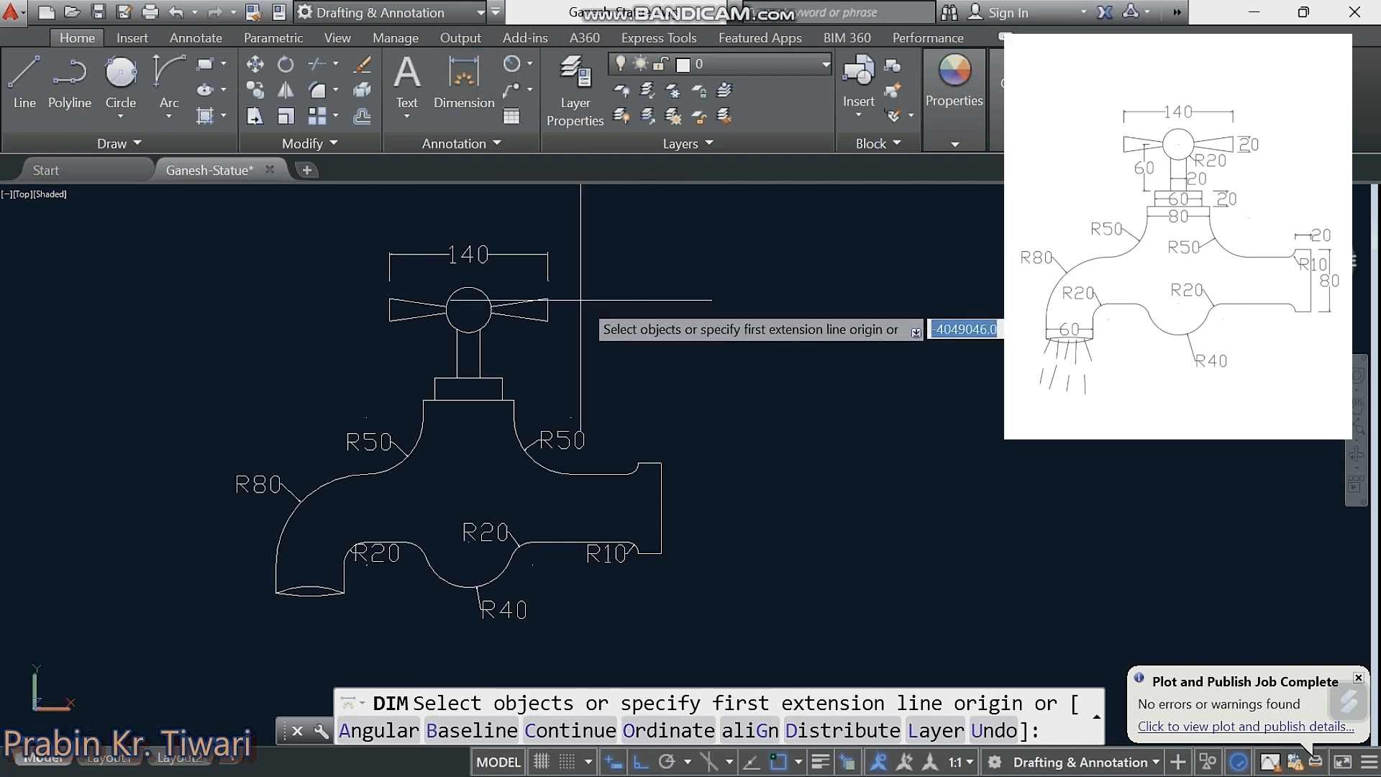
scroll(575, 298, up, 2)
key(Return)
click(535, 300)
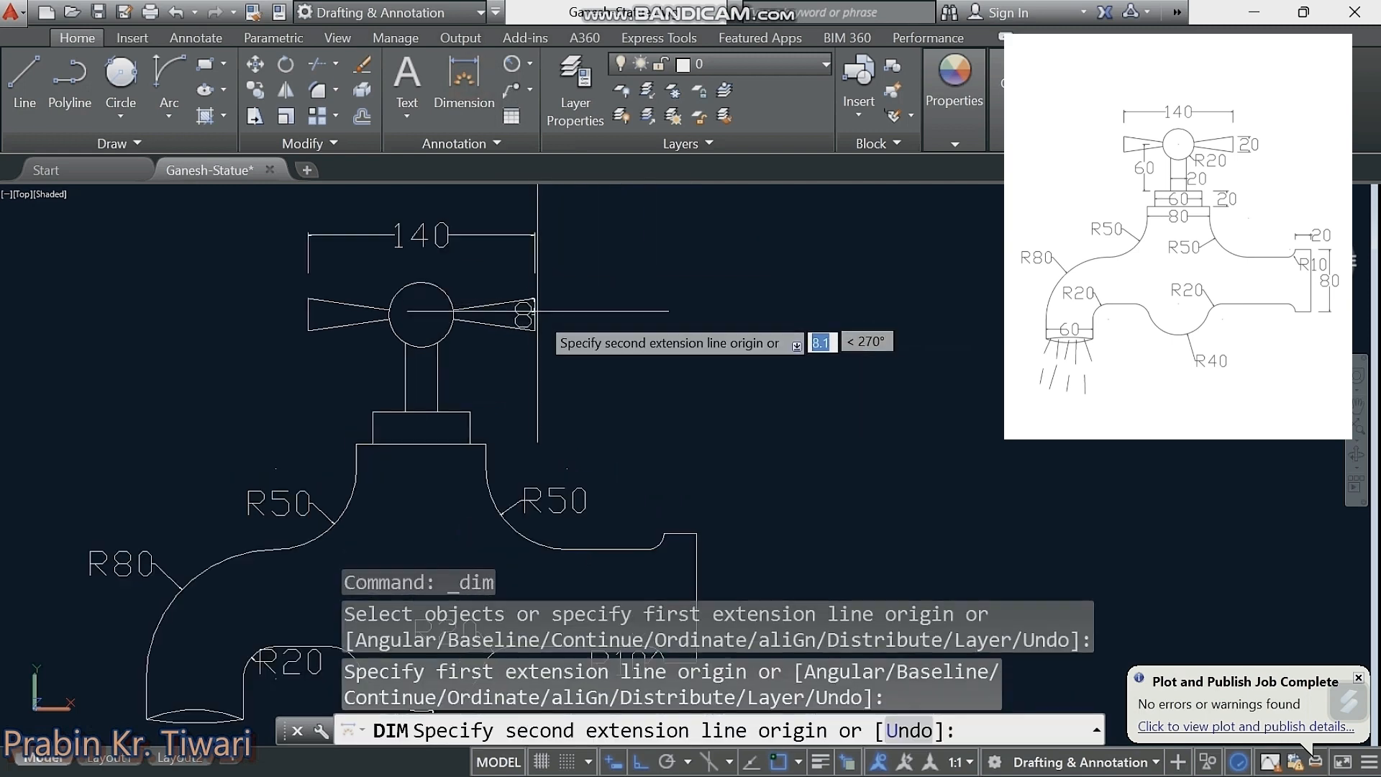
click(533, 330)
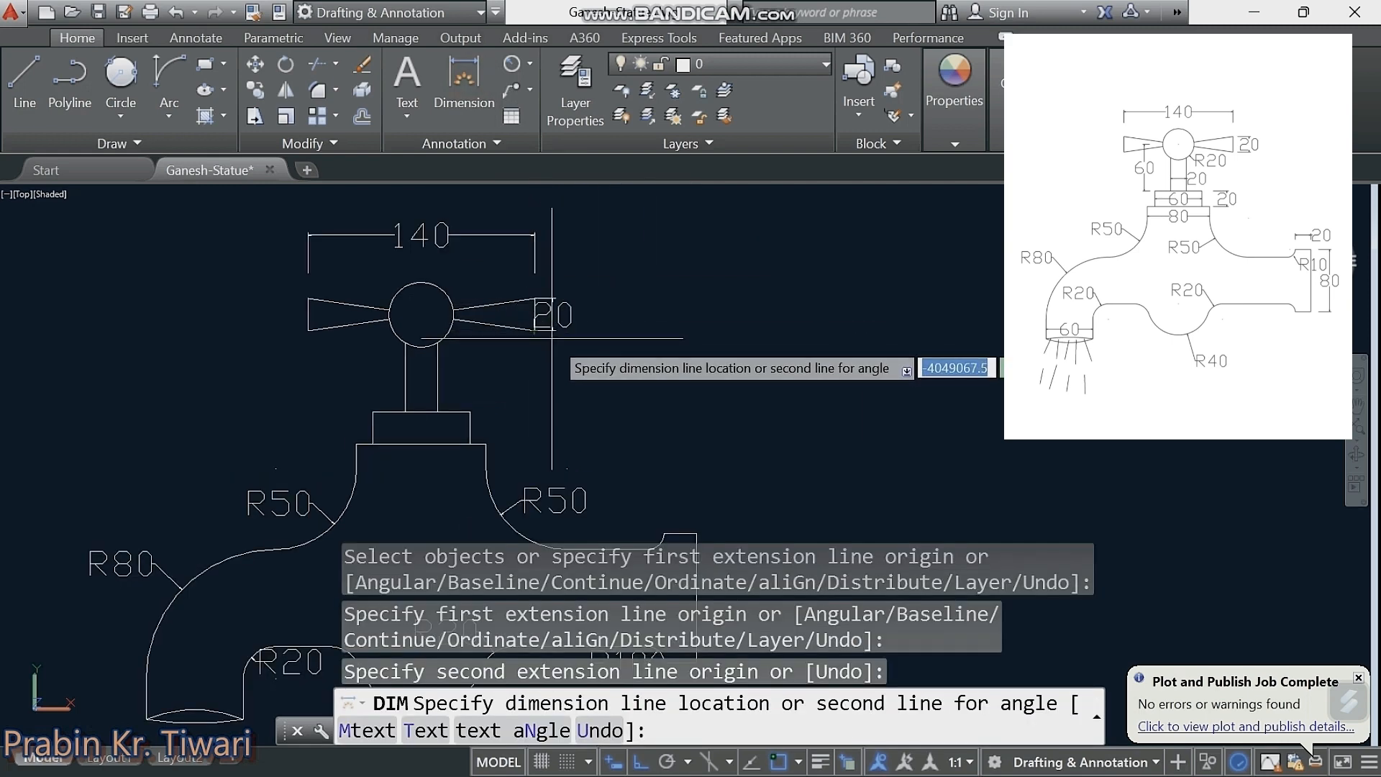
click(551, 337)
key(Escape)
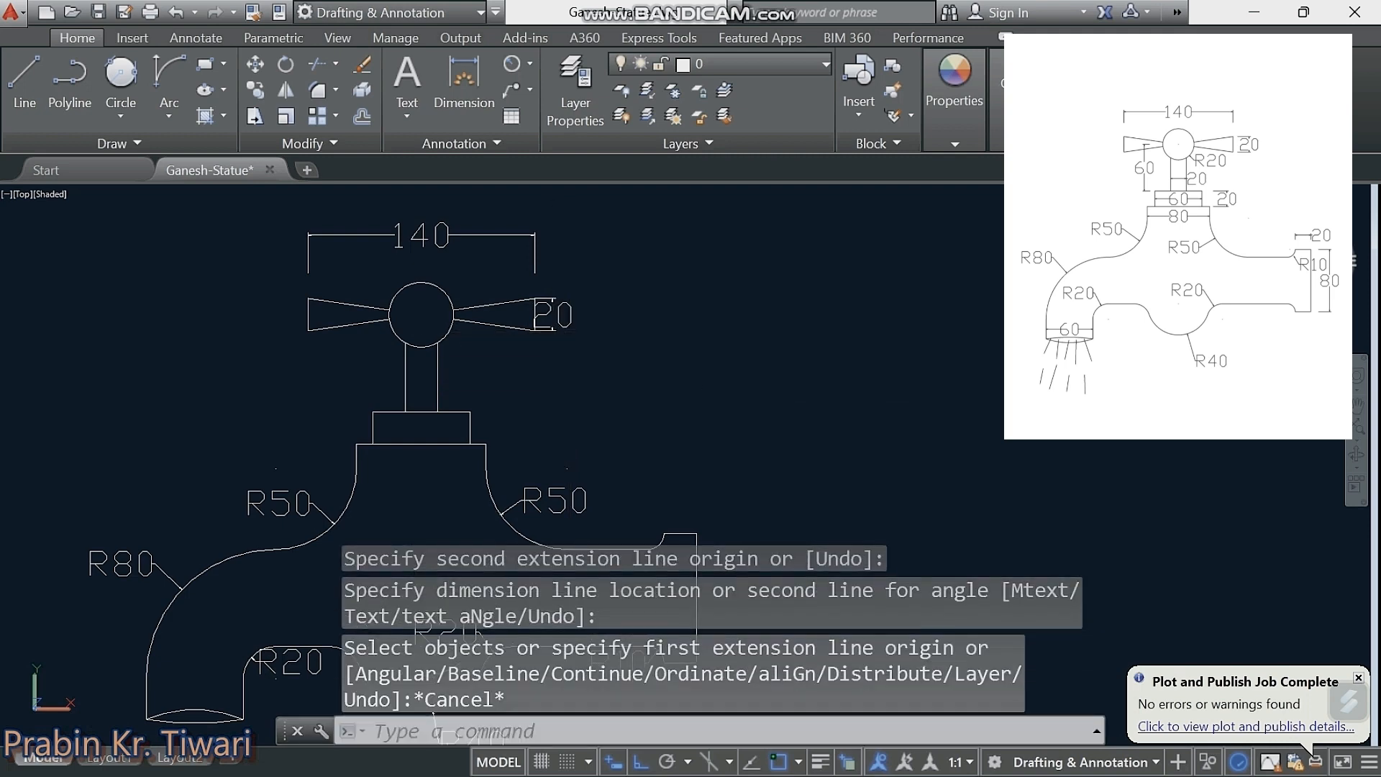
Step: Move the right wing's height dimension slightly outward, clear of the handle
click(554, 314)
right_click(579, 385)
click(617, 409)
click(617, 408)
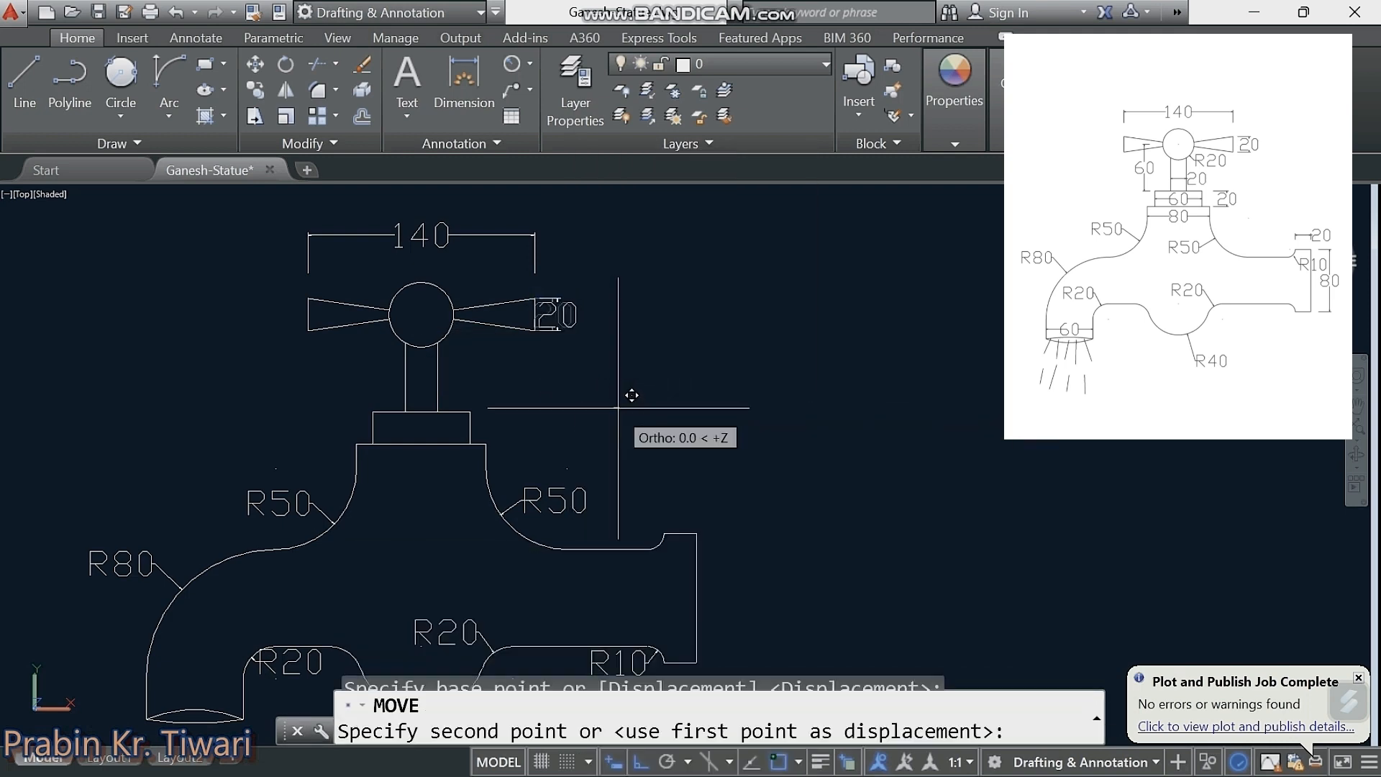
click(645, 412)
Step: Add a vertical dimension from the centre of the handle's circle down to the top edge of the upper collar
mouse_move(617, 385)
middle_down()
mouse_move(604, 392)
mouse_move(631, 374)
middle_up()
click(460, 86)
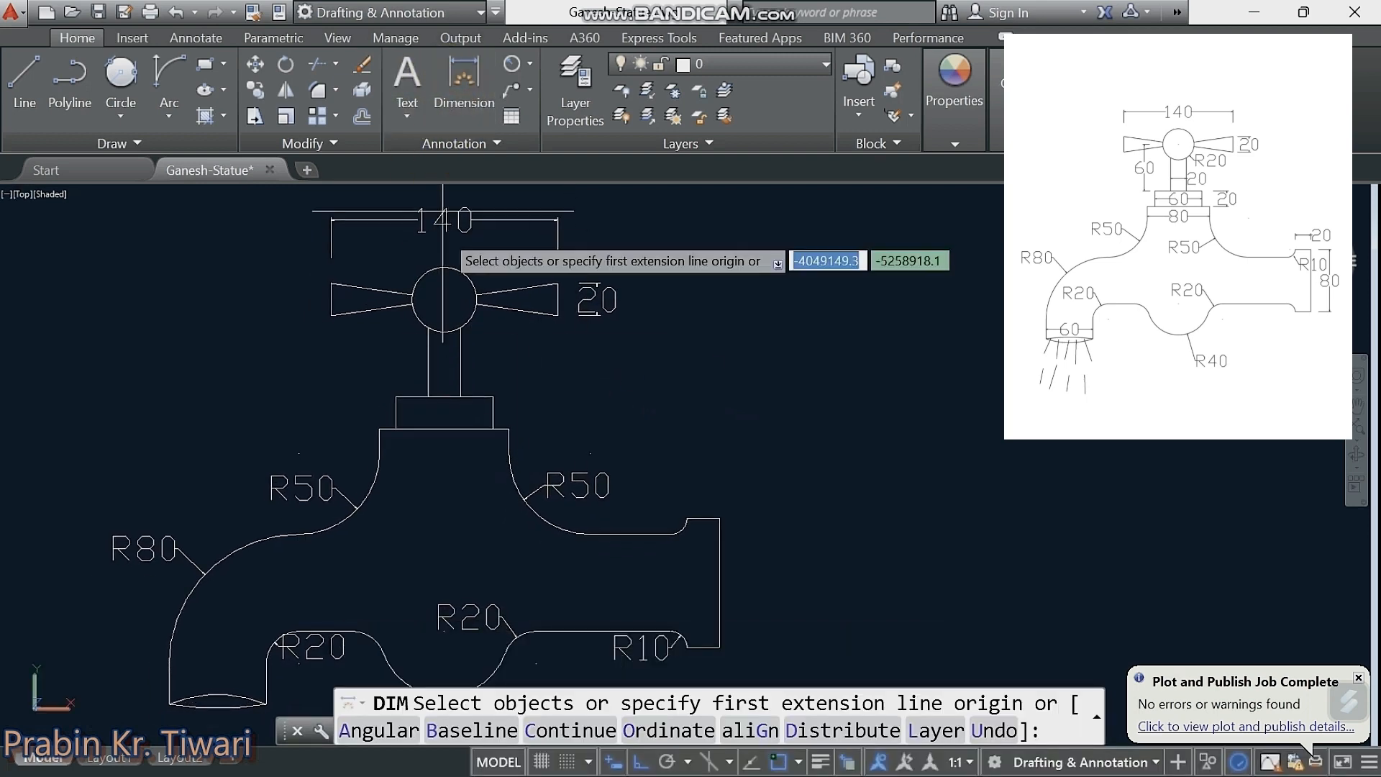
click(445, 298)
click(444, 396)
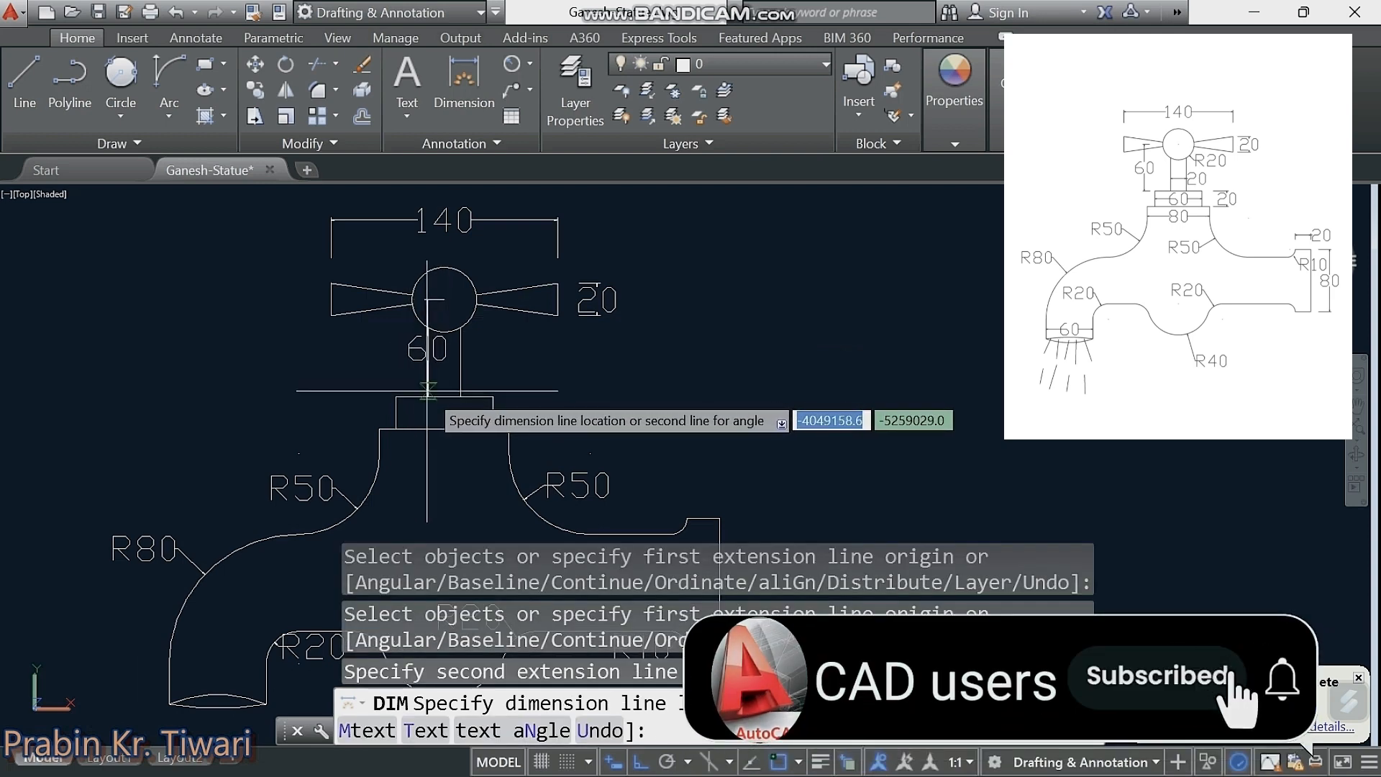
click(432, 391)
key(Escape)
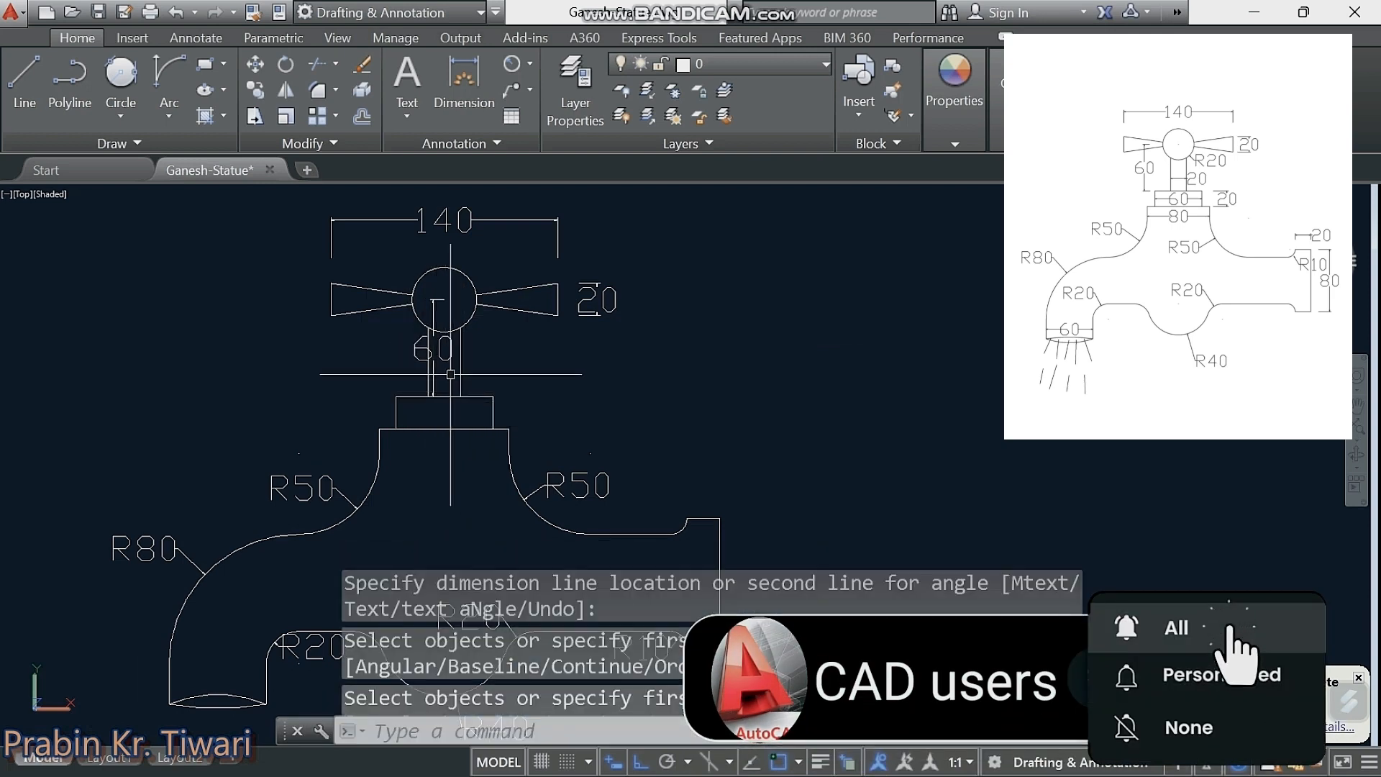
Step: Move the stem's vertical dimension slightly to the left, clear of the stem lines
click(433, 376)
right_click(502, 375)
click(563, 414)
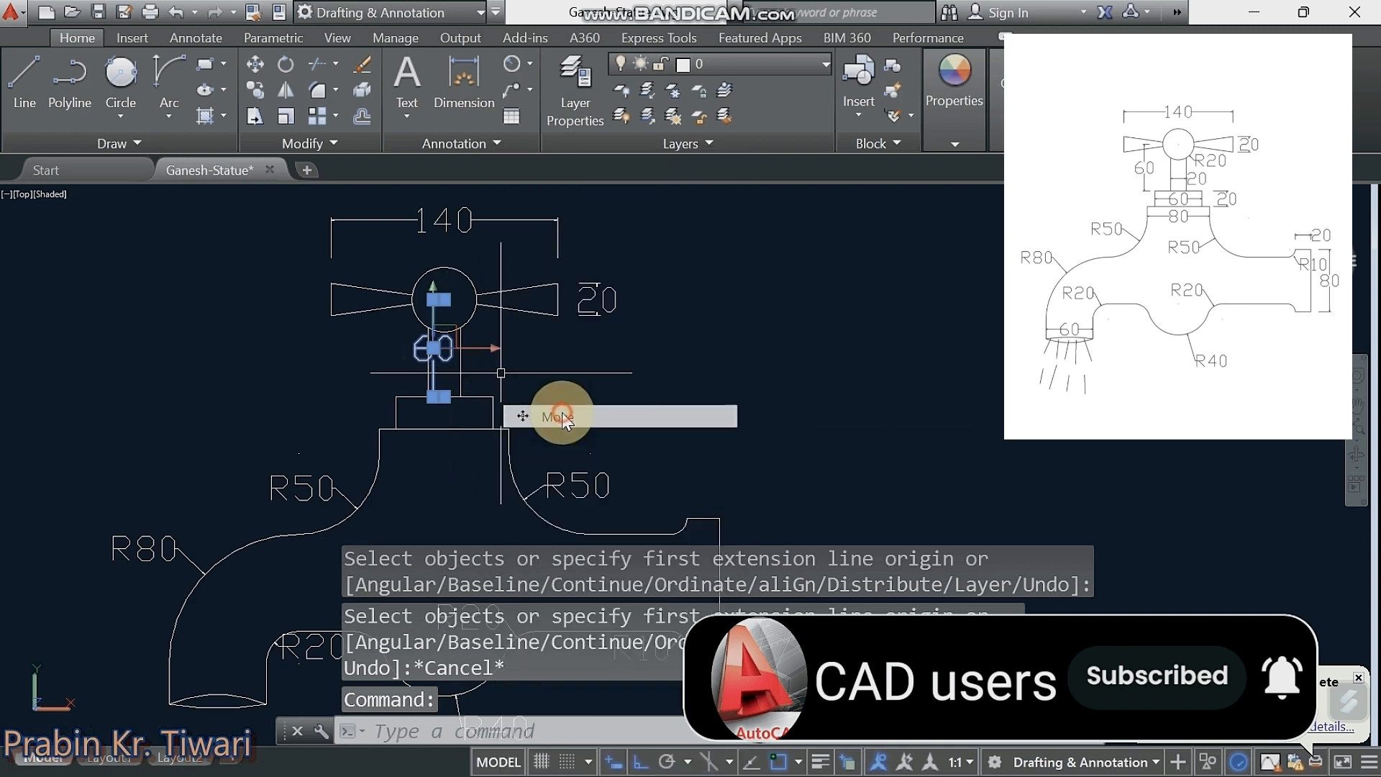
click(579, 398)
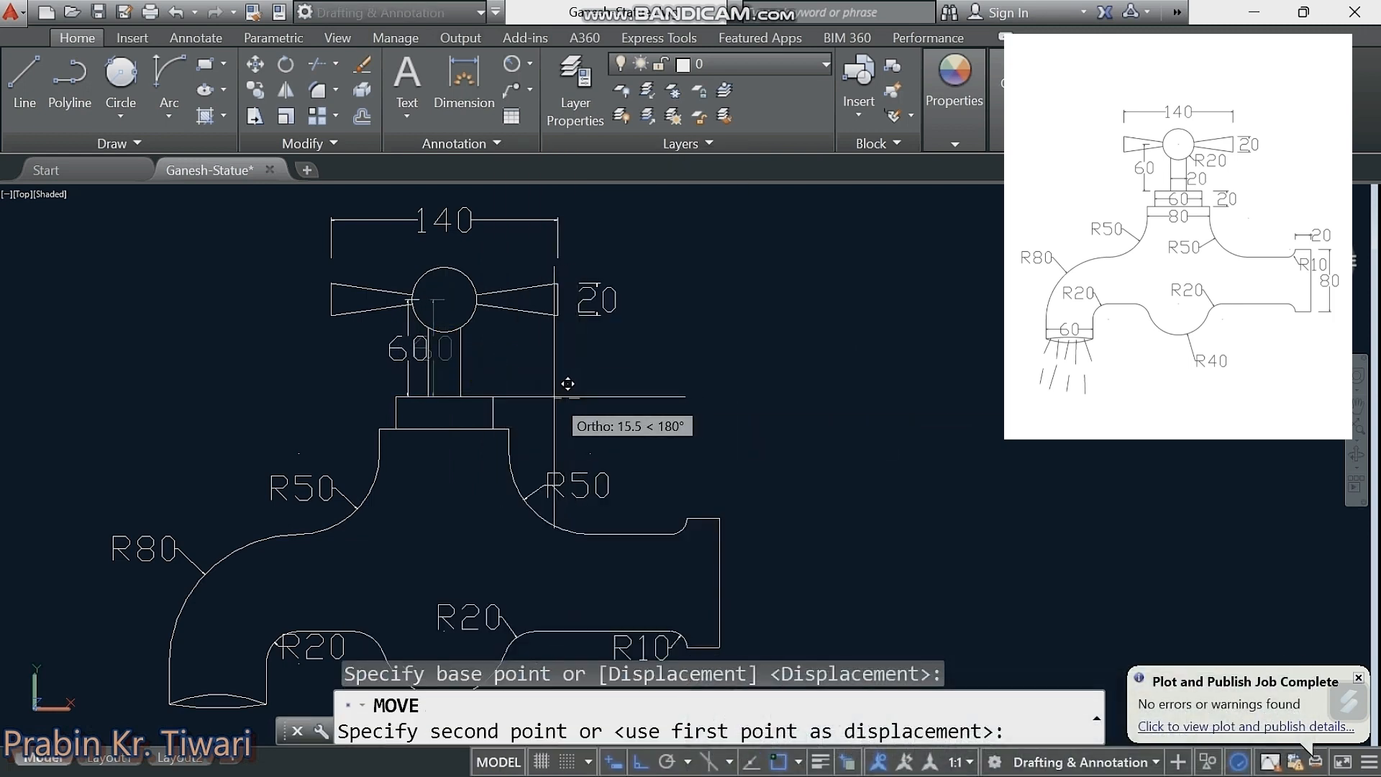
click(551, 397)
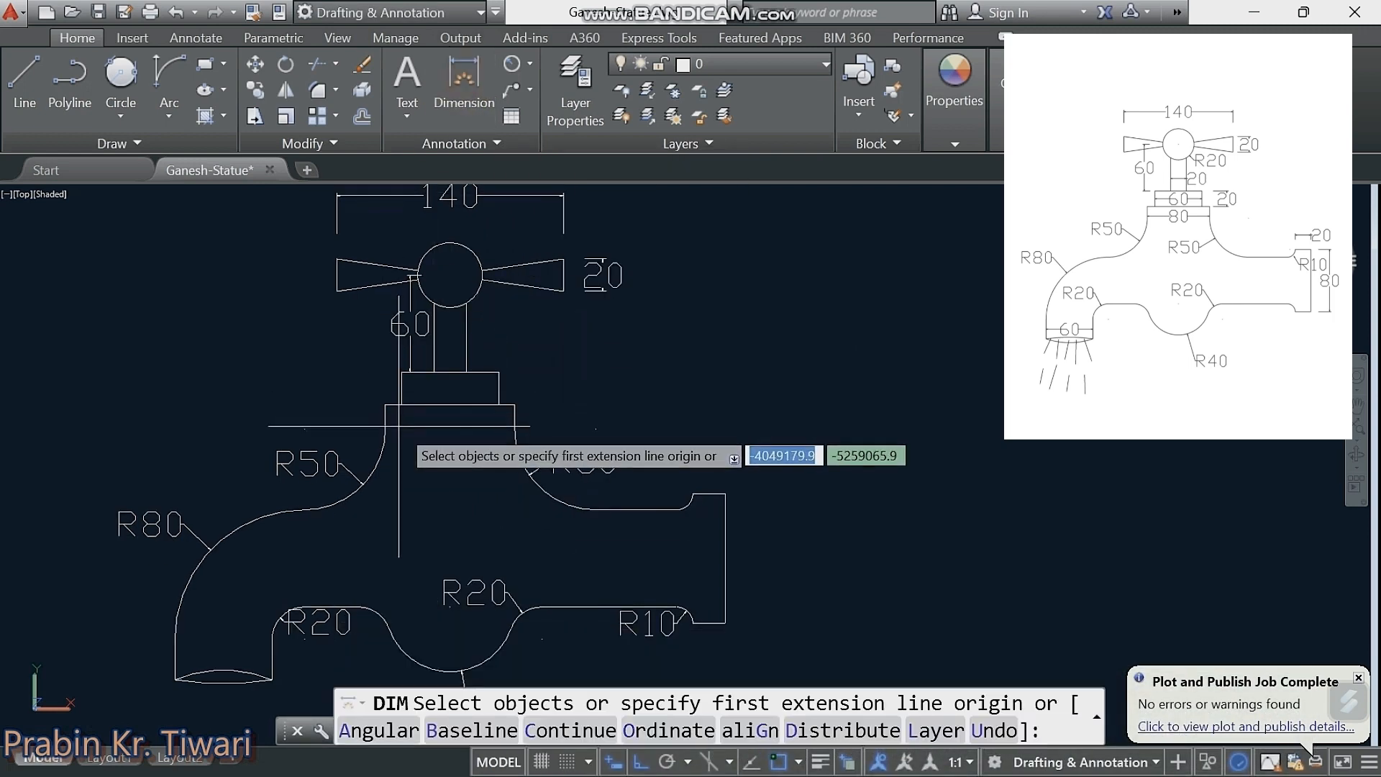
Step: Add a horizontal dimension across the upper collar's full width, with its dimension line inside the collar
click(401, 372)
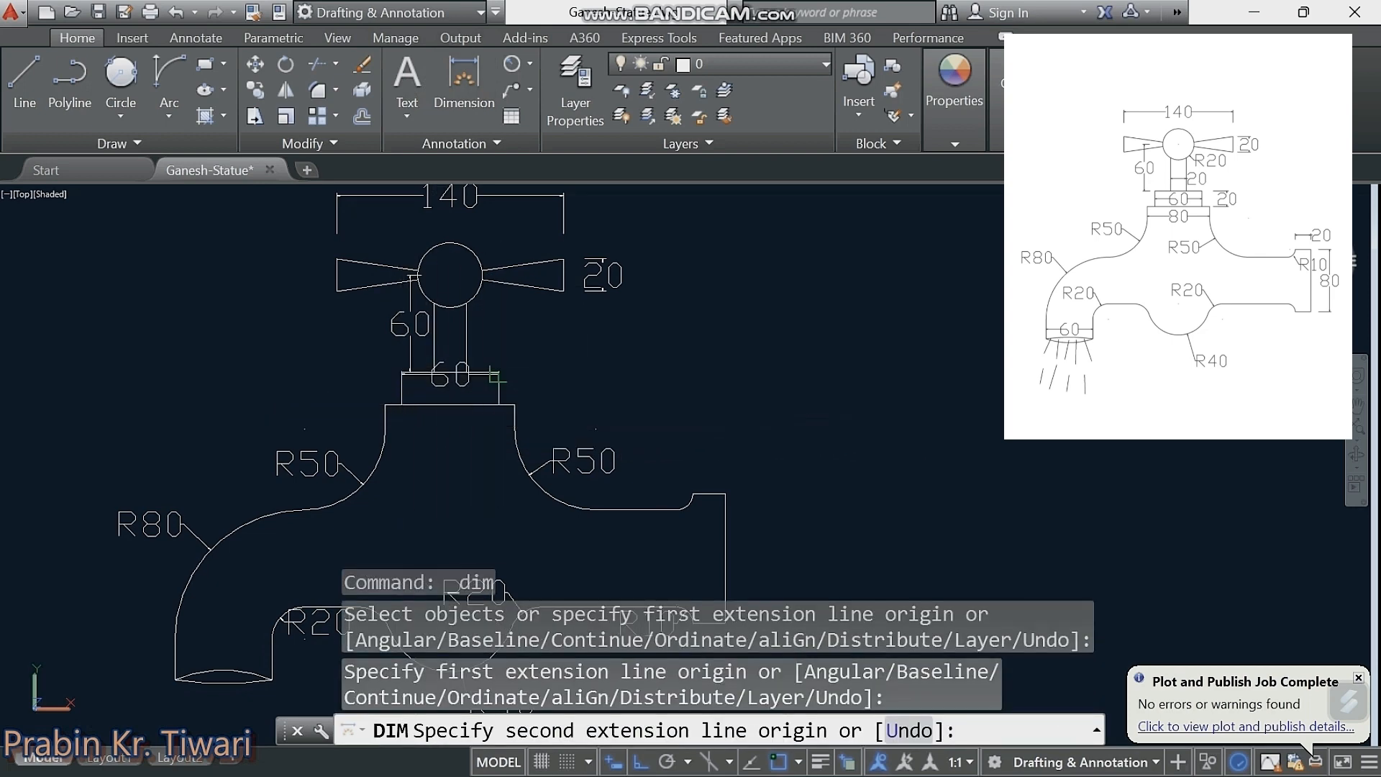
click(496, 378)
click(498, 388)
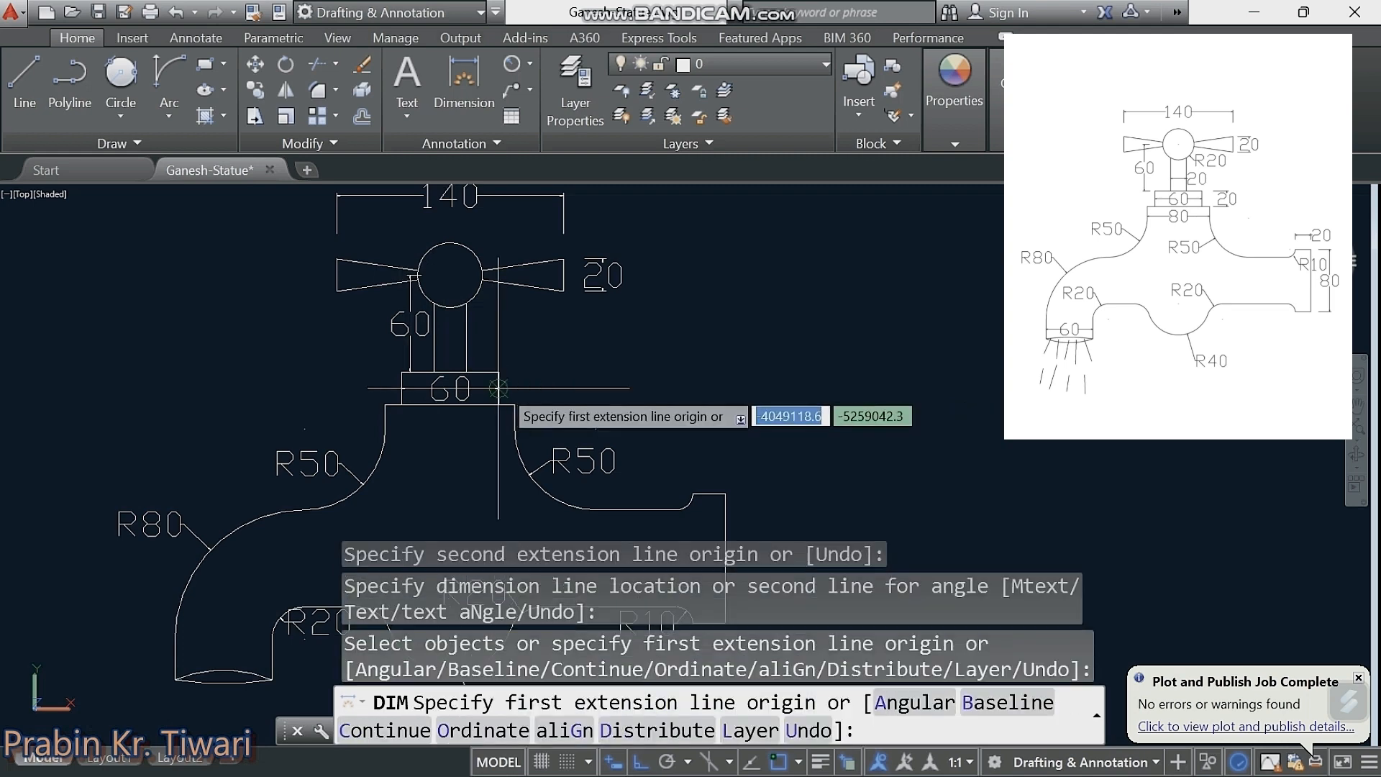
key(Escape)
Step: Add a horizontal dimension across the wider neck below the collar, with its dimension line just under the neck's top edge
click(464, 83)
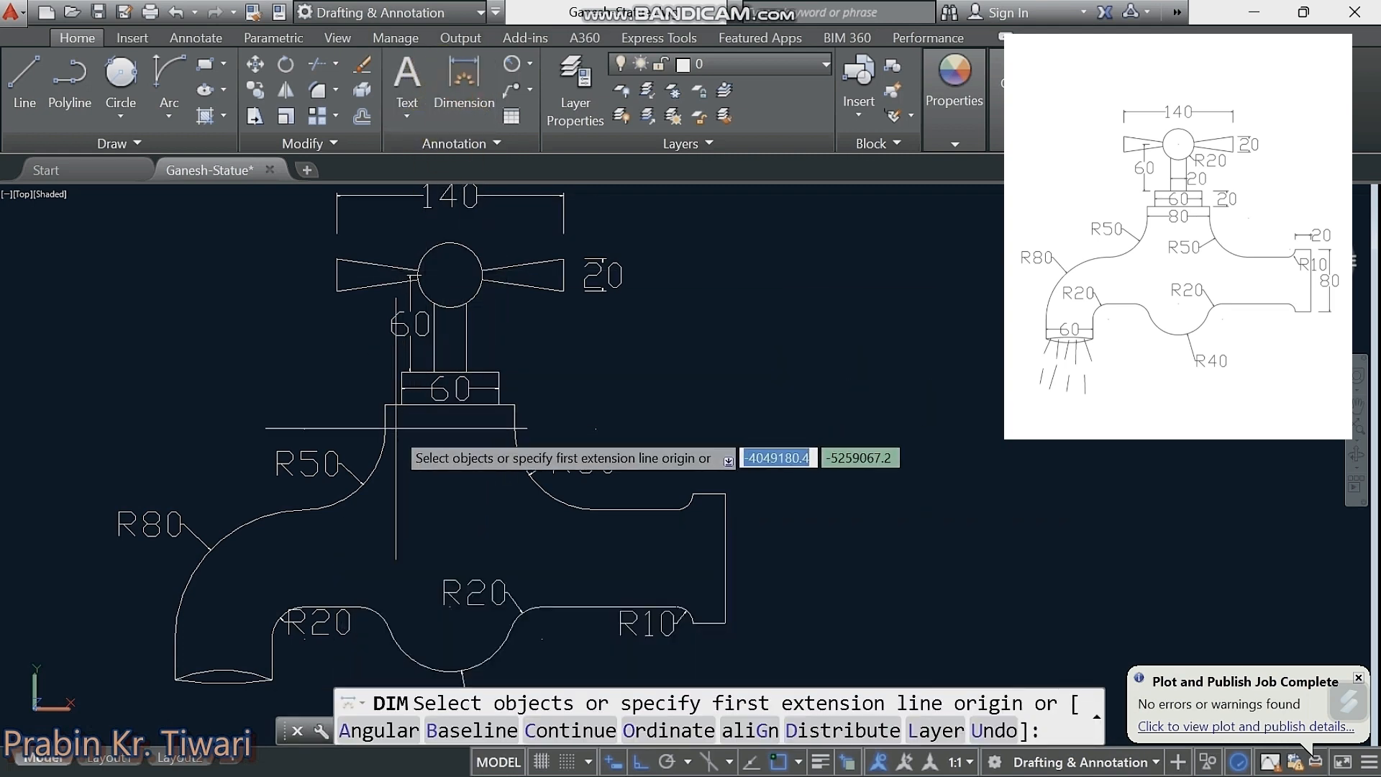
click(384, 404)
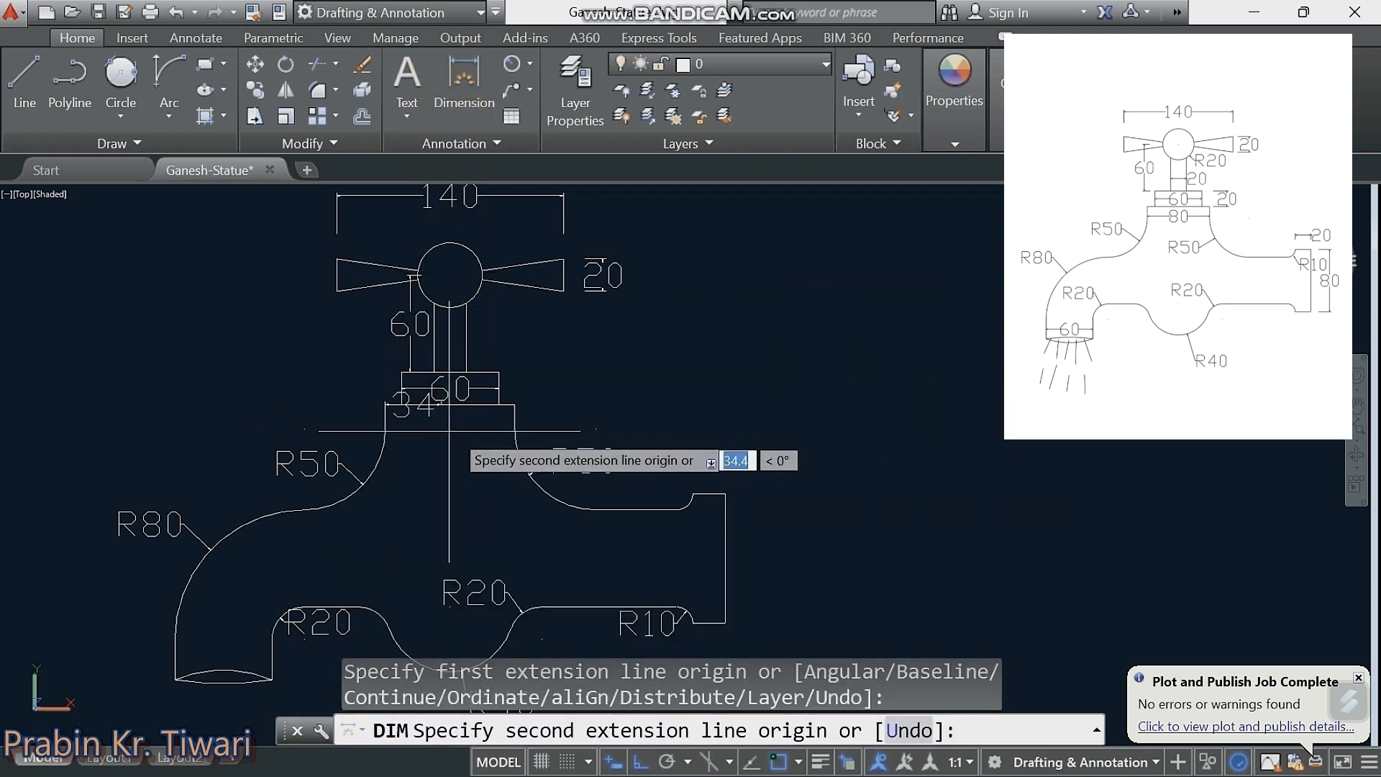
click(514, 404)
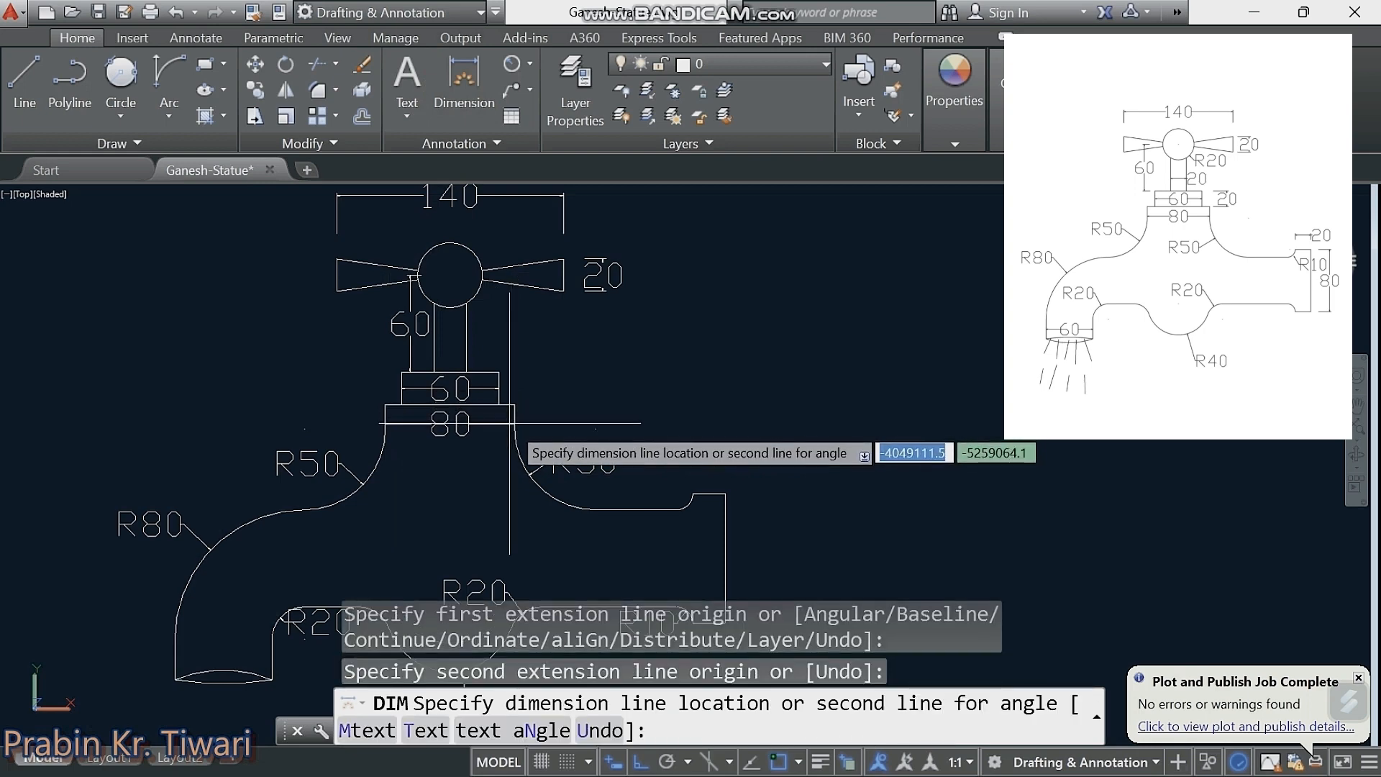
click(541, 417)
key(Escape)
key(Escape)
key(Escape)
key(Escape)
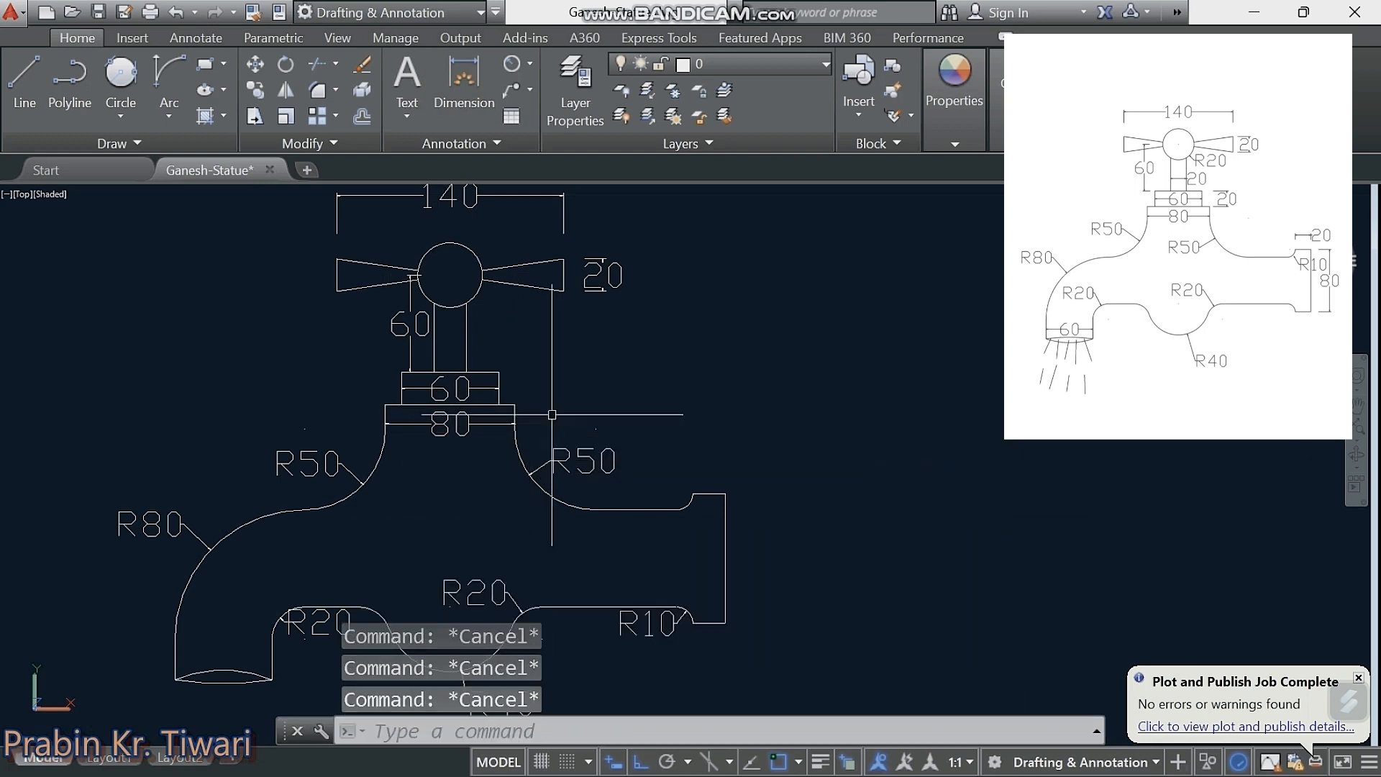
Step: Add a radius dimension to the handle's central circle, with its text at the circle's upper right
scroll(552, 414, down, 2)
middle_drag(550, 416, 519, 381)
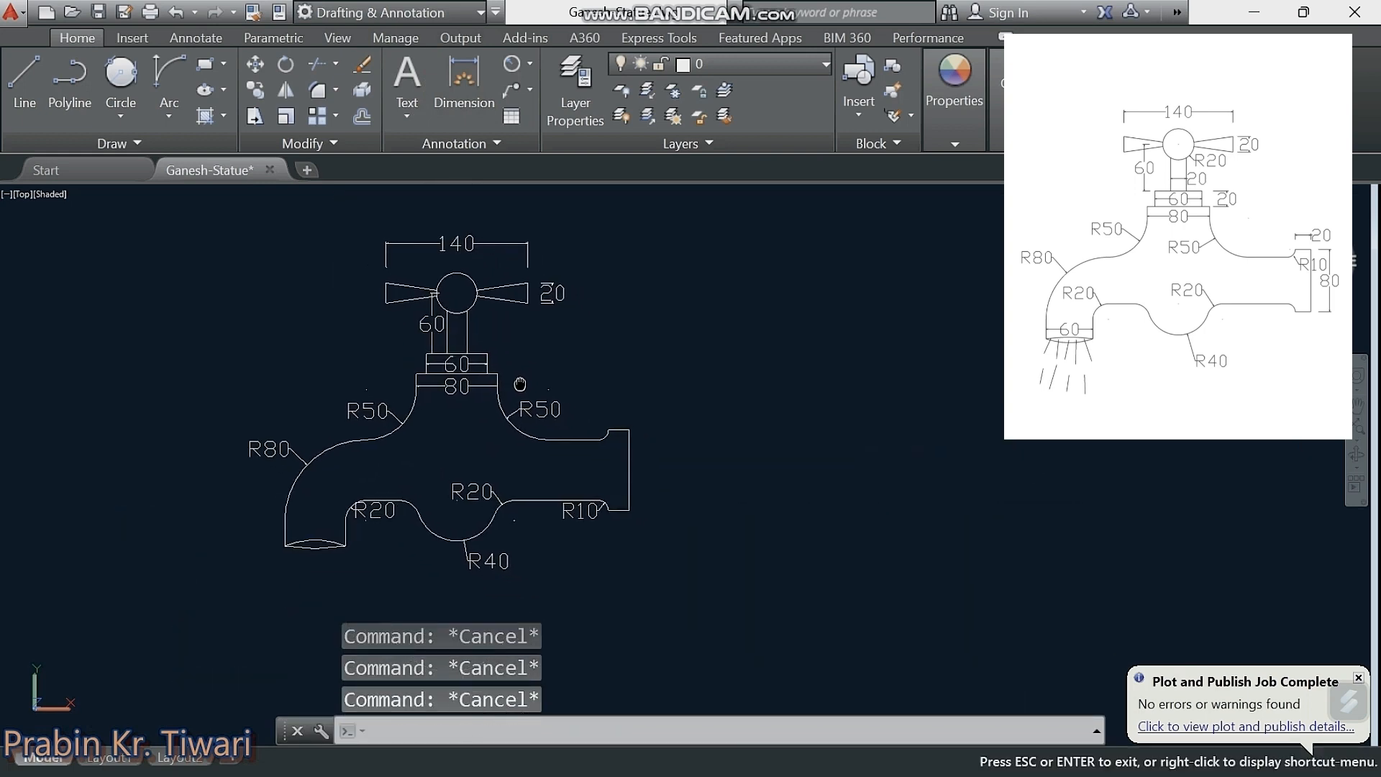
click(507, 176)
click(515, 74)
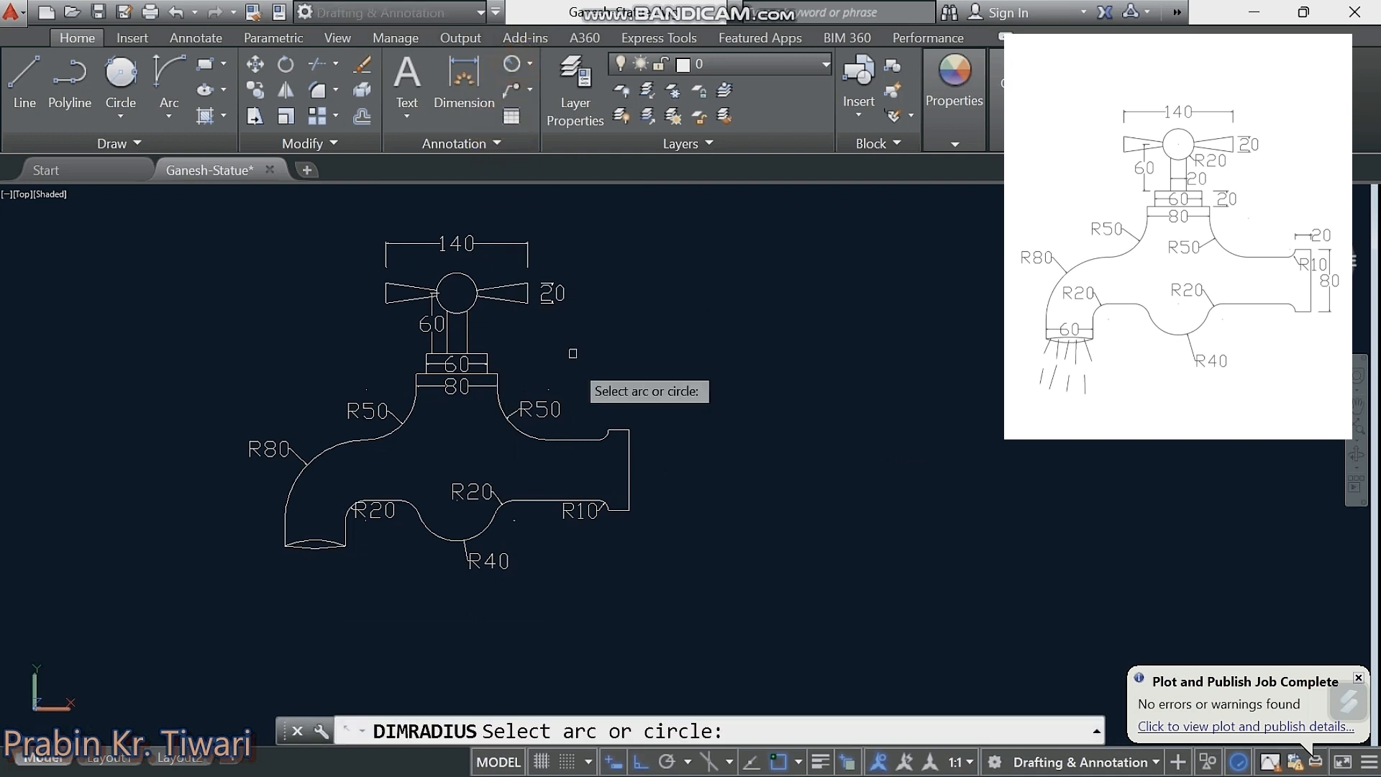
scroll(480, 284, up, 3)
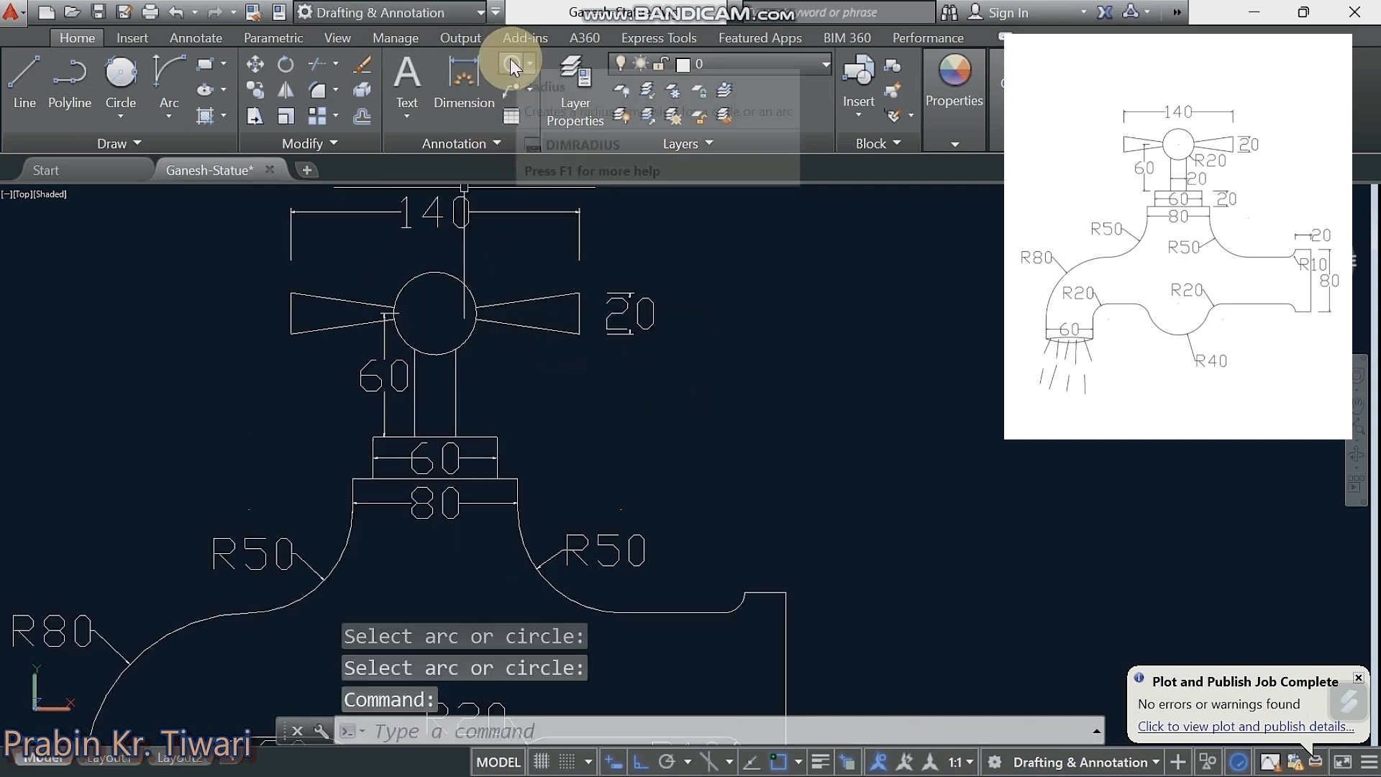
click(458, 284)
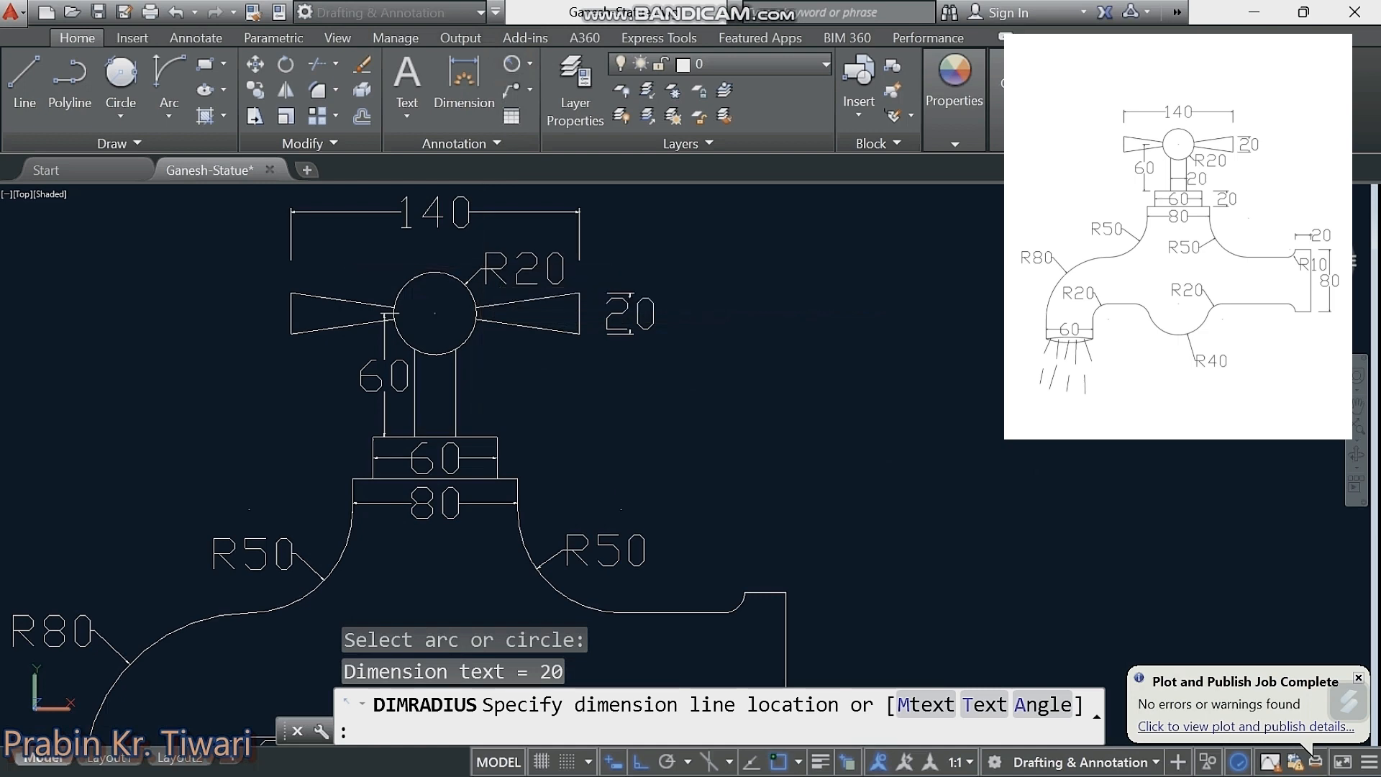
click(481, 269)
scroll(507, 432, down, 2)
Step: Add a horizontal dimension above the top edge of the inlet flange at the tap's right end
click(462, 84)
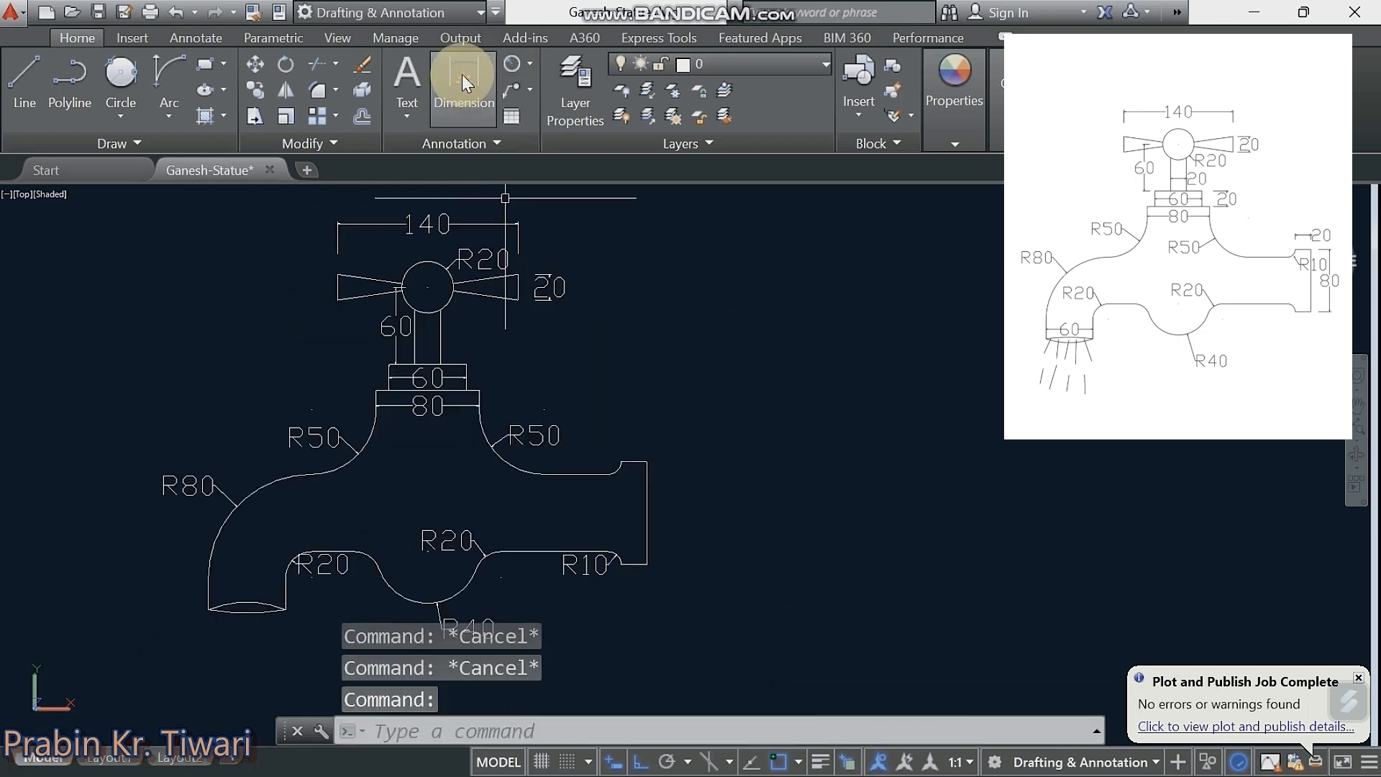
key(Return)
click(619, 463)
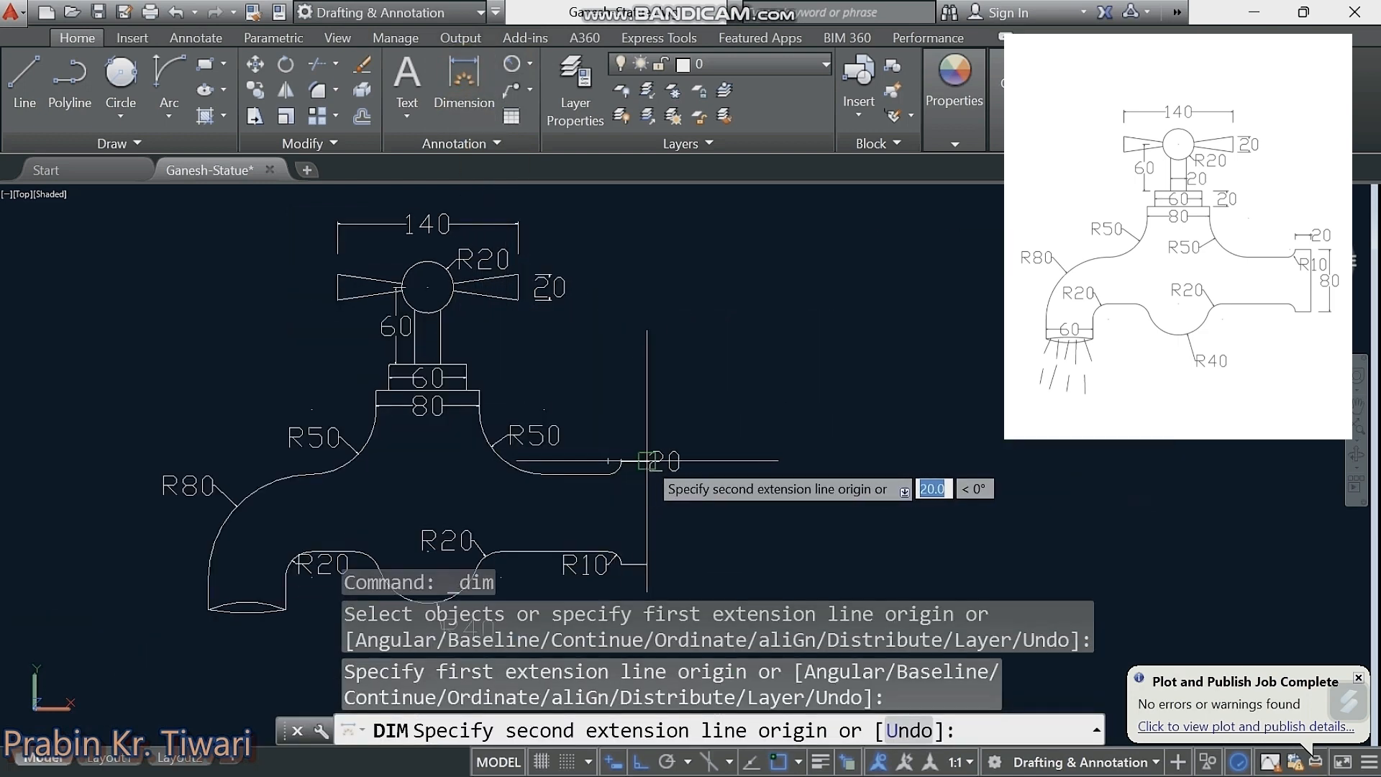
click(647, 460)
click(647, 460)
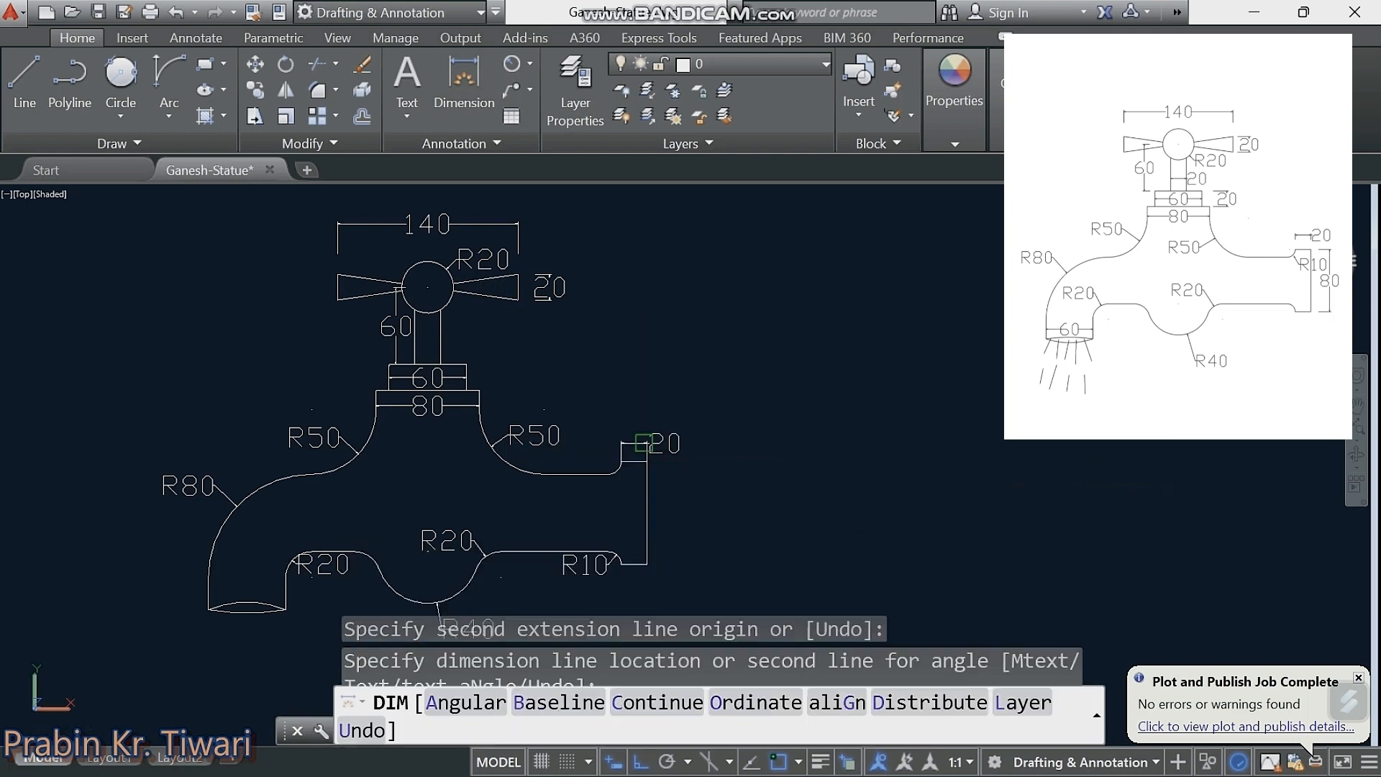
key(Escape)
Step: Move the inlet flange's width dimension slightly upward, away from the flange
click(647, 461)
right_click(737, 432)
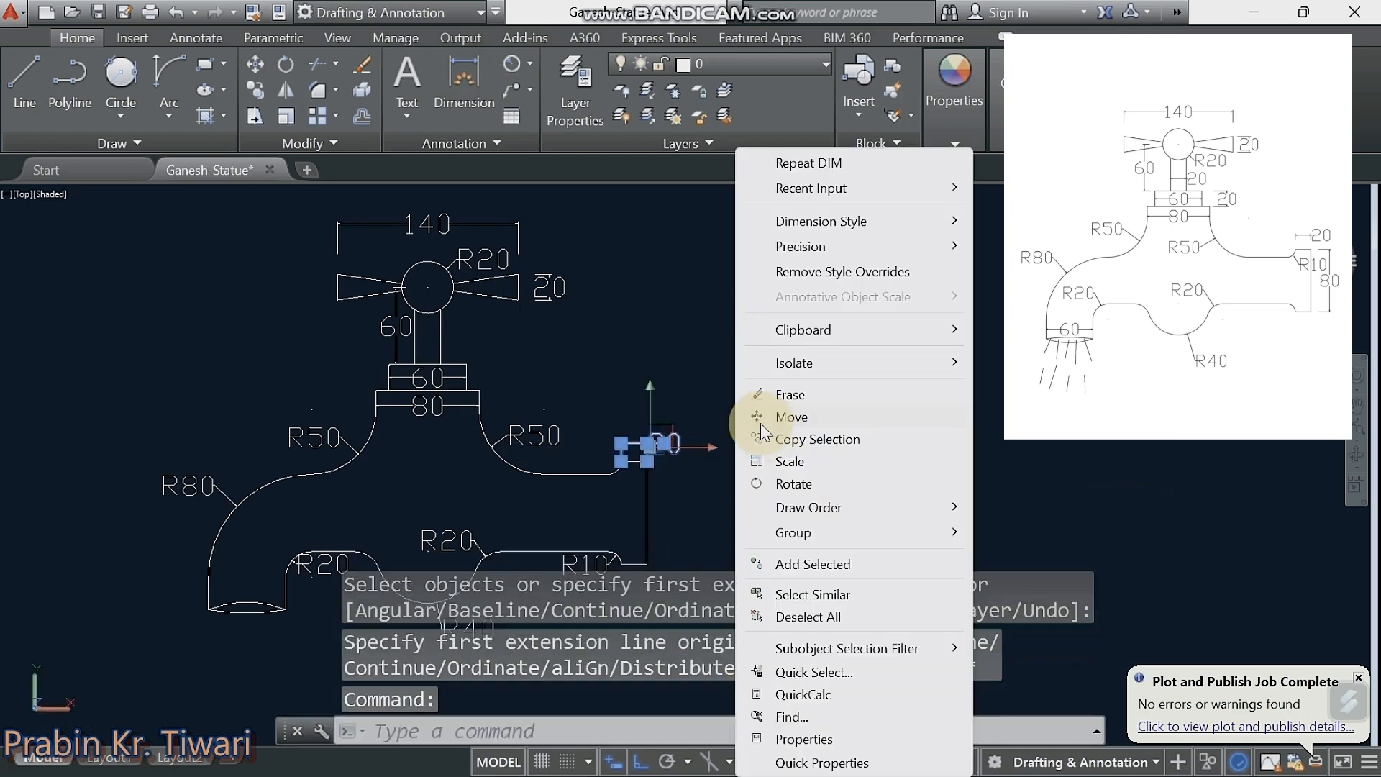
click(791, 423)
click(779, 450)
click(779, 437)
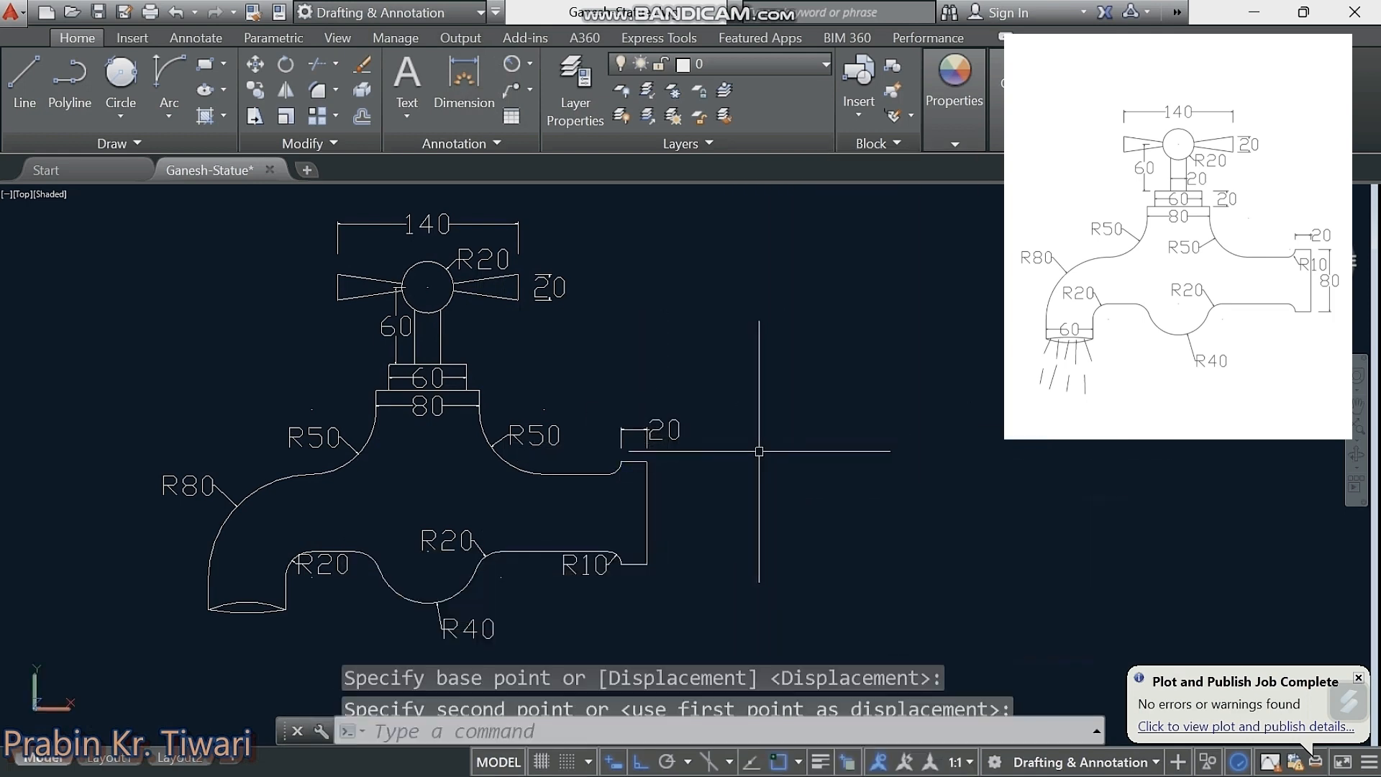
Step: Add a vertical dimension along the inlet flange's outer edge, from its lower corner to its upper corner
middle_drag(731, 478, 699, 444)
click(480, 99)
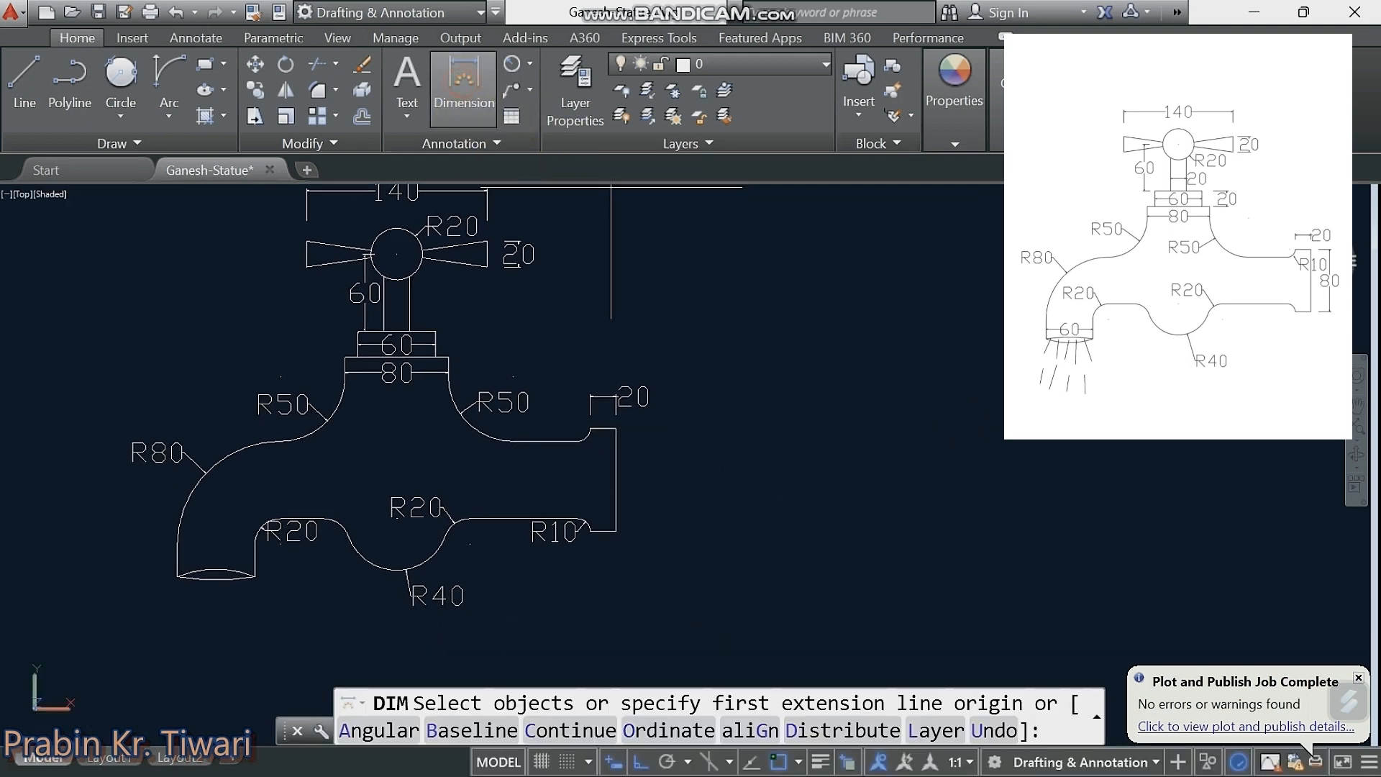
click(617, 530)
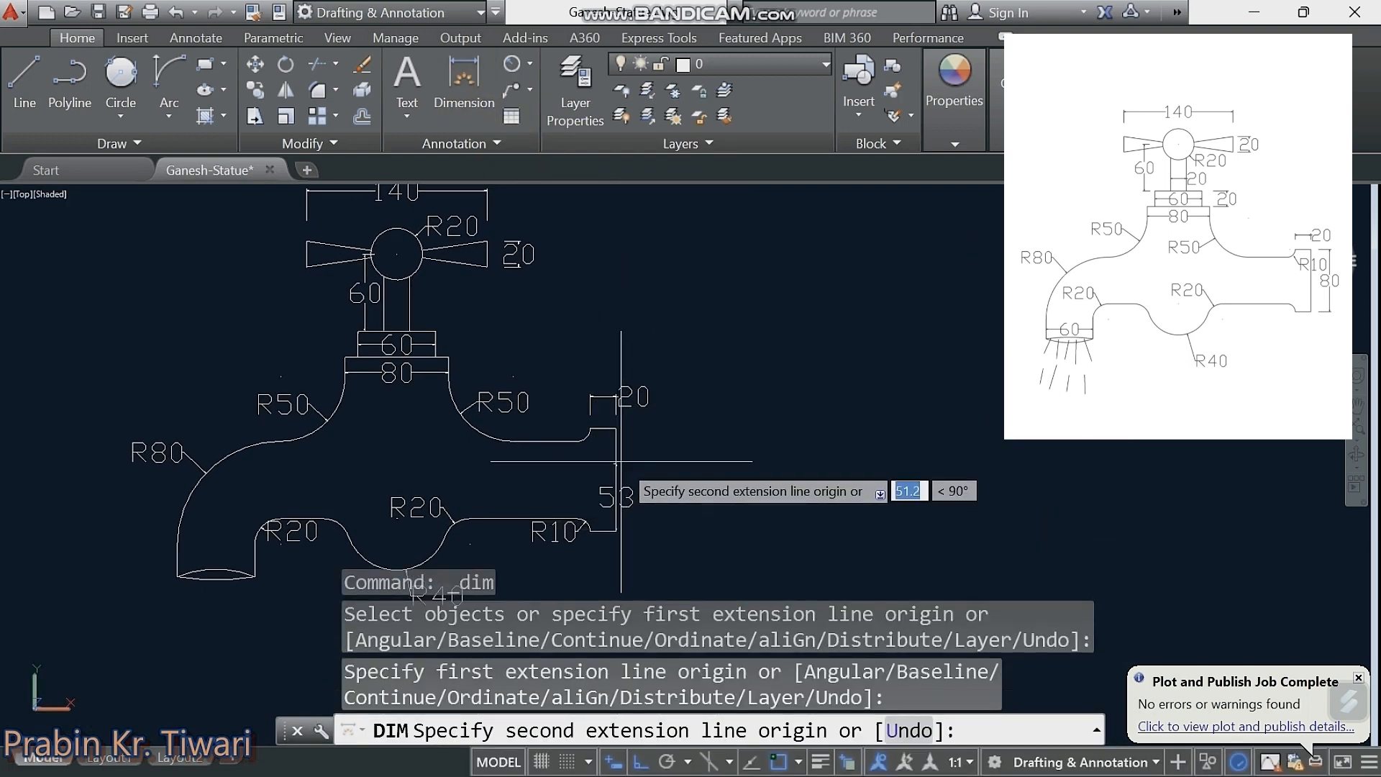
click(616, 427)
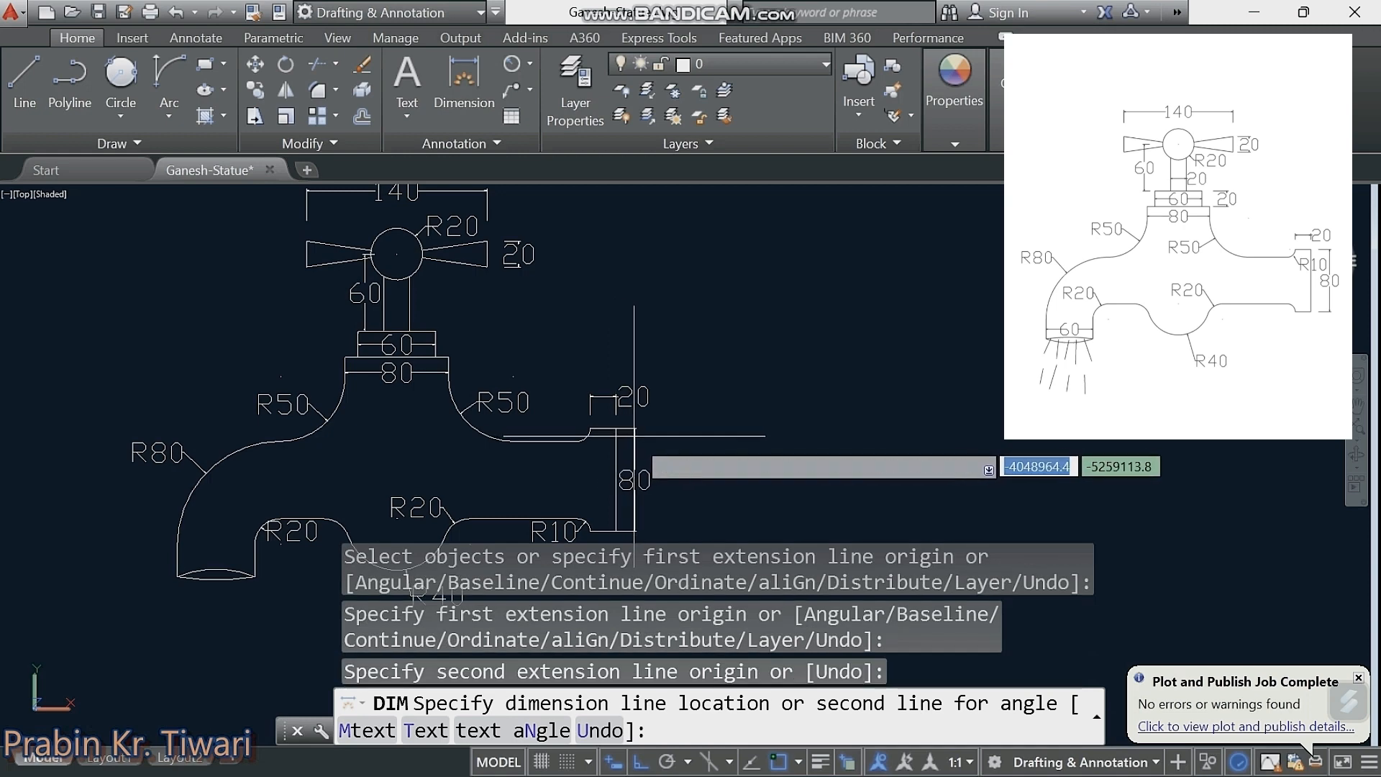
click(636, 460)
key(Escape)
click(635, 478)
right_click(687, 453)
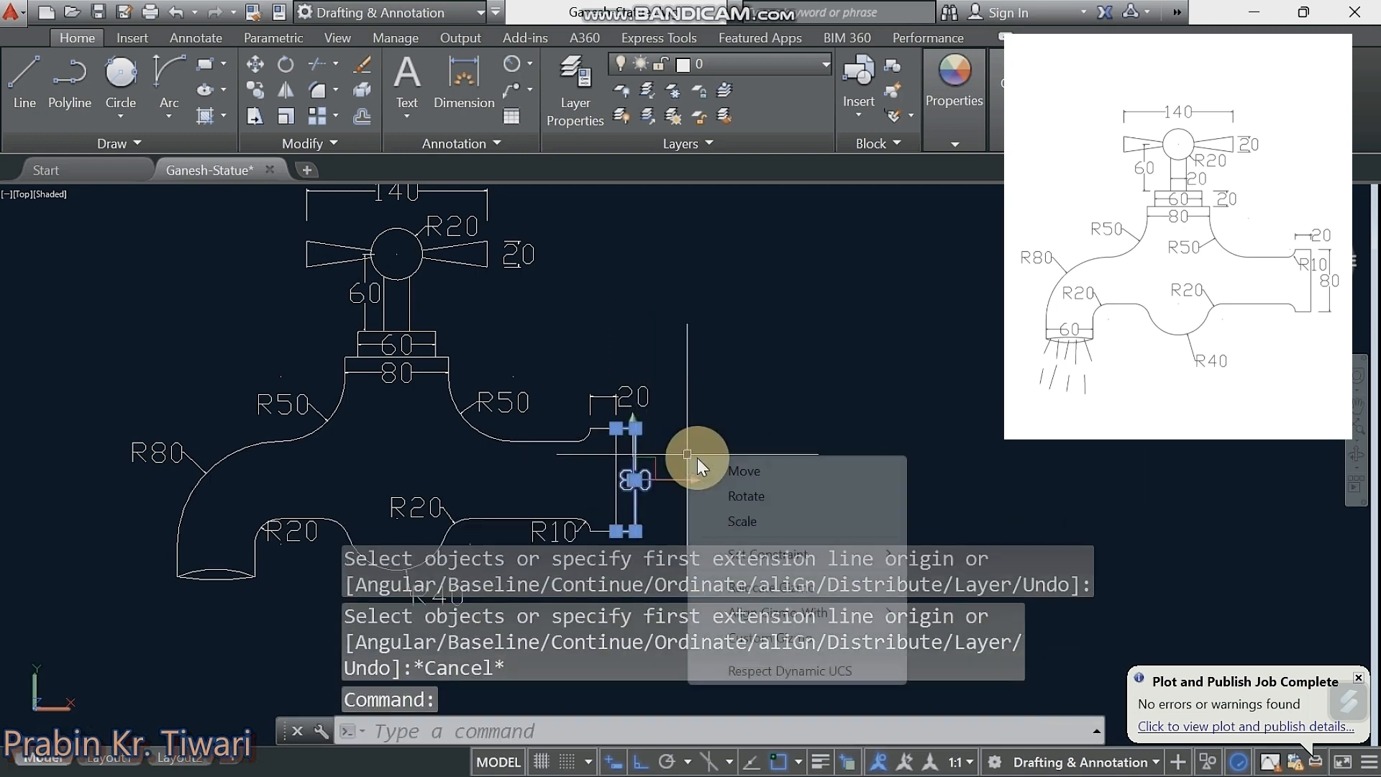
click(746, 471)
click(754, 462)
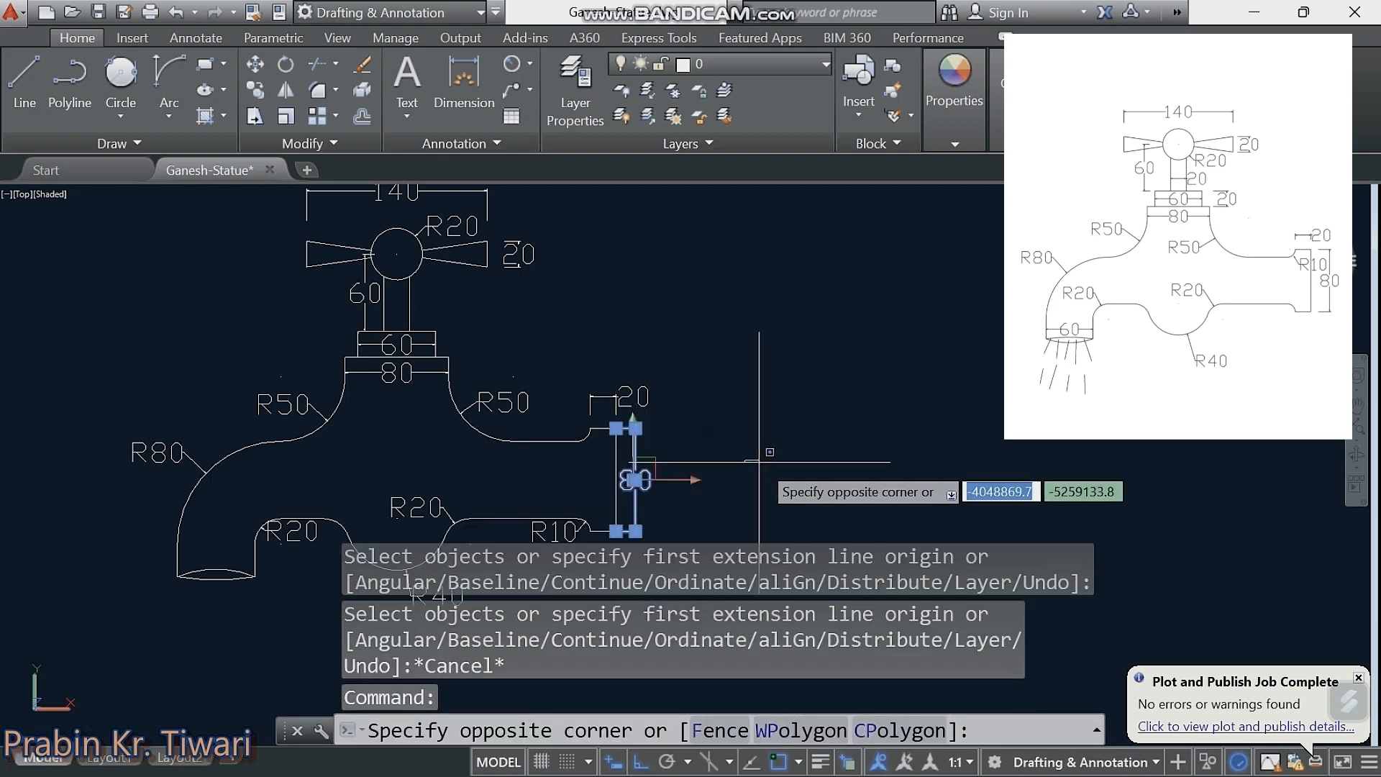
key(Escape)
key(Escape)
key(Escape)
key(Escape)
Step: Move the inlet flange's height dimension slightly outward to the right, clear of the flange
click(642, 444)
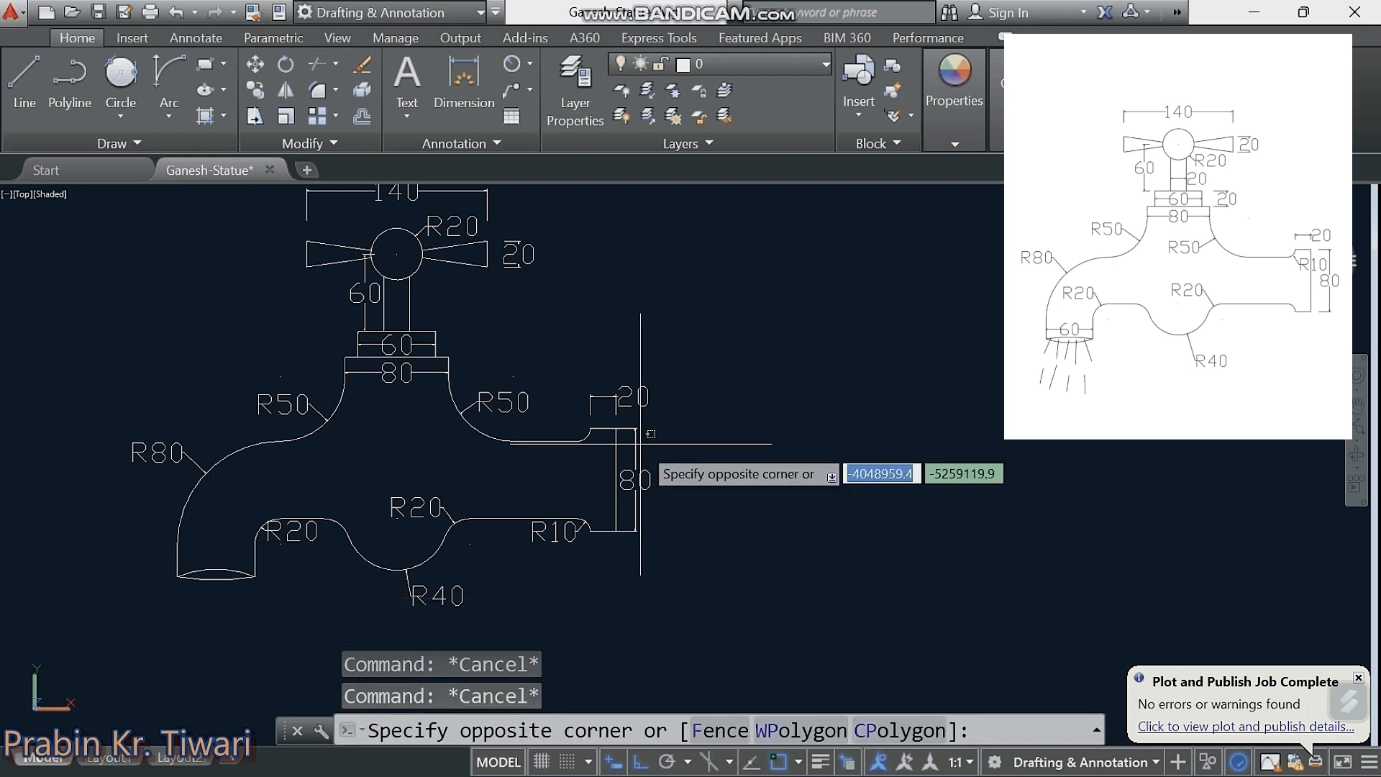
click(625, 473)
right_click(705, 471)
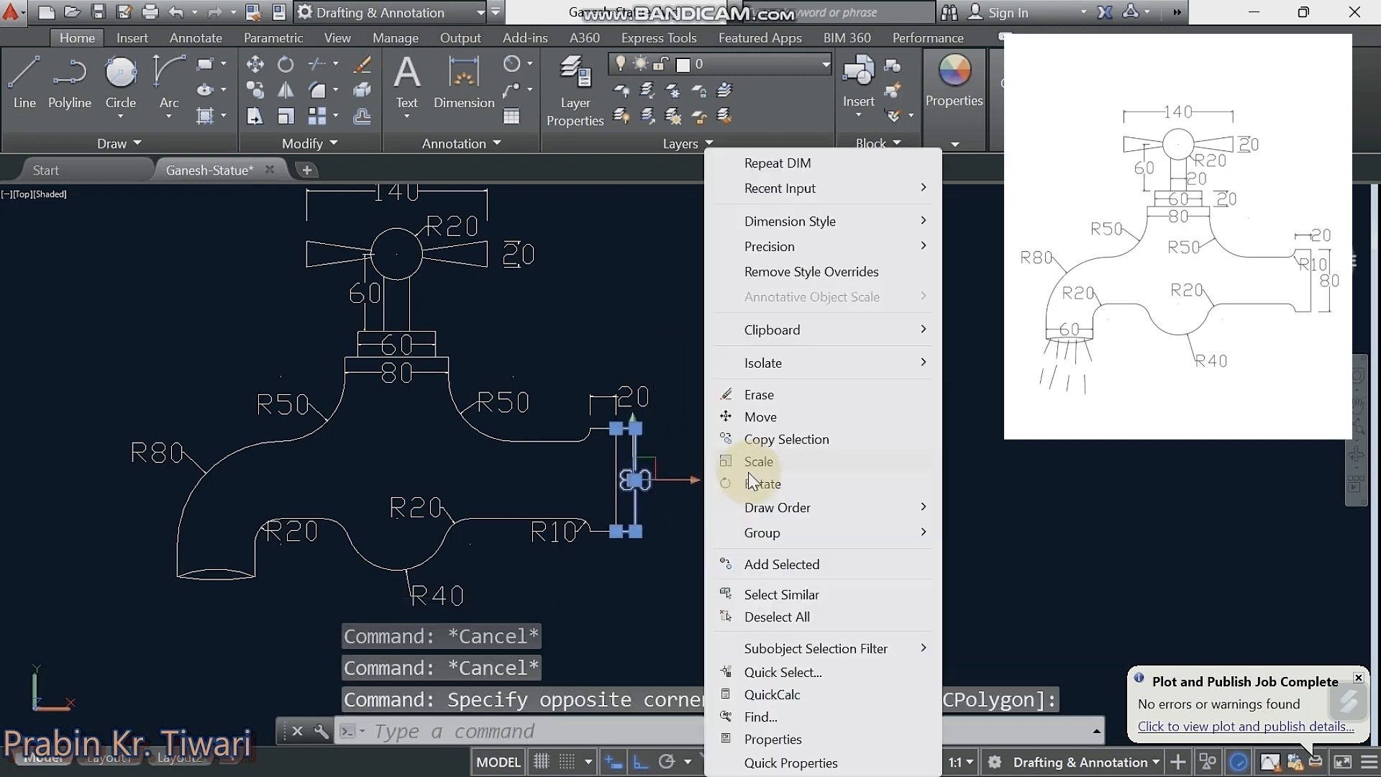
click(774, 420)
click(755, 468)
click(773, 468)
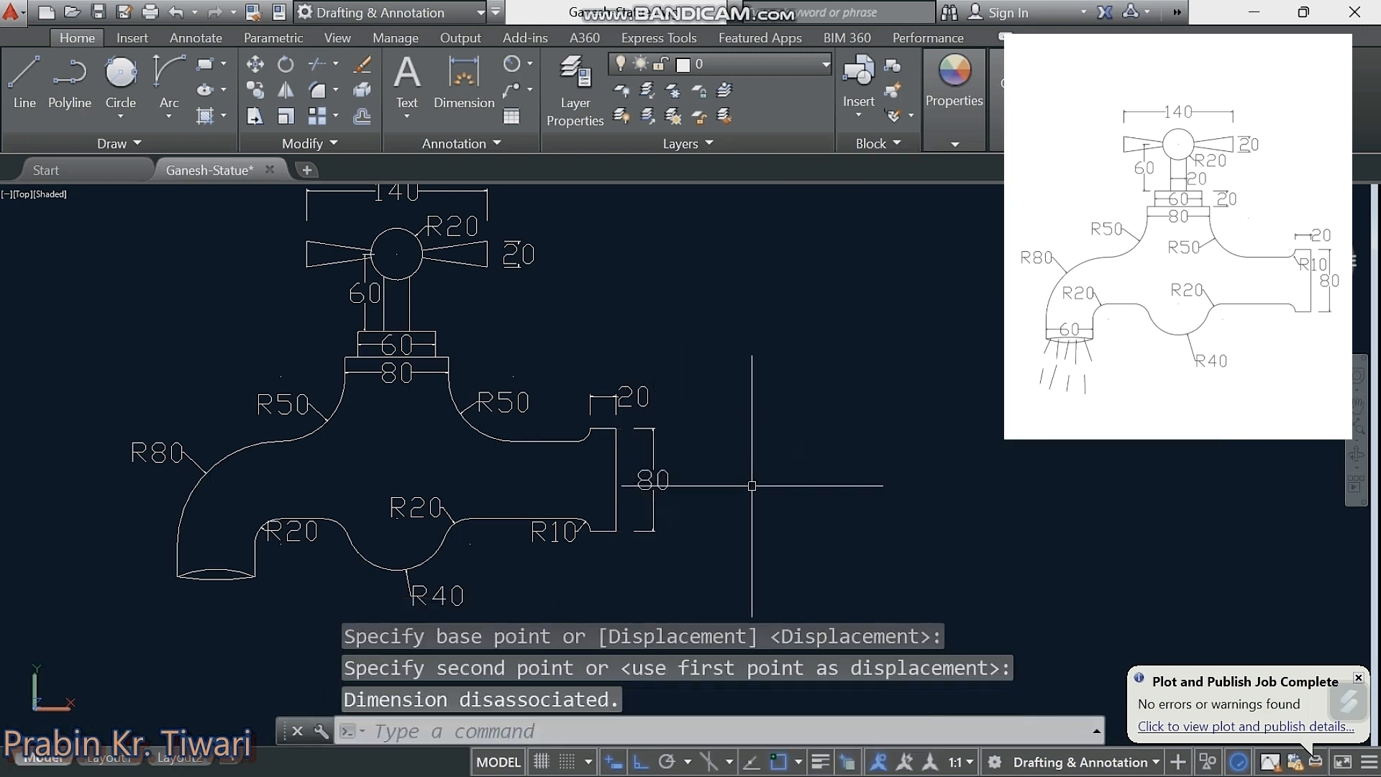
Step: Add a horizontal dimension across the spout's mouth, with its dimension line just above the mouth inside the spout
scroll(752, 485, down, 4)
middle_drag(751, 486, 818, 473)
scroll(818, 474, up, 3)
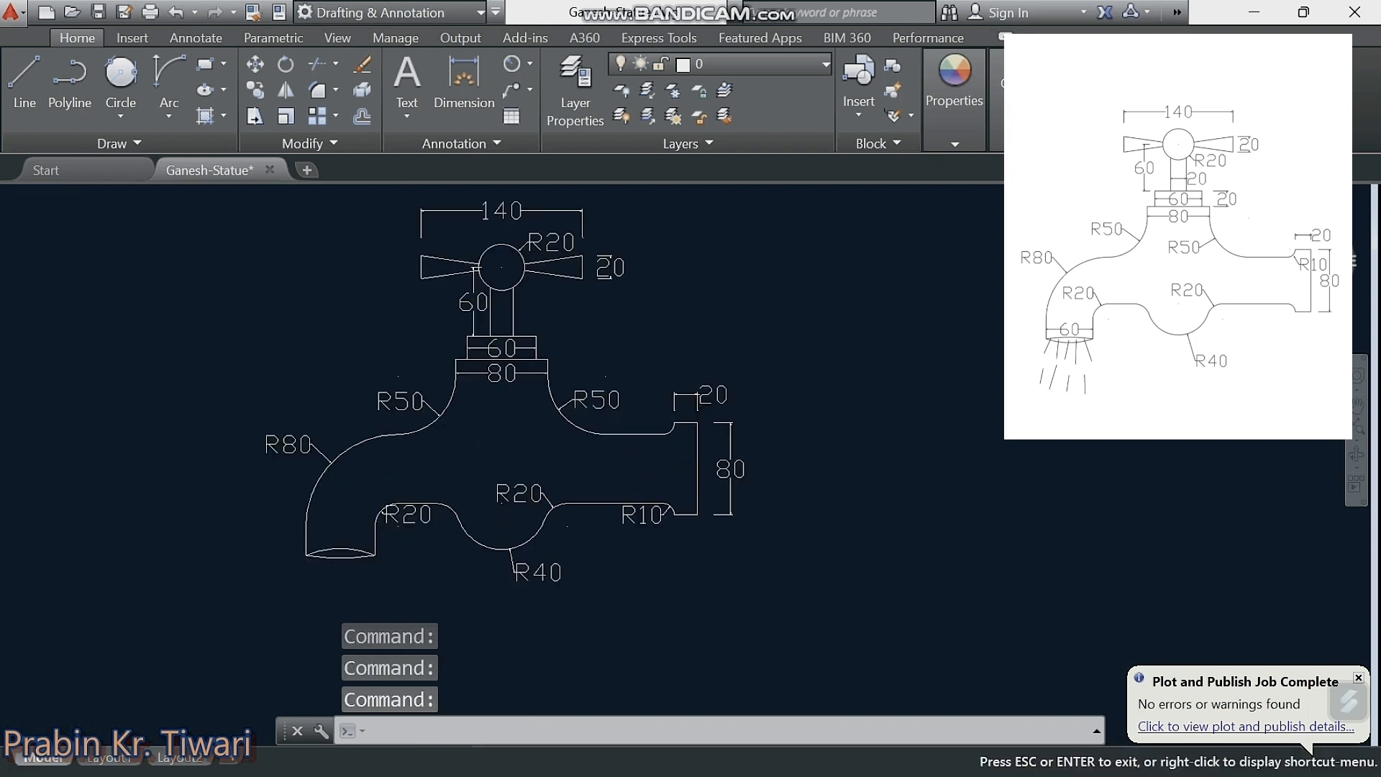
click(464, 101)
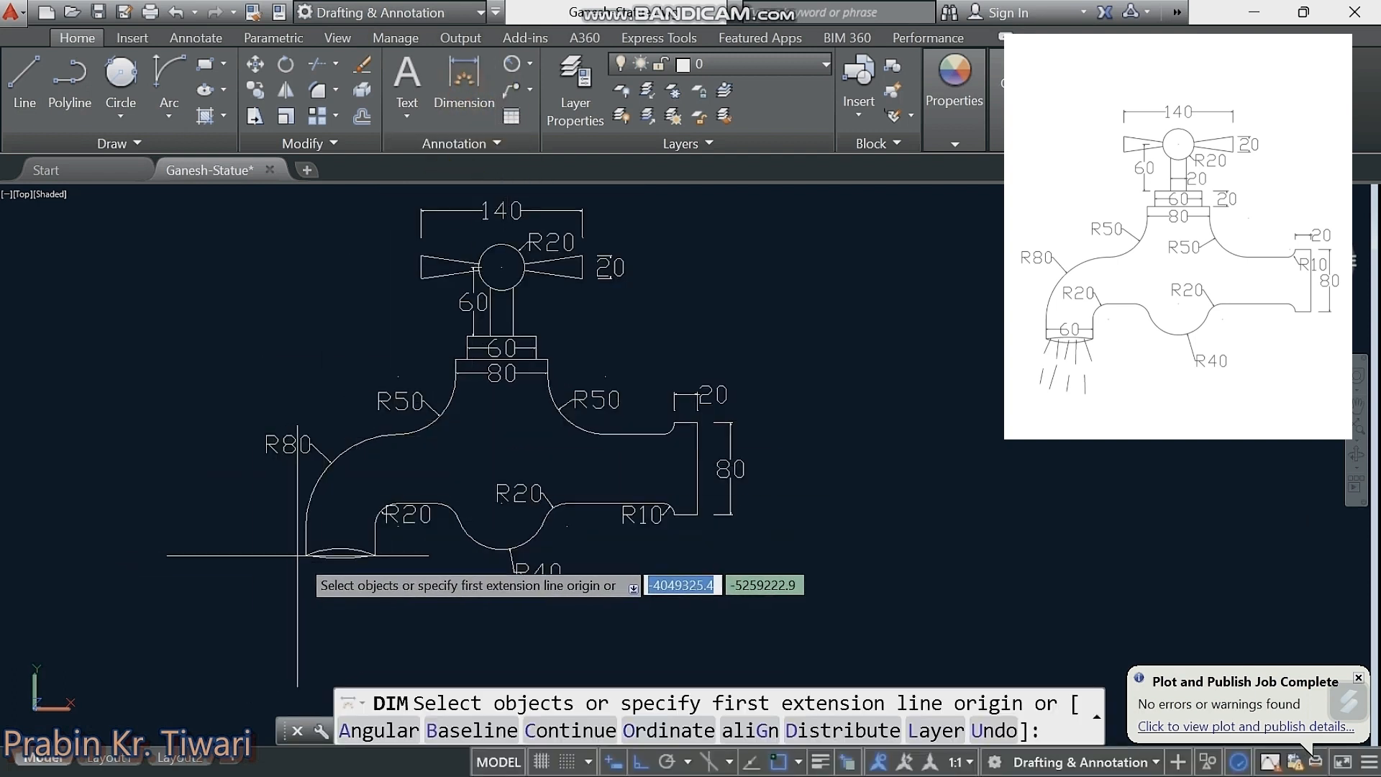
key(Return)
click(307, 554)
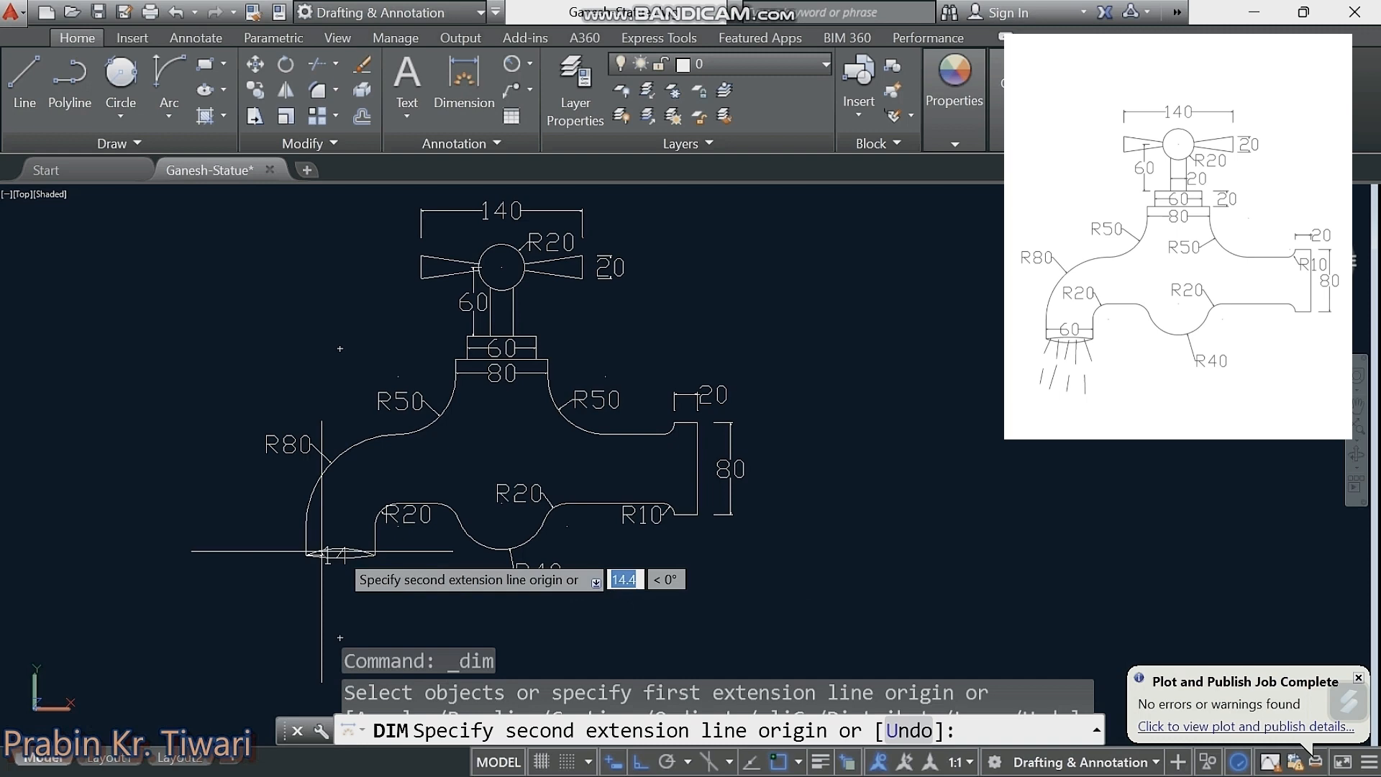
click(374, 554)
click(375, 534)
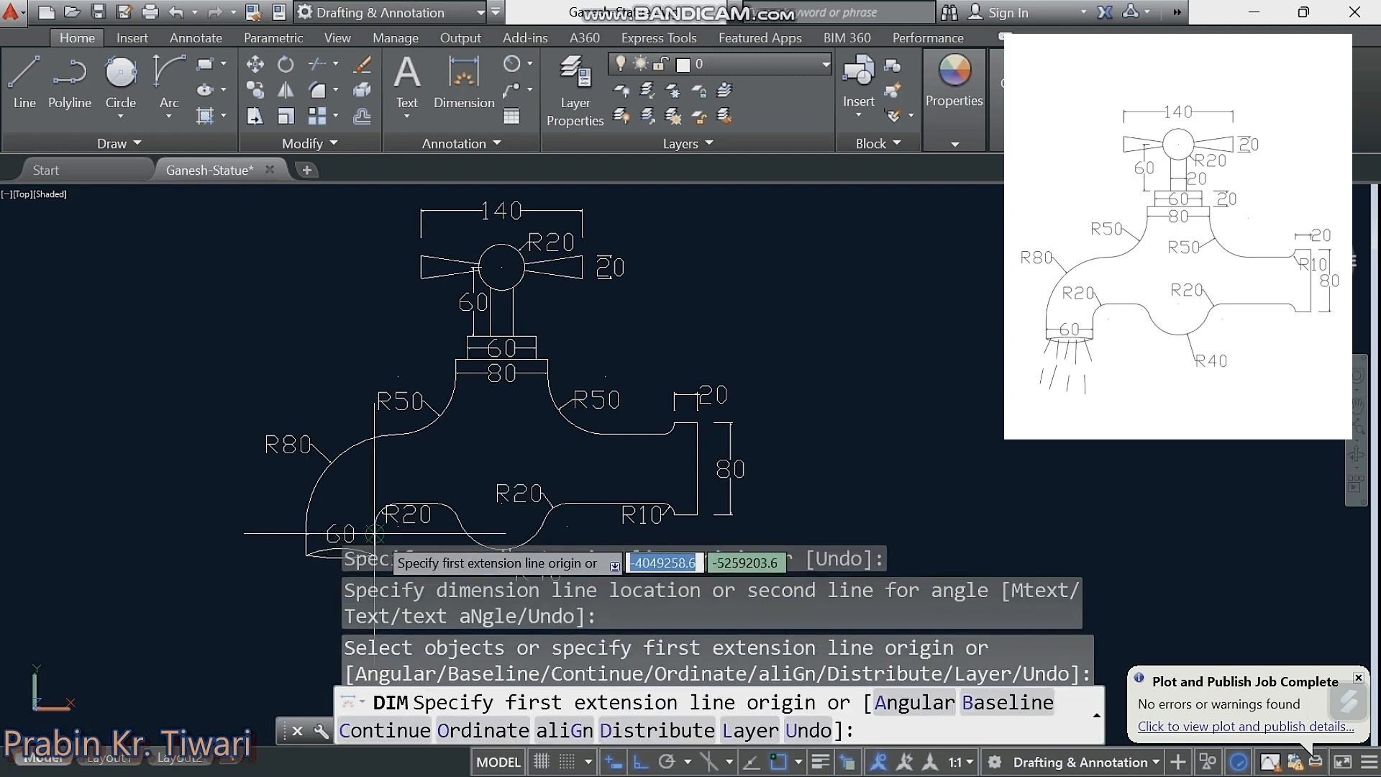
Step: With Ortho off, draw a short water line about 23 units long from the left part of the spout's mouth, slanting down to the left
click(629, 755)
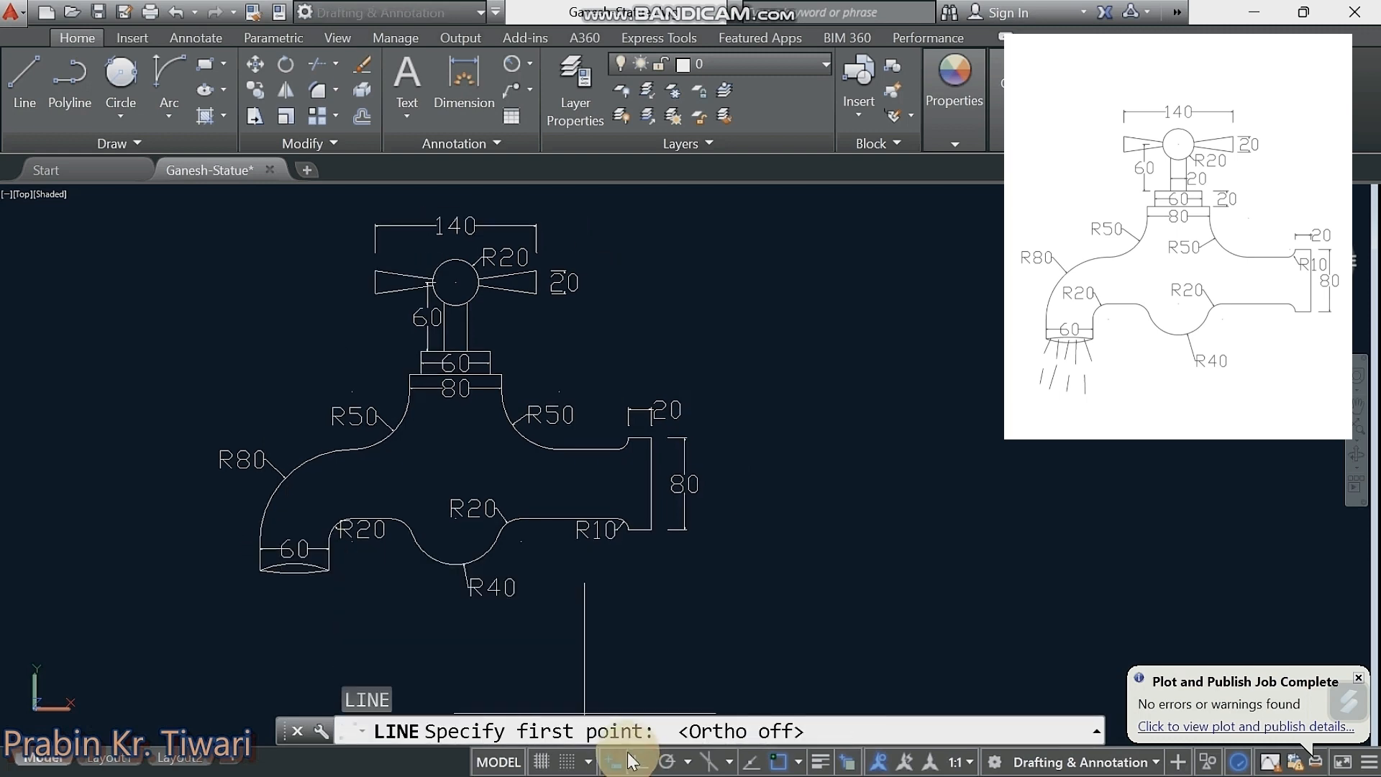
middle_drag(360, 624, 356, 594)
key(Escape)
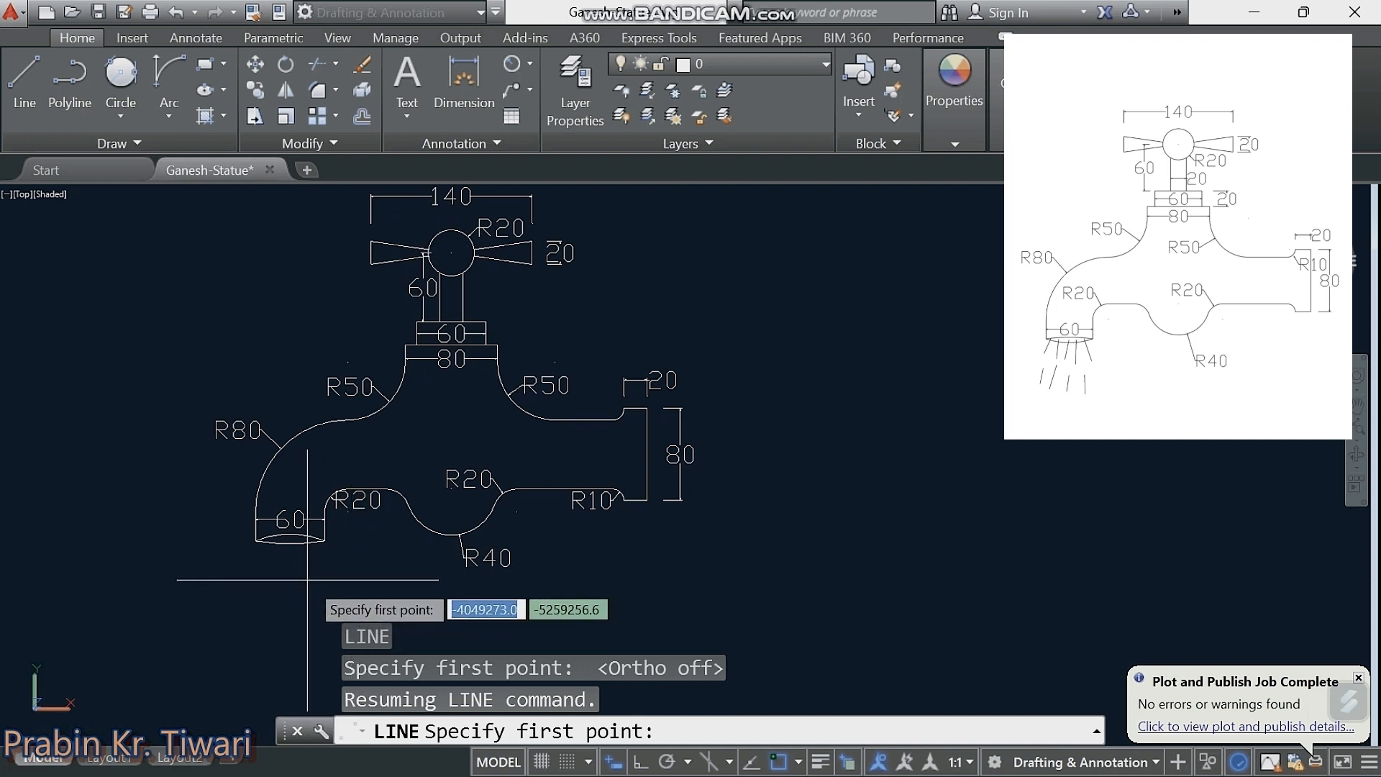
click(275, 534)
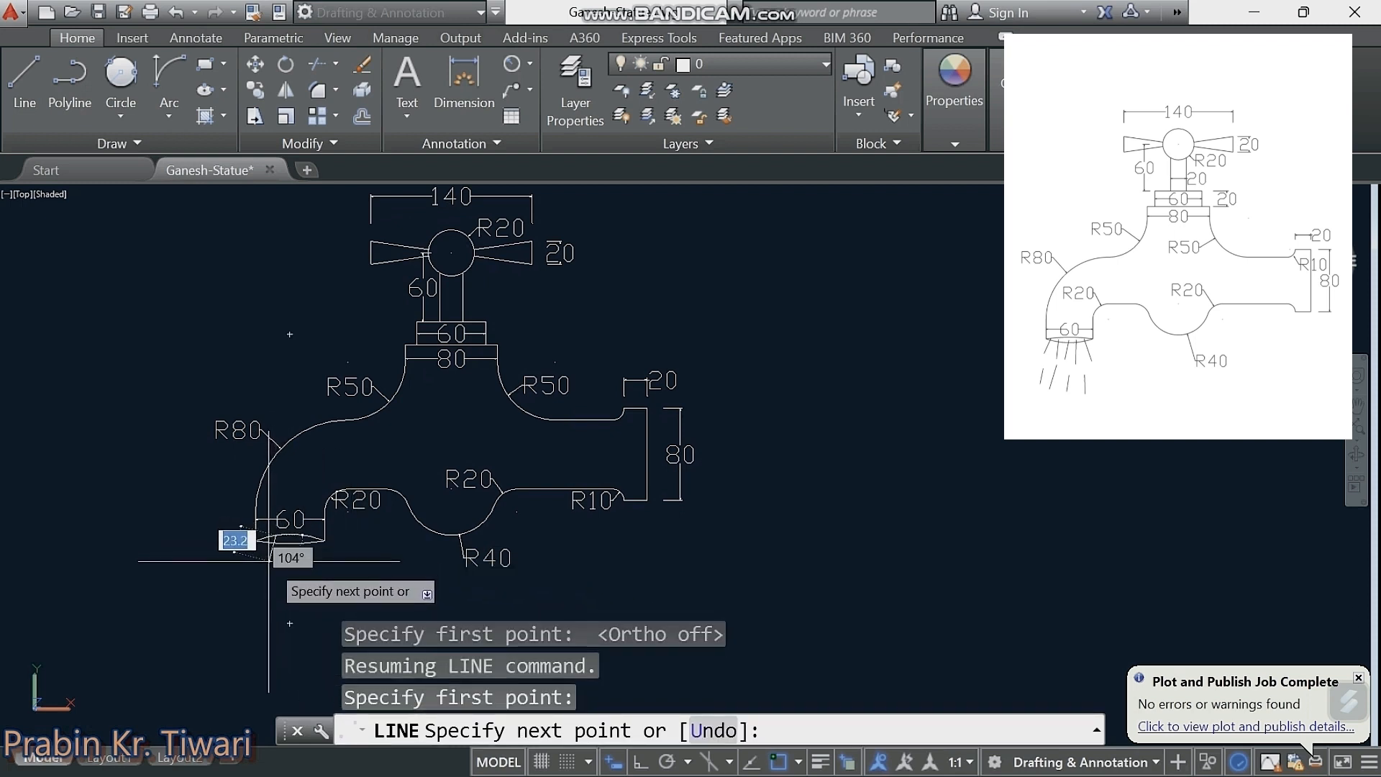
key(Escape)
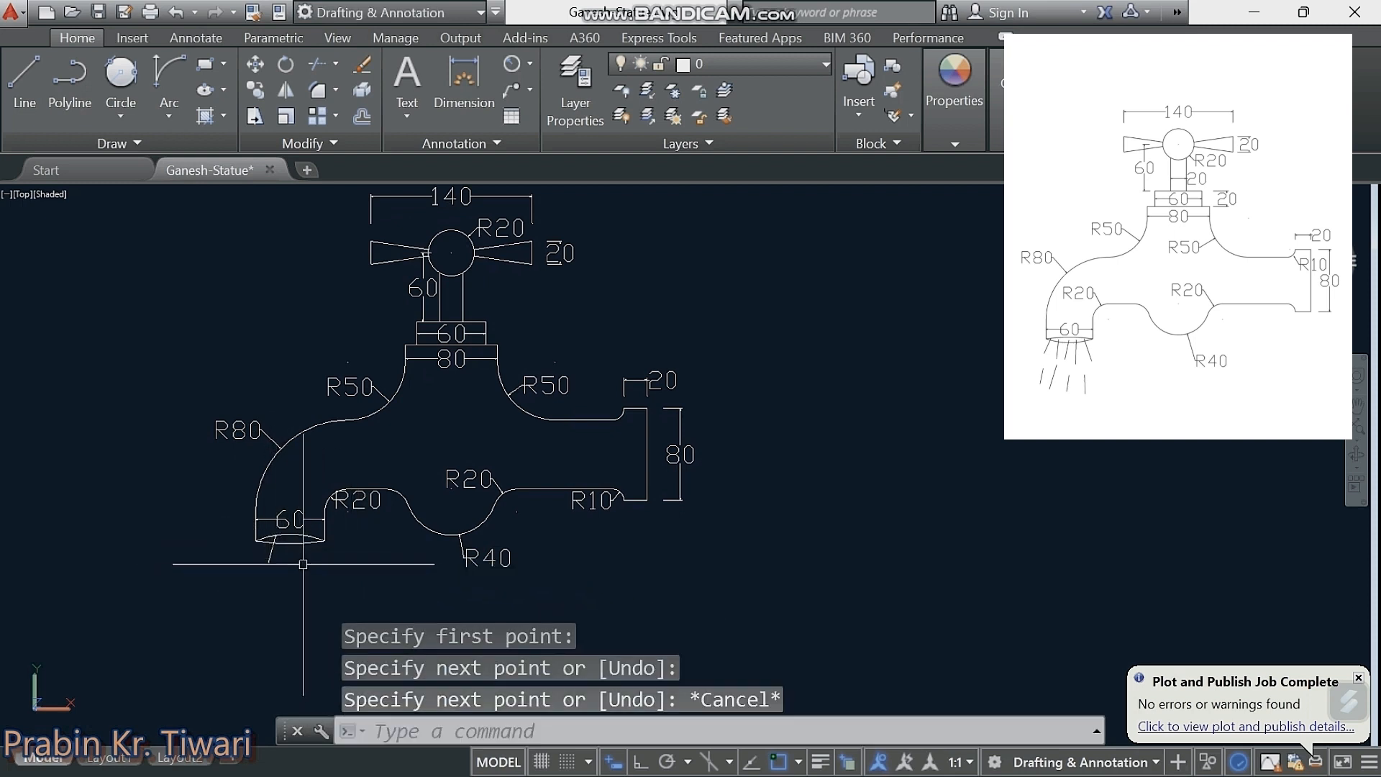
Step: Draw a short, nearly vertical water line downward from the middle of the spout's mouth
key(Return)
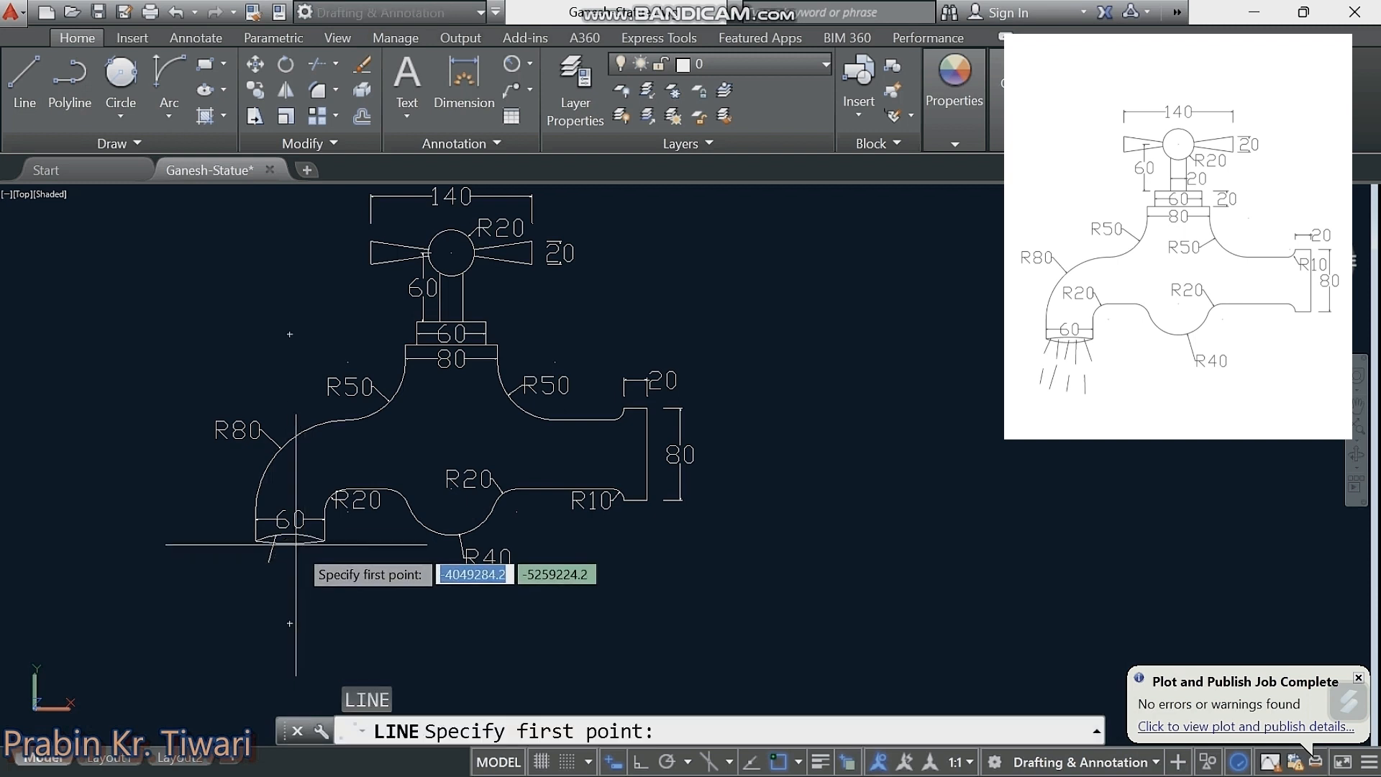
scroll(295, 544, up, 2)
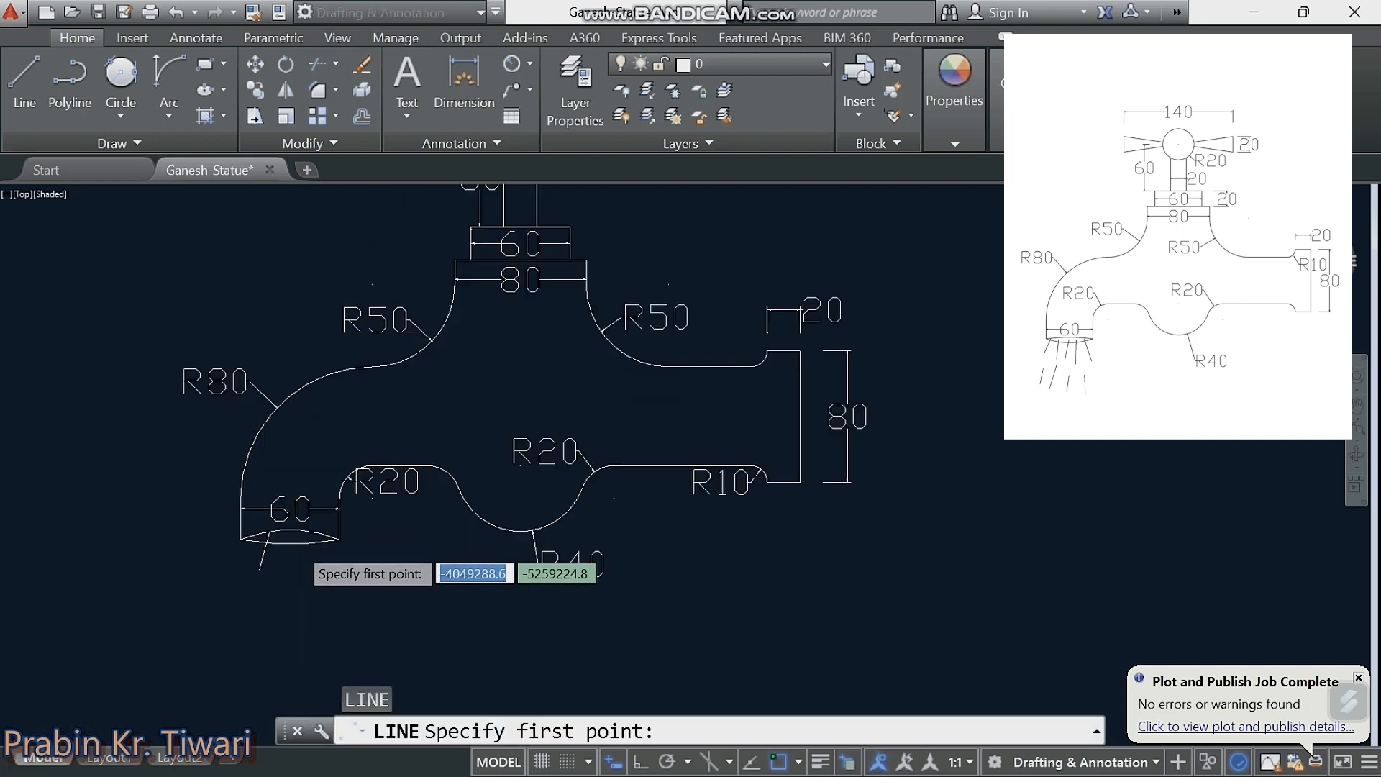
click(289, 545)
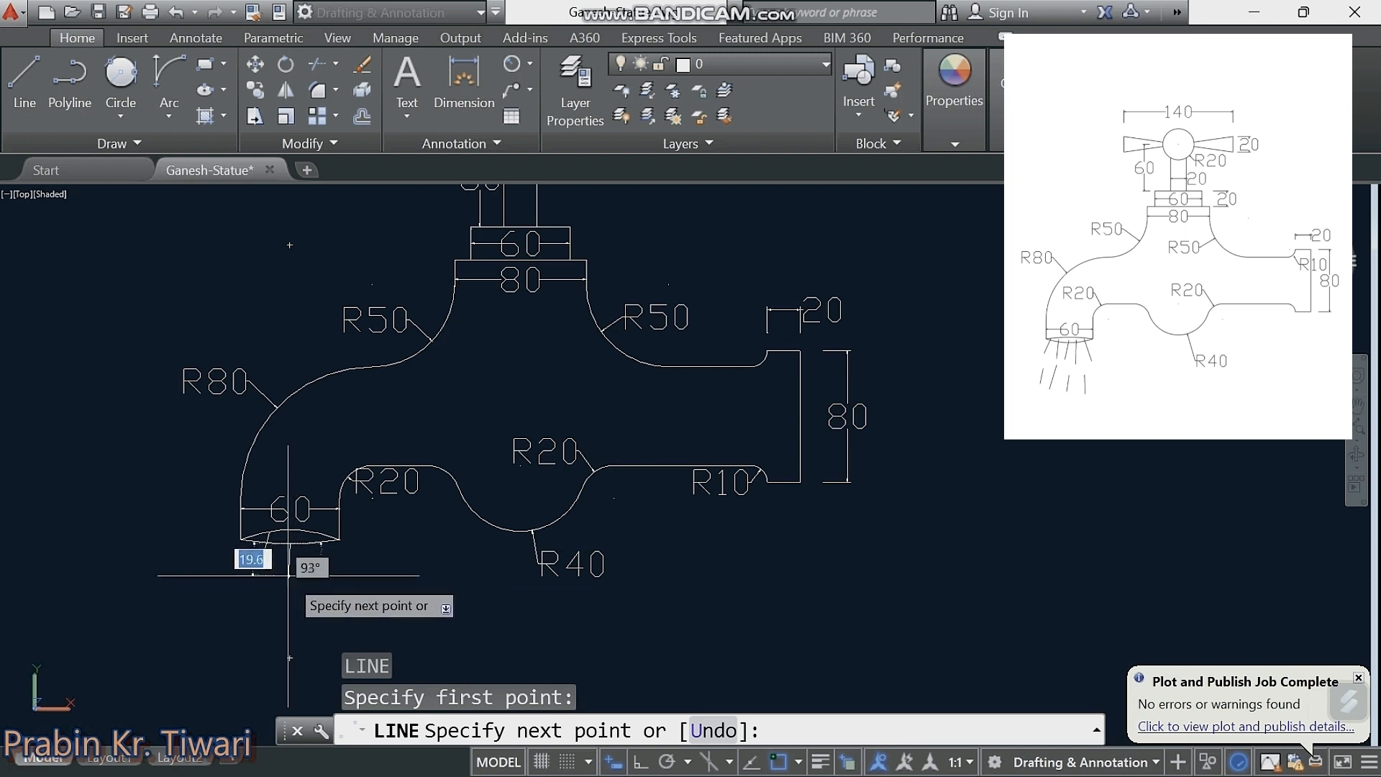
click(290, 581)
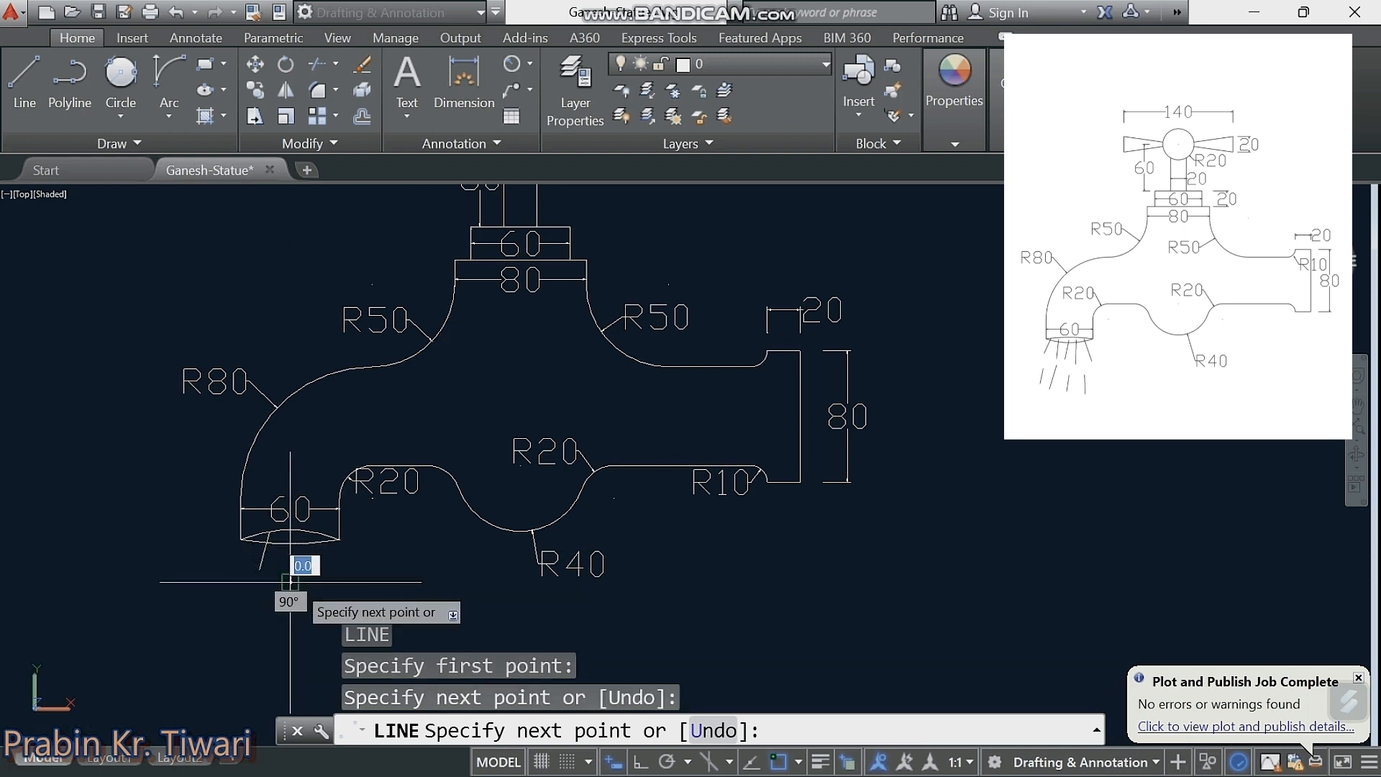
key(Escape)
Step: Draw a third short water line from the right part of the spout's mouth, slanting slightly down to the right
text(l)
key(Return)
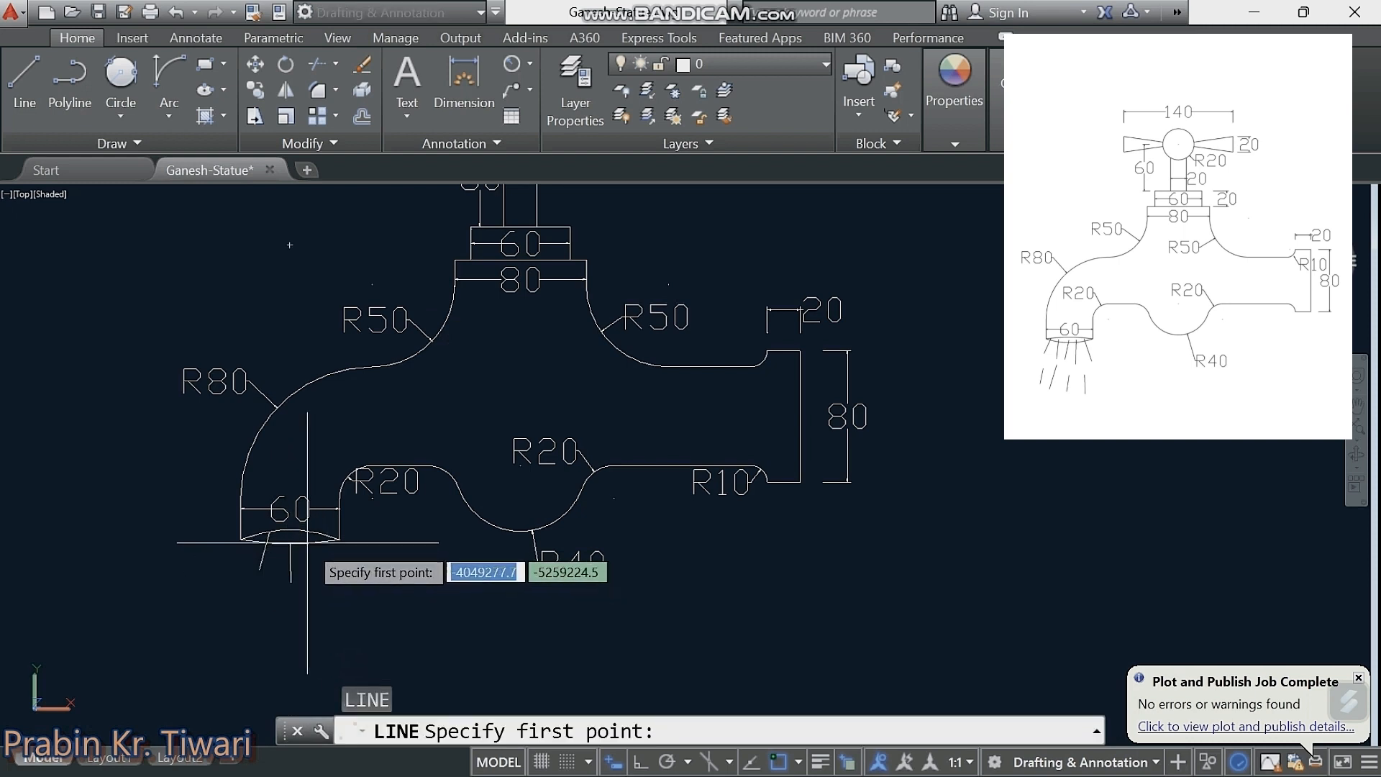
click(309, 536)
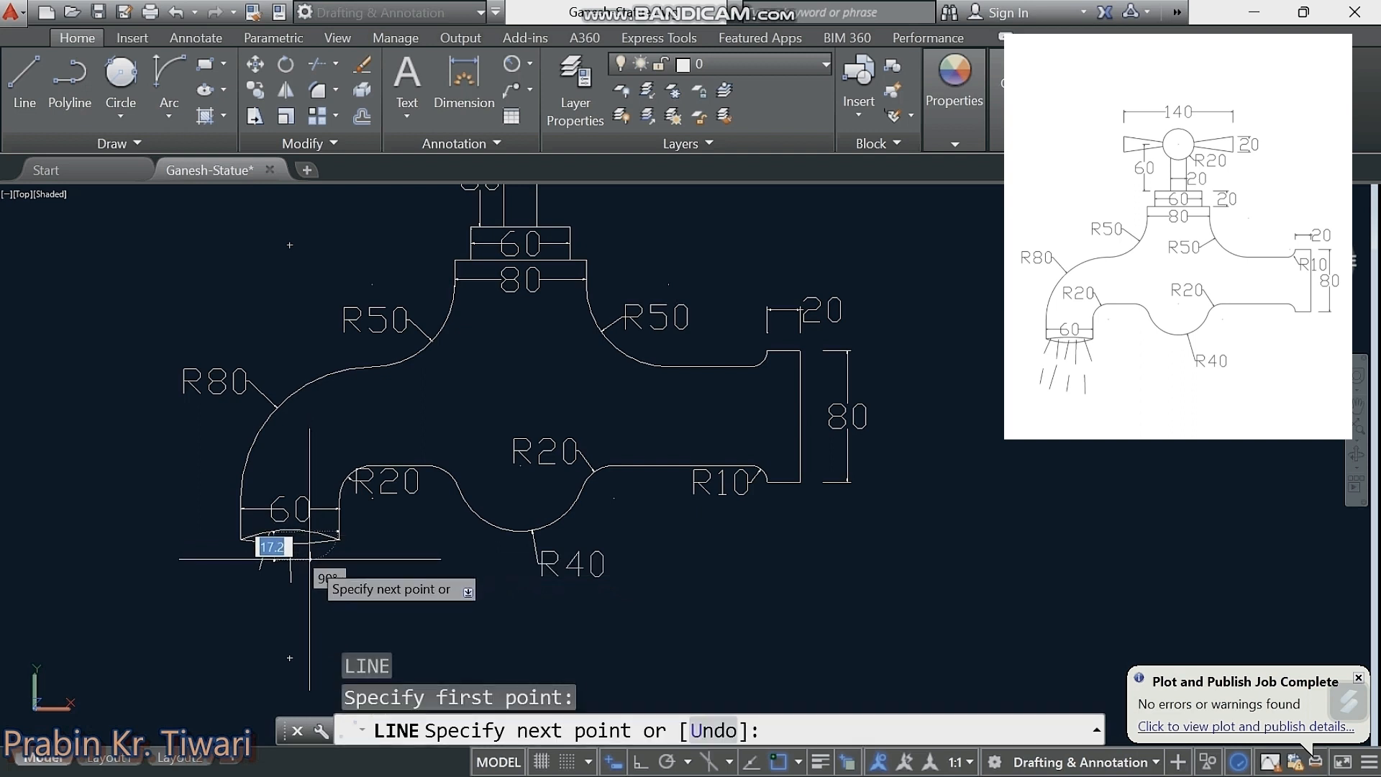
click(314, 573)
key(Escape)
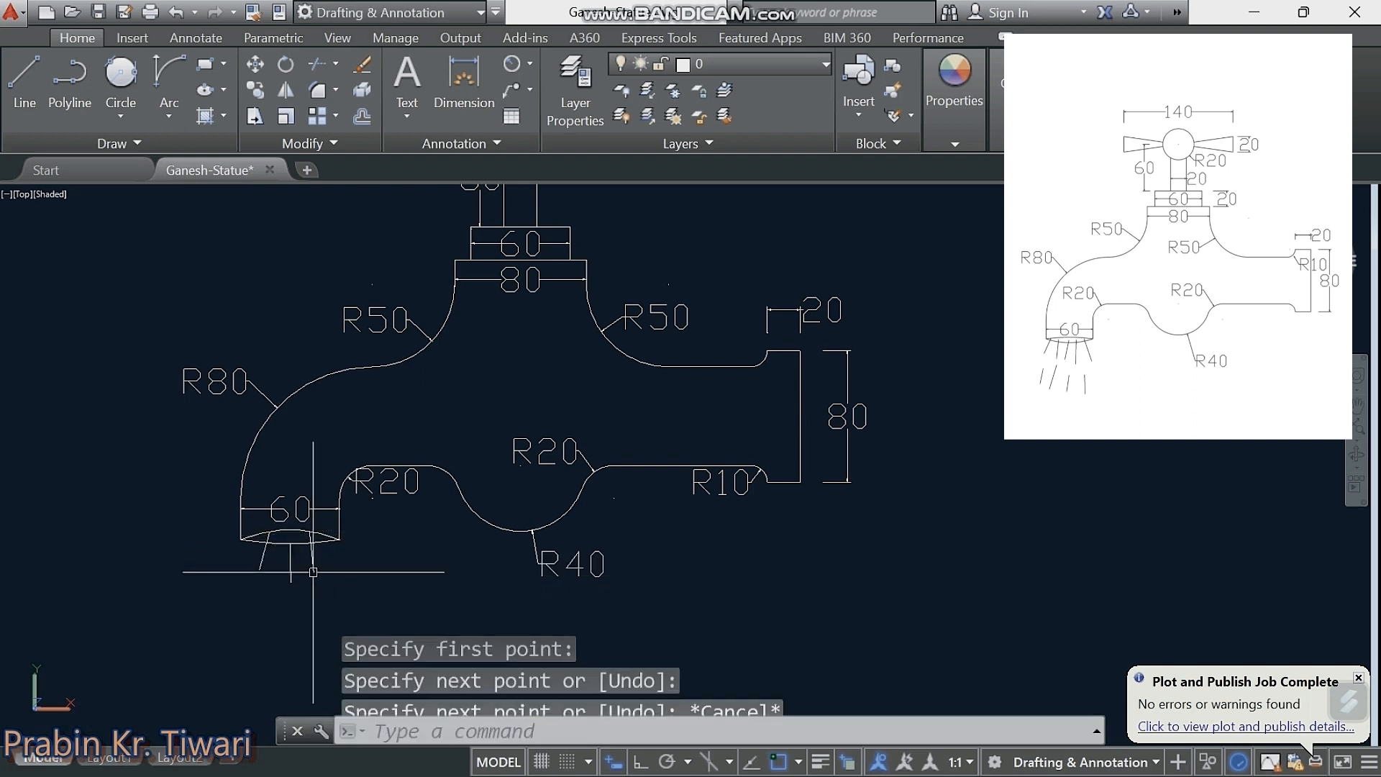
Step: Start a lower row of water with a steep line below the gap between the middle and right upper water lines
middle_drag(300, 564, 305, 525)
text(l)
key(Return)
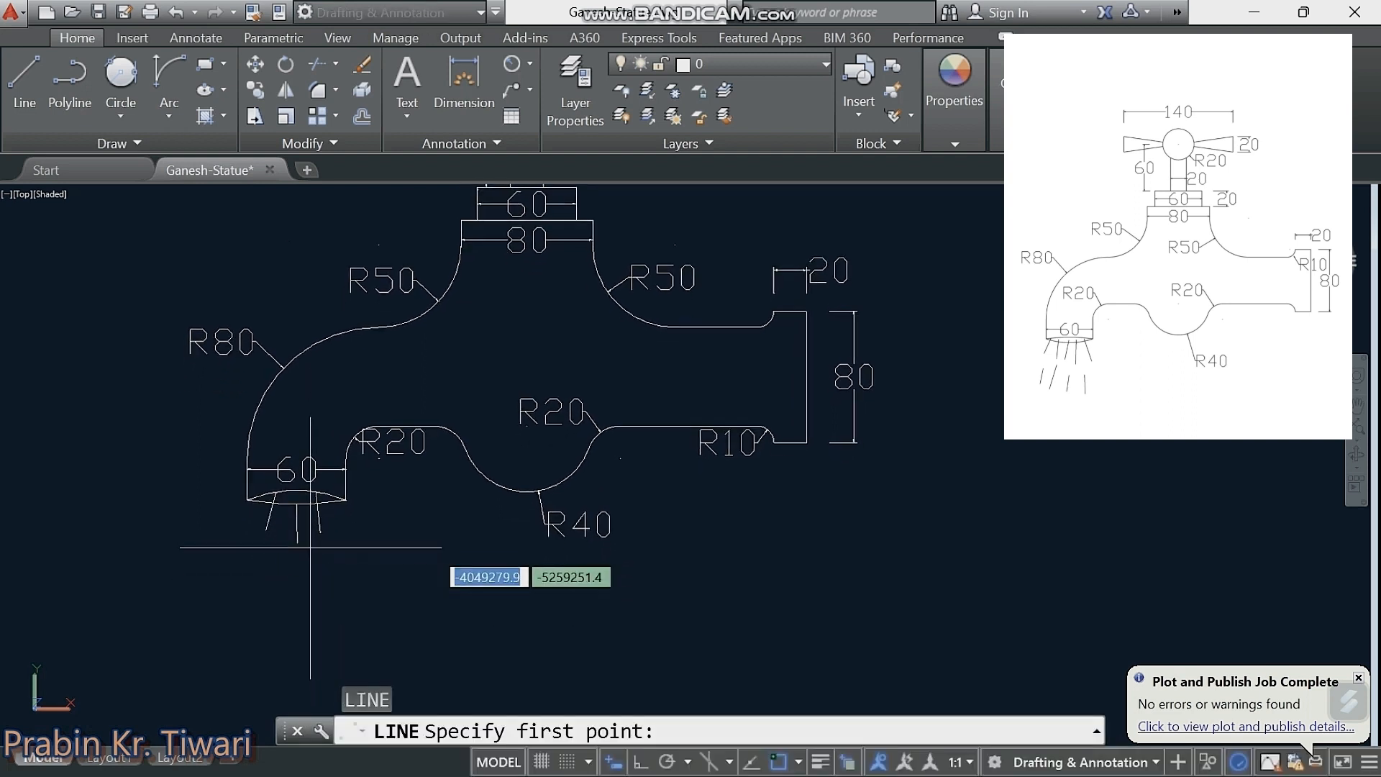
click(310, 547)
click(314, 592)
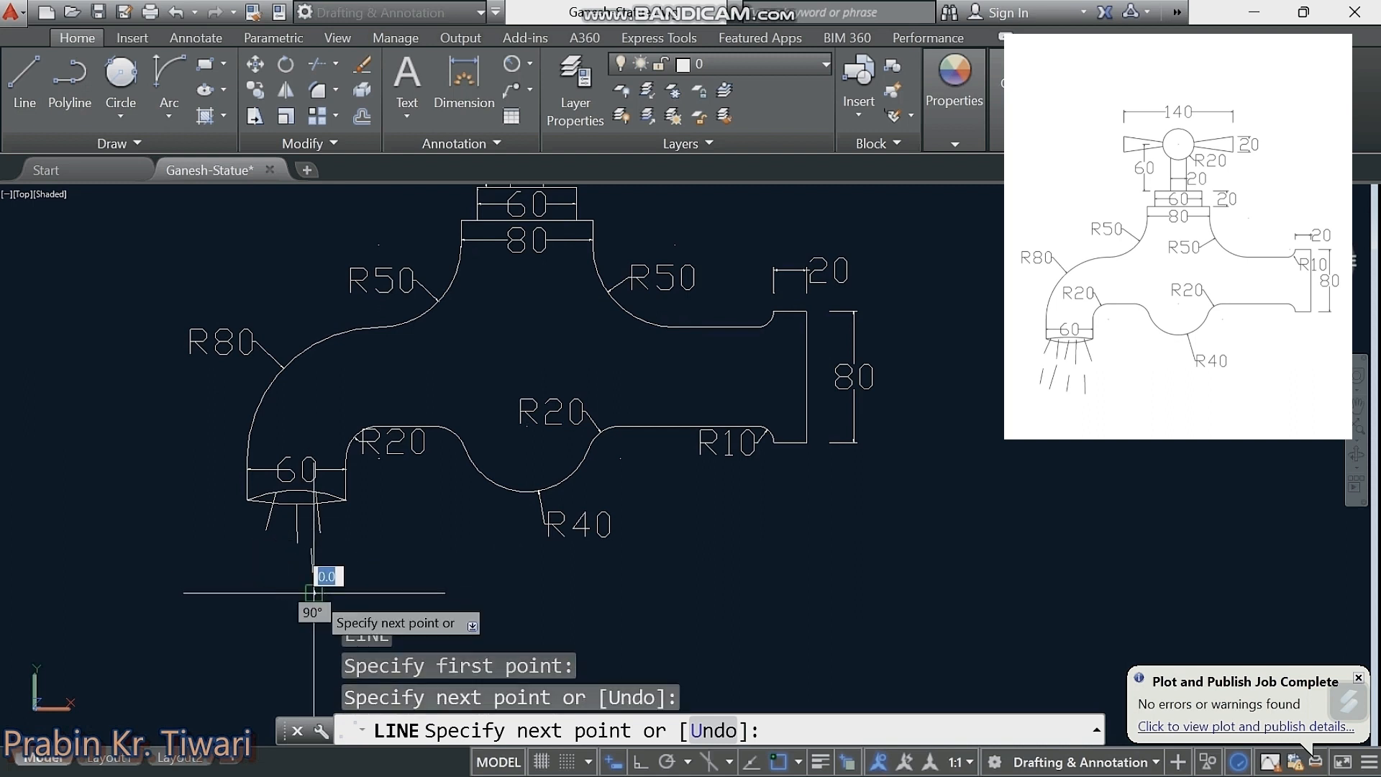
key(Escape)
Step: Draw the middle line of the lower water row, slanting down to the left below the gap between the left and middle upper lines
middle_drag(314, 592, 321, 542)
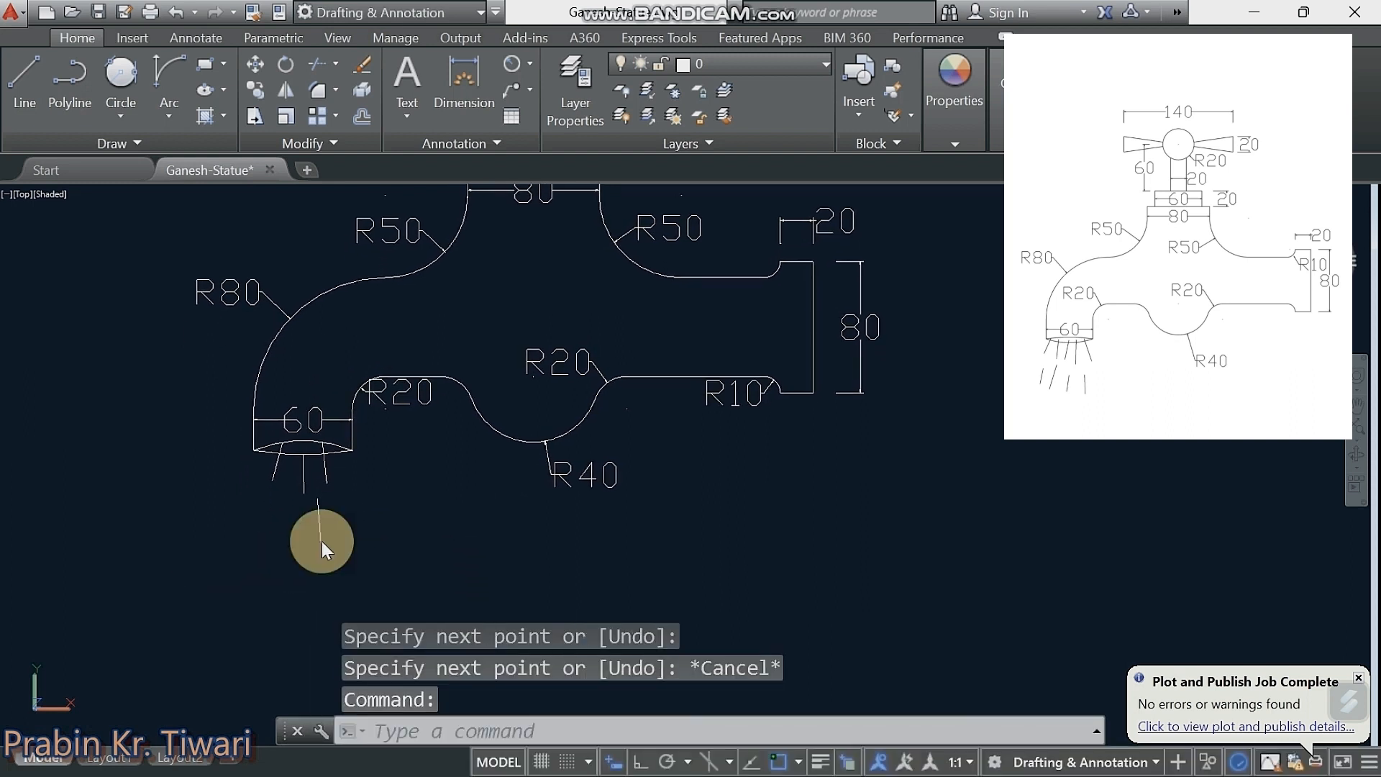
key(space)
click(291, 501)
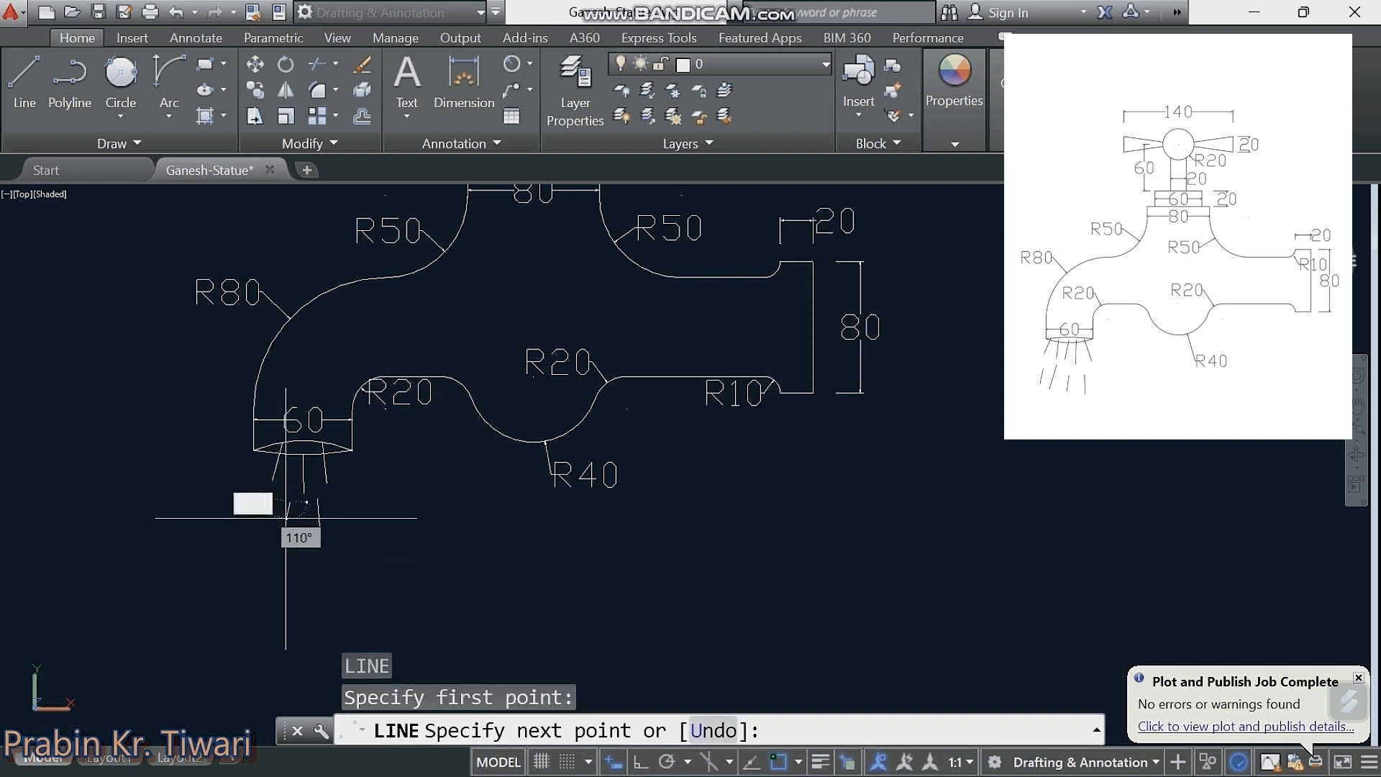
click(282, 545)
key(Escape)
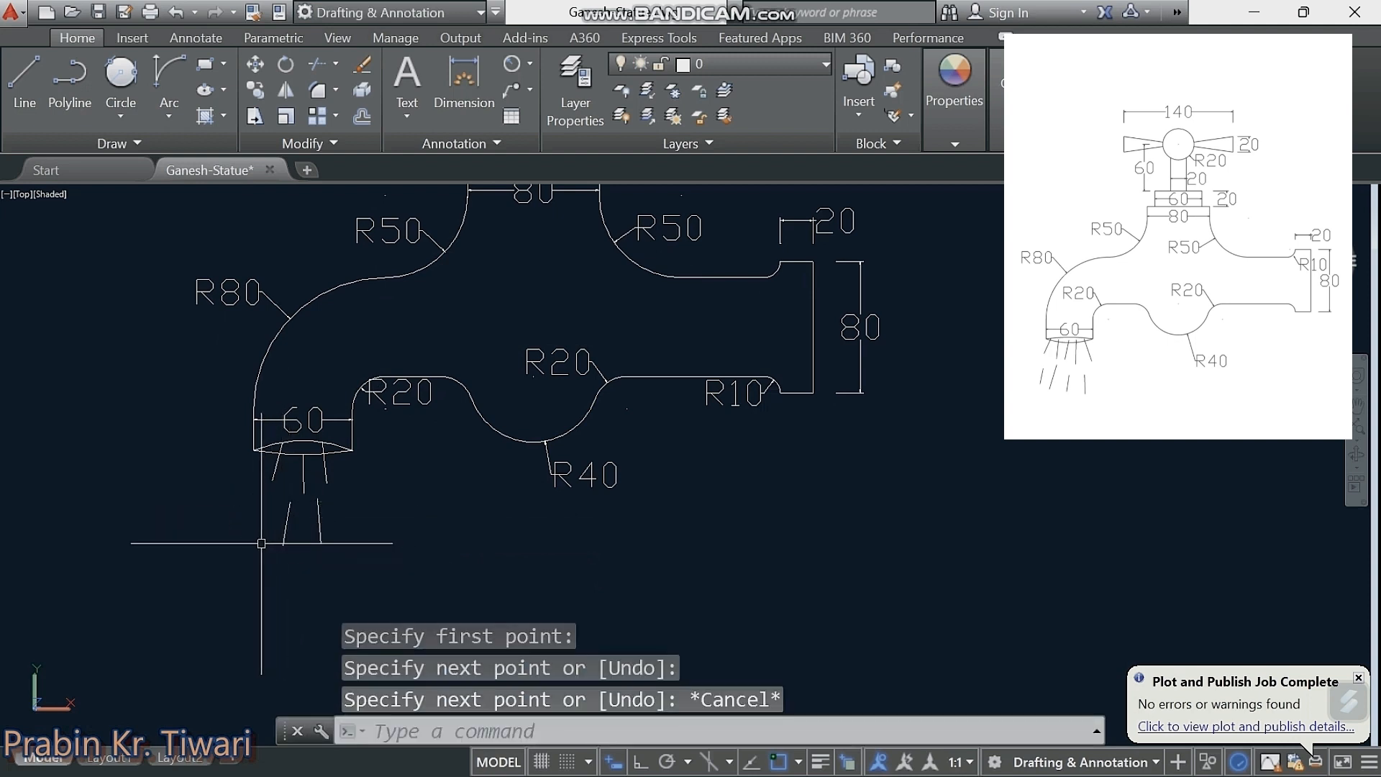
Step: Draw the leftmost line of the lower water row, about 31 units long and slanting down to the left
key(space)
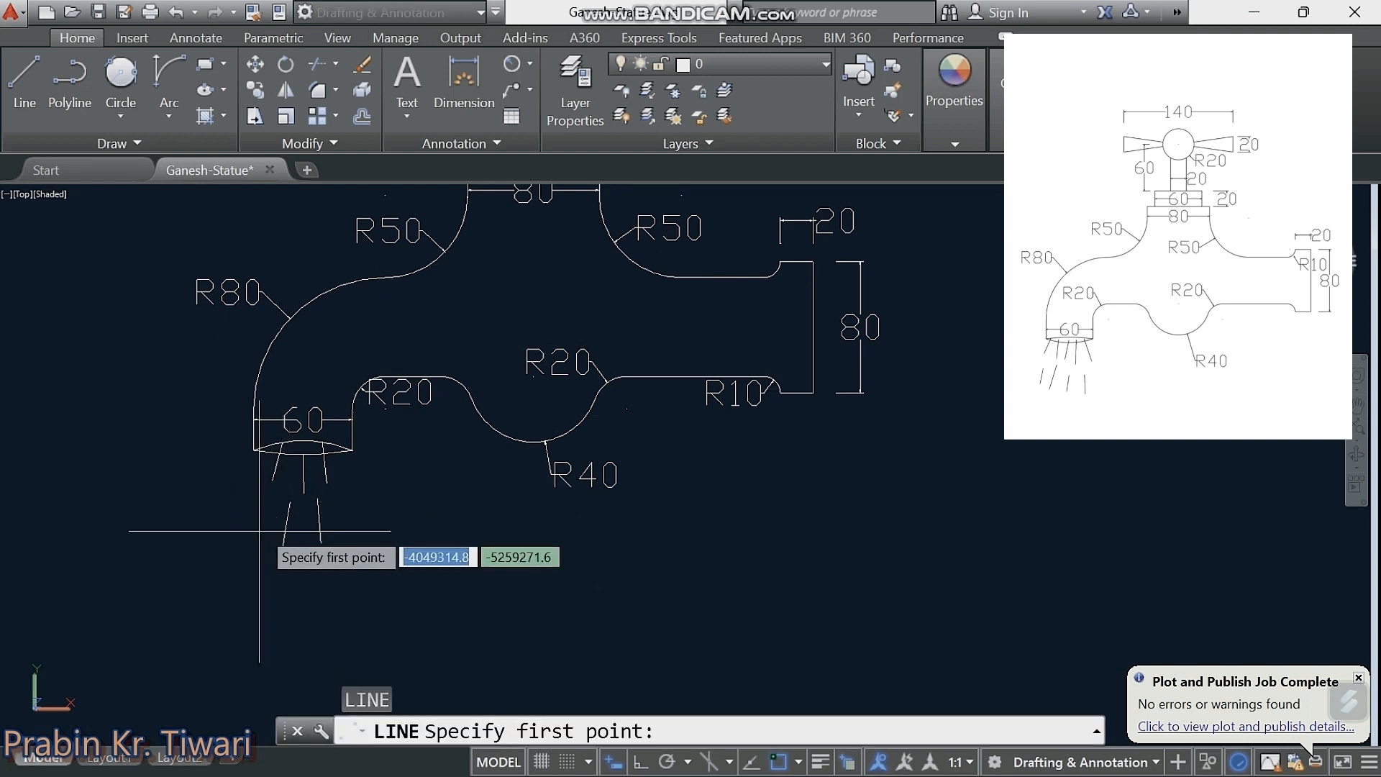
click(266, 491)
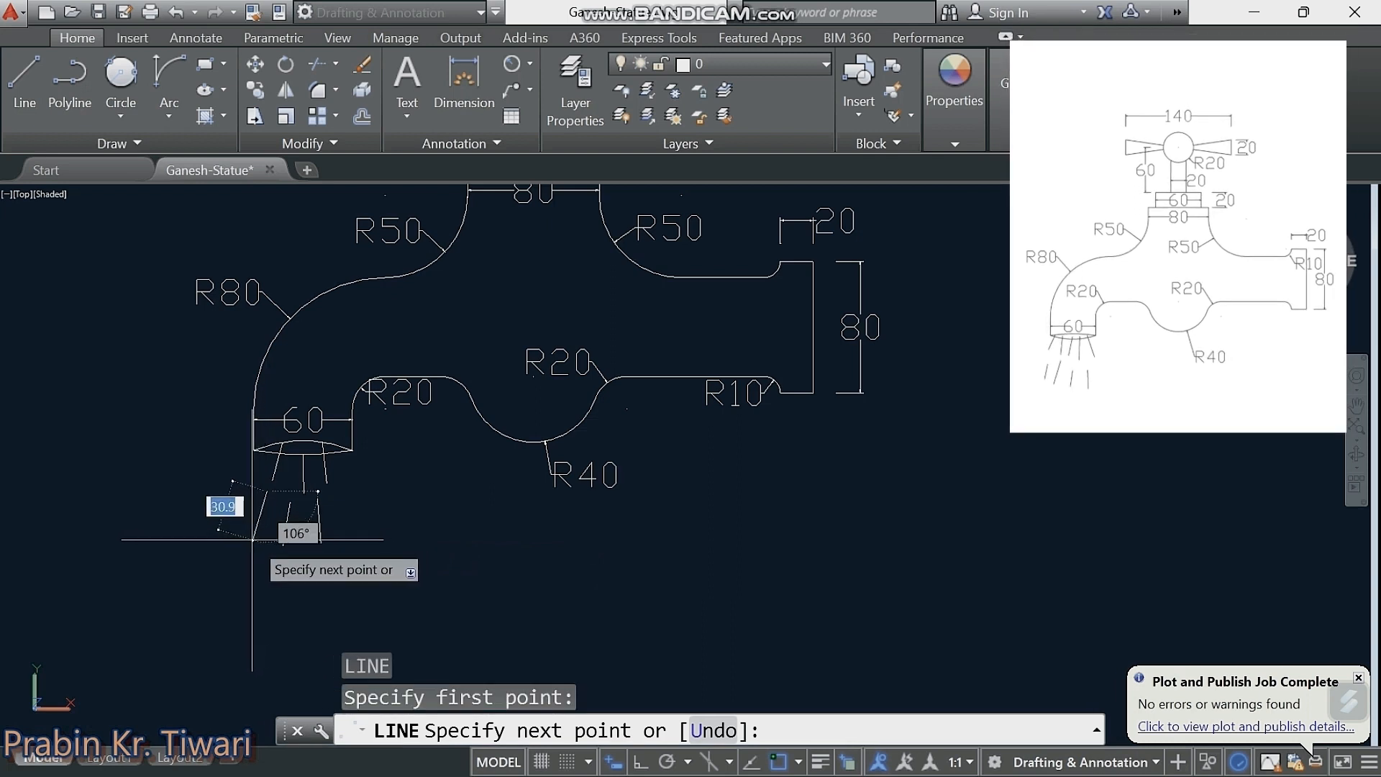
key(Escape)
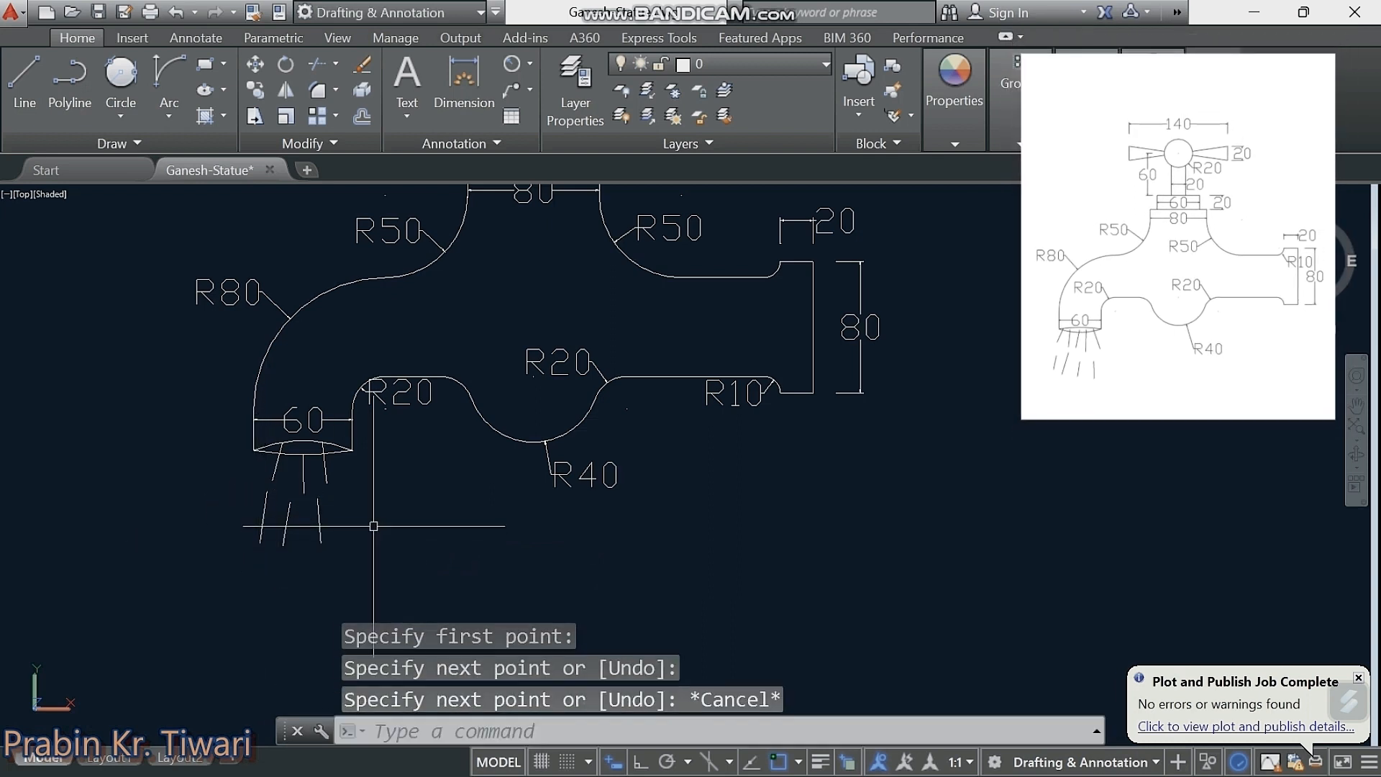
Step: Examine the whole water tap drawing with its dimensions and water lines against the reference
scroll(373, 526, down, 2)
scroll(373, 526, down, 2)
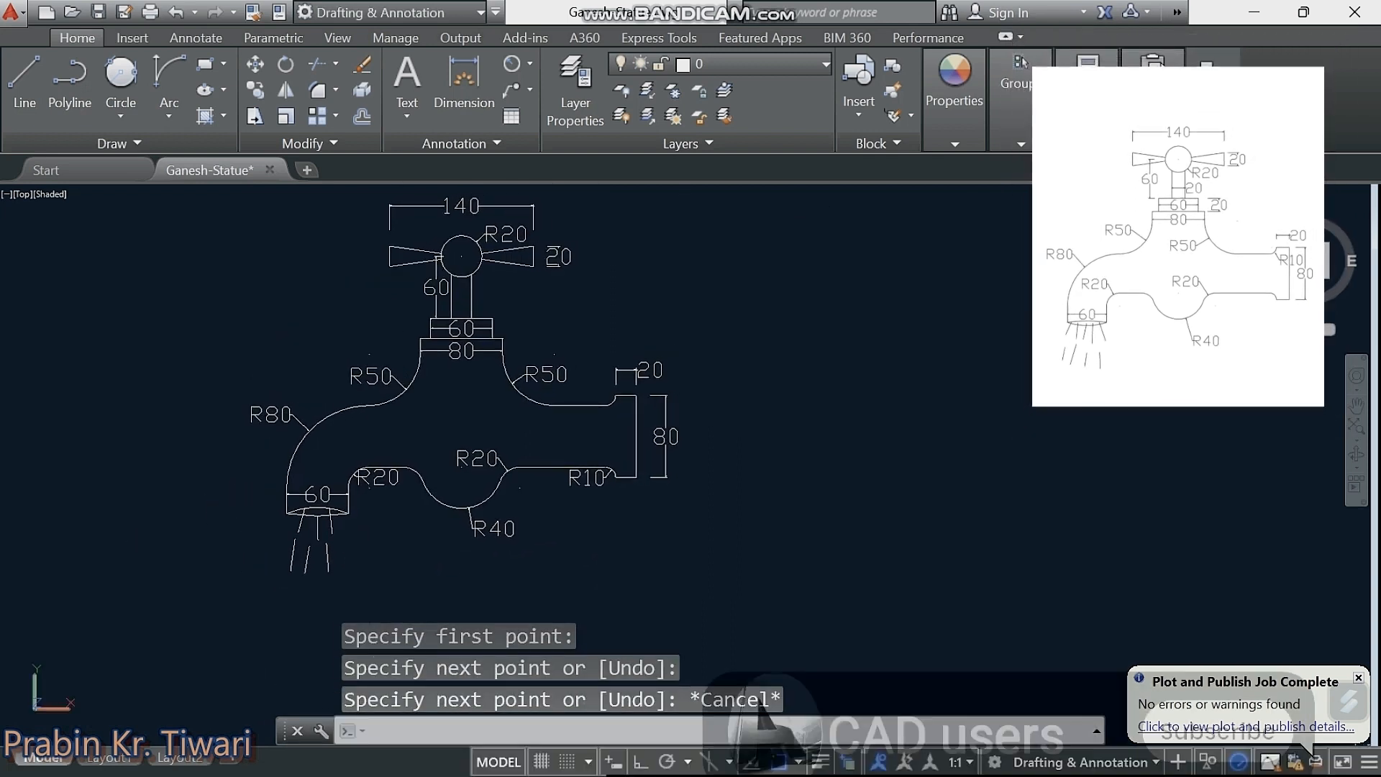
mouse_move(357, 548)
middle_down()
mouse_move(337, 560)
mouse_move(348, 596)
mouse_move(360, 537)
middle_up()
scroll(365, 564, up, 3)
scroll(364, 563, down, 2)
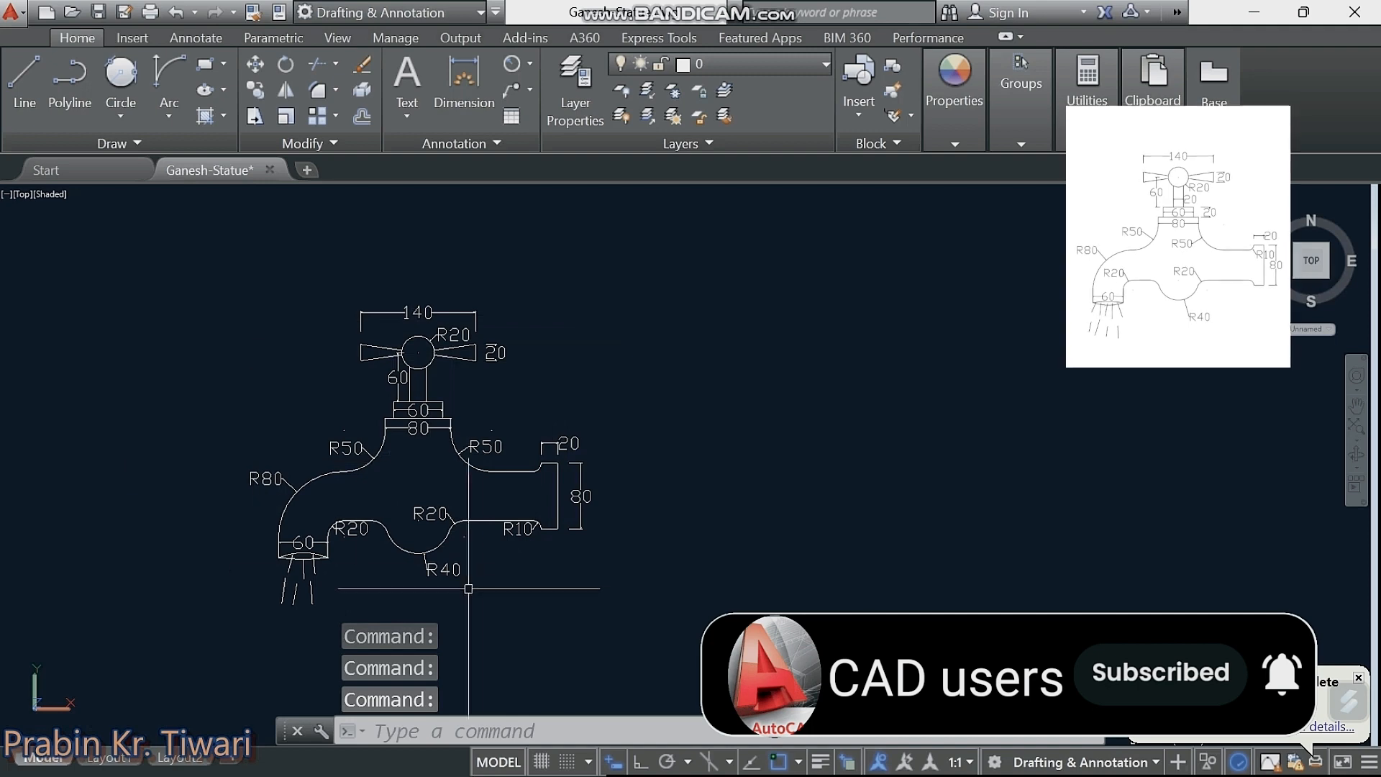
middle_drag(621, 588, 617, 585)
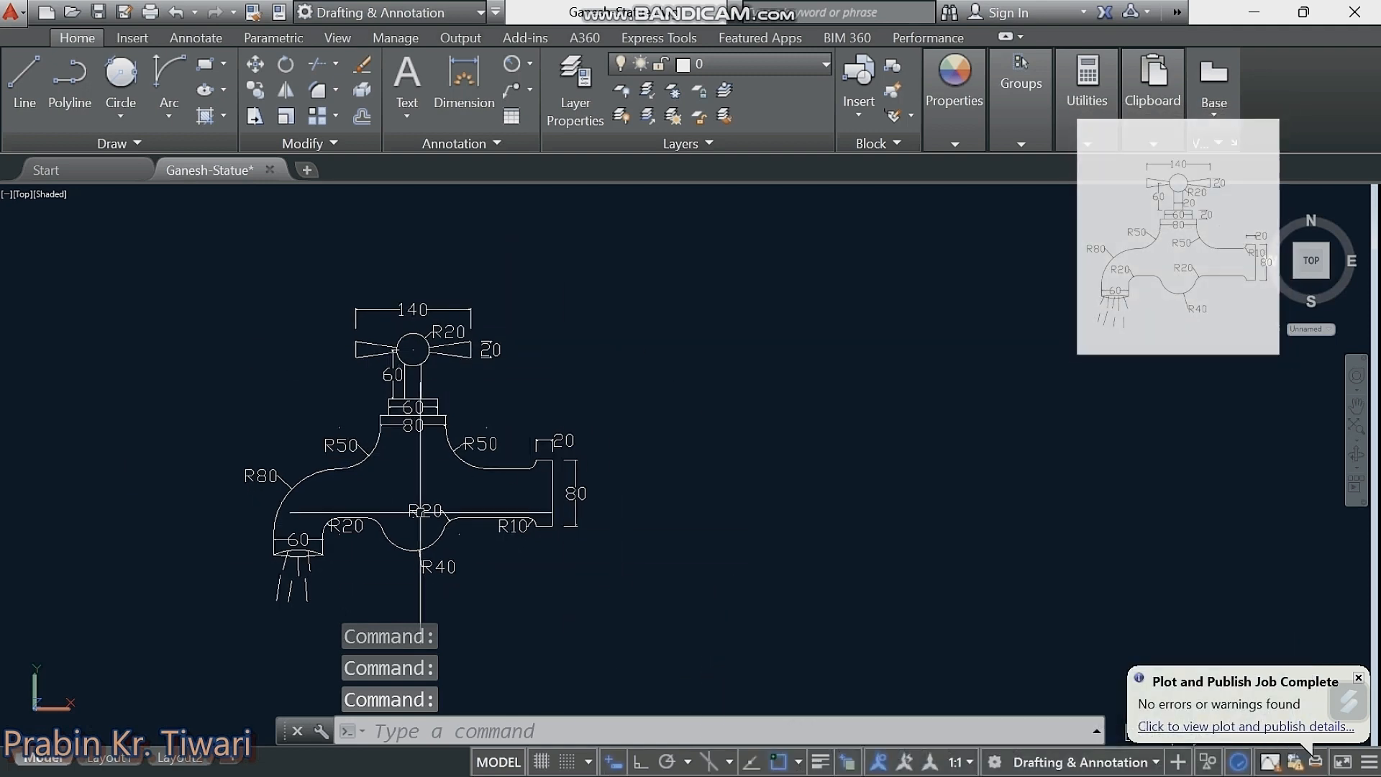
mouse_move(489, 570)
middle_down()
mouse_move(477, 570)
mouse_move(608, 610)
middle_up()
scroll(611, 612, up, 2)
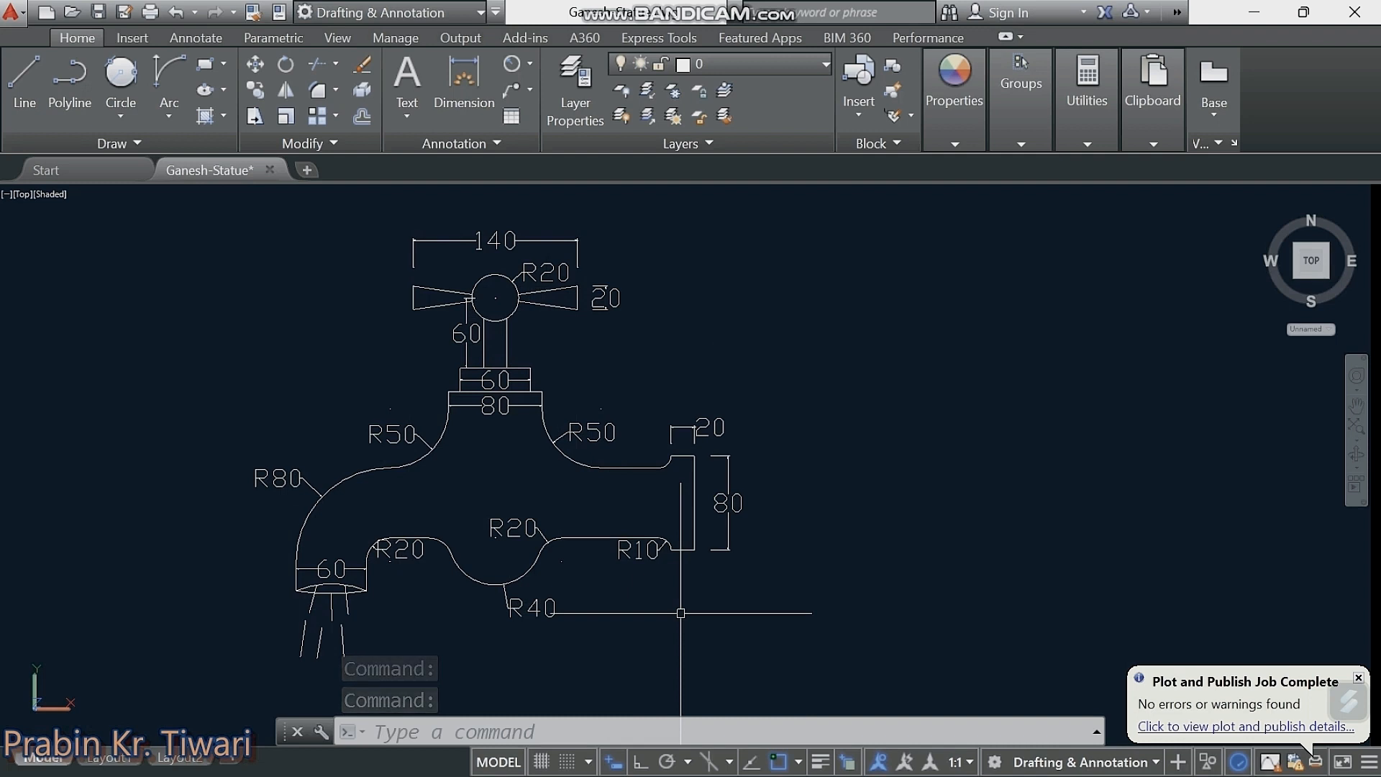
middle_drag(668, 608, 618, 589)
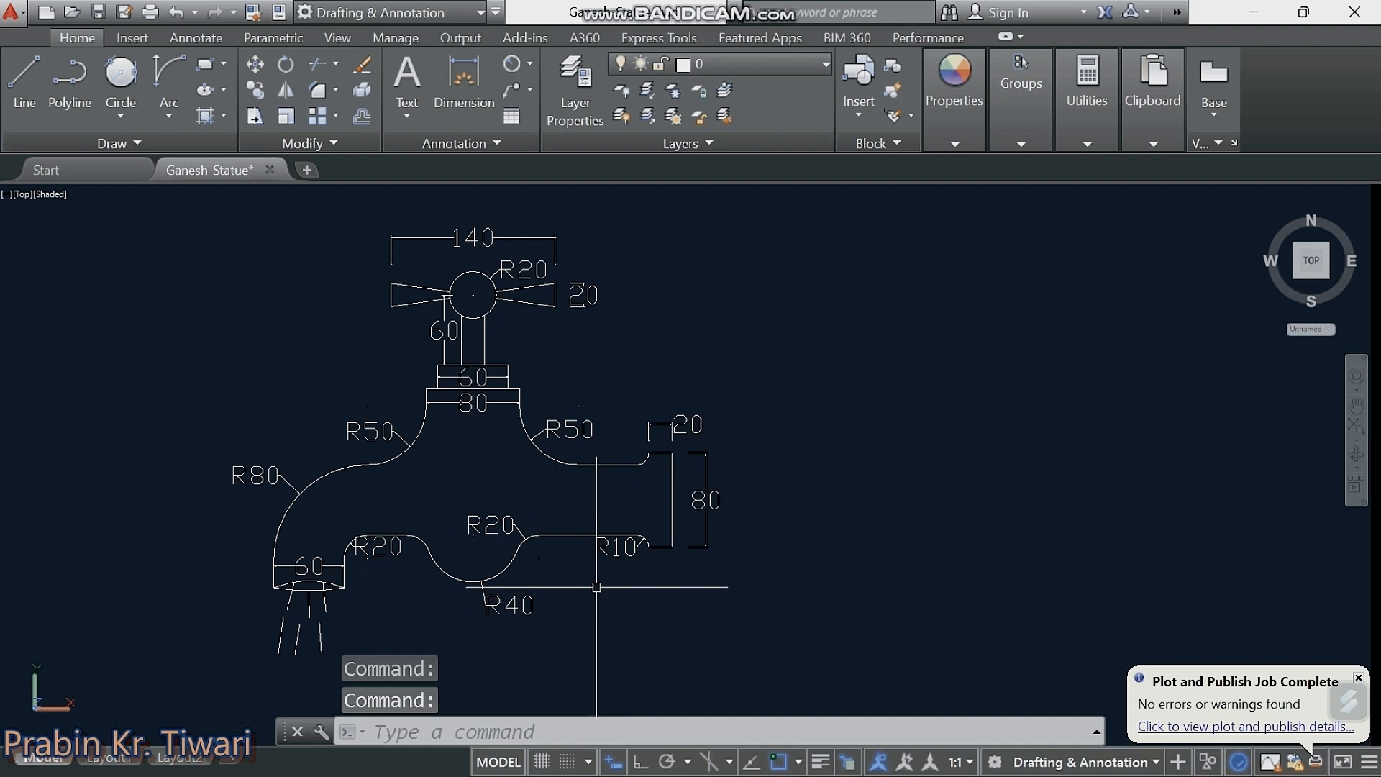